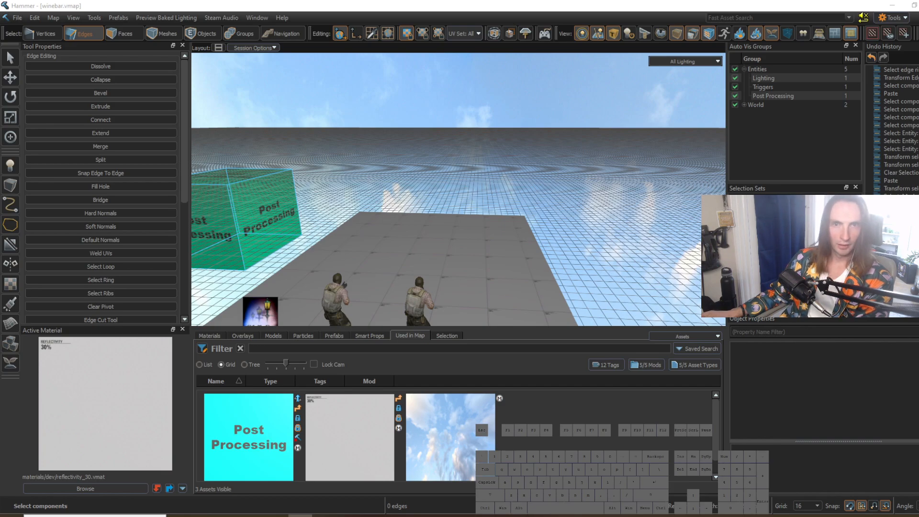
Step: Inspect the object properties of the post_processing_volume entity and close them again
right_drag(502, 213, 458, 190)
key(s)
key(w)
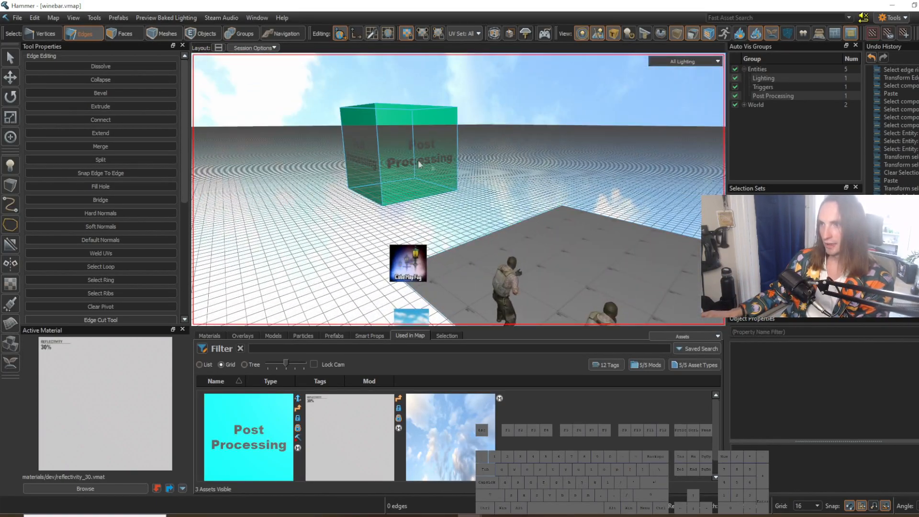
click(416, 160)
key(5)
double_click(415, 160)
click(661, 112)
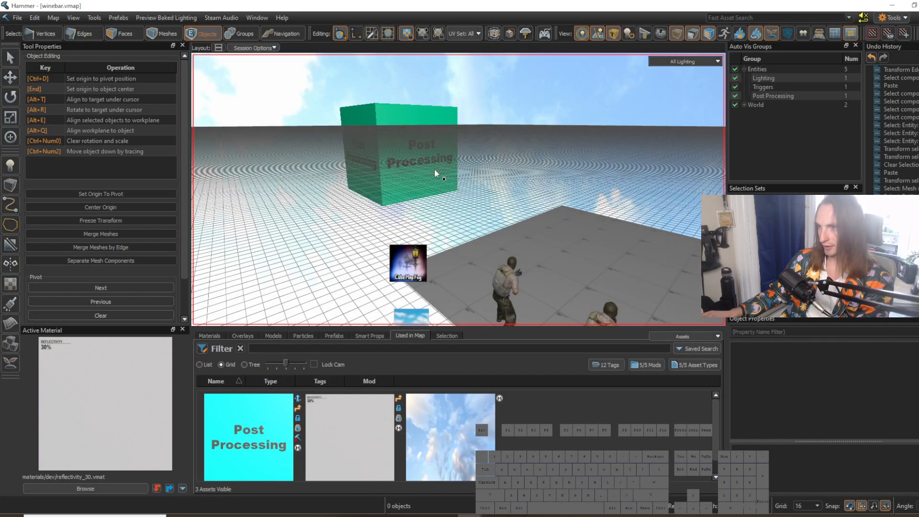
double_click(435, 169)
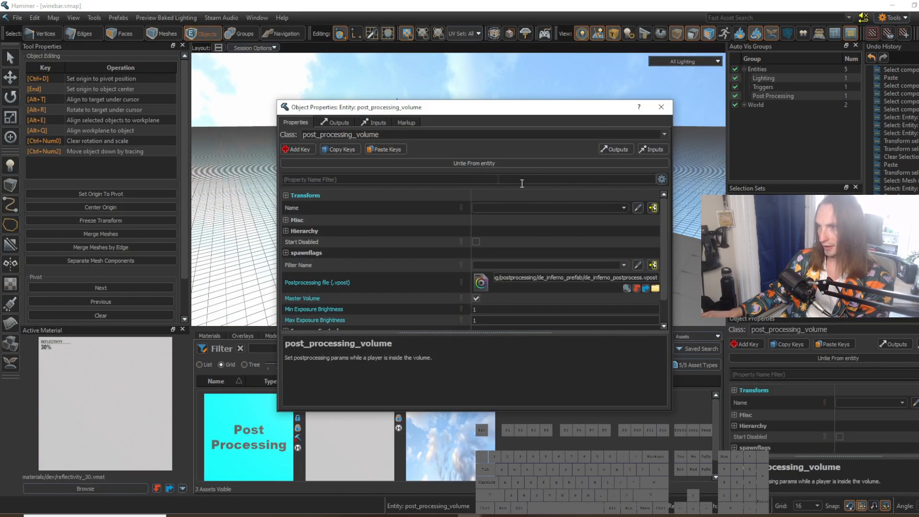
click(660, 112)
Step: Look over the cubemap fog and env_sky entities beside the floor plane
key(s)
right_drag(458, 222, 483, 184)
click(441, 184)
click(446, 231)
key(w)
key(s)
right_drag(489, 248, 538, 290)
key(w)
key(s)
Step: Select one long side edge of the floor plane in edge mode
key(2)
click(527, 257)
key(w)
key(s)
key(a)
key(w)
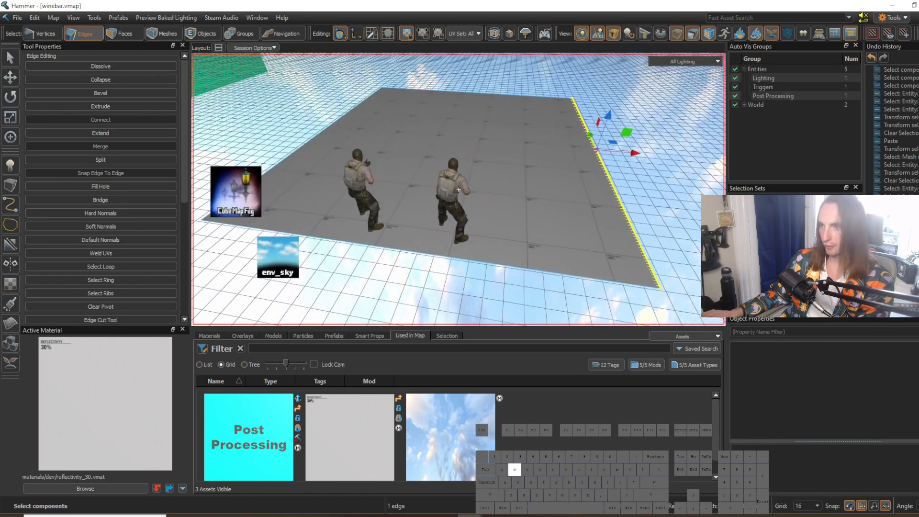
Step: Inspect the two info_player_terrorist spawns on the floor and return to edge editing
key(5)
click(451, 200)
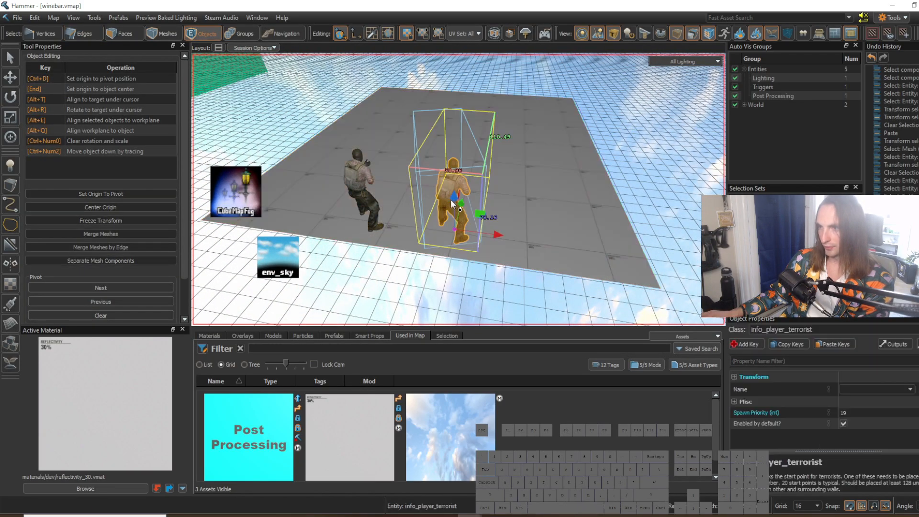
click(362, 183)
click(546, 203)
right_drag(546, 204, 590, 206)
key(d)
key(w)
key(2)
right_drag(492, 223, 459, 190)
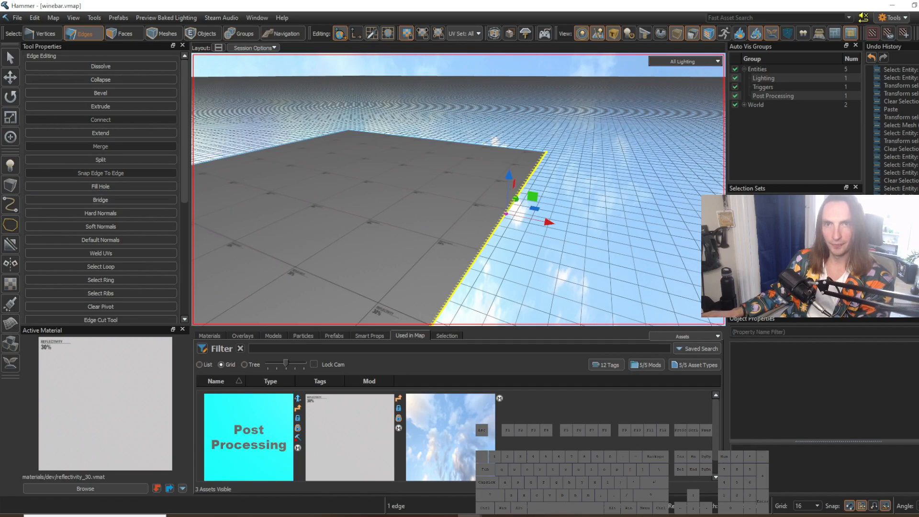
key(w)
mouse_move(502, 232)
right_down()
mouse_move(458, 189)
mouse_move(503, 231)
right_up()
key(s)
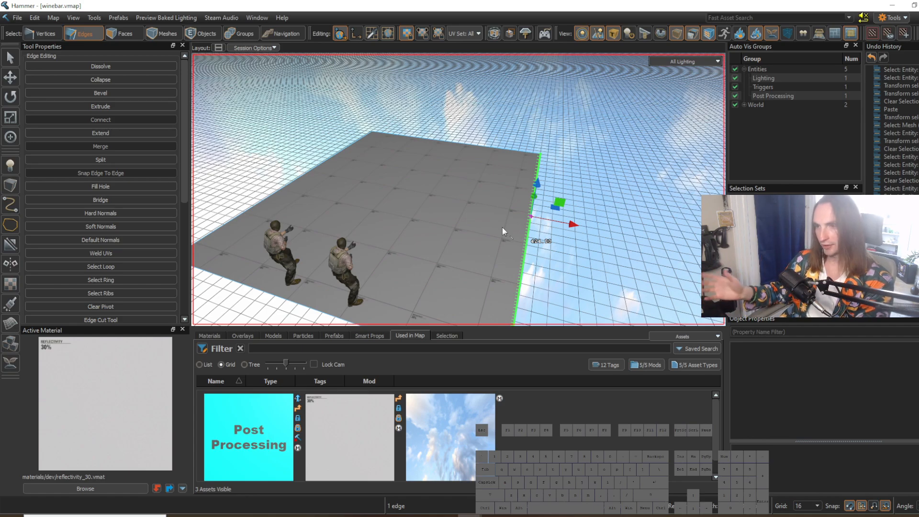
key(a)
mouse_move(512, 231)
right_down()
mouse_move(479, 210)
mouse_move(500, 240)
mouse_move(512, 232)
right_up()
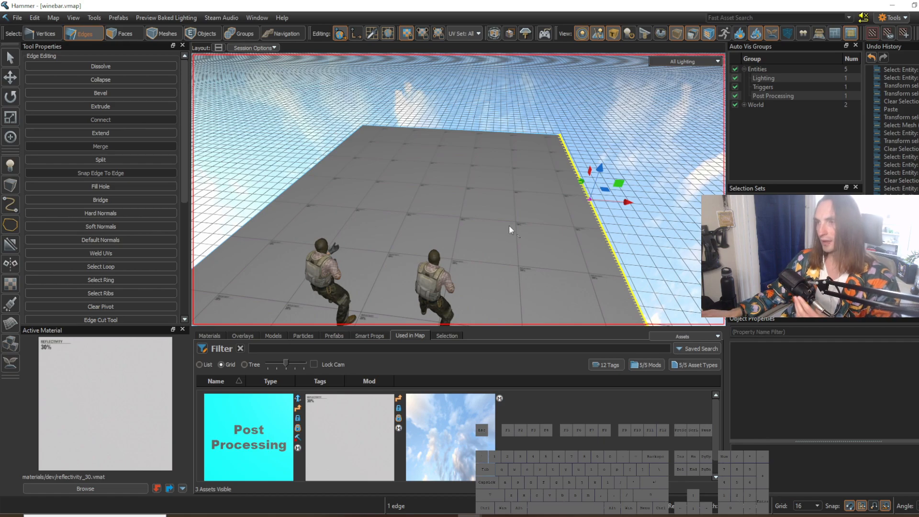
key(s)
right_drag(508, 227, 503, 227)
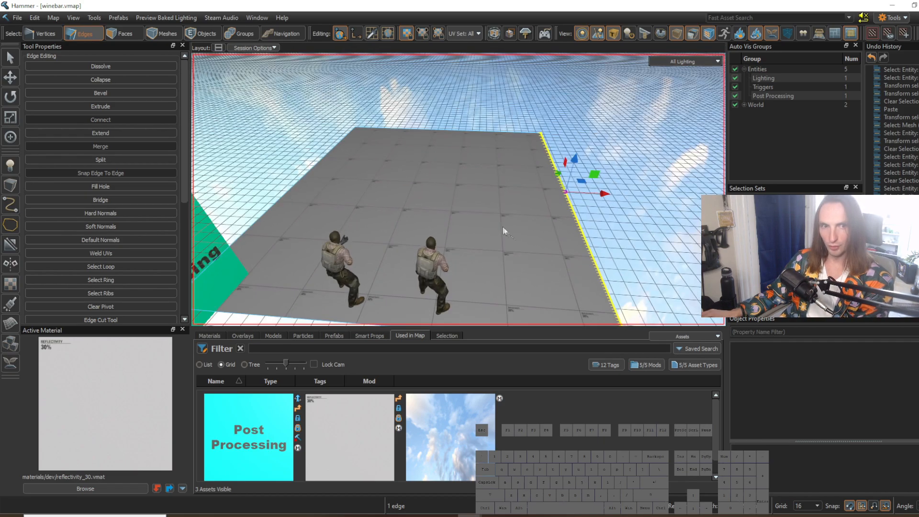
Step: Extend the selection to the floor's edge ring so both opposite side edges are selected
right_drag(498, 194, 458, 190)
key(s)
key(d)
key(2)
key(g)
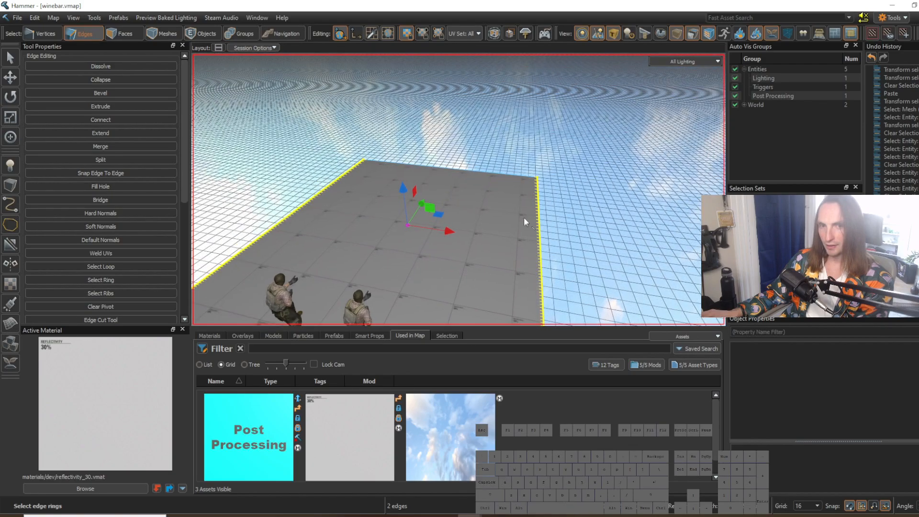
key(s)
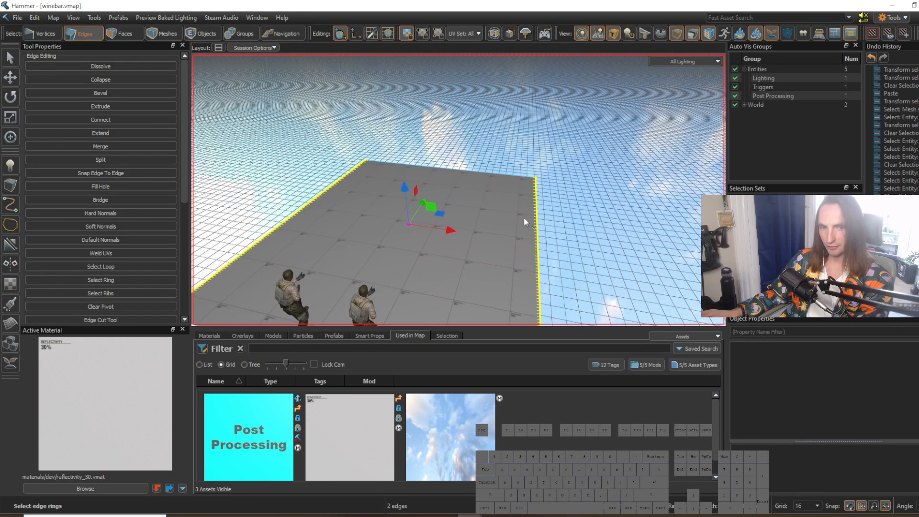
key(alt+Tab)
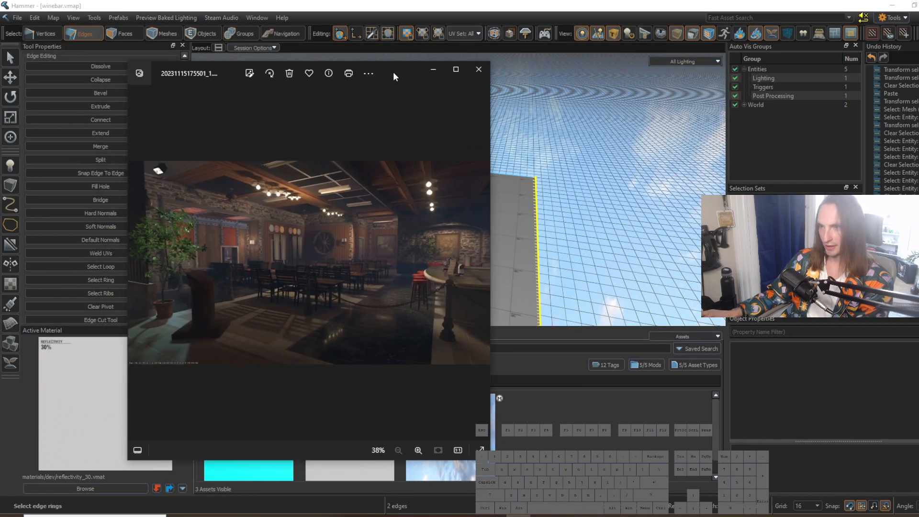
double_click(392, 72)
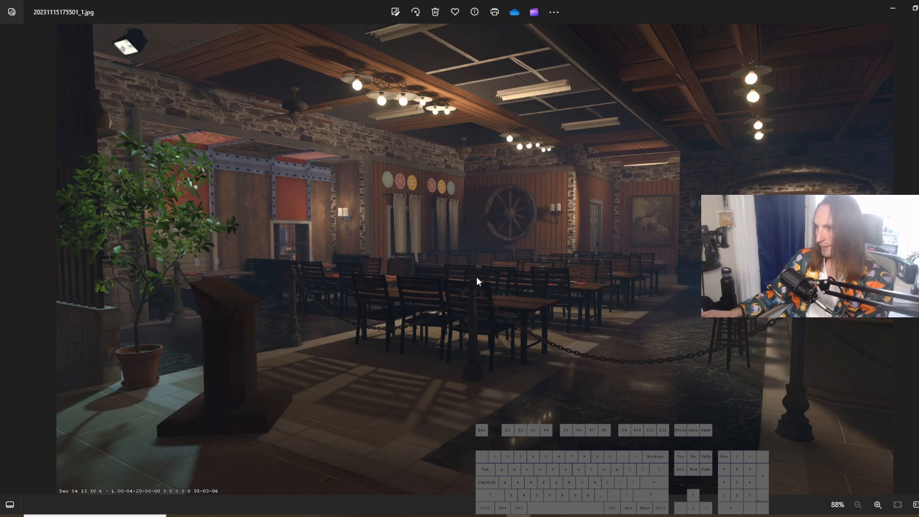
click(892, 9)
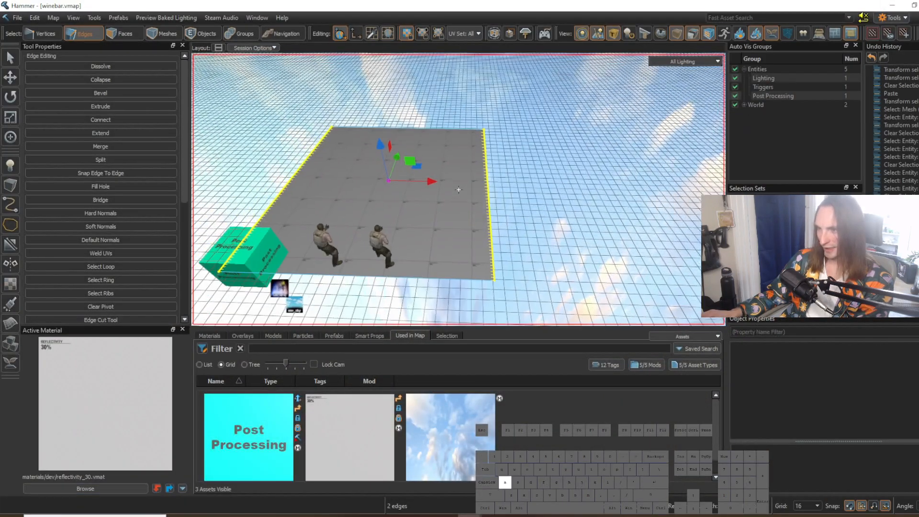
Step: Scale the floor's two opposite side edges outward to widen the floor plane
key(g)
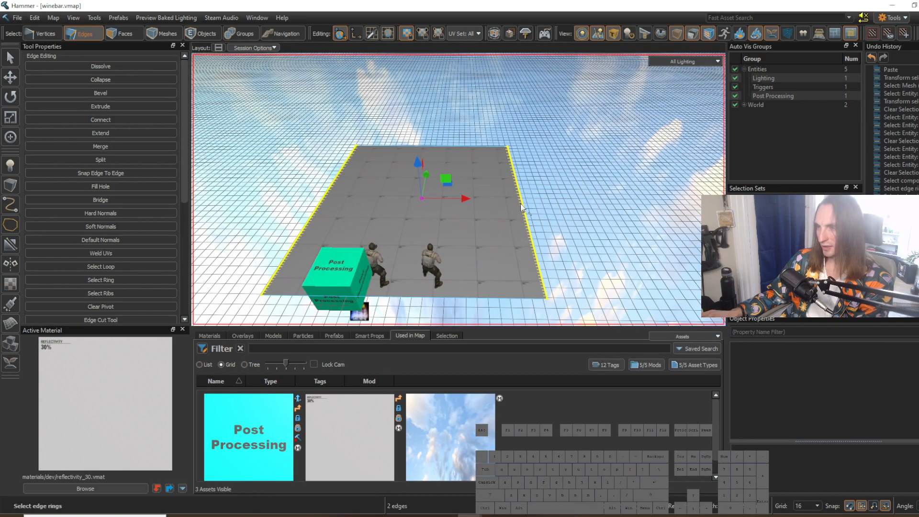
scroll(504, 200, up, 4)
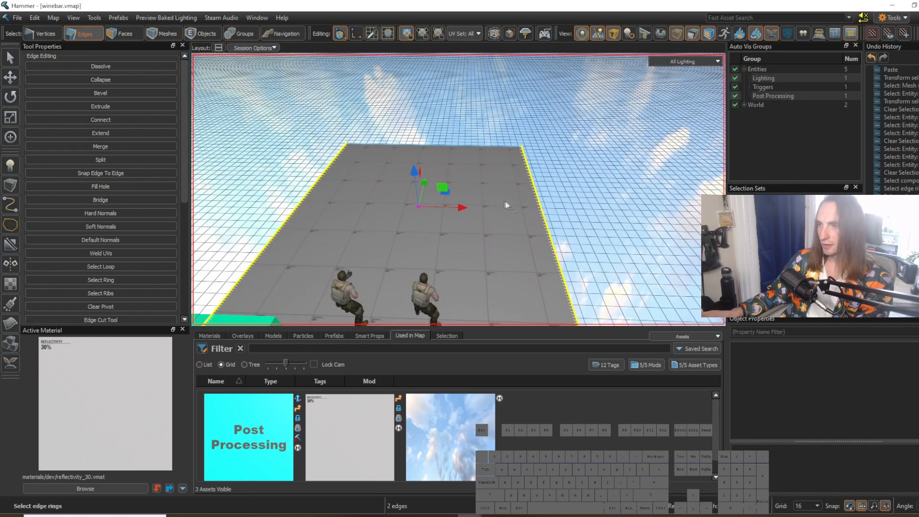
scroll(504, 200, down, 4)
key(r)
drag(482, 216, 504, 216)
key(d)
mouse_move(505, 219)
right_down()
mouse_move(459, 190)
mouse_move(509, 216)
right_up()
key(a)
key(w)
key(shift+Tab)
key(shift+Tab)
key(ctrl+Tab)
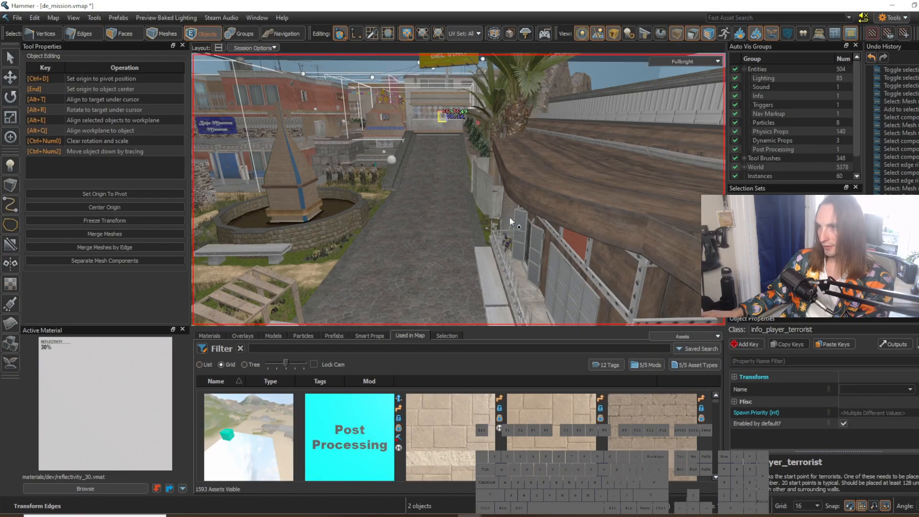
key(w)
right_drag(510, 217, 484, 216)
key(F6)
key(3)
click(507, 216)
key(a)
key(w)
click(485, 216)
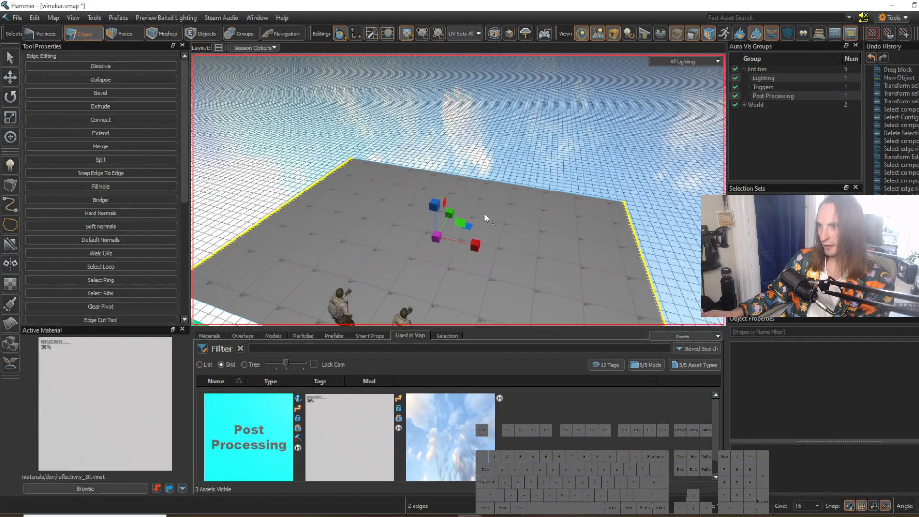
Step: Move the floor's far edge outward to lengthen the floor plane
right_drag(484, 214, 458, 189)
click(473, 158)
key(d)
key(t)
right_drag(516, 204, 459, 189)
key(d)
drag(480, 203, 512, 204)
key(a)
right_drag(512, 203, 459, 189)
key(s)
key(d)
drag(460, 130, 460, 127)
right_drag(459, 127, 458, 189)
key(a)
key(s)
key(d)
key(w)
key(s)
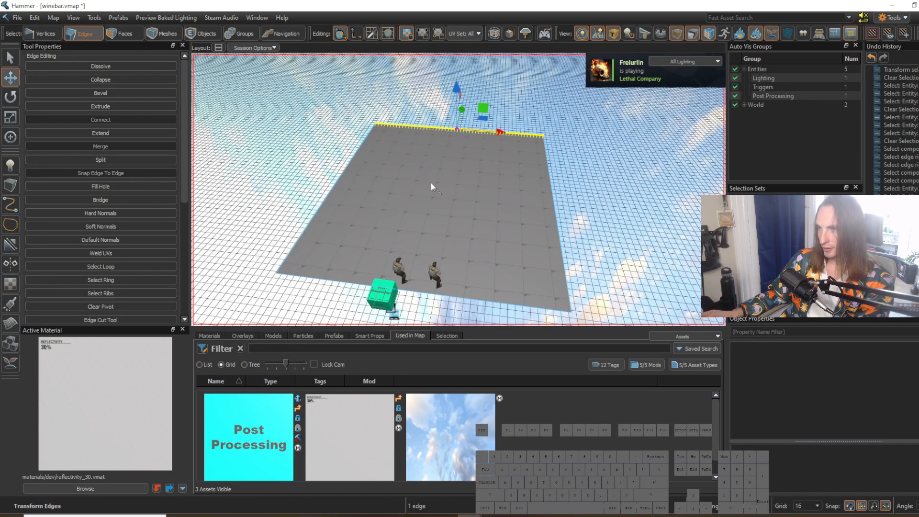
Step: Compare the enlarged floor's layout with the restaurant reference image
key(w)
right_drag(433, 191, 440, 213)
key(s)
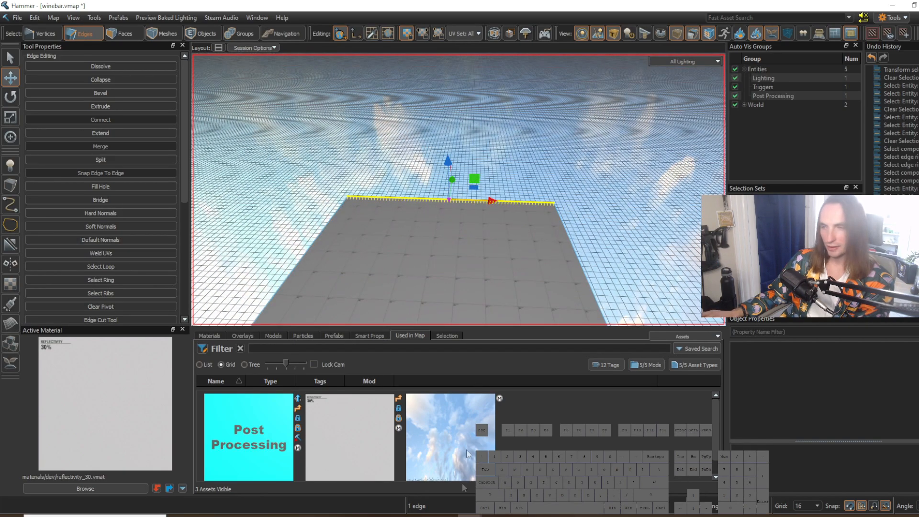
click(517, 516)
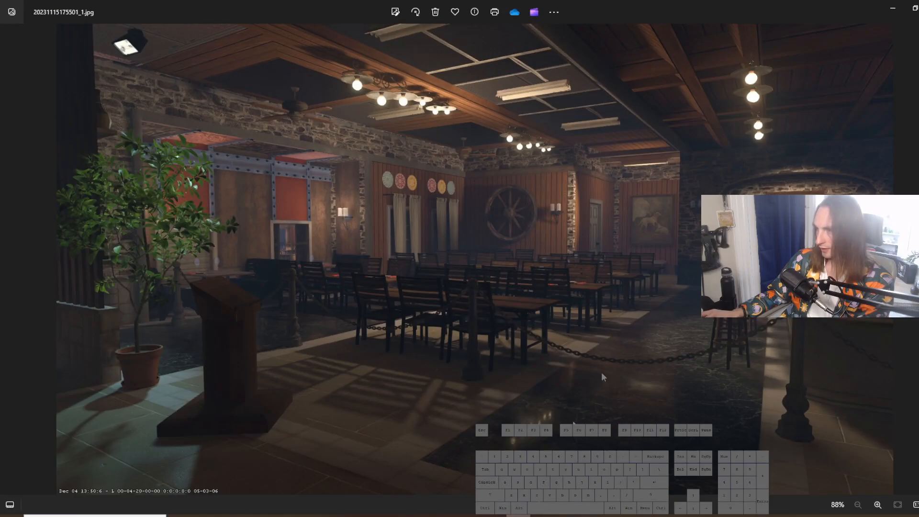
click(892, 8)
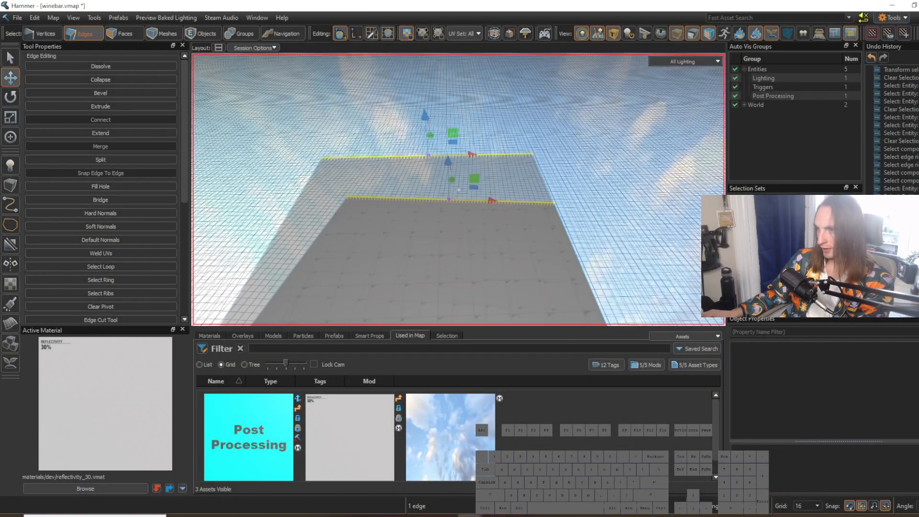
Step: Connect the floor's far and near edges with one new edge running lengthwise down the middle
key(v)
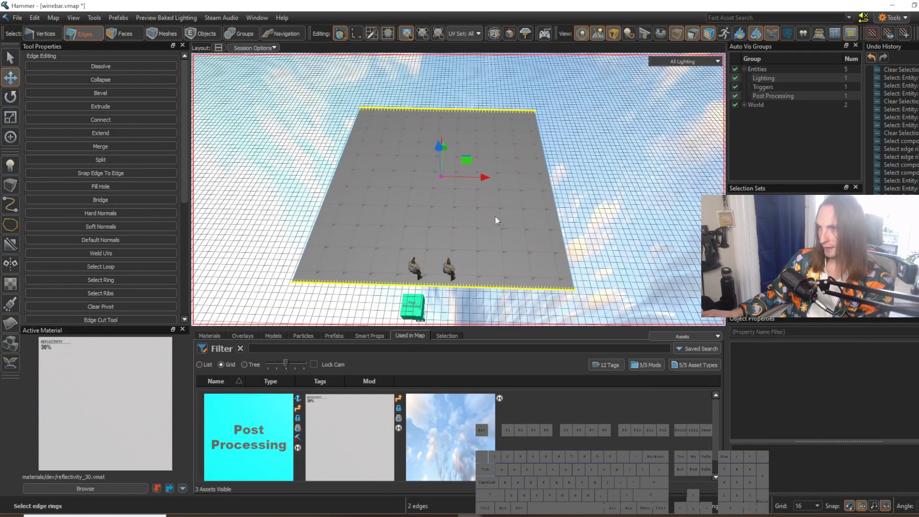
key(Escape)
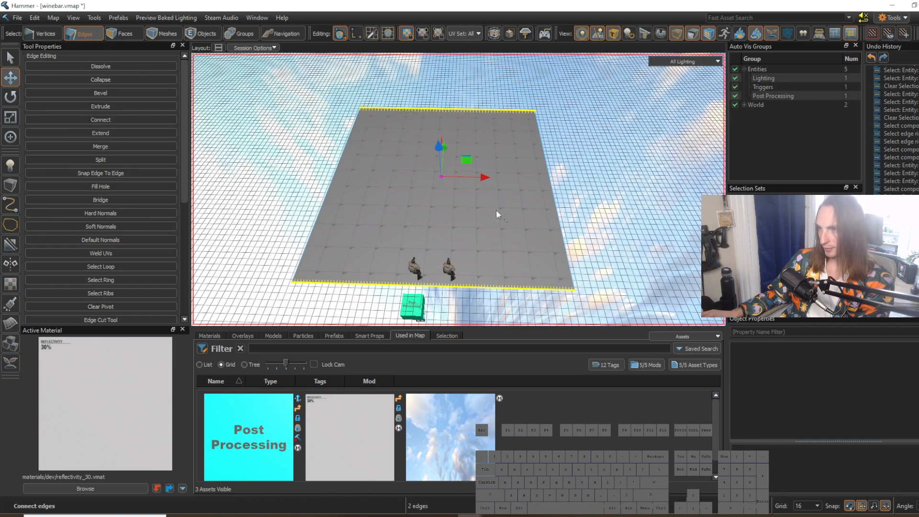
key(Escape)
click(473, 110)
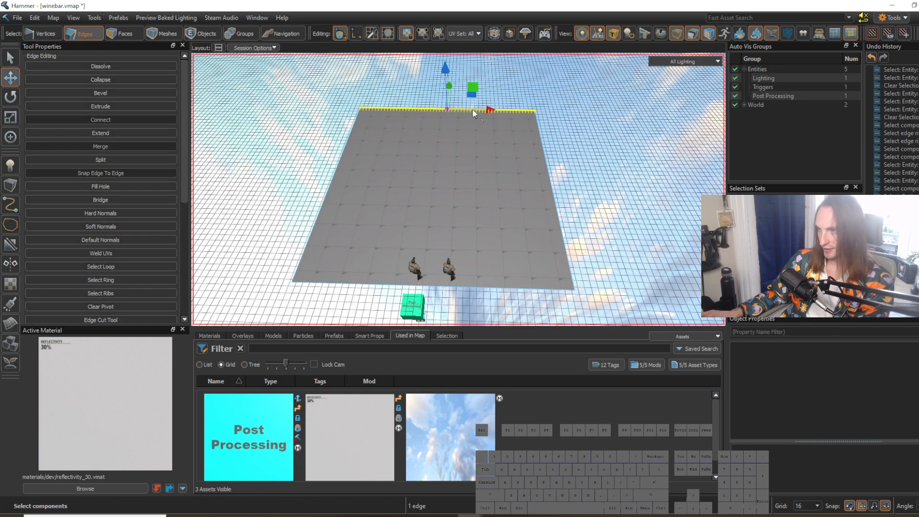
key(g)
key(w)
mouse_move(476, 160)
right_down()
mouse_move(470, 154)
mouse_move(484, 161)
right_up()
key(v)
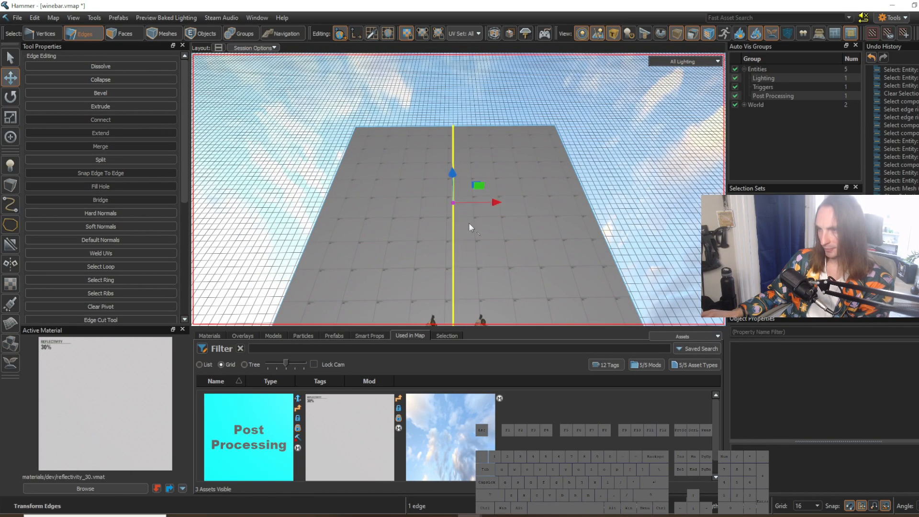
Step: Bevel the middle edge with 0 steps and a width of 16 to get two parallel edges
key(b)
right_drag(467, 178, 467, 177)
key(w)
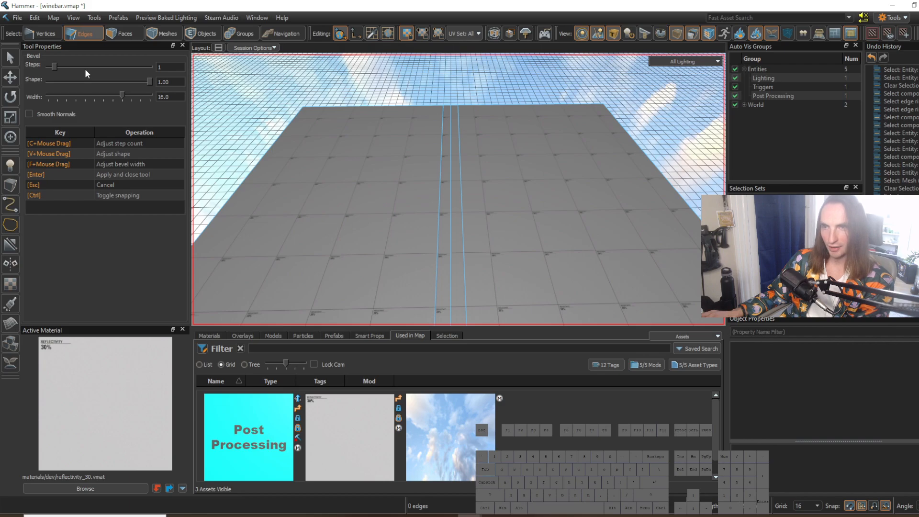
drag(53, 64, 47, 65)
scroll(431, 146, down, 2)
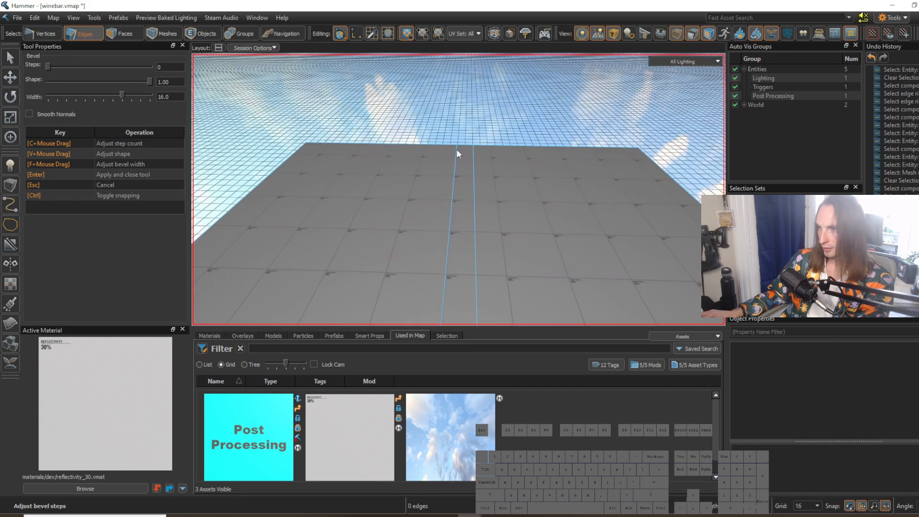
key(Return)
Step: Move the two parallel middle edges apart to form a wide central strip along the floor
click(457, 162)
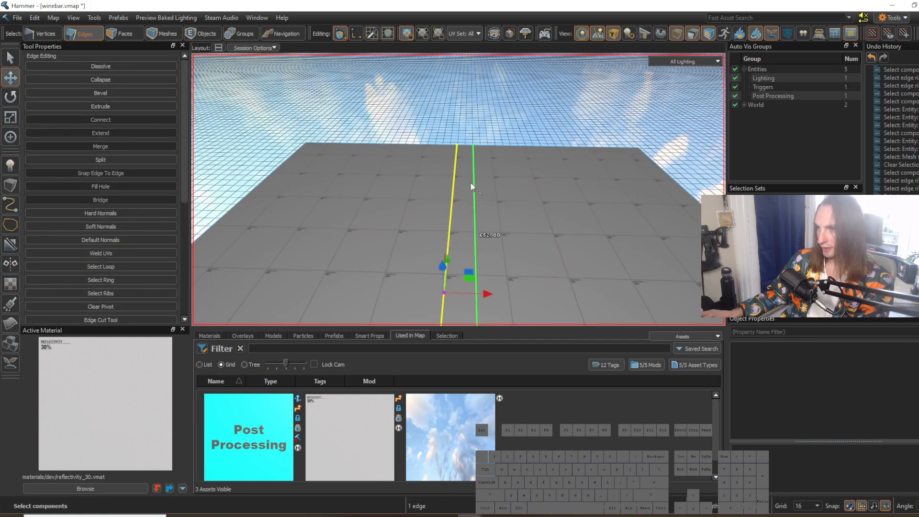
right_drag(471, 185, 470, 183)
key(s)
click(482, 224)
click(467, 228)
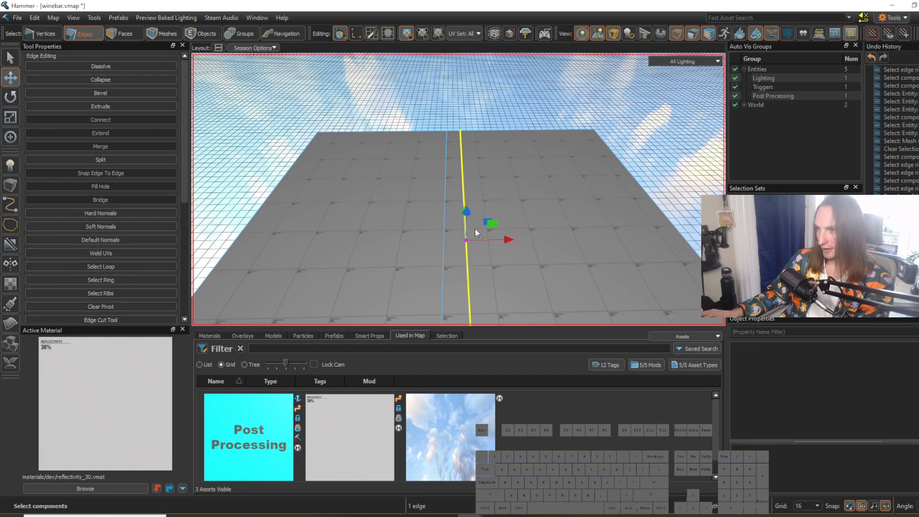
drag(473, 240, 454, 240)
click(447, 229)
key(s)
right_drag(415, 238, 375, 223)
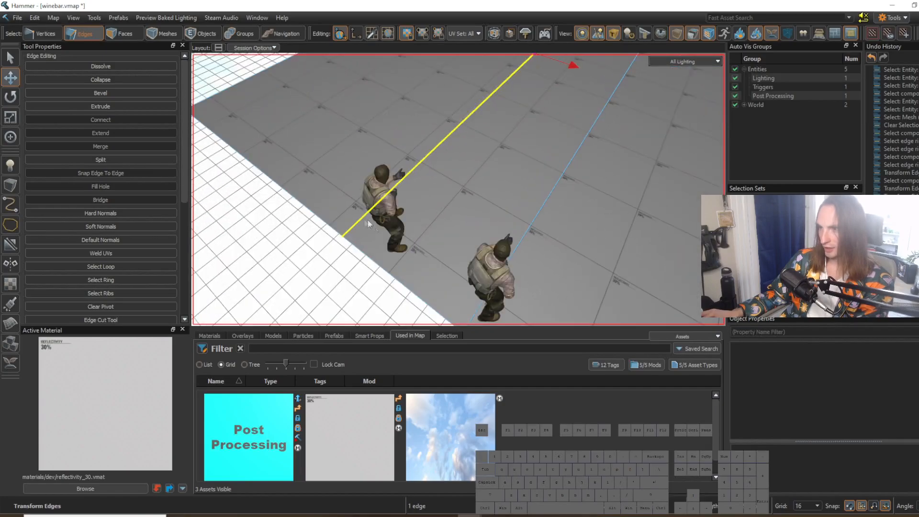
Step: Copy a terrorist player spawn and paste the duplicate onto the far part of the floor
click(384, 203)
key(ctrl+c)
mouse_move(426, 209)
right_down()
mouse_move(458, 189)
mouse_move(425, 209)
right_up()
key(w)
key(ctrl+v)
key(w)
key(s)
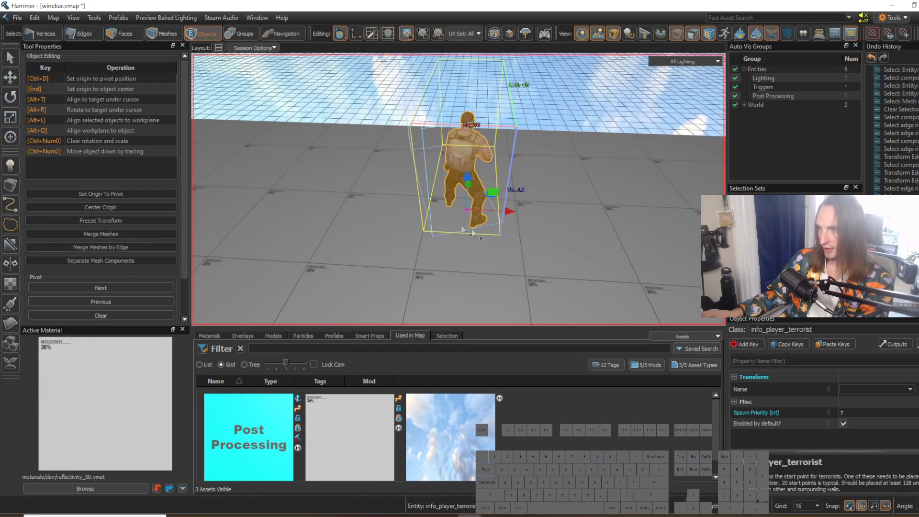
Step: Reposition the central strip's two long edges so they run on either side of the player spawns
key(2)
click(396, 176)
right_drag(396, 176, 457, 209)
click(480, 206)
key(s)
key(d)
drag(449, 207, 468, 211)
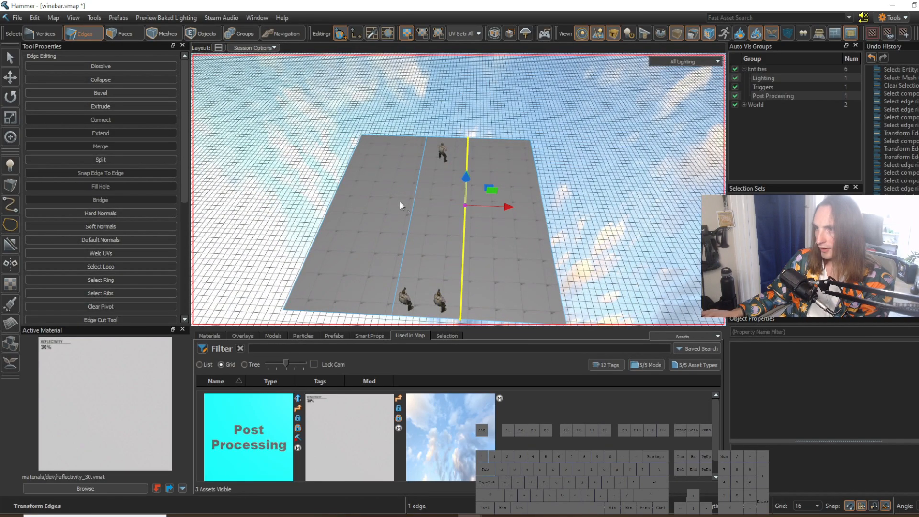
shift+click(419, 185)
drag(443, 205, 433, 204)
Step: Extrude the short edge at the far end of the central strip outward past the floor
right_drag(432, 203, 515, 261)
key(w)
key(d)
key(w)
key(w)
click(450, 226)
key(s)
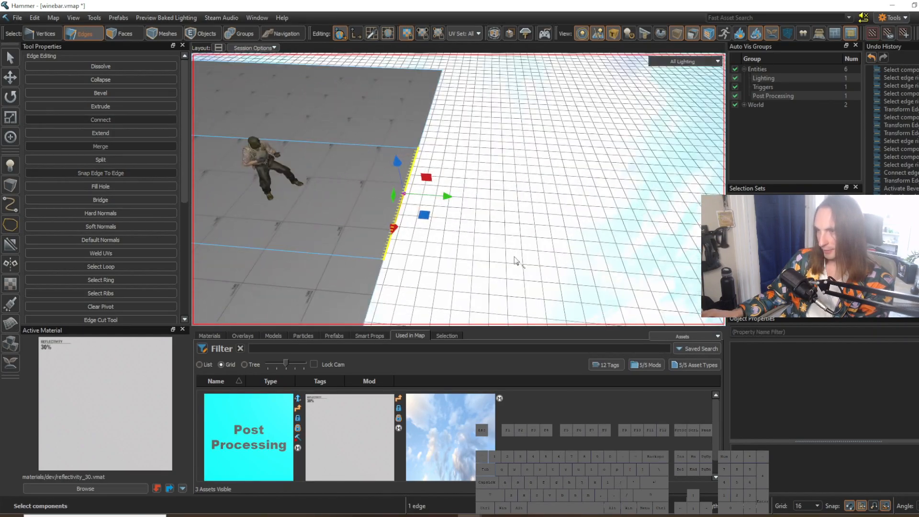
key(shift)
shift+drag(451, 200, 589, 206)
Step: Select all three edges along the floor's near side and extrude them outward beneath the post-processing volume
key(s)
right_drag(498, 241, 459, 190)
click(478, 239)
key(s)
key(a)
key(w)
key(w)
key(a)
right_drag(458, 190, 417, 207)
click(416, 205)
shift+click(416, 207)
shift+click(353, 166)
right_drag(353, 165, 494, 190)
key(shift)
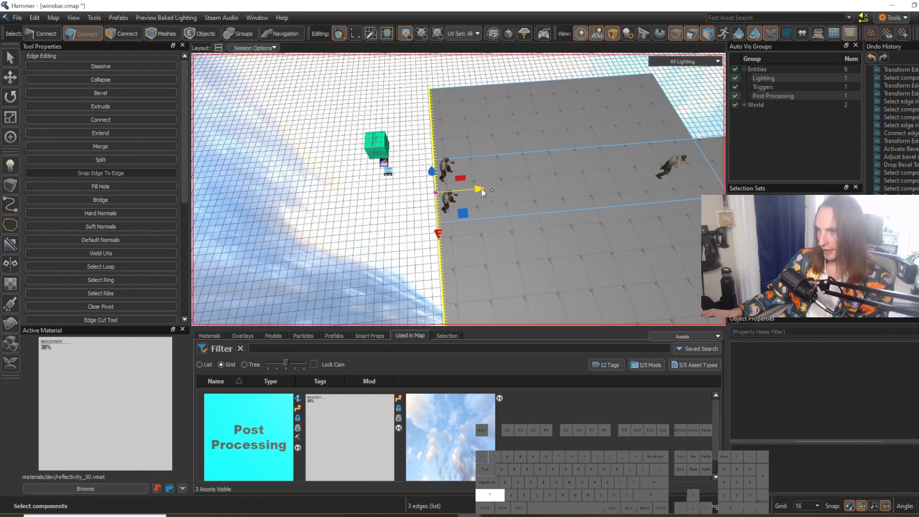
shift+drag(479, 193, 378, 209)
key(a)
key(w)
right_drag(458, 190, 458, 190)
key(s)
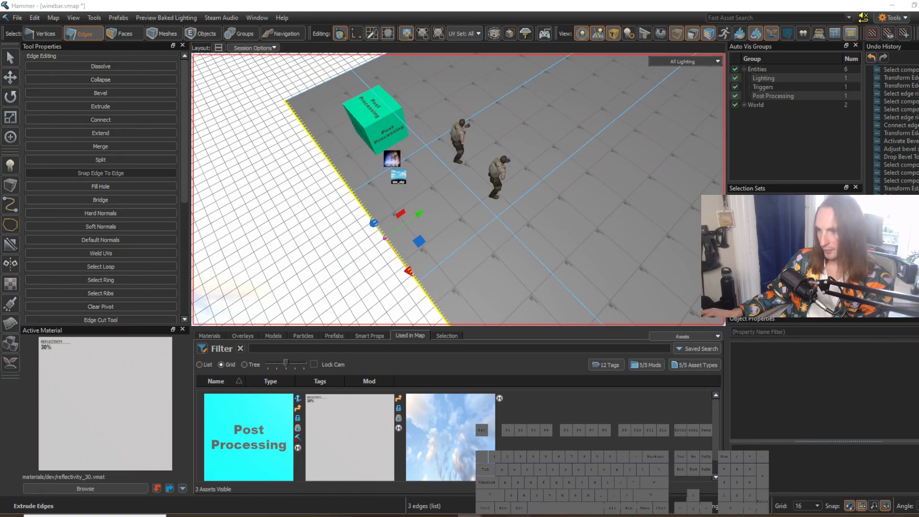
Step: Check the restaurant reference image, then return to Hammer
click(517, 515)
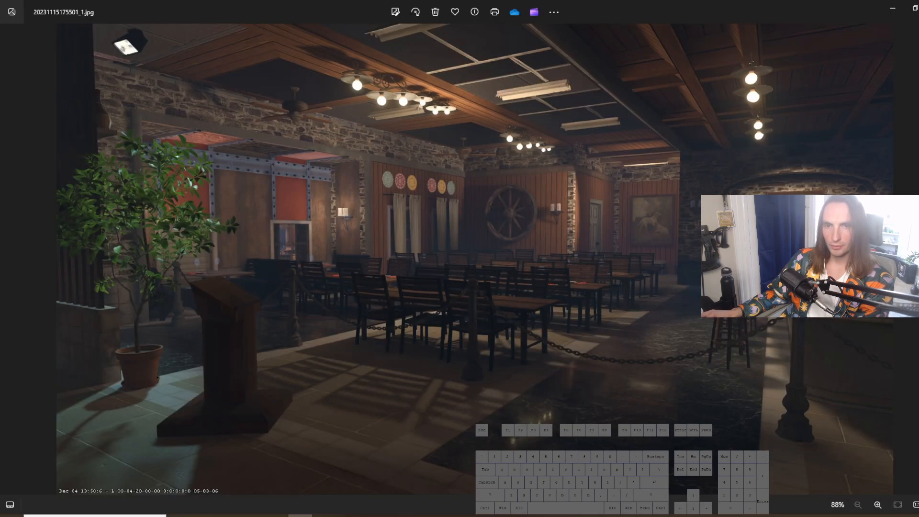
click(892, 8)
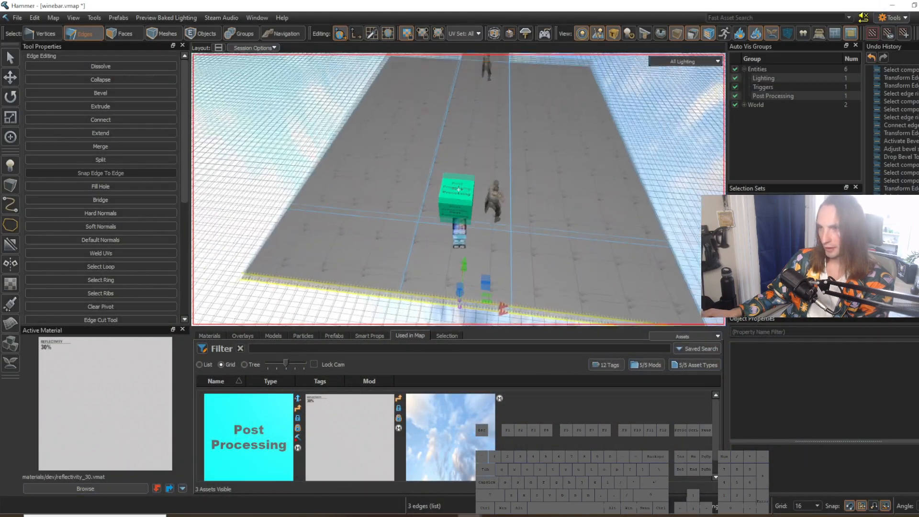
Step: Connect the edge ring of the right-hand floor section and move the new lengthwise loop close beside the central strip
click(553, 258)
key(d)
right_drag(553, 258, 572, 240)
key(d)
right_drag(507, 259, 452, 232)
key(s)
key(w)
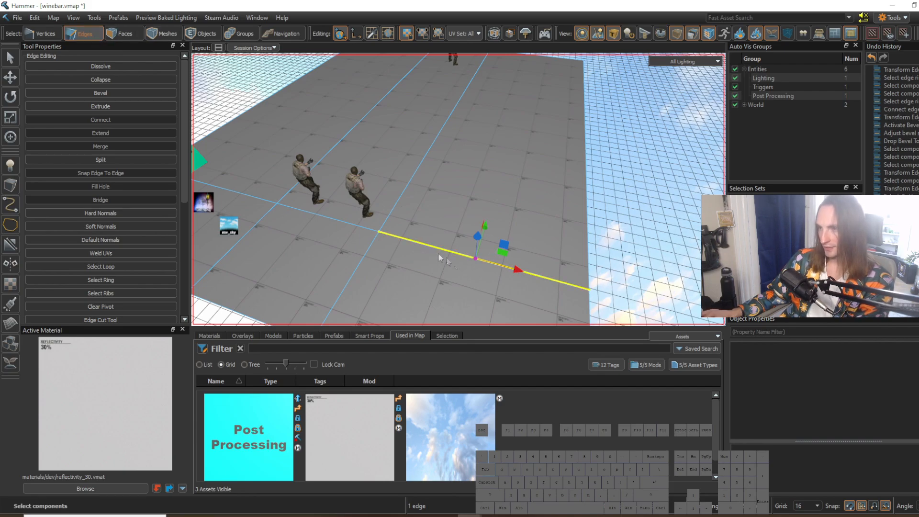
scroll(431, 249, down, 6)
key(g)
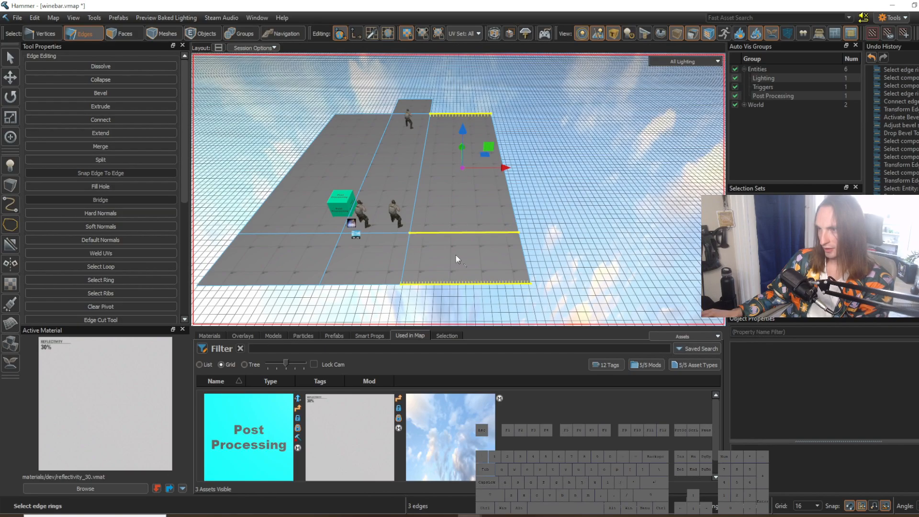
key(v)
key(w)
drag(502, 167, 416, 180)
key(w)
mouse_move(428, 198)
right_down()
mouse_move(458, 189)
mouse_move(428, 198)
right_up()
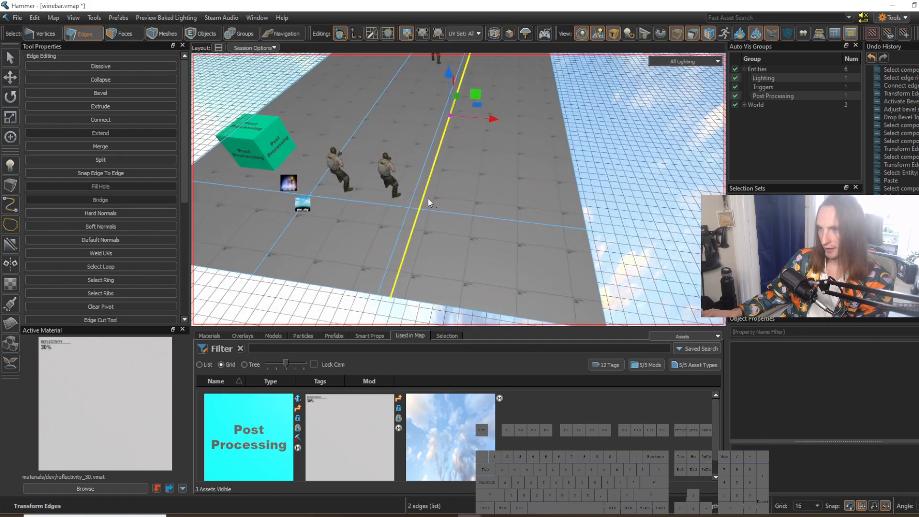
Step: Connect the remaining edge ring of the right-hand section and move the new loop just inside the floor's outer edge
click(499, 219)
key(g)
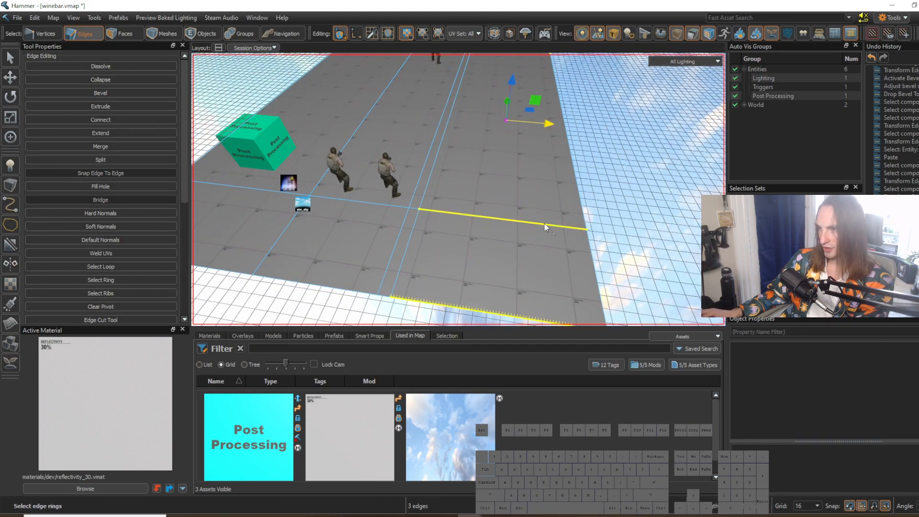
key(v)
right_drag(544, 223, 582, 198)
drag(459, 138, 500, 155)
key(s)
right_drag(500, 155, 458, 189)
Step: Try to connect the central strip's edge ring with a lengthwise loop, and undo it
click(450, 219)
key(d)
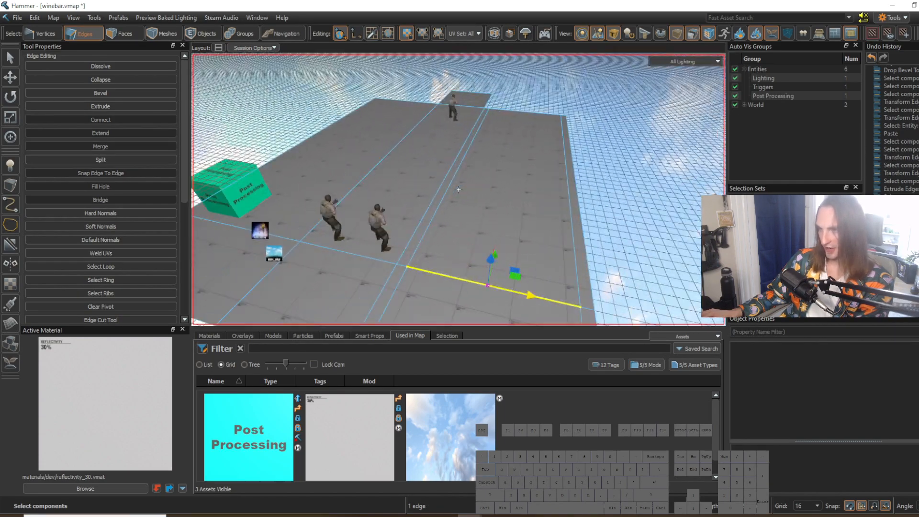
key(w)
right_drag(486, 219, 459, 190)
key(s)
key(a)
click(434, 259)
key(s)
right_drag(434, 258, 458, 190)
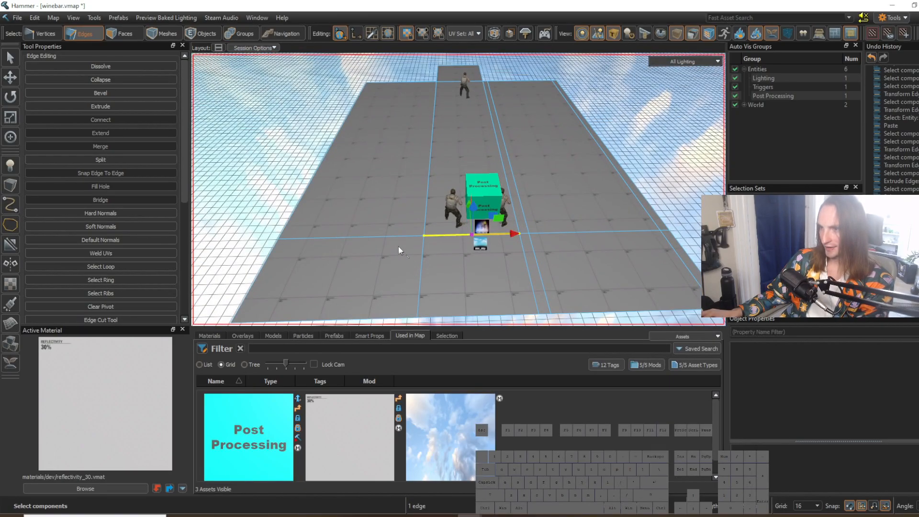
key(w)
right_drag(444, 248, 459, 189)
key(g)
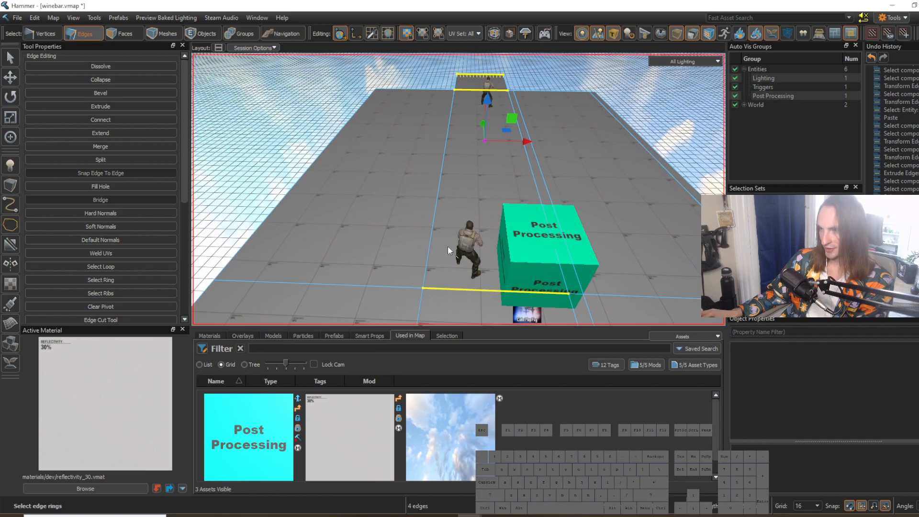
key(w)
right_drag(472, 126, 459, 190)
key(v)
key(w)
key(s)
key(ctrl+z)
Step: Connect the edge ring of the left-hand floor section and move the new lengthwise loop close beside the central strip
click(433, 219)
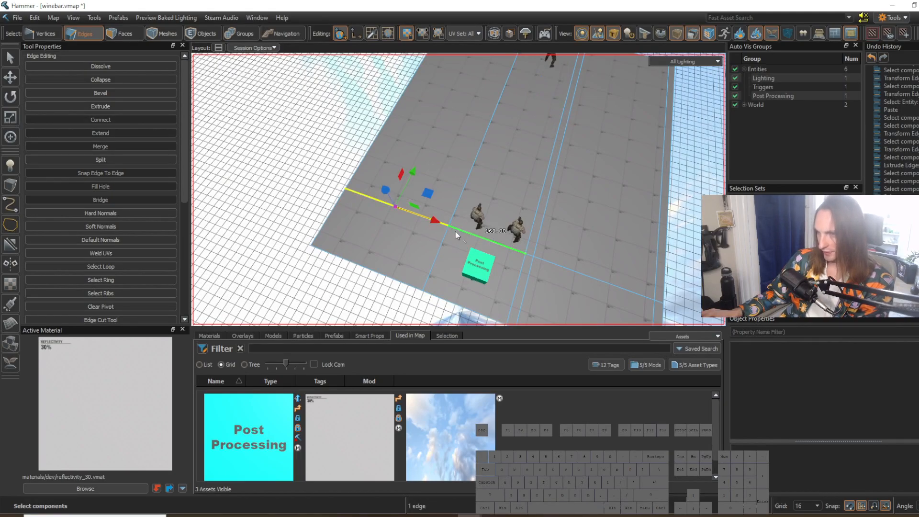
key(g)
right_drag(456, 231, 451, 168)
key(v)
drag(451, 172, 482, 173)
right_drag(482, 173, 490, 166)
drag(491, 159, 499, 159)
right_drag(499, 158, 425, 216)
Step: Connect the remaining edge ring of the left-hand section and move the new loop toward the floor's outer edge
key(w)
key(s)
key(a)
click(381, 234)
key(g)
key(v)
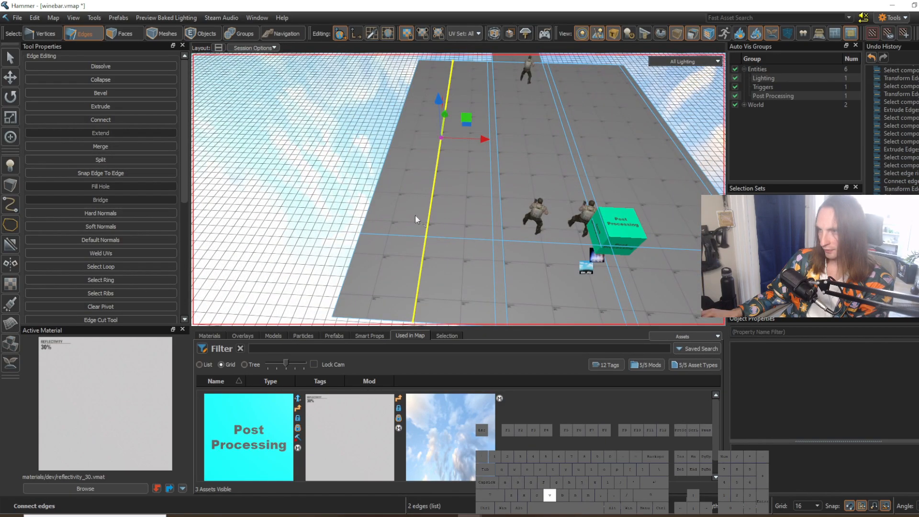
drag(493, 143, 426, 142)
right_drag(445, 181, 450, 234)
Step: Connect the floor's lengthwise edges with a cross loop and move it close to the existing cross edge by the two player spawns
click(399, 218)
key(d)
key(a)
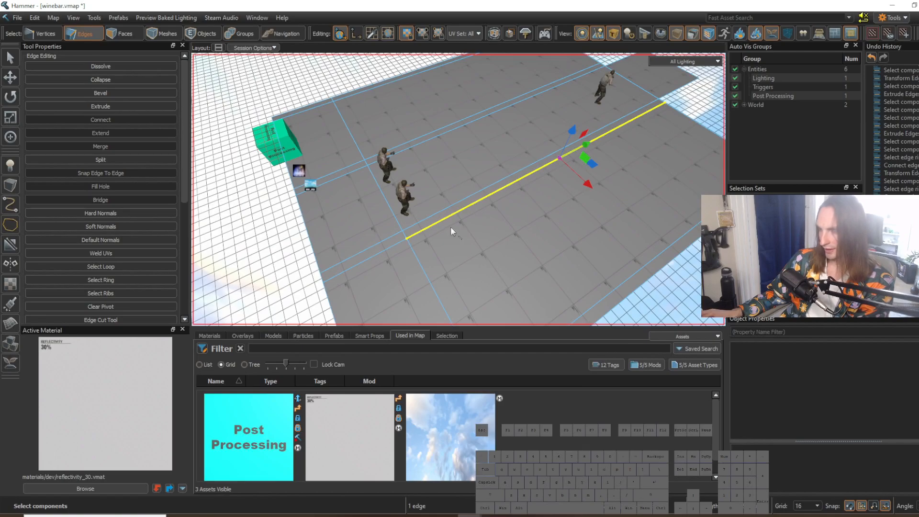
key(g)
key(a)
right_drag(455, 208, 480, 212)
key(s)
key(v)
key(d)
drag(489, 164, 407, 306)
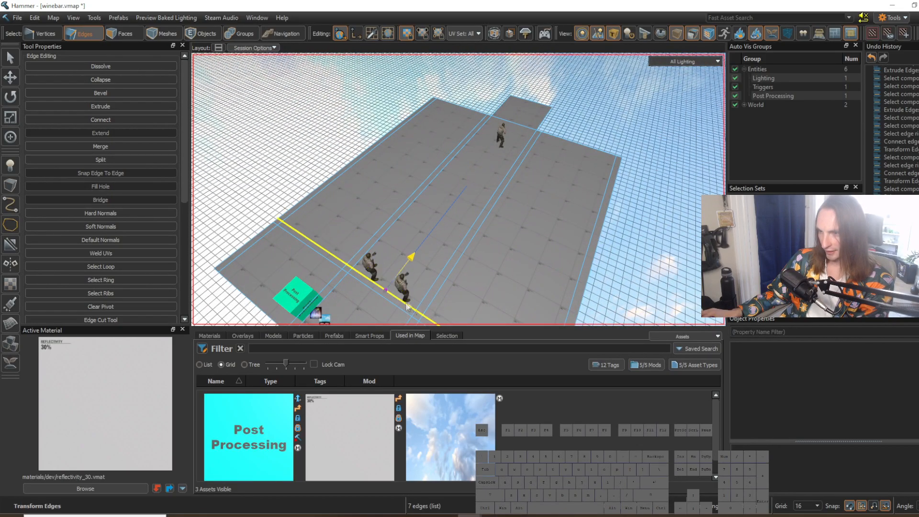
Step: Add another cross loop through the middle of the floor and bevel it into a pair with a width of 16
key(a)
mouse_move(421, 230)
right_down()
mouse_move(458, 190)
mouse_move(415, 217)
right_up()
key(s)
click(423, 183)
click(423, 183)
key(g)
key(v)
key(d)
mouse_move(516, 156)
right_down()
mouse_move(459, 190)
mouse_move(516, 156)
right_up()
drag(469, 184, 464, 188)
key(f)
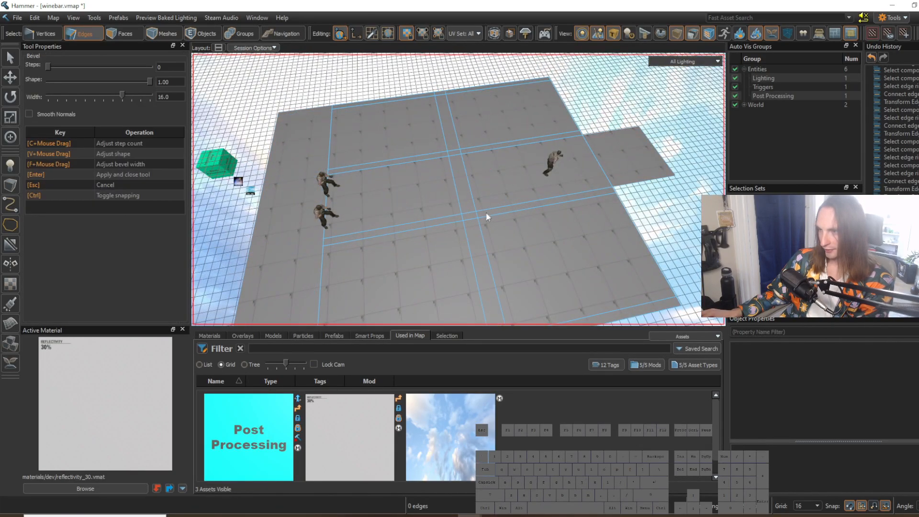
right_drag(486, 215, 459, 190)
key(w)
key(Return)
key(Escape)
Step: Select the two beveled middle cross loops in turn and adjust their position between the near and far player spawns
click(442, 215)
double_click(442, 215)
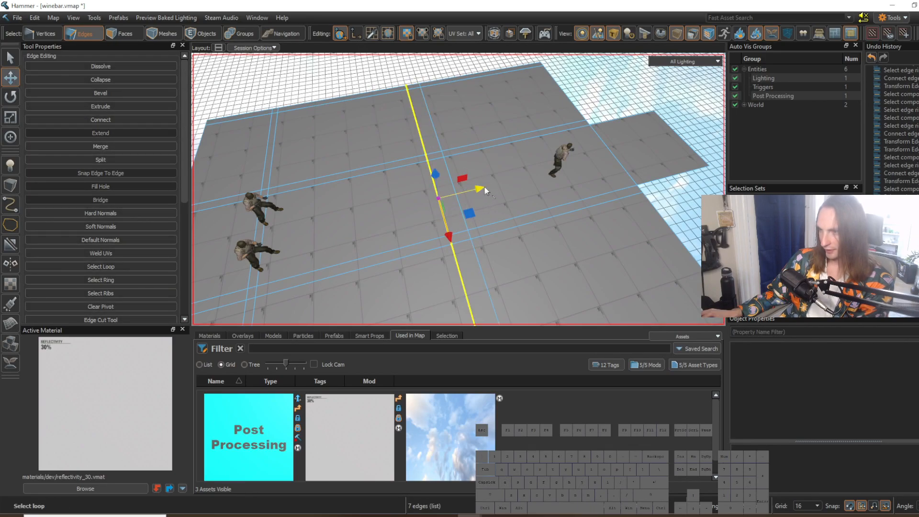
double_click(463, 217)
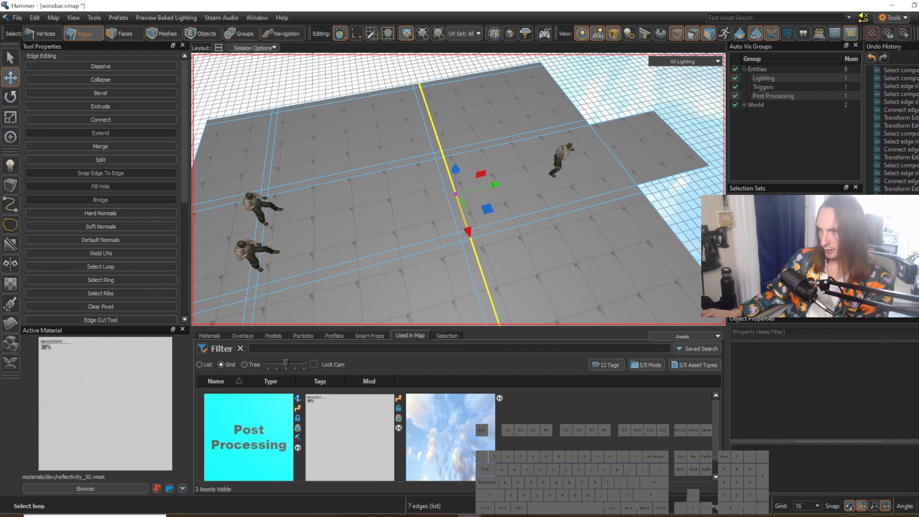
right_drag(459, 189, 488, 209)
key(a)
drag(447, 205, 429, 220)
key(a)
right_drag(489, 211, 464, 242)
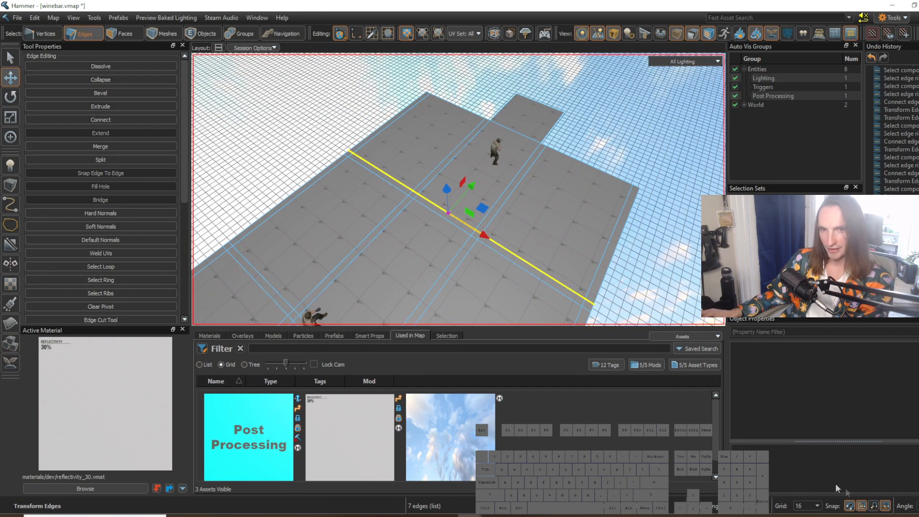
Step: Connect the lengthwise edges beyond the middle loops and move the new cross loop just inside the floor's far edge
right_drag(551, 289, 493, 209)
click(494, 173)
key(w)
key(d)
right_drag(494, 173, 501, 211)
key(g)
key(s)
key(v)
drag(458, 166, 523, 165)
key(d)
mouse_move(522, 165)
right_down()
mouse_move(459, 190)
mouse_move(522, 165)
right_up()
click(554, 236)
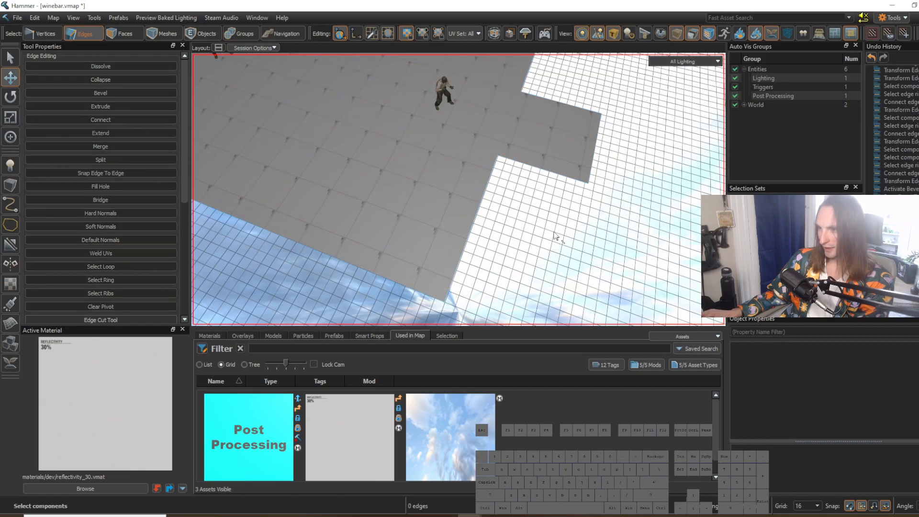
Step: Select the entire outer border loop of the floor
right_drag(553, 236, 535, 283)
key(w)
right_drag(504, 218, 458, 189)
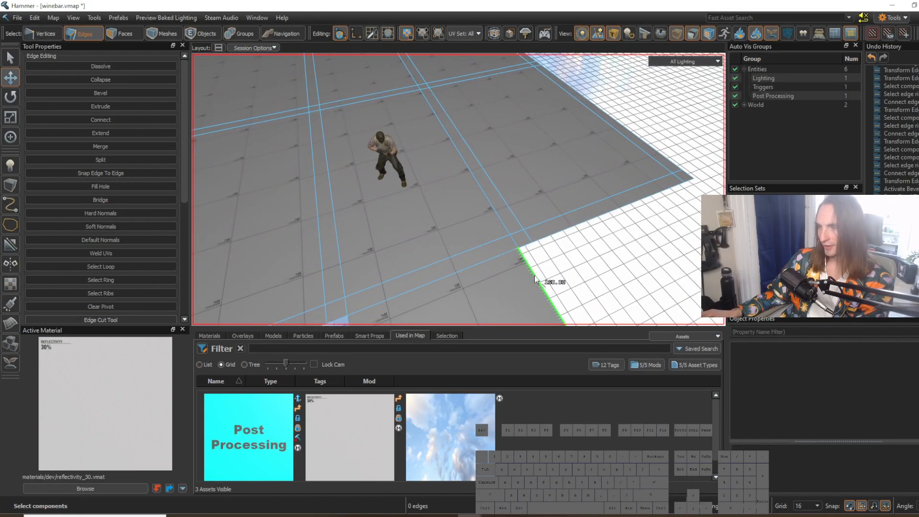
right_drag(538, 191, 459, 190)
key(s)
click(302, 241)
double_click(302, 242)
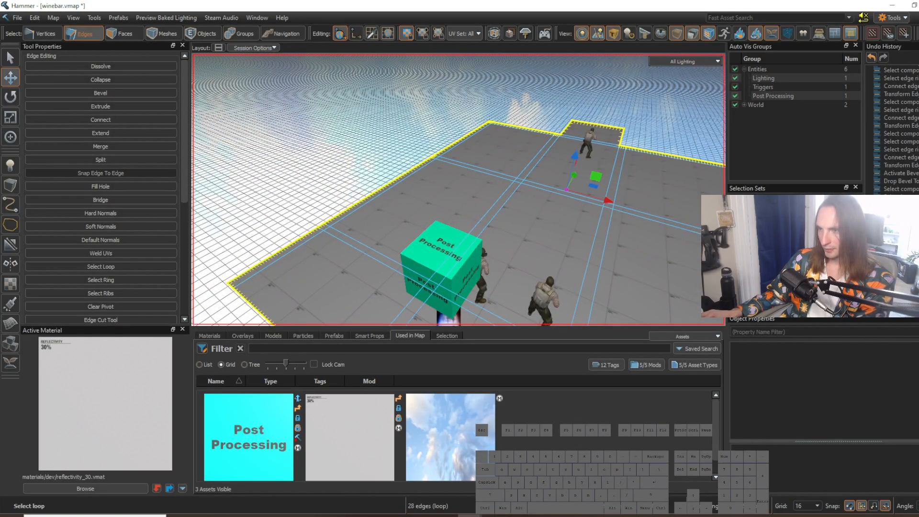
right_drag(302, 242, 459, 190)
Step: Select the two adjoining border edges at the near corner of the floor's left side
click(318, 233)
right_drag(317, 232, 459, 189)
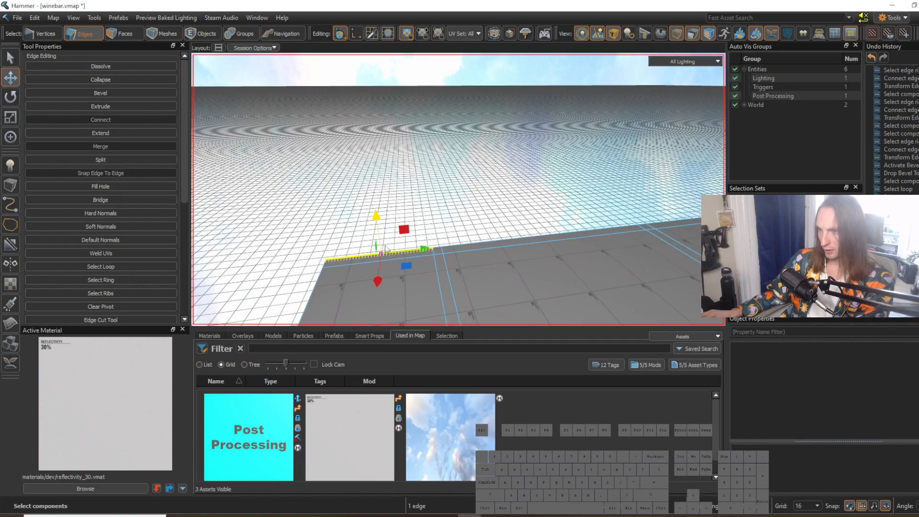
right_drag(469, 257, 469, 257)
key(s)
scroll(469, 257, up, 3)
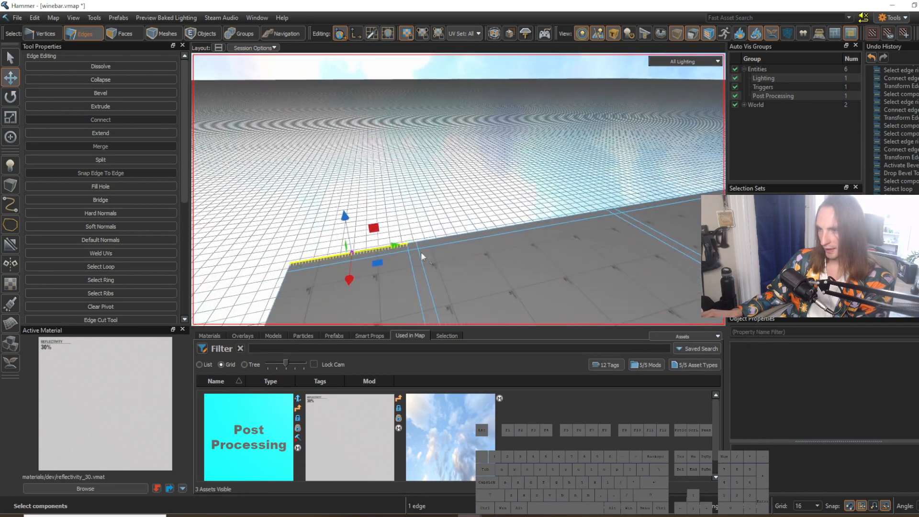
shift+click(413, 248)
key(w)
right_drag(412, 247, 460, 184)
key(s)
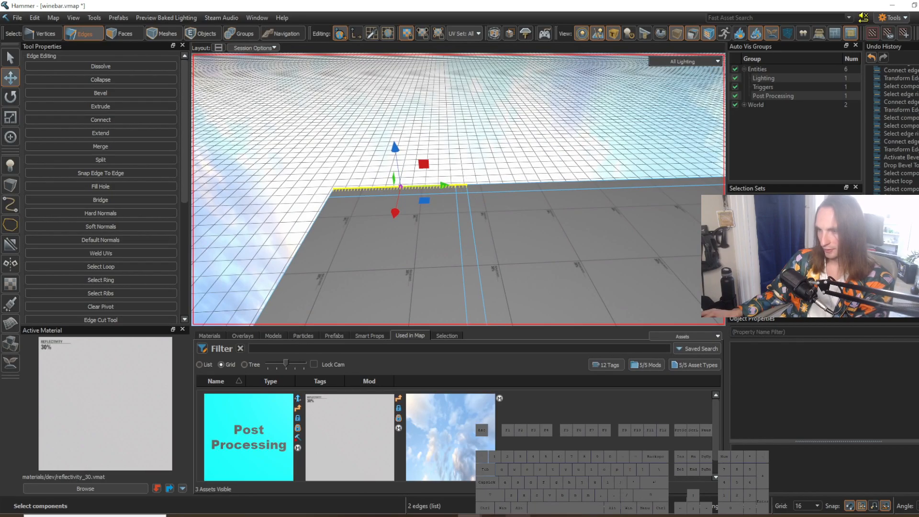
Step: Study the wall layout in the restaurant reference image, then return to Hammer
click(519, 516)
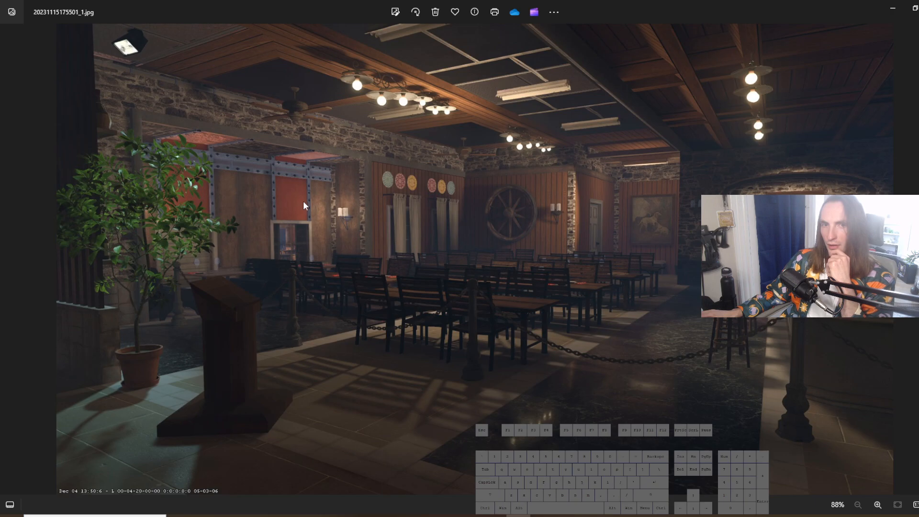
click(891, 6)
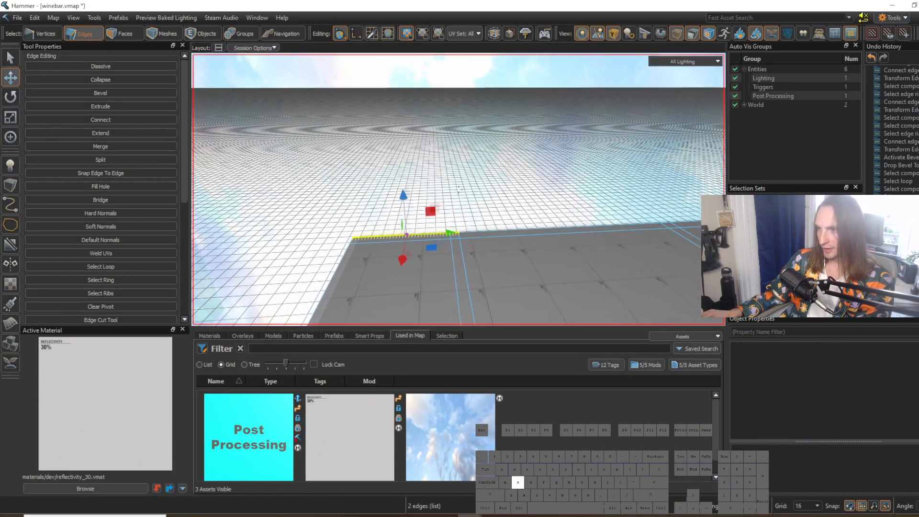
Step: Extrude the two selected border edges straight up into a wall at the floor's corner
shift+drag(427, 208, 413, 122)
key(w)
right_drag(412, 122, 458, 190)
key(s)
key(w)
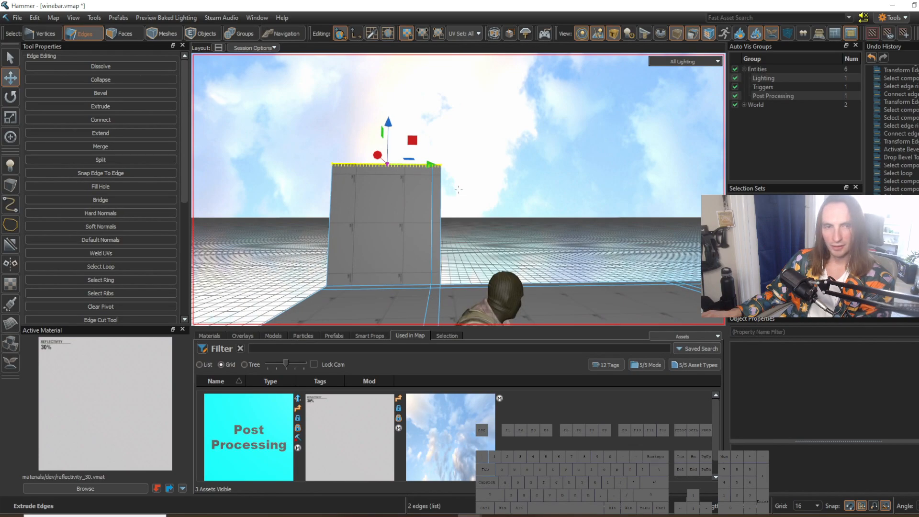
key(s)
right_drag(458, 189, 458, 189)
Step: Lower the corner wall's top edge and extrude it upward again to form a second tier
drag(378, 122, 380, 150)
right_drag(380, 150, 429, 189)
shift+drag(379, 172, 383, 131)
key(s)
right_drag(383, 132, 392, 197)
key(w)
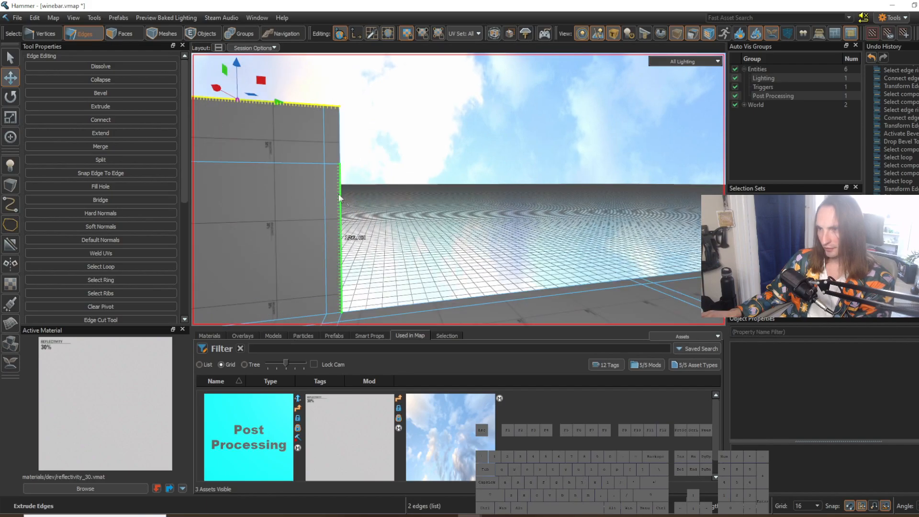
Step: Select both vertical edges at the open end of the corner wall and extrude them outward, away from the floor
click(340, 153)
shift+double_click(340, 151)
click(341, 180)
shift+click(340, 153)
right_drag(340, 154, 458, 190)
key(s)
right_drag(391, 200, 446, 199)
shift+drag(345, 225, 400, 152)
right_drag(428, 178, 440, 218)
key(s)
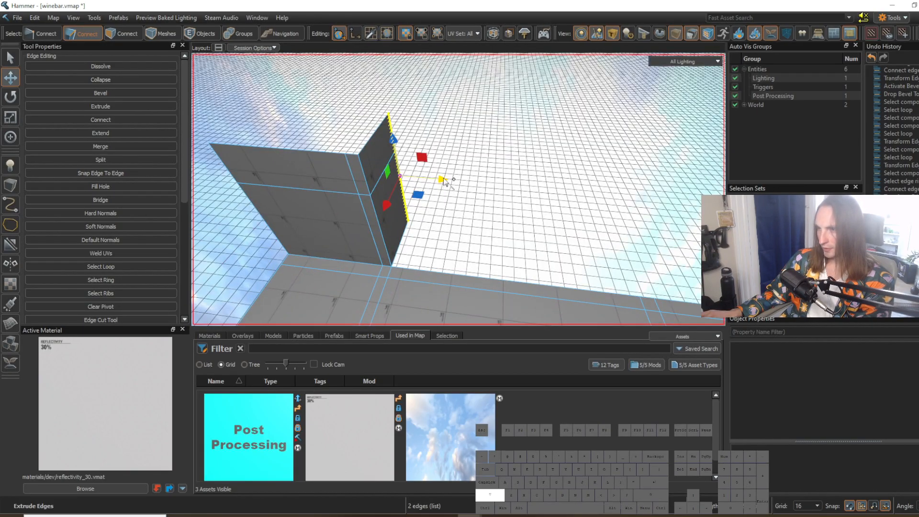
Step: Extrude the wall's end edges parallel to the floor's side and extend them to line up with the middle cross loops
shift+drag(444, 181, 478, 195)
right_drag(478, 195, 458, 190)
key(s)
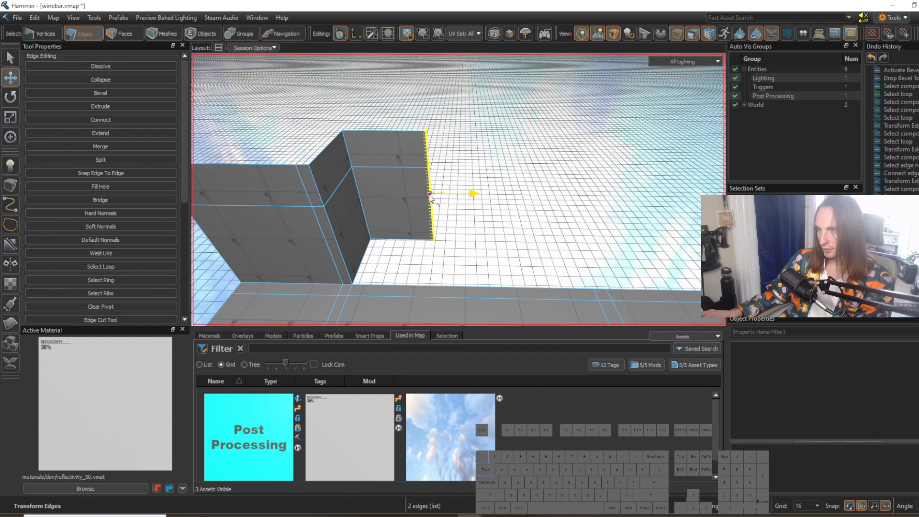
drag(431, 197, 649, 211)
right_drag(512, 237, 508, 236)
key(s)
key(d)
key(w)
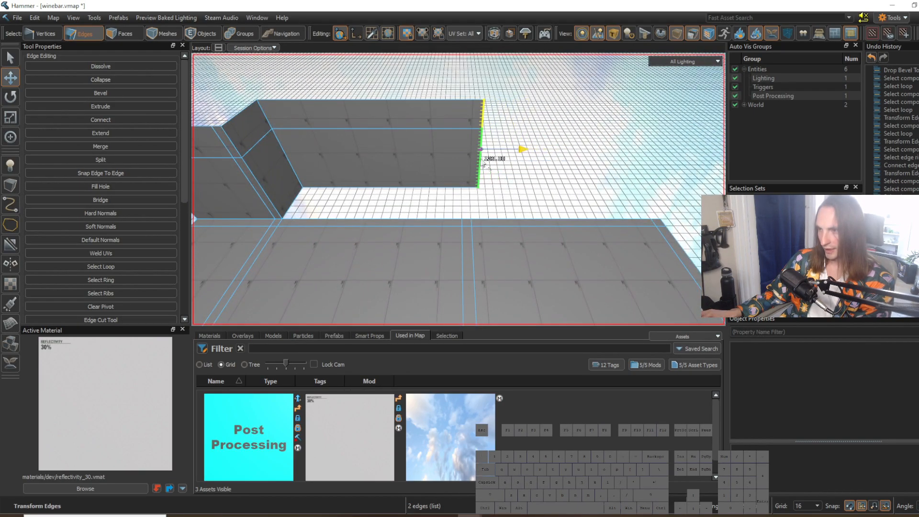
Step: Extrude the recessed wall's end edges back to the floor's border to close off the alcove
key(w)
right_drag(474, 167, 440, 142)
key(s)
drag(441, 143, 472, 171)
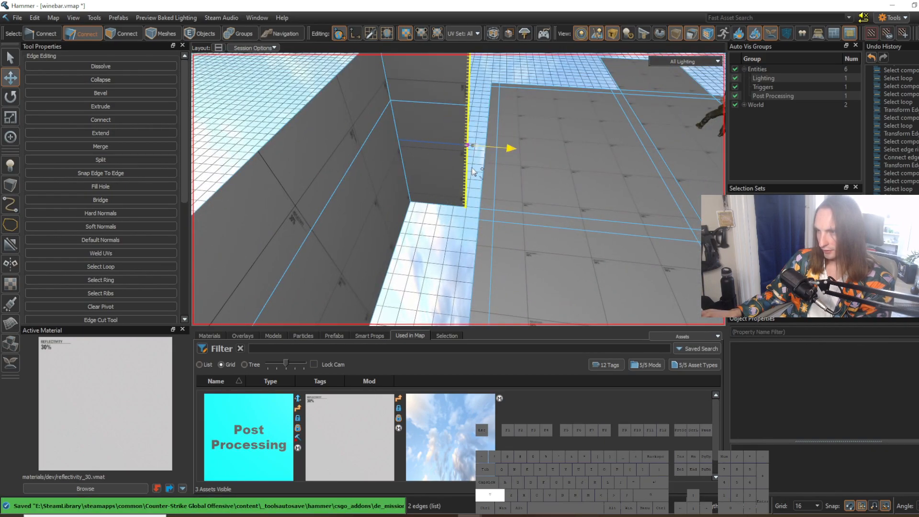
key(w)
key(d)
right_drag(472, 171, 437, 202)
key(s)
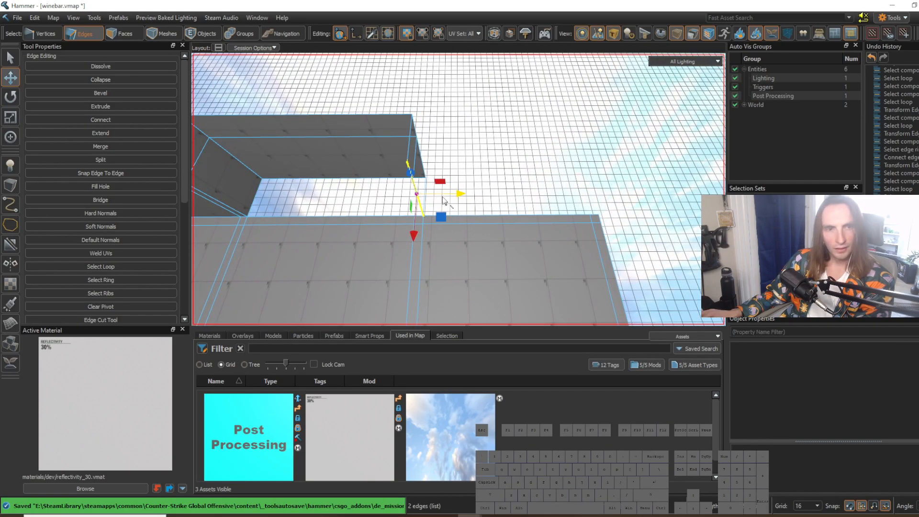
Step: Extrude the wall's two end edges along the floor's border up to the last cross loop before the corner
drag(452, 193, 550, 199)
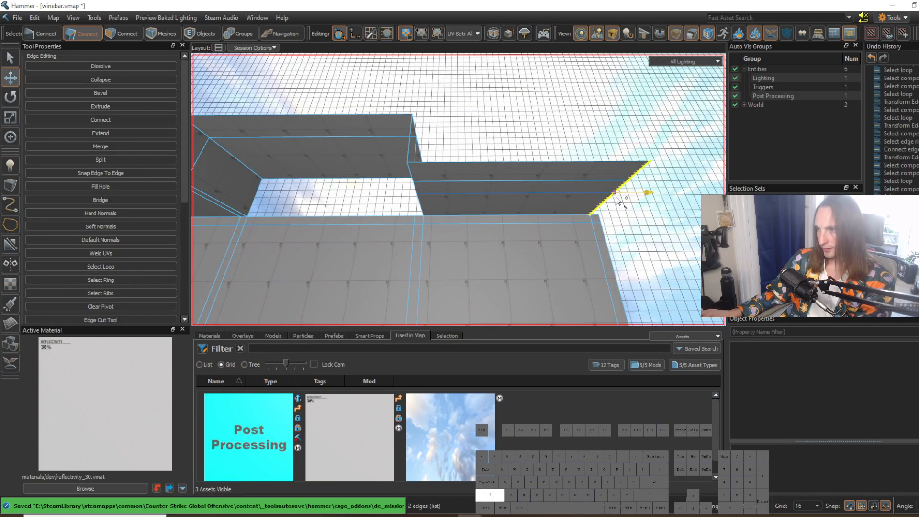
shift+drag(617, 200, 617, 200)
key(d)
right_drag(618, 200, 458, 189)
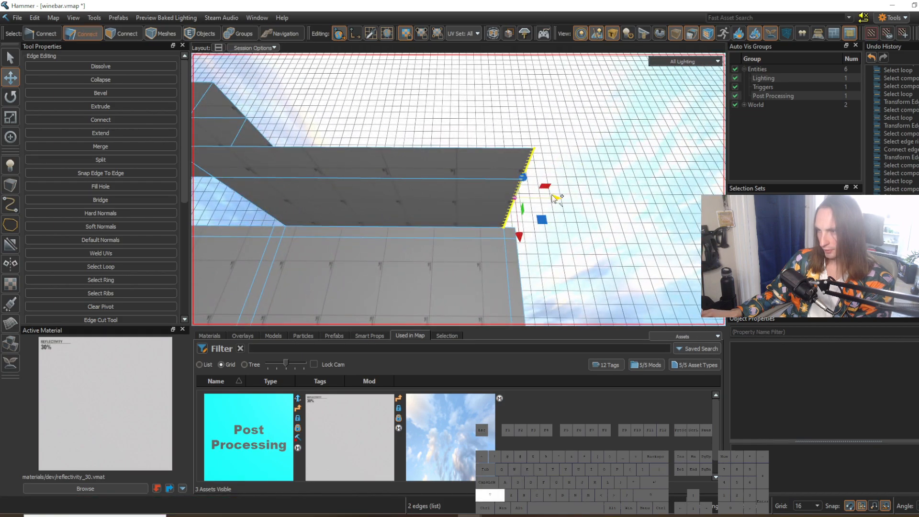
Step: Extrude the wall's end edges across the final narrow strip to reach the floor's outer corner
key(a)
right_drag(531, 203, 495, 237)
key(a)
click(449, 236)
shift+drag(504, 222, 481, 214)
key(ctrl+z)
right_drag(481, 215, 459, 189)
shift+click(480, 192)
key(d)
Step: Delete the return wall faces that join the recessed wall to the floor's border
key(3)
drag(465, 175, 474, 125)
key(Delete)
Step: Select the recessed wall's two open end edges and shift them sideways in line with the neighbouring cross loop
key(2)
click(455, 130)
right_drag(456, 131, 480, 133)
shift+click(480, 133)
key(w)
drag(436, 129, 435, 129)
right_drag(410, 192, 410, 192)
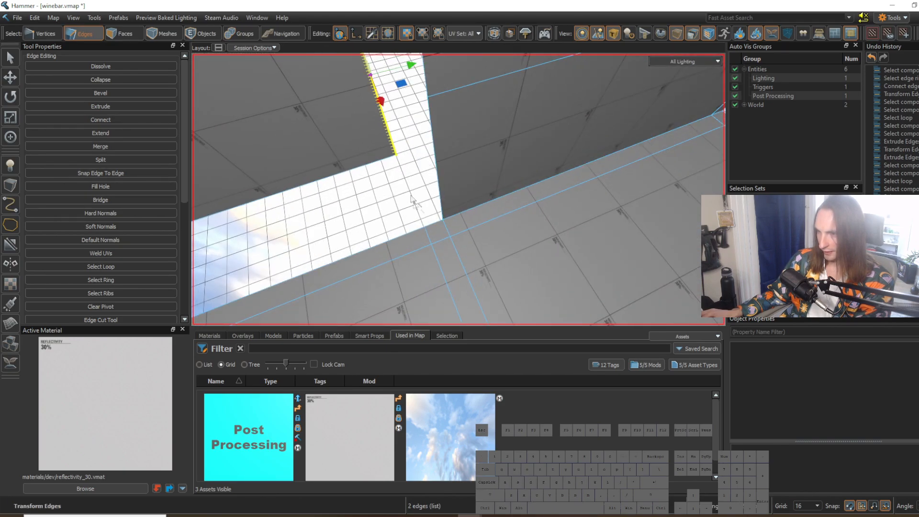
Step: Extrude the recessed wall's end edges back to the floor's border to rebuild the return wall
key(w)
key(a)
right_drag(425, 228, 425, 228)
key(d)
key(s)
key(w)
key(s)
Step: Select the adjoining wall's vertical end edges and close the gap to the new return wall, leaving nothing selected
shift+drag(453, 152, 522, 188)
key(d)
right_drag(484, 207, 484, 206)
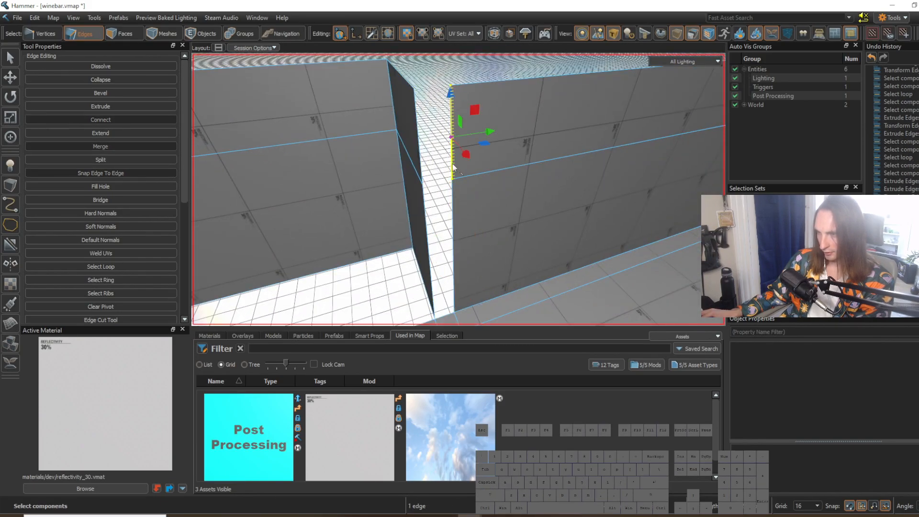
drag(493, 222, 467, 229)
right_drag(472, 204, 475, 195)
key(a)
key(Escape)
key(a)
click(431, 180)
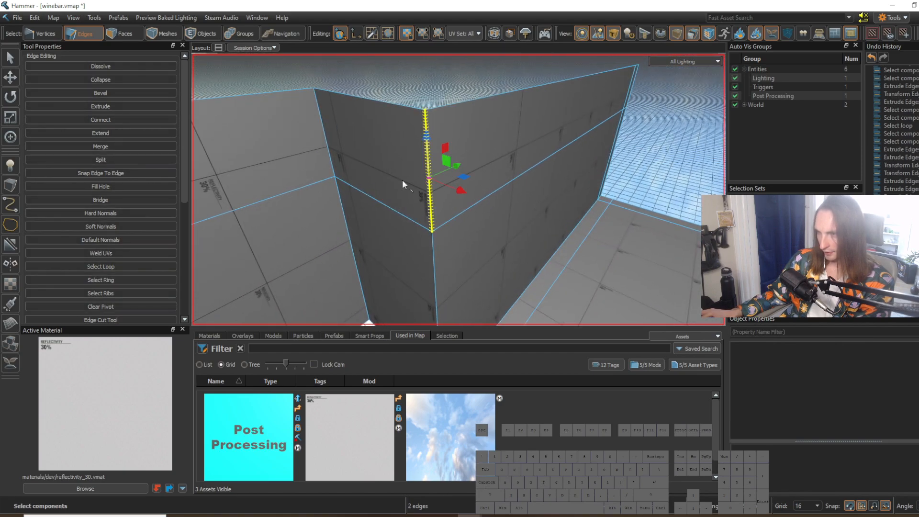
key(s)
key(d)
right_drag(453, 203, 454, 203)
key(Escape)
Step: Compare the blocked-out alcove and walls with the restaurant reference photo
key(d)
right_drag(495, 245, 459, 190)
mouse_move(564, 281)
right_down()
mouse_move(459, 189)
mouse_move(550, 289)
right_up()
right_drag(484, 242, 463, 204)
key(s)
key(d)
click(518, 515)
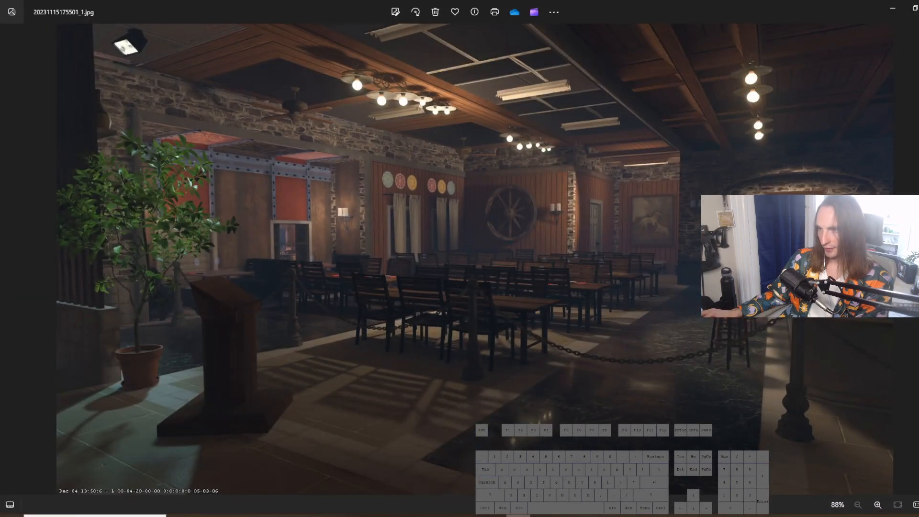
click(518, 515)
key(a)
right_drag(458, 189, 459, 190)
key(w)
key(s)
key(w)
key(w)
key(s)
key(w)
right_drag(465, 226, 466, 195)
click(488, 230)
key(s)
key(a)
key(w)
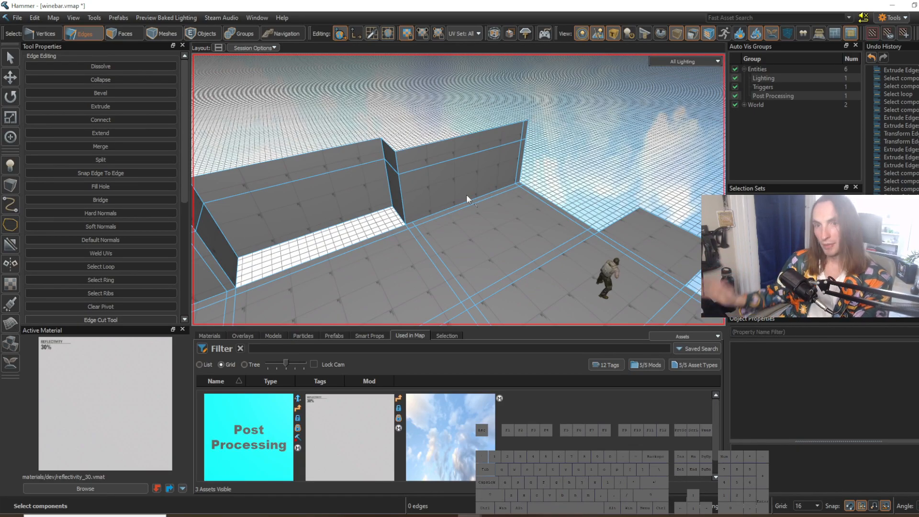
Step: Select the vertical edges at the outer end of the wall in the floor's corner
key(w)
right_drag(467, 196, 458, 190)
key(a)
key(d)
key(d)
key(w)
click(472, 174)
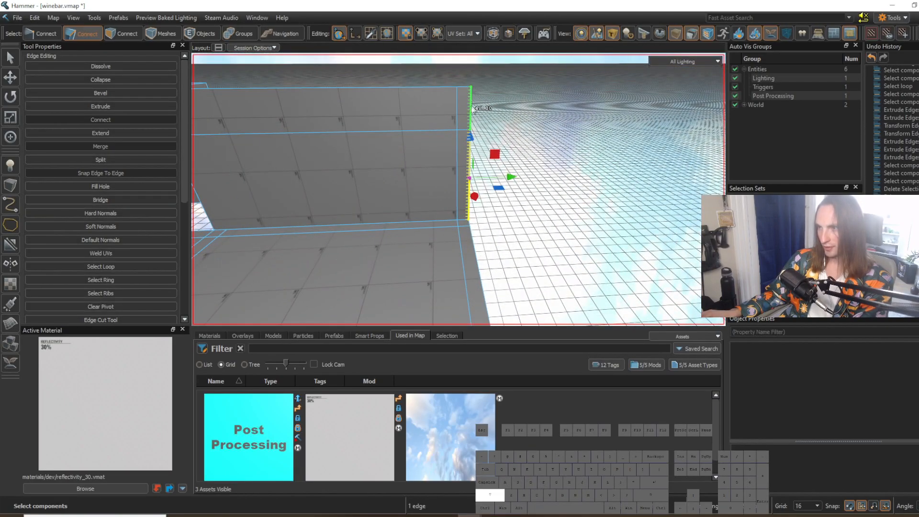
drag(393, 182, 483, 181)
right_drag(486, 211, 459, 189)
key(s)
key(a)
key(w)
Step: Add the floor's outer border edges, up to and along the near side of the floor extension, to the selection
click(433, 143)
click(400, 113)
shift+click(406, 164)
right_drag(406, 164, 456, 248)
shift+click(441, 227)
key(d)
key(w)
shift+click(456, 248)
shift+click(463, 231)
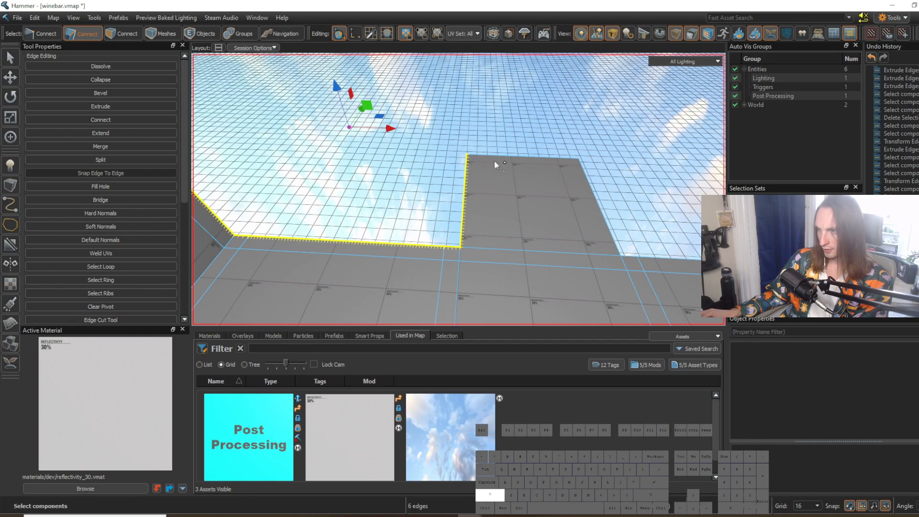
Step: Add the remaining edges of the floor extension and the outer border beyond it to the selection
shift+click(498, 158)
right_drag(558, 250, 455, 248)
key(s)
key(w)
shift+click(471, 214)
key(w)
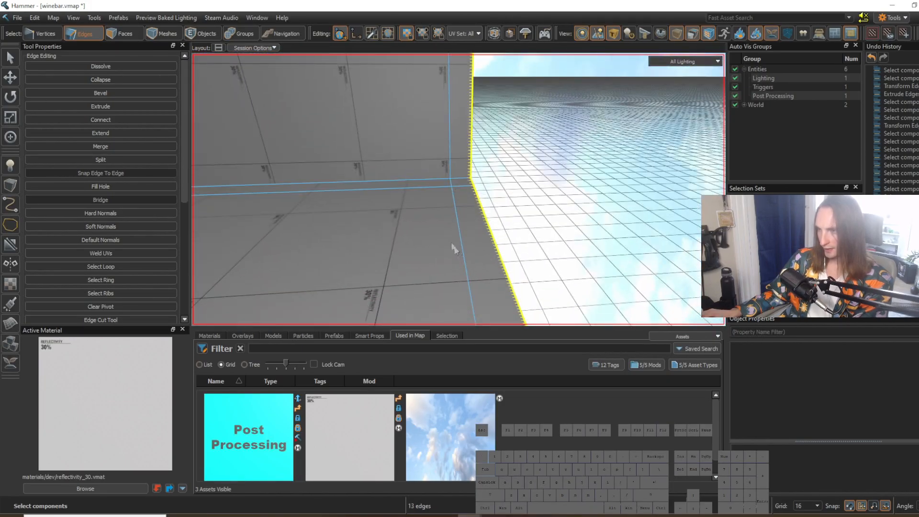
Step: Add the inner loop of the border strip, on both wall and floor, to the edge selection
shift+double_click(452, 187)
key(s)
right_drag(452, 187, 458, 188)
key(w)
key(s)
Step: Add the short cross edges of the border strip beside the floor extension to the selection
key(s)
key(w)
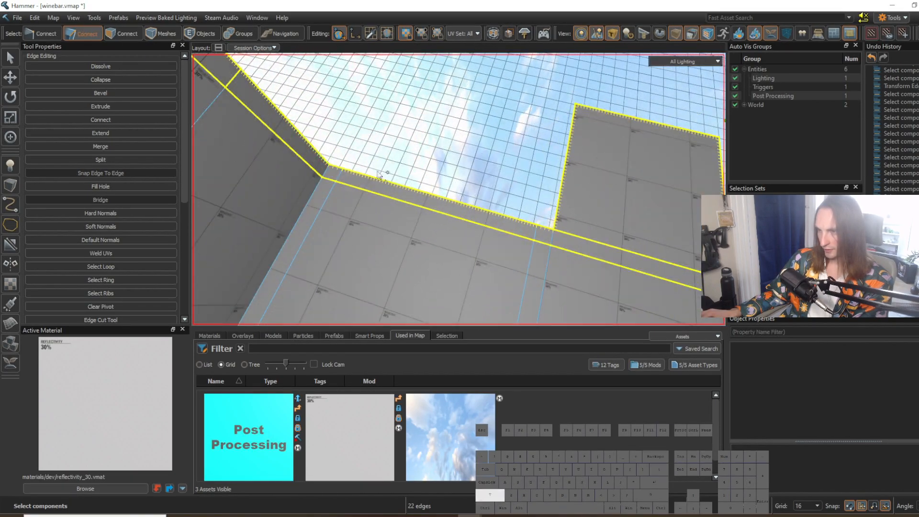
key(w)
right_drag(568, 239, 459, 189)
key(d)
right_drag(512, 224, 458, 190)
key(w)
shift+click(504, 196)
key(s)
key(d)
key(w)
scroll(546, 209, down, 1)
right_drag(549, 191, 458, 190)
key(s)
Step: Examine the highlighted border strip and the alcove walls from several viewpoints inside the room
drag(486, 167, 439, 167)
key(a)
right_drag(439, 167, 459, 189)
key(w)
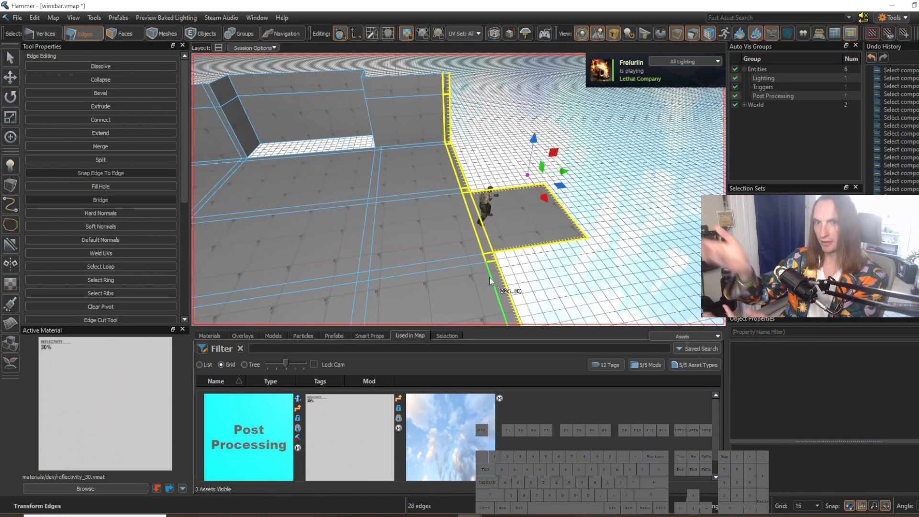
right_drag(504, 233, 458, 189)
key(s)
key(w)
right_drag(616, 223, 458, 190)
key(a)
key(w)
right_drag(395, 161, 459, 189)
key(w)
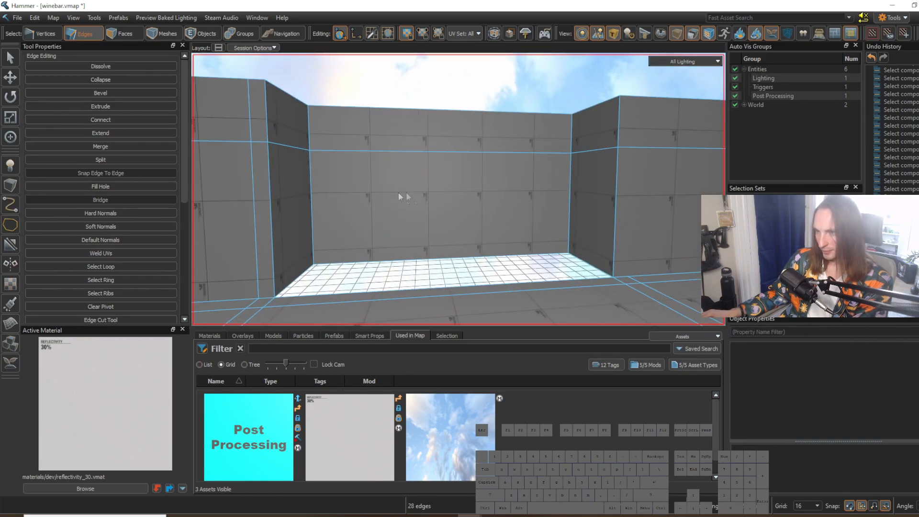
right_drag(597, 218, 459, 190)
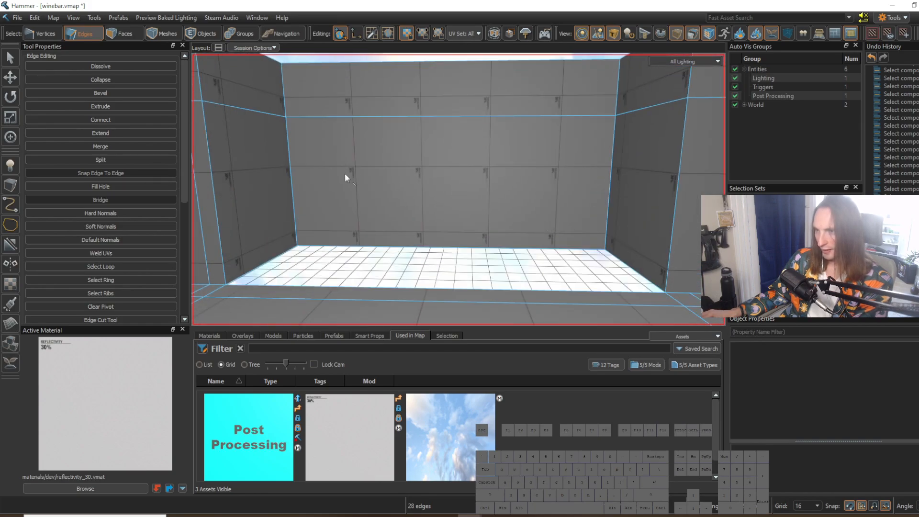
key(s)
right_drag(395, 172, 459, 189)
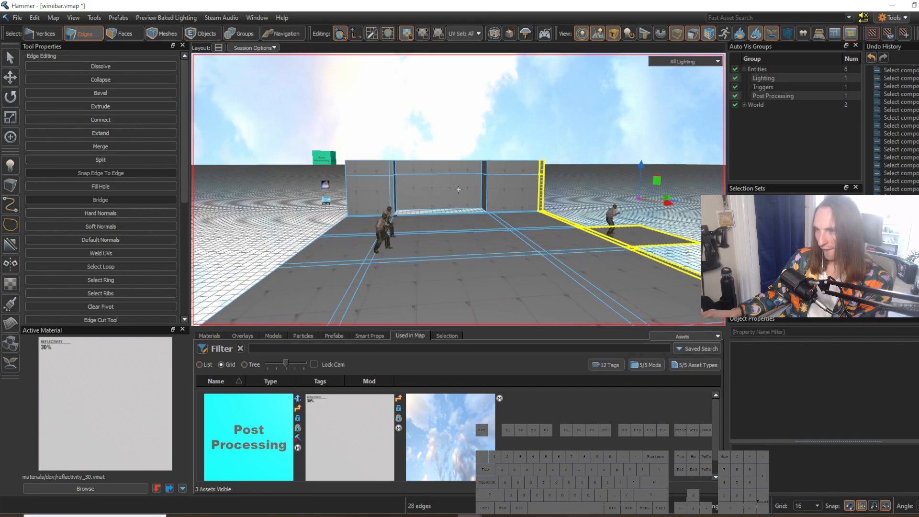
Step: Start a new edge selection with the edges outlining the narrow wall strip and the return wall beside the alcove
key(w)
right_drag(459, 189, 404, 239)
click(393, 253)
key(w)
key(s)
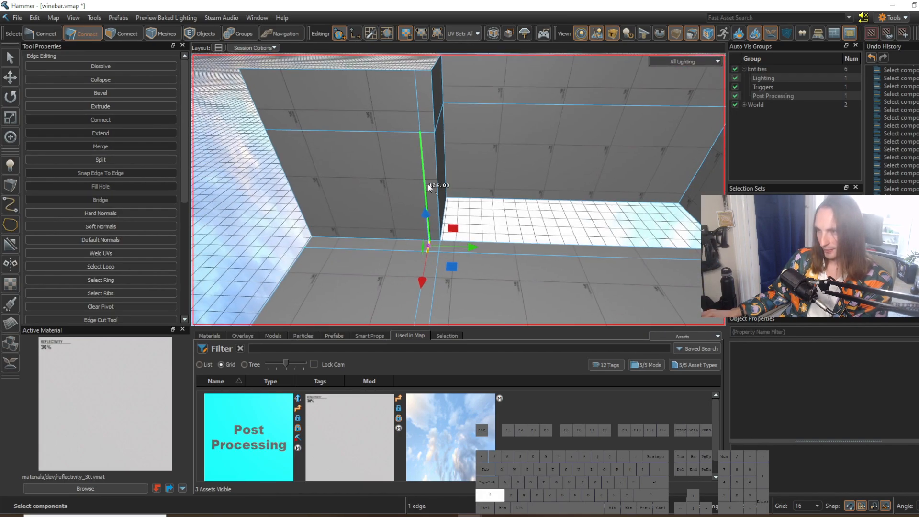
key(d)
right_drag(429, 177, 458, 177)
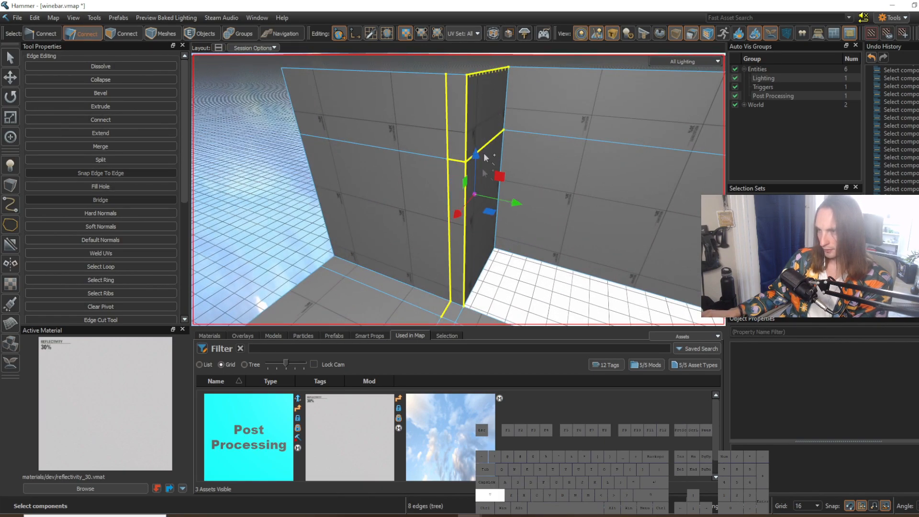
Step: Extend the edge selection along the floor strip beyond the narrow wall strip, including its short cross edges at the strip intersections
right_drag(451, 324, 458, 190)
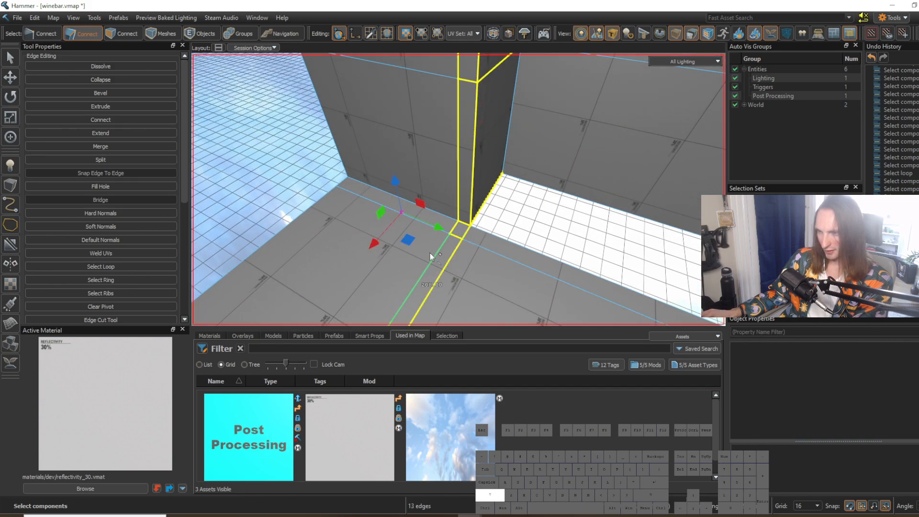
key(d)
right_drag(438, 260, 459, 190)
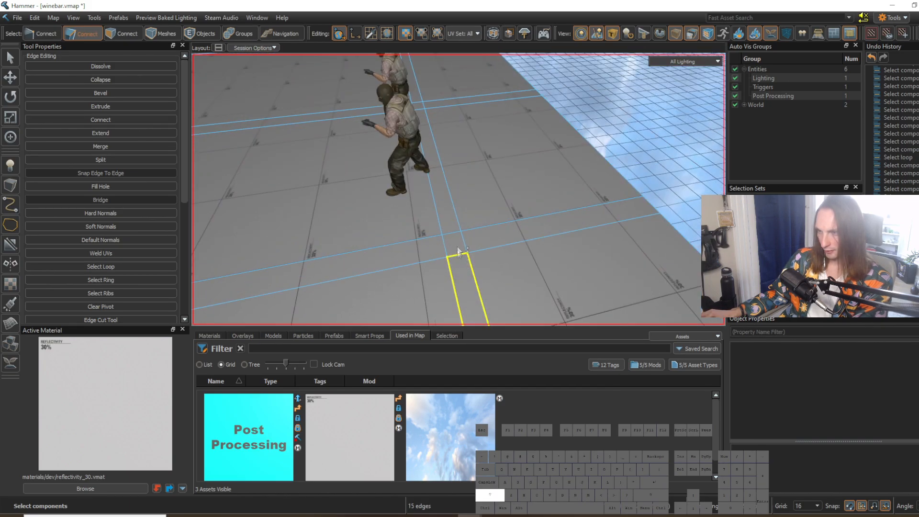
shift+click(453, 209)
key(w)
right_drag(452, 209, 458, 190)
key(d)
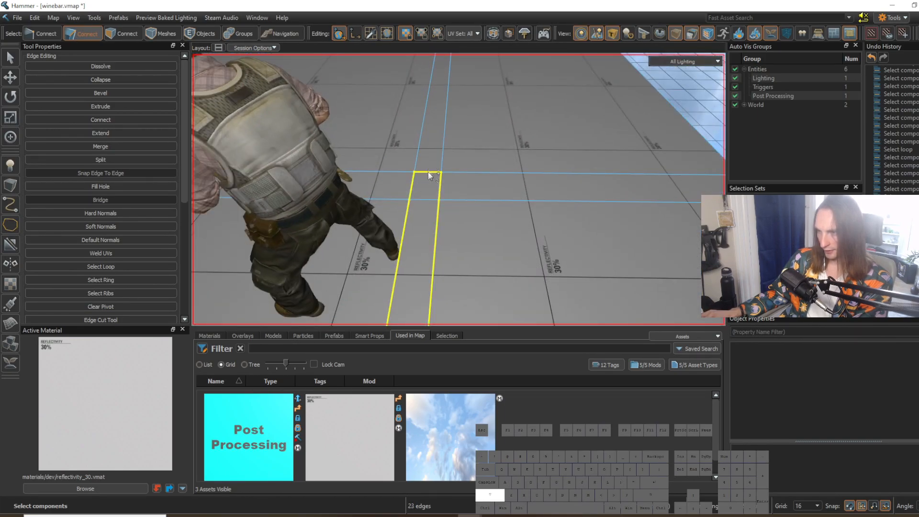
Step: Add the remaining edges of the floor strip outline to the selection and shift the selected edges slightly sideways
right_drag(443, 148, 458, 189)
key(w)
key(s)
key(s)
key(d)
key(w)
shift+click(458, 220)
Step: Try to bridge the two open edges on either side of the alcove's floor gap
key(s)
key(d)
key(w)
drag(398, 185, 404, 187)
right_drag(431, 215, 459, 190)
key(w)
right_drag(440, 281, 459, 190)
key(w)
key(w)
click(478, 223)
key(s)
right_drag(493, 243, 462, 231)
key(w)
click(442, 228)
key(w)
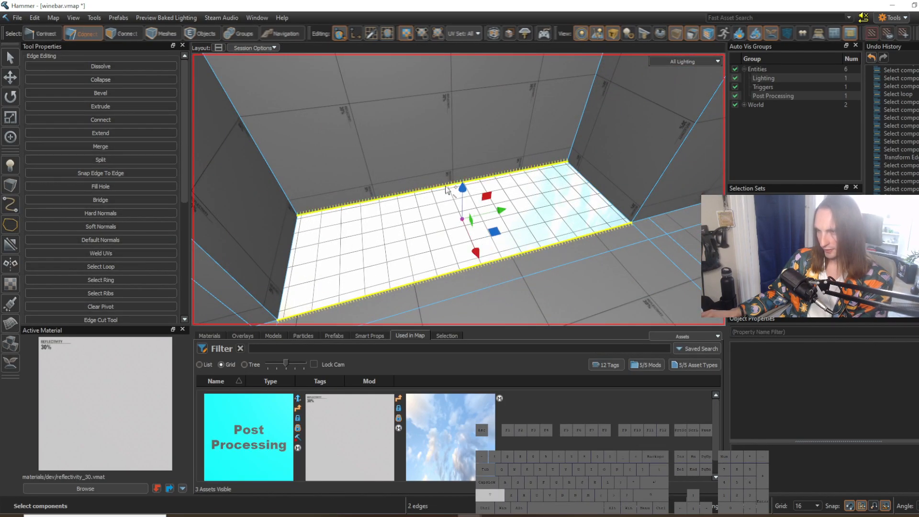
key(b)
Step: Undo the last bridge and bridge the main floor's open edge to the bottom edge of the alcove's back wall
right_drag(600, 293, 458, 190)
click(588, 291)
key(w)
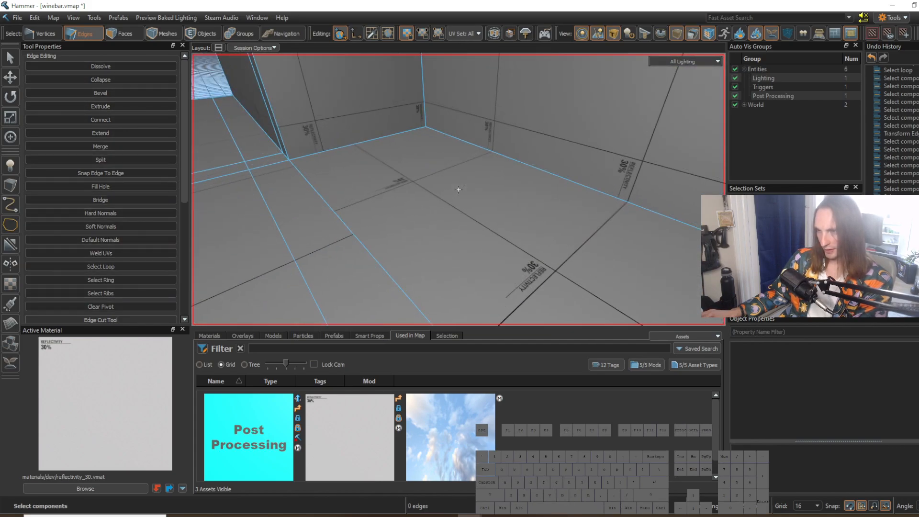
right_drag(458, 190, 550, 275)
key(s)
key(d)
click(419, 206)
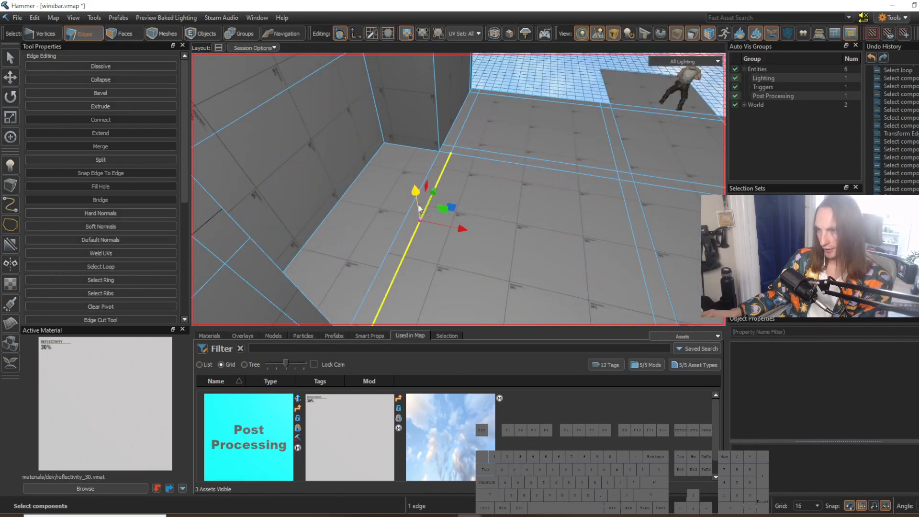
ctrl+click(406, 220)
click(412, 204)
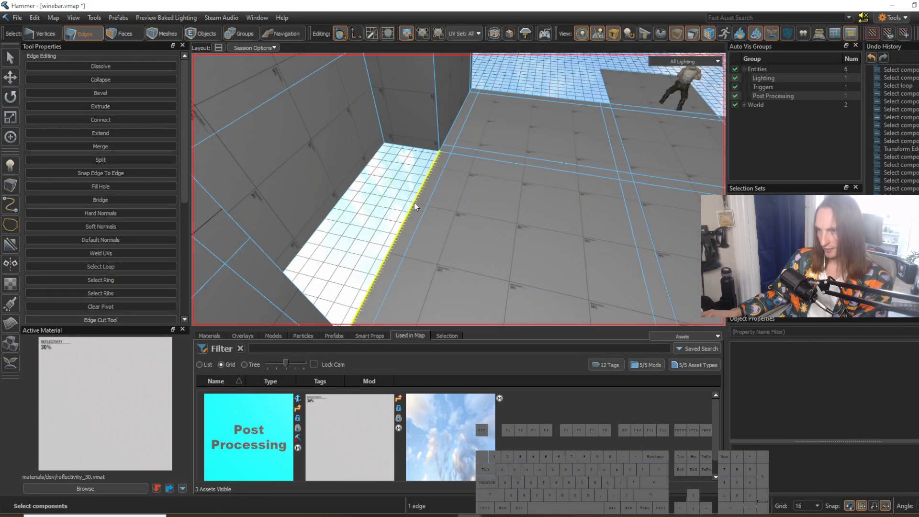
shift+drag(415, 205, 345, 195)
key(ctrl+z)
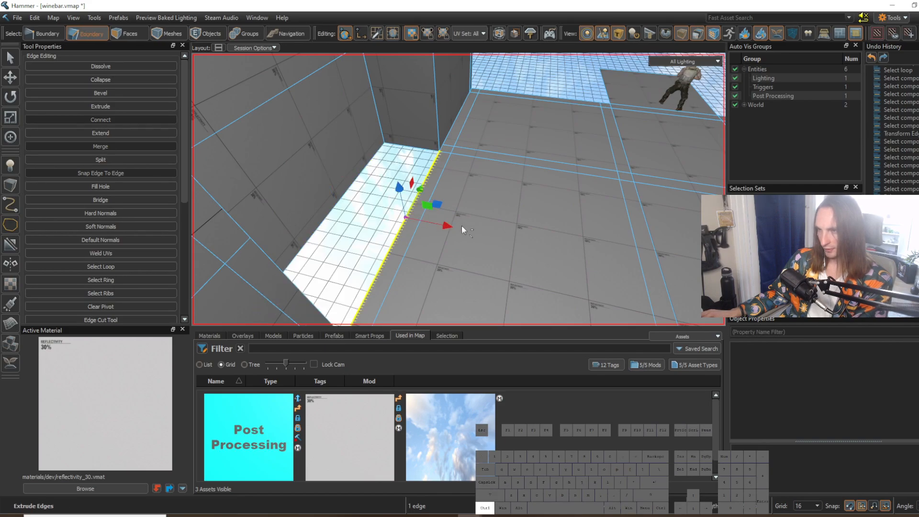
shift+click(354, 190)
key(alt+b)
Step: Select the two open vertical edges of the wall end beside the alcove and extrude a narrow strip along the adjoining floor edge
click(404, 205)
right_drag(404, 205, 459, 190)
key(s)
key(d)
key(w)
click(413, 202)
shift+click(406, 130)
key(s)
right_drag(487, 229, 458, 190)
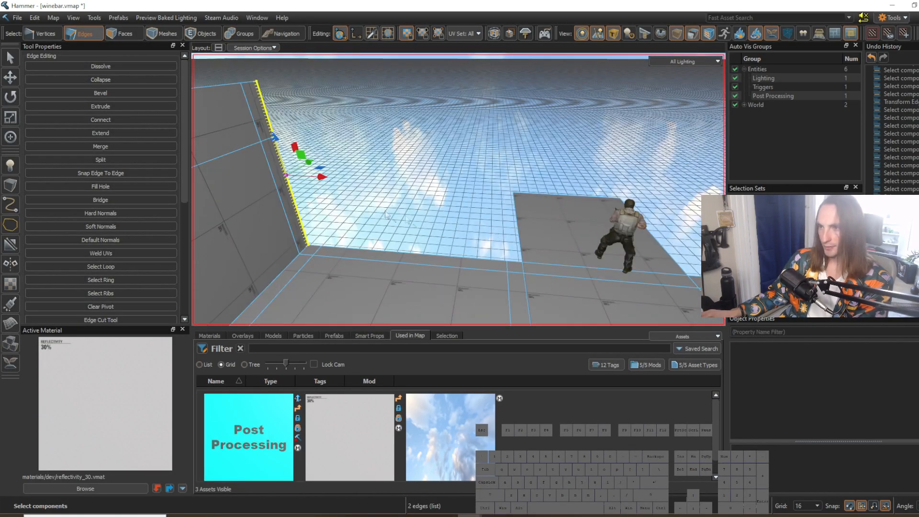
shift+drag(293, 179, 312, 180)
right_drag(311, 179, 459, 190)
key(w)
right_drag(408, 238, 459, 190)
Step: Extrude the wall along the floor edge to the extension's floor strip and add a narrow section across the strip's width
shift+drag(368, 156, 550, 188)
key(d)
right_drag(551, 188, 458, 190)
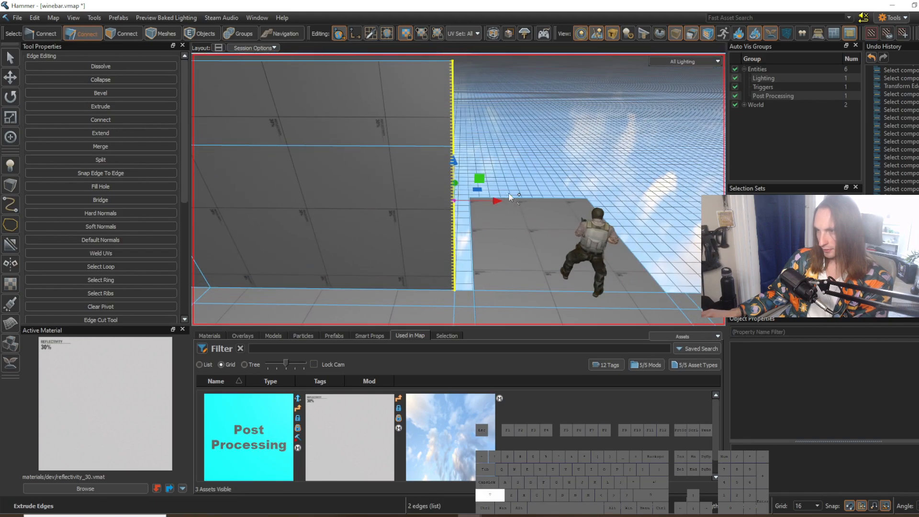
shift+drag(501, 199, 518, 202)
right_drag(518, 202, 459, 190)
key(d)
Step: Select the open vertical wall edges beside the floor extension and extrude a side wall along the extension
click(443, 263)
right_drag(454, 245, 458, 190)
key(s)
click(433, 205)
shift+click(431, 144)
right_drag(431, 143, 459, 190)
key(d)
key(d)
key(w)
shift+drag(404, 145, 604, 138)
key(d)
right_drag(604, 138, 459, 190)
key(a)
Step: Adjust the end of the extension's side wall and the extension's outer floor edge so they line up
right_drag(594, 161, 505, 178)
key(s)
drag(521, 121, 496, 122)
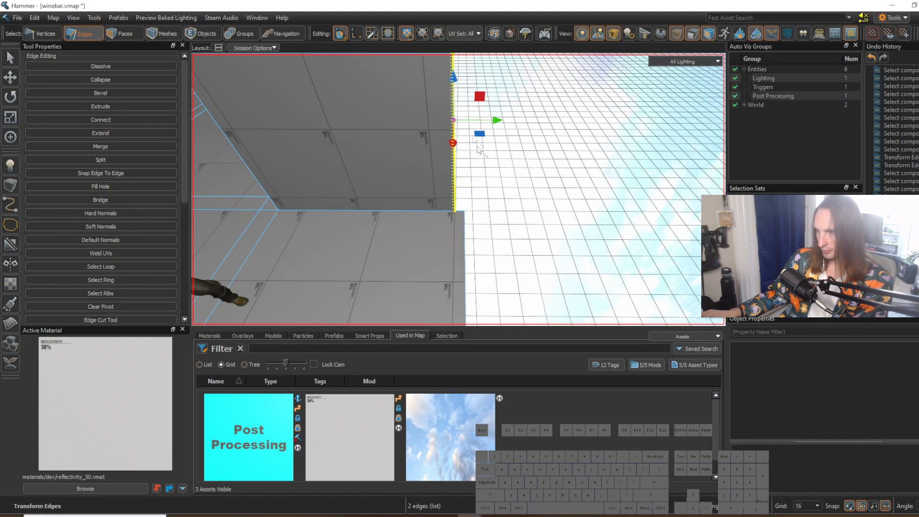
right_drag(461, 239, 498, 250)
drag(462, 242, 451, 241)
right_drag(452, 241, 478, 183)
key(s)
key(a)
key(w)
Step: Select the side wall's two end edges and extrude the extension's back wall and its return wall toward the main room
click(484, 185)
shift+click(490, 127)
key(s)
right_drag(489, 126, 551, 139)
shift+drag(396, 166, 535, 165)
right_drag(535, 165, 514, 239)
key(a)
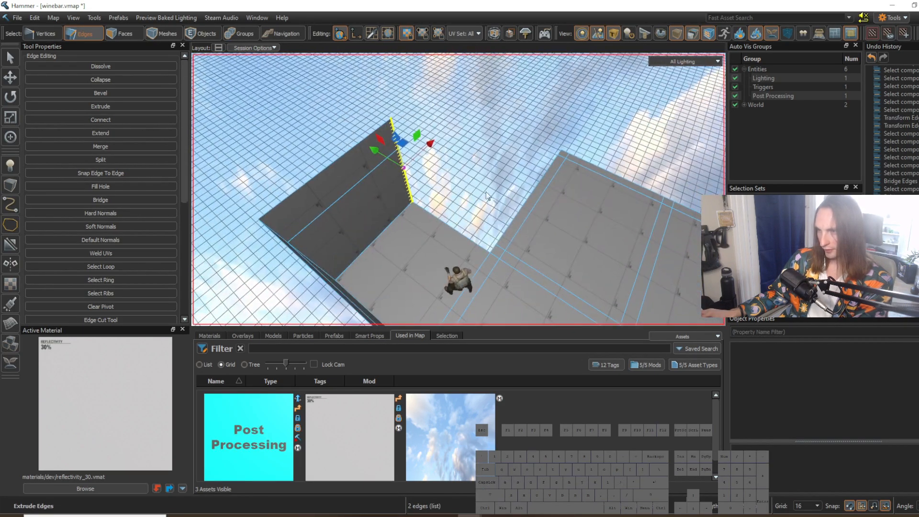
shift+drag(495, 228, 507, 233)
mouse_move(507, 234)
right_down()
mouse_move(455, 190)
mouse_move(503, 219)
right_up()
key(w)
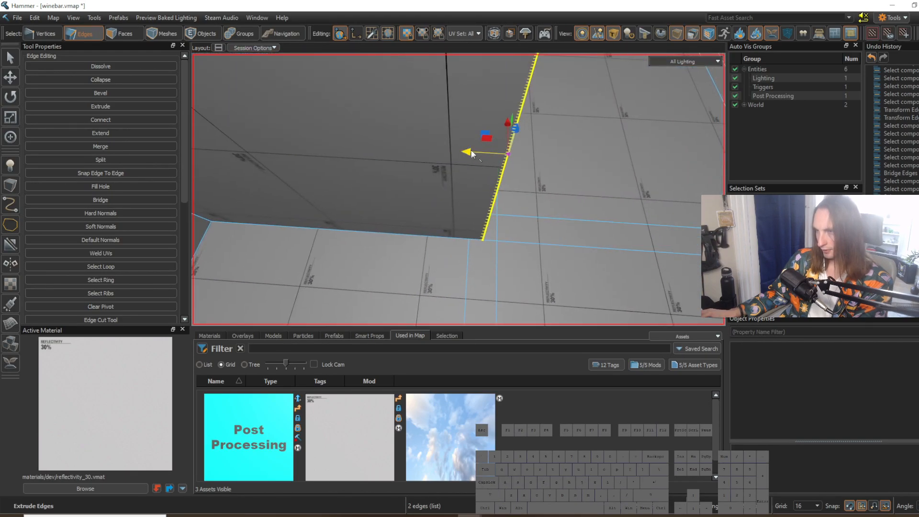
Step: Align the return wall's end edges with the floor strip at grid size 2 and extrude a narrow wall strip
mouse_move(491, 160)
mouse_down()
mouse_move(473, 161)
mouse_move(480, 168)
mouse_up()
key([)
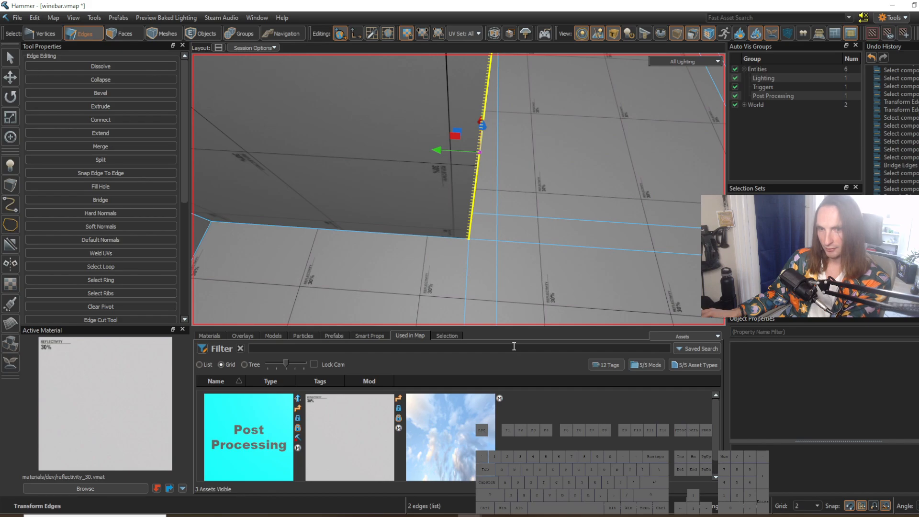
key(d)
right_drag(470, 257, 407, 254)
key(s)
Step: Extrude the long wall to the room's far corner at grid size 8, adding a narrow section across the border strip
shift+drag(411, 191, 720, 191)
key(d)
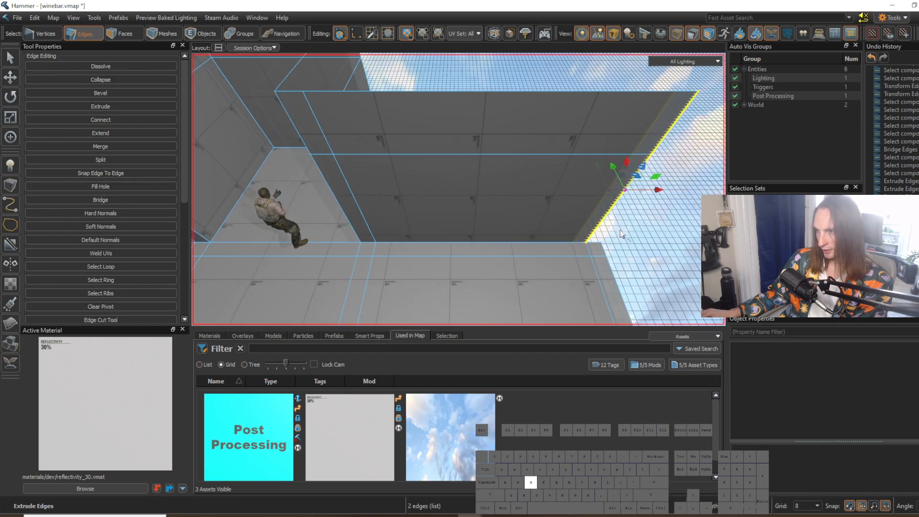
shift+drag(532, 194, 551, 195)
right_drag(505, 199, 437, 214)
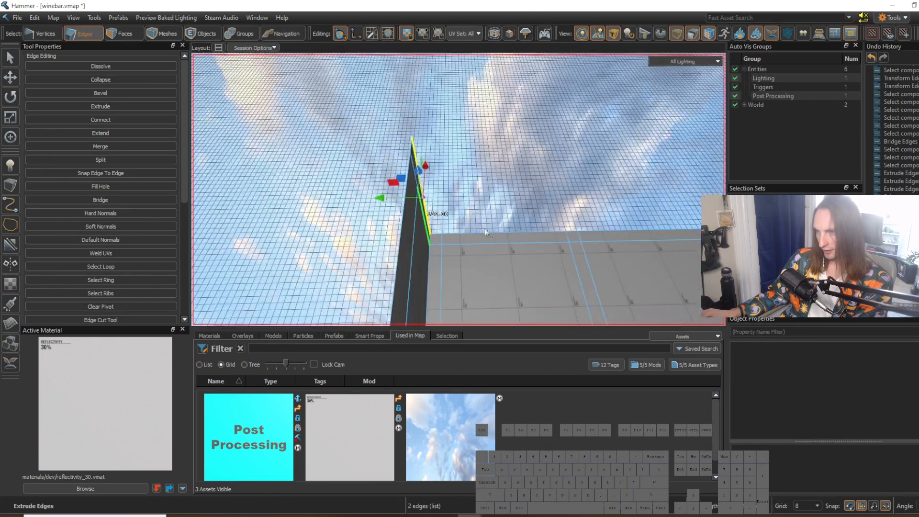
Step: Extrude the adjoining wall from the corner along the floor edge in sections matching the crossing floor strips
shift+drag(384, 205, 603, 220)
key(d)
right_drag(479, 227, 462, 224)
shift+drag(312, 206, 532, 177)
key(w)
right_drag(532, 177, 526, 177)
Step: Align the wall's end edges with the floor strip at grid size 2 and extrude a narrow section across the strip
drag(430, 81, 433, 88)
key(bracketleft)
key(bracketleft)
mouse_move(408, 184)
right_down()
mouse_move(413, 172)
mouse_move(408, 185)
right_up()
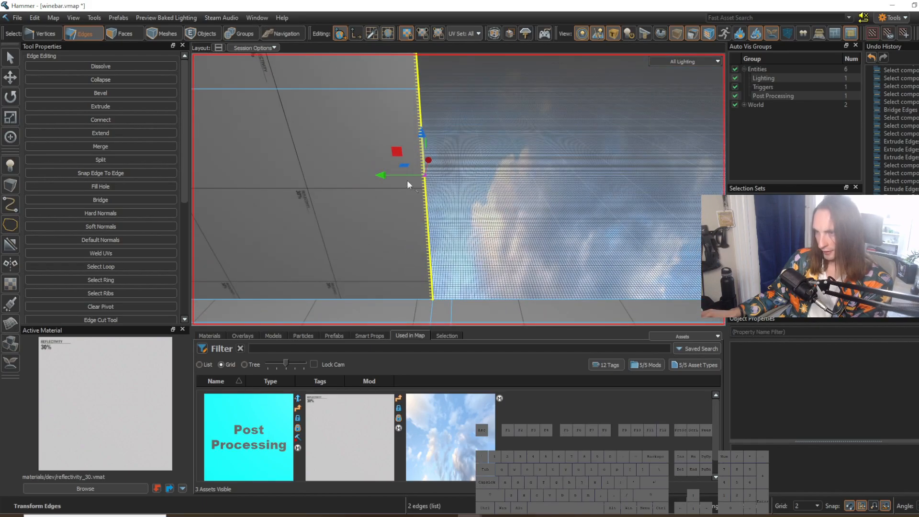
shift+drag(408, 185, 451, 187)
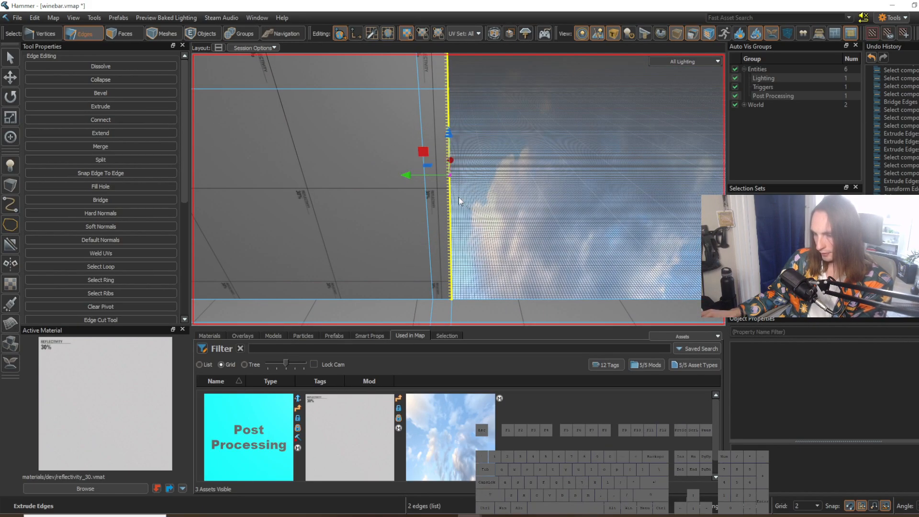
Step: Set the grid size back to 8, extrude the wall onward along the remaining floor edge and clear the selection
key(bracketright)
key(bracketright)
mouse_move(460, 195)
right_down()
mouse_move(460, 211)
mouse_move(455, 206)
right_up()
shift+drag(349, 169, 592, 188)
key(s)
right_drag(593, 192, 459, 189)
key(Escape)
Step: Examine the proportions of the walls, alcove and floor extension from eye level and from above
key(w)
key(s)
key(3)
key(w)
key(s)
key(w)
key(w)
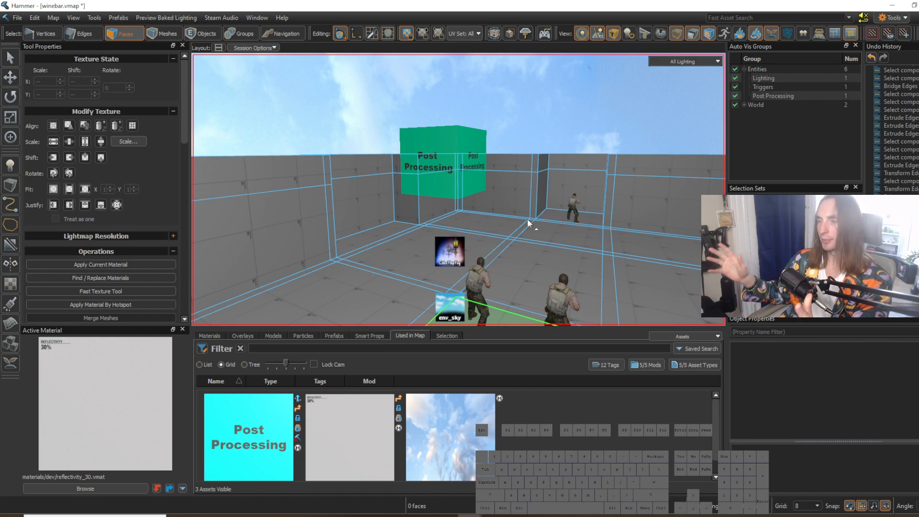
key(w)
right_drag(535, 225, 535, 225)
key(s)
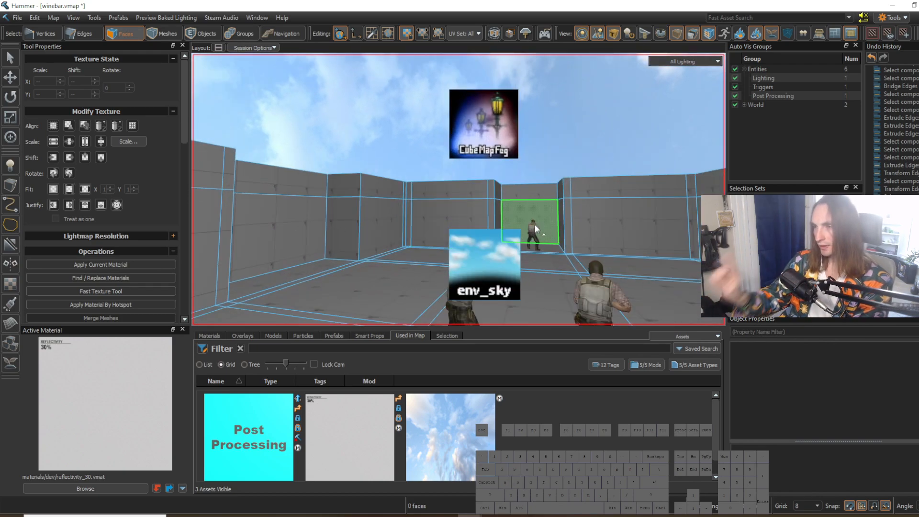
key(s)
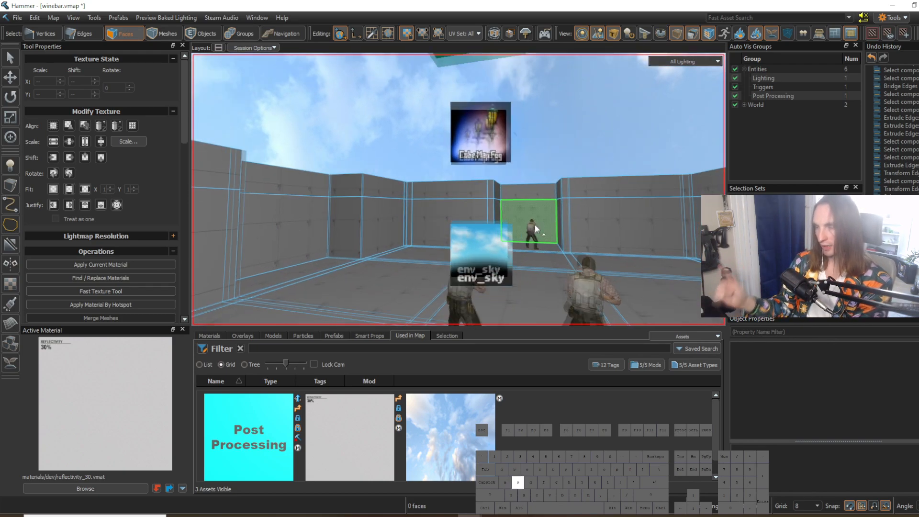
key(d)
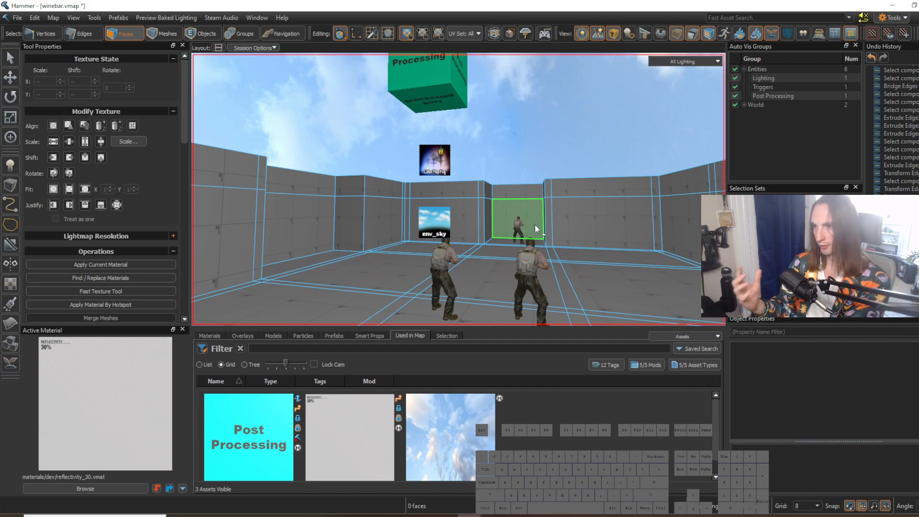
key(w)
right_drag(446, 206, 446, 206)
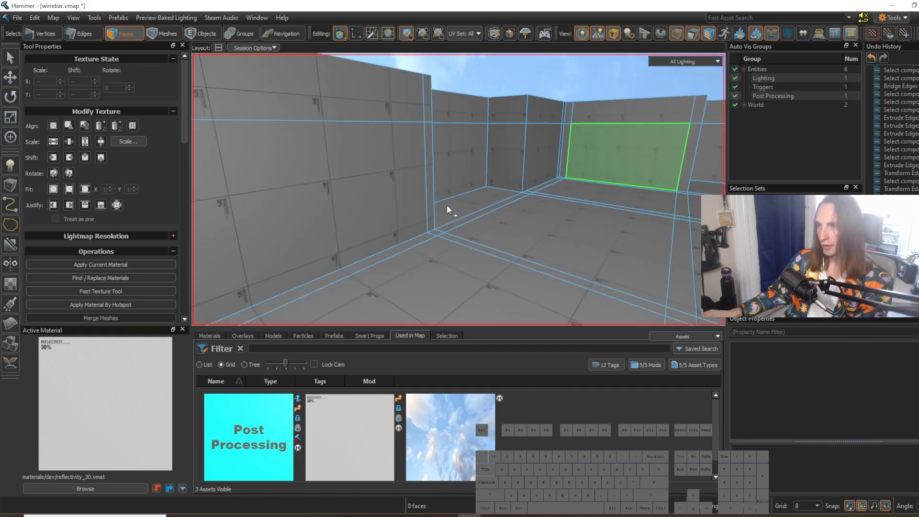
right_drag(498, 220, 498, 220)
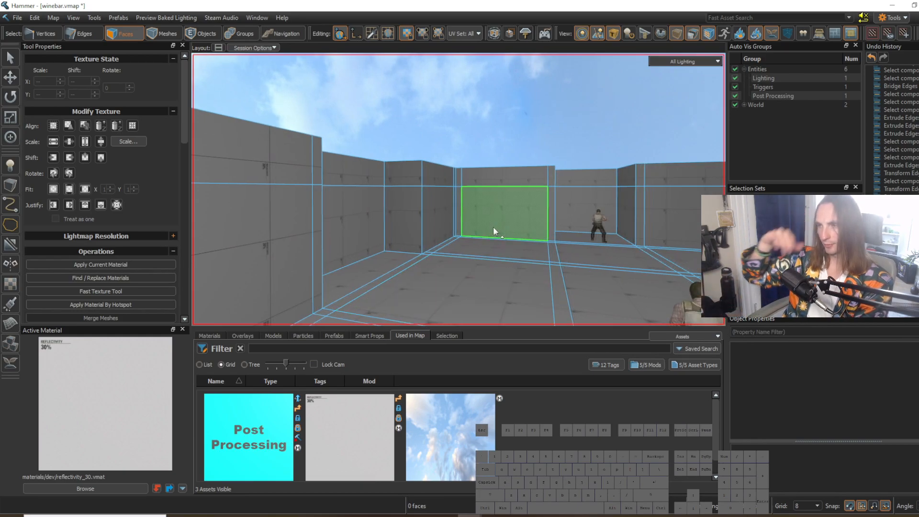
right_drag(493, 227, 493, 227)
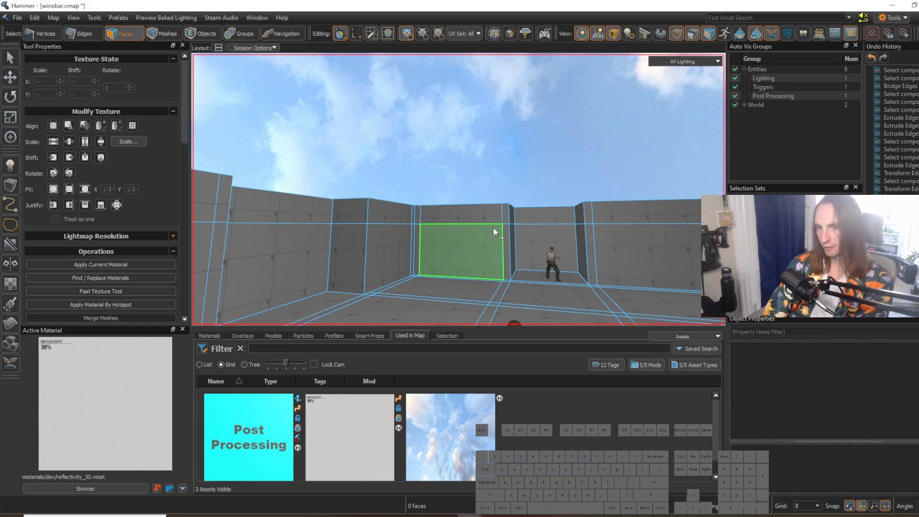
right_drag(541, 223, 541, 223)
key(s)
key(w)
key(2)
right_drag(465, 265, 464, 266)
key(w)
right_drag(459, 190, 489, 266)
key(s)
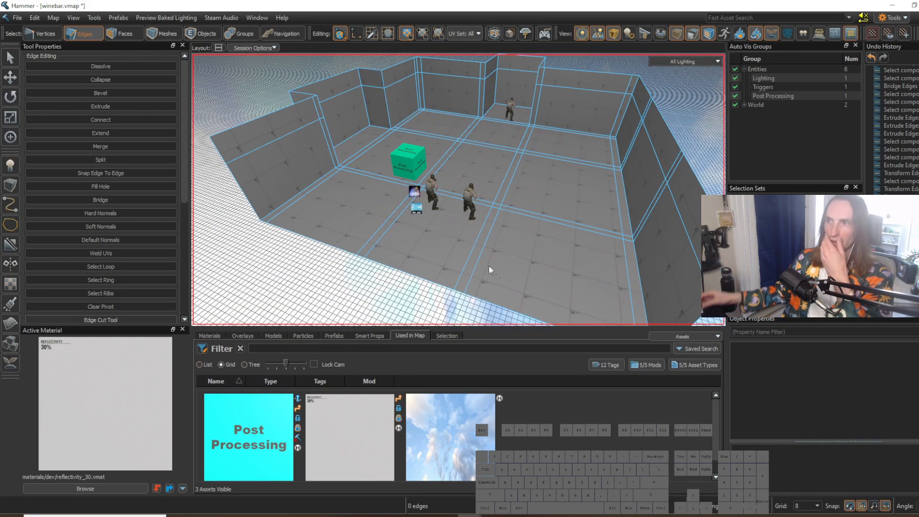
Step: Select all floor faces, including the strips, alcove and extension, and extract them from the walls into a separate mesh
right_drag(489, 265, 507, 261)
key(3)
click(510, 274)
click(581, 283)
mouse_move(560, 267)
mouse_down()
mouse_move(519, 179)
mouse_move(508, 130)
mouse_move(524, 145)
mouse_up()
ctrl+click(526, 145)
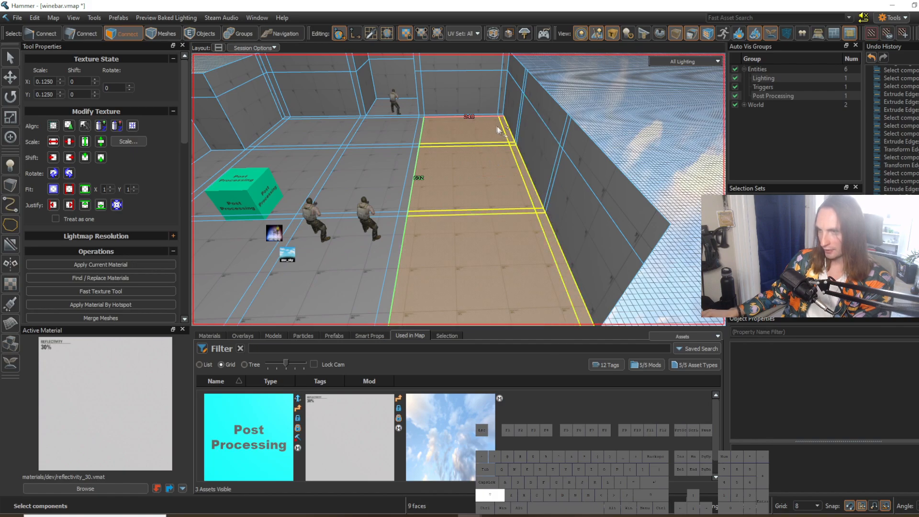
double_click(465, 139)
key(w)
key(s)
key(d)
right_drag(474, 162, 459, 189)
key(w)
key(w)
key(s)
key(w)
ctrl+click(478, 198)
ctrl+click(506, 121)
right_drag(506, 121, 459, 190)
ctrl+drag(478, 186, 477, 114)
right_drag(459, 189, 458, 189)
key(d)
mouse_move(471, 160)
ctrl+mouse_down()
mouse_move(446, 100)
mouse_move(408, 108)
ctrl+mouse_up()
right_drag(450, 167, 459, 189)
key(s)
key(a)
key(d)
key(w)
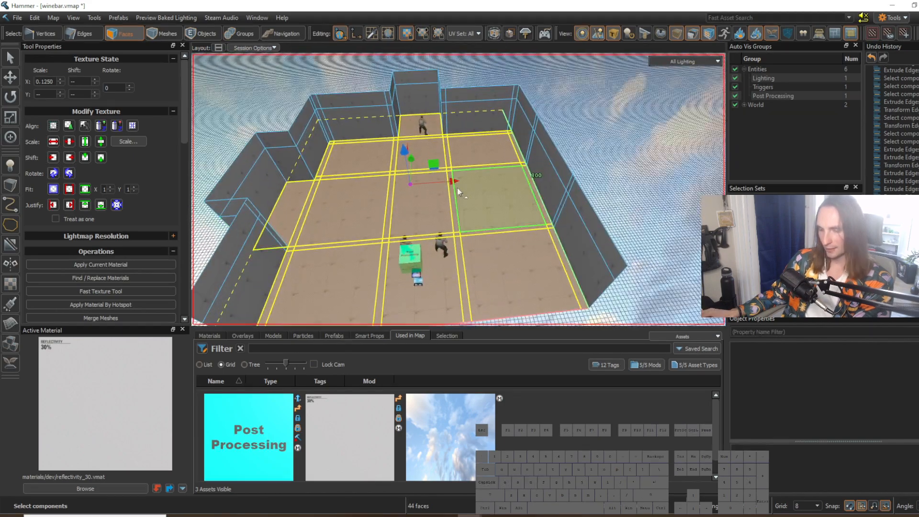
key(alt)
key(alt+n)
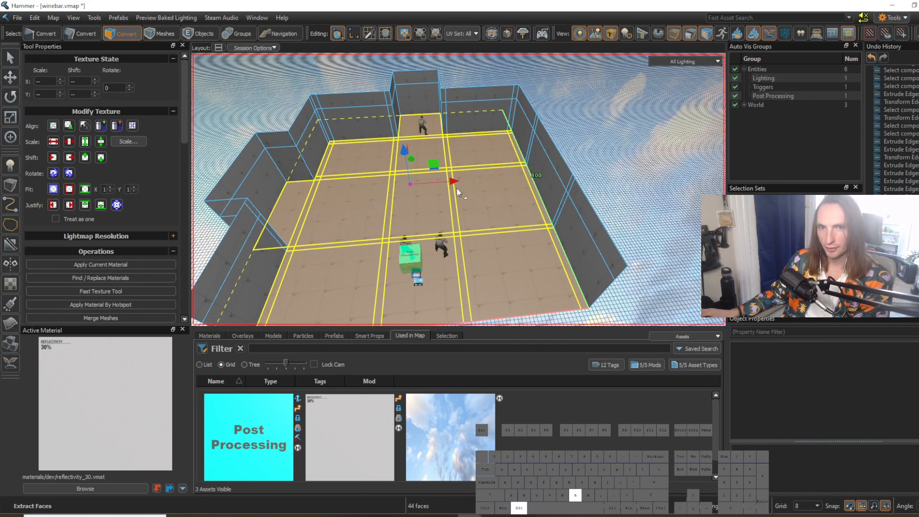
Step: Examine the extracted floor and the surrounding walls as separate meshes, from above and at eye level
key(s)
key(d)
right_drag(454, 228, 454, 227)
key(w)
key(5)
click(517, 161)
key(a)
right_drag(517, 160, 459, 190)
key(w)
key(w)
key(s)
click(516, 213)
right_drag(525, 221, 459, 189)
key(w)
Step: Try to split the narrow side wall beside the alcove by connecting its ring of three horizontal edges, then undo it
key(w)
key(2)
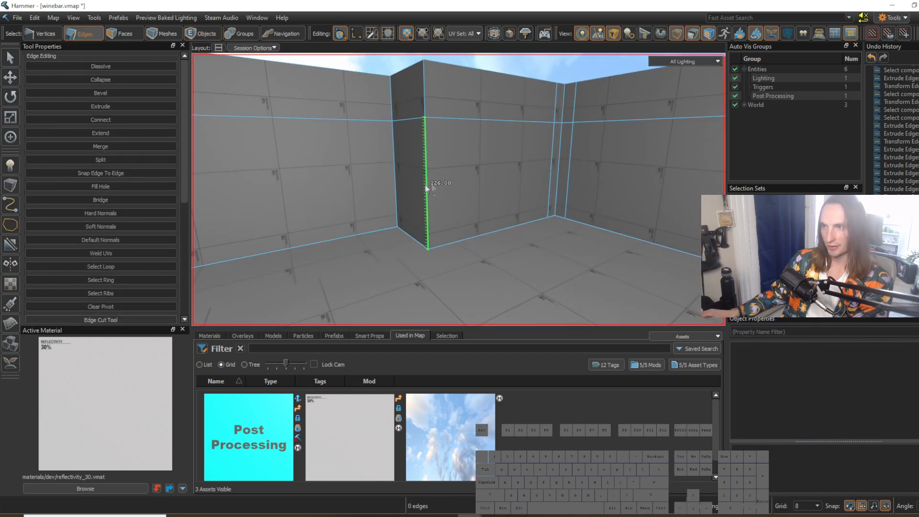
click(417, 118)
right_drag(417, 118, 450, 253)
key(g)
key(v)
key(w)
key(ctrl+z)
key(s)
key(w)
key(v)
key(ctrl+z)
Step: Examine the narrow side wall, the recesses and the whole room with the floor separated from the walls
key(a)
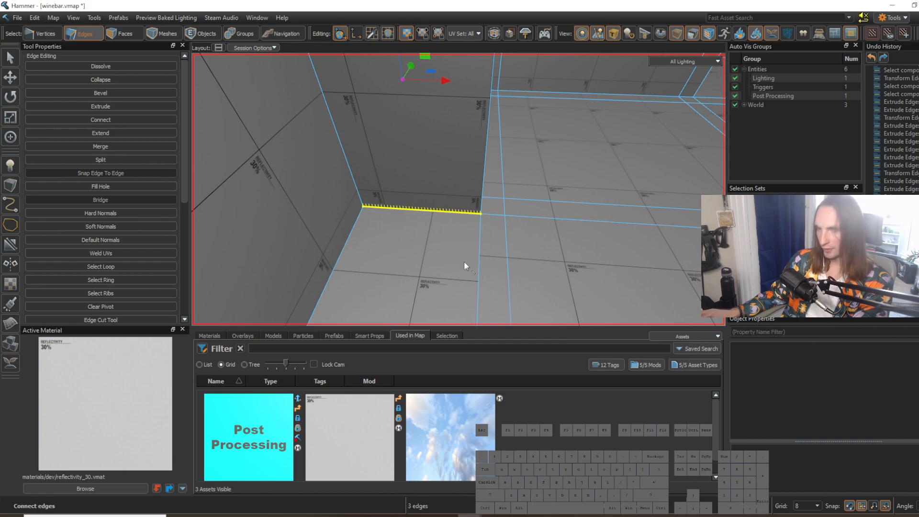
key(d)
right_drag(463, 261, 480, 251)
key(d)
key(w)
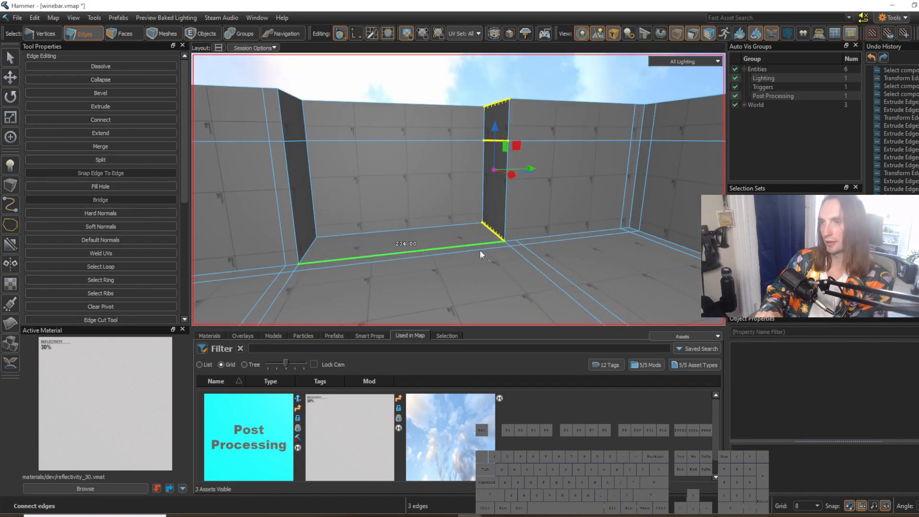
mouse_move(508, 257)
right_down()
mouse_move(459, 189)
mouse_move(506, 256)
right_up()
key(s)
key(a)
key(w)
key(a)
key(s)
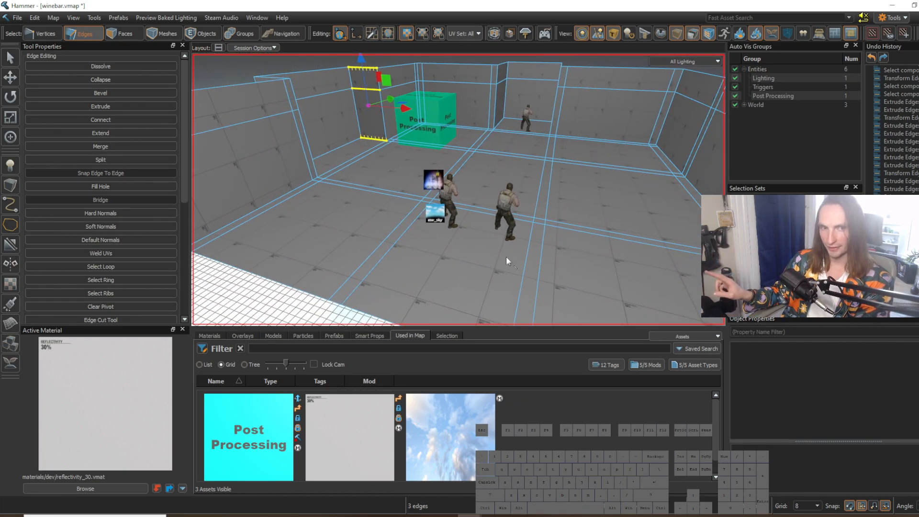
right_drag(532, 253, 458, 190)
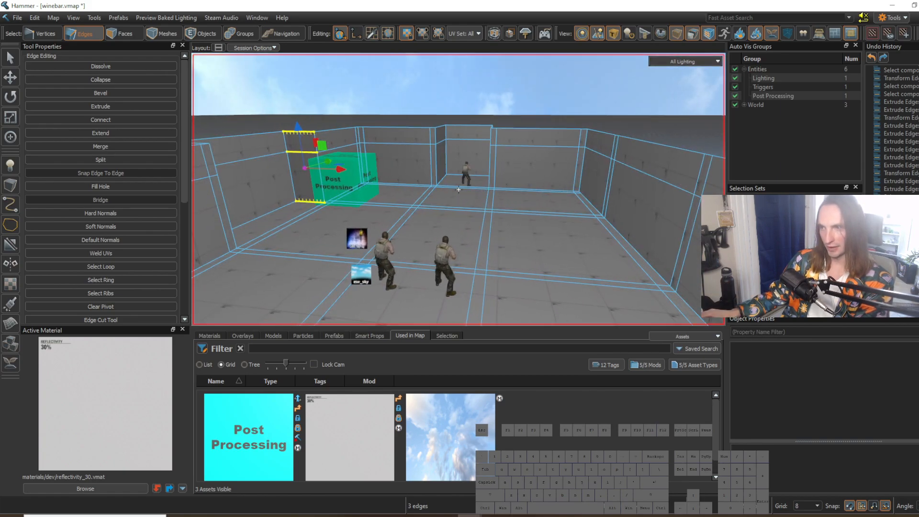
key(3)
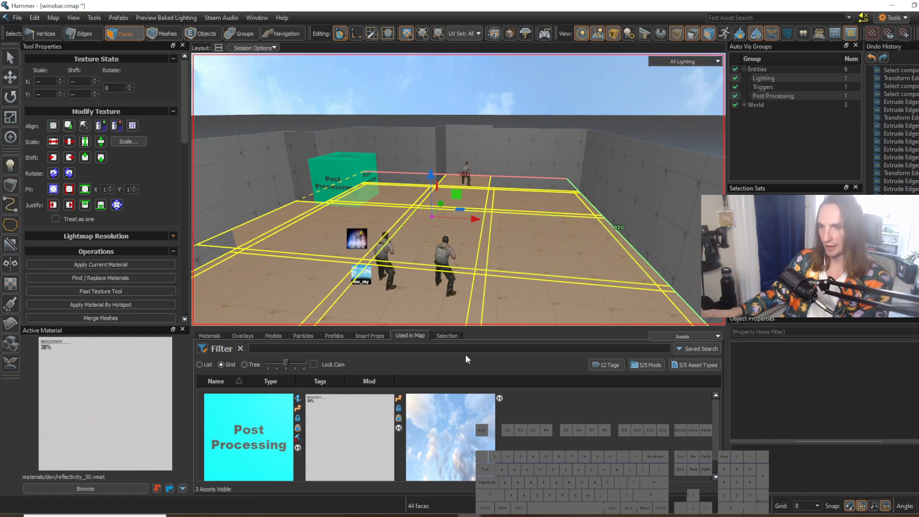
click(518, 516)
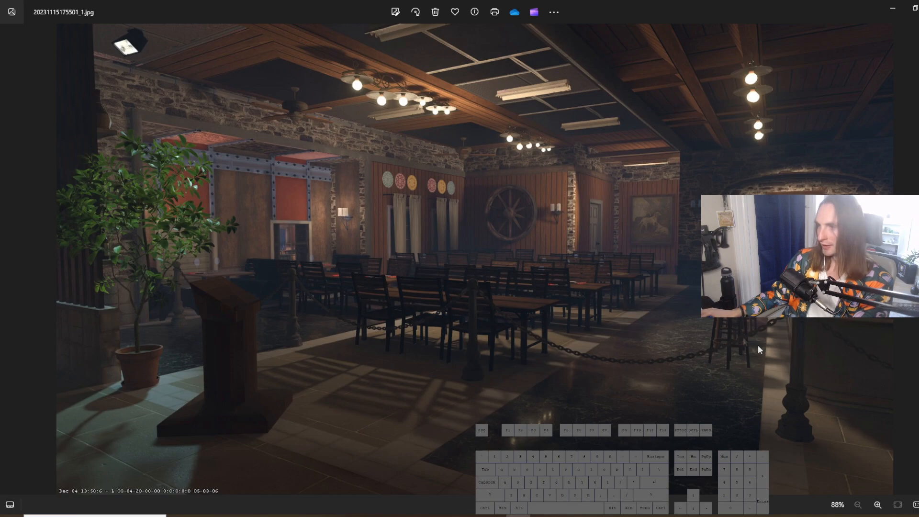
click(891, 5)
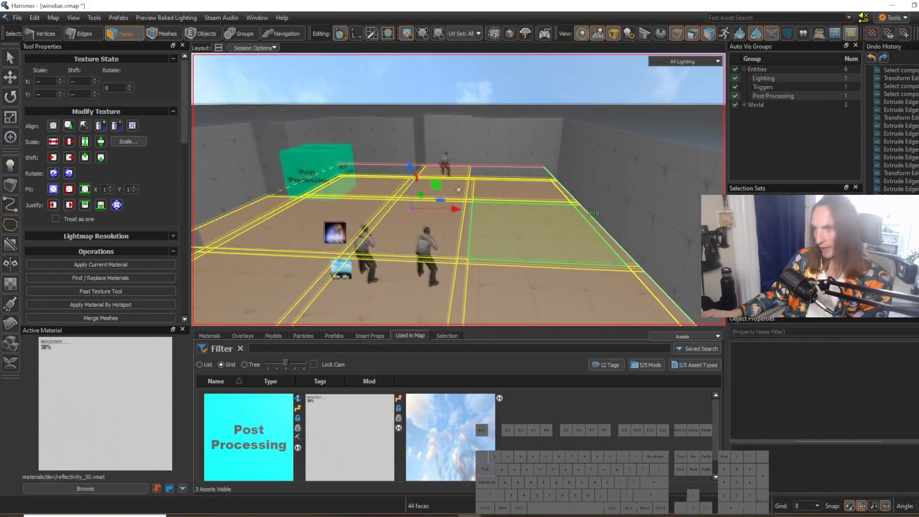
scroll(512, 257, up, 3)
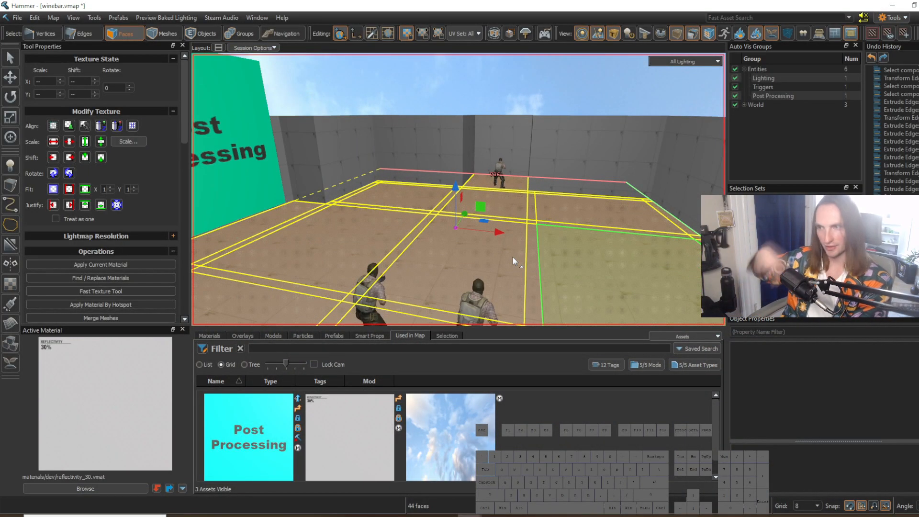
right_drag(512, 256, 458, 190)
key(s)
key(w)
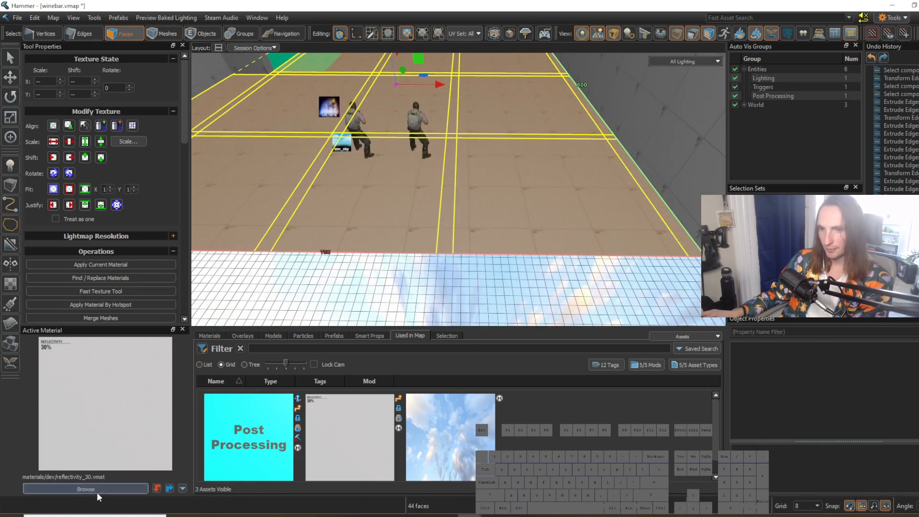
Step: Search the active material library for "tile", look through the floor materials and close the browser
click(96, 490)
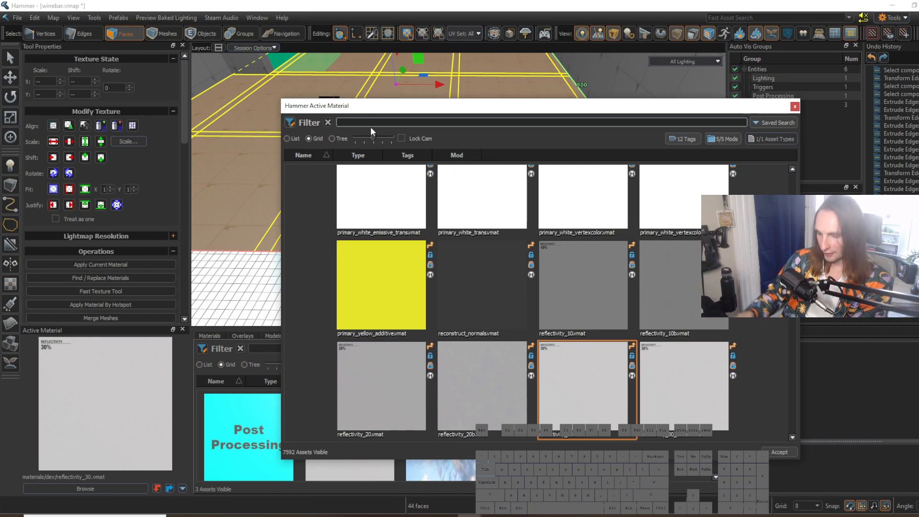
text(tile)
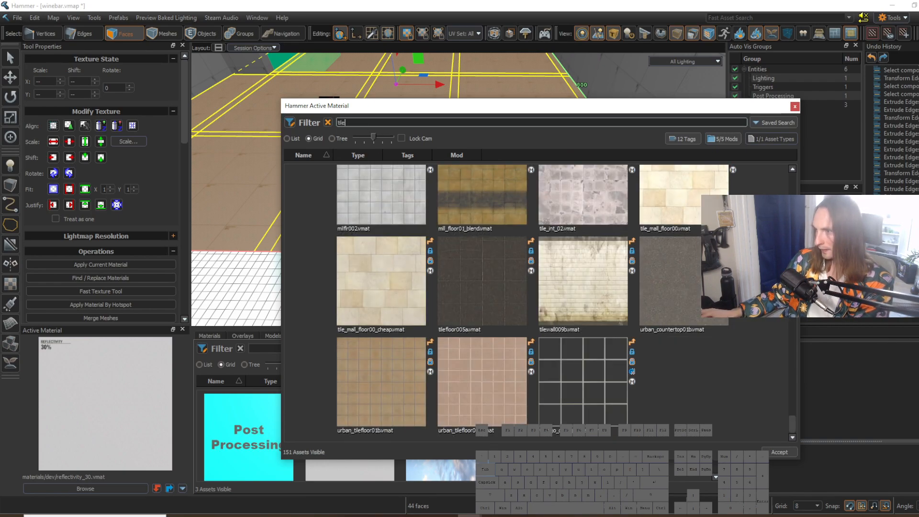
scroll(794, 410, up, 3)
drag(796, 408, 800, 256)
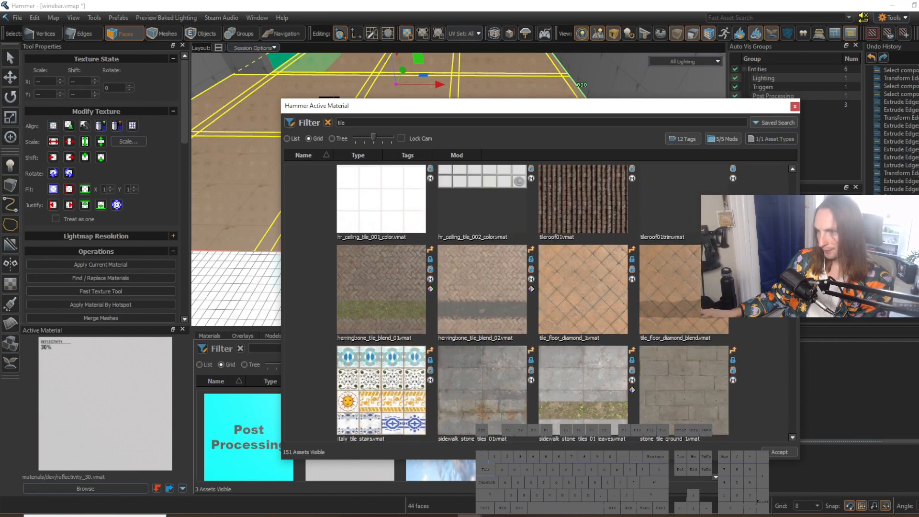
click(794, 107)
key(shift+Tab)
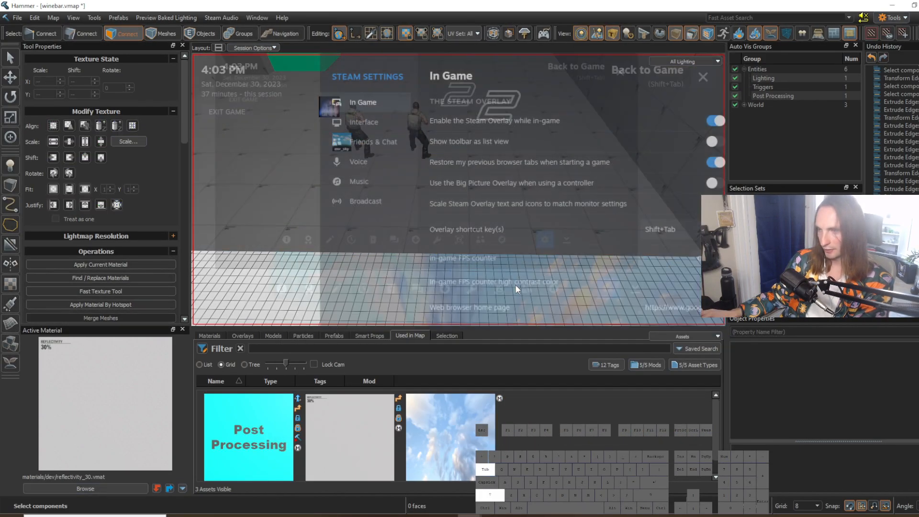
key(shift+Tab)
Step: Switch to the de_mission.vmap map and pick the material interno_tile_wall_01 from the restaurant floor's strip
key(ctrl+Tab)
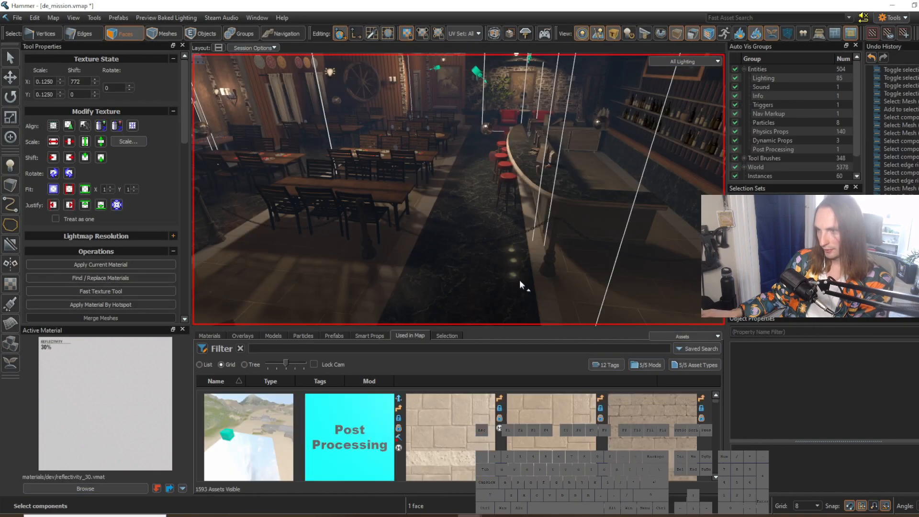
shift+right_click(402, 253)
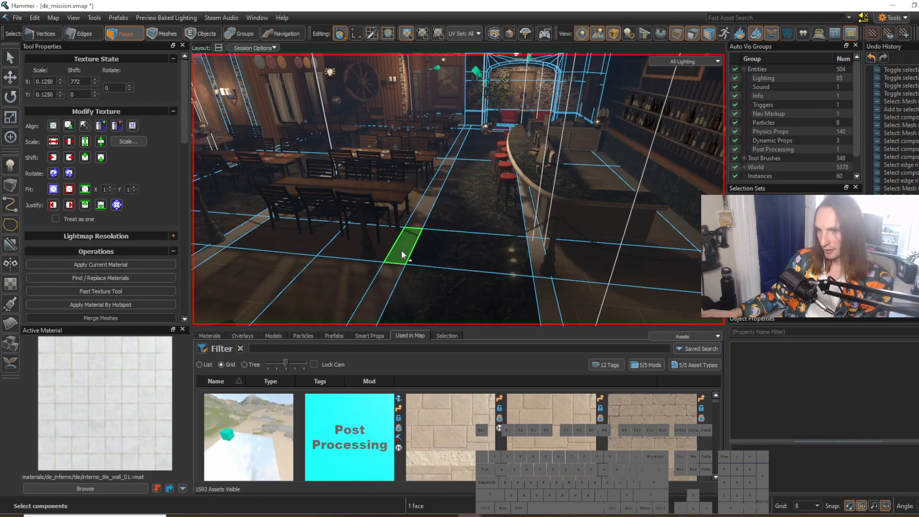
key(z)
key(z)
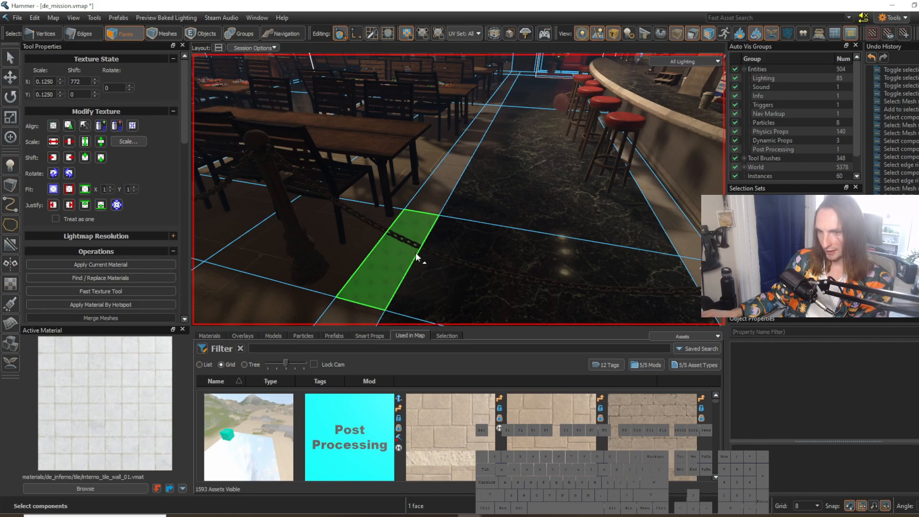
key(w)
right_drag(415, 252, 429, 229)
key(s)
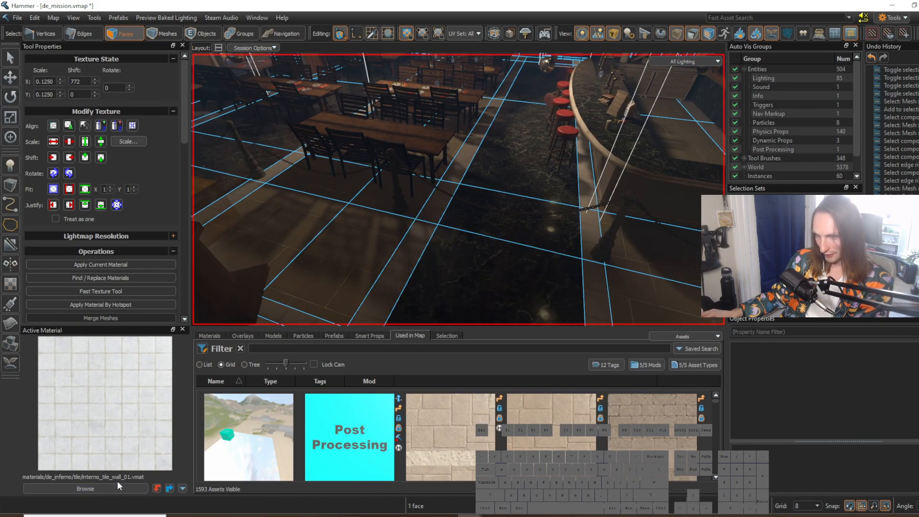
right_drag(480, 258, 479, 259)
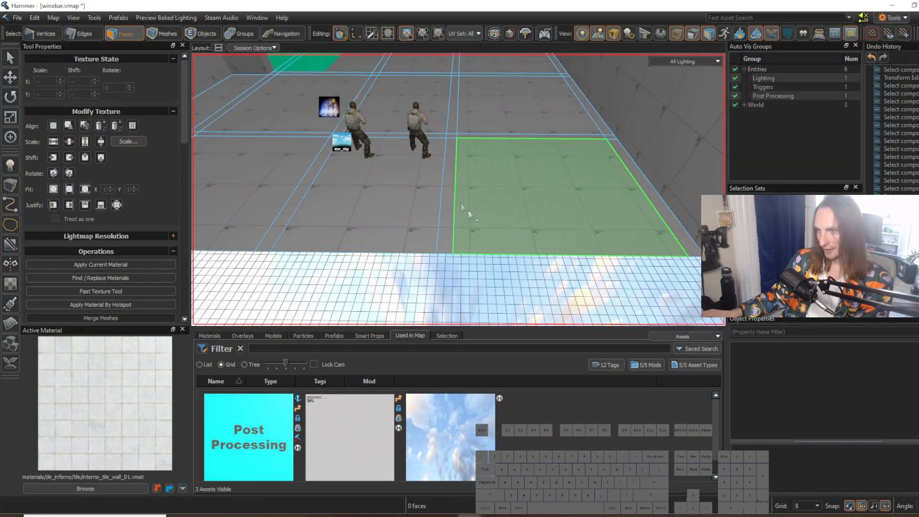
Step: In winebar.vmap, select the lengthwise floor strip beside the player models and apply interno_tile_wall_01 to it
click(454, 201)
right_drag(454, 201, 463, 215)
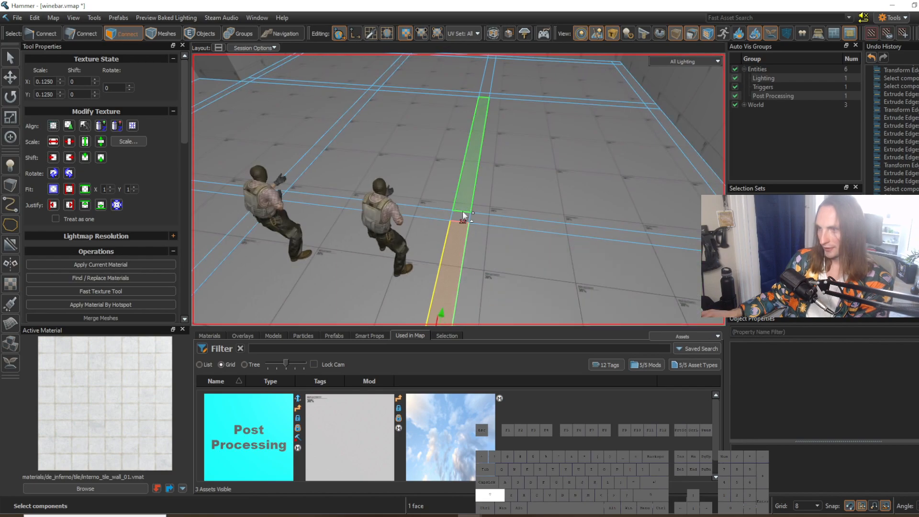
key(shift+t)
Step: Select the faces of the neighbouring lengthwise floor strip and apply interno_tile_wall_01 to them
right_drag(505, 221, 459, 190)
key(a)
drag(431, 182, 435, 125)
right_drag(436, 124, 459, 189)
key(w)
shift+click(409, 158)
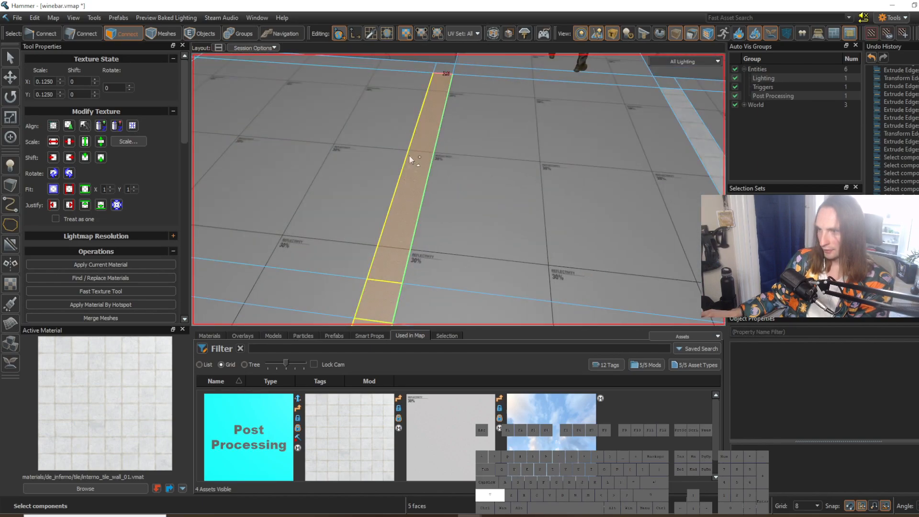
key(shift+t)
Step: Apply interno_tile_wall_01 to the remaining lengthwise strip on the floor's extension side
right_drag(481, 200, 458, 189)
key(s)
click(496, 276)
right_drag(497, 276, 459, 190)
key(w)
key(a)
drag(425, 209, 462, 160)
right_drag(461, 160, 458, 190)
key(w)
shift+click(451, 171)
key(shift+t)
key(w)
key(s)
click(489, 261)
right_drag(489, 261, 458, 190)
Step: Compare the tiled strips and the floor sections between them with the restaurant reference image
click(518, 516)
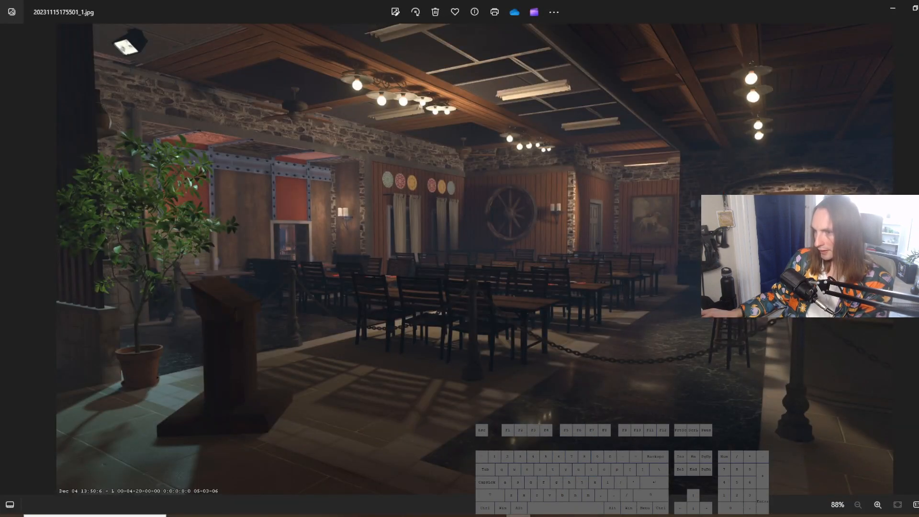
click(518, 515)
key(s)
key(d)
right_drag(464, 268, 458, 189)
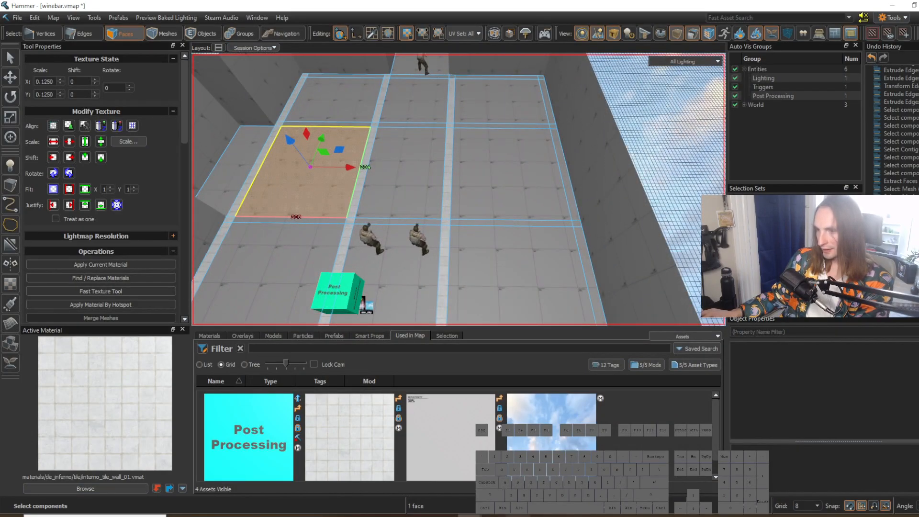
click(518, 515)
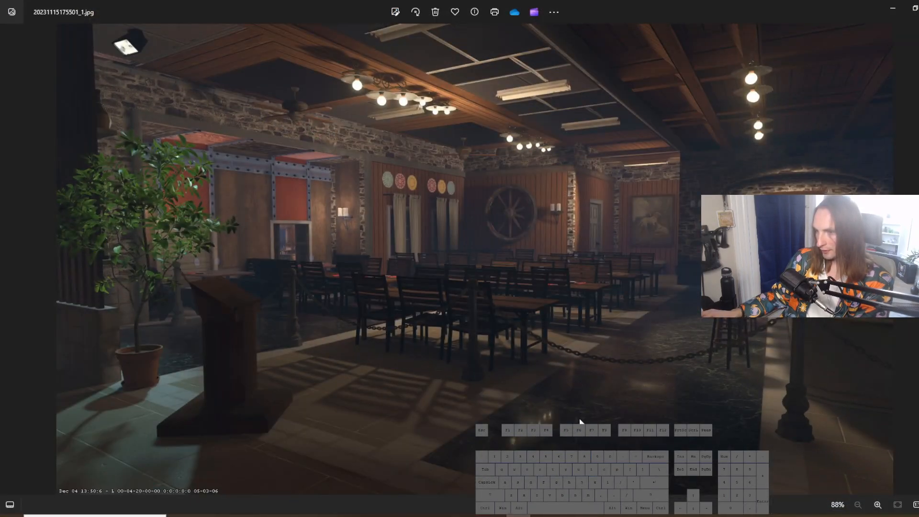
click(519, 516)
right_drag(527, 203, 527, 203)
key(s)
key(w)
key(a)
right_drag(516, 268, 516, 268)
key(w)
click(518, 516)
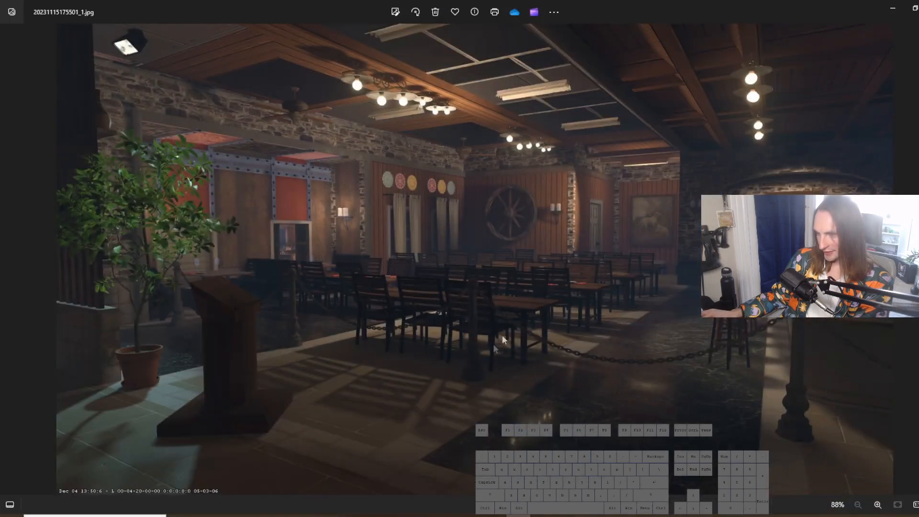
click(518, 516)
right_drag(496, 303, 497, 303)
Step: Pick the floor material marble_01 in the de_mission.vmap restaurant and return to winebar.vmap
key(ctrl+Tab)
right_drag(417, 294, 417, 294)
key(shift+w)
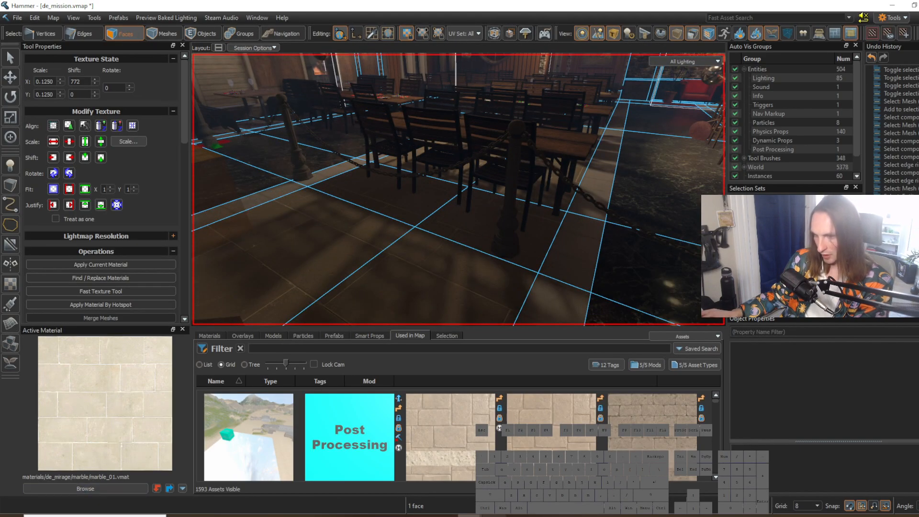
key(ctrl+Tab)
Step: Select the five faces of the central walkway between the tiled strips and apply marble_01 to them
right_drag(420, 266, 419, 267)
mouse_move(419, 266)
mouse_down()
mouse_move(475, 88)
mouse_move(499, 73)
mouse_up()
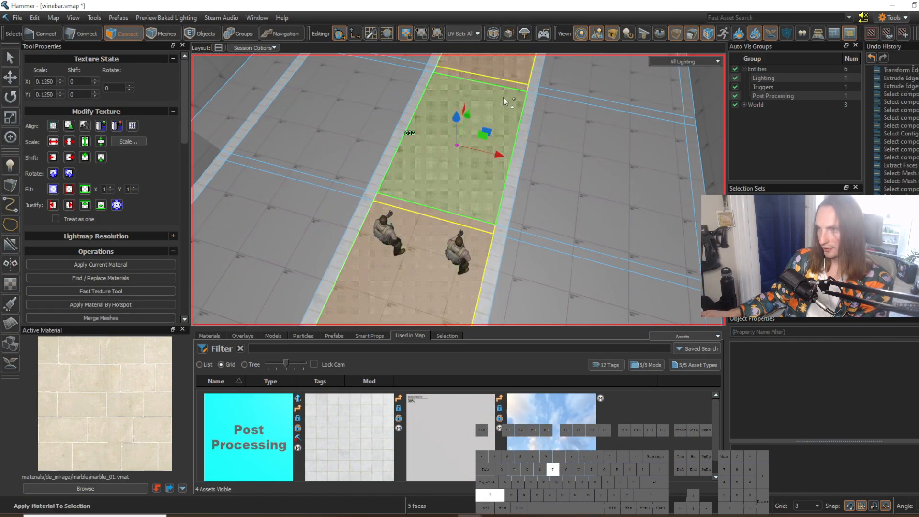
key(shift+t)
click(570, 202)
key(w)
right_drag(588, 301, 588, 302)
key(s)
click(517, 262)
right_drag(509, 253, 510, 253)
key(d)
Step: Check the reference image and select the ring of edges crossing the floor section between the tiled strip and the outer wall
key(2)
click(450, 185)
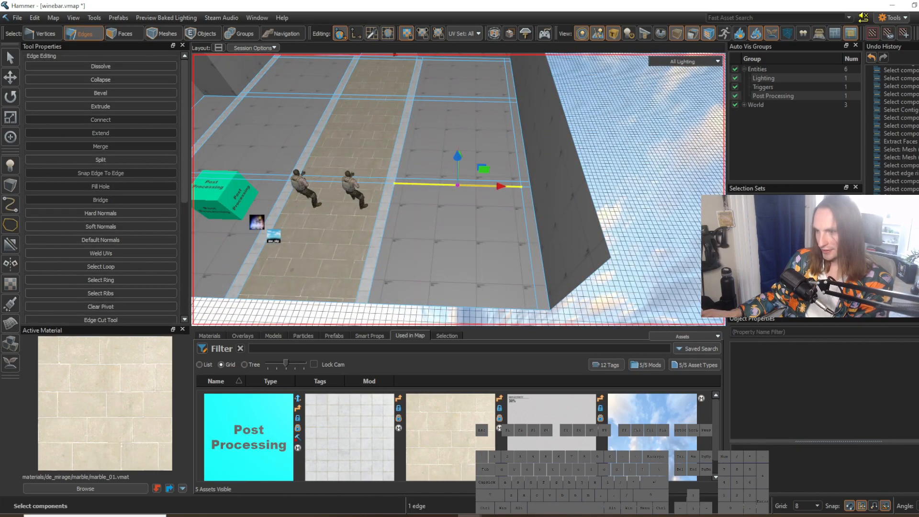
click(518, 516)
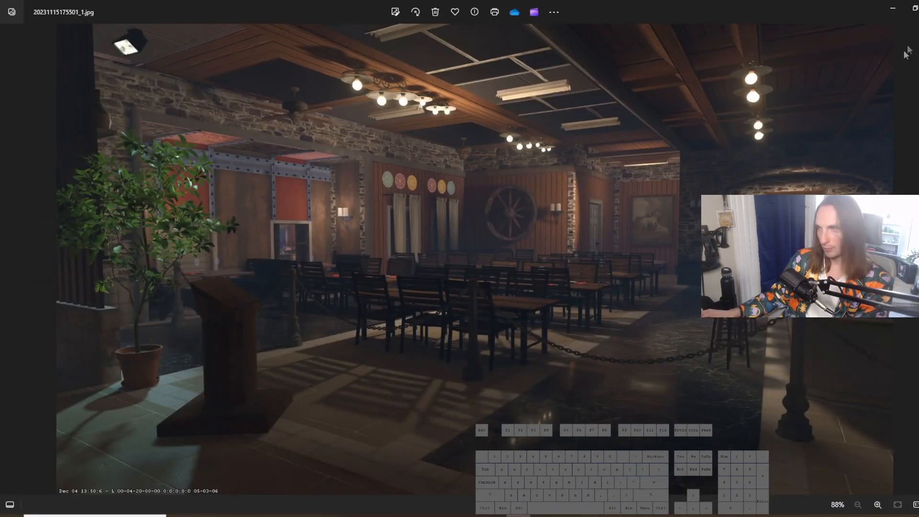
click(898, 10)
mouse_move(463, 197)
right_down()
mouse_move(458, 189)
mouse_move(472, 197)
right_up()
key(s)
click(467, 170)
key(g)
key(w)
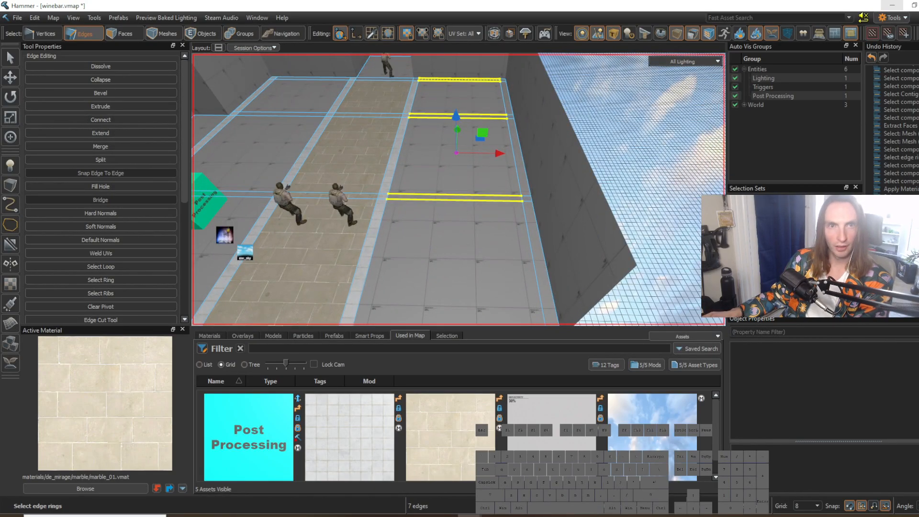
Step: Open the bookmarked ambientCG texture site in Firefox, look over its home page and return to Hammer
click(228, 516)
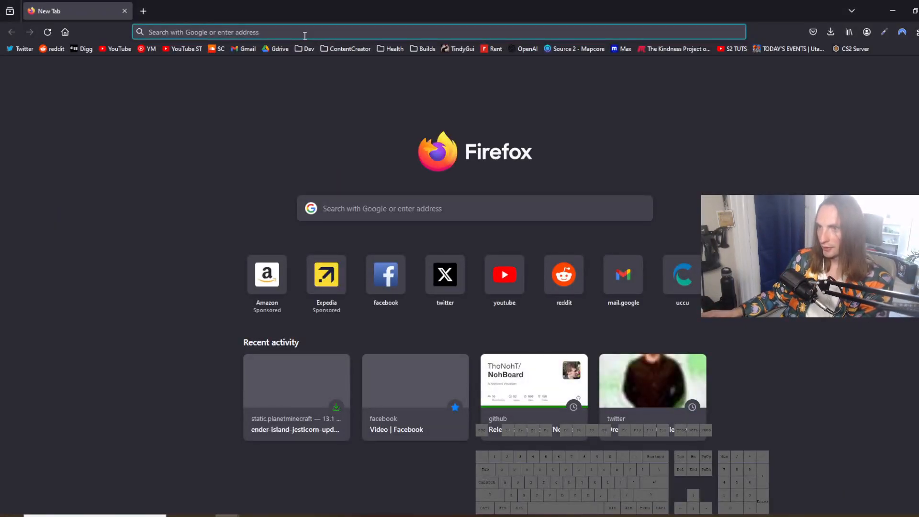
click(305, 49)
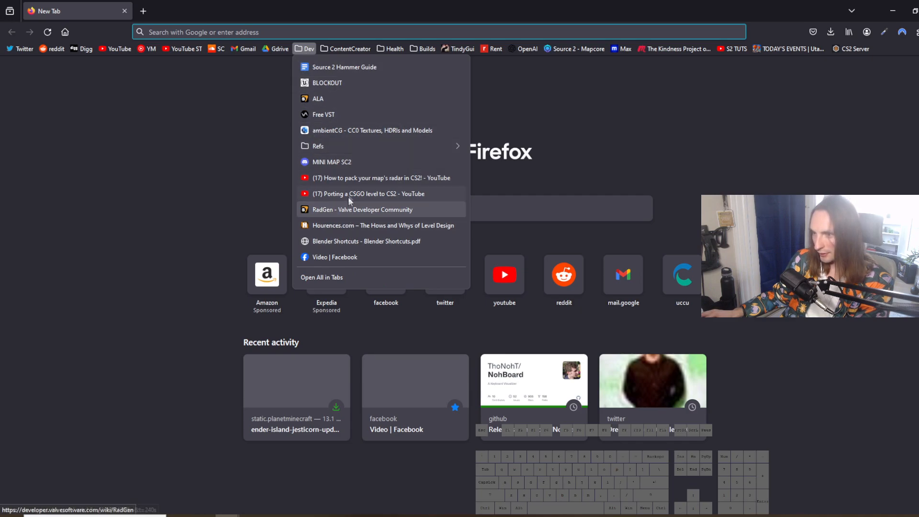
click(342, 130)
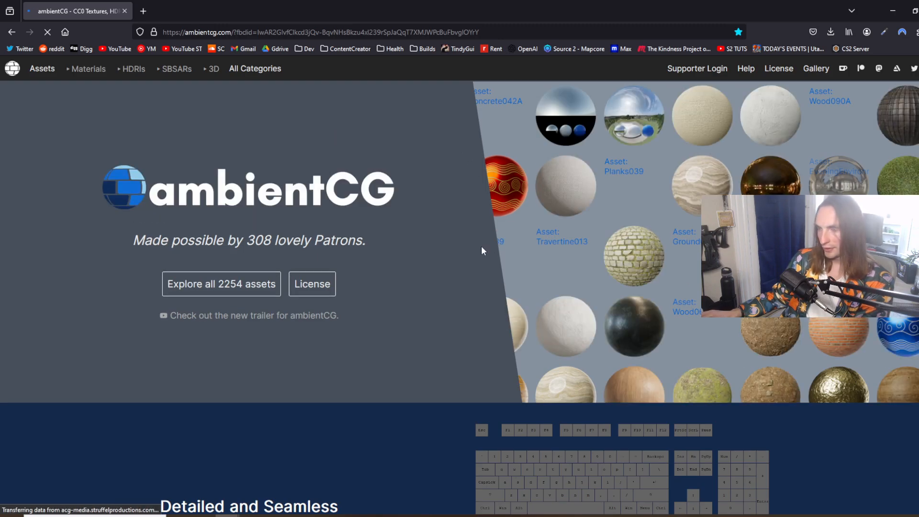
scroll(490, 286, down, 2)
scroll(492, 292, down, 4)
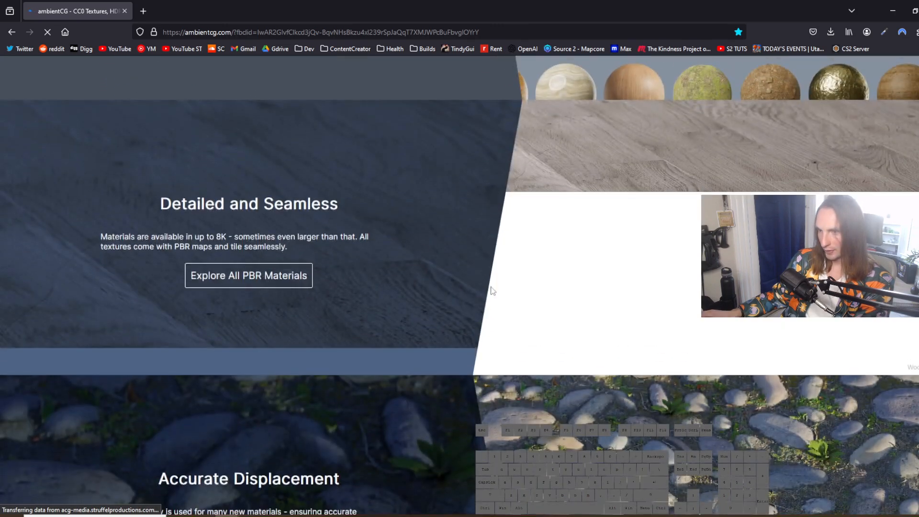
scroll(621, 154, up, 6)
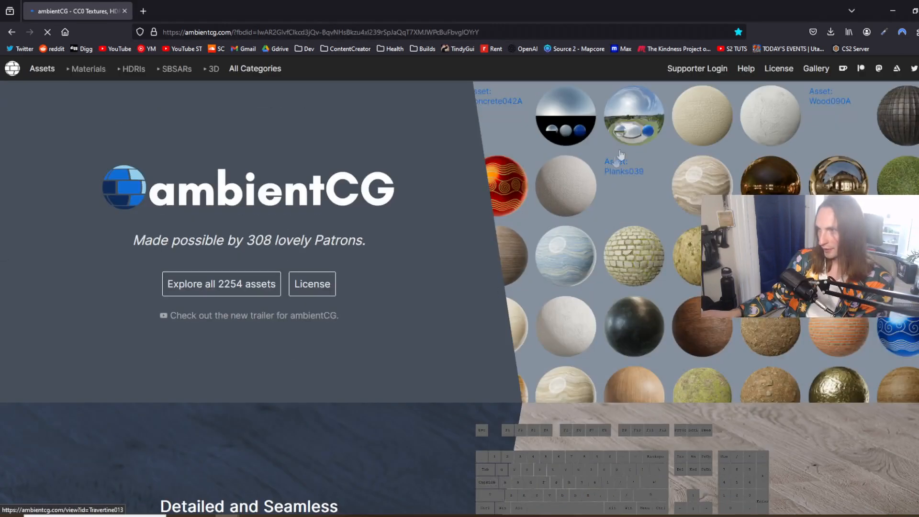
click(895, 6)
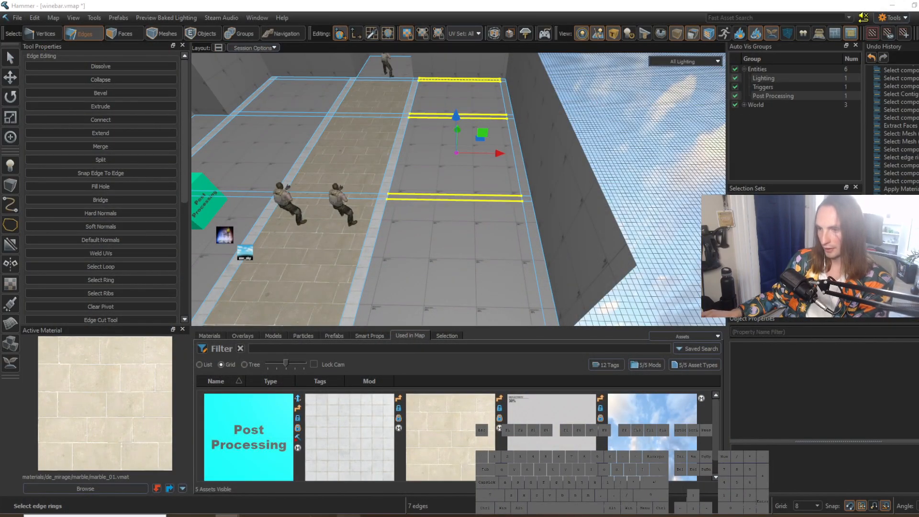
Step: Connect the ring of edges across the floor section beside the outer wall into a lengthwise edge line and shift it slightly
key(z)
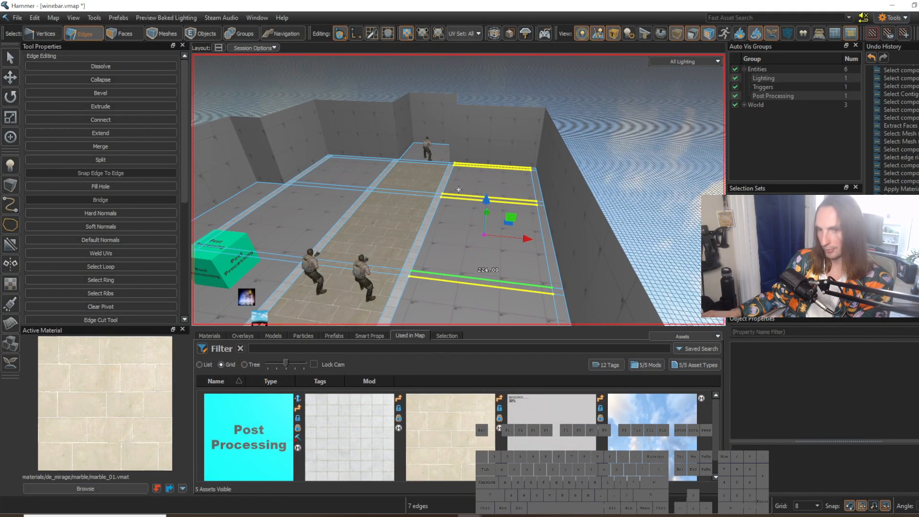
key(w)
key(a)
key(s)
key(z)
click(481, 196)
key(2)
right_drag(476, 209, 470, 143)
key(w)
key(g)
key(v)
key(d)
mouse_move(458, 138)
mouse_down()
mouse_move(467, 141)
mouse_move(458, 140)
mouse_up()
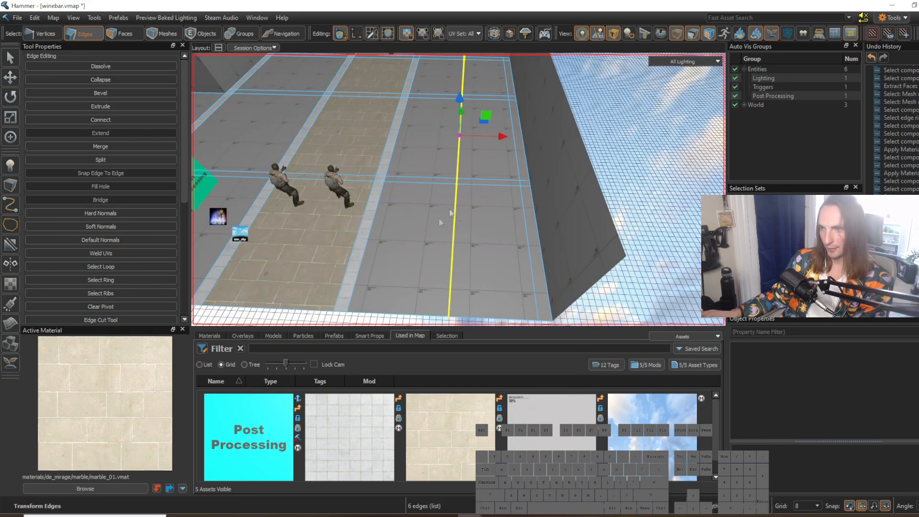
Step: Bevel the new lengthwise edge line into a narrow strip and adjust the position of its edge lines
mouse_move(479, 210)
right_down()
mouse_move(458, 189)
mouse_move(479, 210)
right_up()
key(f)
key(Return)
click(446, 178)
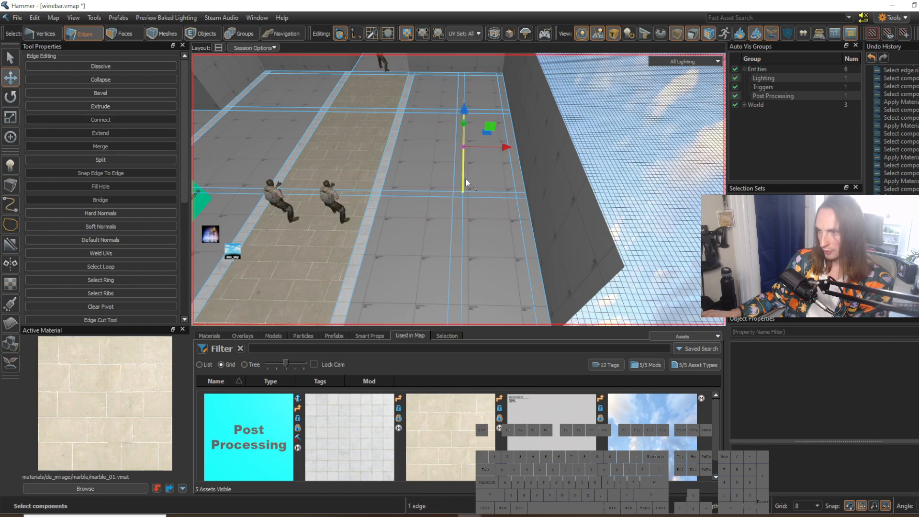
drag(454, 153, 461, 153)
mouse_move(462, 152)
right_down()
mouse_move(455, 188)
mouse_move(480, 184)
right_up()
Step: Select the five floor faces between the tiled walkway border and the new narrow strip and apply roja_marble_01 to them
key(3)
click(472, 213)
key(w)
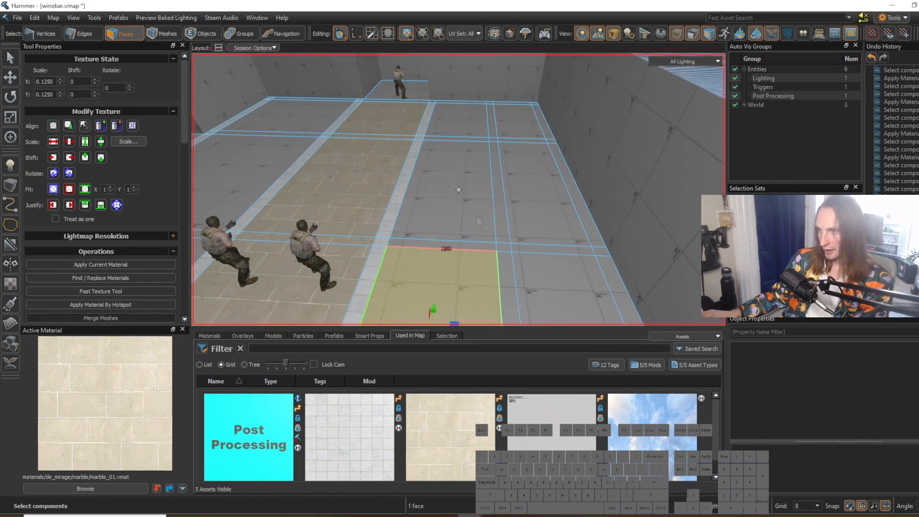
shift+drag(442, 246, 454, 130)
right_drag(468, 209, 430, 211)
click(123, 489)
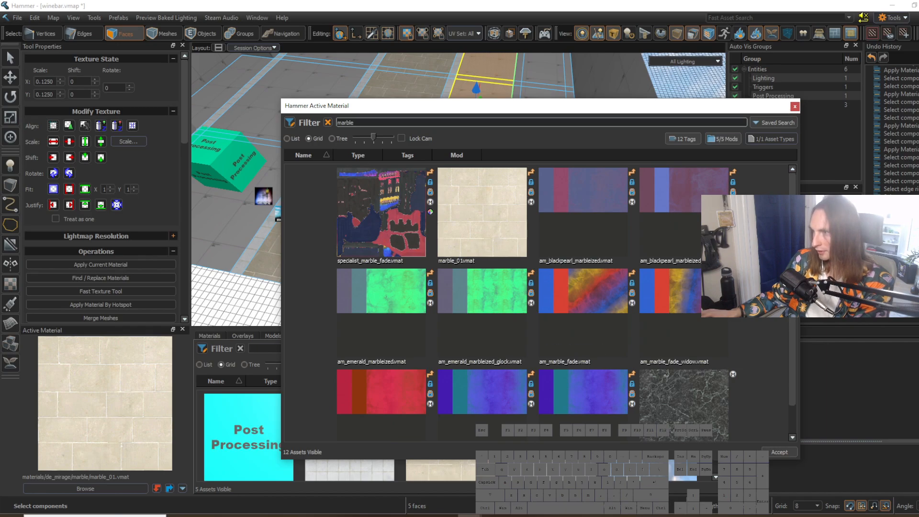
scroll(565, 302, down, 1)
double_click(715, 386)
key(shift+t)
Step: Set the X and Y texture scale of the dark marble faces to 0.08
right_drag(522, 242, 458, 190)
key(w)
click(593, 192)
right_drag(594, 192, 458, 189)
key(s)
key(a)
click(538, 223)
right_drag(538, 220, 548, 222)
key(w)
shift+drag(533, 246, 590, 100)
key(w)
right_drag(590, 144, 458, 189)
key(d)
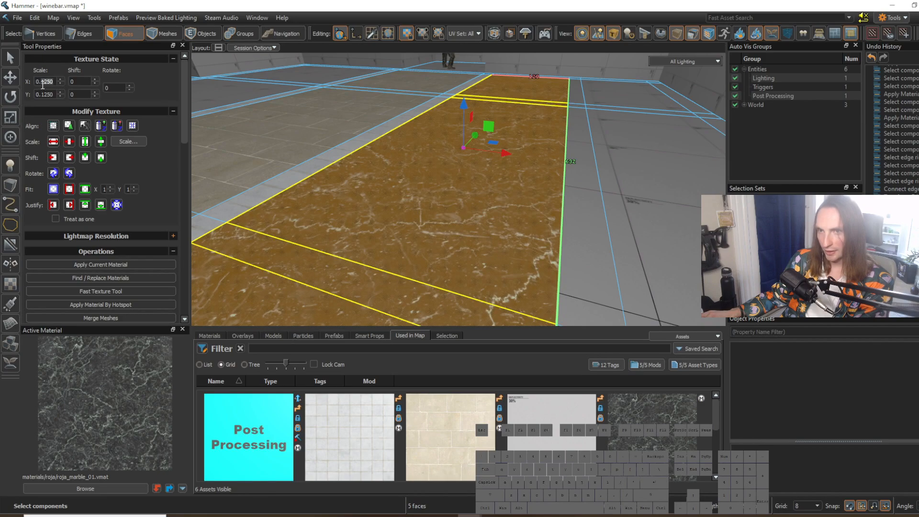
text(08)
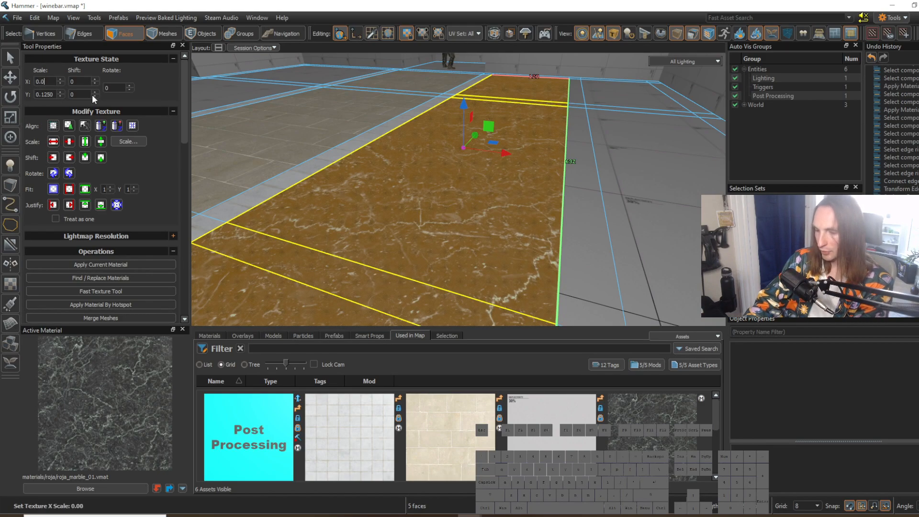
key(Return)
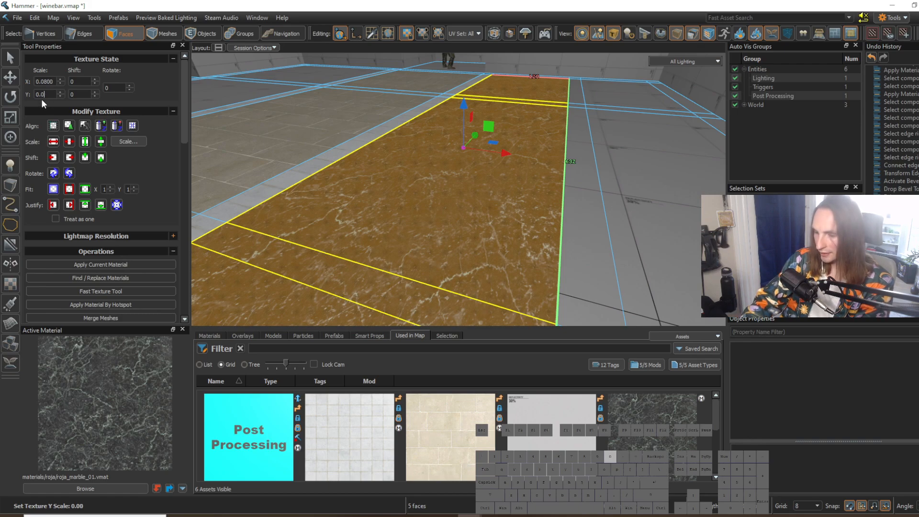
click(609, 207)
Step: Connect the ring of edges across the floor section on the walkway's other side and move the new line slightly toward the wall
key(s)
right_drag(610, 207, 458, 189)
key(w)
key(w)
key(s)
click(623, 217)
right_drag(623, 216, 458, 190)
key(a)
key(s)
key(2)
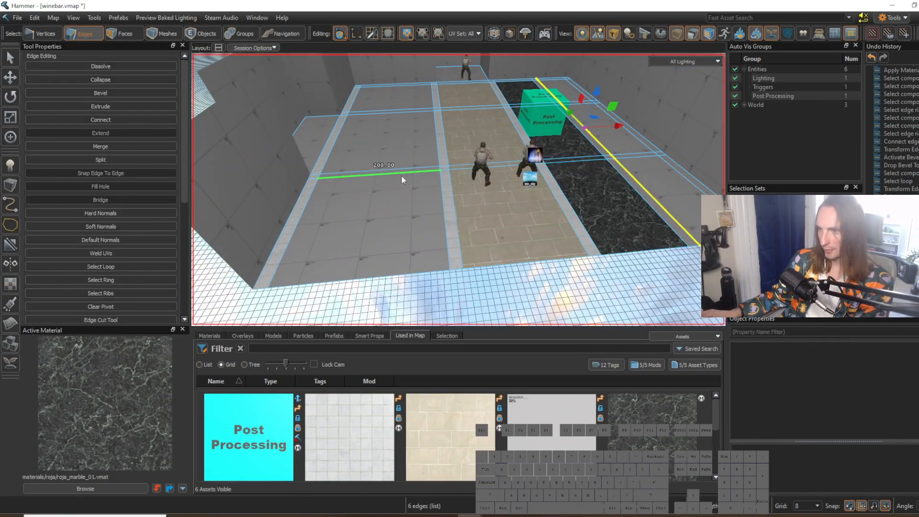
click(401, 175)
key(a)
right_drag(397, 177, 458, 190)
key(g)
key(v)
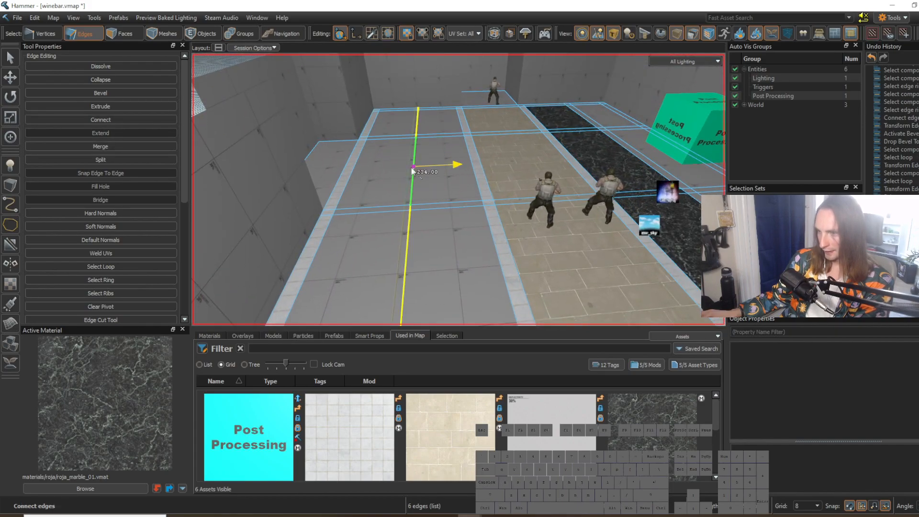
drag(412, 167, 408, 171)
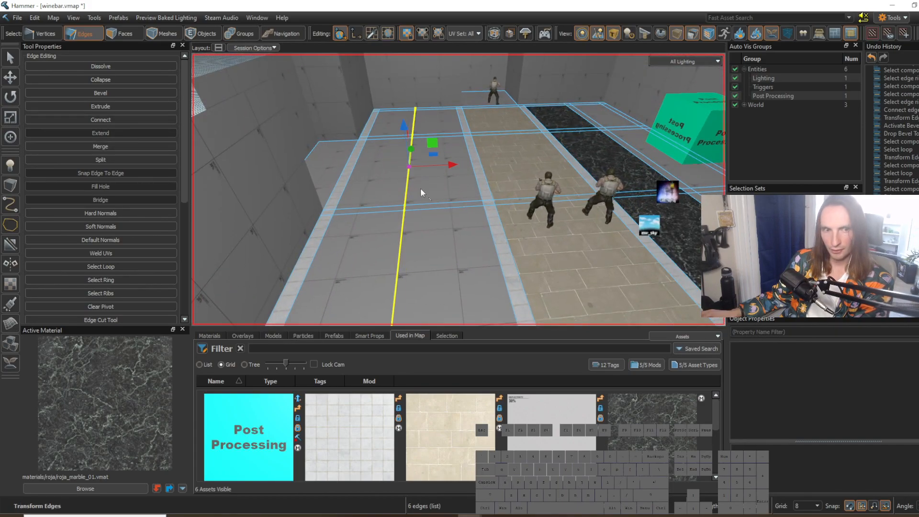
Step: Bevel this lengthwise edge line into a narrow strip and move its edge lines toward the outer wall
key(a)
right_drag(420, 187, 458, 189)
key(d)
key(a)
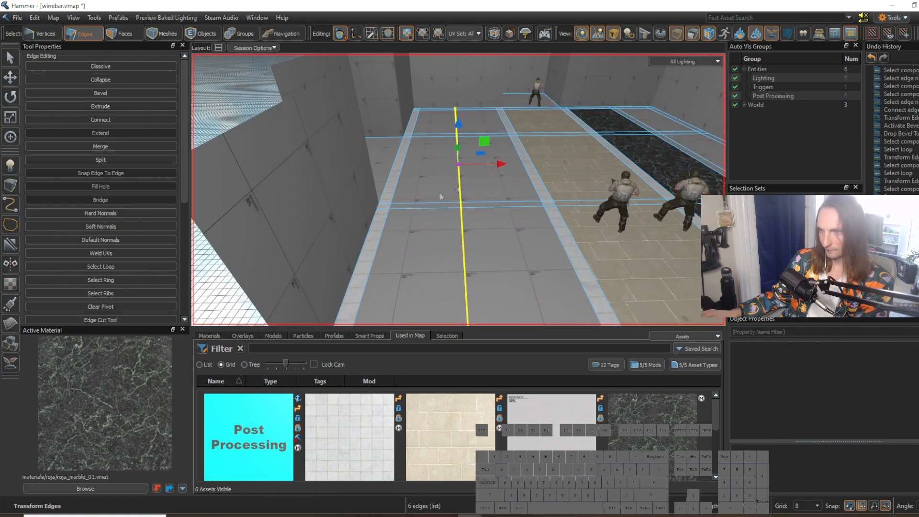
key(f)
key(Return)
double_click(469, 177)
shift+double_click(449, 177)
drag(493, 165, 425, 165)
double_click(438, 185)
double_click(424, 172)
right_drag(425, 165, 457, 189)
key(w)
key(s)
key(w)
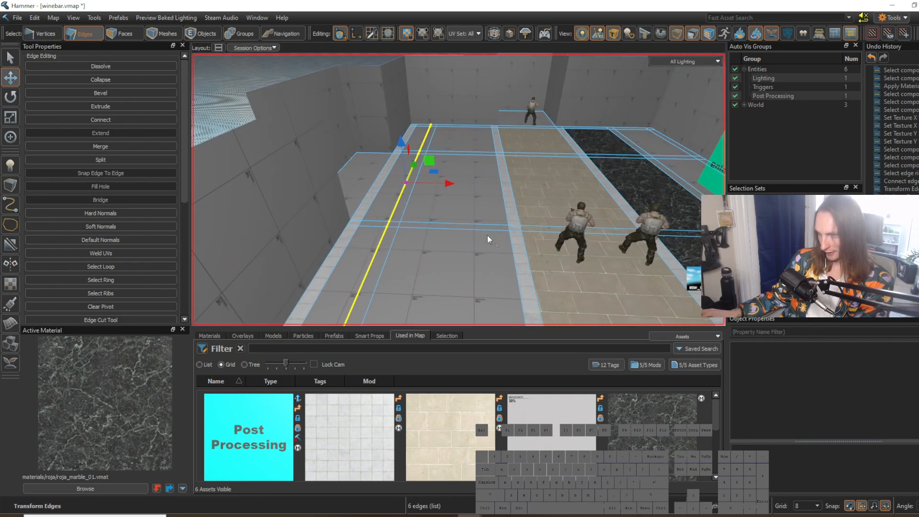
Step: Select the five floor faces between the narrow strip and the tiled walkway border and apply roja_marble_01 to them
right_drag(487, 234, 457, 189)
key(3)
drag(450, 232, 450, 99)
key(shift+t)
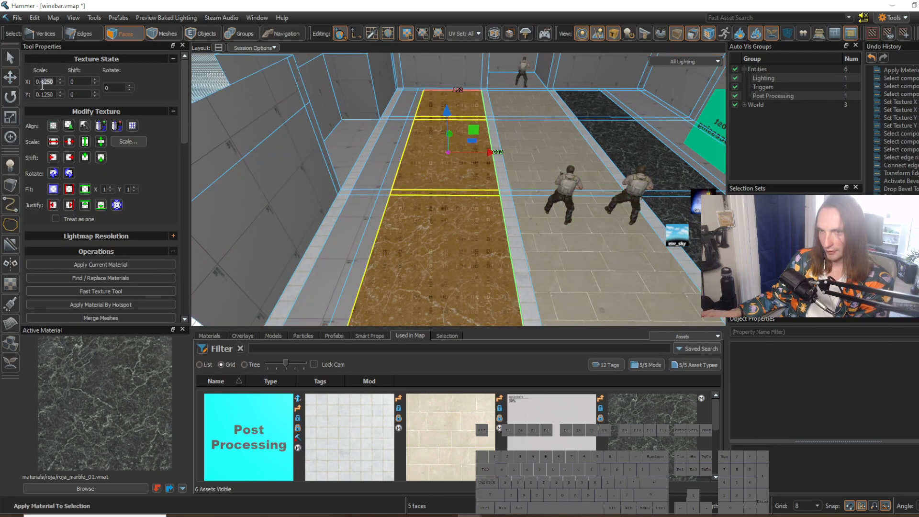
Step: Set the X and Y texture scale of these five marble faces to 0.08
text(08)
key(Return)
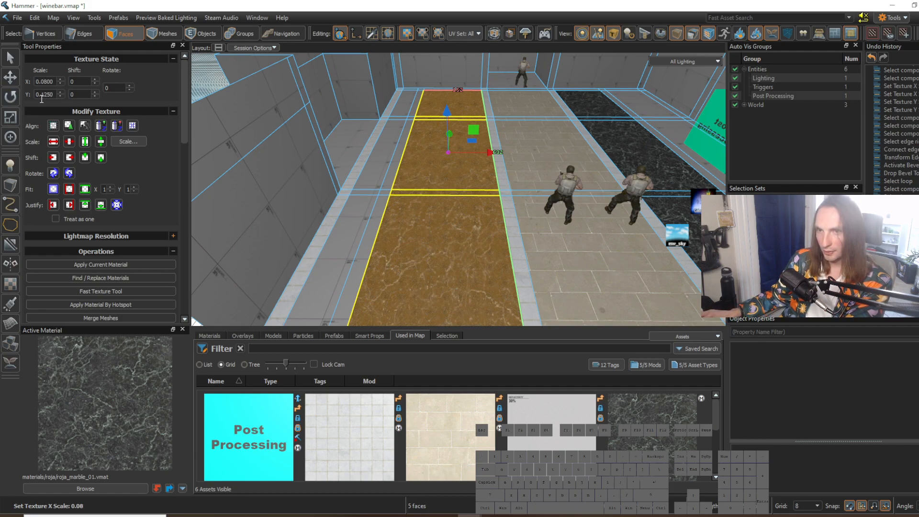
text(08)
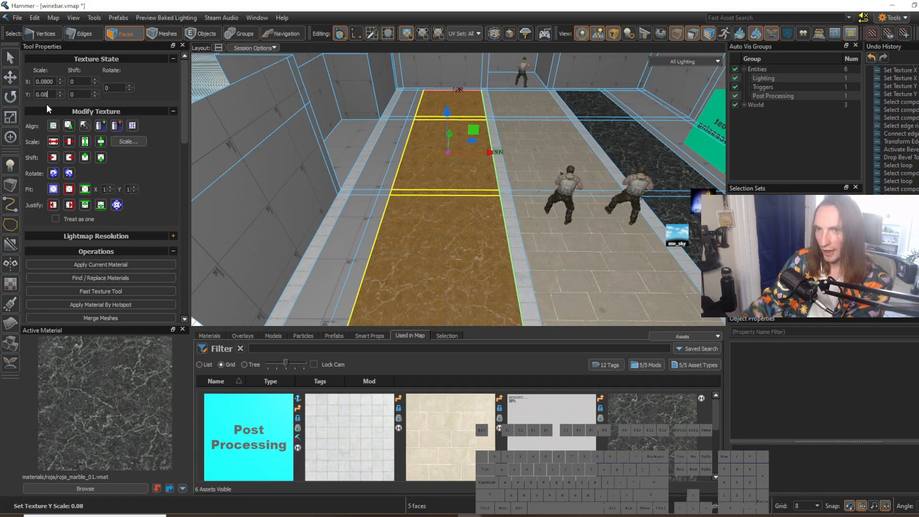
click(552, 255)
Step: Clear the face selection and pick up the white tile material from the walkway's tiled border
key(s)
key(d)
right_drag(553, 256, 459, 189)
key(Escape)
key(w)
key(s)
right_drag(396, 269, 459, 189)
key(a)
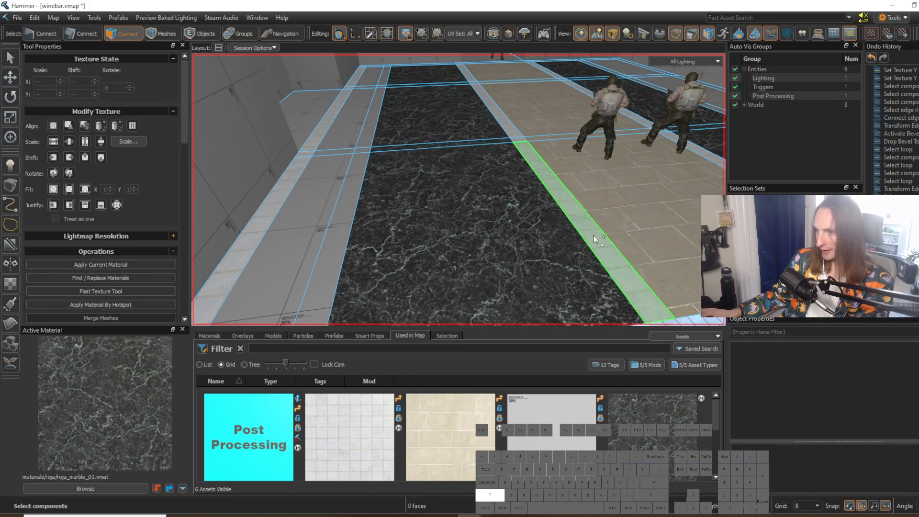
shift+right_click(593, 234)
Step: Select the five faces of the narrow strip beside the dark marble and apply the white tile material to them
right_drag(593, 235, 459, 190)
key(a)
key(s)
click(507, 221)
right_drag(506, 221, 458, 189)
key(w)
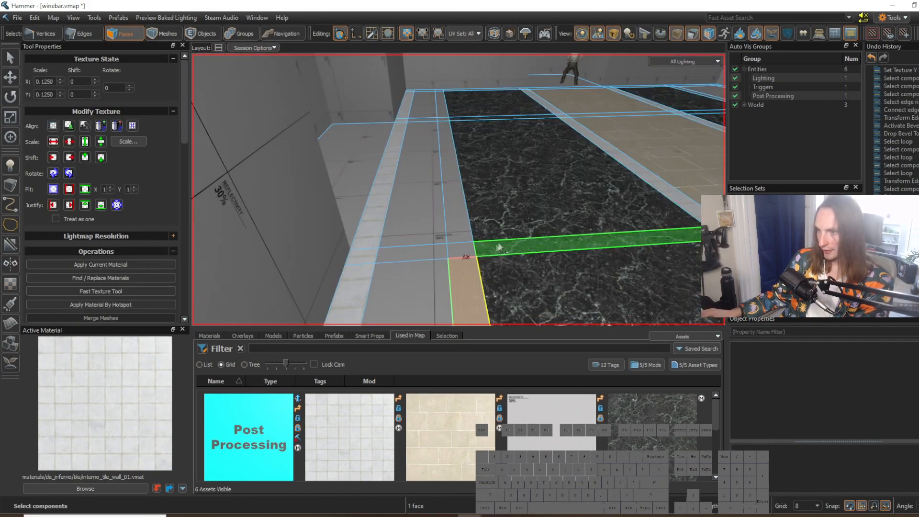
shift+drag(460, 246, 441, 106)
key(w)
right_drag(441, 115, 459, 190)
key(shift+t)
Step: Set the X texture shift of the newly tiled strip to 62 to line up its tiles
right_drag(518, 211, 459, 190)
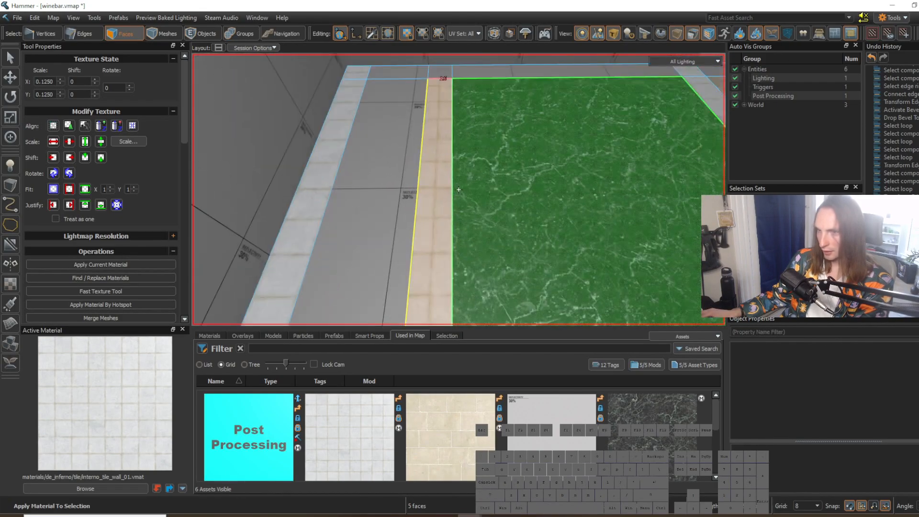
click(94, 79)
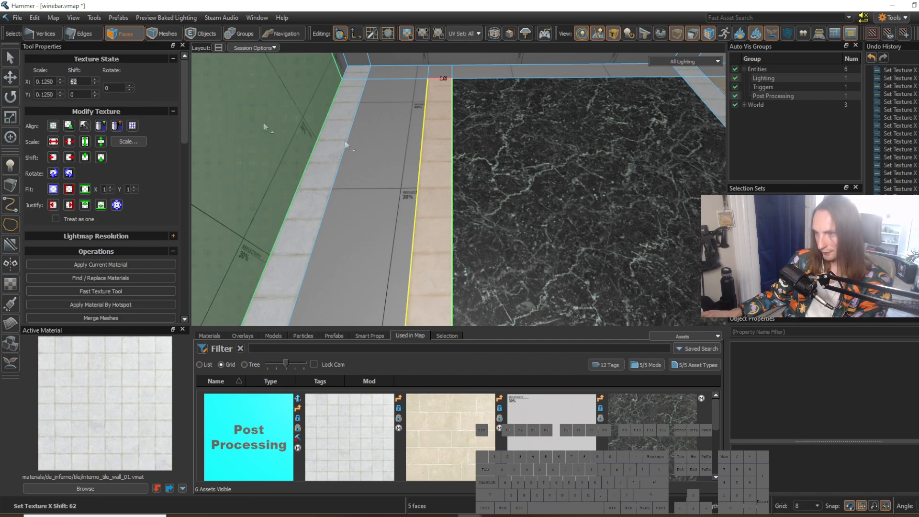
click(531, 191)
Step: Apply the white tile material to the short strip between the dark marble floor and the end wall
right_drag(532, 191, 458, 189)
key(s)
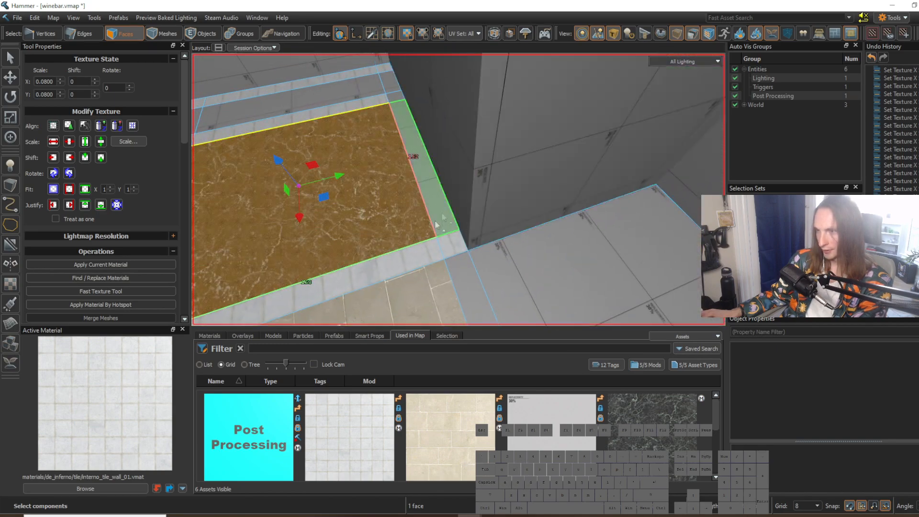
ctrl+click(441, 211)
key(w)
right_drag(412, 138, 458, 190)
key(shift+t)
Step: Select the narrow strip crossing the central walkway and compare the floor layout with the restaurant reference image
key(w)
key(a)
right_drag(491, 230, 442, 186)
key(s)
key(w)
key(s)
key(s)
key(w)
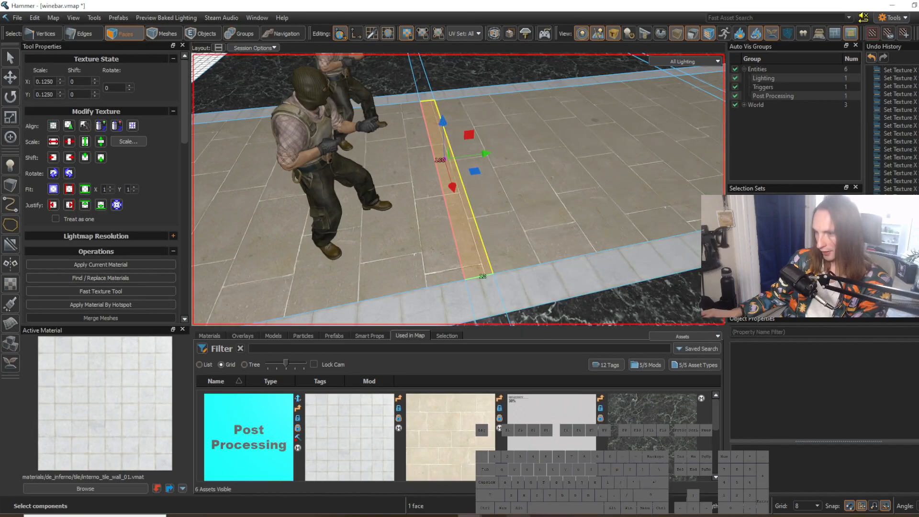
click(518, 515)
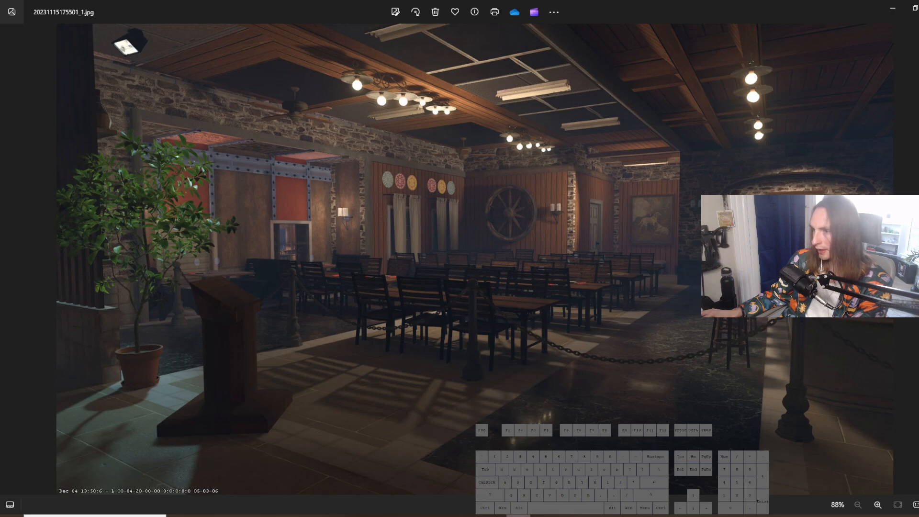
click(518, 516)
Step: Pick up marble_01 from the walkway and apply it to the floor faces between the narrow strip and the outer wall's tiled border
key(s)
right_drag(458, 190, 458, 190)
shift+right_click(410, 293)
right_drag(411, 293, 458, 190)
key(w)
right_drag(405, 269, 459, 189)
key(d)
mouse_move(442, 246)
mouse_down()
mouse_move(481, 125)
mouse_move(477, 91)
mouse_up()
key(shift+t)
click(538, 244)
Step: Pick up the white tile material and apply it to the narrow strip beside the dark marble and the floor strip along the end wall
shift+right_click(328, 213)
right_drag(403, 232, 459, 190)
key(w)
key(s)
key(s)
click(465, 286)
right_drag(465, 286, 458, 190)
key(w)
shift+drag(455, 242, 459, 214)
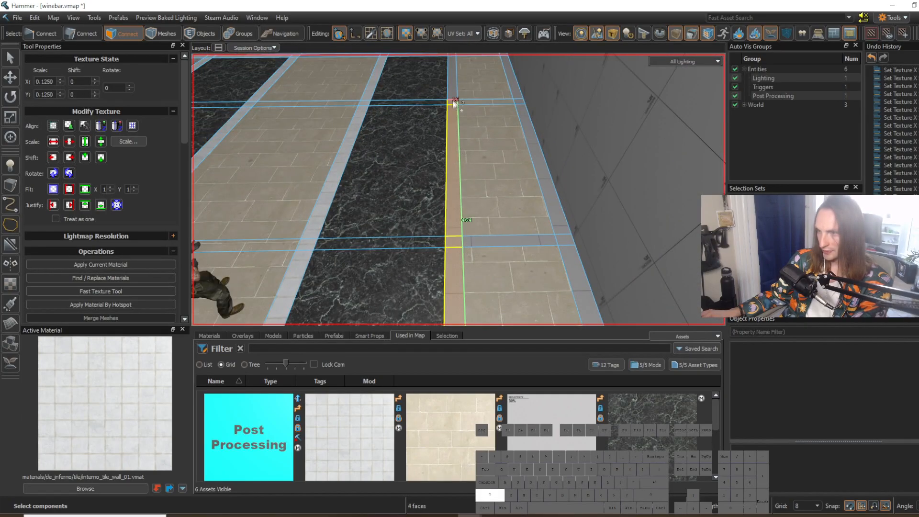
shift+drag(454, 104, 454, 86)
key(w)
mouse_move(476, 162)
right_down()
mouse_move(458, 190)
mouse_move(476, 162)
right_up()
shift+drag(446, 196, 428, 198)
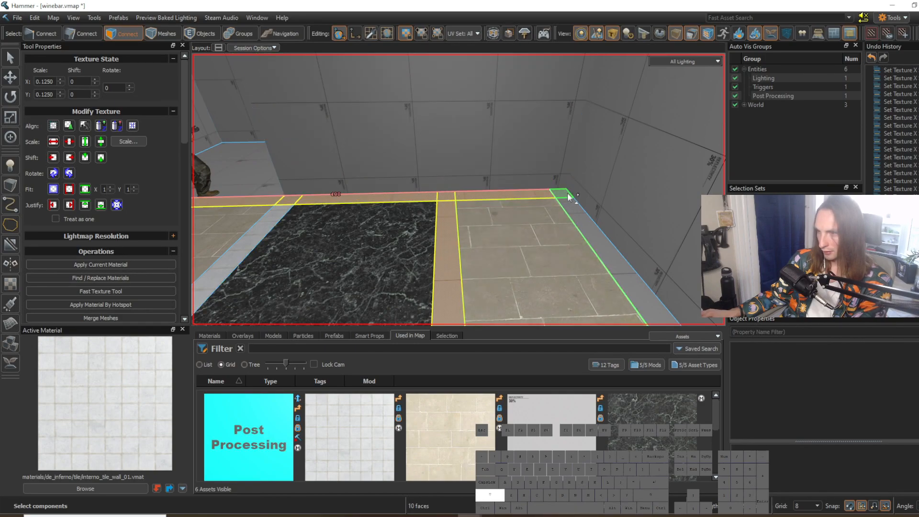
mouse_move(583, 222)
right_down()
mouse_move(459, 190)
mouse_move(584, 222)
right_up()
shift+drag(341, 270, 383, 261)
key(shift+t)
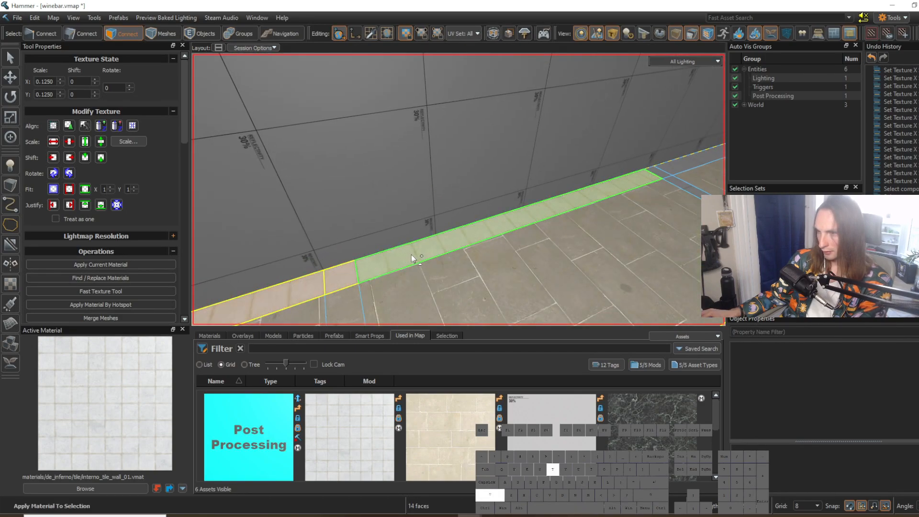
Step: Apply the marble_01 material to the narrow strip crossing the stone floor between the outer wall's tiled border and the dark marble
key(w)
mouse_move(411, 254)
right_down()
mouse_move(458, 189)
mouse_move(411, 254)
right_up()
click(497, 287)
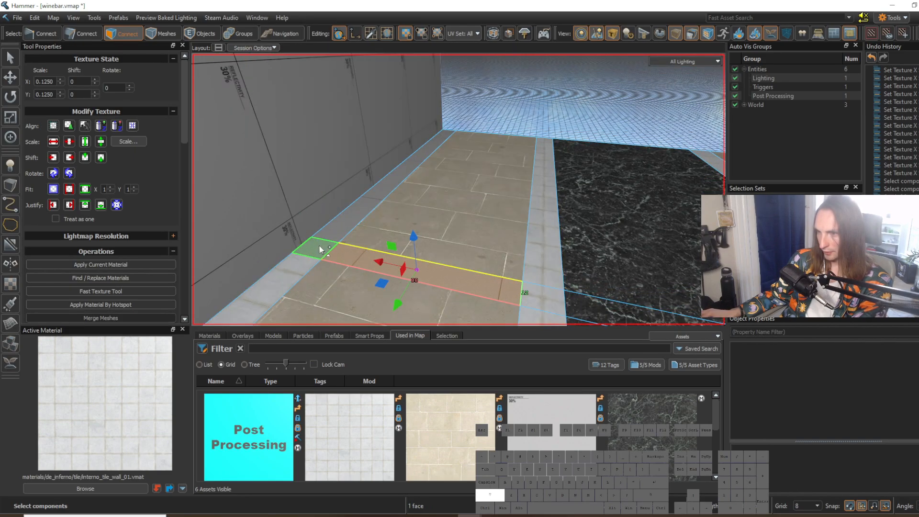
shift+drag(318, 248, 345, 230)
key(shift+t)
click(576, 240)
Step: Apply marble_01 to the narrow strip crossing the central walkway
key(w)
right_drag(576, 241, 459, 190)
key(w)
key(s)
click(432, 202)
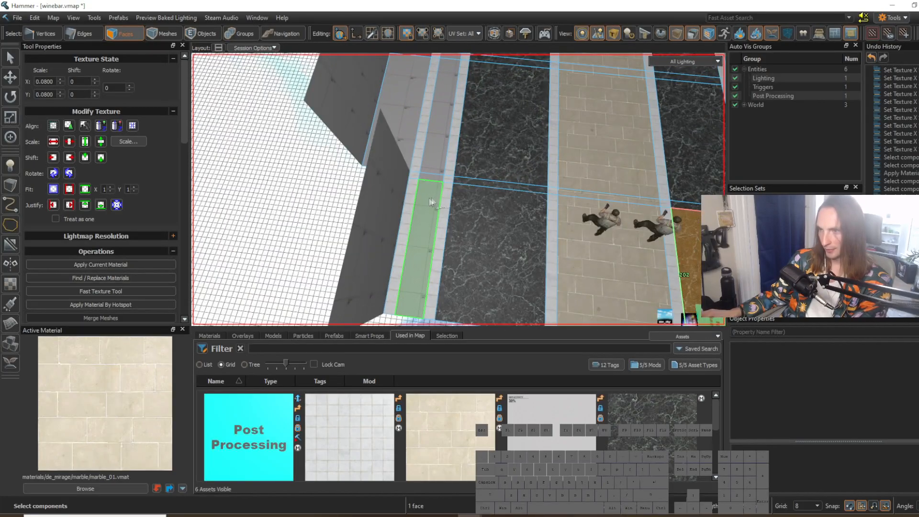
right_drag(436, 154, 458, 190)
click(581, 203)
right_drag(584, 211, 458, 190)
Step: Select the lower face of the outer wall beside the tiled border and search the materials for "roja"
key(d)
key(s)
key(a)
key(w)
right_drag(588, 257, 458, 190)
key(w)
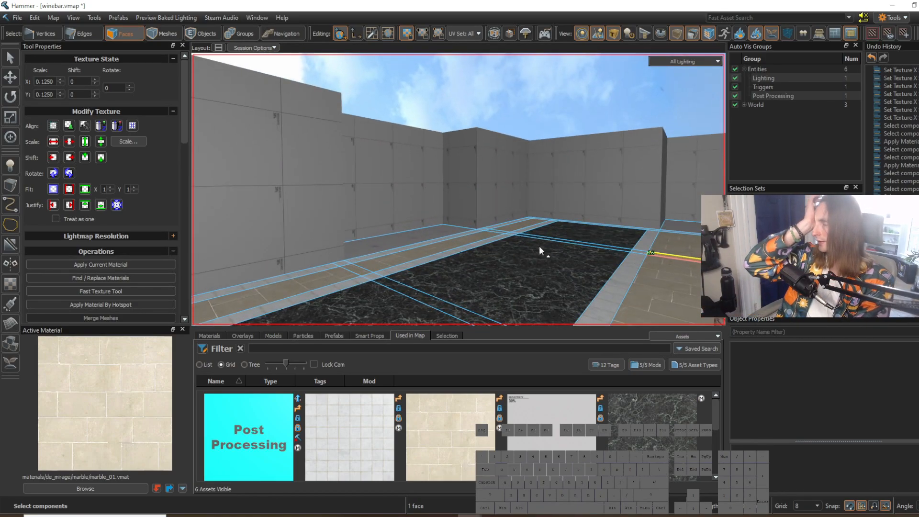
key(w)
right_drag(536, 249, 459, 190)
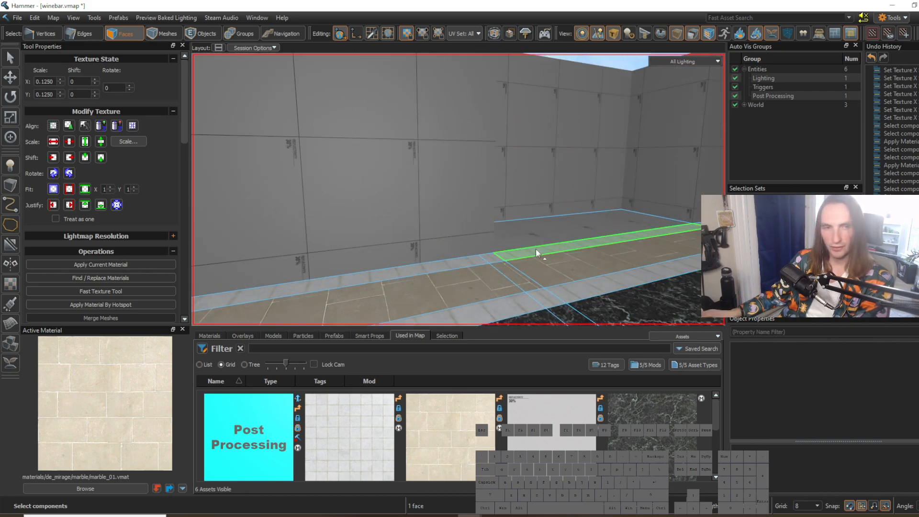
right_drag(490, 279, 459, 190)
right_drag(425, 261, 459, 190)
click(383, 249)
right_drag(455, 263, 459, 189)
key(w)
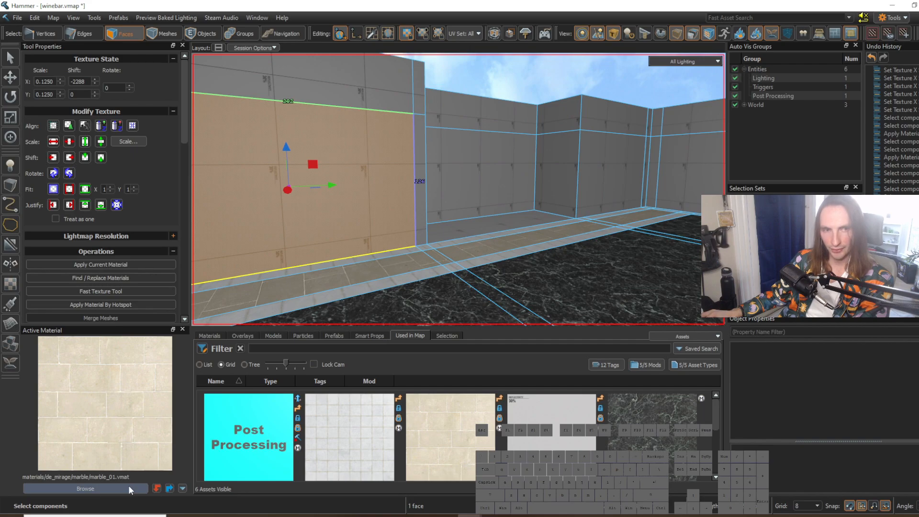
click(128, 487)
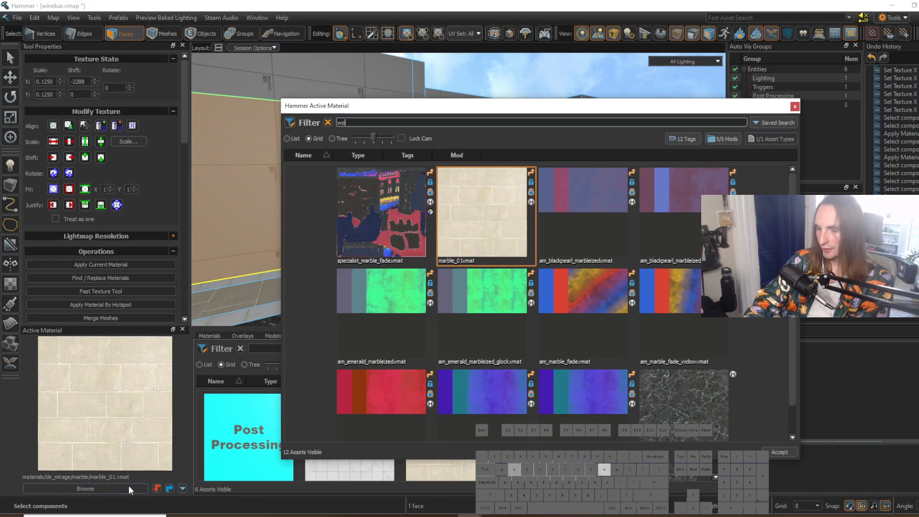
drag(793, 181, 793, 369)
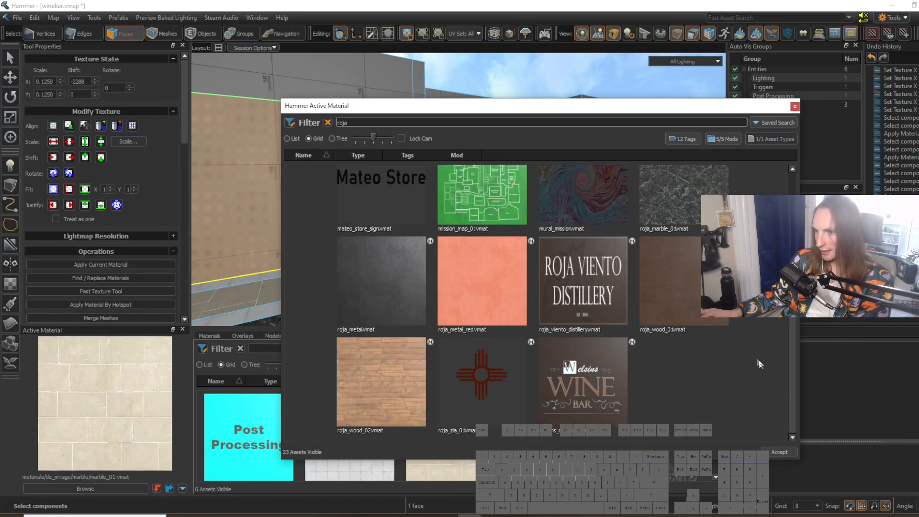
scroll(761, 353, up, 5)
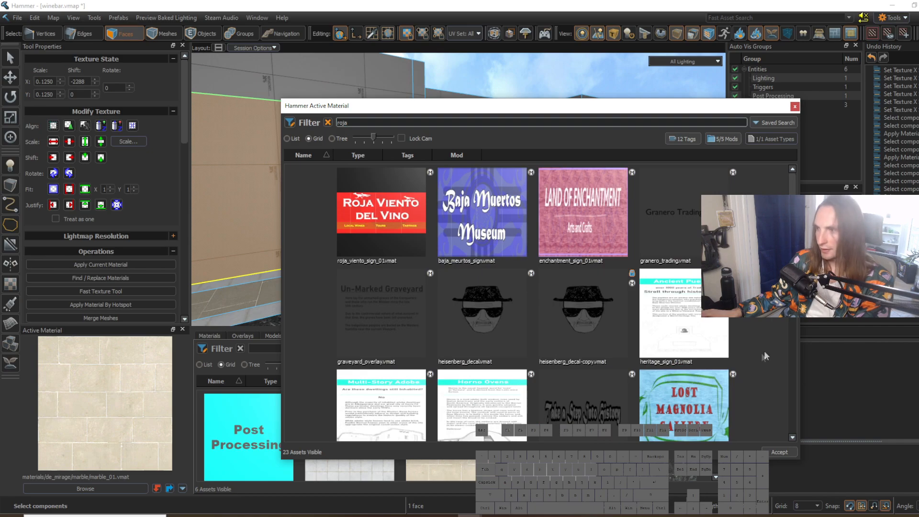
click(795, 106)
Step: Switch to de_mission.vmap, pick up wood_planks_clean_01 from the restaurant's panelled wall, and return to winebar.vmap
key(ctrl+Tab)
right_drag(440, 226, 486, 168)
key(w)
key(d)
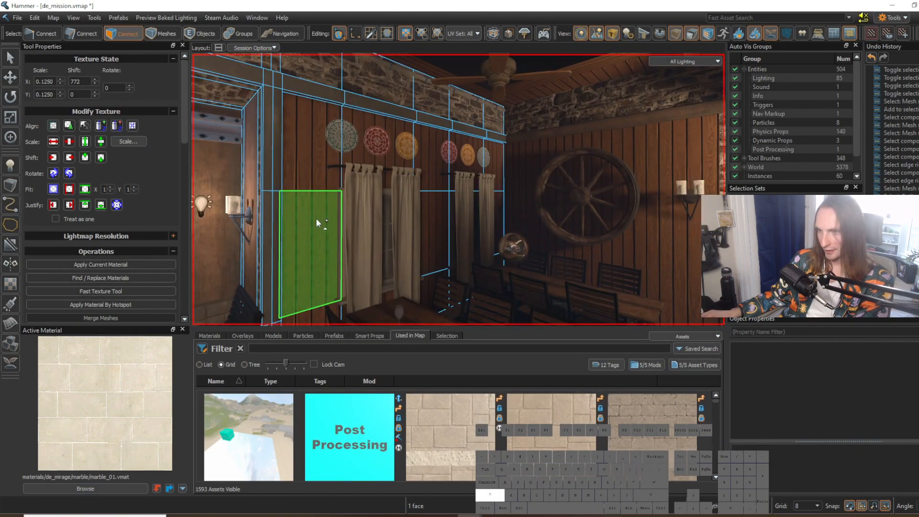
shift+click(316, 219)
key(shift+Tab)
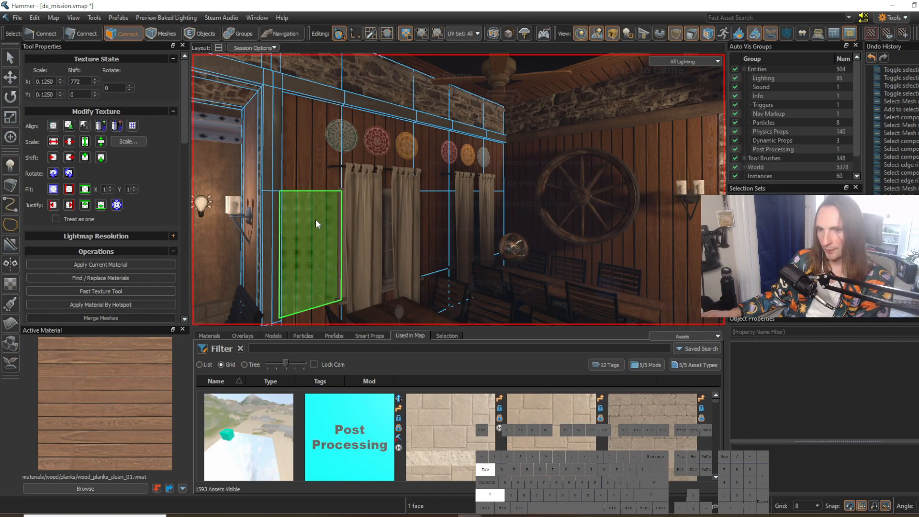
key(shift+Tab)
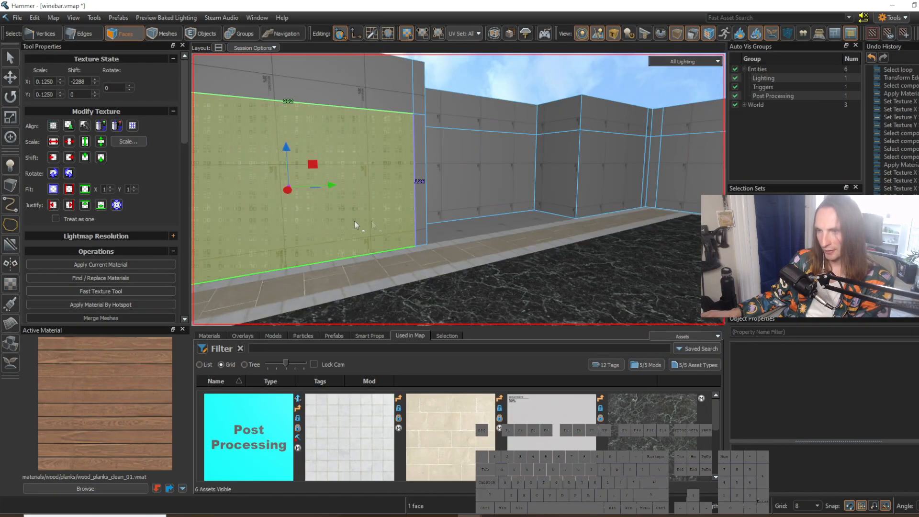
Step: Search the materials for "wood planks" and choose wood_planks_clean_01 as the active material
click(157, 489)
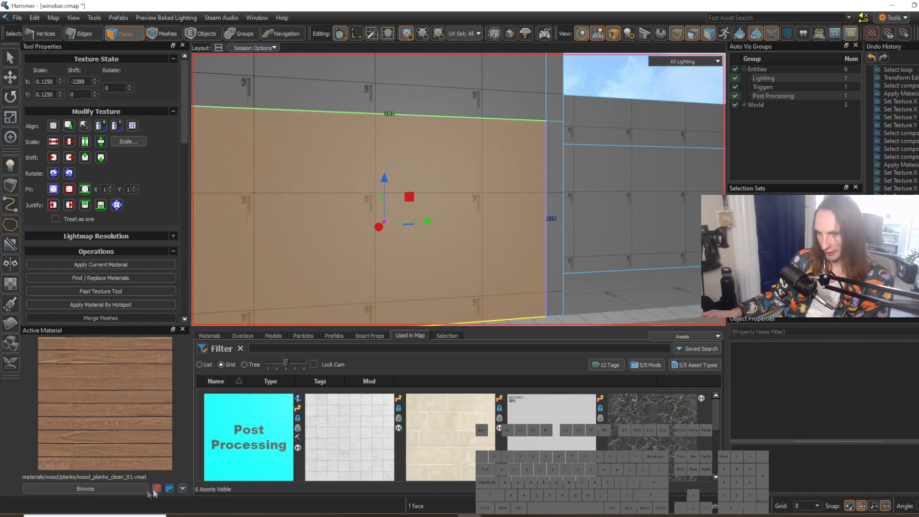
click(127, 492)
text(wood p)
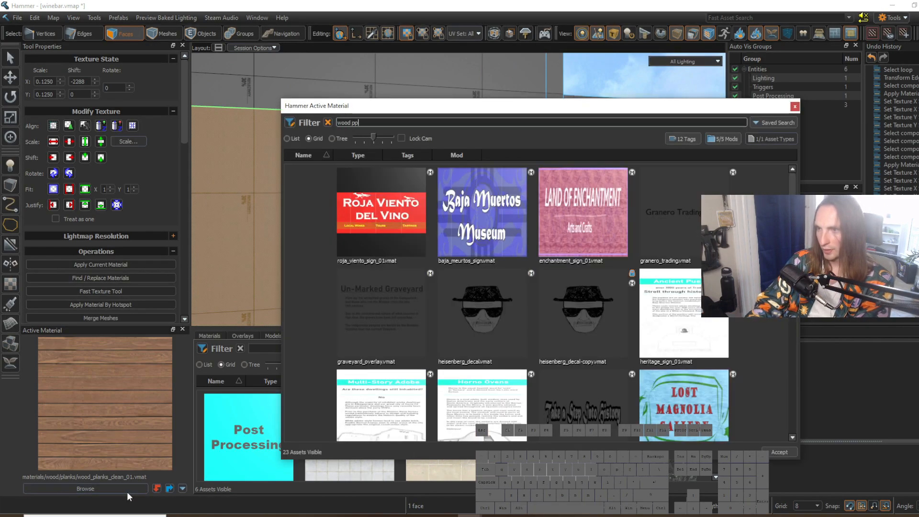
text(lanks)
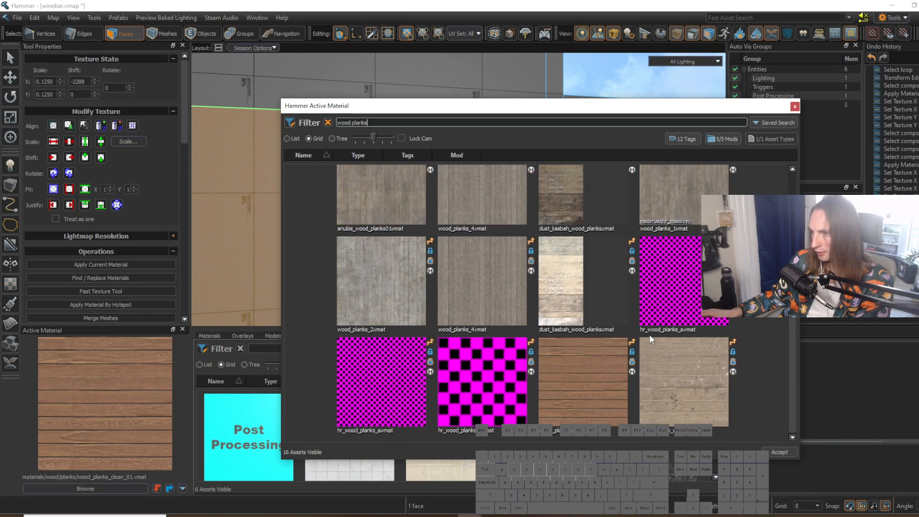
double_click(588, 398)
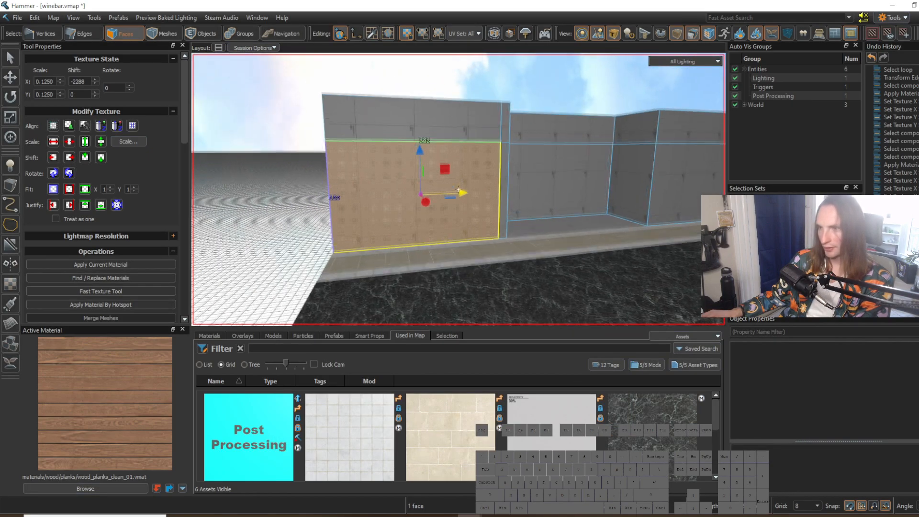
Step: Apply wood_planks_clean_01 to the lower wall faces on both sides of the recess, including the narrow face by the corner
key(s)
right_drag(405, 233, 458, 190)
shift+click(615, 214)
right_drag(615, 214, 459, 189)
key(w)
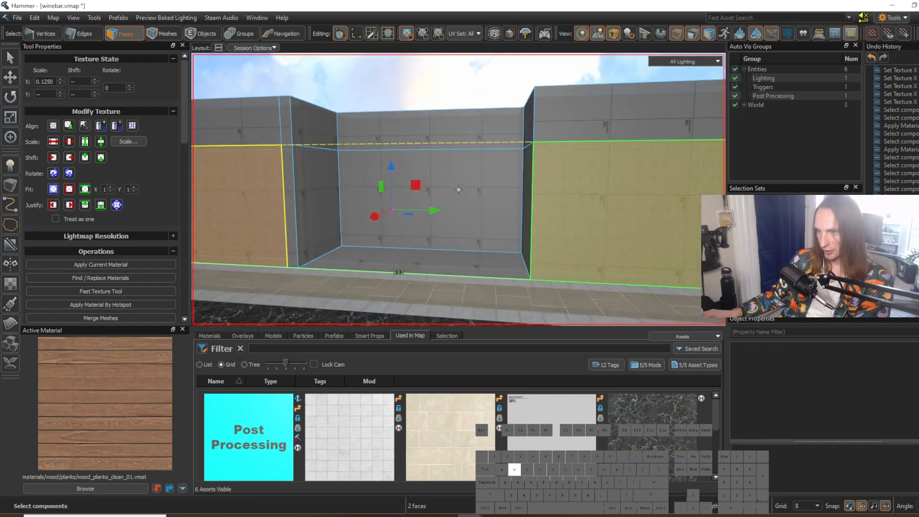
right_drag(587, 221, 588, 221)
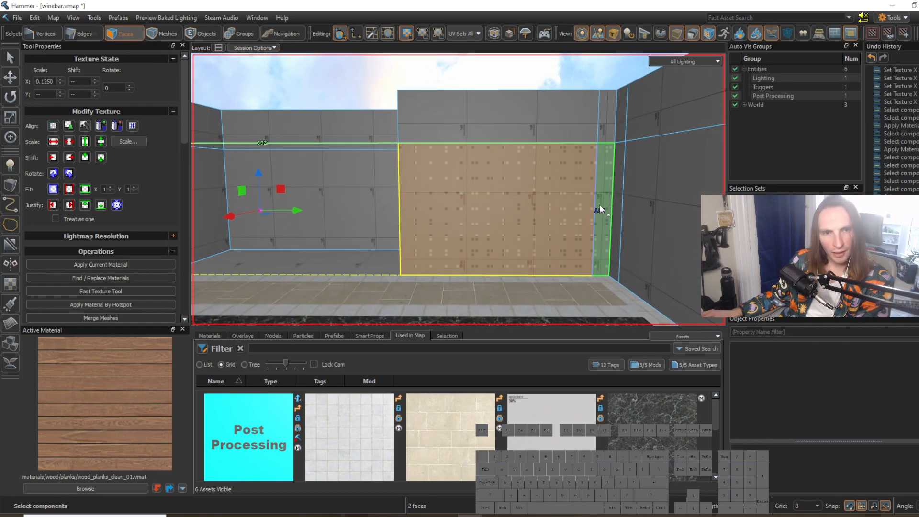
shift+click(600, 209)
key(shift+t)
Step: Select the wide lower face and narrow corner face of the adjoining end wall and apply wood_planks_clean_01 to them
key(s)
right_drag(589, 220, 458, 189)
click(538, 263)
key(a)
key(w)
right_drag(530, 272, 459, 189)
click(451, 240)
key(w)
right_drag(451, 244, 458, 189)
key(shift+t)
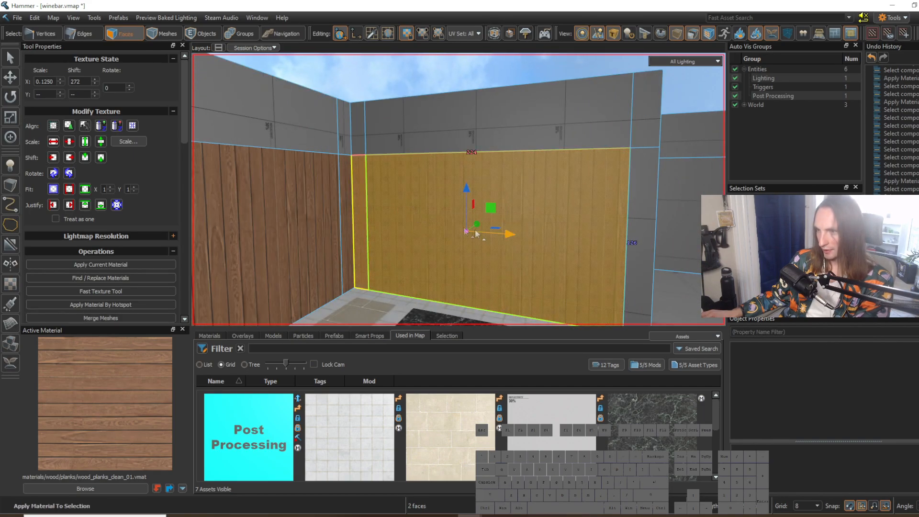
Step: Examine the wood-panelled corner, the floor next to it and the second recess beyond the end wall
right_drag(476, 234, 458, 190)
key(d)
click(485, 269)
key(s)
key(d)
right_drag(488, 271, 458, 190)
key(w)
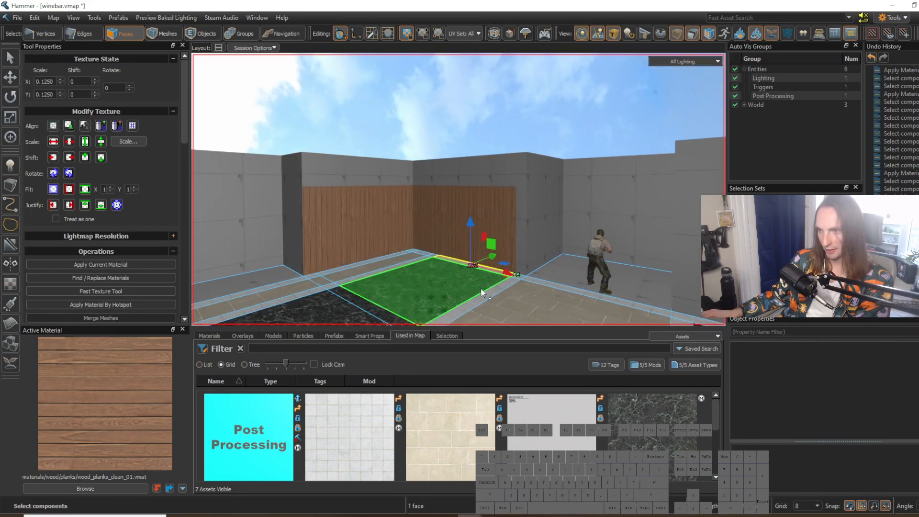
right_drag(481, 291, 459, 189)
key(w)
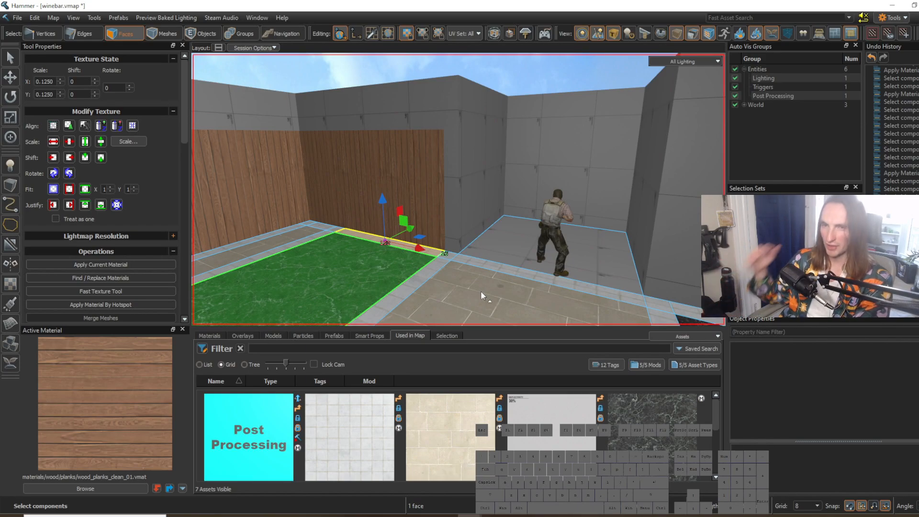
right_drag(490, 240, 459, 189)
key(w)
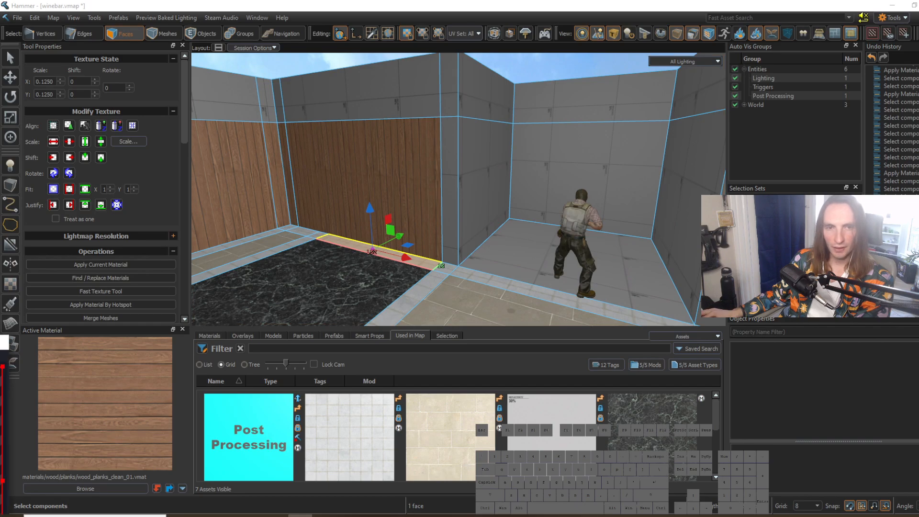
Step: Connect the horizontal edges of the wood-panelled wall beside the recess with a new full-height vertical edge
key(w)
mouse_move(459, 190)
right_down()
mouse_move(444, 142)
mouse_move(458, 189)
right_up()
key(2)
click(476, 134)
key(w)
right_drag(476, 134, 402, 223)
click(430, 211)
key(d)
key(g)
key(v)
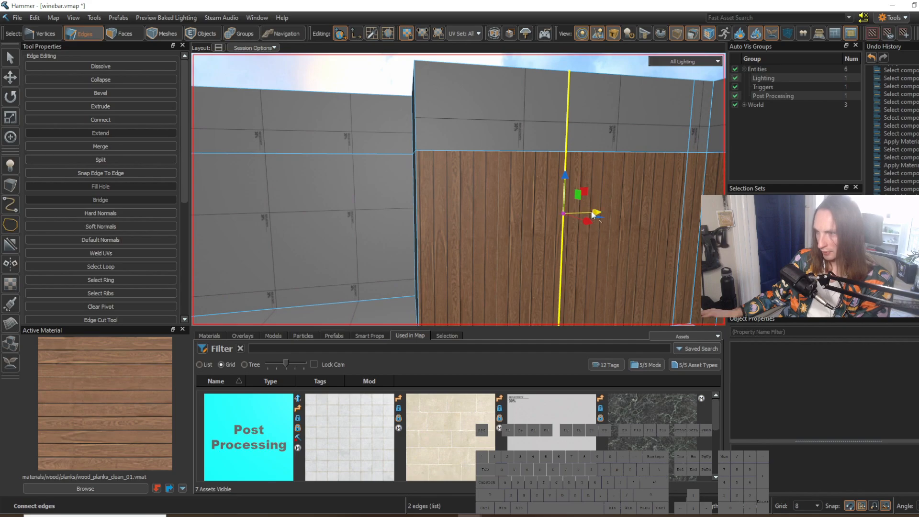
Step: Move the new vertical edge to 12 units from the recess corner, using a grid size of 4
key(a)
right_drag(425, 151, 407, 168)
key(w)
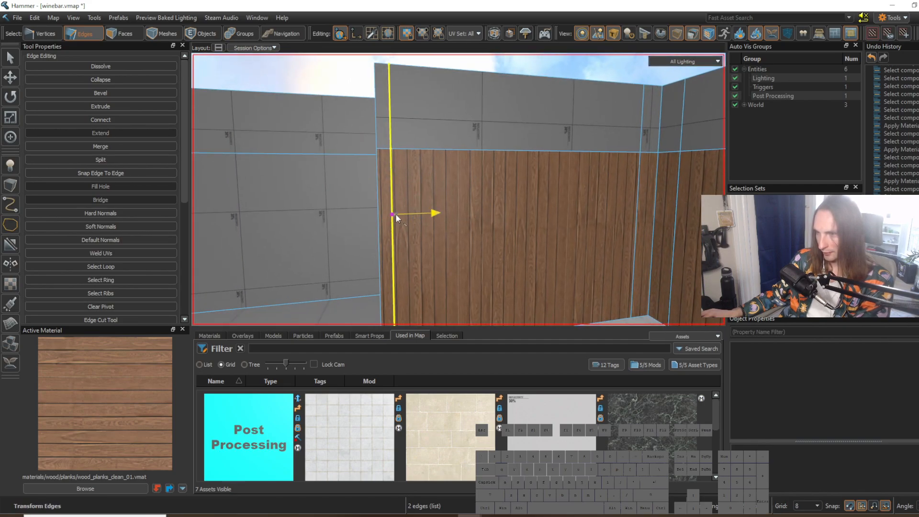
drag(396, 213, 405, 218)
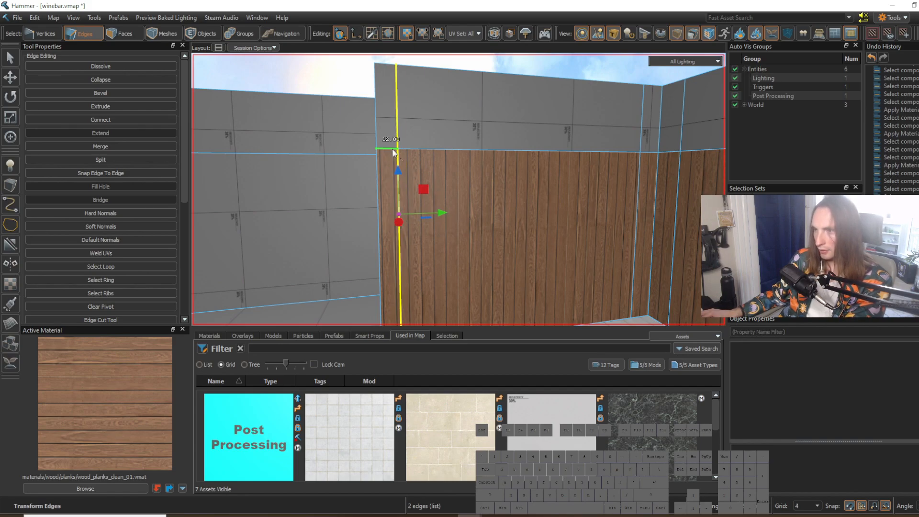
Step: Delete the upper back wall face of the recess
key(a)
mouse_move(465, 202)
right_down()
mouse_move(459, 189)
mouse_move(476, 190)
mouse_move(458, 189)
mouse_move(455, 202)
right_up()
key(s)
key(w)
key(d)
key(3)
click(377, 171)
right_drag(379, 171, 458, 189)
key(s)
ctrl+click(501, 139)
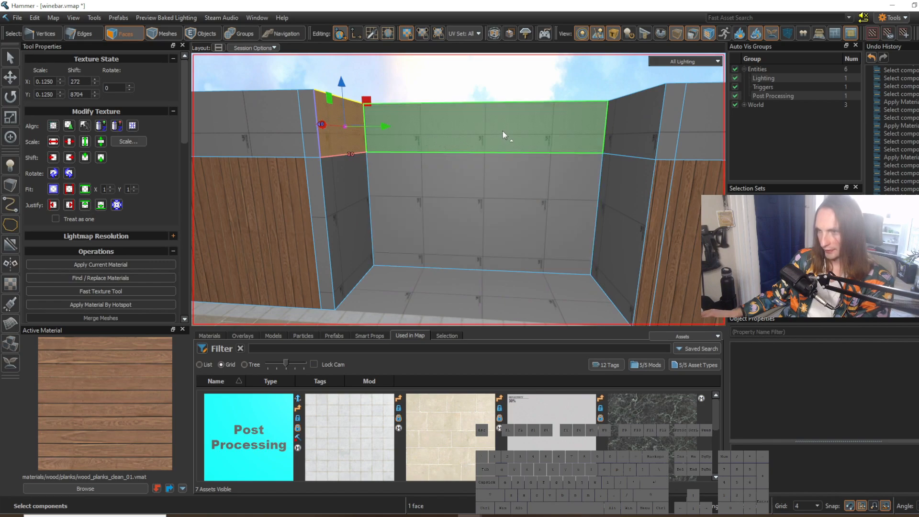
click(504, 130)
key(Delete)
Step: Compare the opened recess with the restaurant reference image
key(w)
right_drag(489, 159, 459, 190)
click(394, 152)
key(s)
key(w)
click(470, 515)
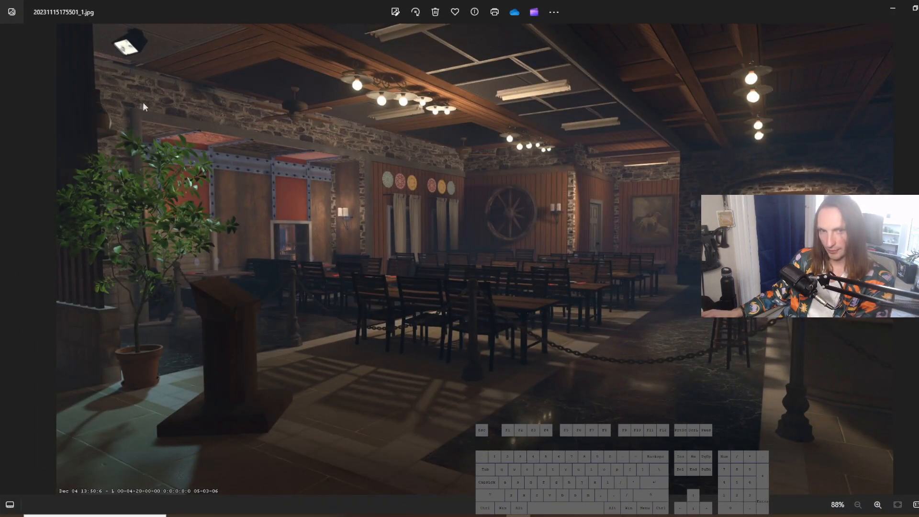
click(891, 15)
Step: Select the recess's two upper side faces and try to bridge them
key(d)
right_drag(458, 189, 477, 173)
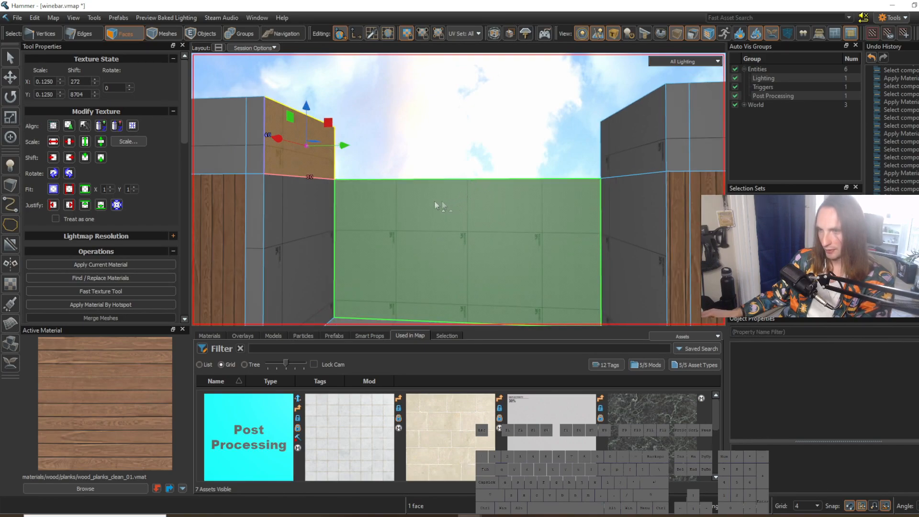
click(303, 163)
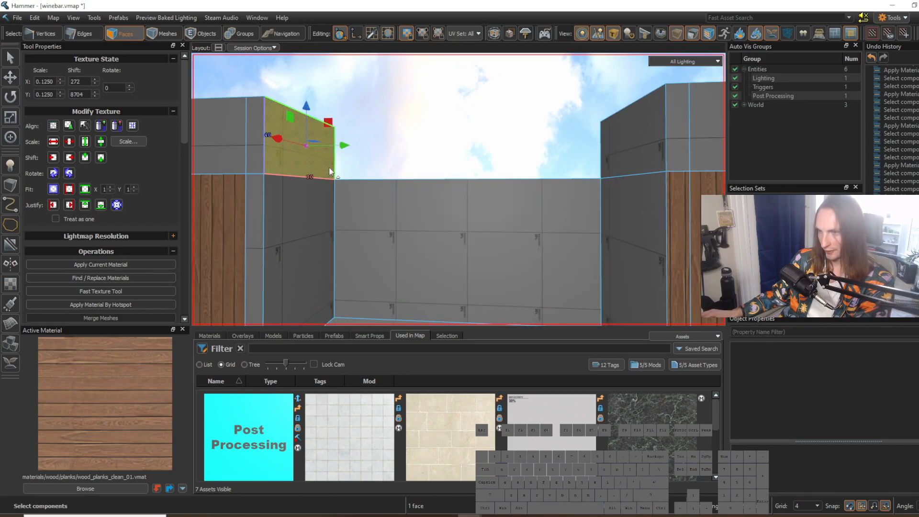
ctrl+click(634, 148)
key(b)
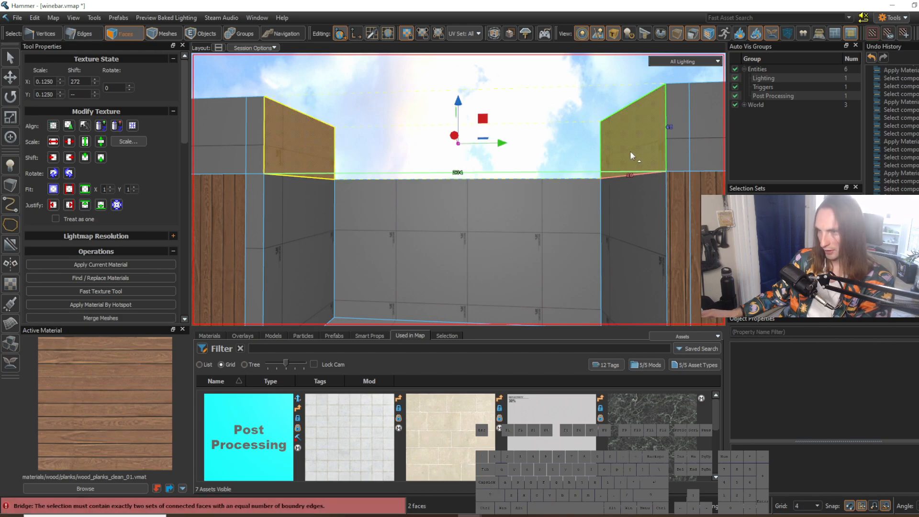
Step: Delete the two selected upper side faces of the recess
click(554, 168)
right_drag(557, 167, 608, 134)
right_drag(458, 189, 467, 198)
key(w)
click(586, 176)
right_drag(561, 192, 472, 192)
key(s)
ctrl+click(384, 170)
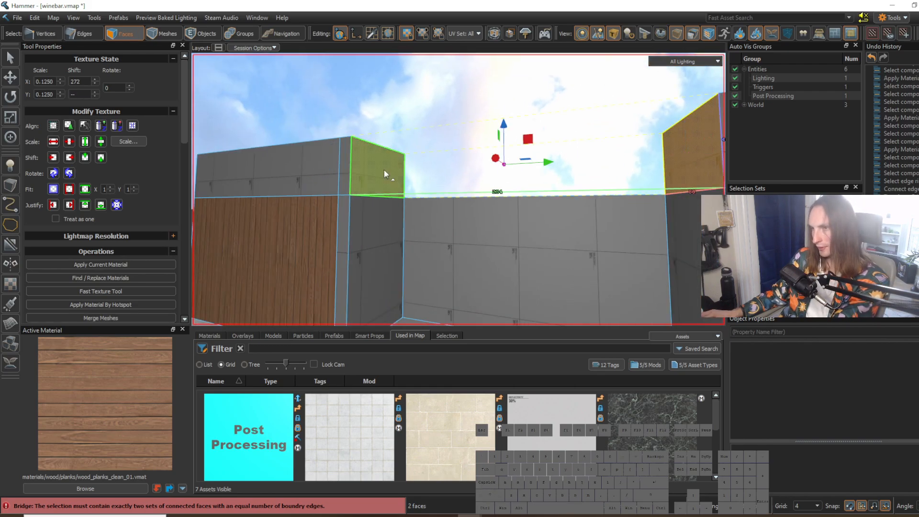
key(Delete)
Step: Bridge the two facing vertical edges of the upper wall to close the gap above the front of the recess
right_drag(400, 171, 450, 189)
key(a)
key(2)
click(474, 166)
key(s)
key(shift)
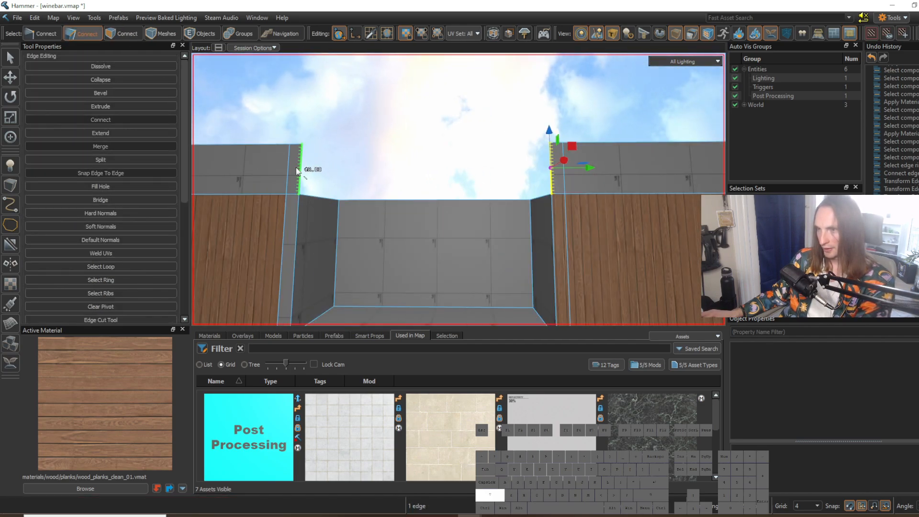
shift+click(305, 179)
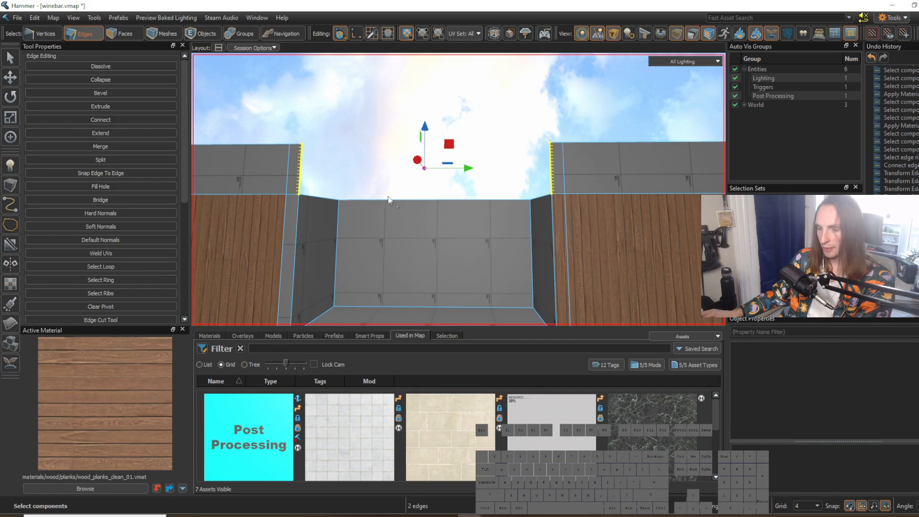
key(b)
Step: Bridge the top edges of the recess's two side walls to form its ceiling, and switch to face selection
right_drag(462, 128, 459, 190)
key(w)
key(d)
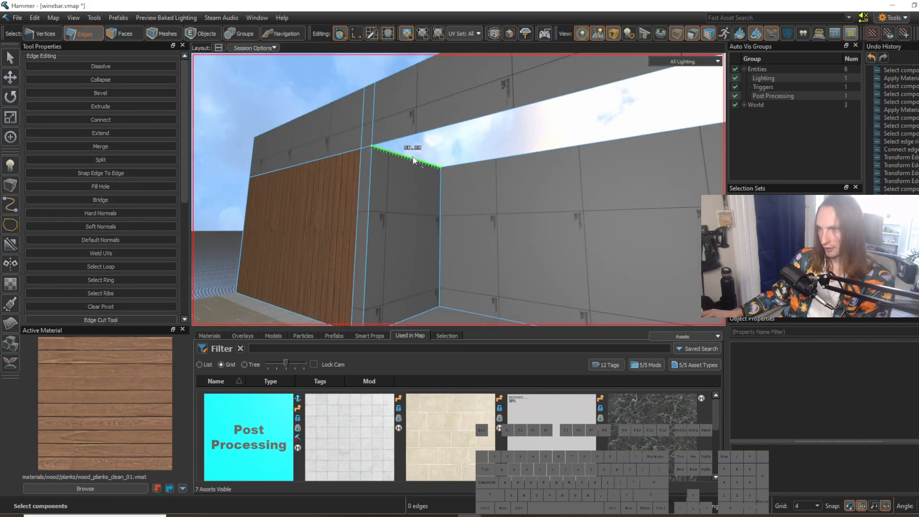
click(414, 159)
right_drag(414, 159, 513, 149)
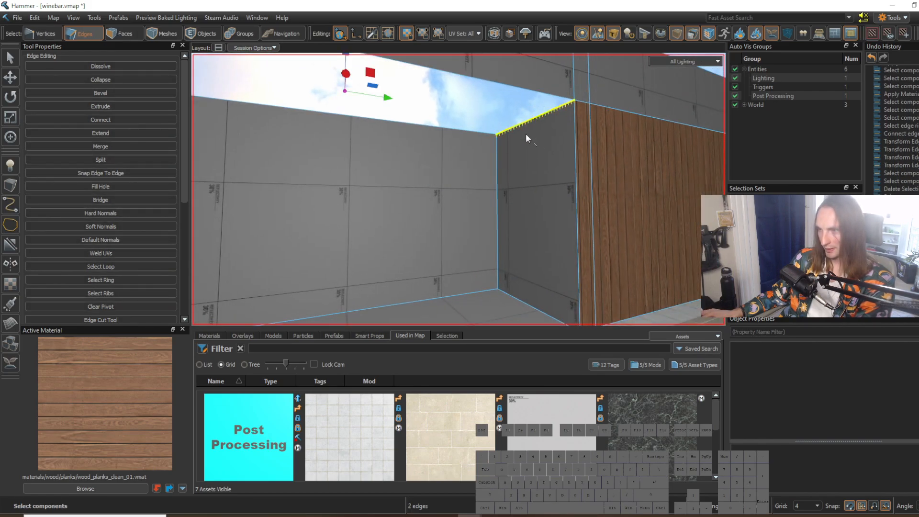
key(alt+b)
click(542, 180)
key(d)
right_drag(542, 182, 459, 190)
key(w)
right_drag(616, 234, 459, 190)
key(s)
key(3)
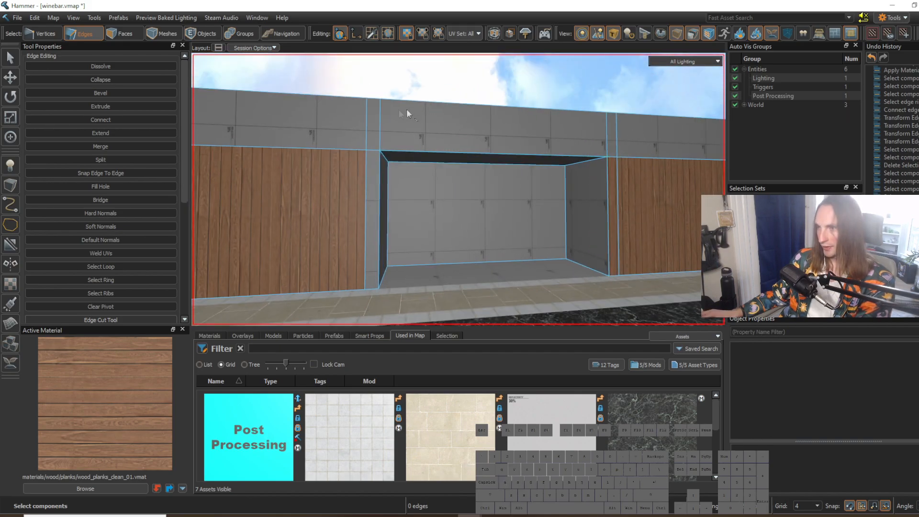
Step: Apply the inferno_brick_01 material to the upper wall face above the wood panelling, beside the recess
click(334, 123)
click(115, 487)
text(brick)
scroll(561, 307, down, 10)
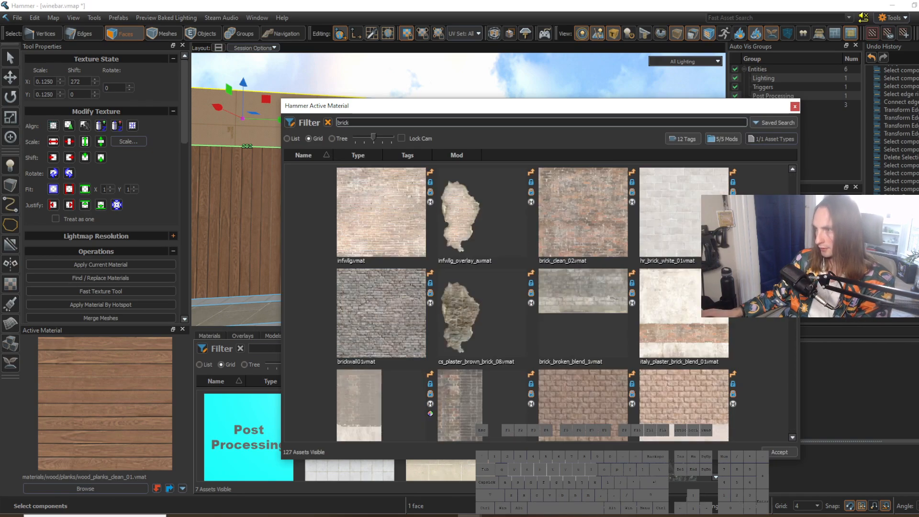
scroll(562, 306, down, 8)
drag(794, 422, 798, 266)
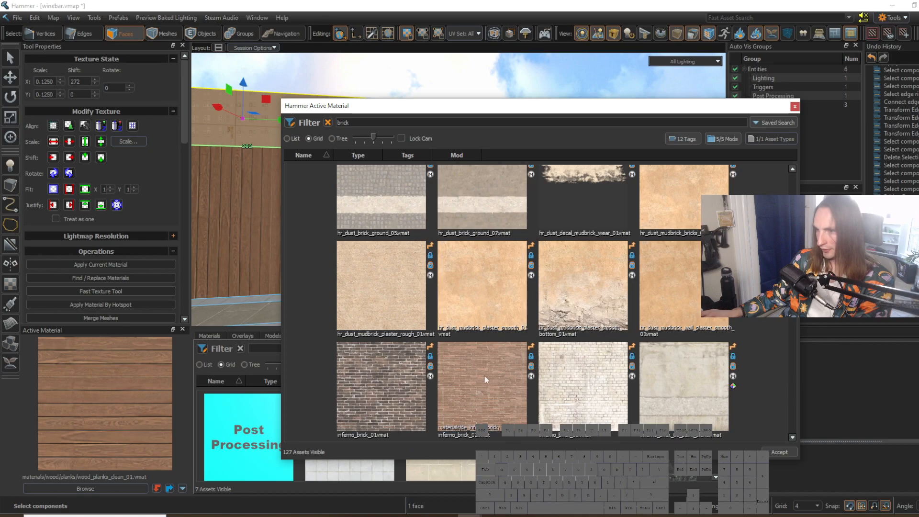
double_click(403, 383)
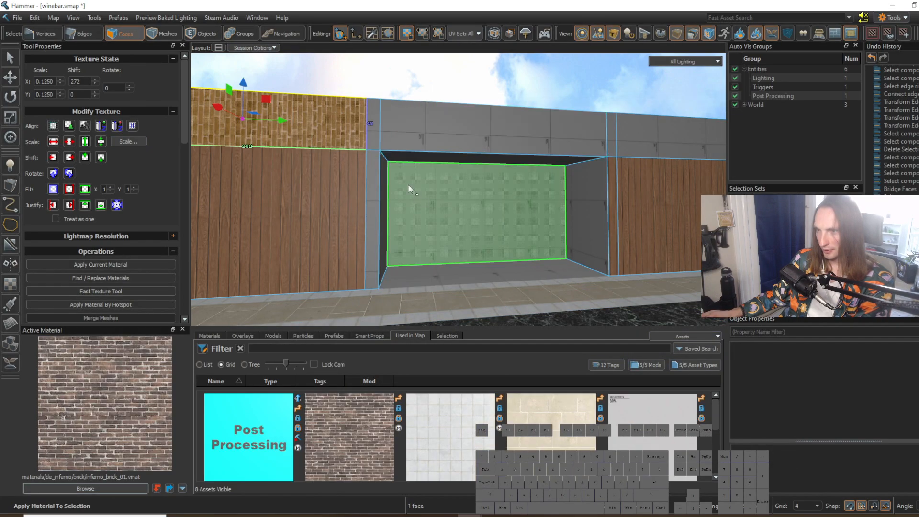
click(110, 488)
scroll(574, 293, down, 20)
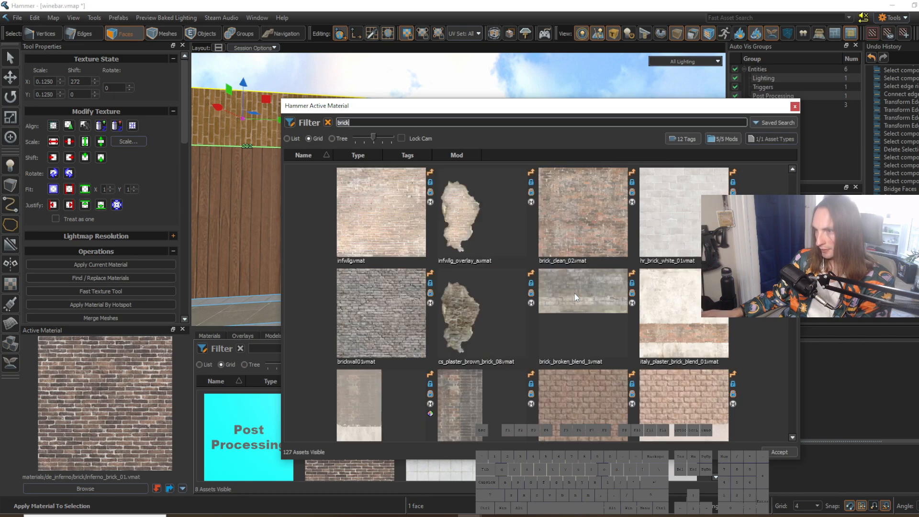
click(795, 107)
Step: Sample the inferno_stone_wall_03 material from the upper wall in the de_mission map and return to the winebar map
right_drag(355, 256, 371, 213)
key(ctrl+Tab)
shift+right_click(424, 191)
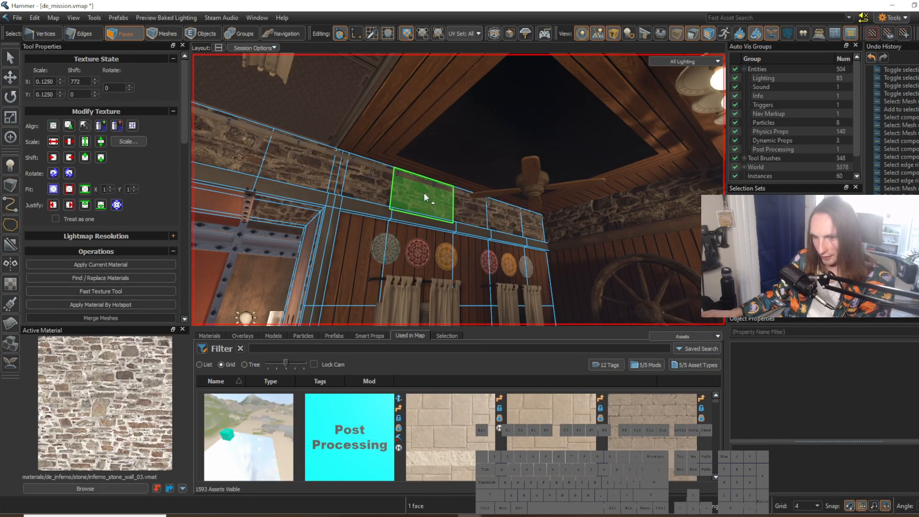
key(ctrl+Tab)
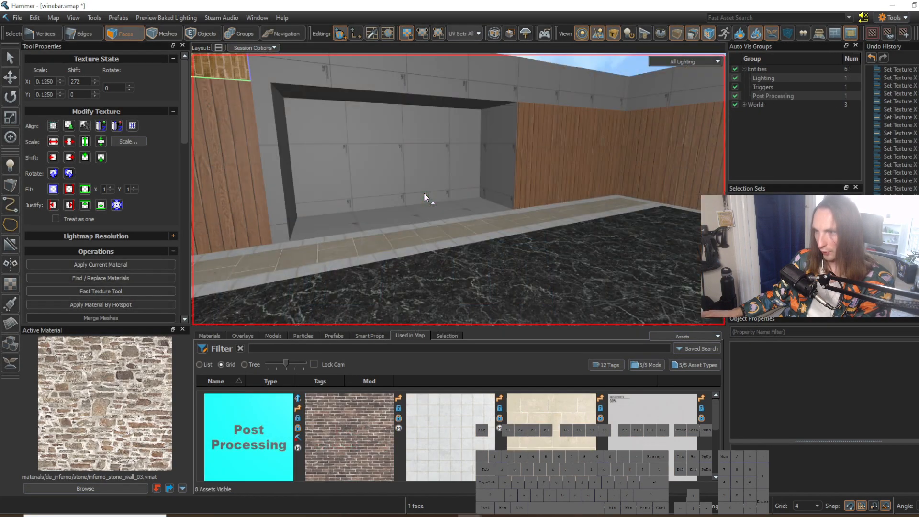
Step: Search the material library for "inferno stone" and browse the stone wall variants
click(86, 488)
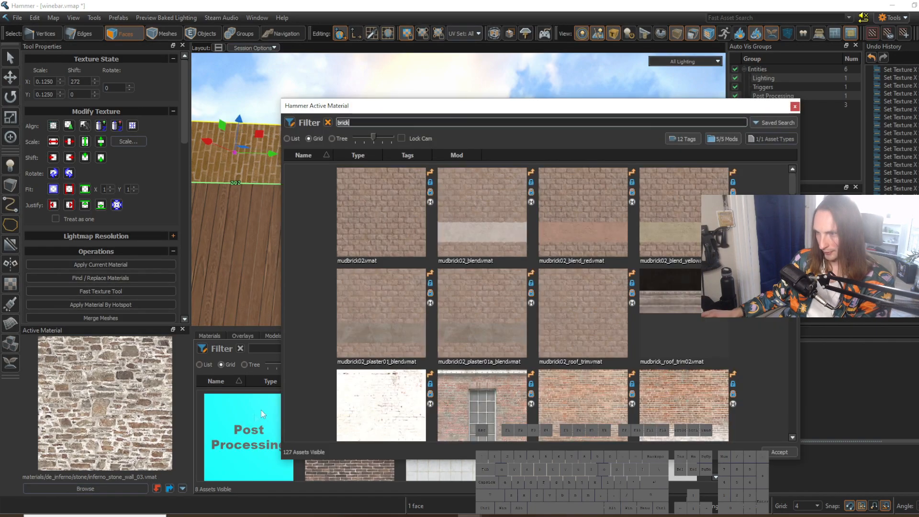
text(inferno stone)
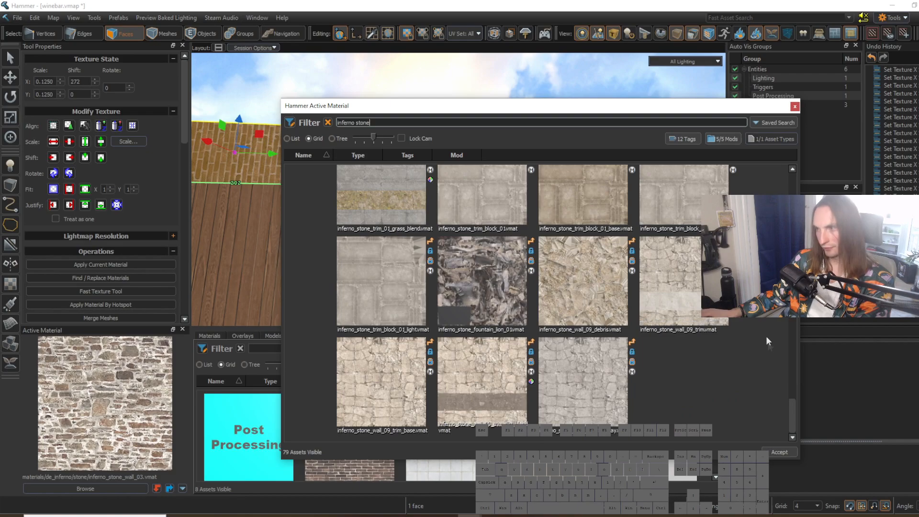
drag(789, 410, 796, 326)
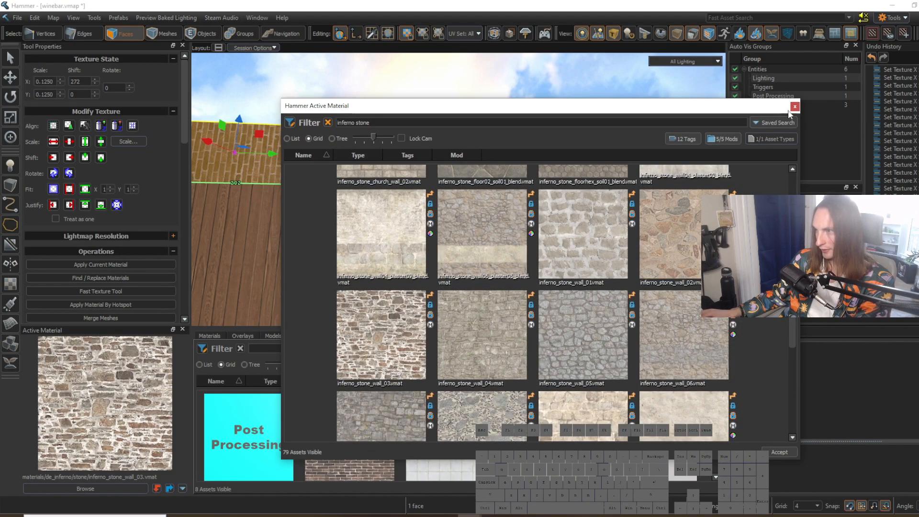
click(794, 107)
Step: Apply inferno_stone_wall_03 to the upper wall faces above the panelling and recess, then realign the texture on them
key(s)
mouse_move(498, 249)
right_down()
mouse_move(460, 282)
mouse_move(493, 239)
right_up()
key(w)
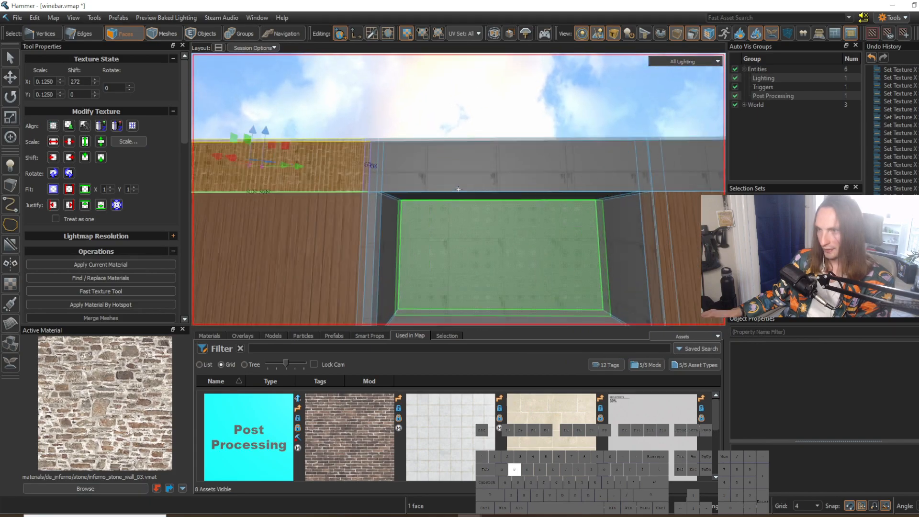
shift+click(371, 175)
shift+click(549, 173)
key(d)
right_drag(549, 173, 569, 174)
shift+drag(522, 172, 644, 185)
key(w)
right_drag(644, 185, 684, 186)
shift+drag(569, 188, 577, 189)
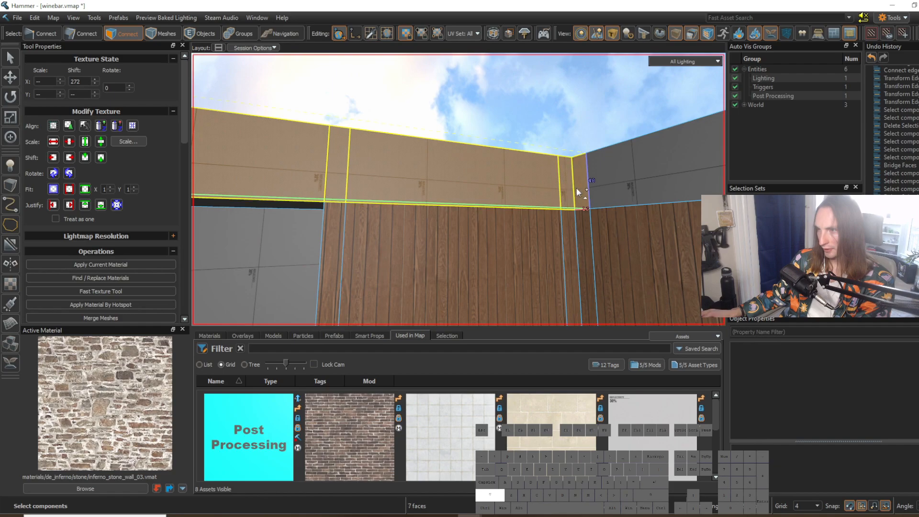
shift+click(602, 185)
key(shift+t)
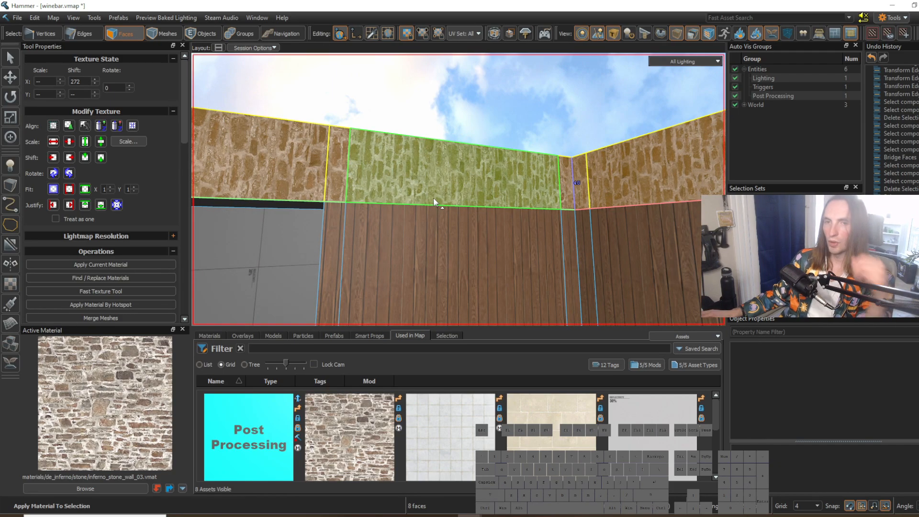
click(51, 128)
Step: Clear the face selection, look over the stone-topped walls and compare the room with the restaurant reference screenshot
right_drag(457, 222, 459, 190)
key(Escape)
key(s)
key(w)
key(2)
right_drag(409, 234, 459, 190)
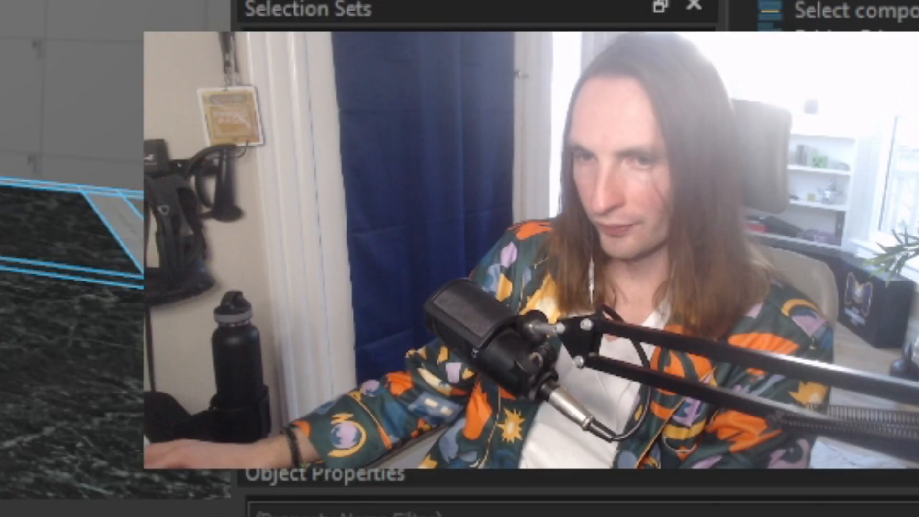
right_drag(459, 190, 458, 190)
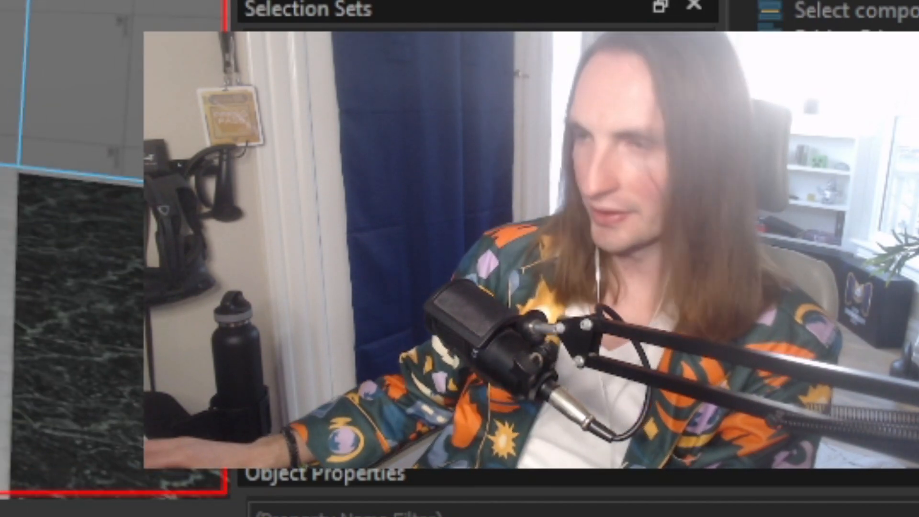
key(a)
key(a)
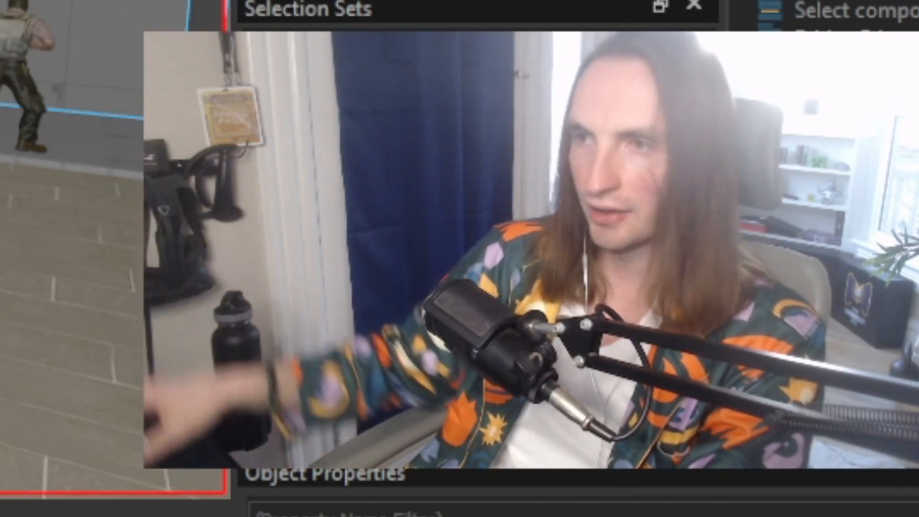
right_drag(96, 258, 29, 222)
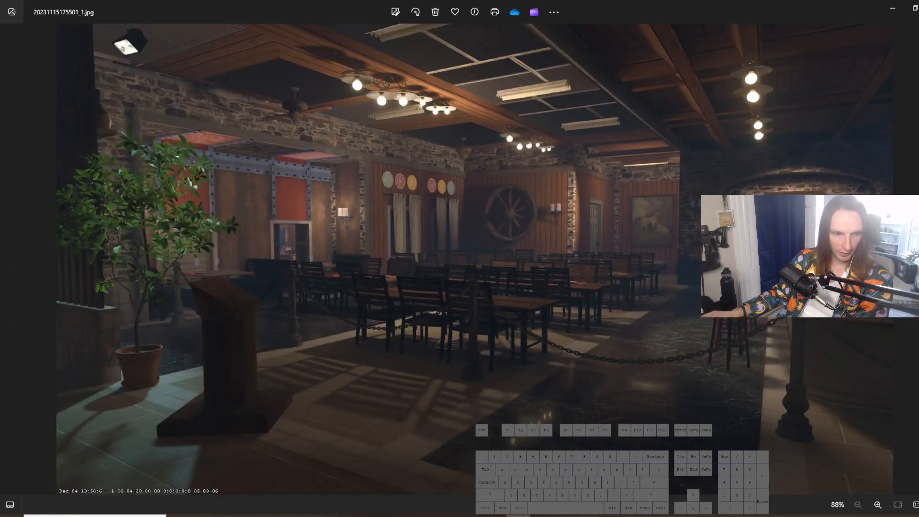
click(893, 8)
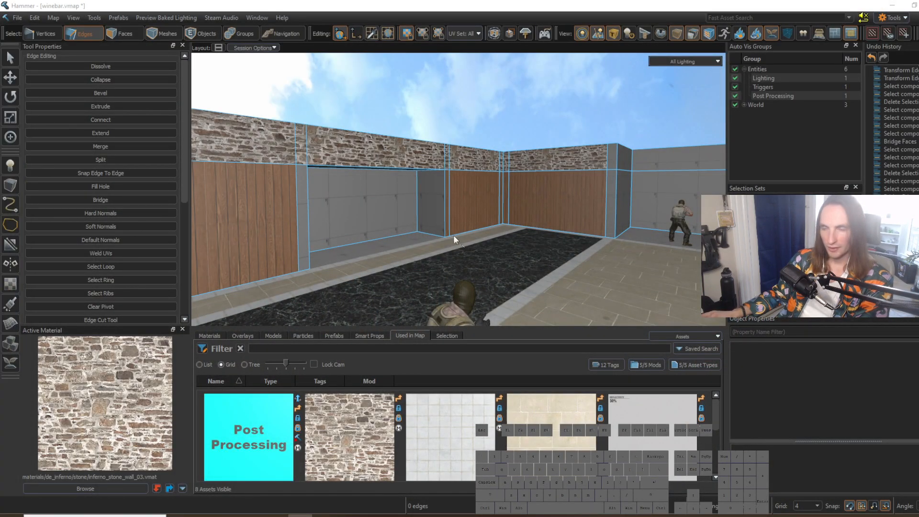
Step: Try to select the ring of horizontal edges running across the recess's back wall and ceiling
right_drag(455, 240, 459, 189)
key(w)
key(d)
right_drag(492, 219, 459, 190)
key(2)
click(401, 251)
right_drag(401, 250, 465, 232)
key(w)
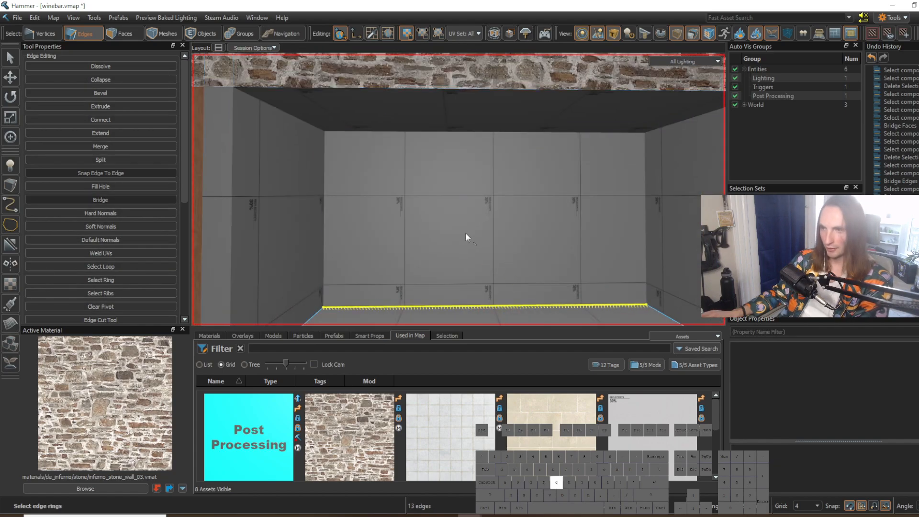
key(g)
key(s)
right_drag(458, 189, 470, 174)
key(w)
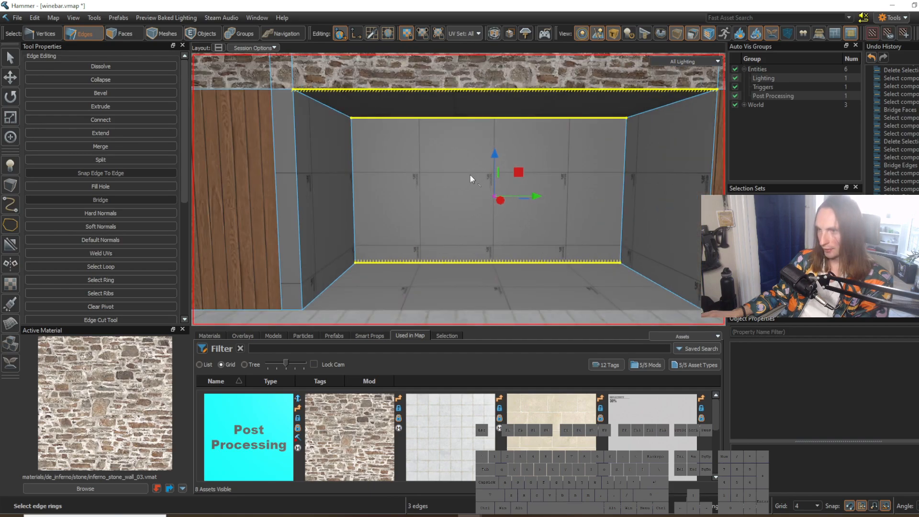
Step: Insert an edge loop across the recess's back wall and ceiling, and slide it toward the left side wall
click(428, 119)
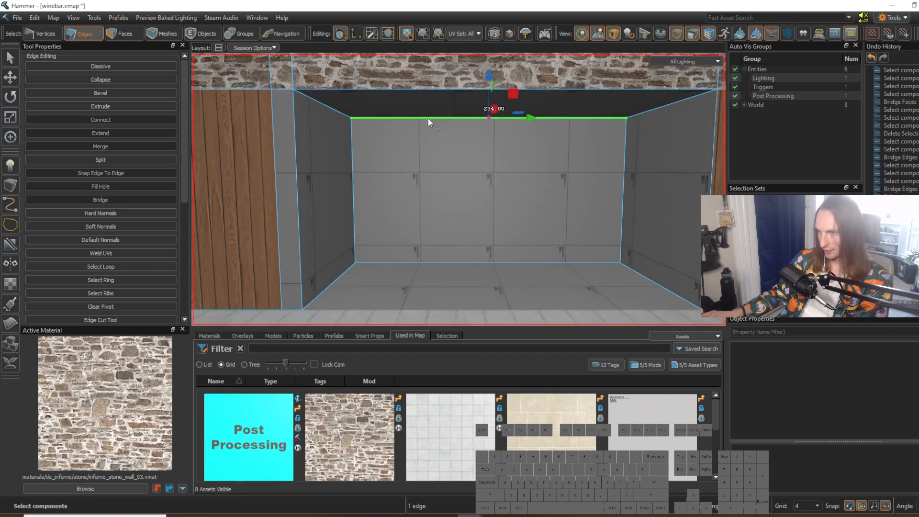
key(g)
key(v)
drag(522, 194, 380, 206)
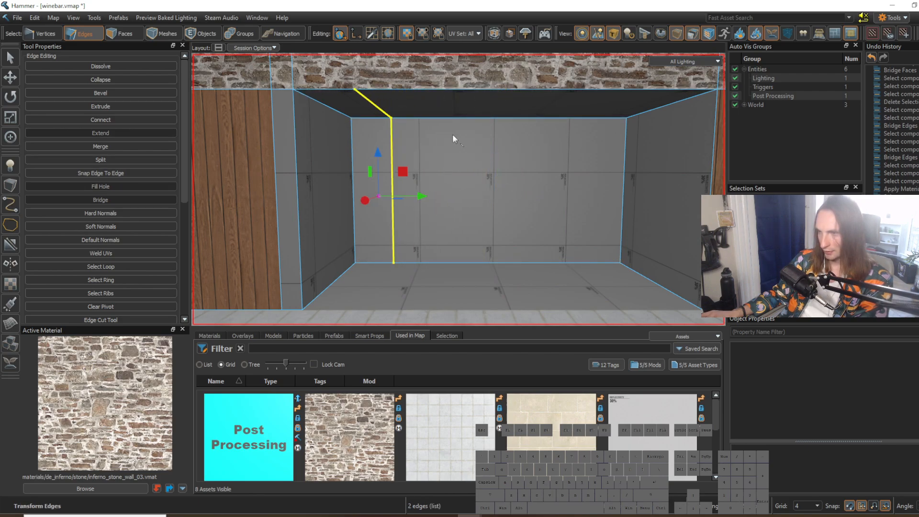
Step: Bevel the new loop into two and adjust their spacing along the left half of the recess's back wall
key(ctrl+b)
key(Escape)
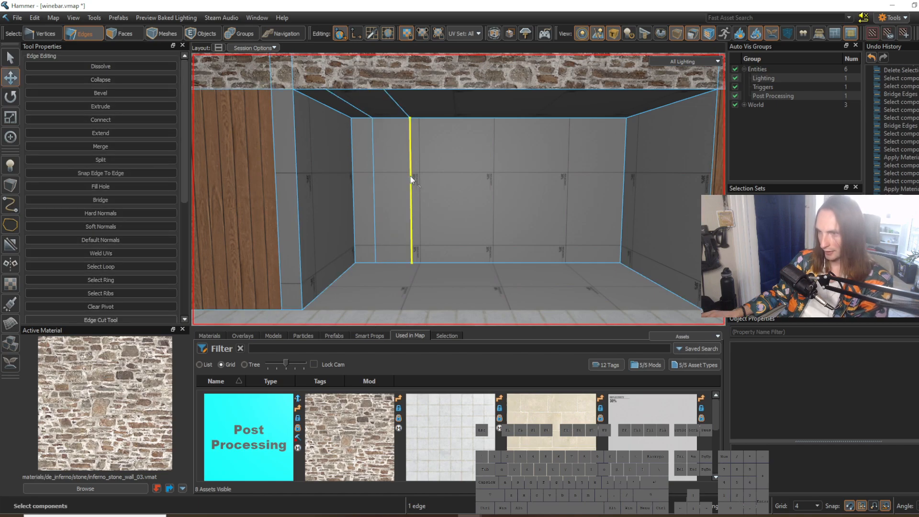
double_click(410, 130)
drag(444, 196, 405, 196)
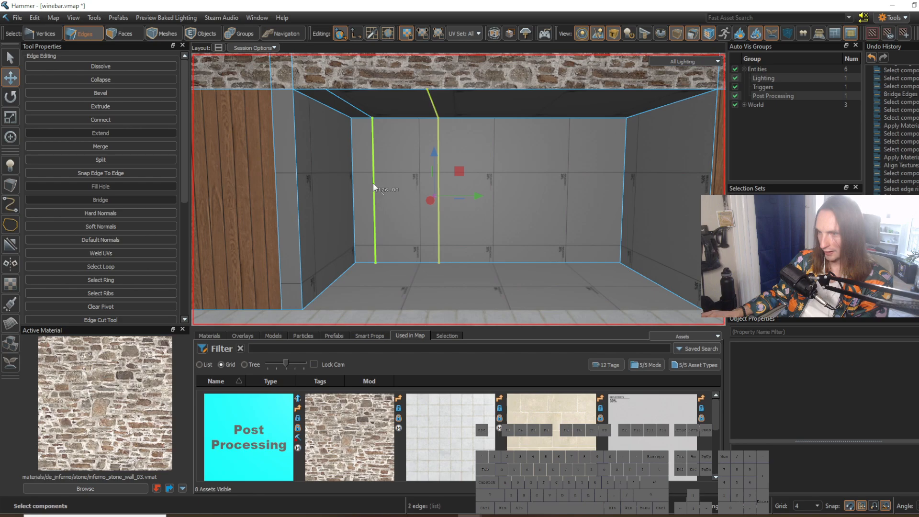
double_click(438, 207)
drag(436, 206, 392, 196)
click(400, 199)
Step: Insert an edge loop through the remaining wide section of the recess's back wall and ceiling, and bevel it into two
key(w)
right_drag(447, 211, 455, 152)
key(d)
key(s)
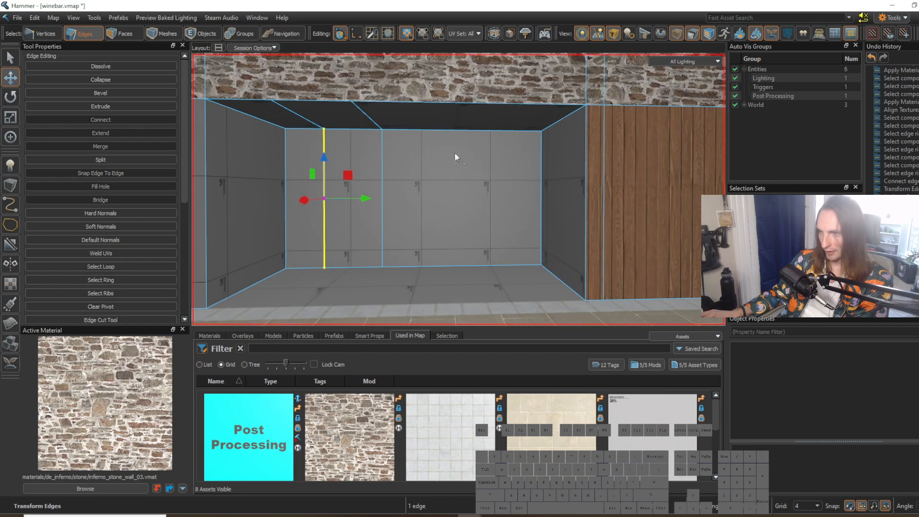
click(465, 131)
key(g)
key(v)
drag(507, 205, 524, 204)
key(f)
key(Return)
Step: Space out the two new loops, moving one toward the back wall's middle and the other toward the right side wall
click(462, 192)
drag(462, 194, 453, 204)
key(ctrl+z)
double_click(465, 118)
drag(463, 202, 452, 207)
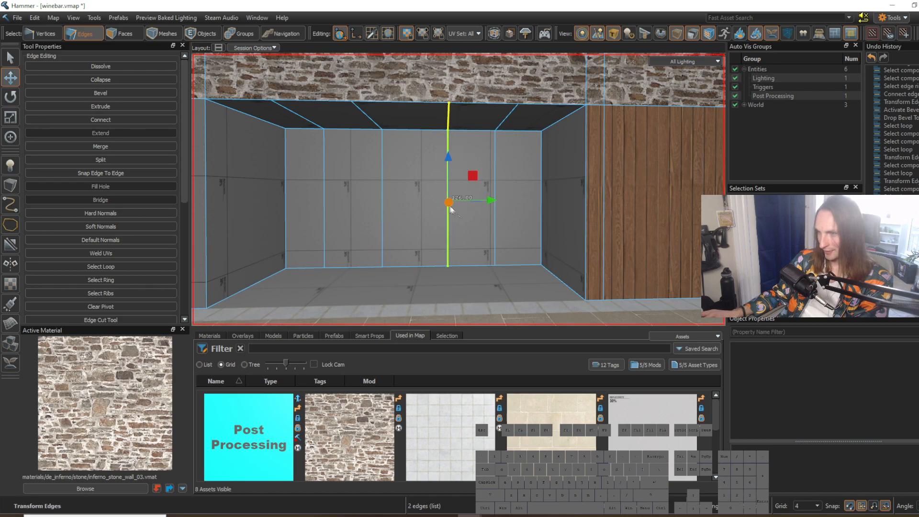
double_click(498, 214)
drag(539, 202, 549, 202)
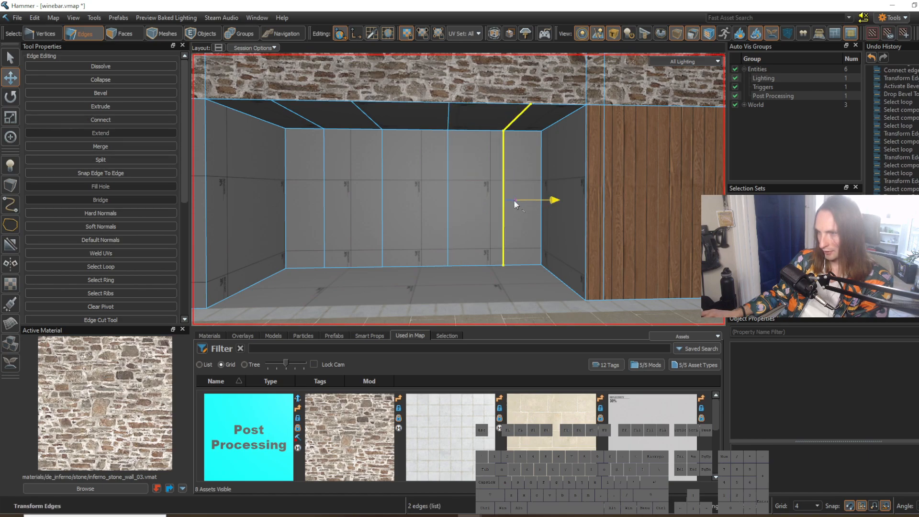
Step: Select the ring of vertical edges running around the recess's walls
key(a)
key(w)
right_drag(459, 189, 478, 210)
key(s)
click(478, 200)
key(w)
click(491, 199)
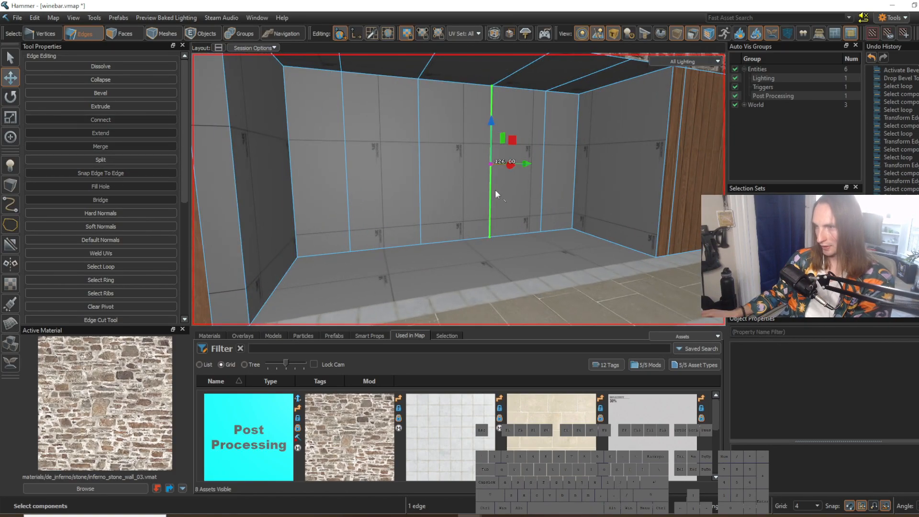
key(g)
key(s)
right_drag(495, 189, 459, 190)
key(w)
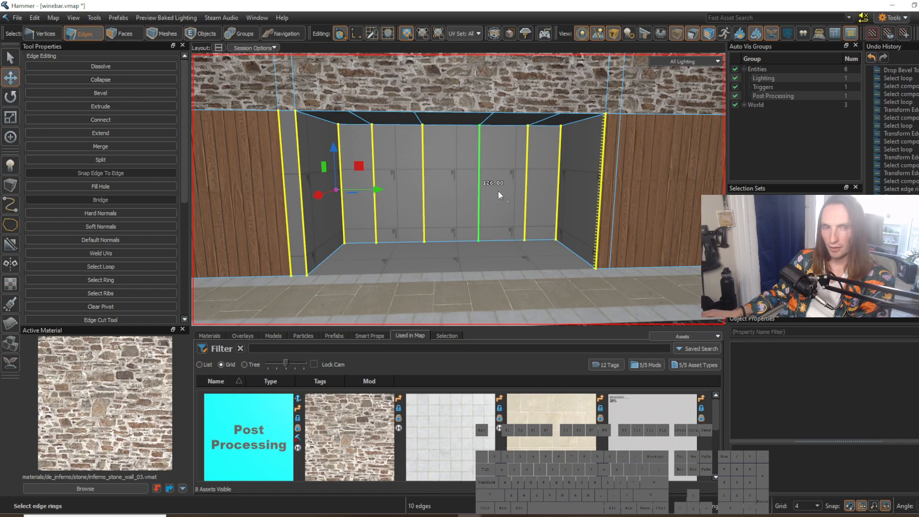
Step: Select all interior faces of the recess, including back, sides, ceiling and floor, and extract them from the wall mesh
right_drag(468, 201, 458, 190)
key(w)
key(3)
key(shift+s)
mouse_move(335, 137)
mouse_down()
mouse_move(343, 120)
mouse_move(654, 114)
mouse_move(678, 167)
mouse_up()
drag(644, 195, 384, 203)
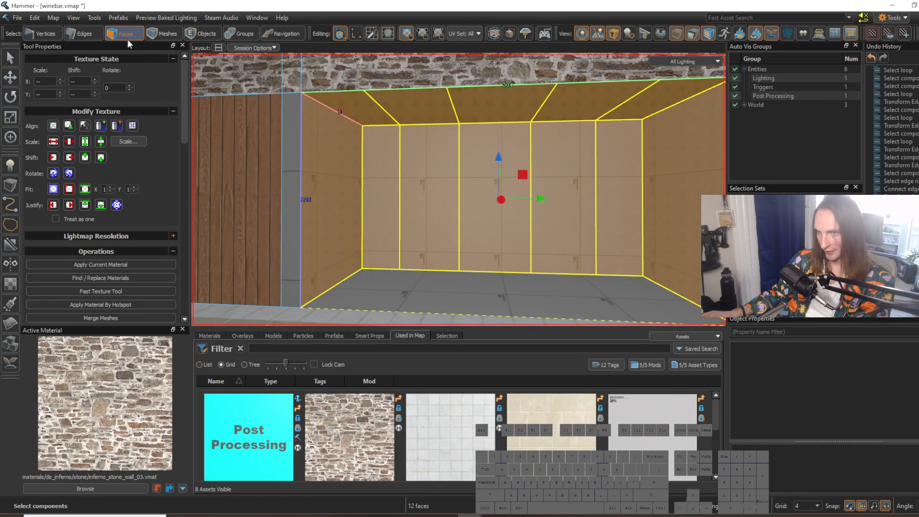
key(a)
right_drag(430, 171, 430, 171)
shift+click(507, 237)
right_drag(509, 236, 509, 236)
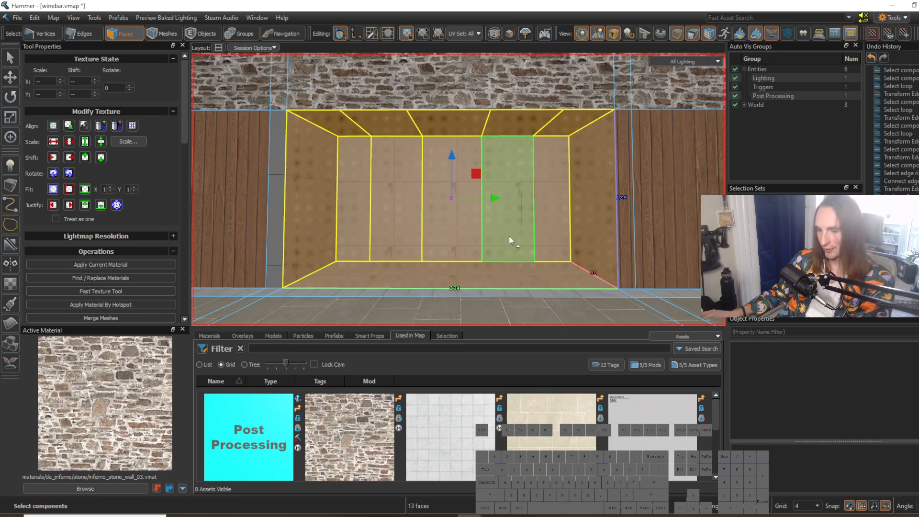
key(alt+n)
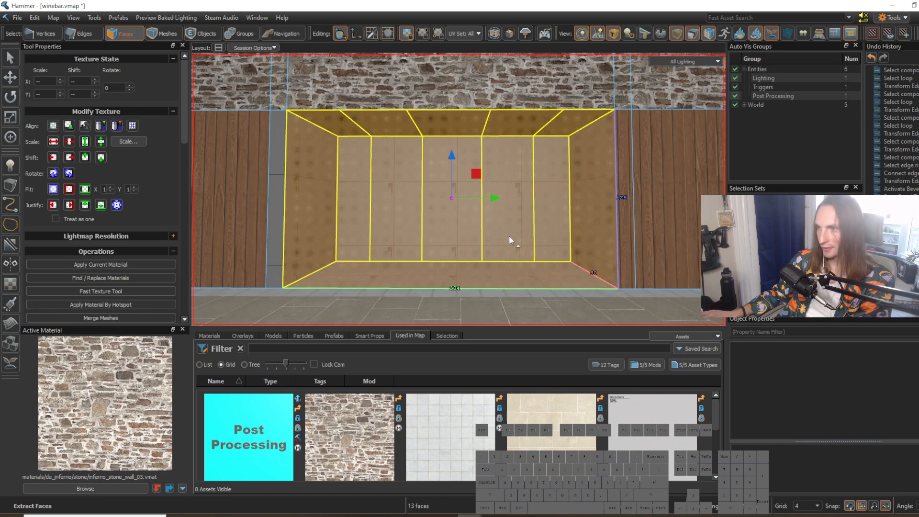
Step: Insert an edge loop running up the extracted recess's side walls and across its ceiling, parallel to the opening
click(599, 236)
right_drag(600, 237, 599, 237)
key(w)
right_drag(458, 189, 458, 189)
key(d)
right_drag(551, 232, 458, 190)
key(2)
click(371, 130)
key(w)
right_drag(402, 160, 459, 189)
right_drag(401, 159, 458, 190)
key(g)
key(v)
Step: Slide the new loop forward to just behind the recess's front opening and check its placement
key(s)
key(d)
drag(414, 198, 369, 209)
right_drag(369, 209, 458, 189)
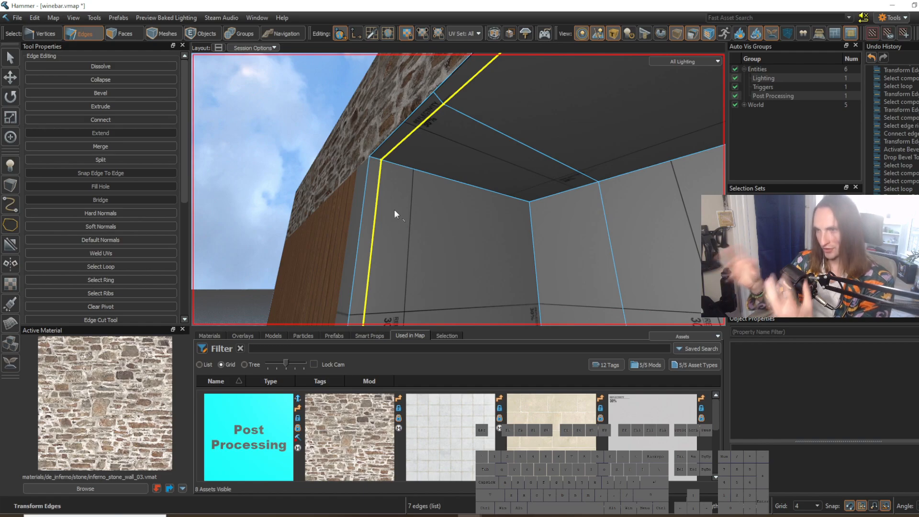
right_drag(417, 226, 398, 225)
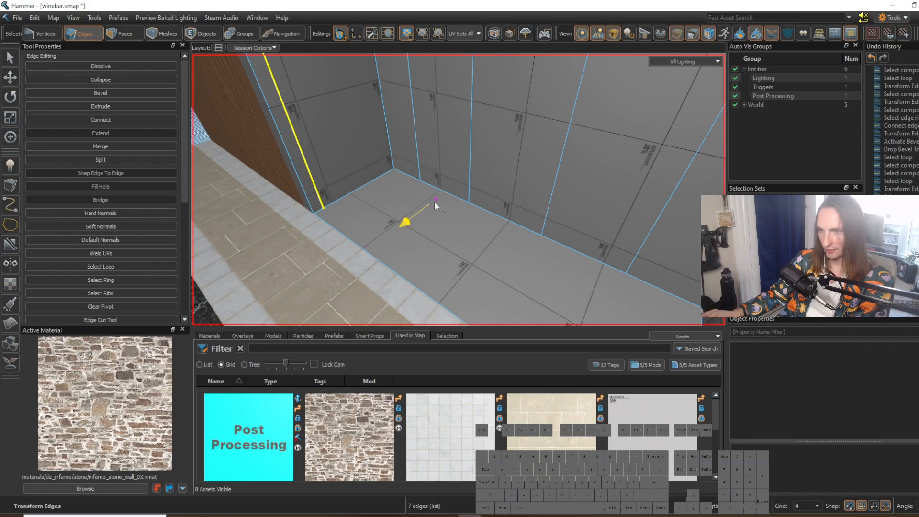
mouse_move(435, 201)
right_down()
mouse_move(459, 190)
mouse_move(429, 205)
right_up()
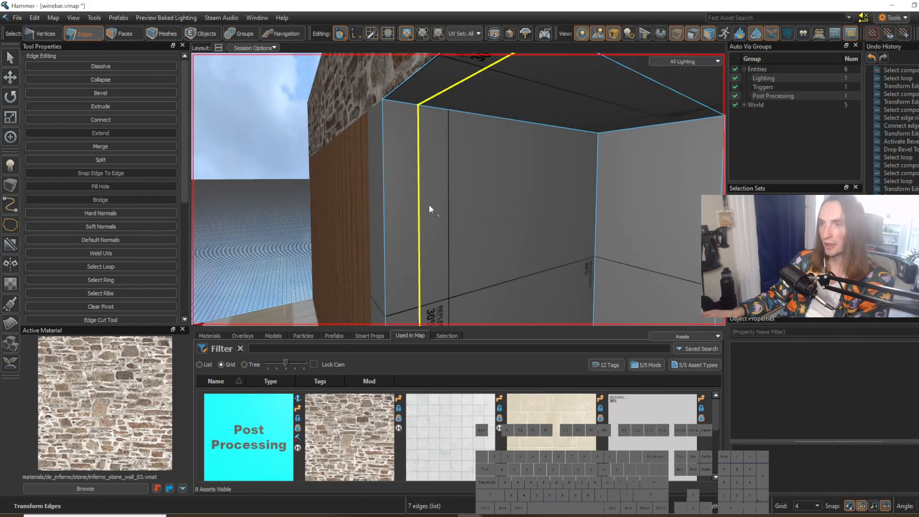
right_drag(429, 204, 458, 189)
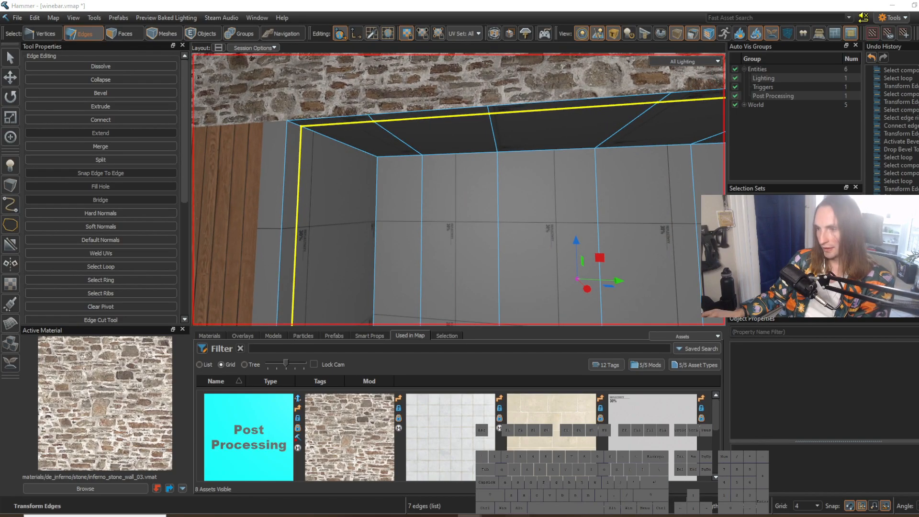
Step: Switch to the reference screenshot and examine the concrete frame and metal beams around the recess up close
click(518, 516)
scroll(143, 130, up, 6)
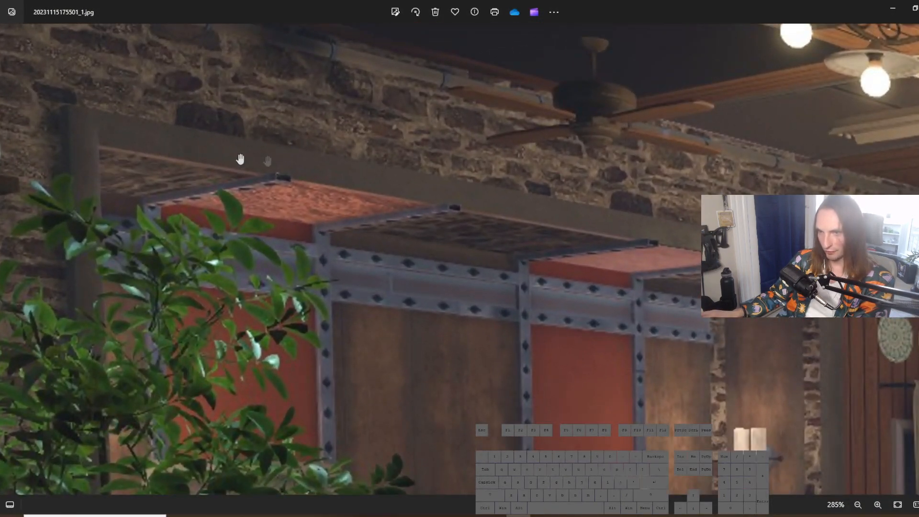
scroll(409, 200, down, 5)
scroll(410, 199, up, 1)
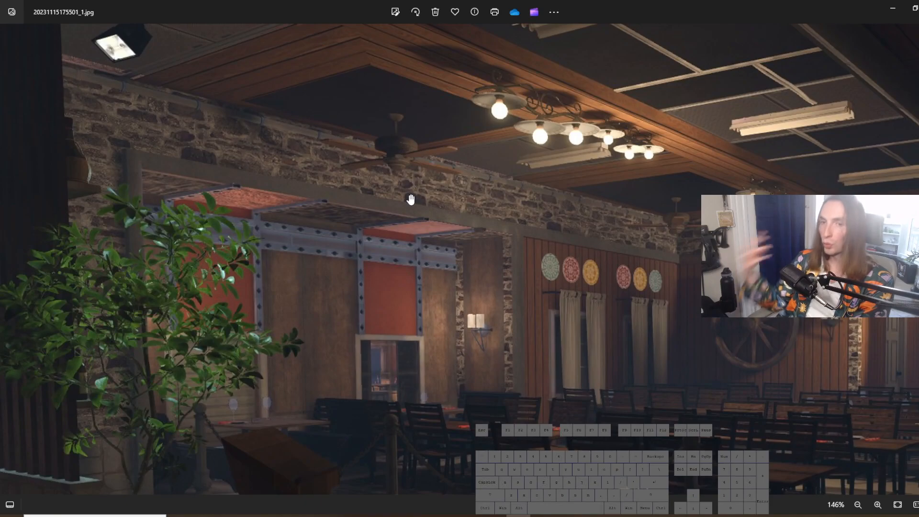
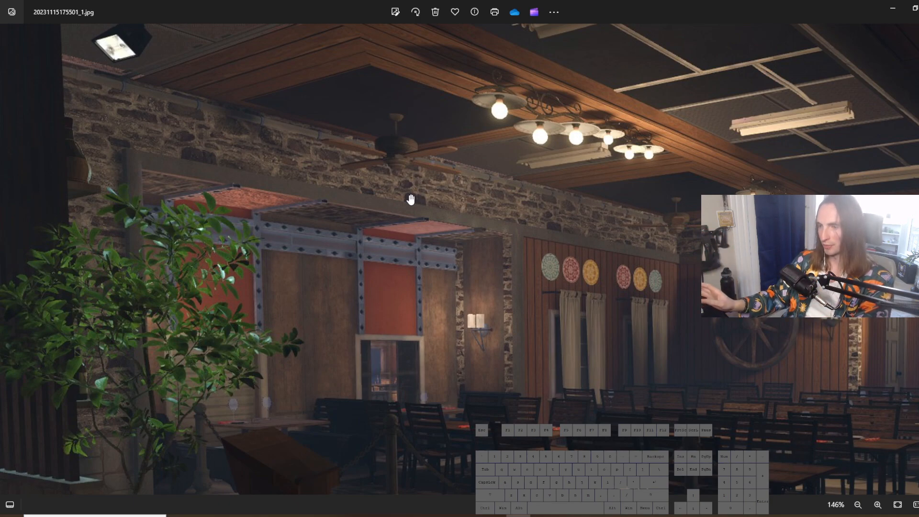
Step: Study the stone corner, panels and metal beams of the recess in the reference, view the whole room, and return to Hammer
scroll(504, 313, up, 3)
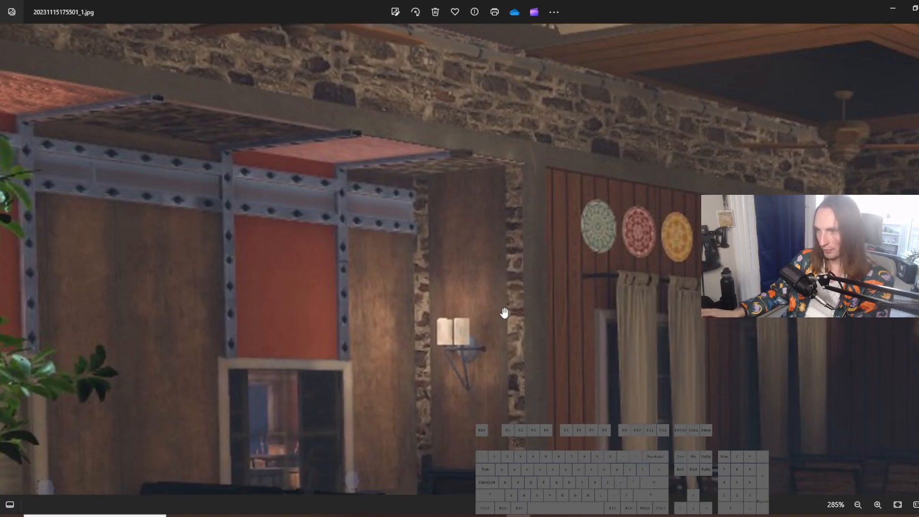
scroll(484, 205, up, 3)
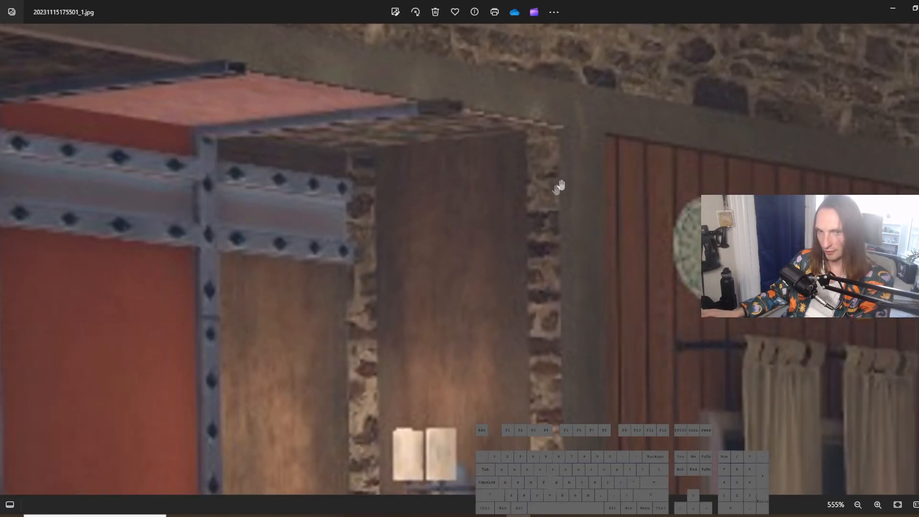
scroll(534, 274, down, 6)
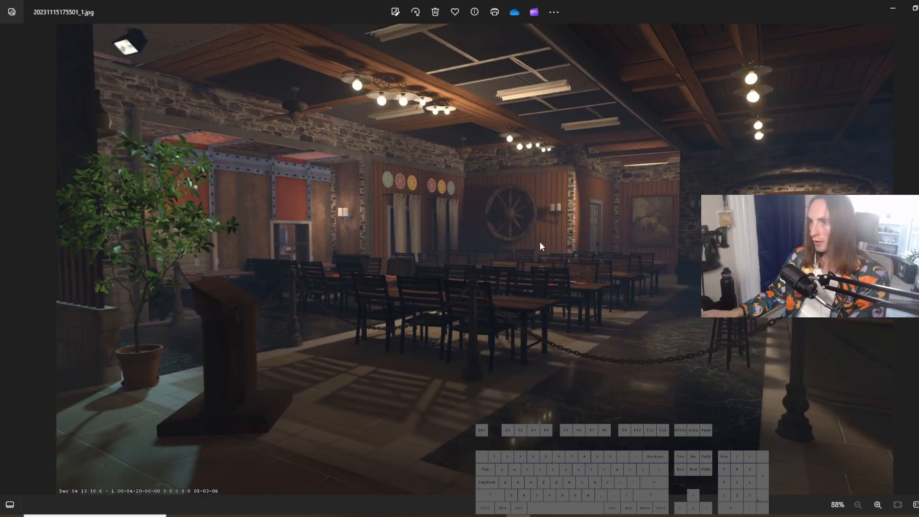
scroll(505, 415, up, 2)
scroll(515, 354, down, 2)
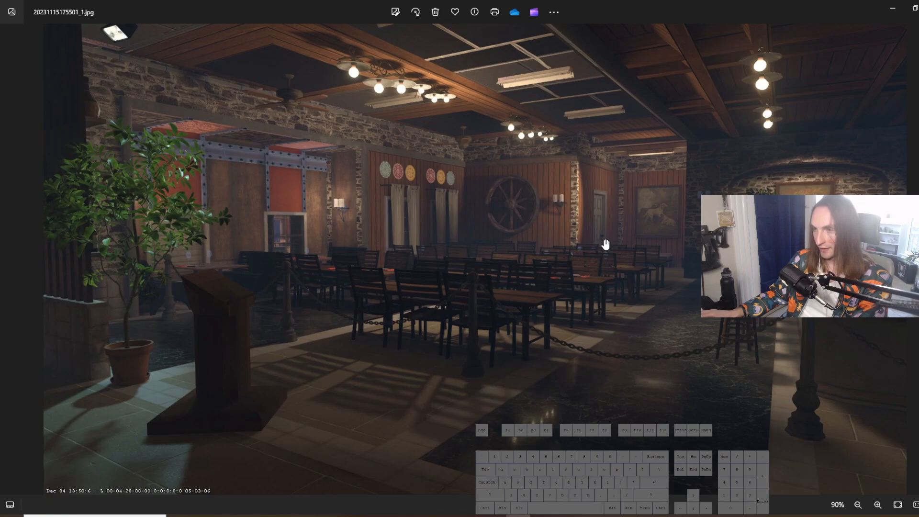
scroll(606, 245, down, 1)
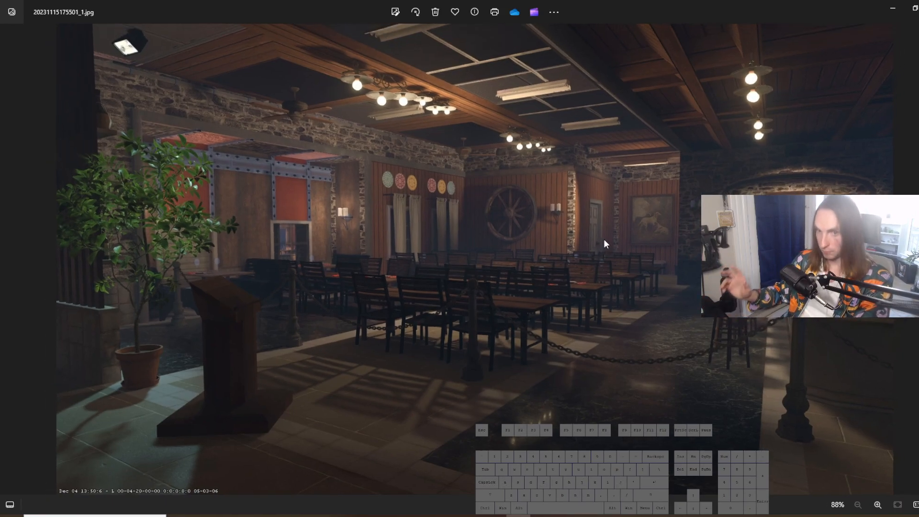
click(893, 7)
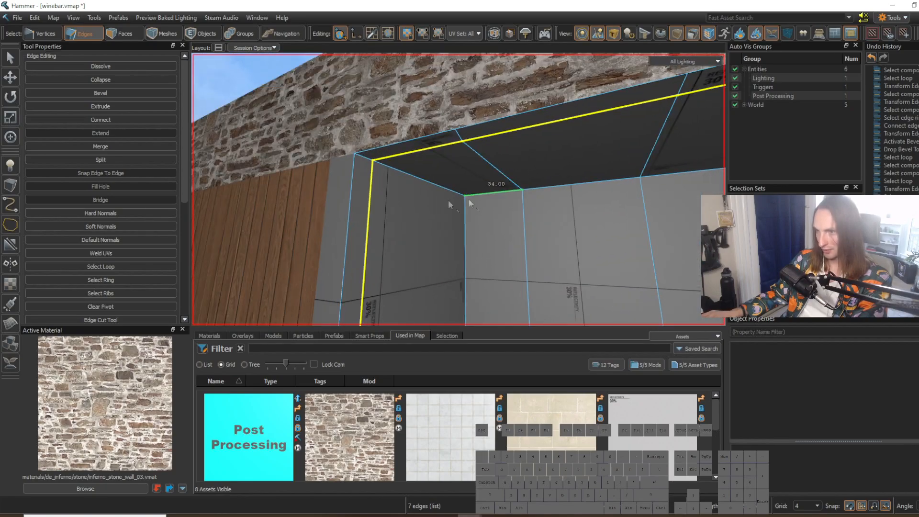
Step: Insert another edge loop beside the recess's front opening and slide it slightly into place
right_drag(358, 147, 458, 189)
click(326, 193)
key(w)
key(5)
key(2)
key(g)
key(s)
key(v)
key(s)
drag(527, 109, 527, 122)
right_drag(527, 122, 458, 189)
Step: Set the grid to 2 and move the vertex on the ceiling's front edge sideways toward its division line
key(w)
right_drag(383, 143, 459, 189)
key(d)
click(396, 177)
key(s)
right_drag(396, 176, 459, 190)
key(w)
key(s)
key(3)
click(420, 170)
key(1)
click(392, 145)
key(t)
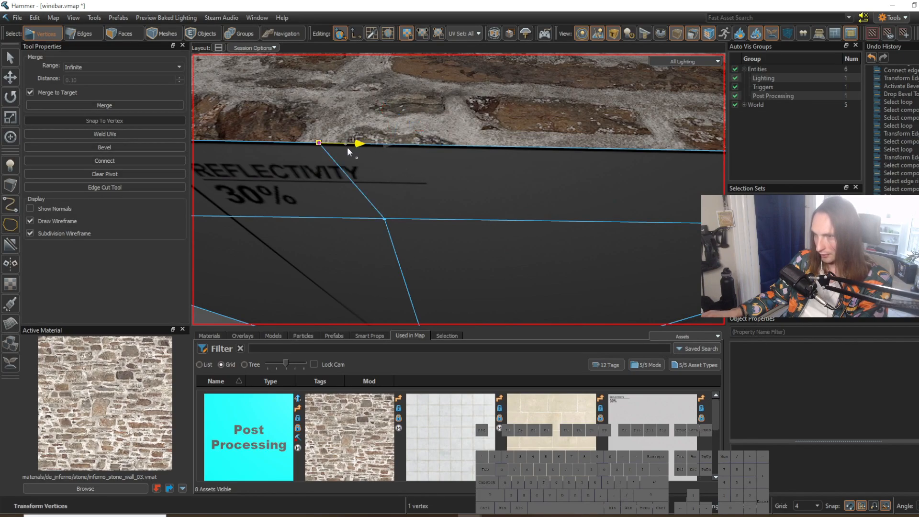
key(bracketleft)
drag(348, 150, 359, 151)
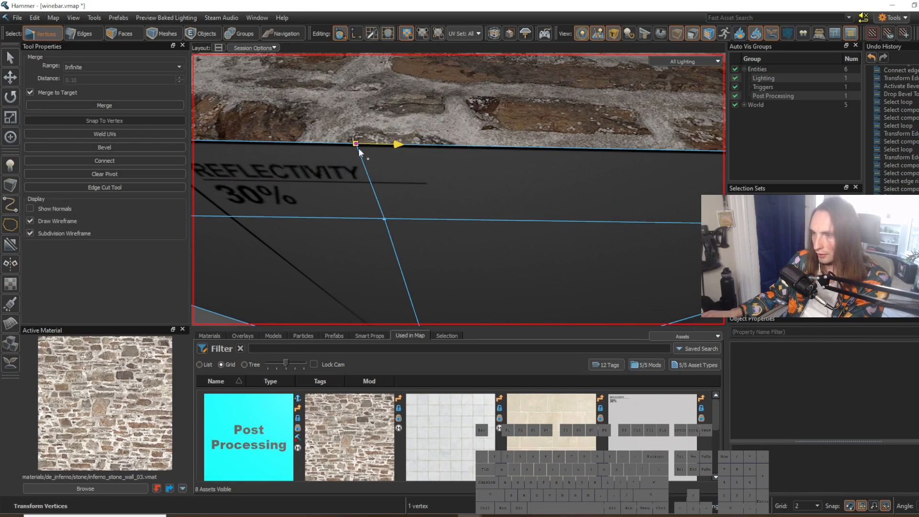
Step: Shift the ceiling's front-edge vertex and the loop vertex behind it sideways until both line up with the division line
right_drag(410, 192, 430, 205)
key(a)
key(w)
key(s)
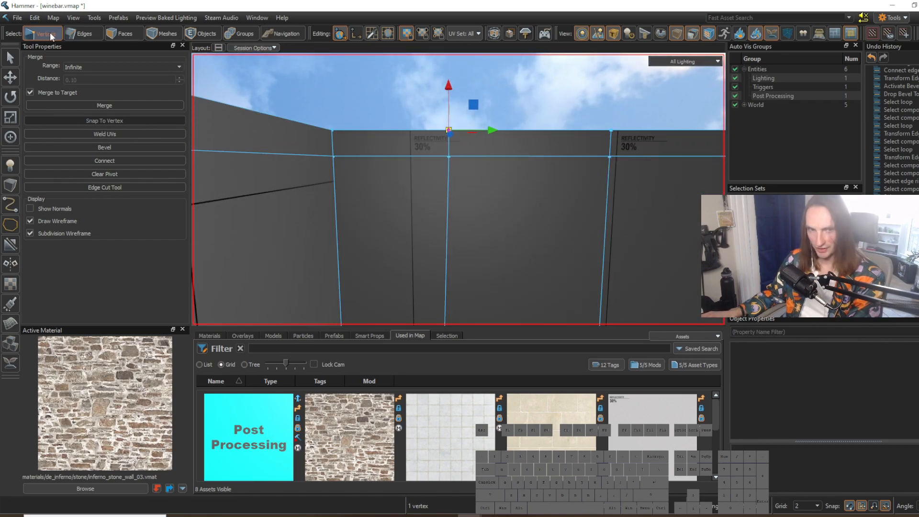
drag(482, 134, 438, 130)
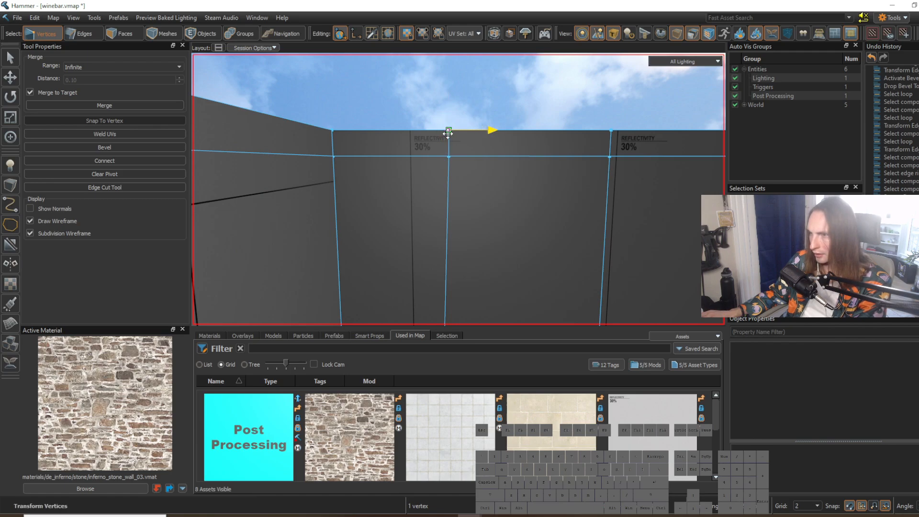
click(449, 155)
drag(449, 156, 444, 157)
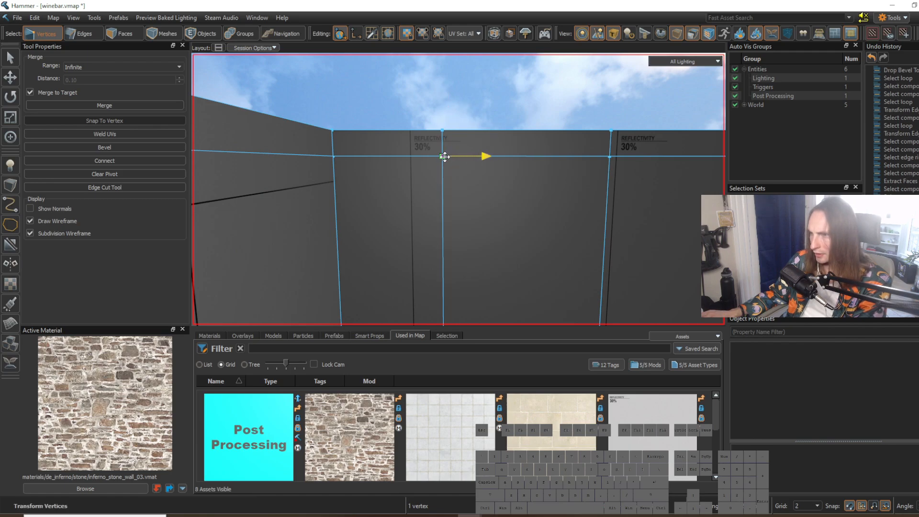
Step: Insert a horizontal edge loop around the recess's back and side walls and lower it toward the floor
right_drag(454, 166, 458, 190)
key(w)
key(s)
key(d)
key(3)
click(512, 223)
mouse_move(512, 223)
right_down()
mouse_move(458, 190)
mouse_move(510, 227)
right_up()
key(d)
key(a)
key(w)
key(s)
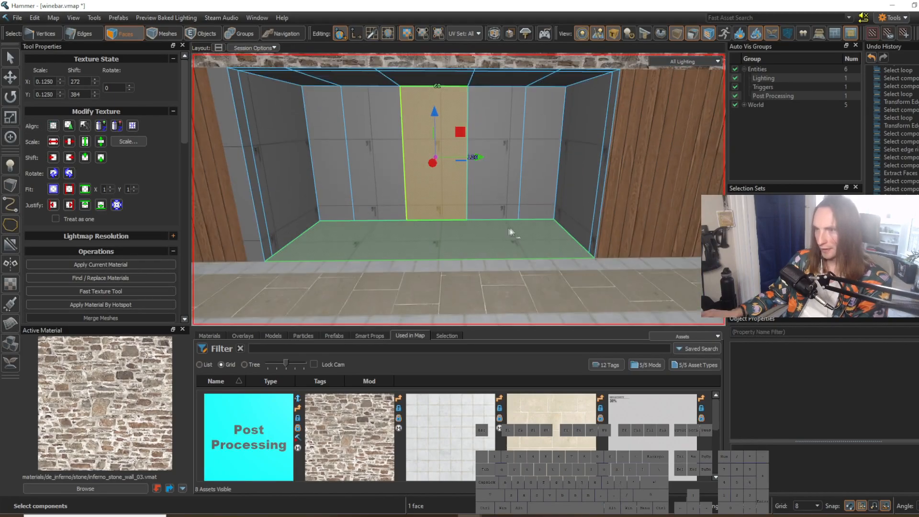
key(2)
click(404, 186)
key(g)
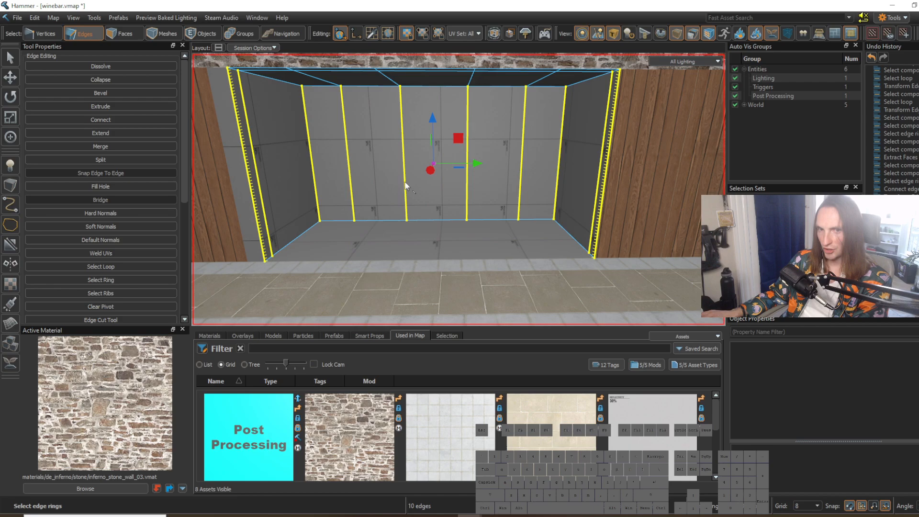
key(v)
drag(433, 154, 433, 198)
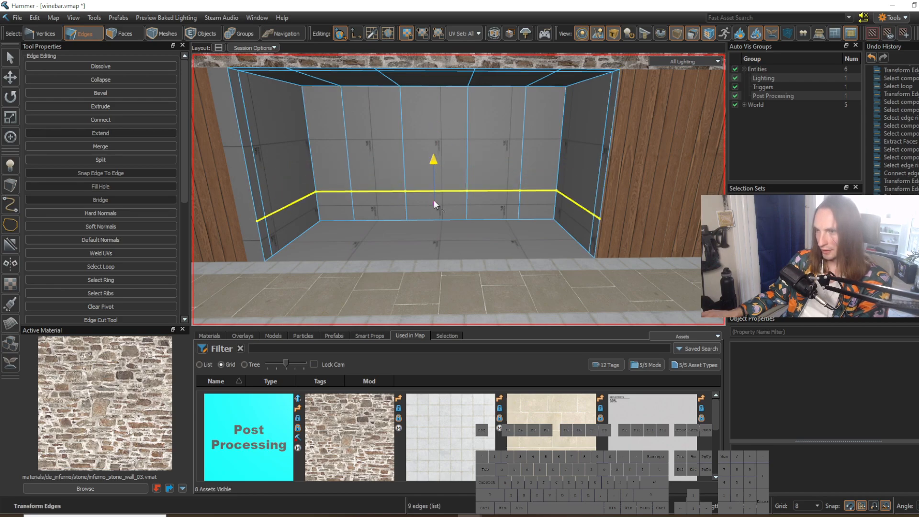
Step: Move the nearby player model from the tiled floor into the recess as a scale reference
key(a)
mouse_move(433, 206)
right_down()
mouse_move(459, 190)
mouse_move(433, 205)
right_up()
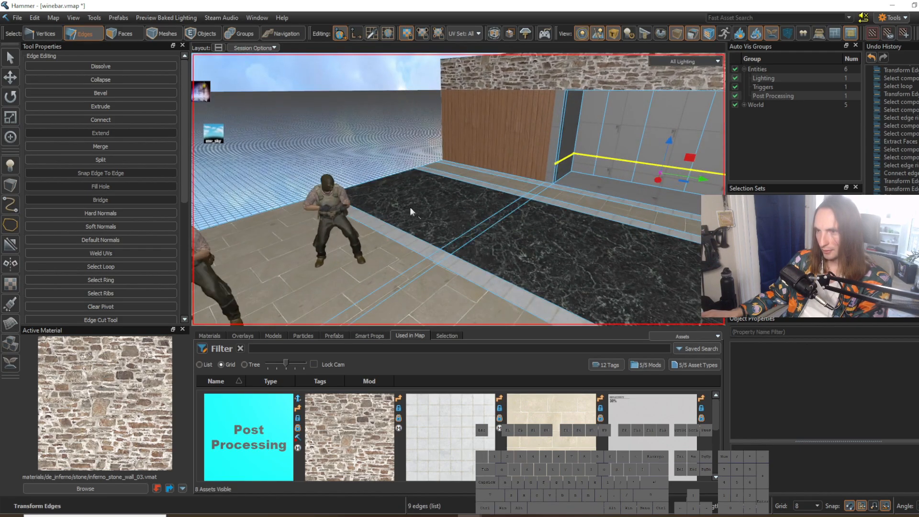
key(5)
click(332, 210)
drag(335, 293, 612, 185)
mouse_move(612, 186)
right_down()
mouse_move(636, 186)
mouse_move(612, 185)
right_up()
Step: Select the horizontal edge loop around the recess walls and lower it slightly relative to the player model
key(d)
key(3)
key(w)
right_drag(476, 194, 458, 190)
key(2)
double_click(430, 210)
key(s)
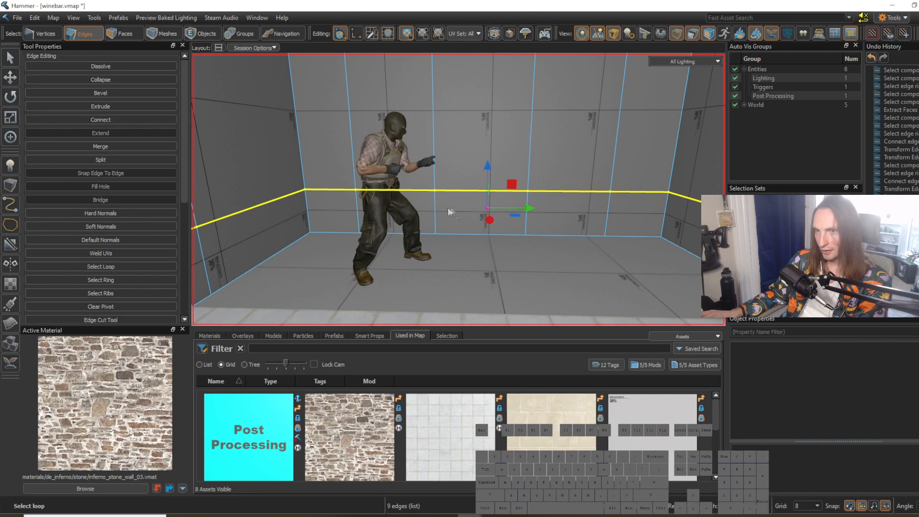
drag(488, 203, 489, 214)
right_drag(488, 214, 458, 189)
Step: Insert a second horizontal edge loop around the recess walls and position it just above the player model's head
key(w)
key(s)
click(437, 143)
key(g)
key(v)
drag(488, 111, 486, 140)
right_drag(518, 126, 517, 126)
key(s)
key(w)
drag(486, 154, 487, 146)
right_drag(487, 146, 487, 145)
key(s)
right_drag(458, 189, 458, 190)
key(w)
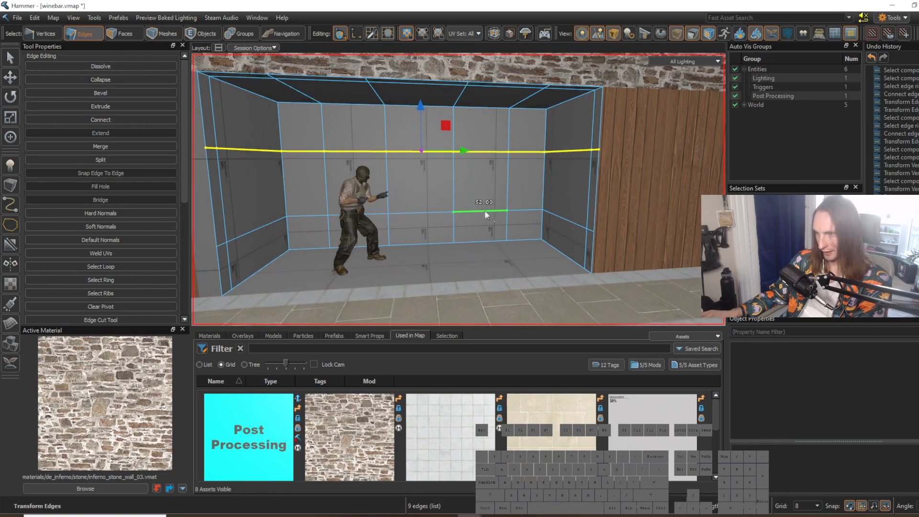
Step: Select the two middle-band faces on either side of the back wall's centre face to judge the window sizes
key(3)
click(376, 186)
shift+click(512, 183)
click(484, 205)
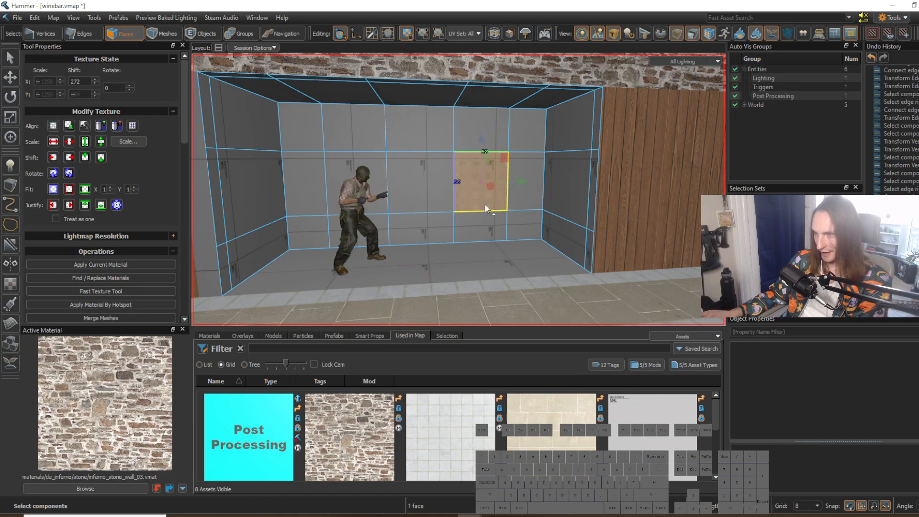
shift+click(354, 182)
right_drag(459, 189, 458, 189)
key(w)
key(s)
key(a)
key(w)
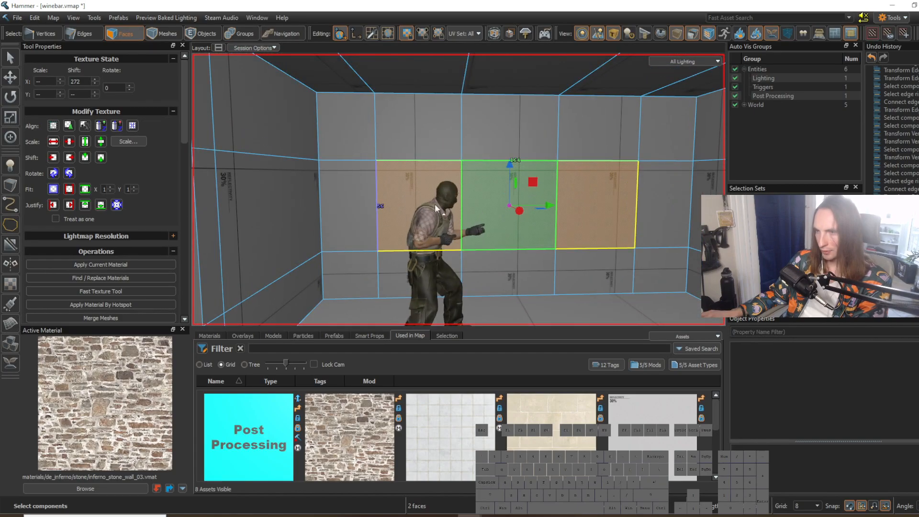
Step: Shift the leftmost vertical edge loop of the back wall and ceiling toward the left side wall
key(2)
double_click(377, 187)
right_drag(382, 191, 459, 189)
key(s)
key(a)
drag(466, 206, 451, 207)
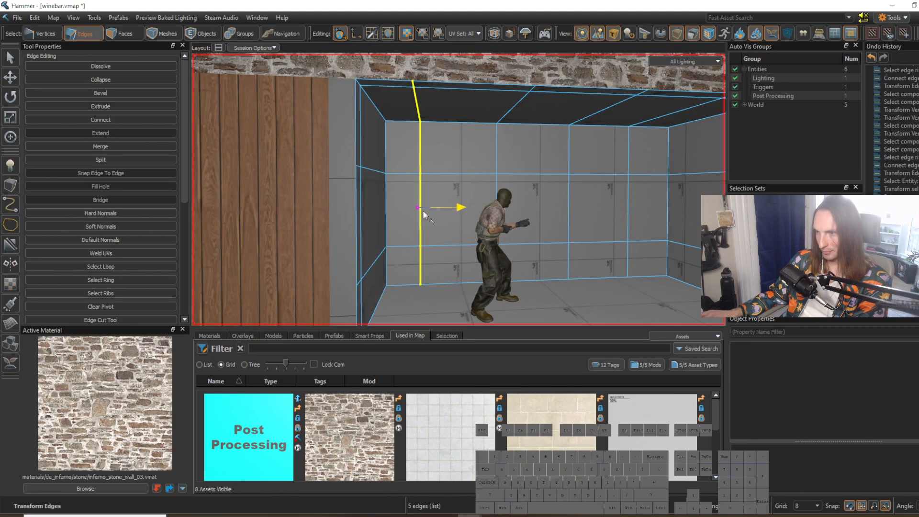
right_drag(434, 215, 458, 189)
Step: Shift the vertical edge loop between the centre and right panels to the left, widening the right panel
key(w)
key(d)
key(w)
double_click(420, 182)
key(a)
key(d)
drag(484, 206, 432, 208)
key(w)
key(d)
right_drag(432, 209, 459, 190)
Step: Select both widened panel faces flanking the back wall's centre panel and compare them with the player model
key(3)
click(464, 210)
key(a)
shift+click(361, 193)
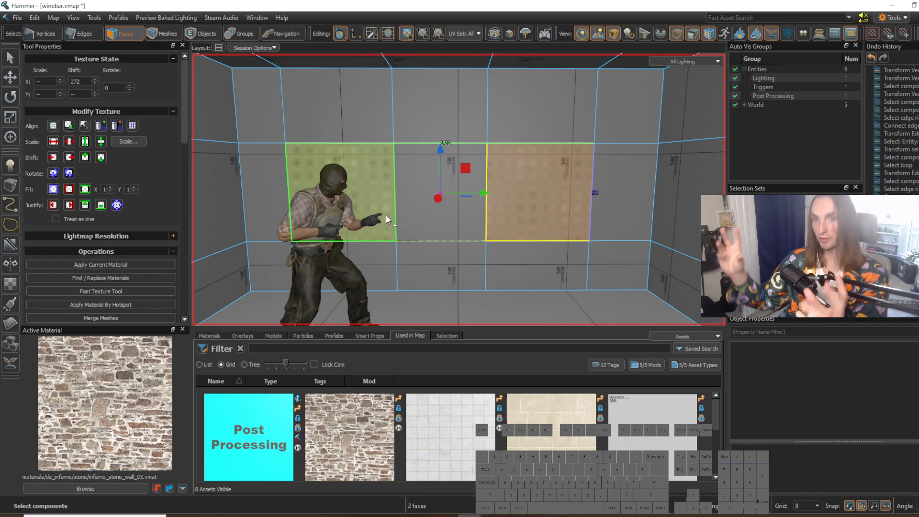
right_drag(519, 261, 458, 189)
key(w)
key(s)
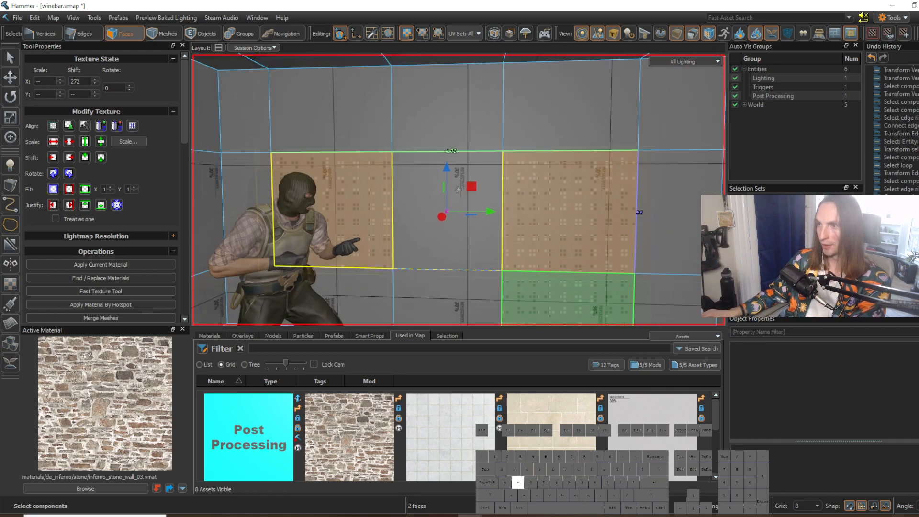
Step: Inset the left panel face of the back wall by extruding it while scaling it slightly inward
click(378, 210)
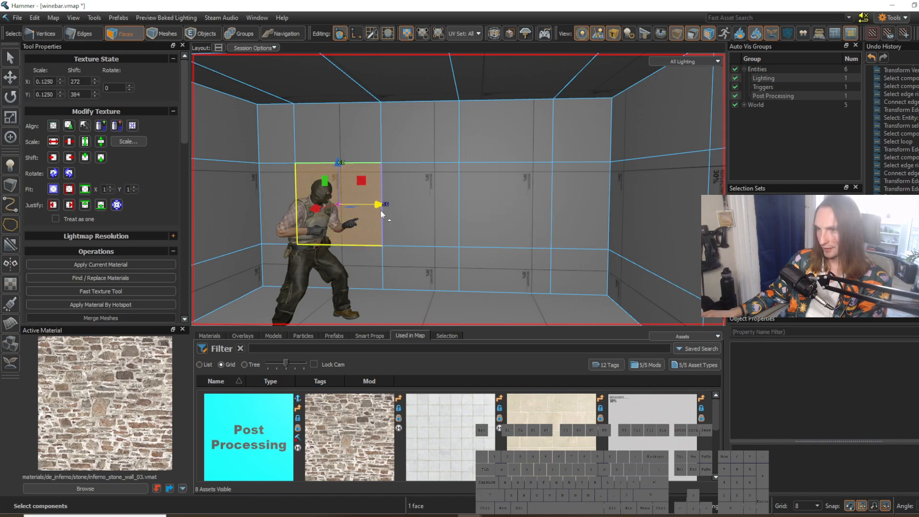
key(f)
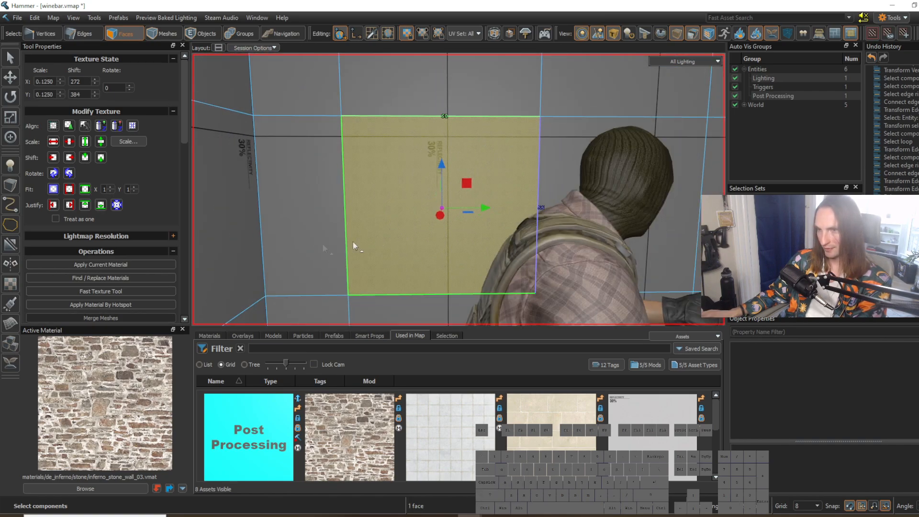
key(e)
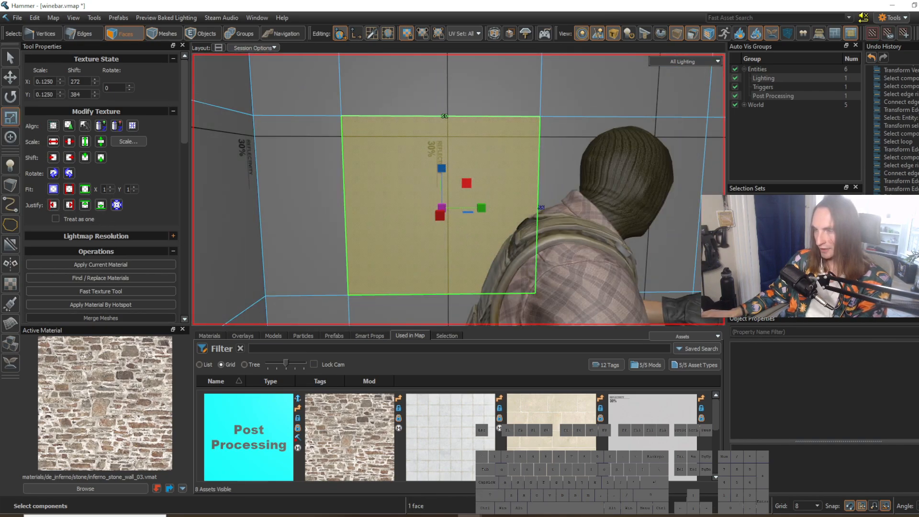
key(shift)
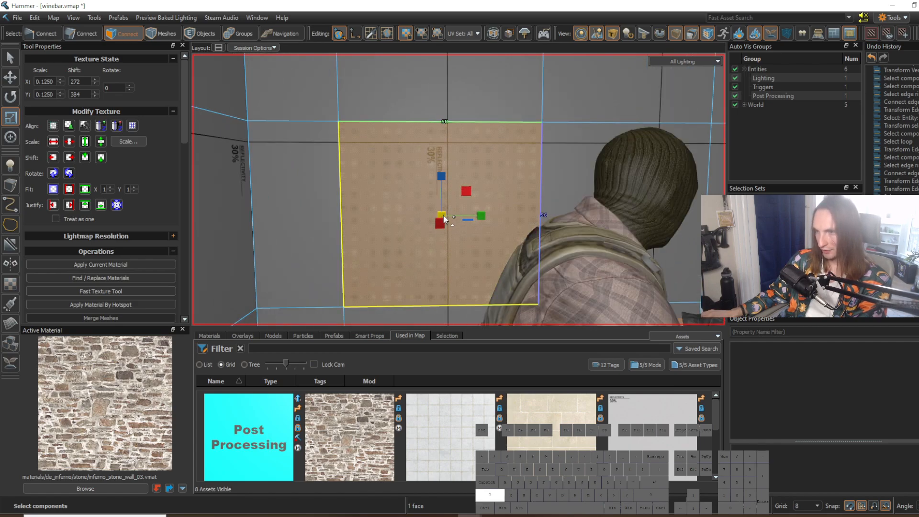
shift+drag(442, 214, 435, 216)
key(s)
key(a)
right_drag(458, 233, 459, 190)
Step: Inset the right panel face of the back wall with the same inward scaled extrusion
key(w)
key(d)
key(s)
click(463, 212)
shift+drag(494, 197, 488, 197)
key(w)
Step: Set the grid to 2 and move the right panel's four inner edges to even out its frame border
right_drag(494, 214, 459, 190)
key(2)
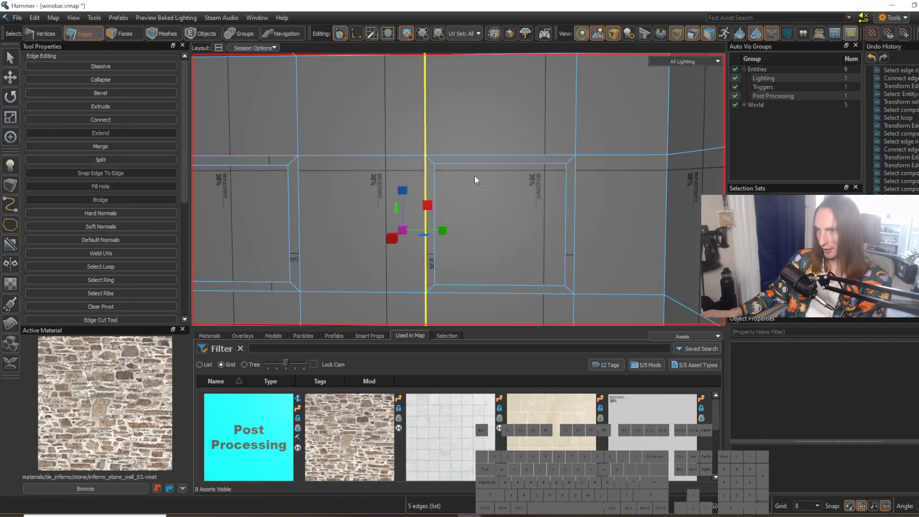
click(464, 164)
key(t)
drag(500, 153, 500, 167)
key(bracketleft)
click(504, 286)
drag(504, 287, 502, 287)
click(435, 246)
drag(435, 225, 436, 229)
click(565, 225)
drag(564, 225, 565, 226)
key(z)
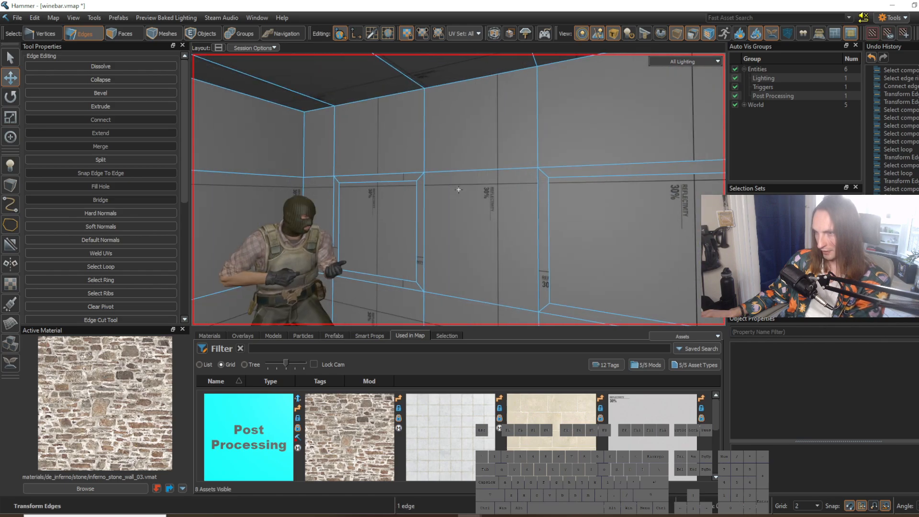
Step: Adjust the side and top inner edges of the left panel's inset to even out its frame border
key(a)
key(z)
click(445, 247)
drag(455, 247, 455, 241)
click(476, 166)
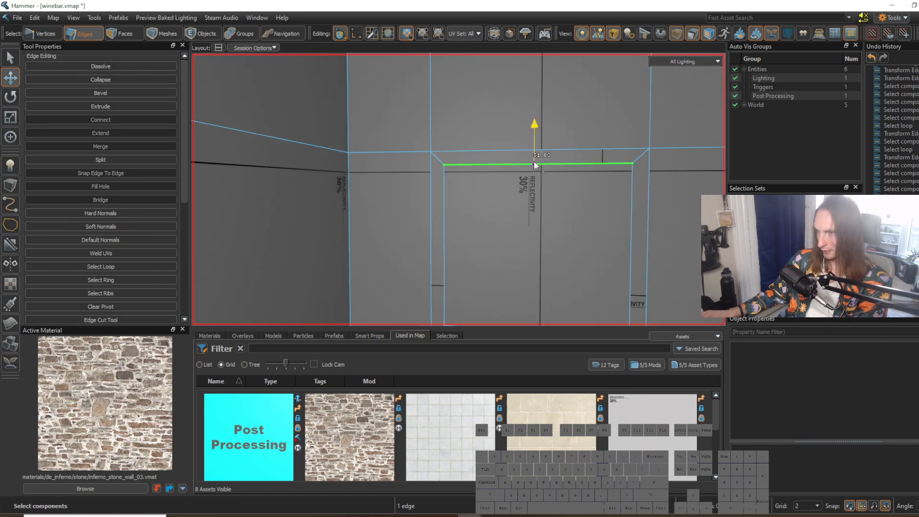
click(634, 197)
drag(663, 256, 663, 255)
right_drag(663, 255, 459, 190)
Step: Move the bottom inner edge of the left panel's inset into line and set the grid to 8
click(545, 270)
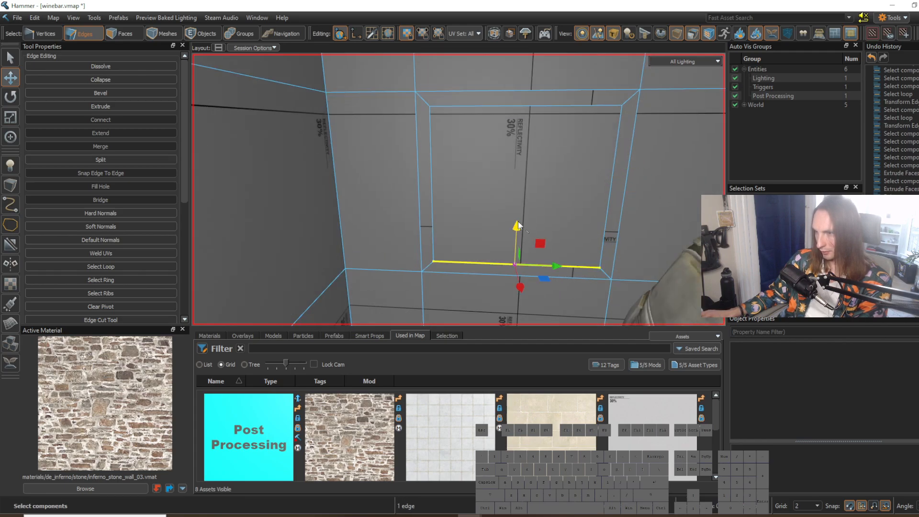
key(s)
key(a)
mouse_move(516, 263)
right_down()
mouse_move(458, 189)
mouse_move(521, 274)
right_up()
key(bracketright)
key(bracketright)
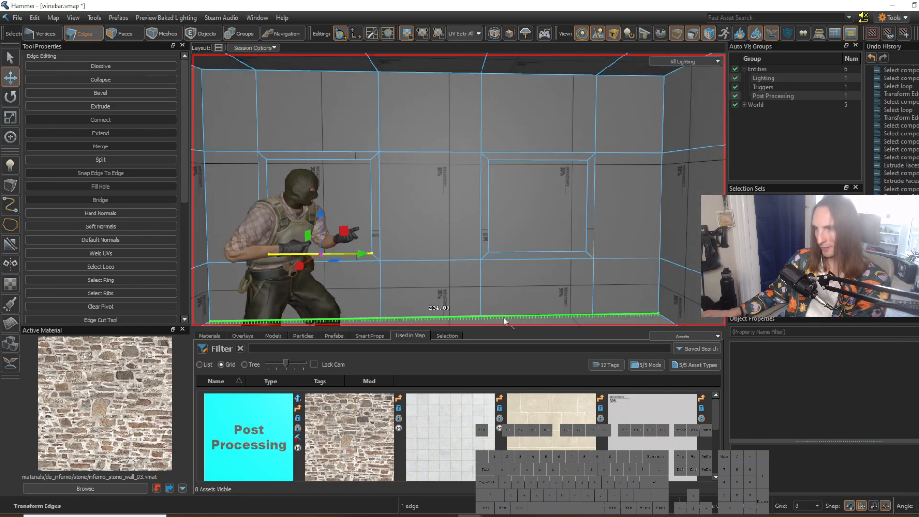
Step: Extrude the two inset panel faces of the back wall backward to give the window openings depth
key(3)
click(530, 236)
key(w)
key(d)
right_drag(527, 262, 458, 189)
shift+click(351, 185)
right_drag(350, 186, 400, 200)
shift+drag(399, 199, 446, 173)
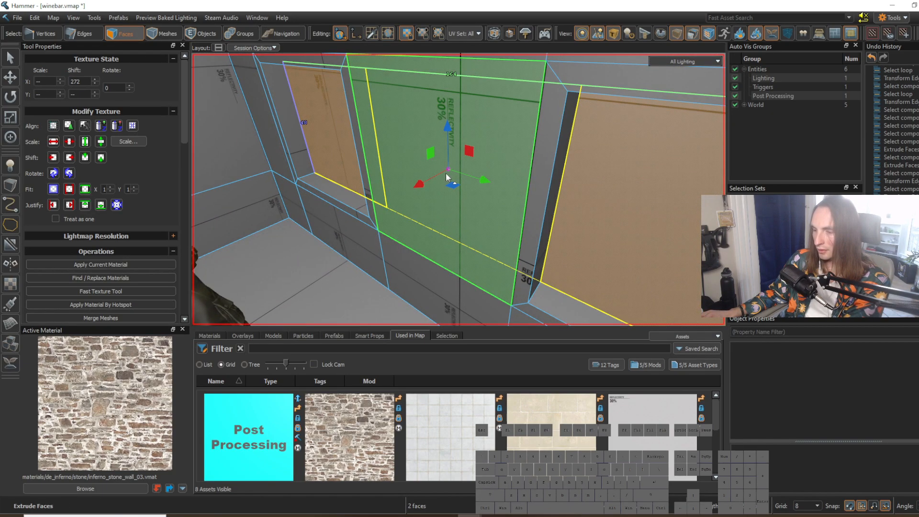
Step: Delete the two extruded faces to open both window holes
key(z)
key(a)
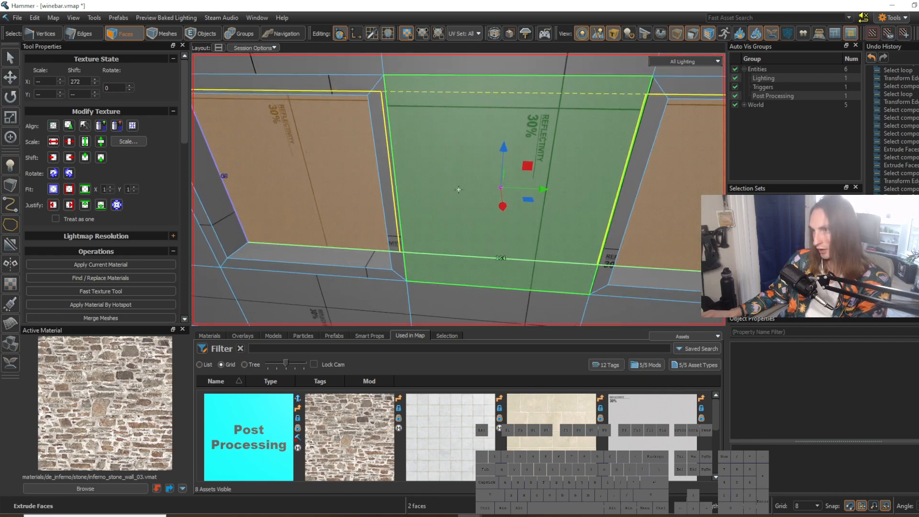
key(s)
key(w)
key(z)
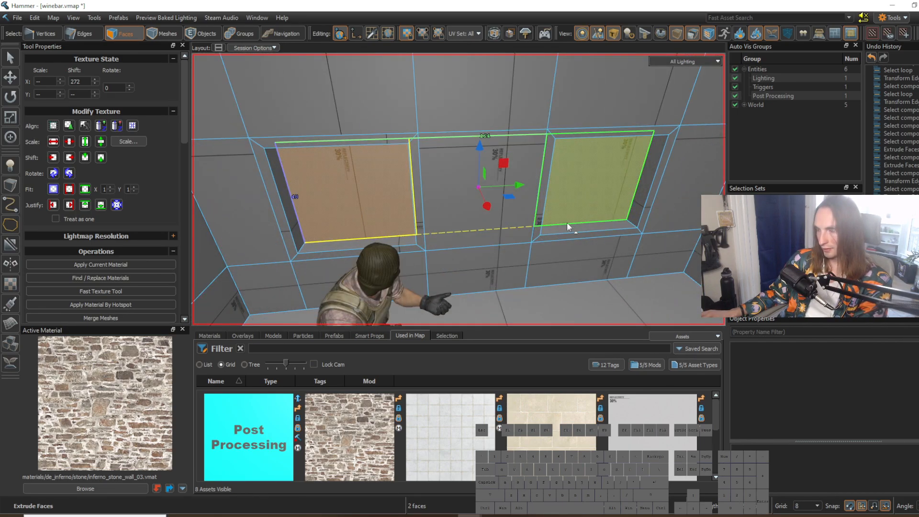
key(Delete)
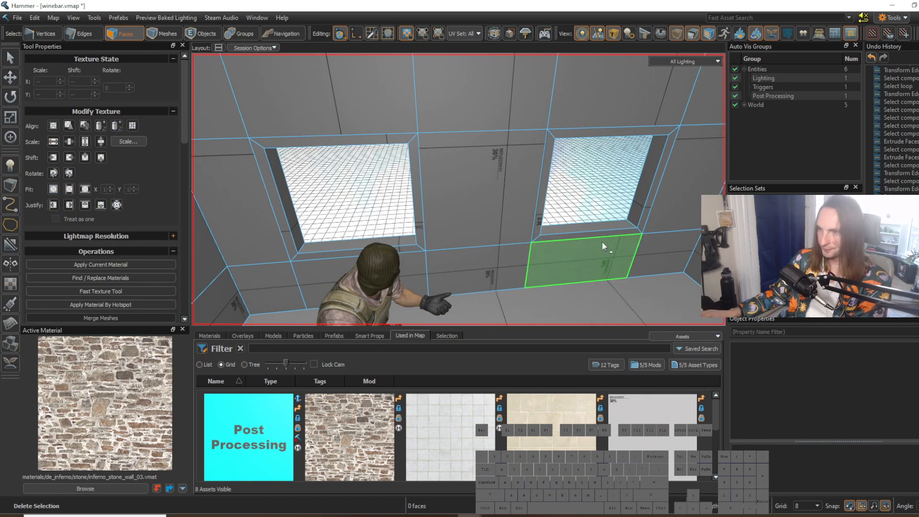
Step: Search the materials for "concrete" and make concrete_int_01 the active material
right_drag(602, 241, 600, 241)
key(s)
click(578, 271)
key(w)
right_drag(579, 271, 458, 189)
key(a)
key(s)
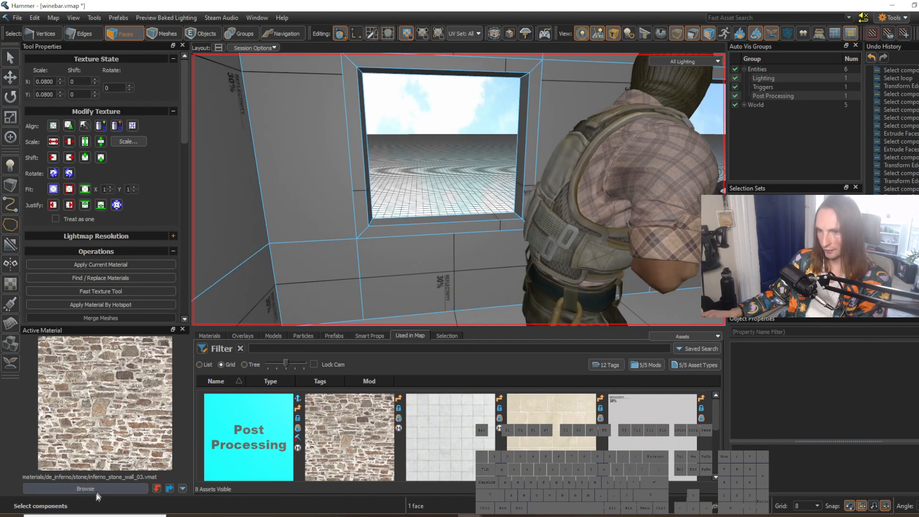
click(105, 486)
text(concrete)
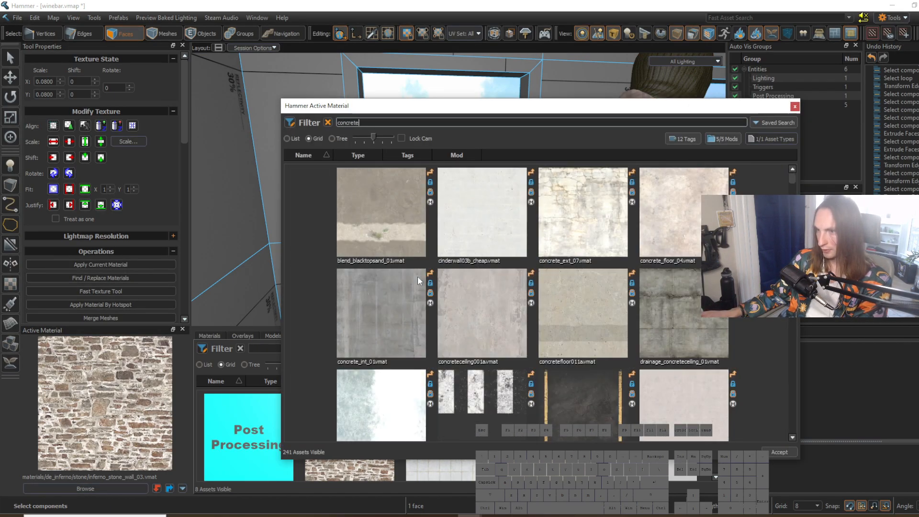
double_click(407, 326)
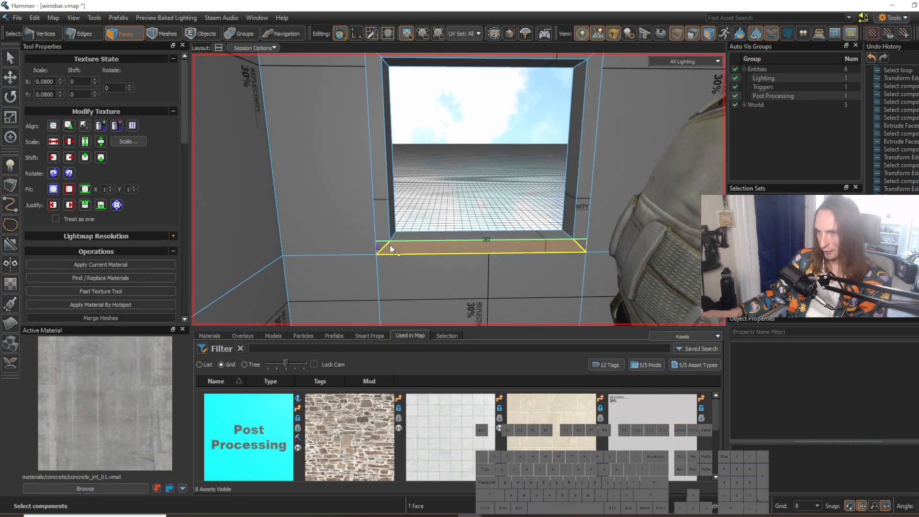
Step: Apply the concrete material to the frame and reveal faces around the left window opening
key(shift+t)
click(455, 212)
right_drag(456, 212, 459, 189)
key(w)
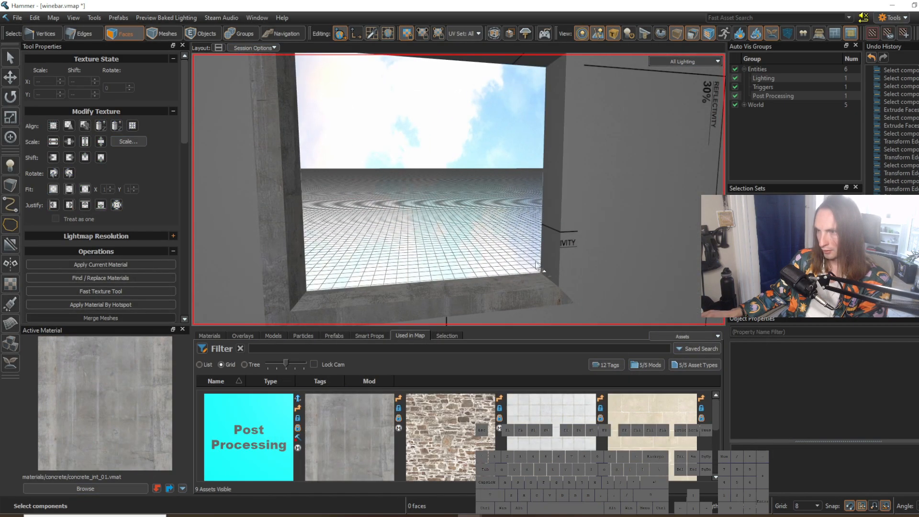
click(565, 271)
shift+click(554, 274)
key(shift+t)
click(512, 244)
right_drag(512, 244, 459, 189)
click(497, 173)
shift+click(494, 186)
key(shift+t)
click(484, 209)
key(s)
key(w)
key(s)
key(w)
Step: Set the grid to 2 and move the left window's lower and upper reveal faces outward to thin its frame
click(428, 233)
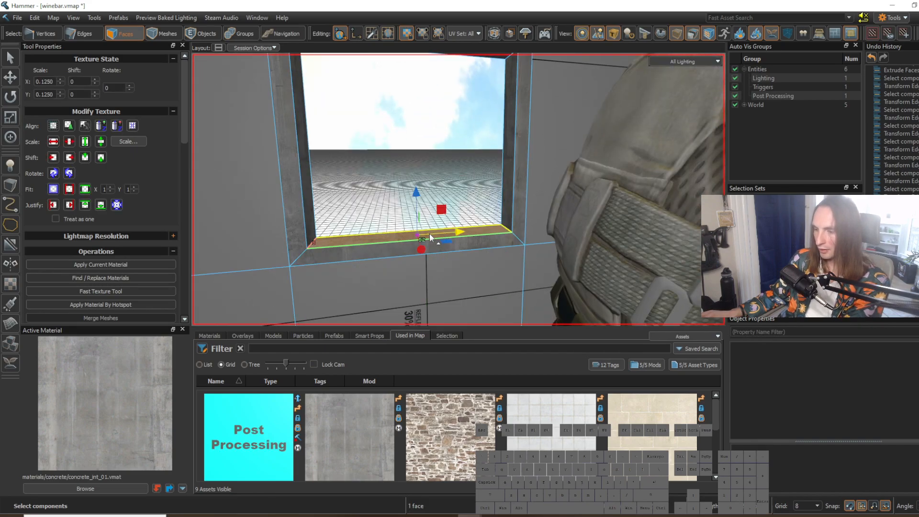
key(bracketleft)
drag(417, 192, 417, 241)
key(bracketleft)
right_drag(417, 242, 404, 231)
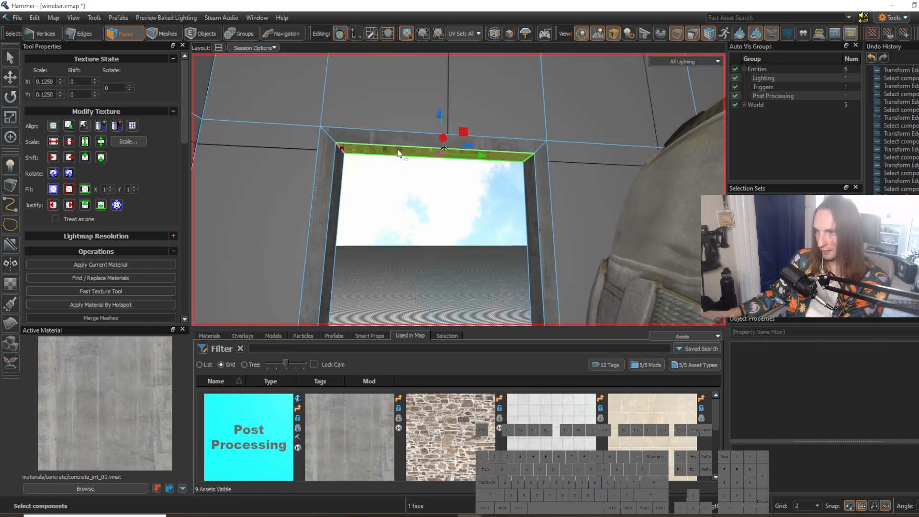
shift+drag(443, 120, 441, 153)
Step: Move the left window's two side reveal faces outward to narrow the frame's sides
click(338, 178)
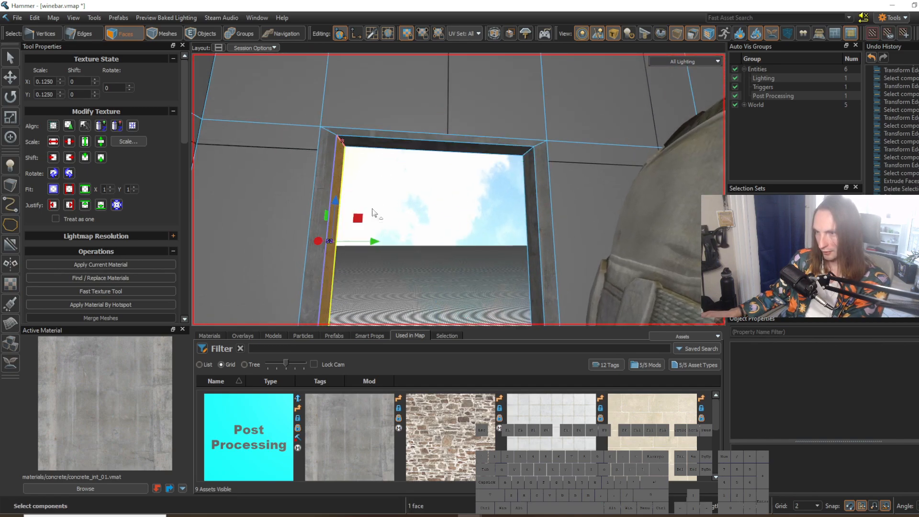
drag(332, 245, 324, 244)
click(529, 225)
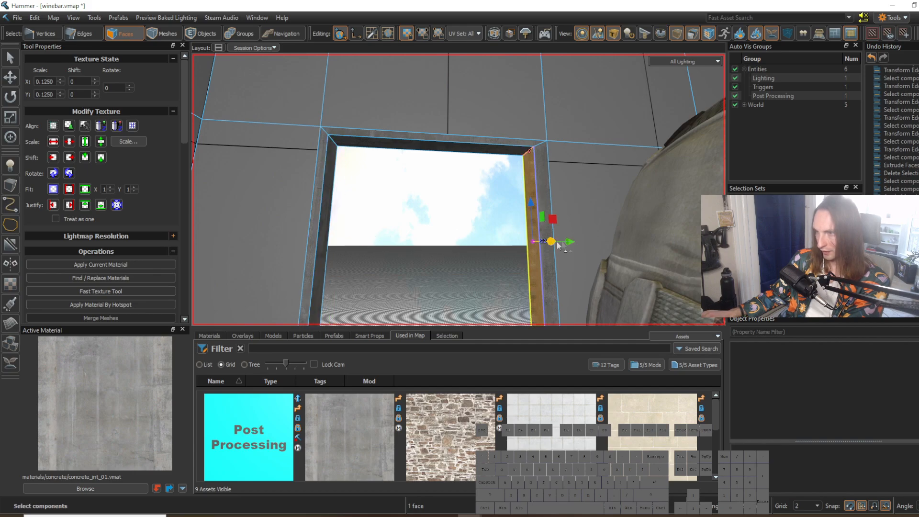
drag(538, 249, 539, 249)
Step: Select all the frame and reveal faces of the right window opening and apply the concrete material to them
right_drag(539, 249, 401, 239)
key(d)
click(401, 240)
shift+drag(608, 118, 616, 107)
right_drag(608, 143, 524, 210)
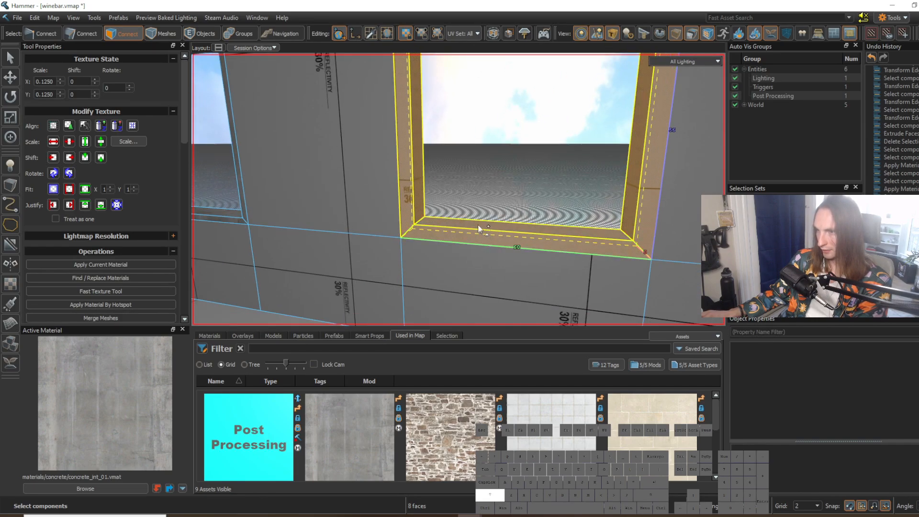
key(shift+t)
Step: Move the right window's reveal faces outward to thin its concrete frame like the left one
right_drag(486, 177, 355, 162)
key(w)
scroll(355, 164, down, 4)
click(379, 203)
click(382, 211)
click(417, 123)
click(617, 159)
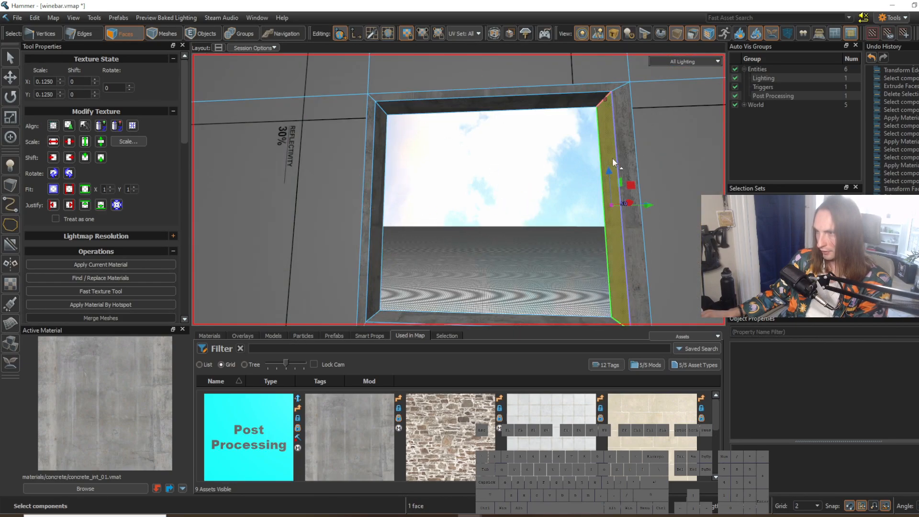
drag(618, 209, 616, 210)
right_drag(616, 209, 616, 258)
click(536, 248)
drag(502, 209, 498, 253)
click(432, 205)
Step: Place a prop_static entity on the lower frame of the left window opening and open its object properties
key(a)
right_drag(432, 205, 459, 189)
key(s)
key(d)
key(w)
right_drag(452, 261, 459, 189)
key(w)
key(a)
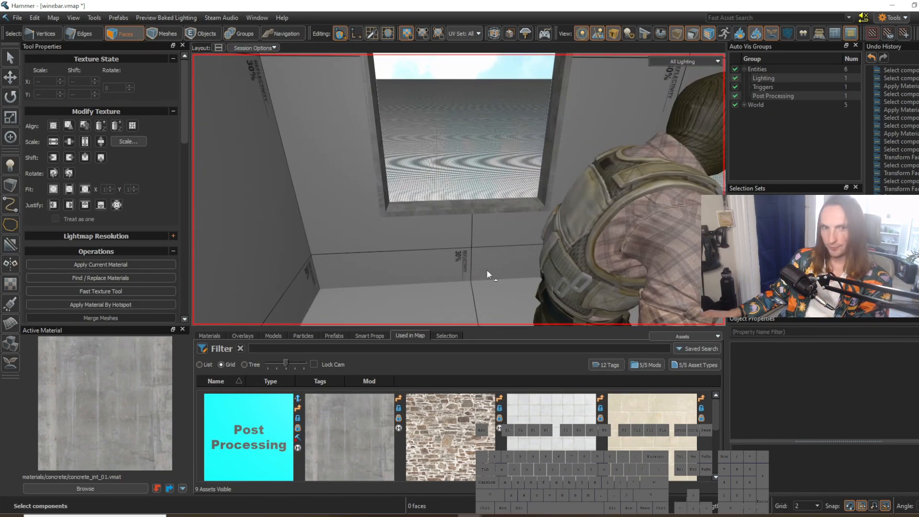
click(13, 169)
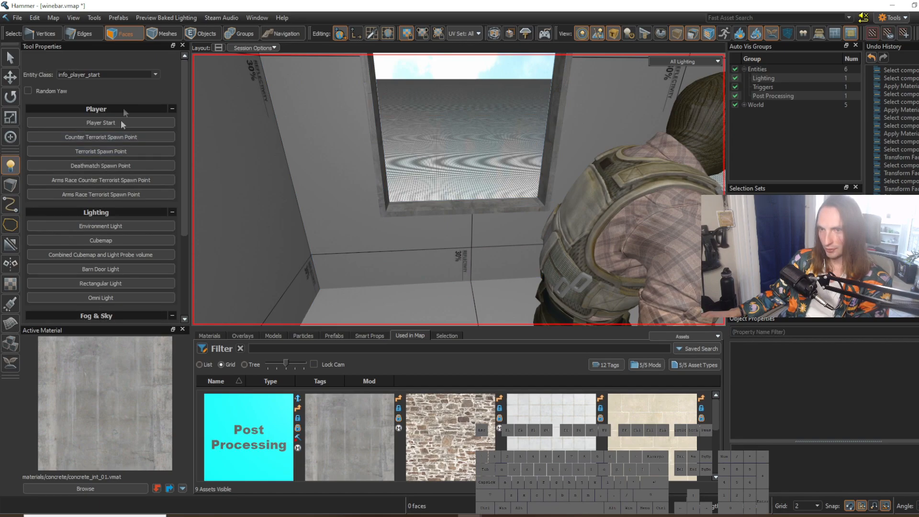
click(120, 77)
text(prop_stat)
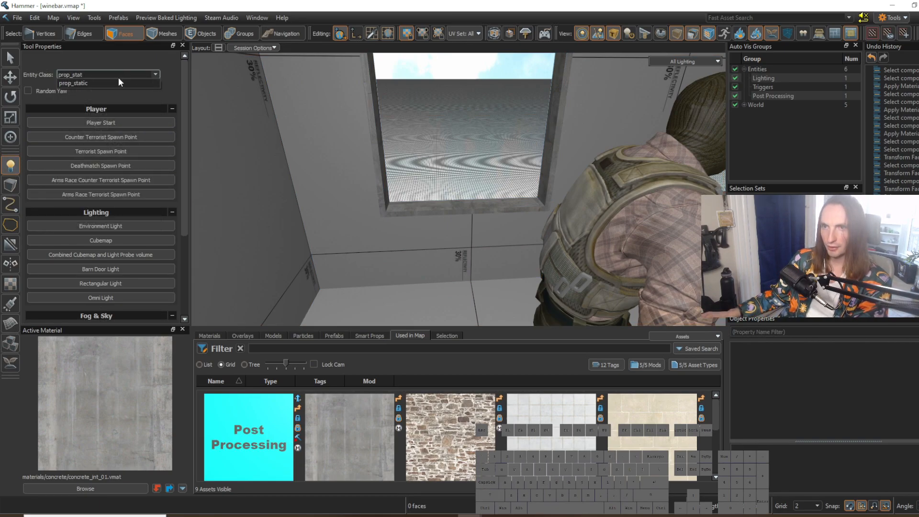
click(119, 82)
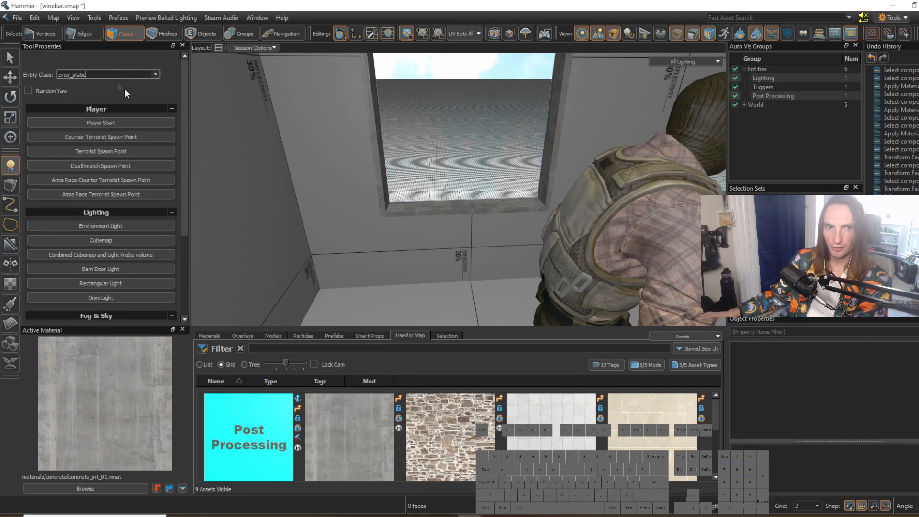
click(469, 206)
key(6)
key(5)
double_click(467, 203)
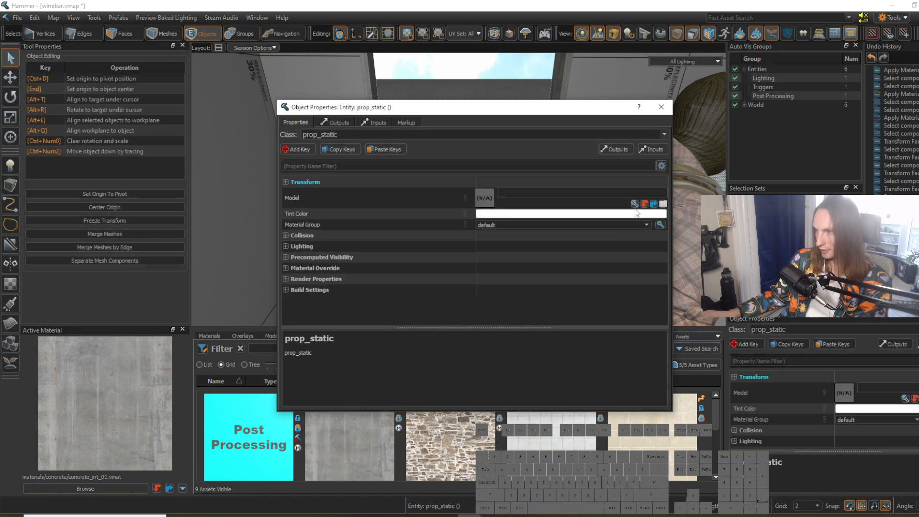
Step: Search the models for "window" and assign italy_windowkit02_window02_a to the static prop
click(634, 207)
text(window)
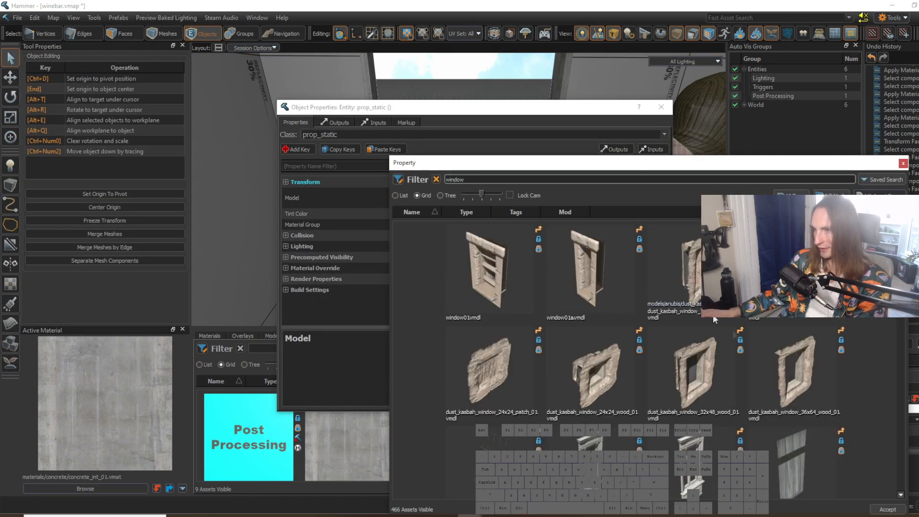
scroll(550, 359, down, 15)
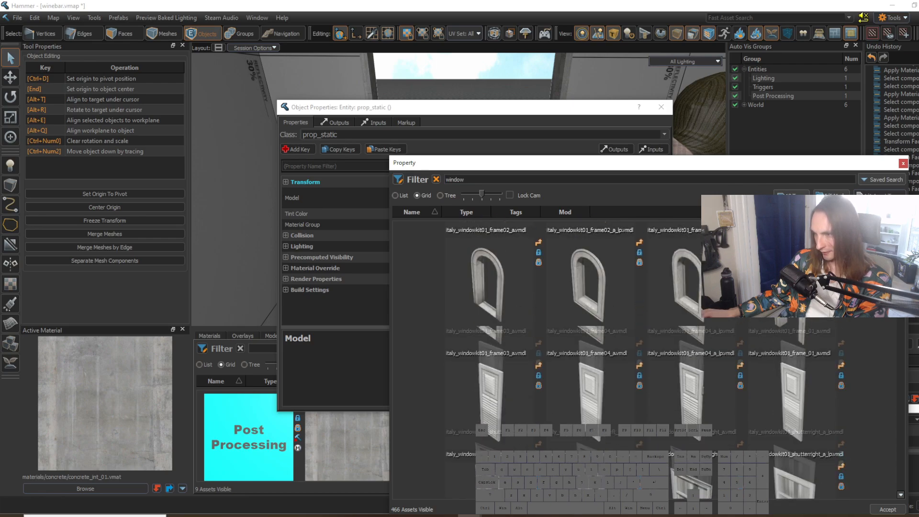
scroll(550, 359, up, 2)
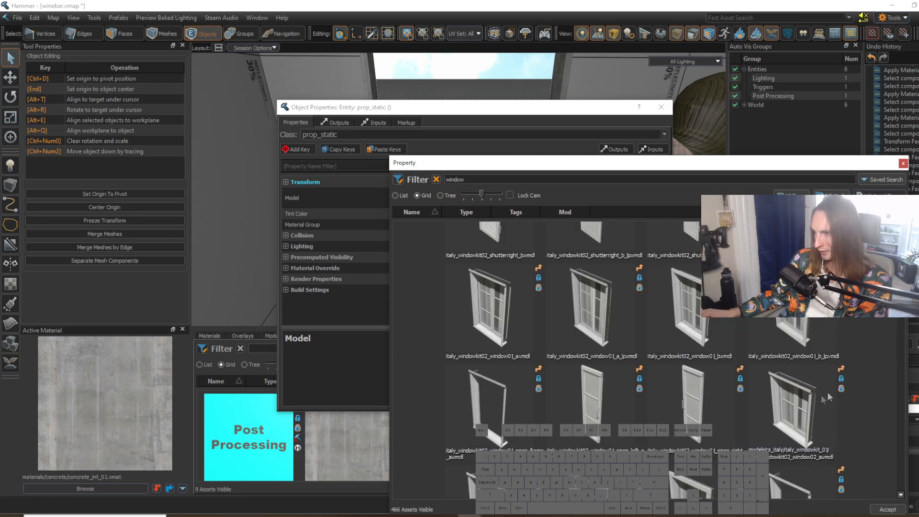
double_click(807, 402)
click(668, 115)
right_drag(460, 253, 510, 184)
key(w)
key(s)
right_drag(471, 148, 458, 189)
key(w)
Step: Change the static prop's model to italy_windowkit02_window01_a
double_click(466, 197)
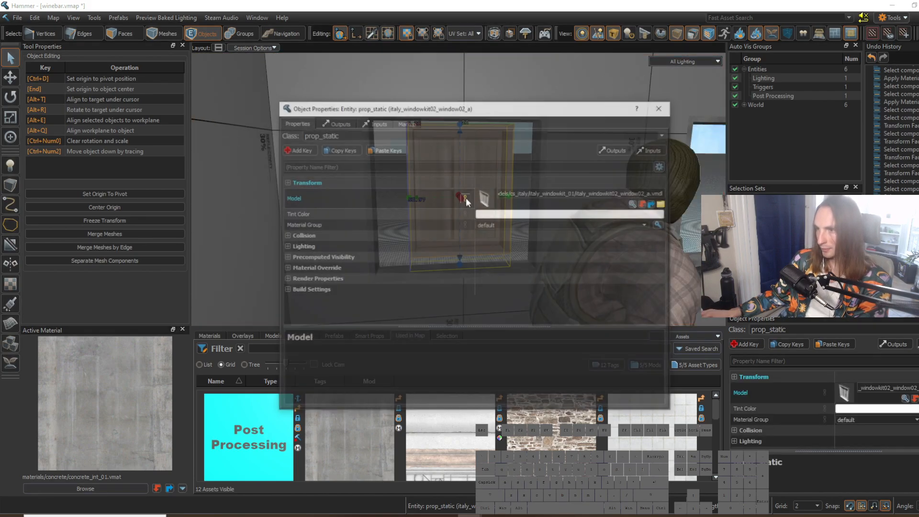
click(635, 203)
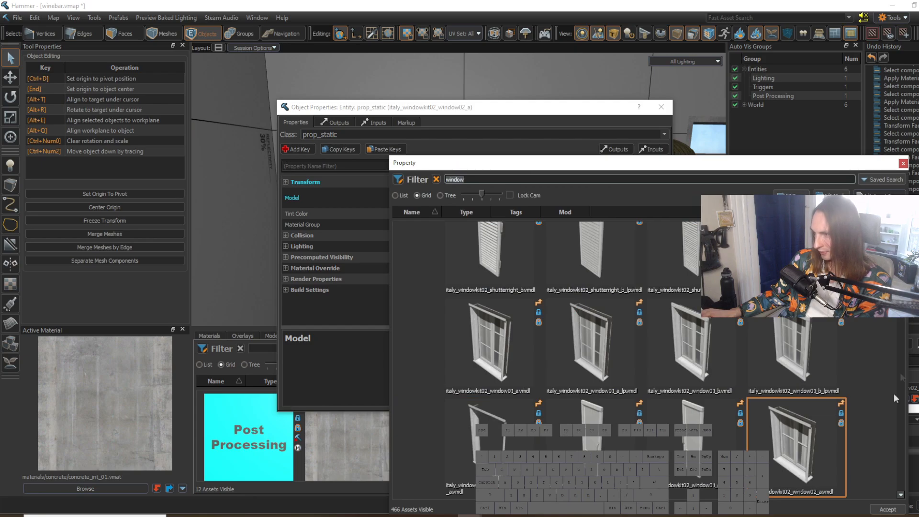
double_click(515, 335)
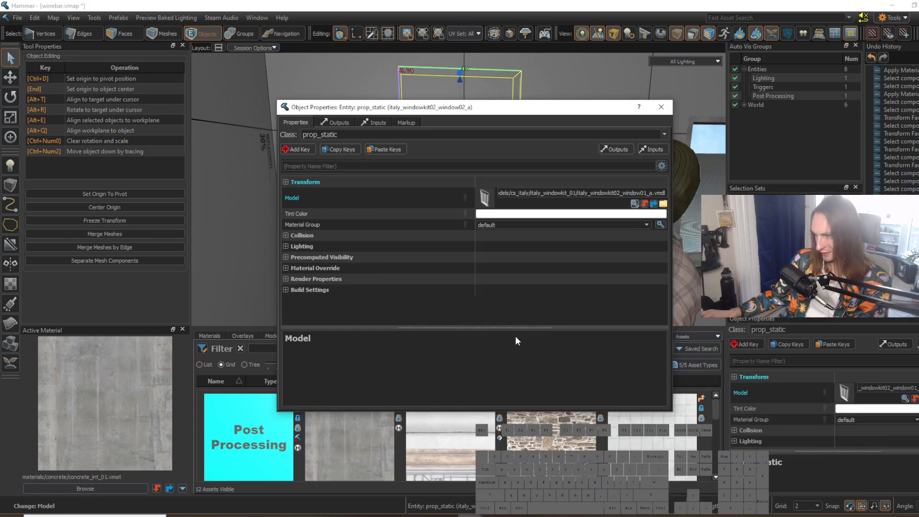
Step: Look through the other window models in the asset library for an alternative, then close the properties
drag(604, 103, 824, 234)
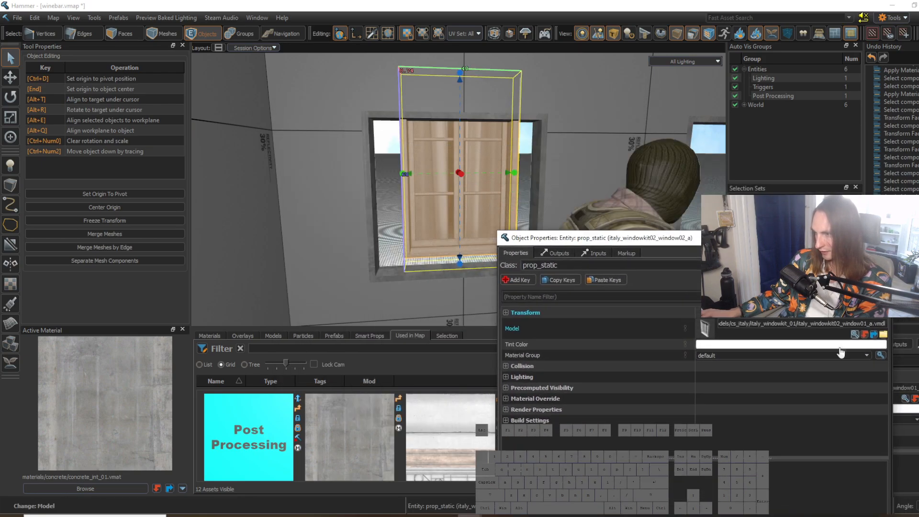
click(855, 334)
scroll(686, 360, down, 5)
scroll(685, 360, down, 5)
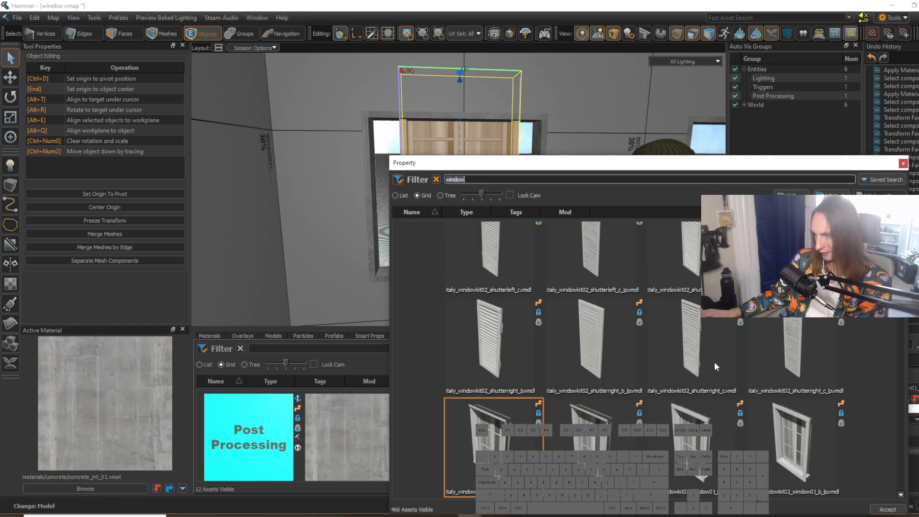
click(901, 496)
click(900, 496)
click(901, 496)
click(900, 495)
click(901, 496)
click(900, 496)
click(900, 496)
click(901, 496)
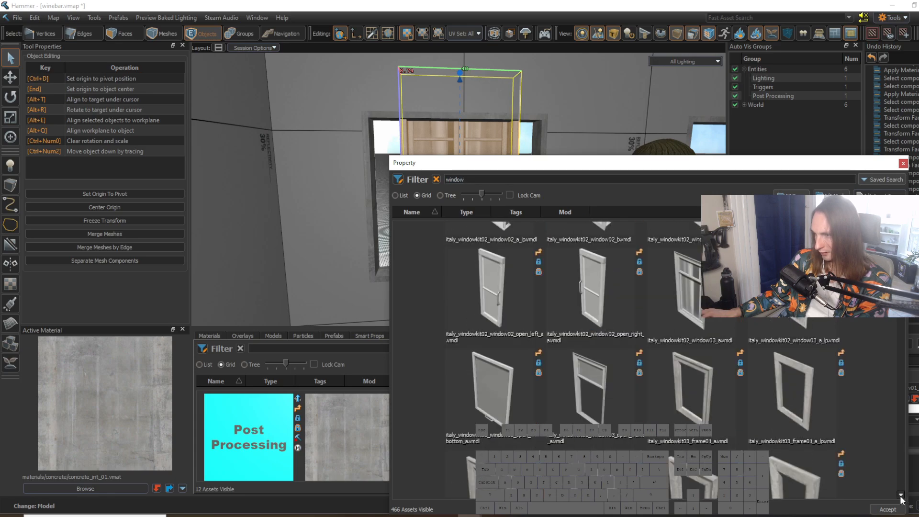
click(901, 496)
click(903, 163)
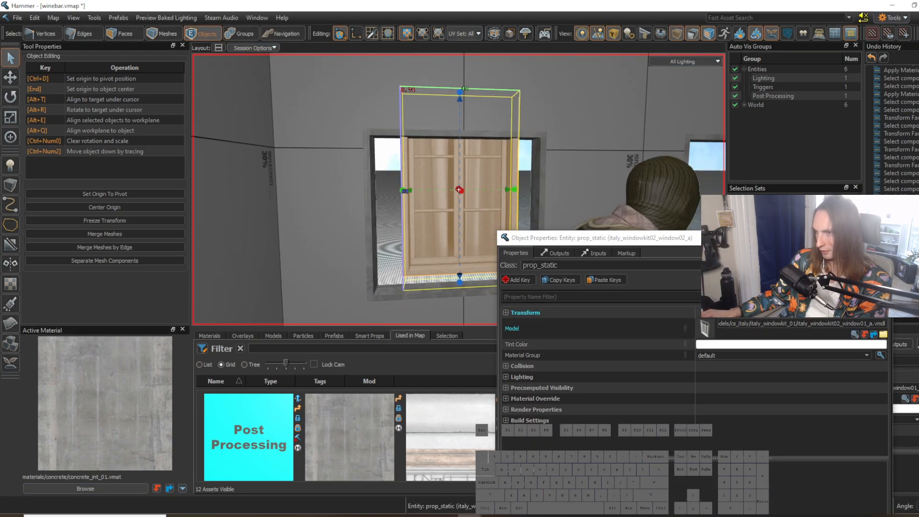
click(882, 238)
Step: Align the window prop with the left opening and resize its height and width to fill the concrete frame
mouse_move(484, 211)
right_down()
mouse_move(484, 221)
mouse_move(484, 210)
right_up()
key(s)
key(t)
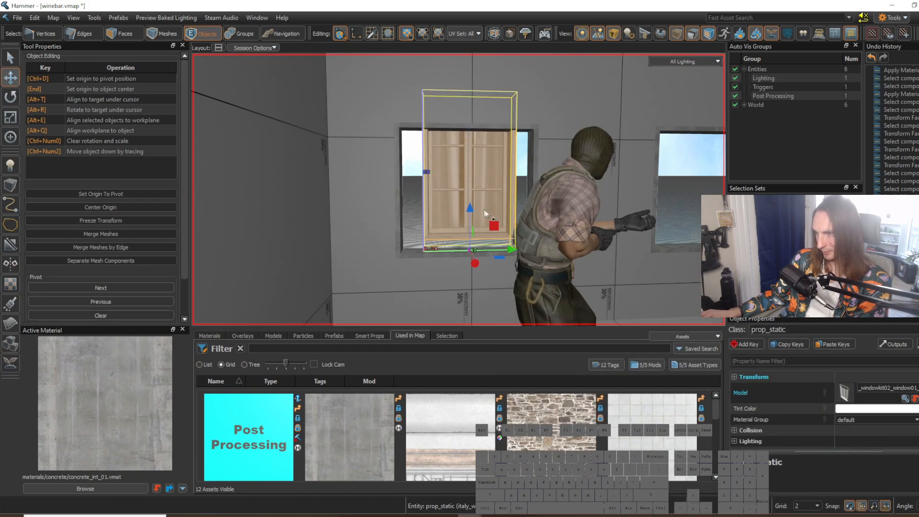
mouse_move(469, 258)
mouse_down()
mouse_move(468, 265)
mouse_move(468, 258)
mouse_up()
key(w)
right_drag(468, 257, 465, 173)
key(q)
drag(462, 111, 470, 145)
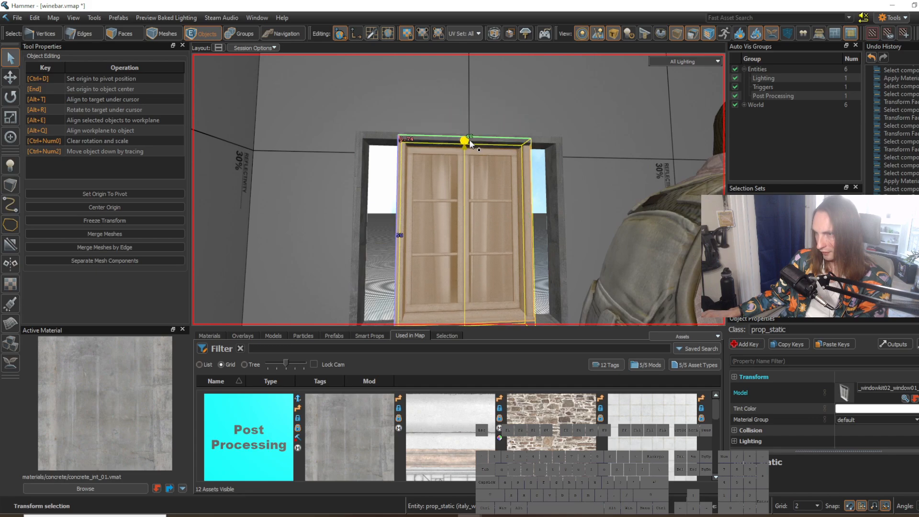
drag(528, 238, 550, 239)
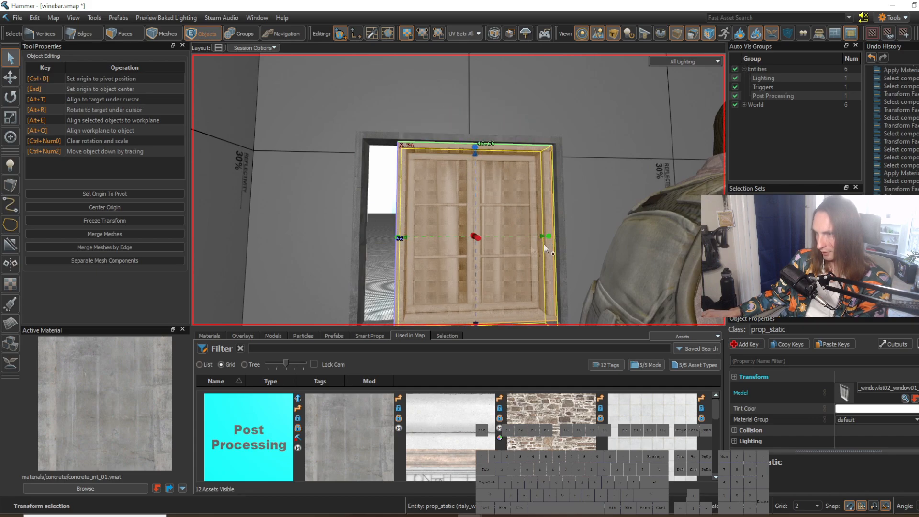
drag(400, 239, 367, 239)
Step: Examine how the window prop fits inside the left opening from several distances and angles
click(656, 273)
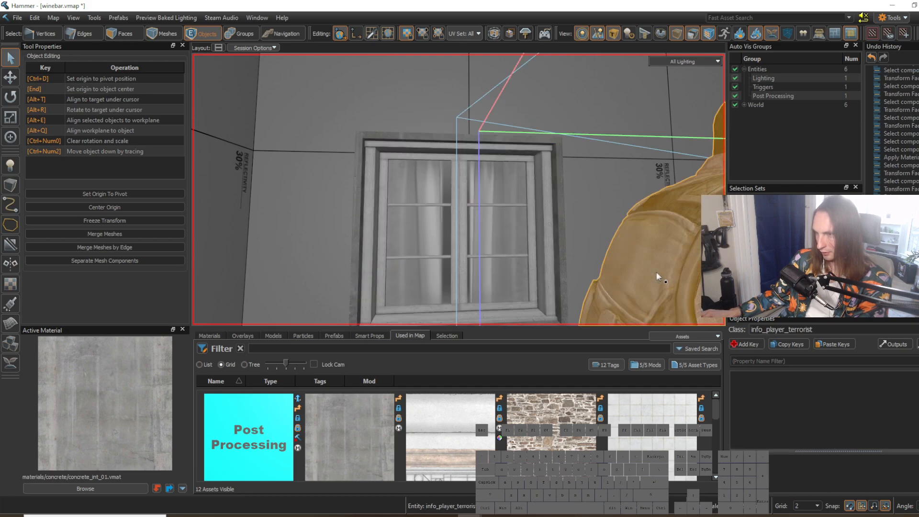
right_drag(657, 273, 689, 306)
key(s)
click(647, 262)
right_drag(647, 262, 608, 254)
key(w)
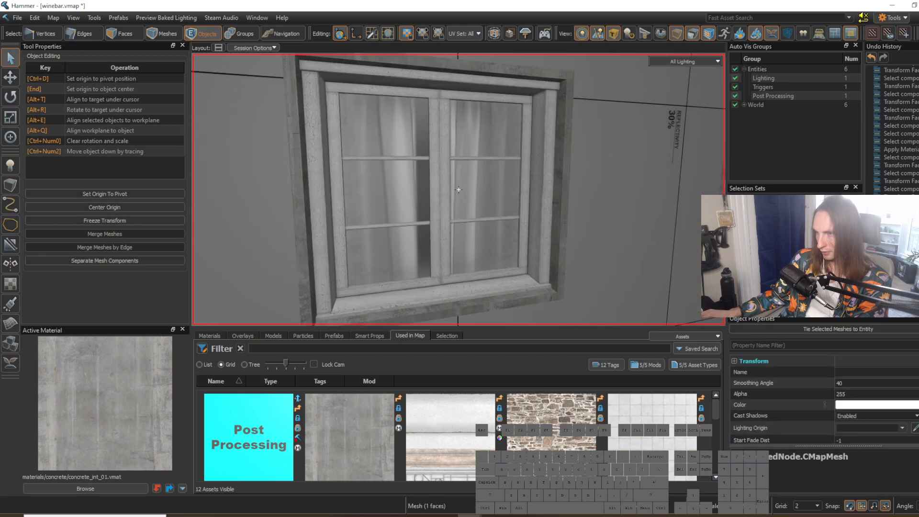
right_drag(458, 189, 458, 189)
key(s)
key(w)
key(s)
key(w)
Step: Duplicate the window prop into the right opening of the back wall and clear the selection
click(482, 254)
key(s)
key(d)
right_drag(482, 253, 458, 190)
key(t)
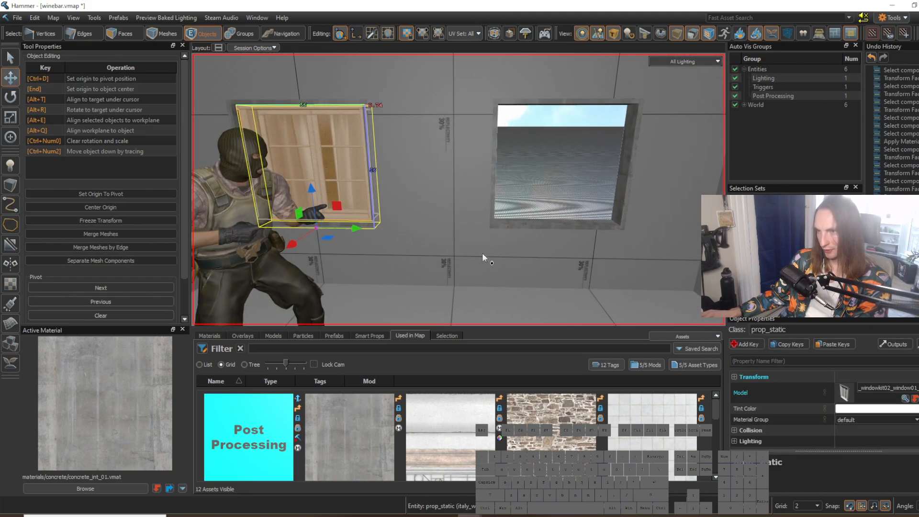
shift+drag(316, 228, 553, 252)
key(w)
right_drag(553, 253, 459, 190)
key(w)
key(d)
right_drag(492, 274, 418, 249)
key(a)
key(a)
key(w)
key(Escape)
Step: Search the materials for wood and set bare_wood_trim_blend_1 as the active material for face editing
key(s)
key(w)
key(s)
key(w)
key(3)
click(113, 483)
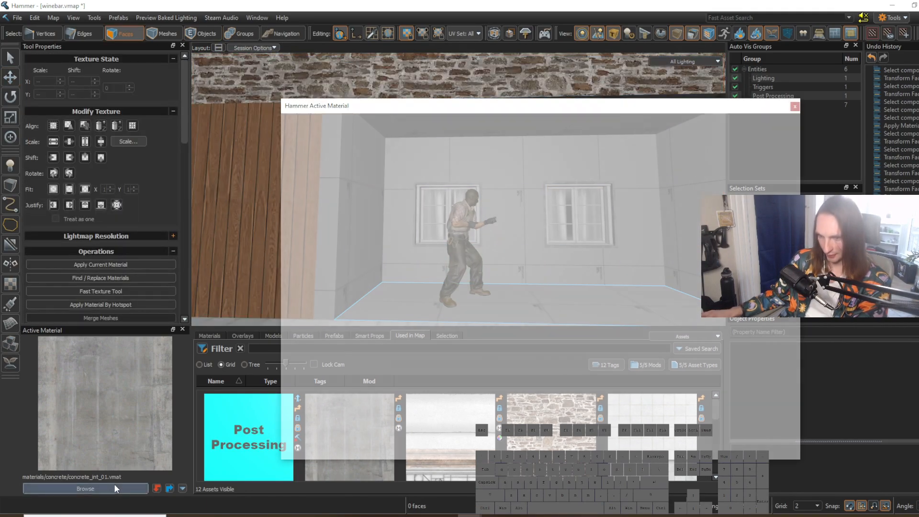
text(wood)
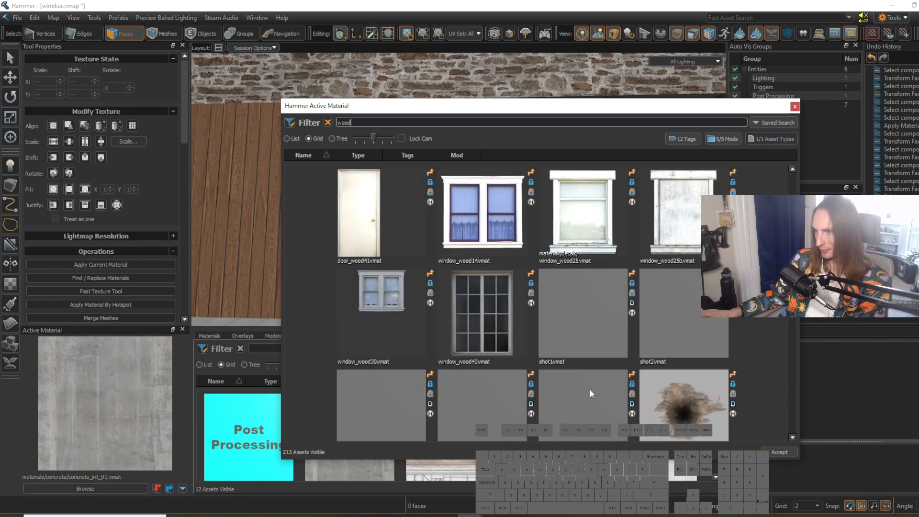
click(496, 327)
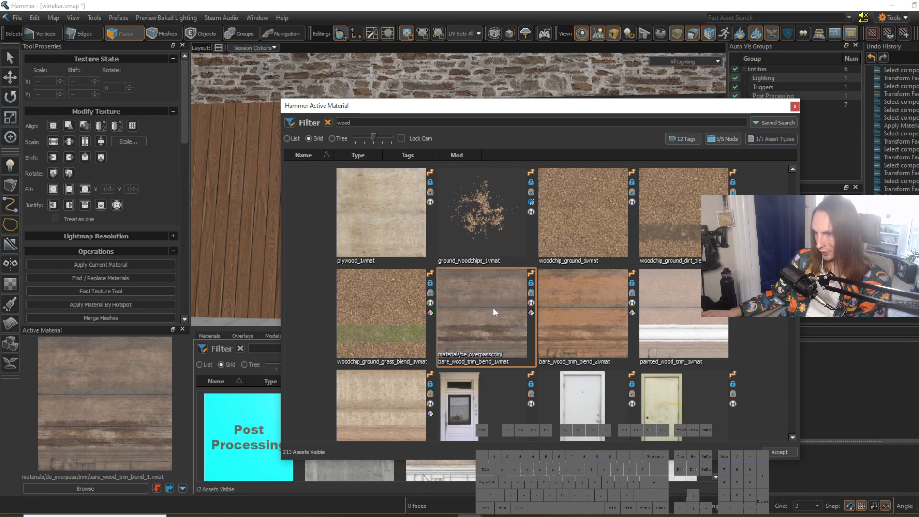
double_click(493, 308)
Step: Apply the wood trim material by hotspot to the three stacked wall faces left of the left window
key(z)
key(w)
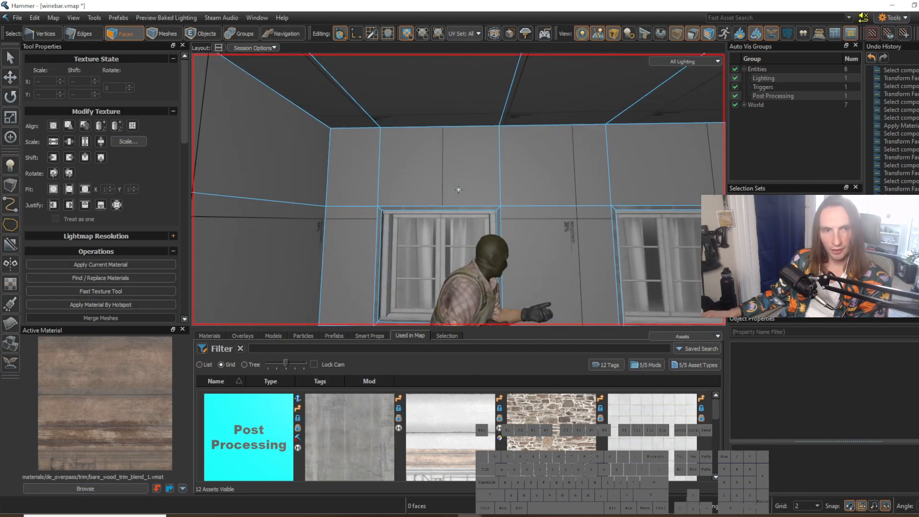
key(z)
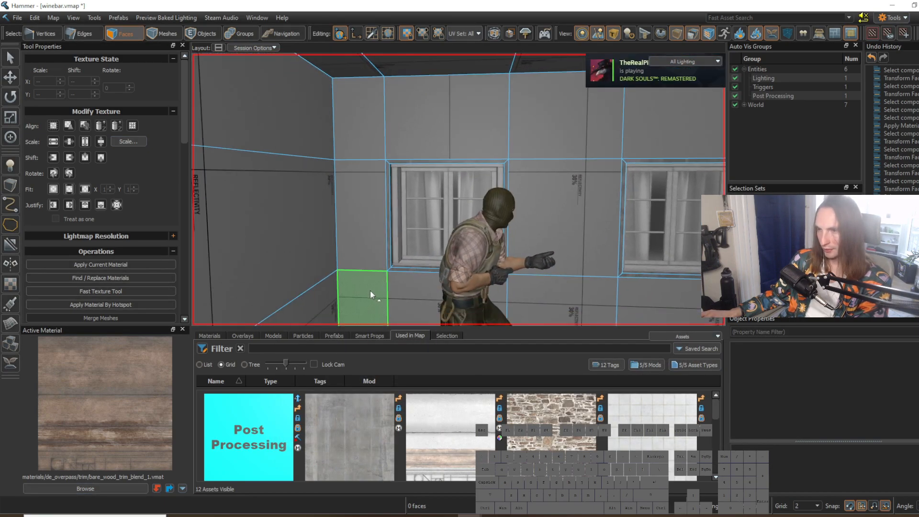
drag(369, 291, 364, 127)
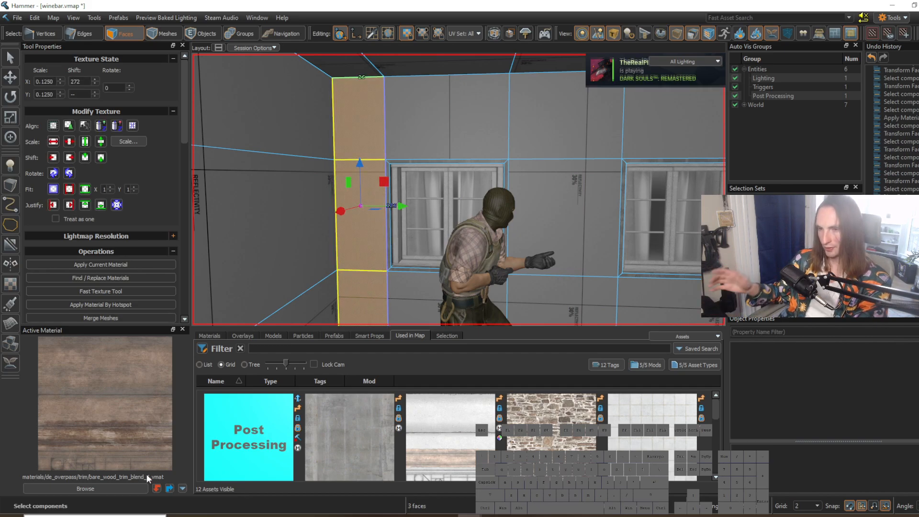
key(alt+h)
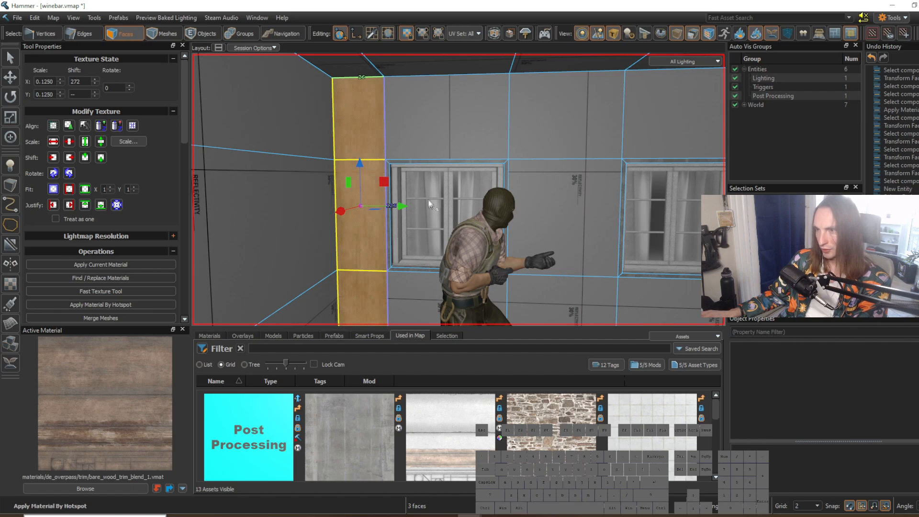
Step: Apply the wood trim material directly to the single wall face between the two windows
click(427, 214)
key(w)
right_drag(427, 214, 480, 220)
key(s)
key(s)
click(481, 207)
key(shift+t)
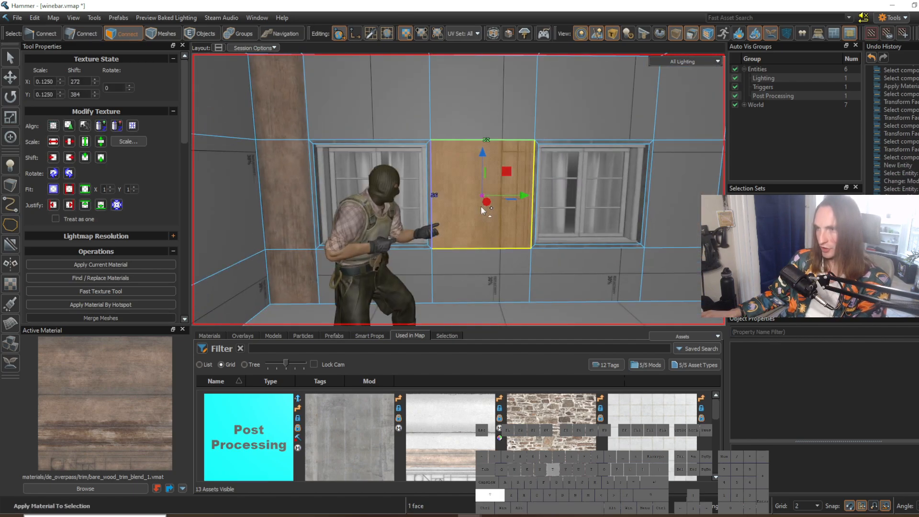
Step: Apply the wood trim material by hotspot to the full-height strip of three faces between the windows
click(490, 274)
key(w)
right_drag(568, 295, 458, 189)
key(s)
click(475, 203)
drag(468, 266, 469, 92)
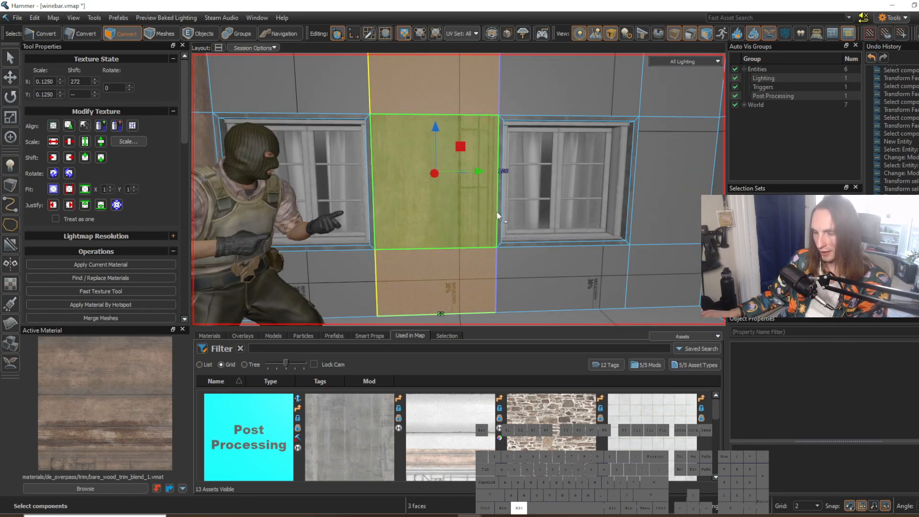
key(alt+h)
Step: Apply the wood trim material by hotspot to the three wall faces right of the right window
right_drag(519, 210, 458, 190)
key(d)
key(s)
click(529, 247)
right_drag(528, 247, 458, 189)
key(w)
key(w)
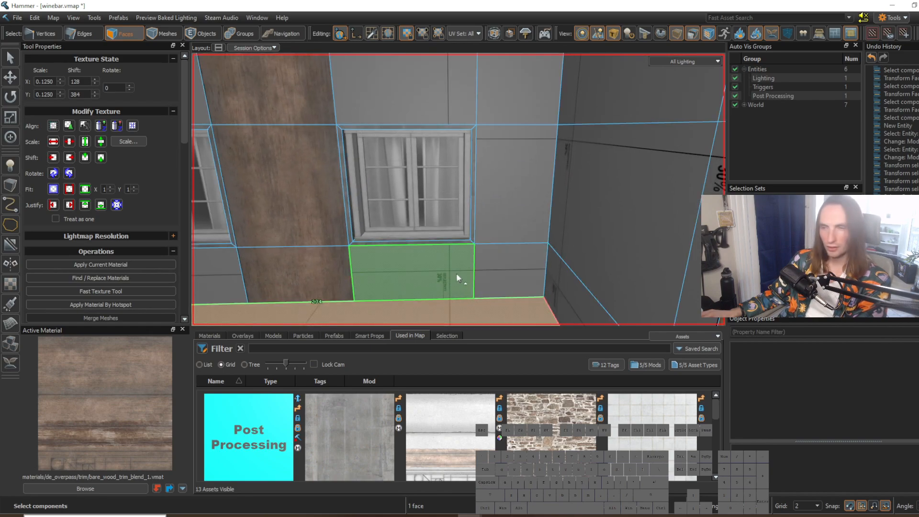
click(513, 268)
ctrl+click(511, 138)
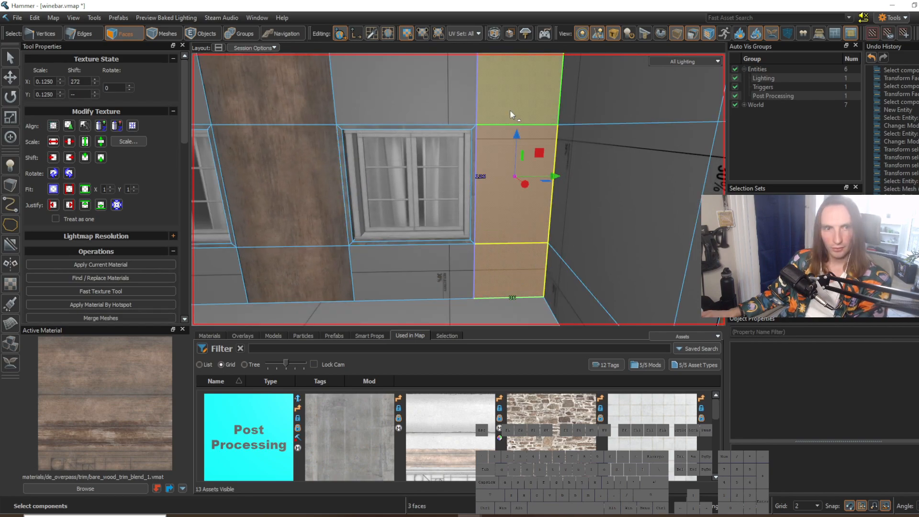
key(alt+h)
Step: Apply the wood trim material by hotspot to the wall faces below both windows
click(425, 291)
key(alt+h)
click(522, 294)
right_drag(523, 294, 459, 190)
key(a)
click(426, 265)
key(alt+h)
Step: Select the bare wall face above the right window
click(510, 273)
right_drag(541, 271, 459, 190)
key(w)
right_drag(556, 277, 459, 190)
click(494, 214)
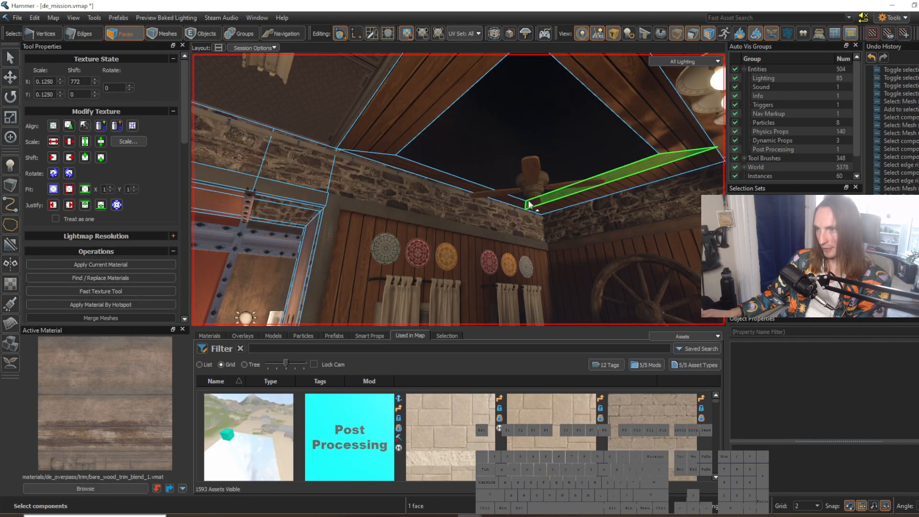
Step: Switch to the de_mission map and examine the red metal panels between the beams above its window
key(w)
right_drag(458, 190, 458, 190)
scroll(493, 186, up, 4)
shift+right_click(504, 200)
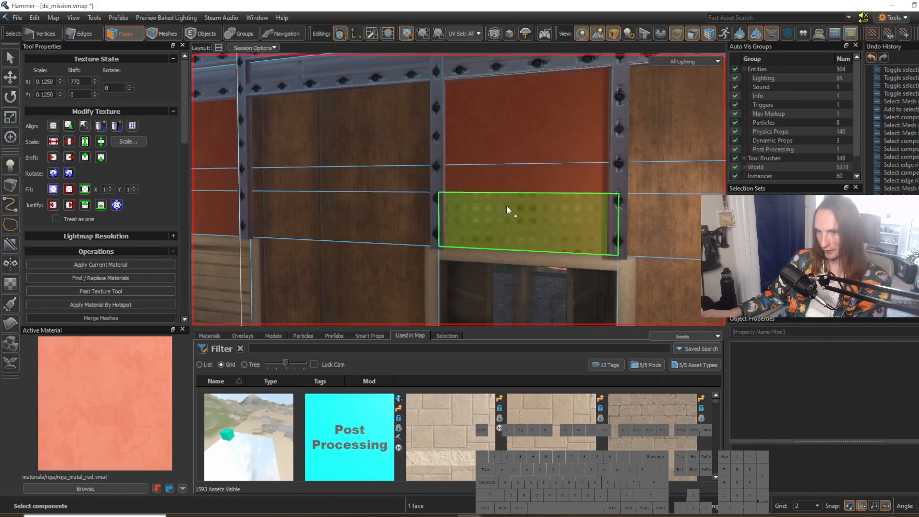
scroll(506, 205, up, 1)
scroll(506, 205, down, 1)
click(521, 136)
scroll(526, 141, up, 2)
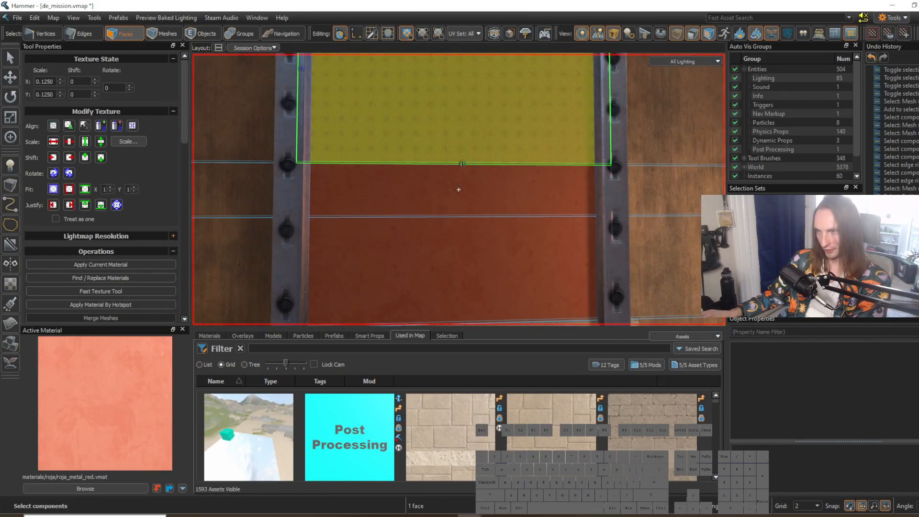
scroll(533, 144, down, 5)
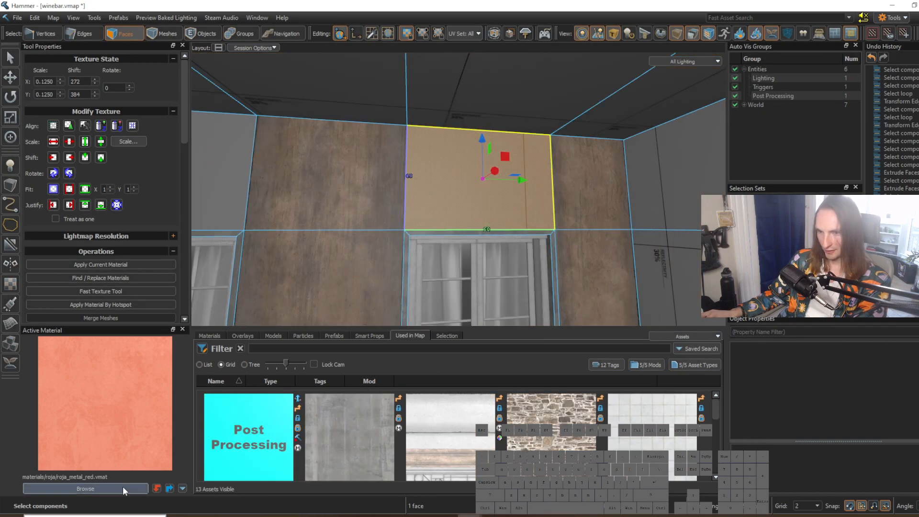
Step: Back in the winebar map, search the materials for metal and look for a suitable panel texture
click(86, 488)
text(metal)
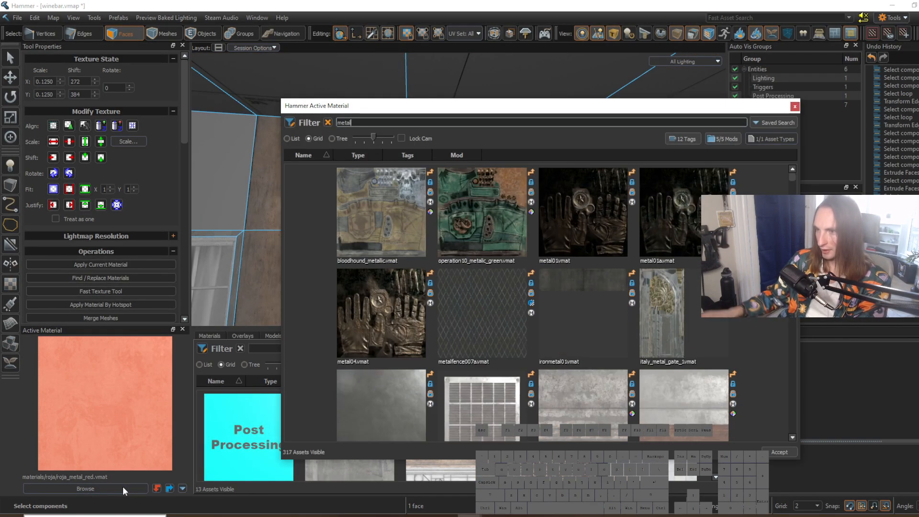
scroll(783, 185, down, 15)
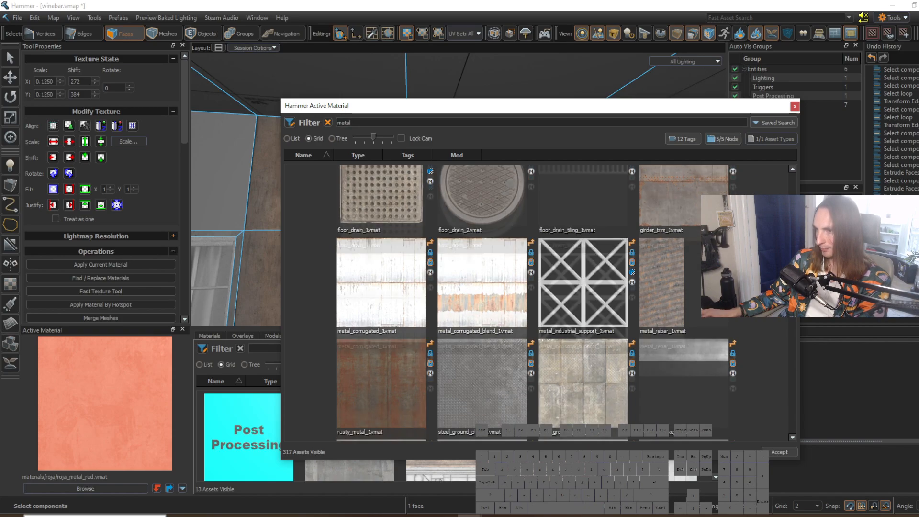
scroll(536, 302, down, 15)
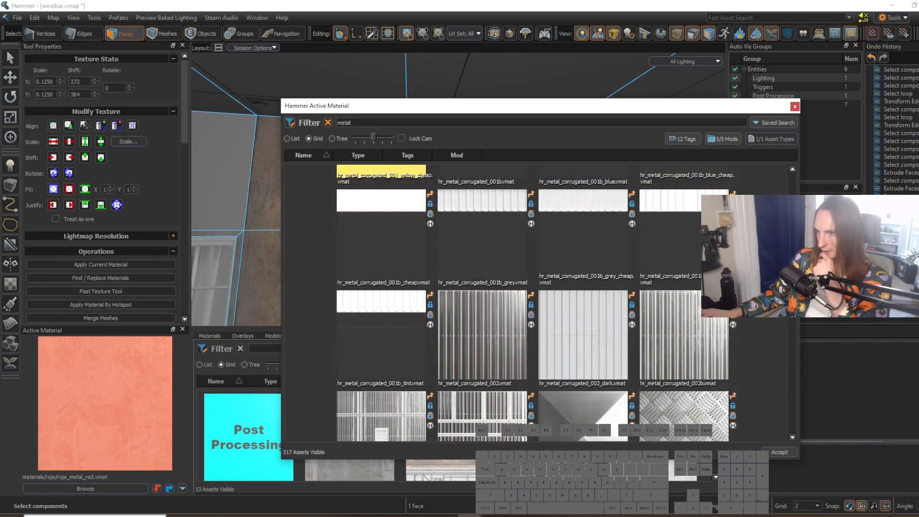
scroll(780, 314, down, 15)
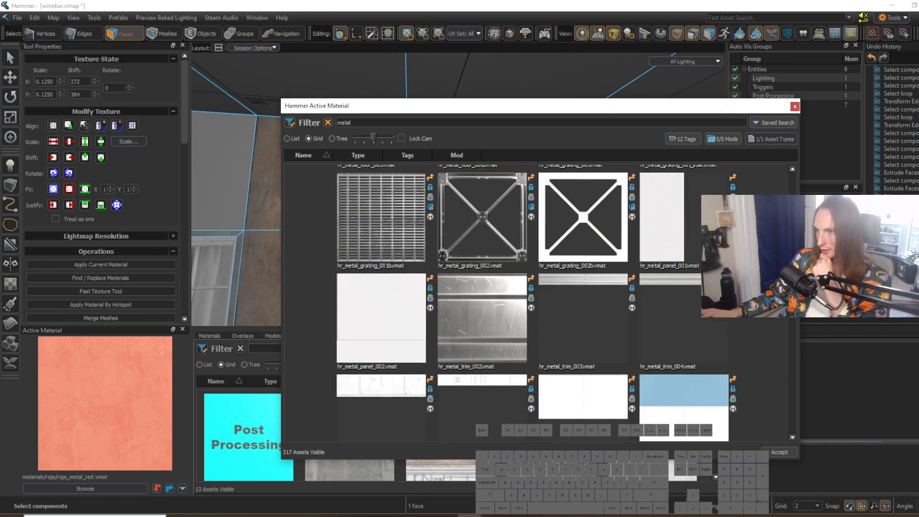
scroll(782, 349, down, 15)
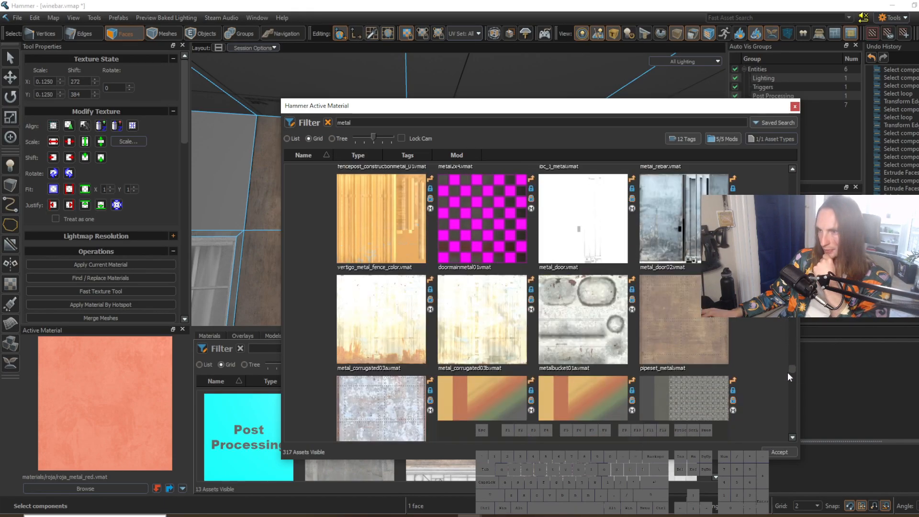
scroll(787, 378, down, 15)
drag(787, 385, 792, 343)
drag(793, 338, 794, 273)
drag(795, 304, 796, 287)
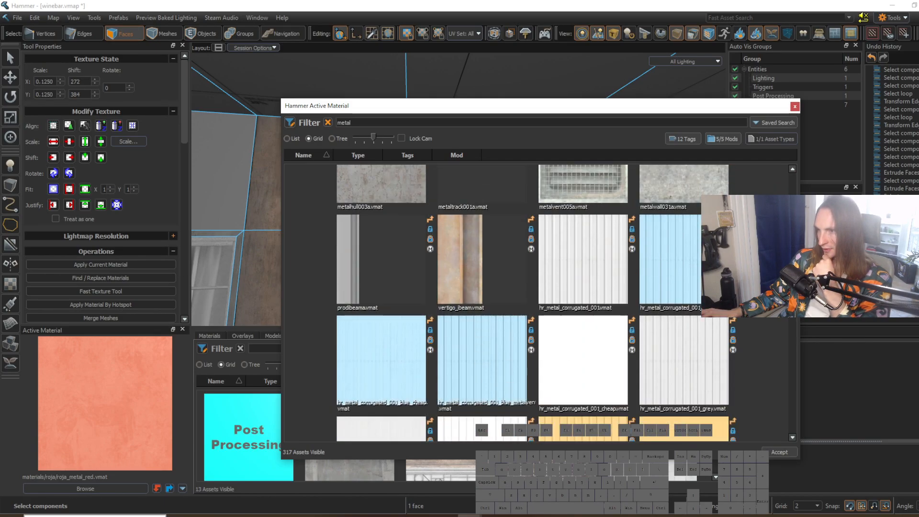
Step: Apply hr_metal_corrugated_001_blue_metalvent to the face above the right window, align its texture, and check it from outside
double_click(525, 333)
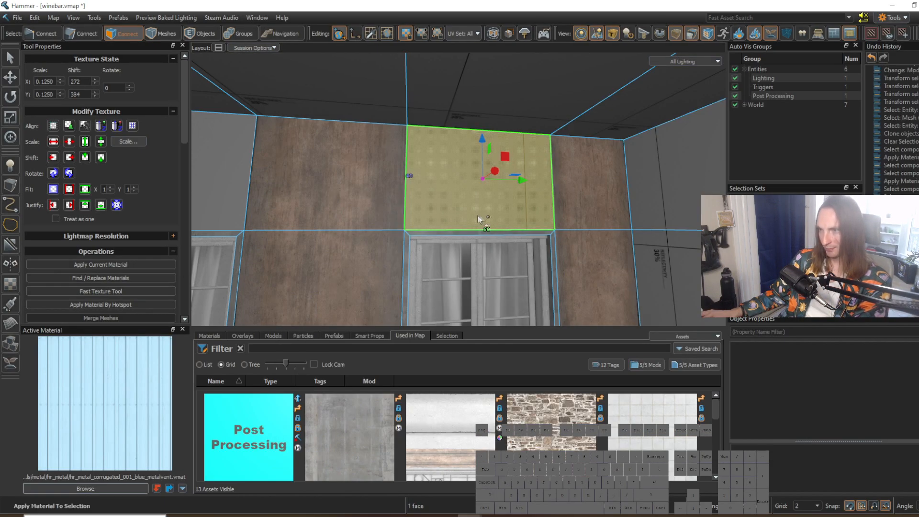
click(54, 129)
click(589, 276)
key(s)
right_drag(589, 276, 458, 189)
key(s)
key(a)
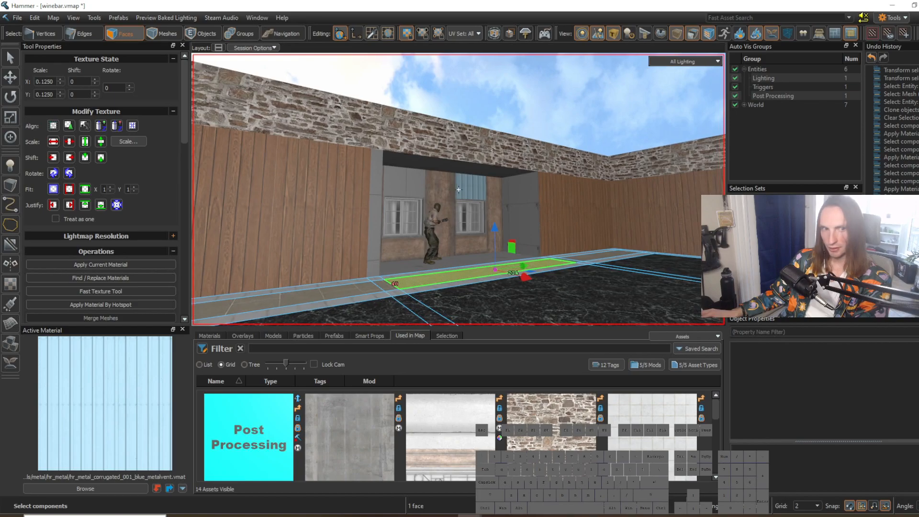
key(w)
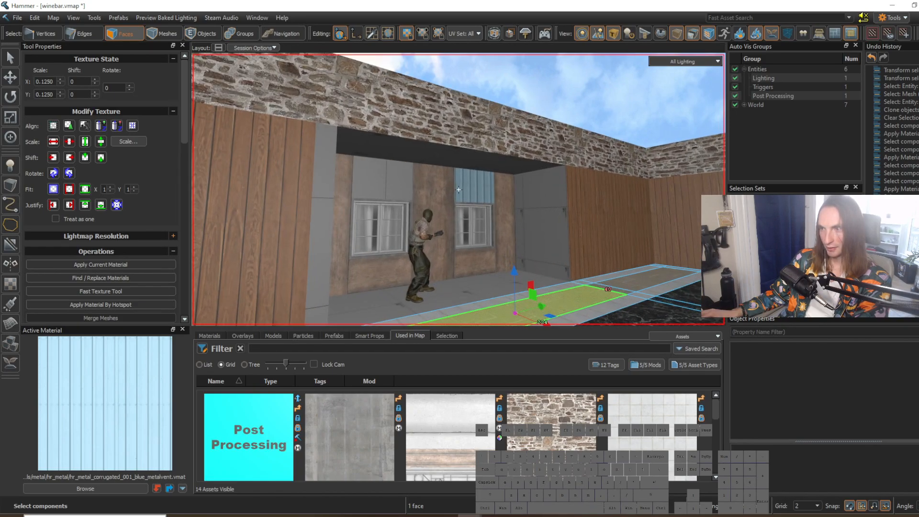
key(w)
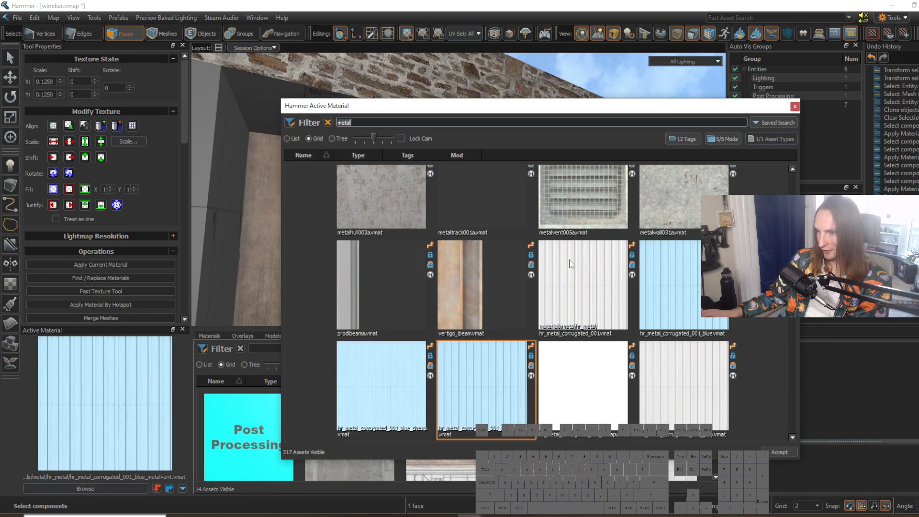
Step: Replace the material above the right window with hr_metal_corrugated_001_blue_cheap
double_click(398, 380)
key(shift+t)
right_drag(601, 296, 617, 269)
key(d)
key(s)
key(w)
key(w)
Step: Apply the blue corrugated metal to the face above the left window and the adjoining ceiling faces
right_drag(458, 189, 306, 213)
click(307, 209)
shift+click(304, 129)
shift+click(633, 142)
key(shift+t)
Step: Align the blue metal texture on the face above the left window and its ceiling face, then check it from outside
click(679, 237)
click(322, 205)
shift+click(293, 128)
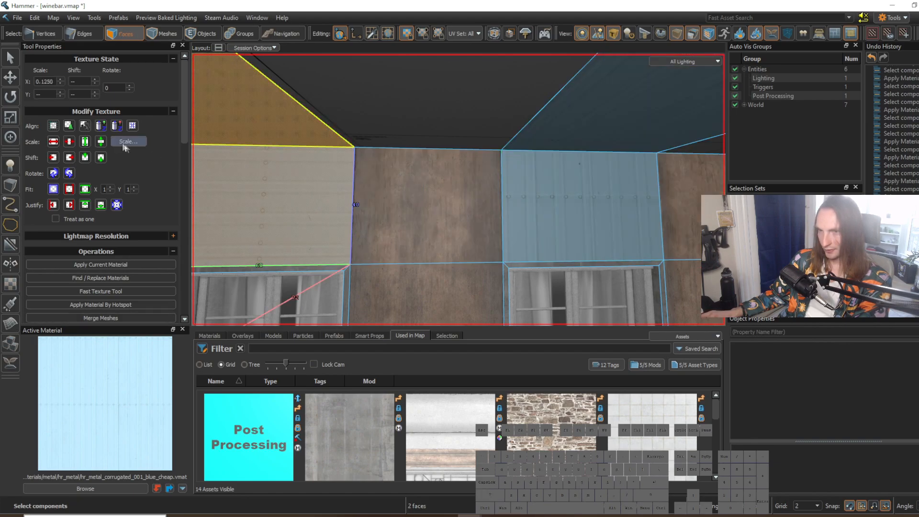
click(616, 133)
key(s)
mouse_move(617, 211)
right_down()
mouse_move(458, 189)
mouse_move(617, 211)
mouse_move(458, 190)
mouse_move(621, 224)
right_up()
click(617, 211)
key(s)
key(a)
key(w)
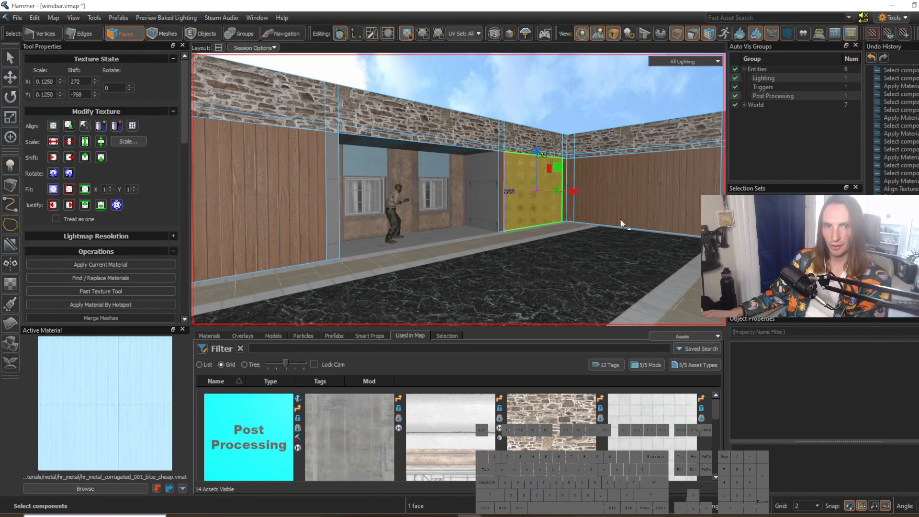
Step: Browse the metal materials for an alternative panel material, closing the browser without picking one
click(121, 490)
scroll(570, 304, down, 15)
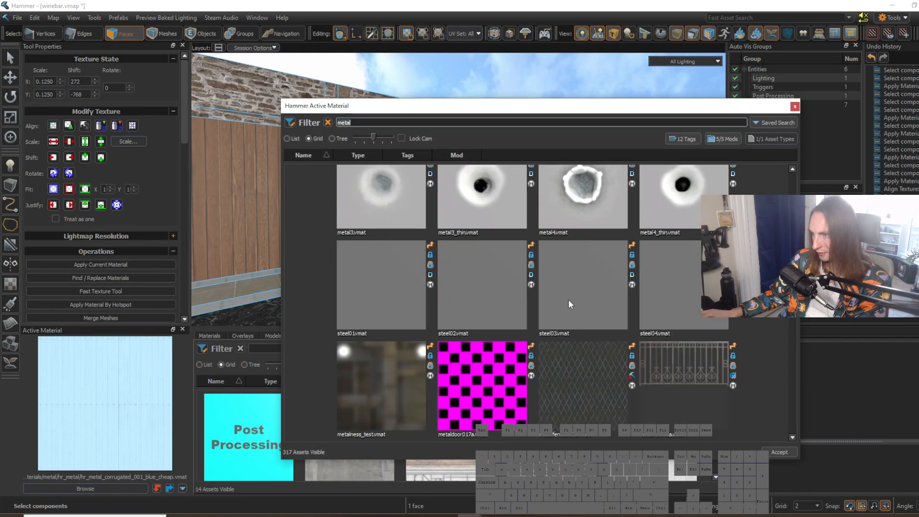
scroll(568, 300, down, 12)
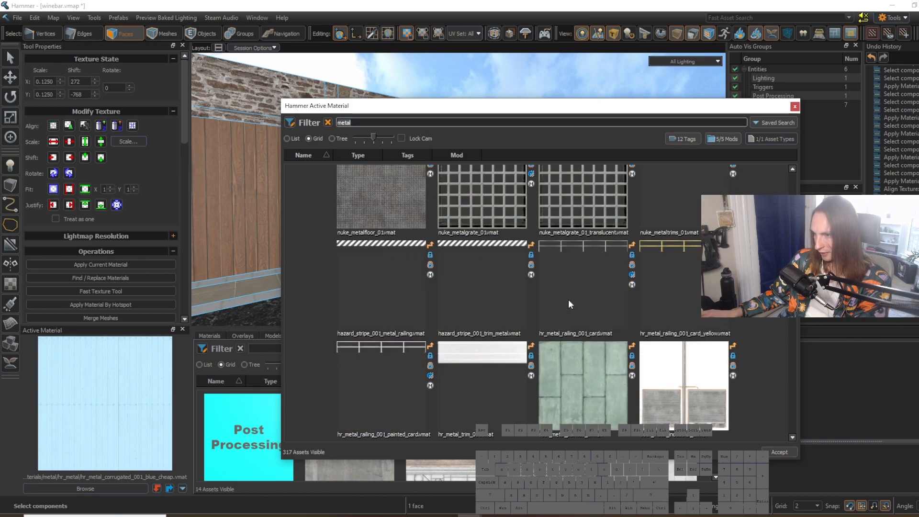
scroll(569, 300, up, 3)
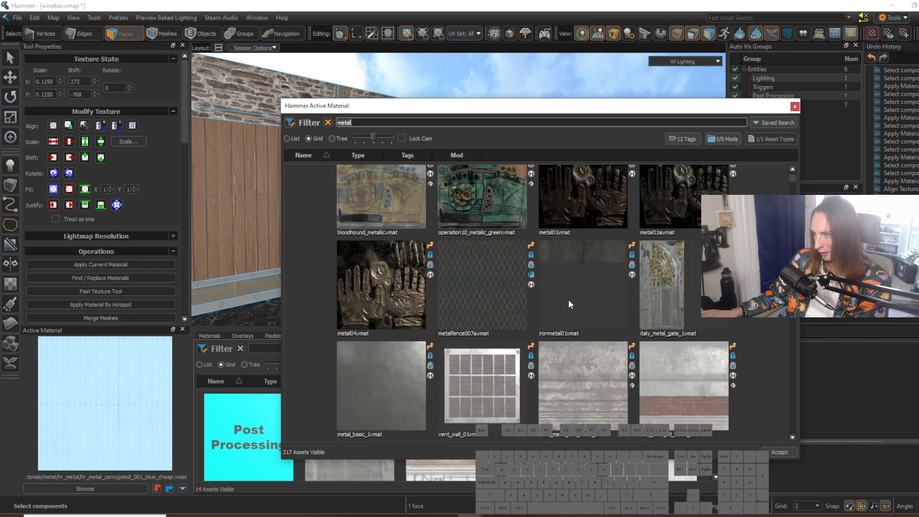
scroll(568, 301, down, 1)
scroll(568, 300, down, 1)
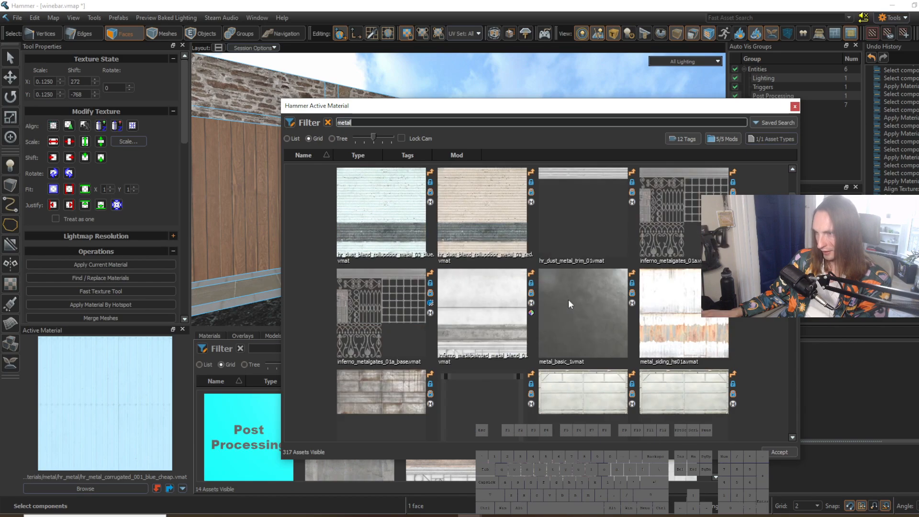
scroll(608, 311, down, 1)
scroll(608, 312, down, 1)
scroll(607, 311, up, 1)
scroll(794, 436, down, 6)
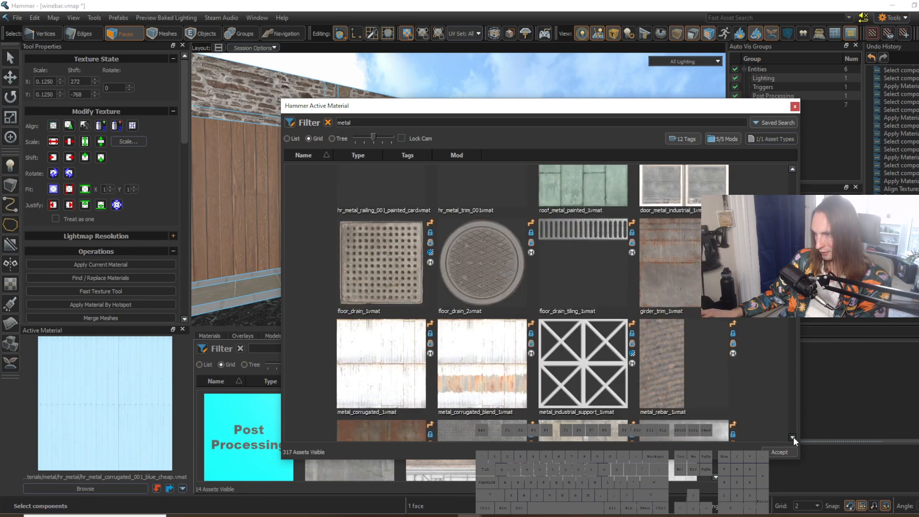
scroll(793, 436, down, 10)
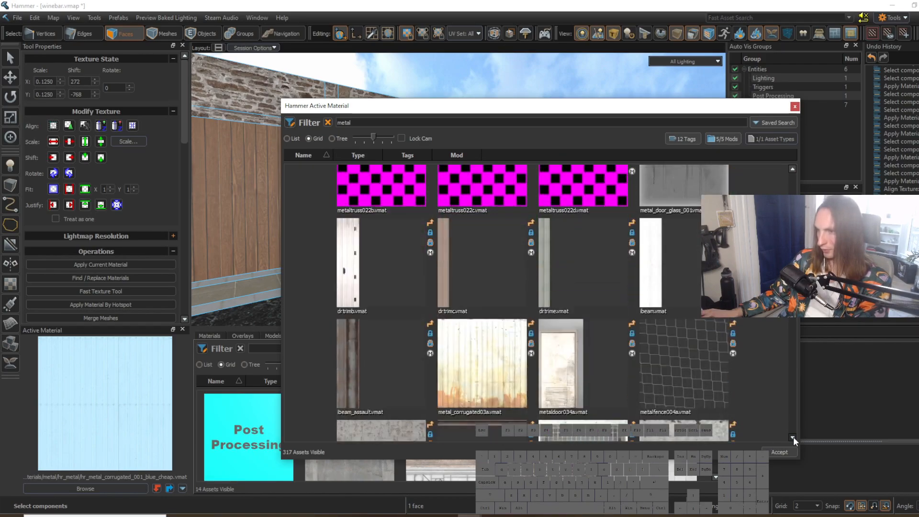
scroll(794, 436, down, 8)
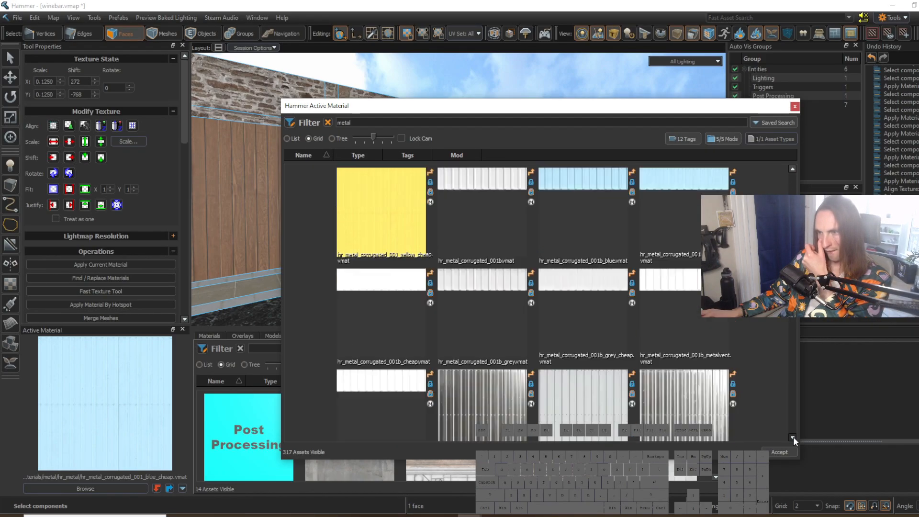
scroll(794, 437, down, 1)
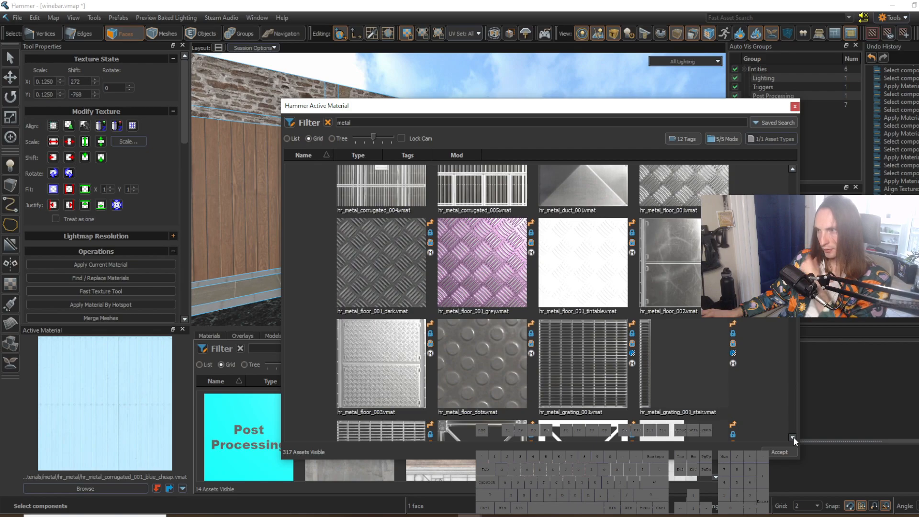
click(794, 107)
Step: Apply the blue corrugated metal to the narrow front ceiling strip above the left window
click(488, 103)
key(z)
key(w)
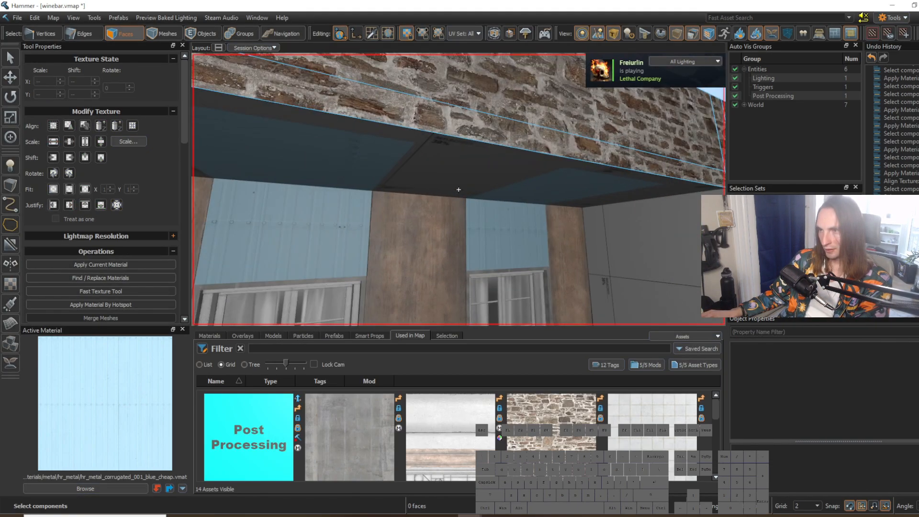
key(w)
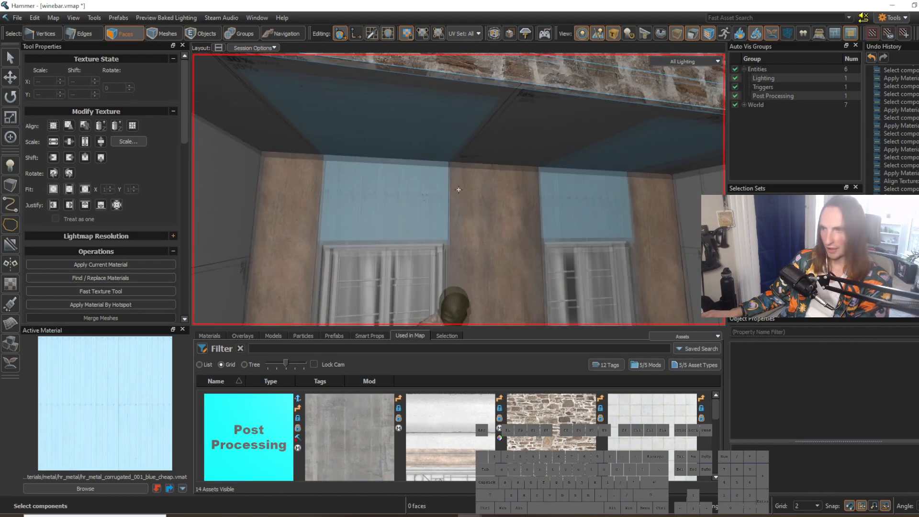
key(s)
key(z)
click(445, 170)
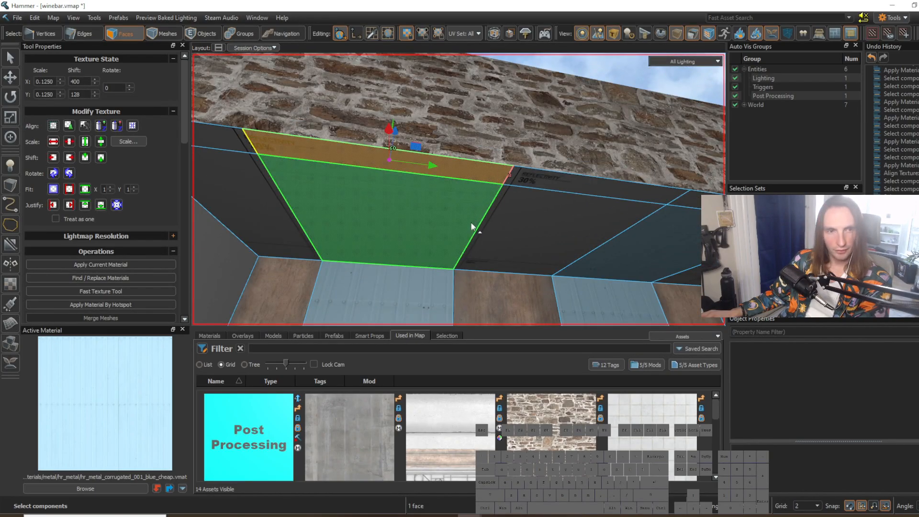
key(z)
Step: Apply the blue corrugated metal to the narrow front ceiling strip above the right window
key(z)
key(shift+t)
click(495, 266)
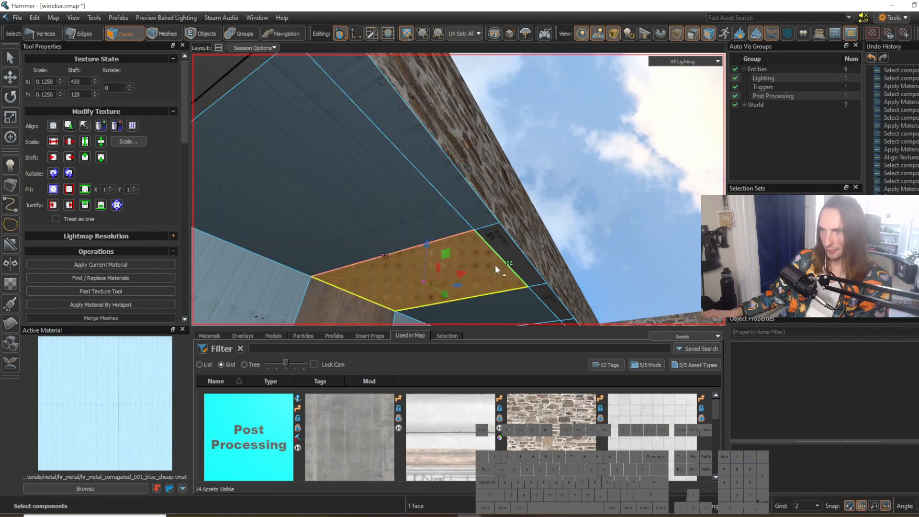
click(428, 176)
key(z)
key(w)
key(d)
key(z)
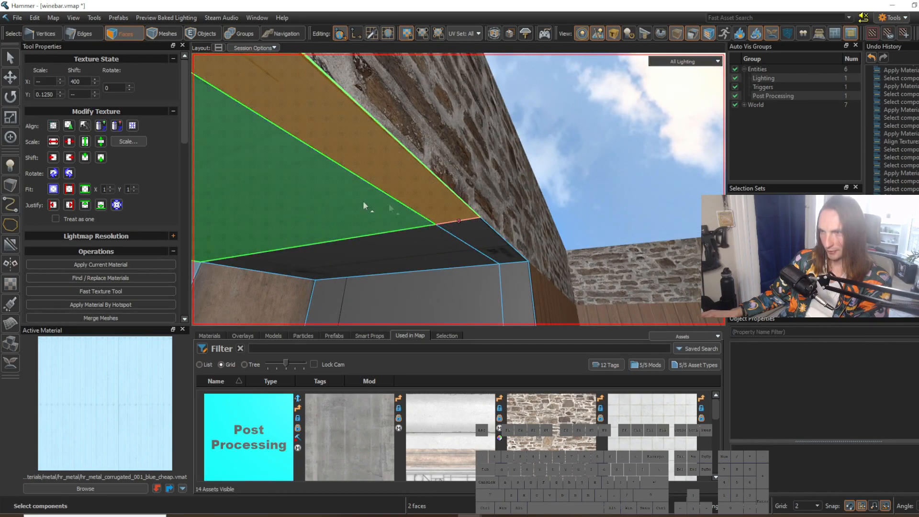
key(shift+t)
click(509, 257)
key(z)
key(s)
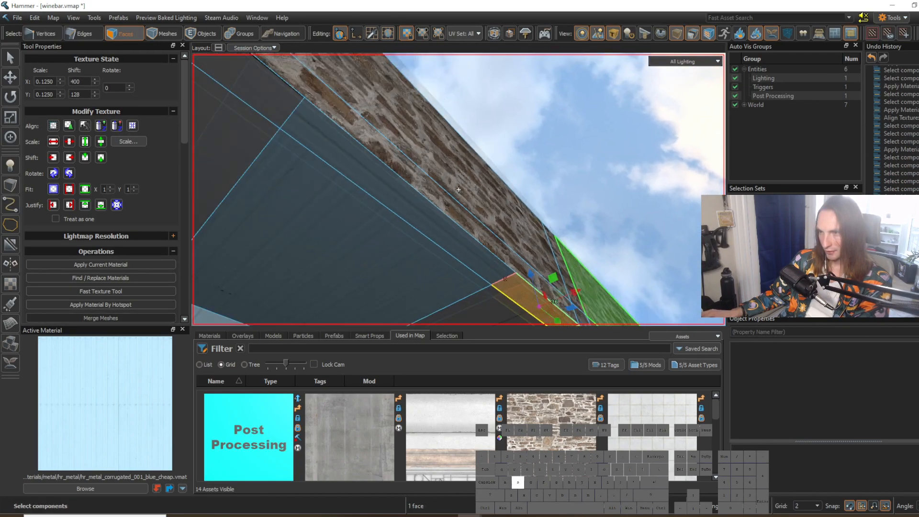
Step: Inspect the textured window recess and surrounding walls from across the courtyard
key(z)
click(546, 199)
key(z)
key(a)
key(s)
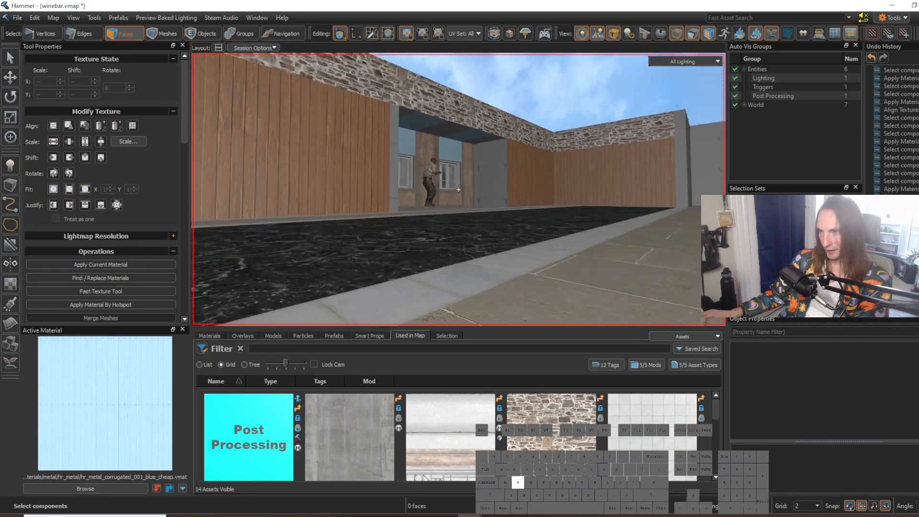
key(w)
key(s)
key(z)
key(w)
key(z)
key(w)
key(s)
key(w)
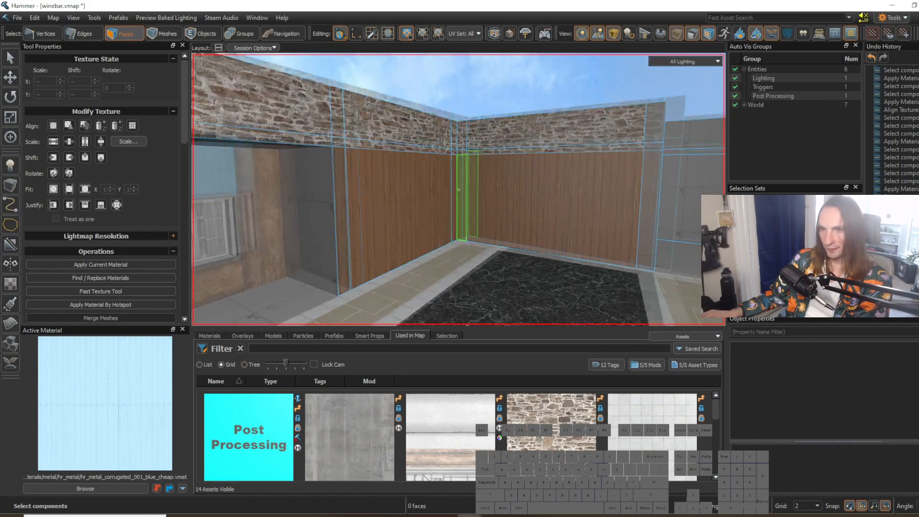
Step: Pick up bare_wood_trim_blend_1 from the recess's back wall as the active material
key(z)
Step: Select the edge ring running across the recess's end walls and ceiling and connect it with a new edge loop
key(z)
key(z)
shift+right_click(377, 203)
key(z)
key(w)
key(z)
key(2)
click(434, 168)
key(z)
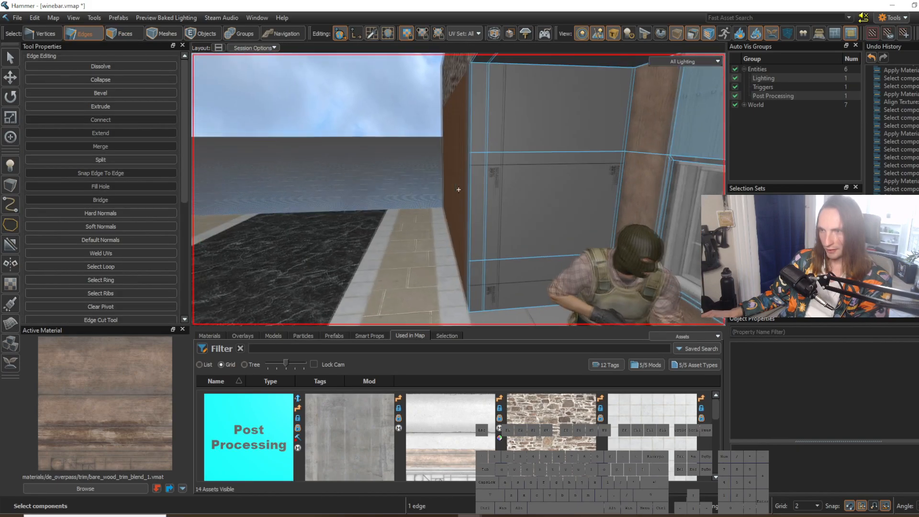
key(s)
key(z)
key(g)
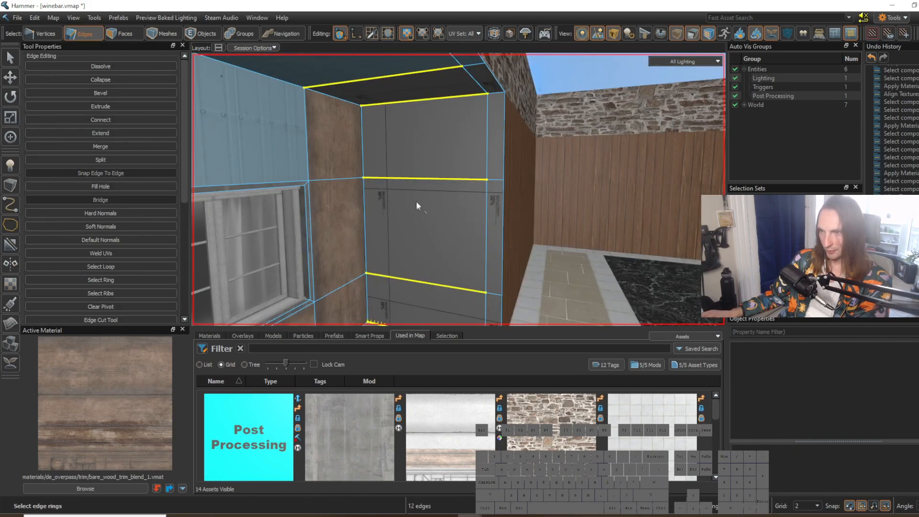
key(z)
key(s)
key(z)
key(z)
key(a)
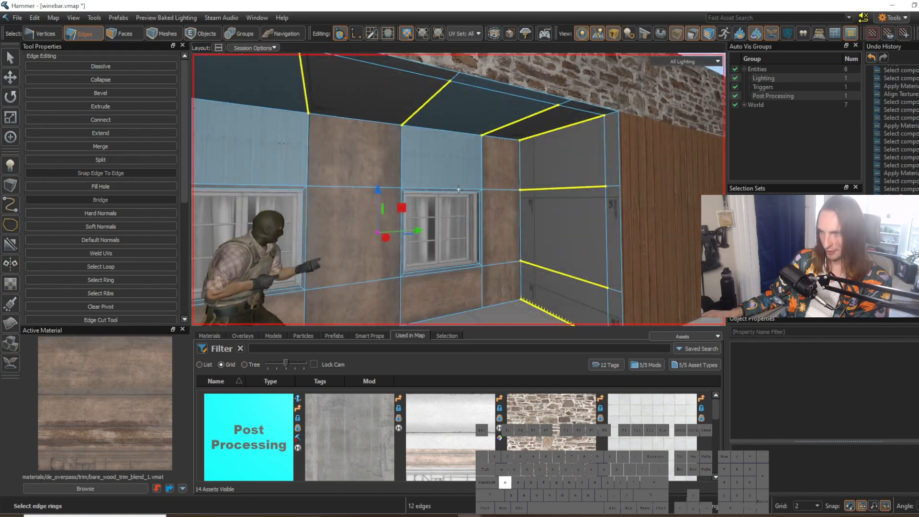
key(z)
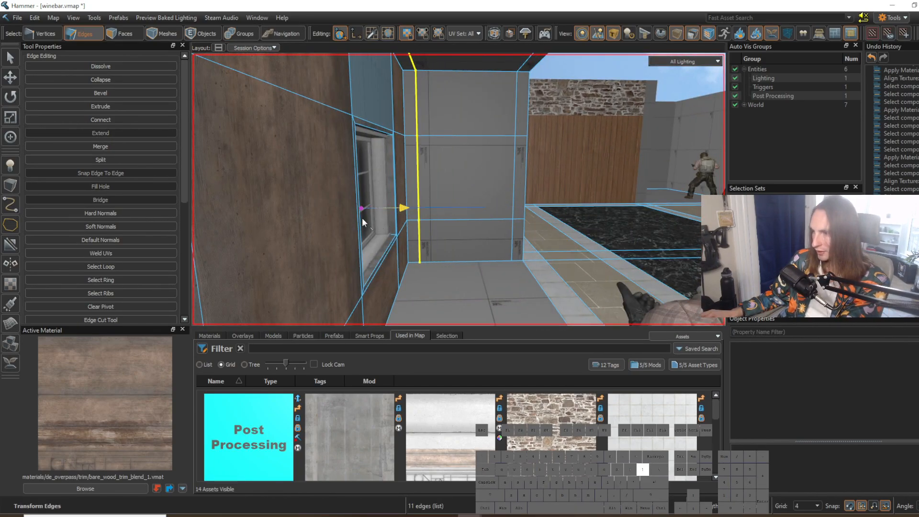
Step: Move the new edge loop close to the back wall on the 8-unit grid, comparing it with the front strip's width
drag(362, 218, 442, 203)
key(z)
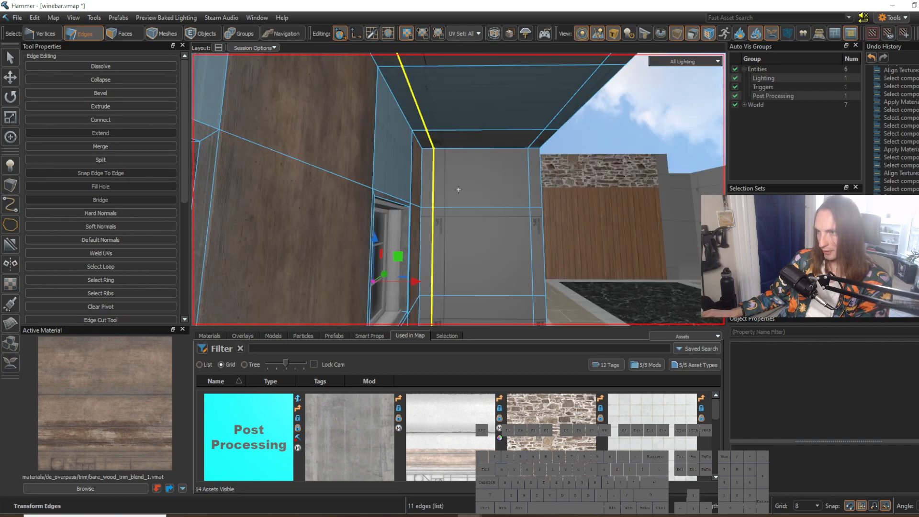
key(w)
key(z)
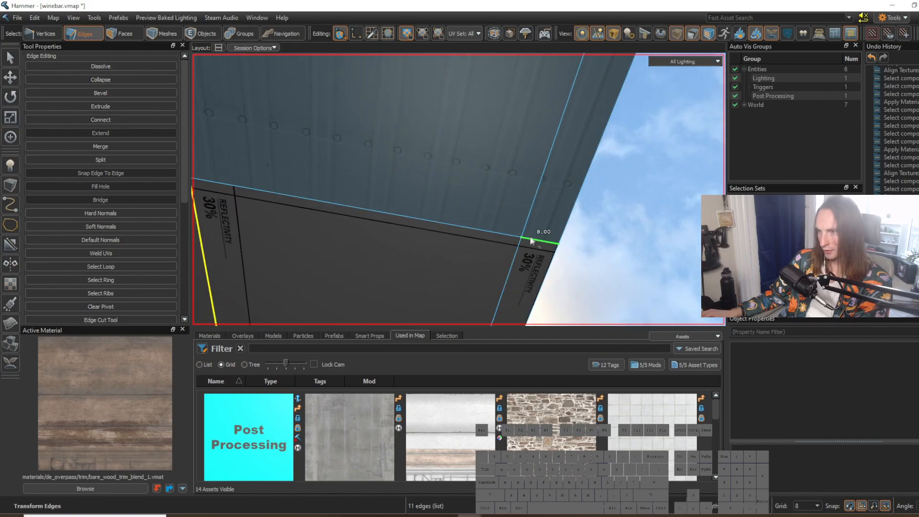
key(z)
key(z)
key(s)
key(z)
click(457, 215)
key(z)
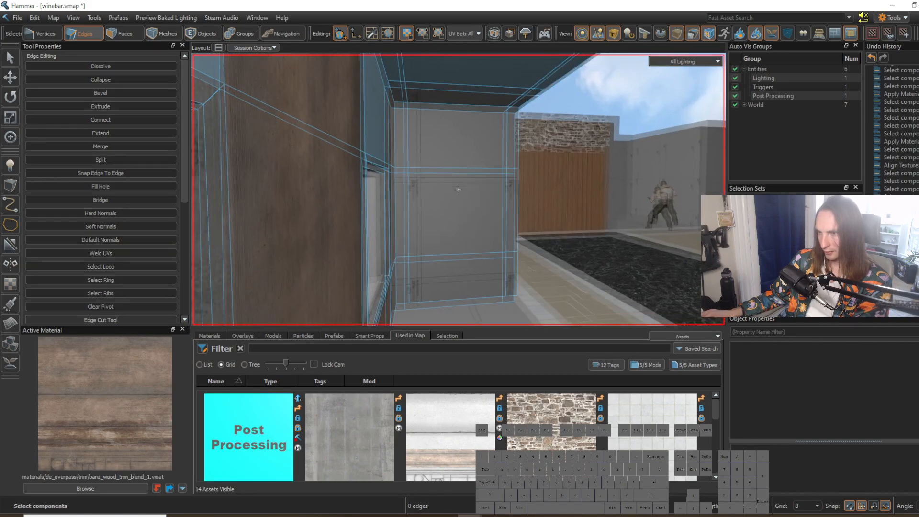
key(d)
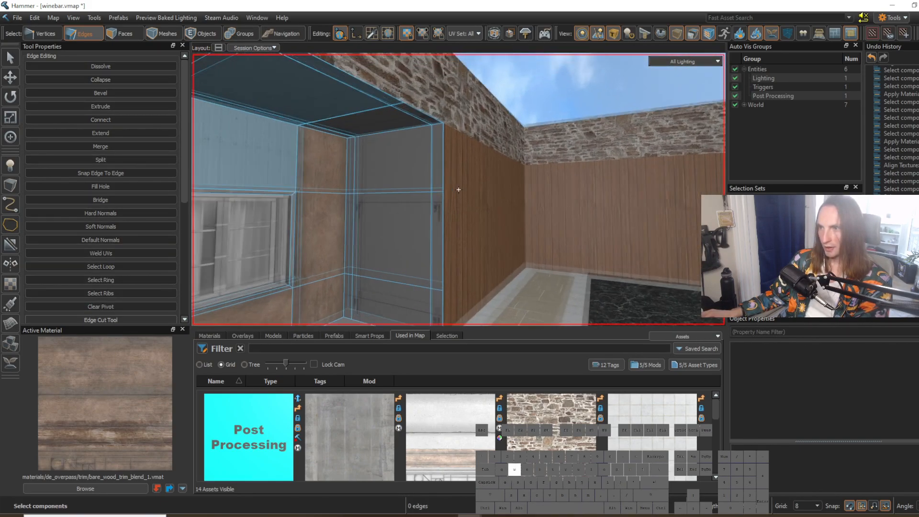
Step: Switch to face selection and pick up inferno_stone_wall_03 from the upper stone wall as the active material
key(z)
key(3)
click(476, 154)
key(z)
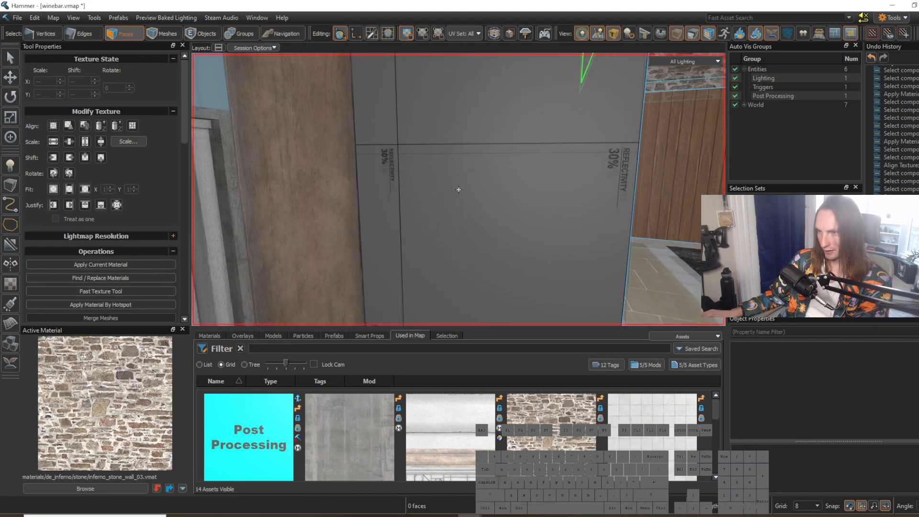
Step: Apply inferno_stone_wall_03 to the narrow strips beside the back wall on both end walls of the recess
key(z)
key(z)
key(z)
shift+click(412, 238)
shift+click(412, 158)
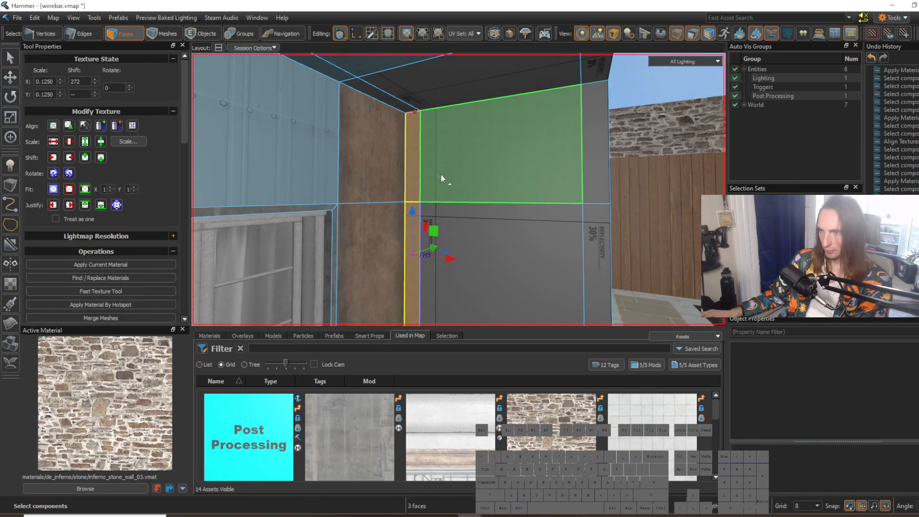
key(z)
key(z)
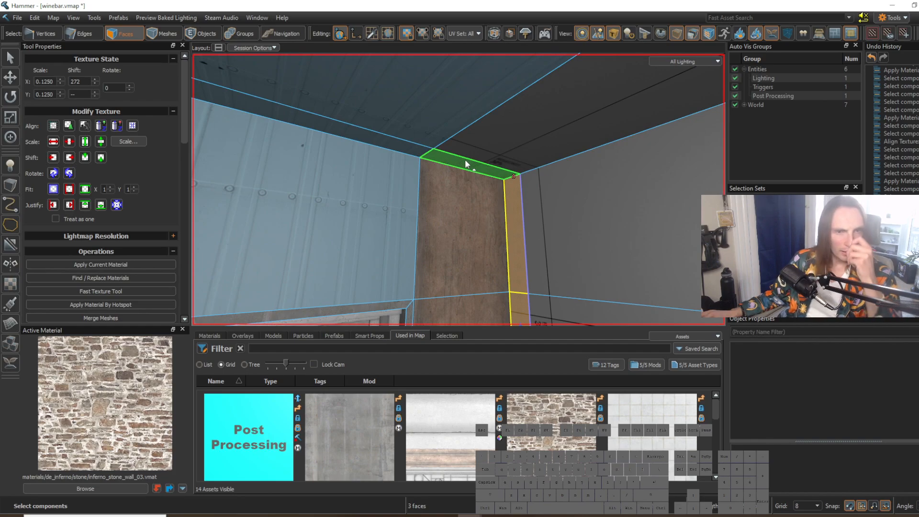
key(z)
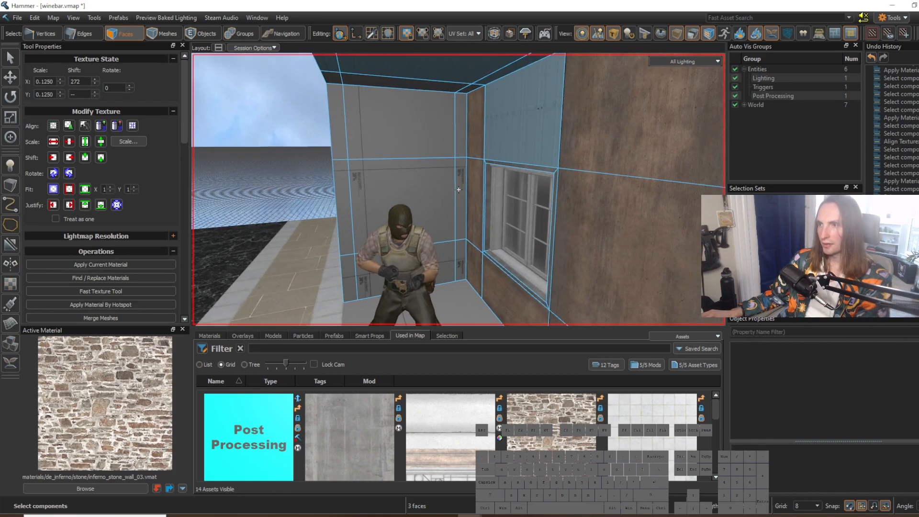
key(w)
key(z)
shift+click(454, 118)
key(z)
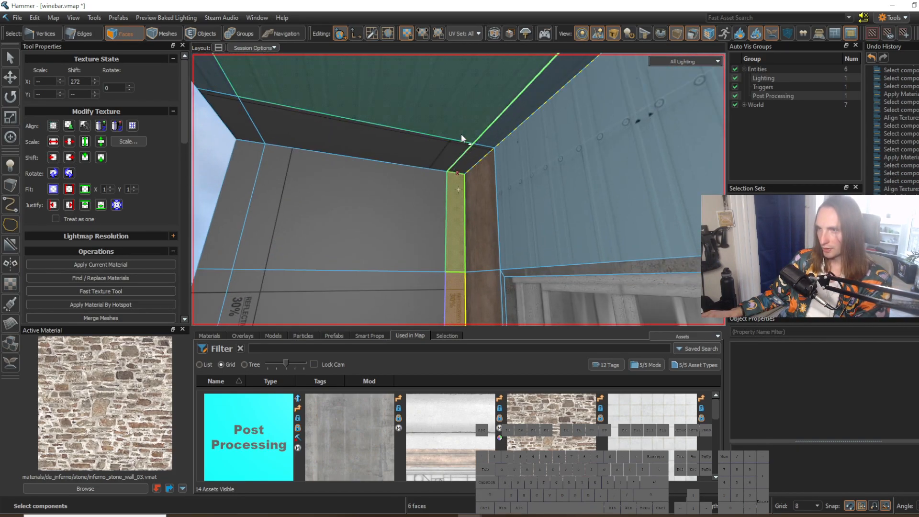
key(z)
key(shift+t)
click(493, 211)
key(z)
key(s)
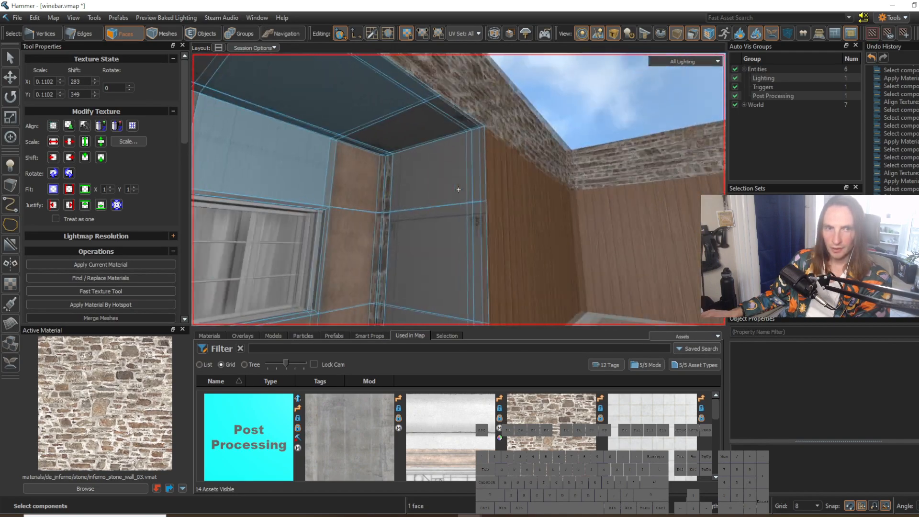
key(w)
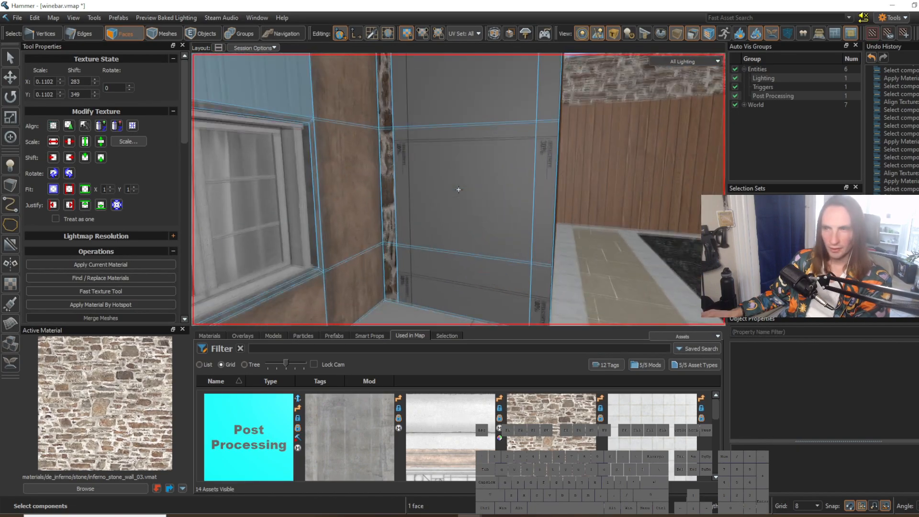
Step: Apply bare_wood_trim_blend_1 to the three wide faces of the end wall beside the right window
key(z)
shift+right_click(396, 198)
key(z)
key(w)
key(z)
drag(455, 278, 456, 139)
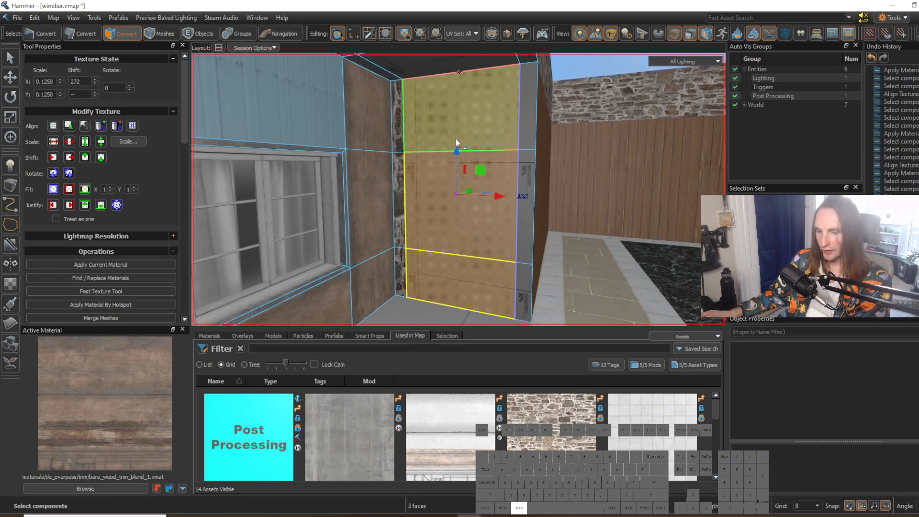
click(584, 274)
key(z)
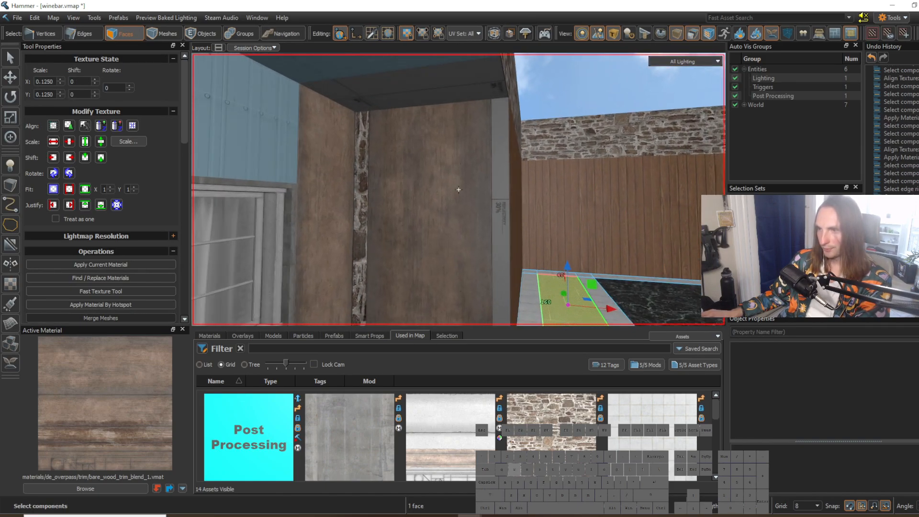
Step: Apply inferno_stone_wall_03 to the narrow outer strip of the end wall beside the right window
shift+right_click(359, 204)
key(z)
key(z)
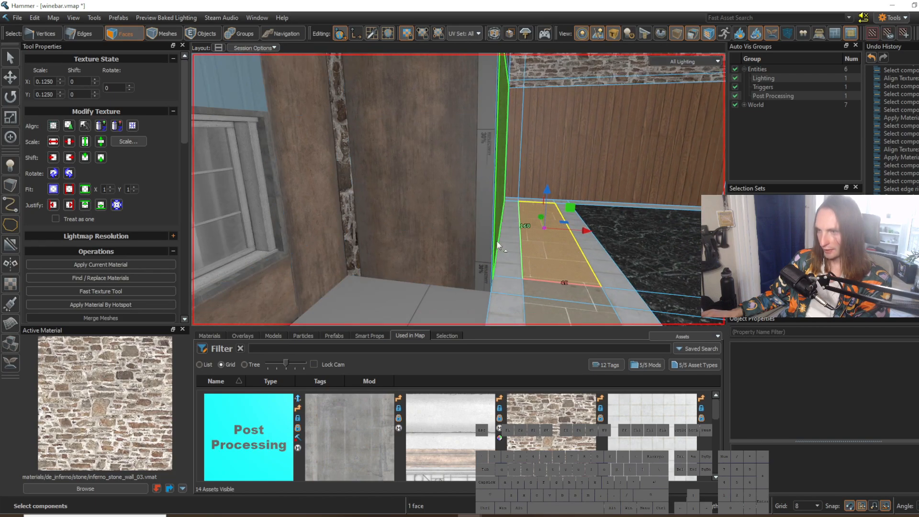
click(556, 245)
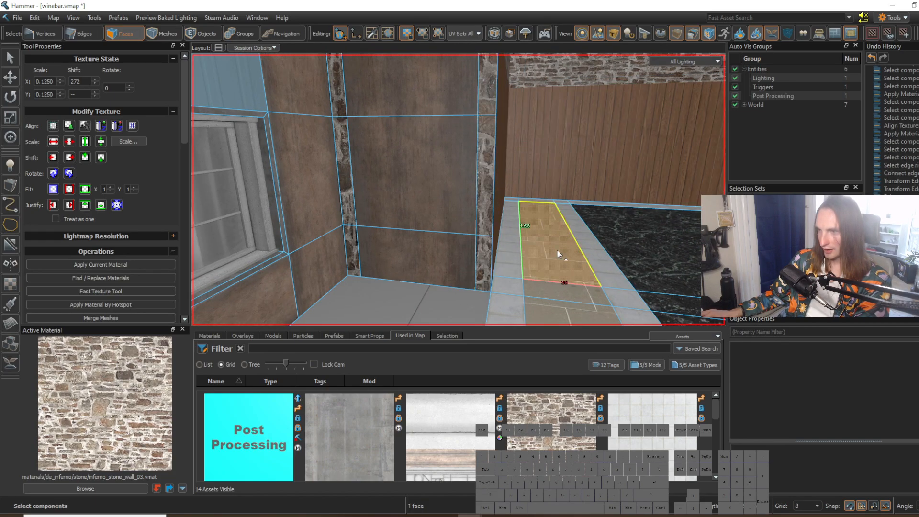
Step: Apply inferno_stone_wall_03 to the narrow outer strip of the end wall beside the left window
key(z)
key(z)
ctrl+click(430, 163)
key(shift+t)
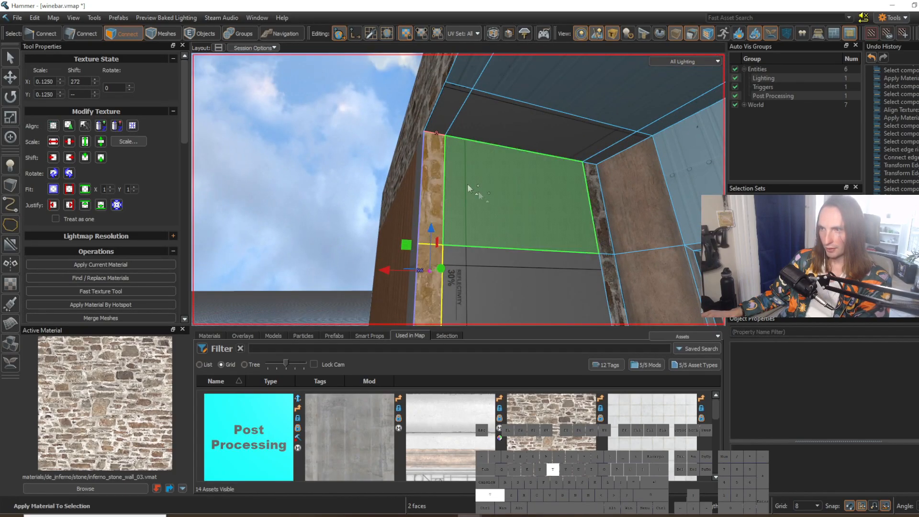
click(507, 234)
Step: Switch to the de_mission map and pick up inferno_tile_floor_04 from the stone base below the wood wall panels
key(z)
key(s)
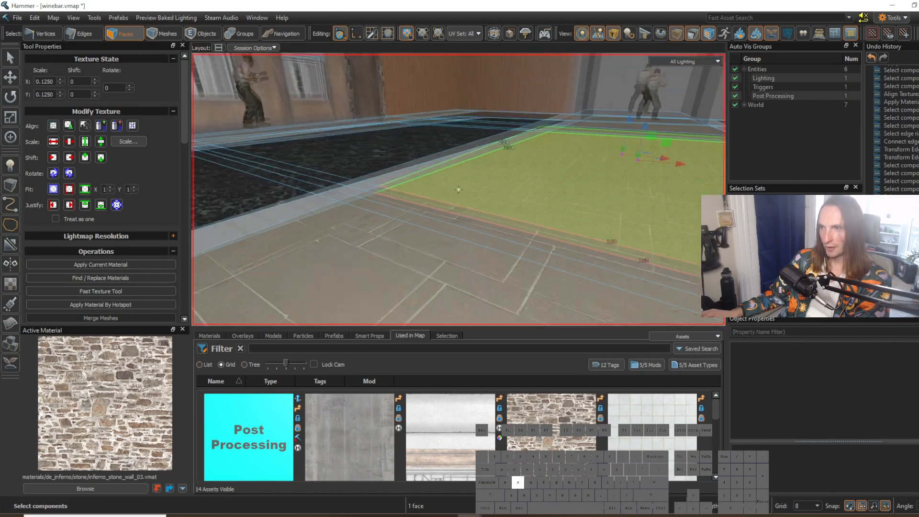
key(w)
key(w)
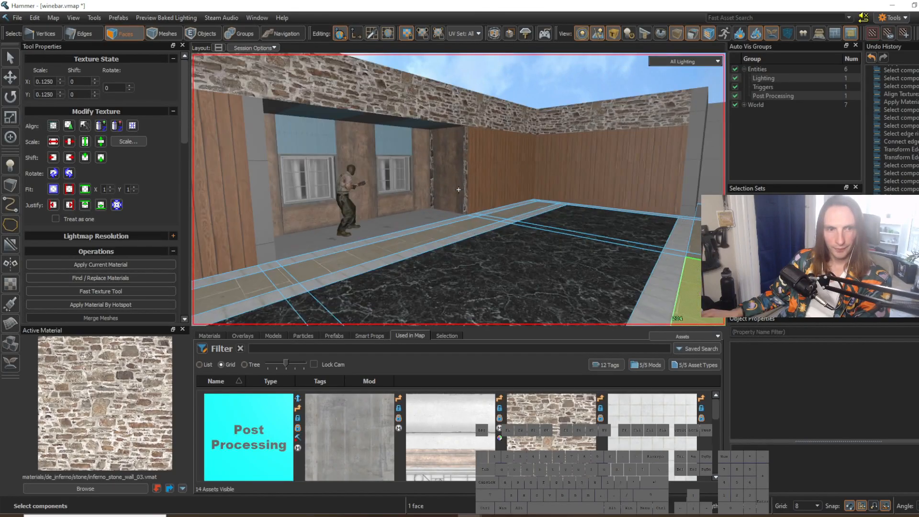
key(z)
key(ctrl+Tab)
key(z)
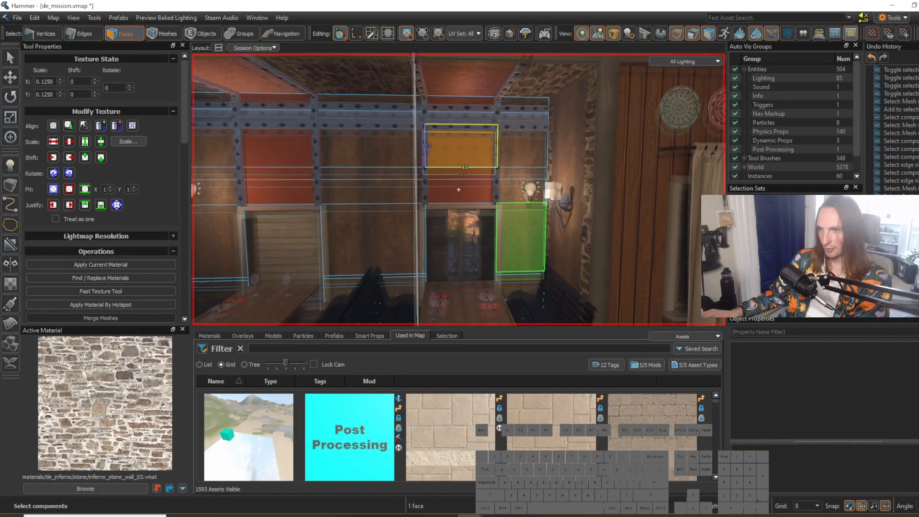
key(w)
key(z)
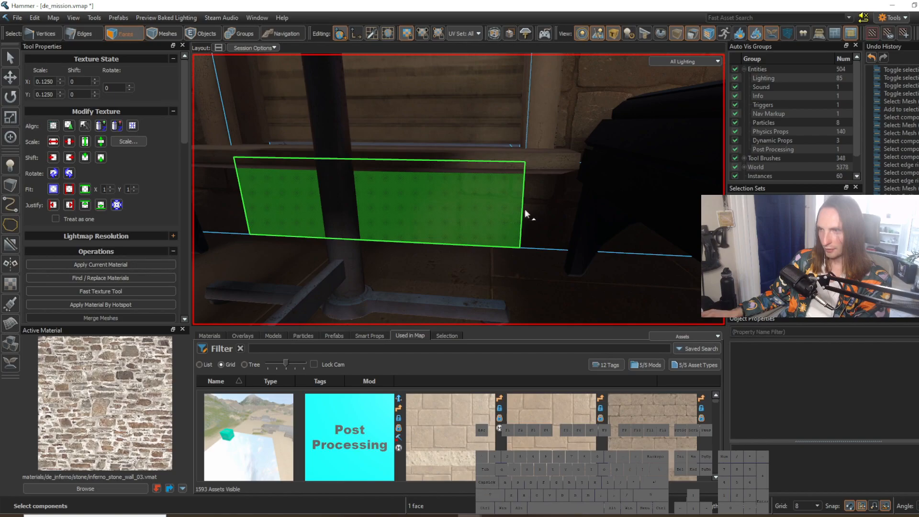
key(z)
key(w)
key(z)
Step: Examine the stone base, its thin top trim and the upper stone wall beside the wine shelves in de_mission
key(z)
key(z)
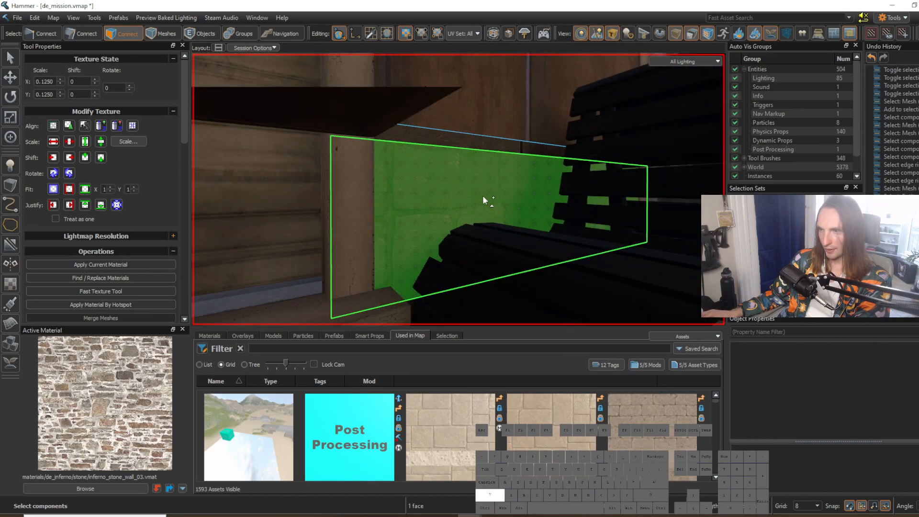
shift+right_click(483, 195)
key(z)
key(s)
key(d)
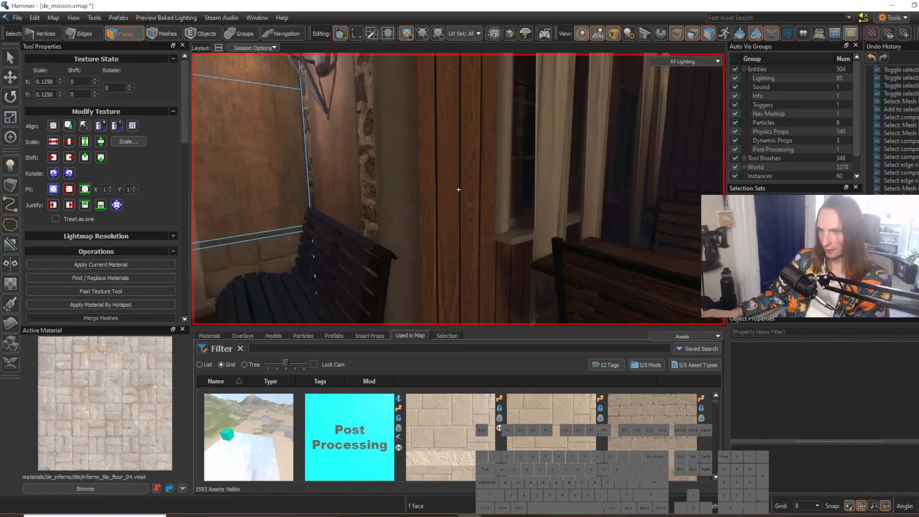
key(w)
key(a)
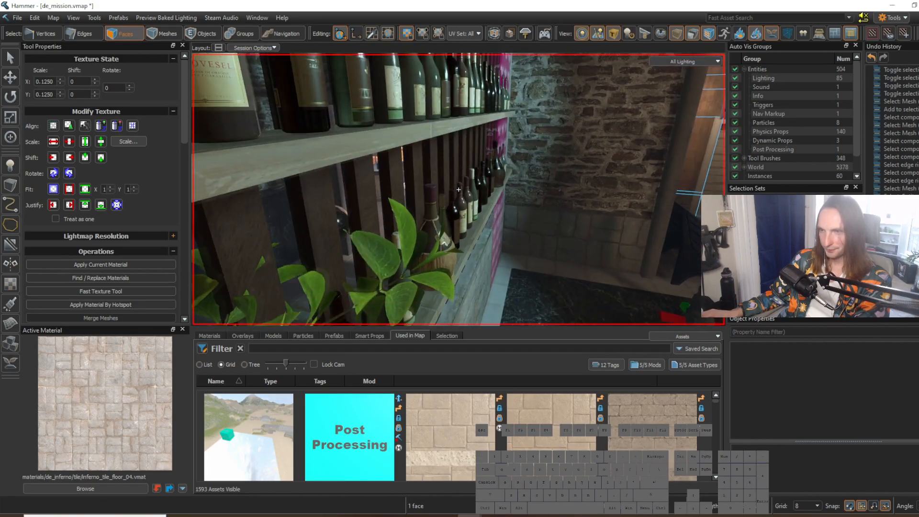
key(z)
key(z)
key(w)
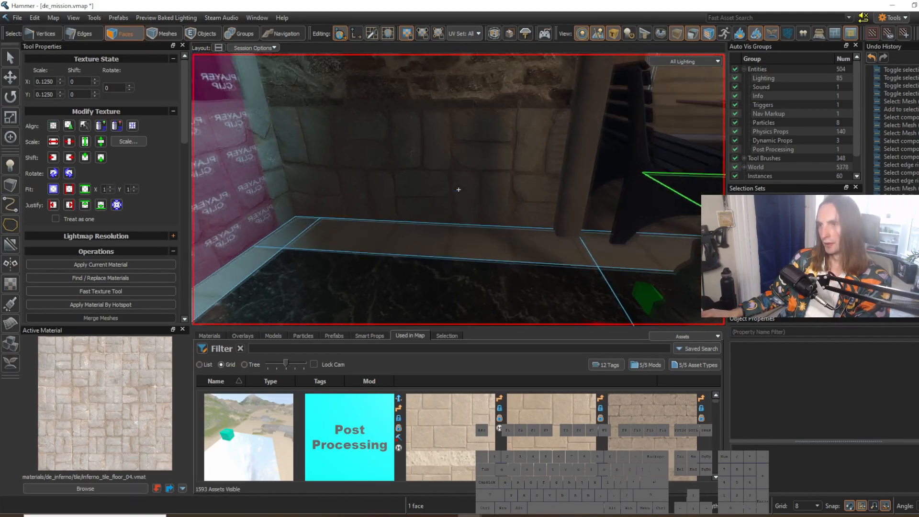
key(s)
key(w)
key(z)
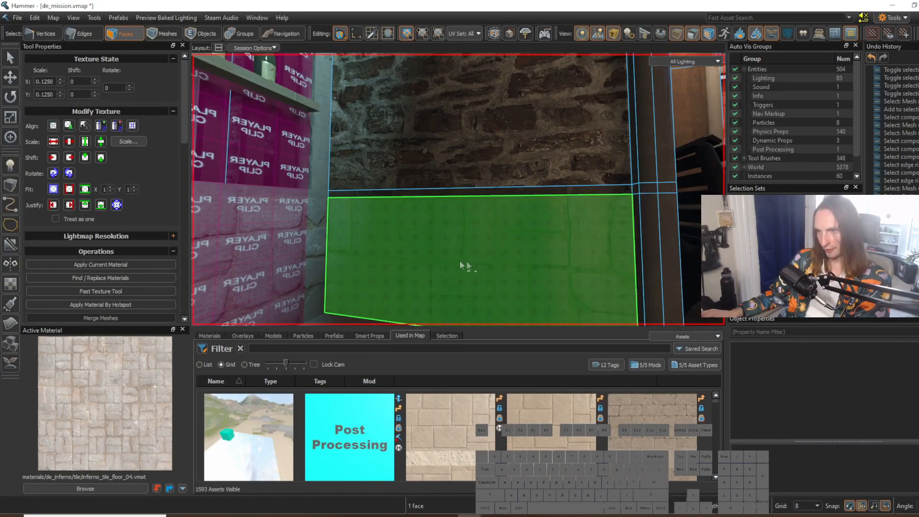
click(541, 189)
key(z)
key(w)
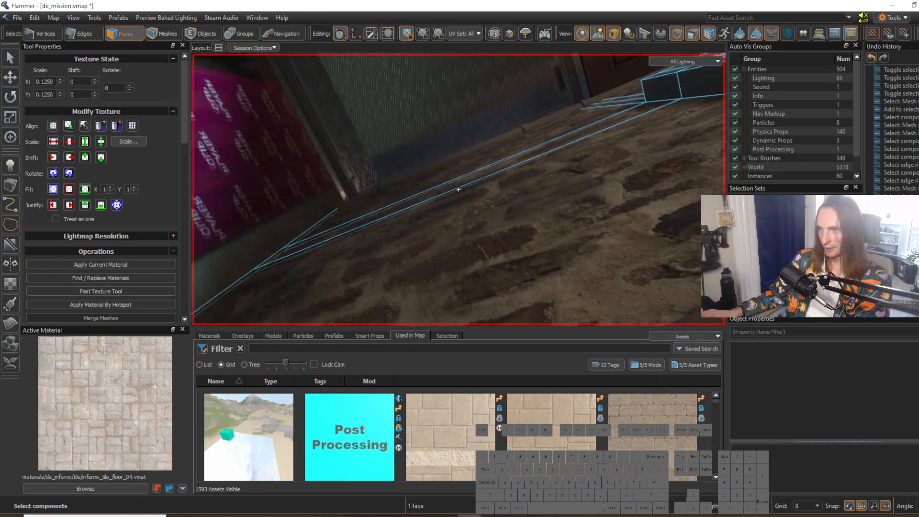
key(z)
click(518, 175)
key(z)
key(w)
key(s)
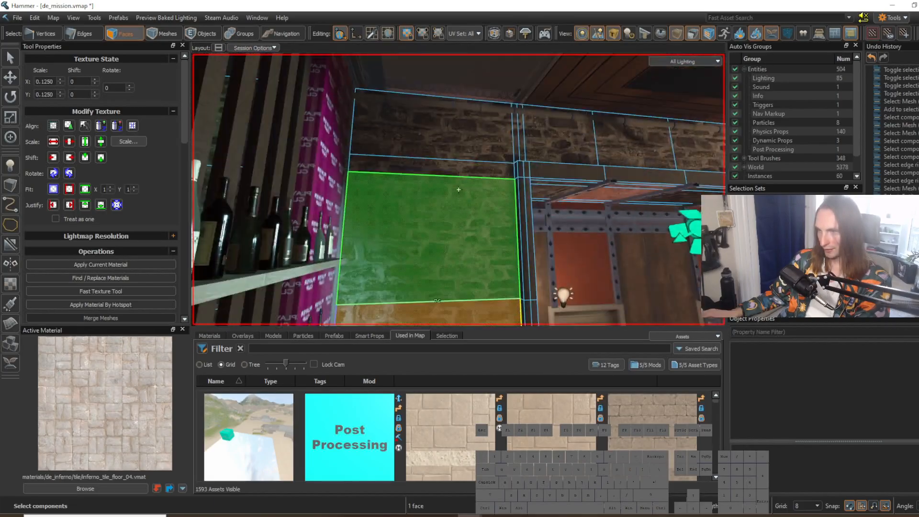
key(w)
key(z)
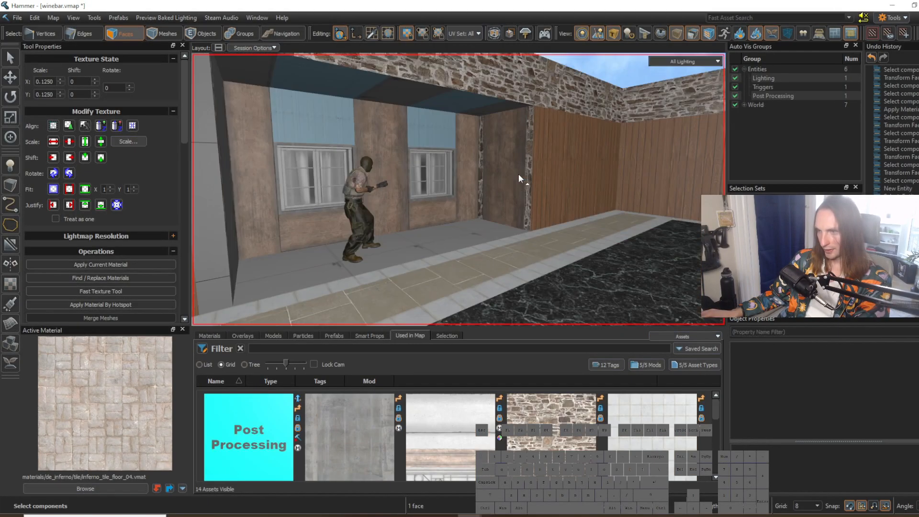
key(z)
key(w)
key(s)
Step: Back in winebar, connect the side edges of the wood wall left of the recess and lower the new horizontal edge
key(z)
key(2)
click(445, 184)
key(z)
key(s)
key(z)
key(g)
key(z)
key(d)
key(w)
key(z)
key(v)
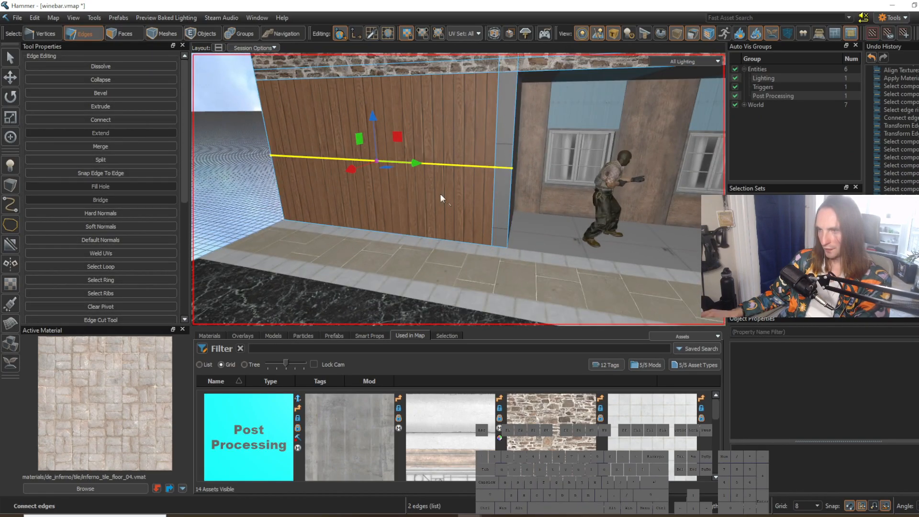
drag(374, 148, 383, 193)
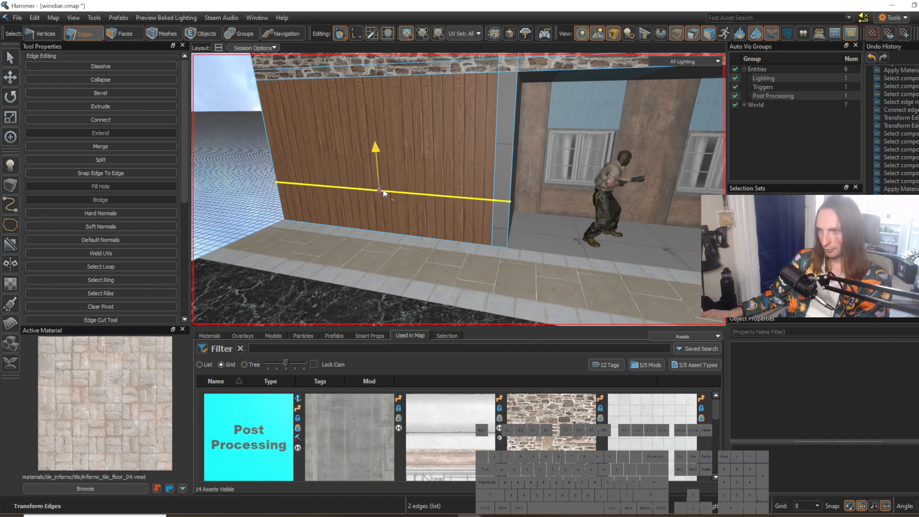
Step: Bevel the new horizontal edge on the wood wall with a width of 16 and 0 steps
key(z)
key(w)
key(z)
key(ctrl+b)
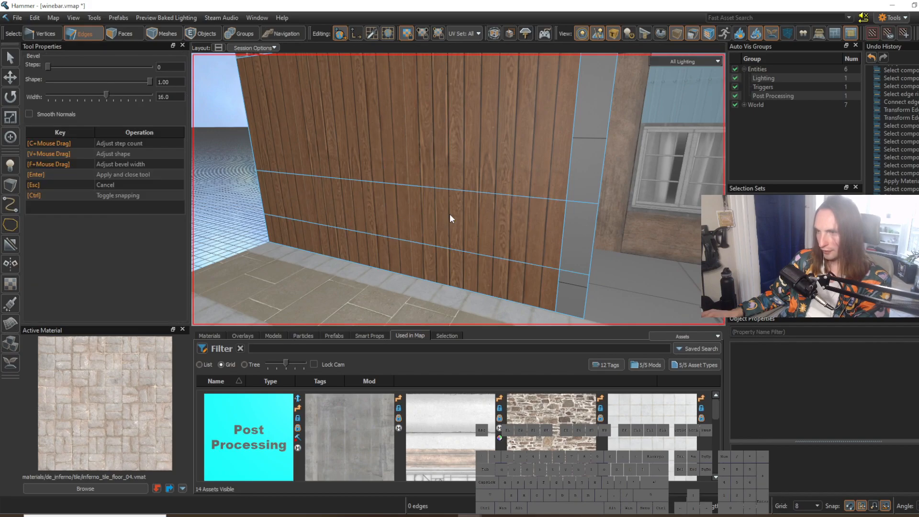
key(Return)
Step: Move the two bevelled edge loops close together to form a thin trim strip across the wall, using a finer grid
double_click(431, 243)
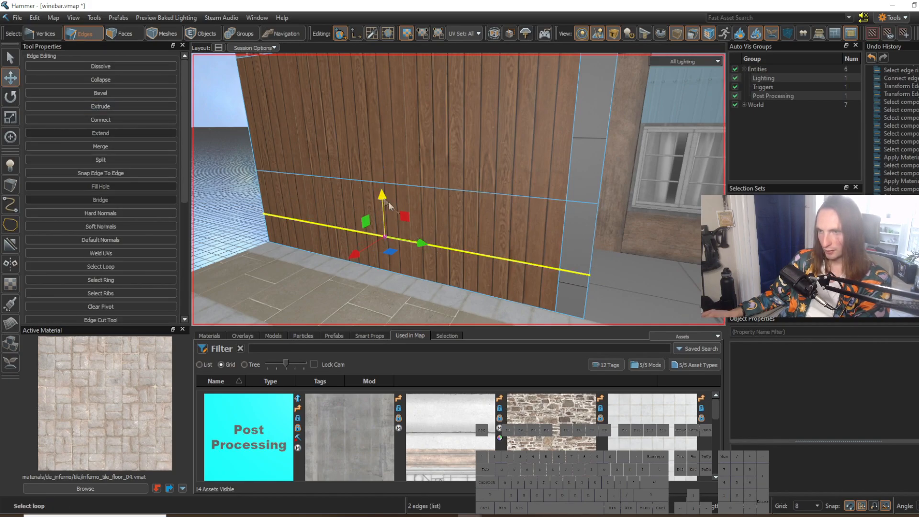
double_click(457, 194)
drag(382, 167, 391, 204)
key([)
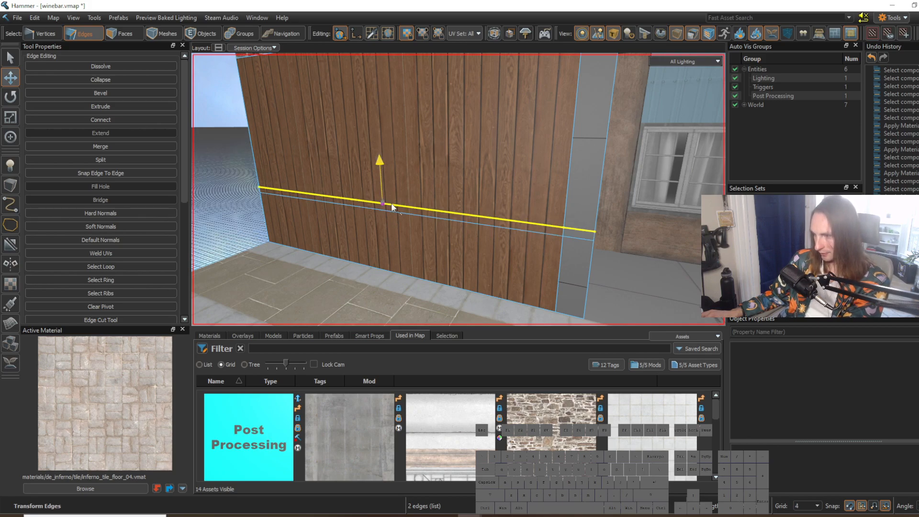
click(452, 244)
right_drag(453, 244, 458, 190)
key(w)
Step: Pick up inferno_tile_floor_04 from the lower stone wall near the wine shelves in de_mission and return to winebar
key(w)
right_drag(512, 283, 458, 189)
key(d)
Step: Try to apply the picked wall material to the face below the thin trim strip
key(3)
shift+right_click(422, 217)
click(434, 268)
key(shift+t)
click(493, 281)
key(s)
key(a)
key(ctrl+Tab)
key(w)
key(w)
key(a)
key(s)
key(w)
shift+right_click(438, 173)
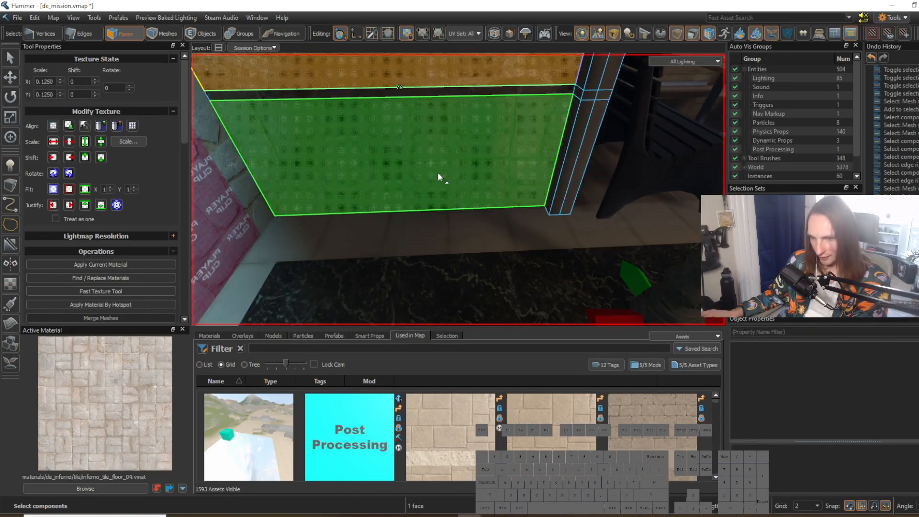
key(ctrl+Tab)
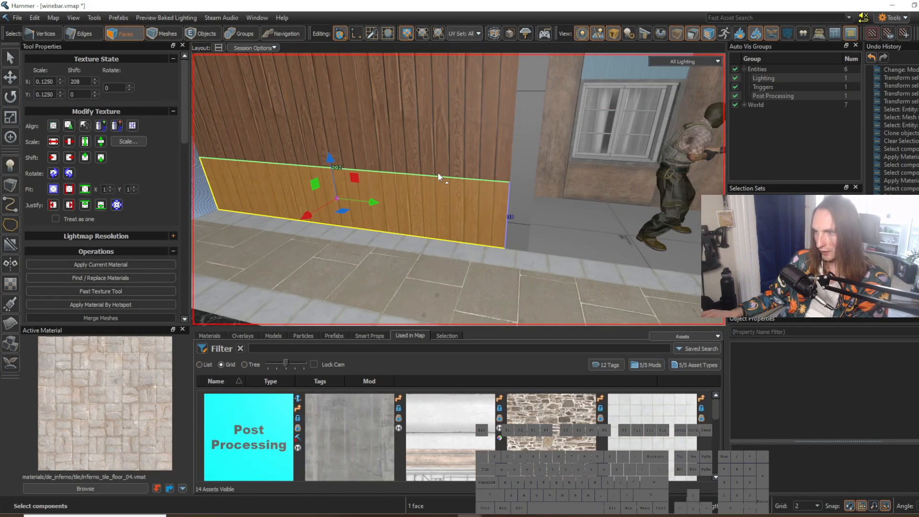
Step: Search the materials for "inferno tile", choose inferno_tile_floor_04 and apply it to the wall face below the thin strip
click(106, 490)
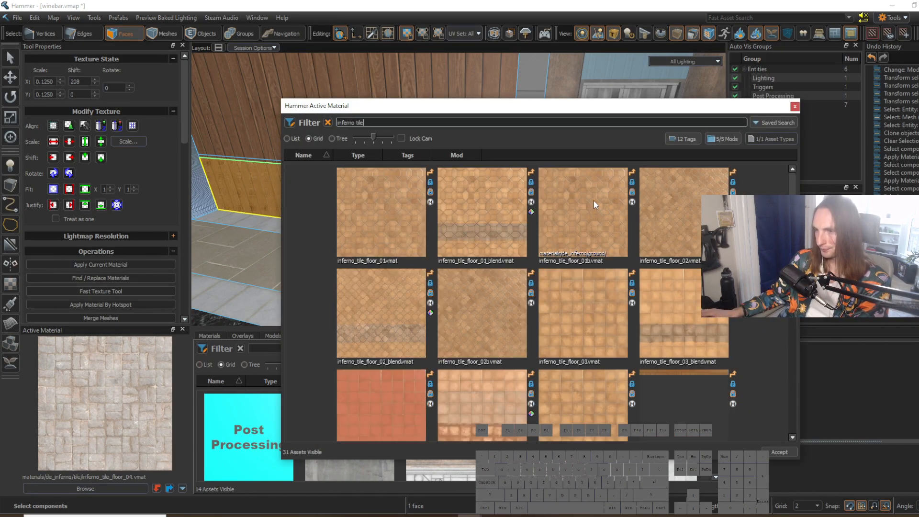
scroll(531, 301, down, 5)
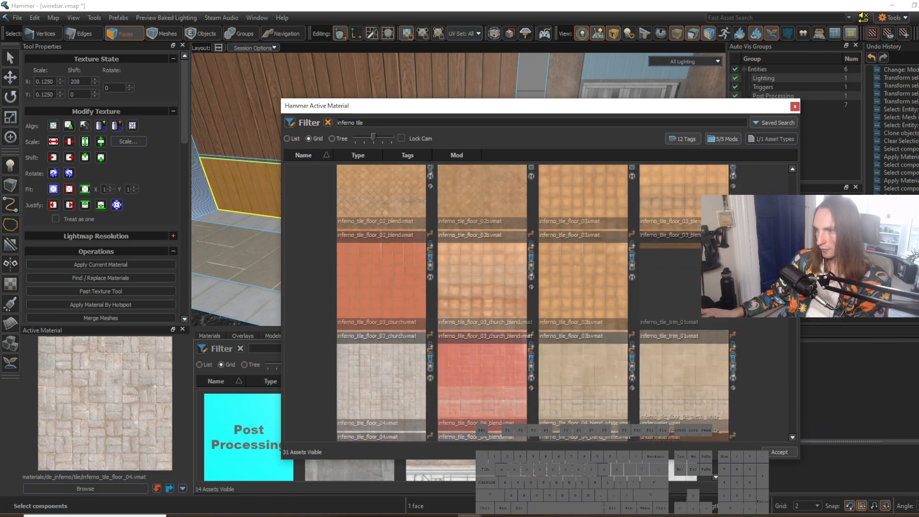
double_click(383, 268)
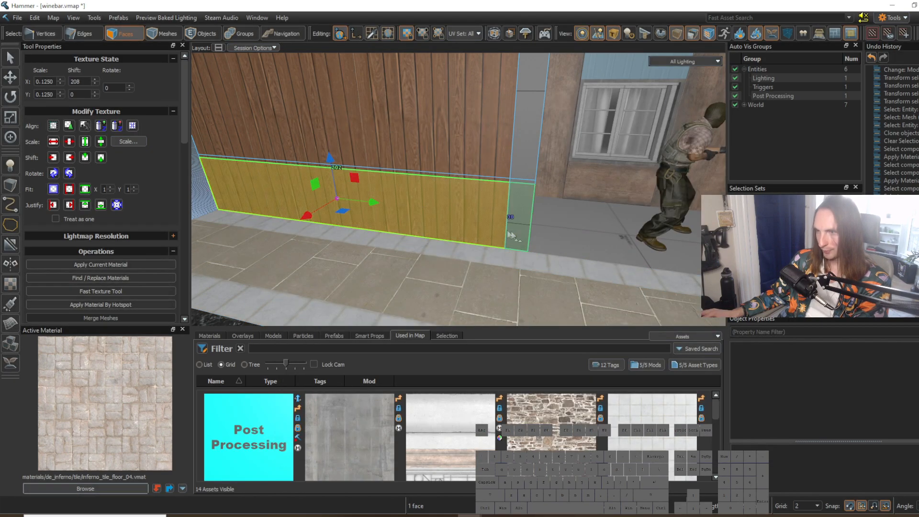
key(shift+t)
click(478, 264)
right_drag(502, 243, 458, 218)
key(s)
key(w)
Step: Select the thin strip above the stone base, search the materials for "concrete" and choose concrete_10_trim
click(459, 218)
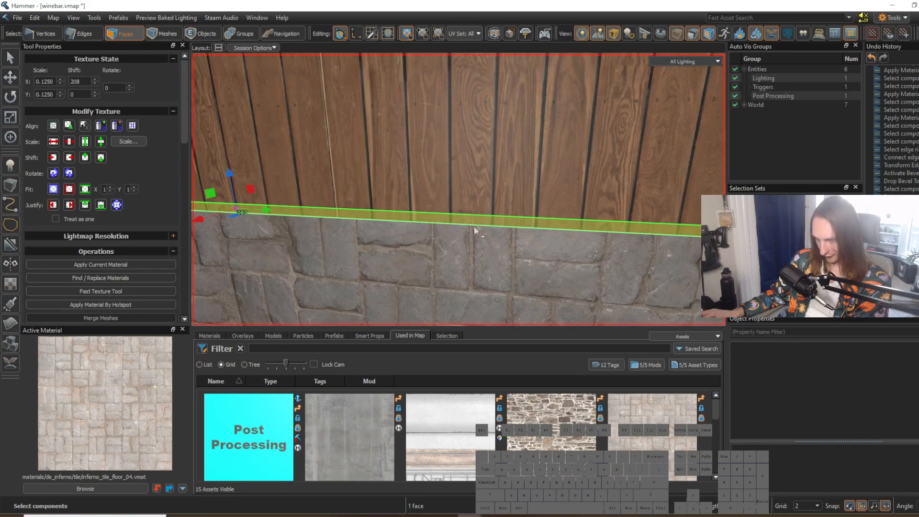
click(114, 488)
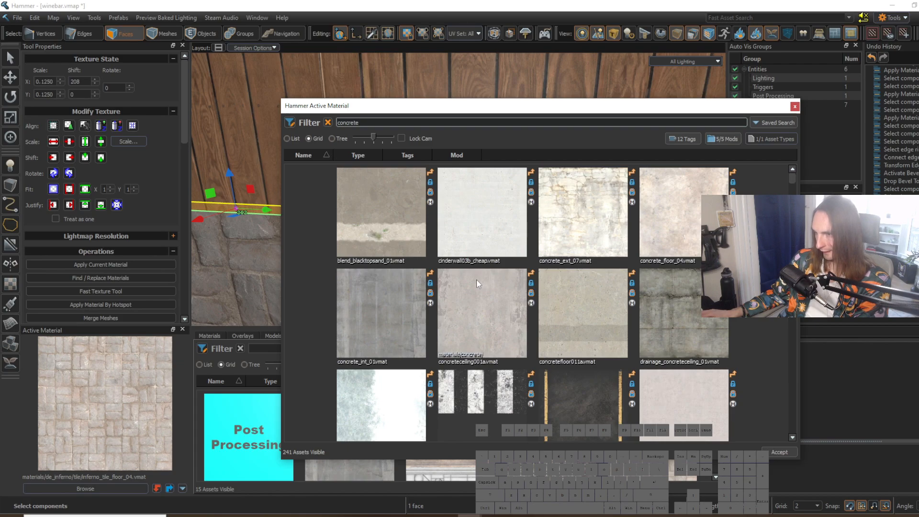
scroll(449, 297, down, 12)
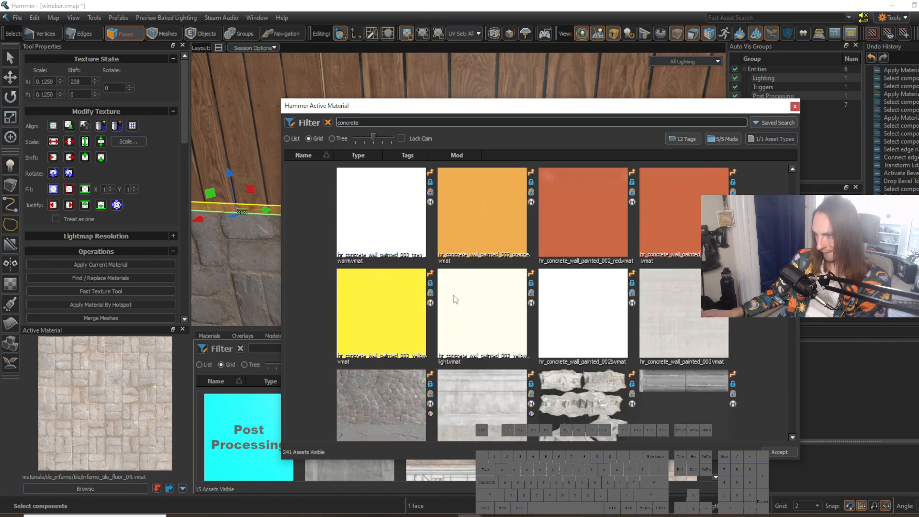
scroll(454, 294, up, 1)
scroll(454, 294, down, 1)
scroll(455, 294, up, 1)
click(793, 436)
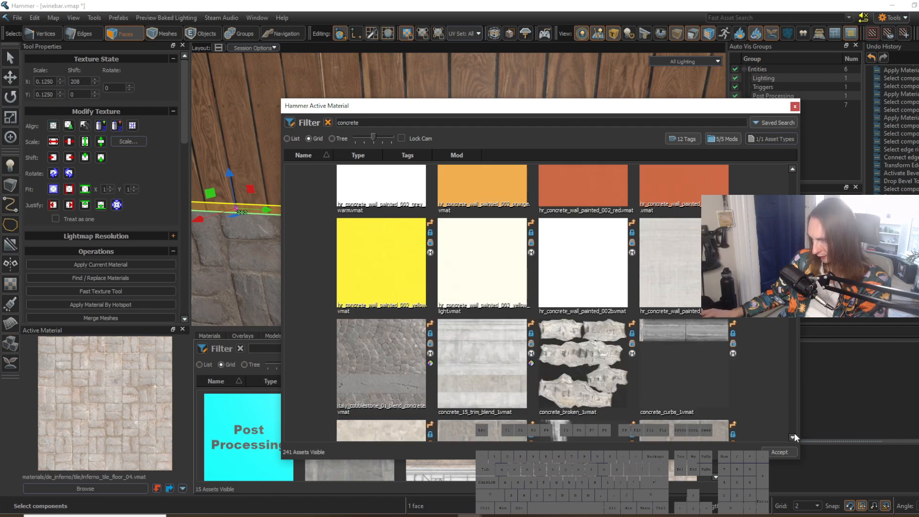
scroll(715, 326, down, 3)
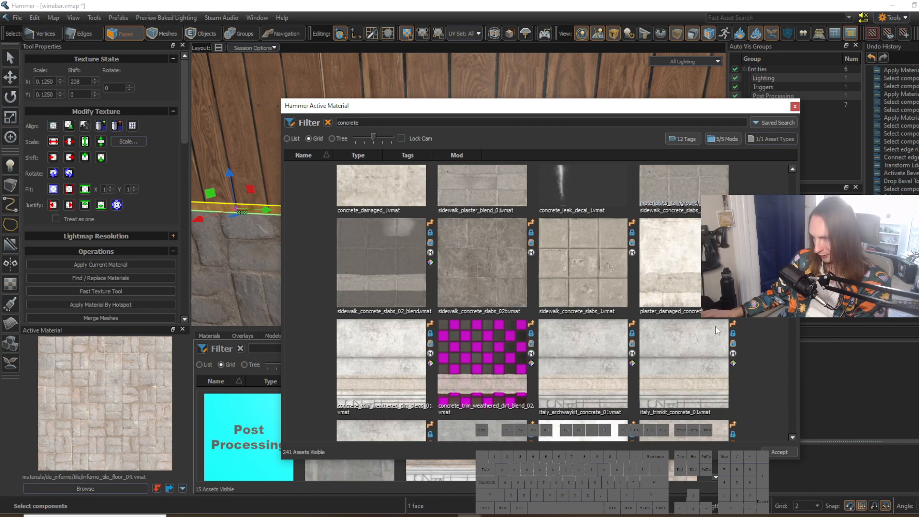
scroll(715, 326, down, 6)
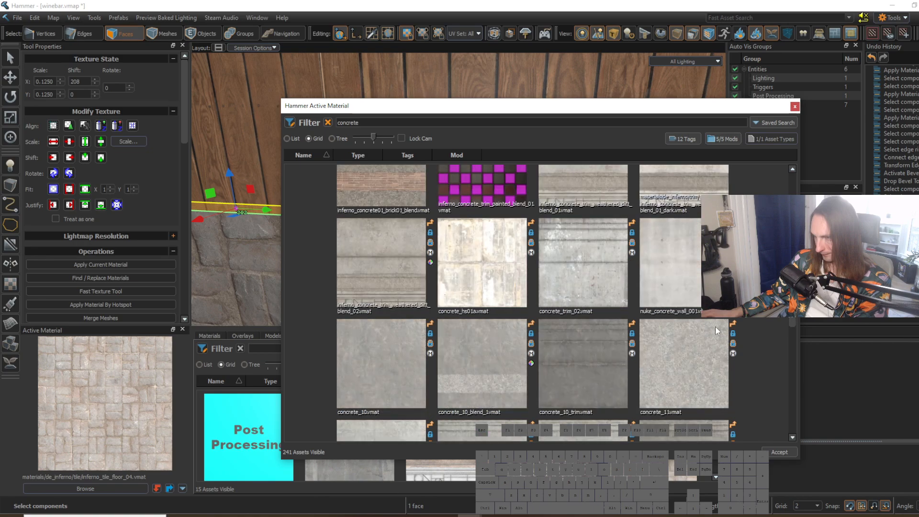
double_click(592, 375)
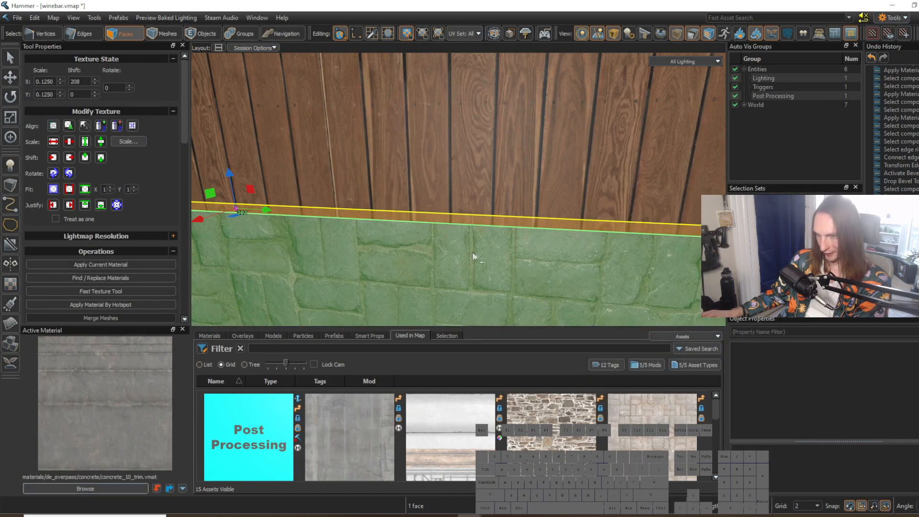
Step: Try applying concrete_10_trim to the thin strip by hotspot, and undo it
key(alt+h)
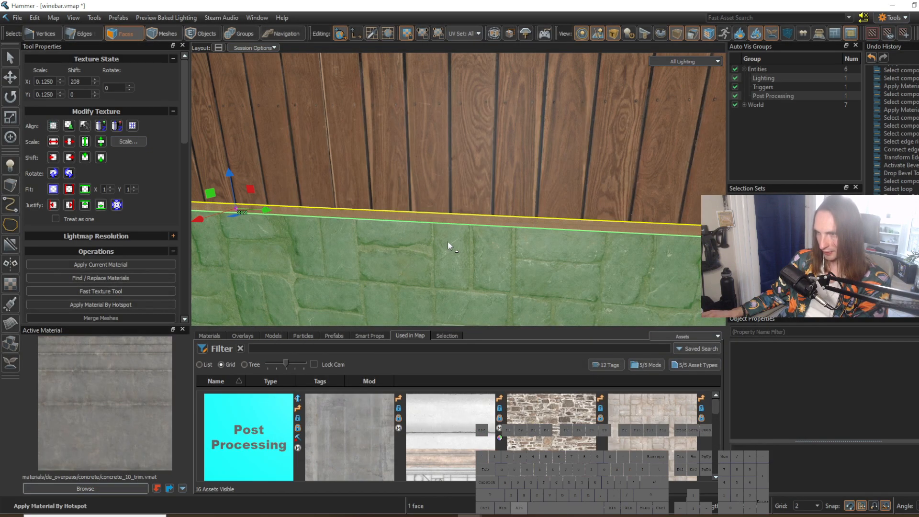
click(497, 266)
right_drag(498, 265, 501, 262)
key(ctrl+z)
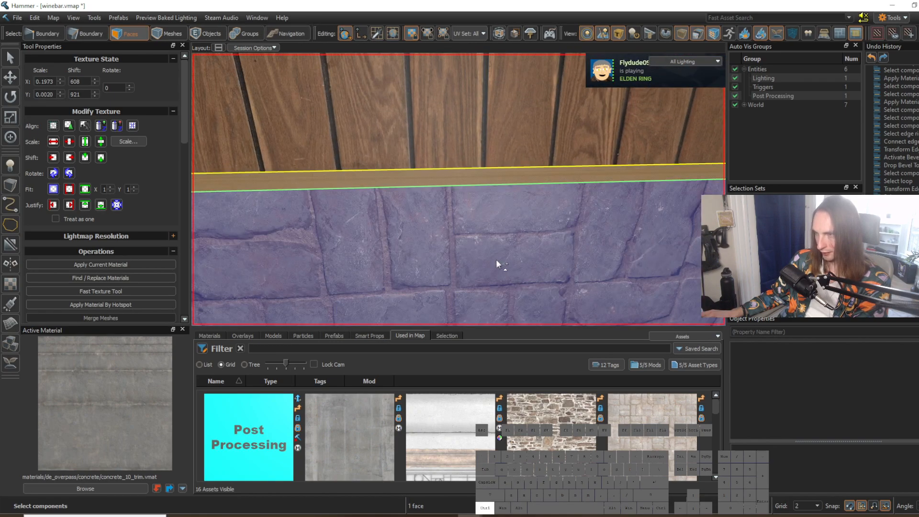
key(ctrl+z)
Step: Apply concrete_10_trim to the thin strip as a regular material
key(shift+t)
click(481, 251)
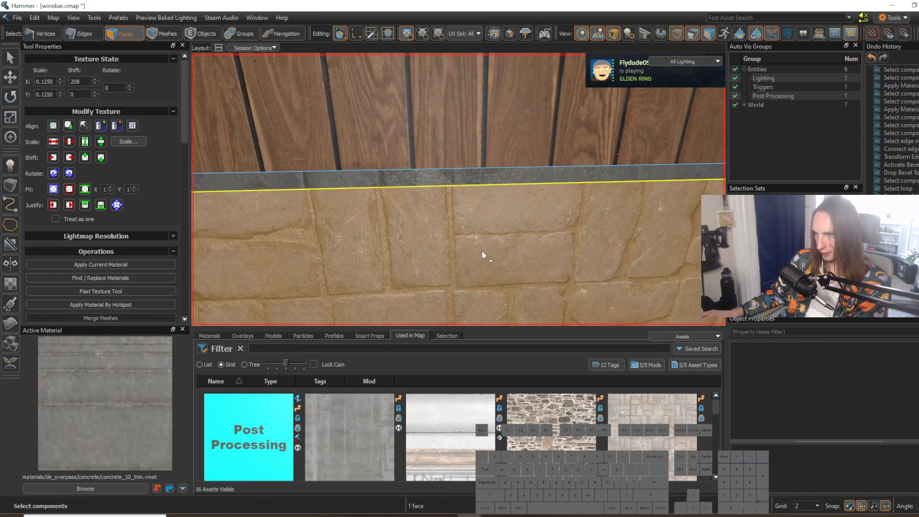
key(s)
click(532, 278)
key(w)
right_drag(532, 278, 493, 292)
Step: Rotate the thin strip's texture to 90 degrees
click(532, 278)
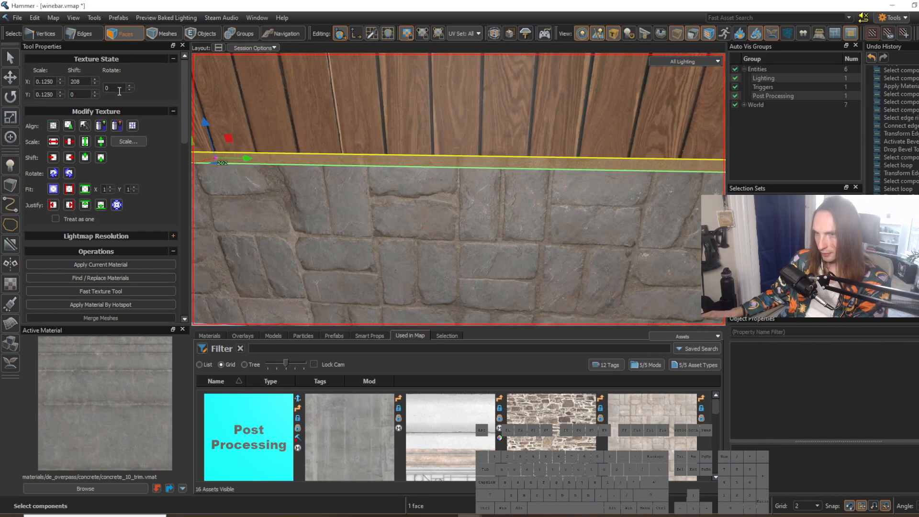
text(90)
click(383, 117)
right_drag(383, 117, 437, 111)
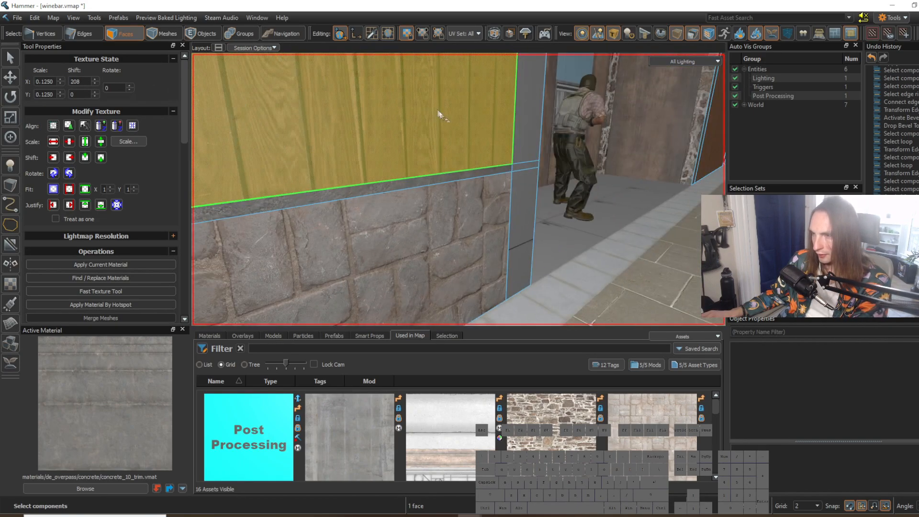
Step: Select the bare grey faces of the pillar between the wooden wall and the recess opening
click(550, 248)
right_drag(550, 248, 458, 190)
key(s)
key(w)
key(d)
key(w)
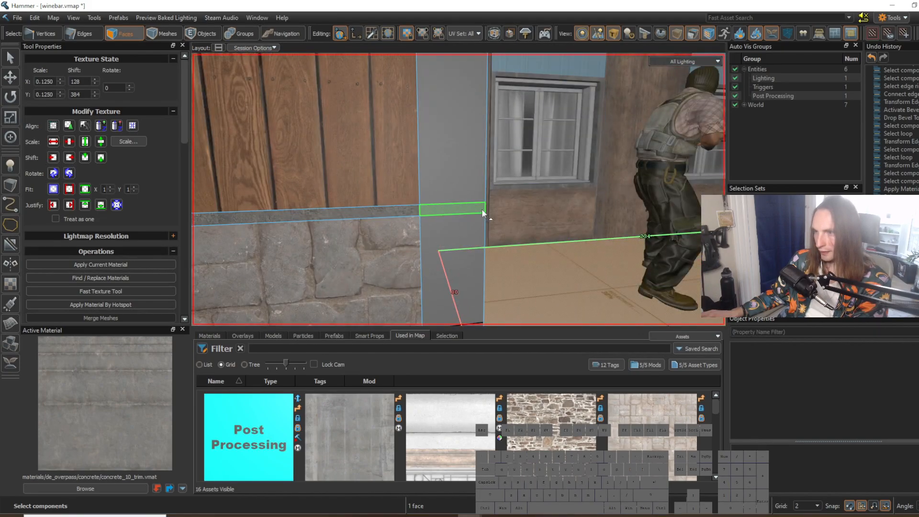
click(482, 209)
right_drag(515, 229, 459, 189)
key(w)
right_drag(509, 230, 459, 189)
key(s)
key(d)
key(w)
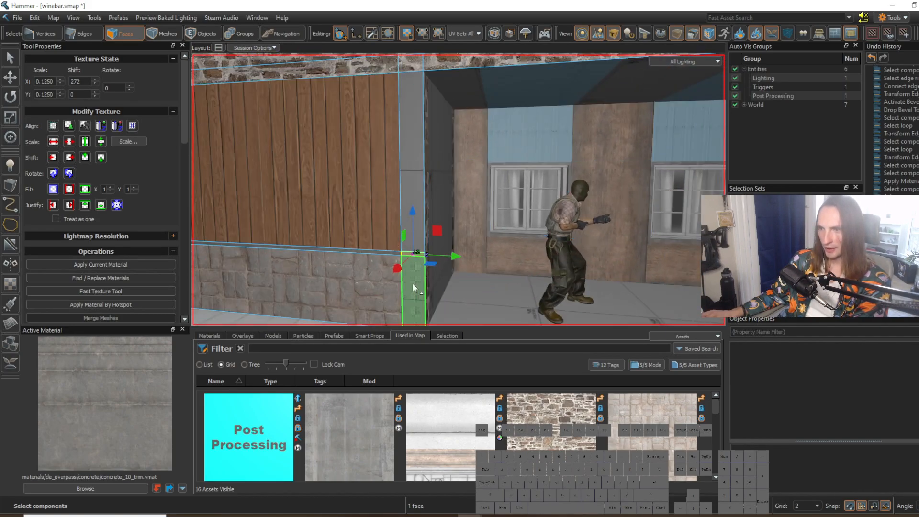
Step: Search the materials for "trim" and choose concrete_2_trim
click(120, 490)
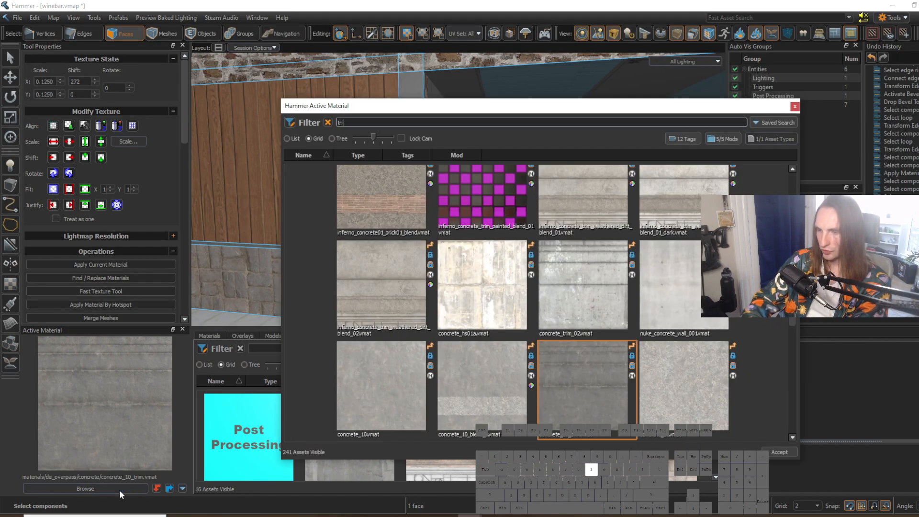
scroll(633, 303, up, 10)
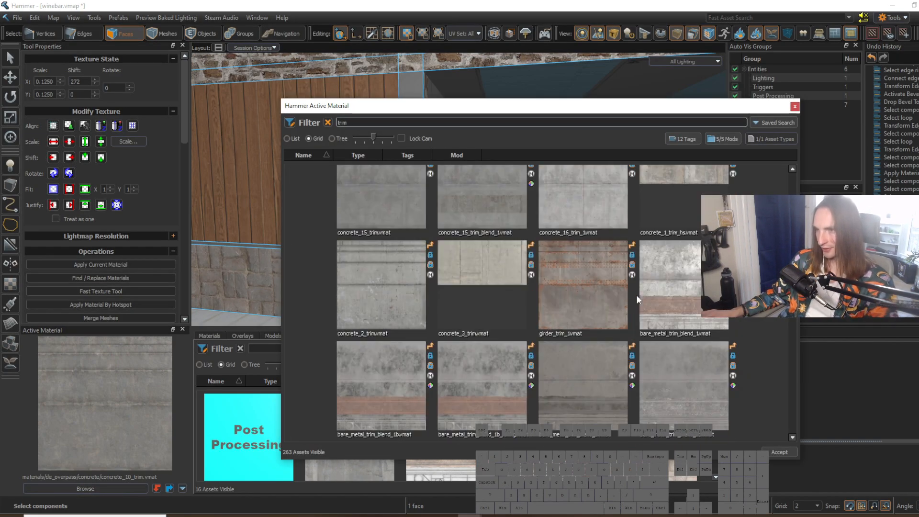
double_click(395, 266)
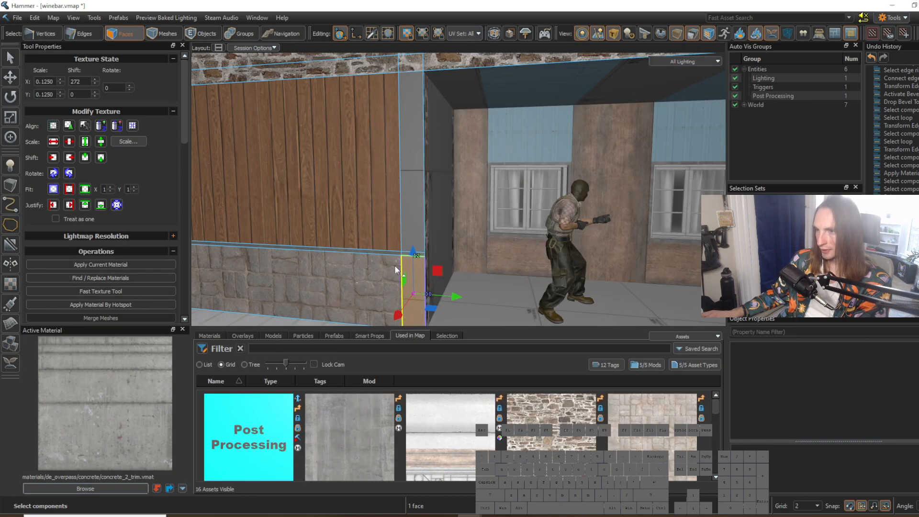
Step: Try applying concrete_2_trim by hotspot to the pillar's three faces, and undo it
scroll(421, 255, up, 5)
shift+drag(401, 230, 396, 182)
right_drag(396, 182, 396, 178)
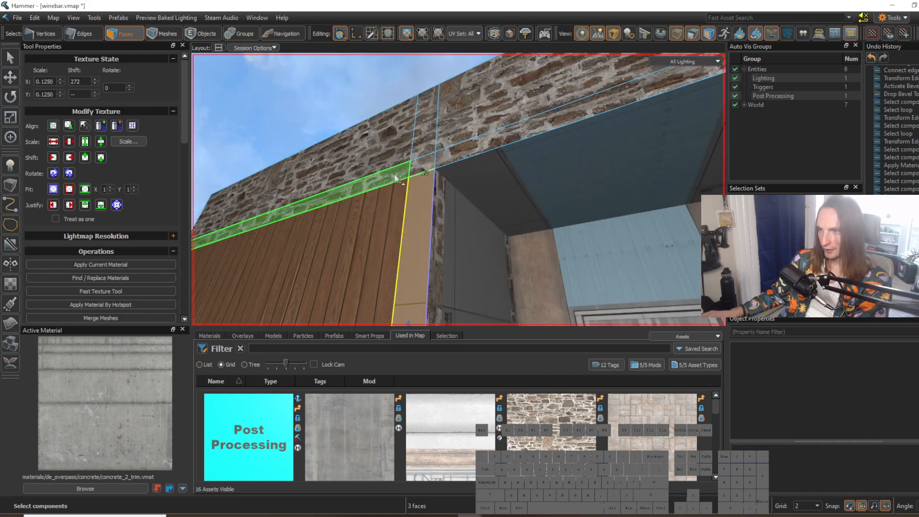
key(alt+h)
click(465, 226)
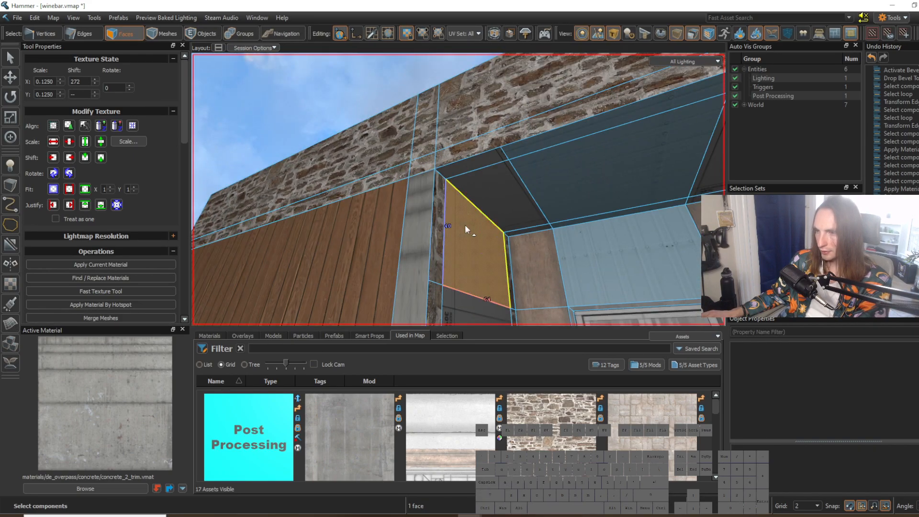
right_drag(466, 226, 473, 243)
key(ctrl+z)
key(ctrl+z)
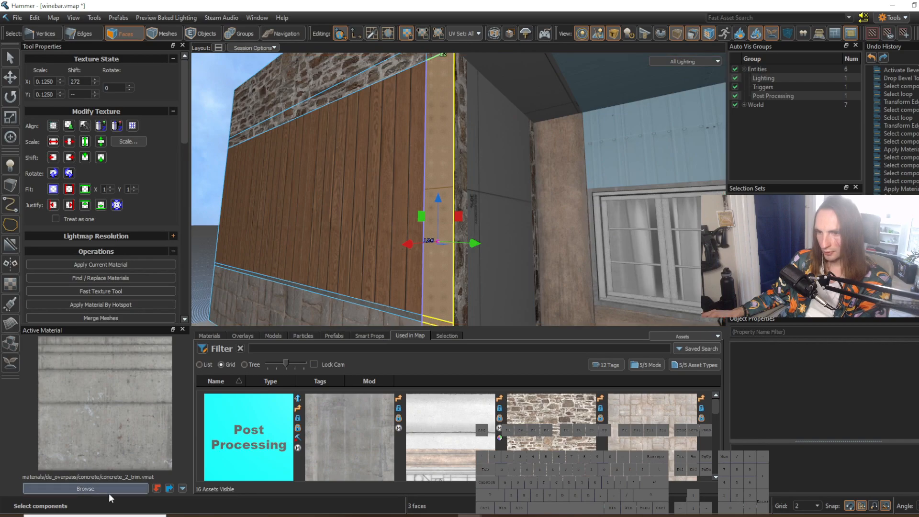
Step: Try concrete_15_trim on the pillar's faces, and undo it
click(108, 492)
double_click(407, 281)
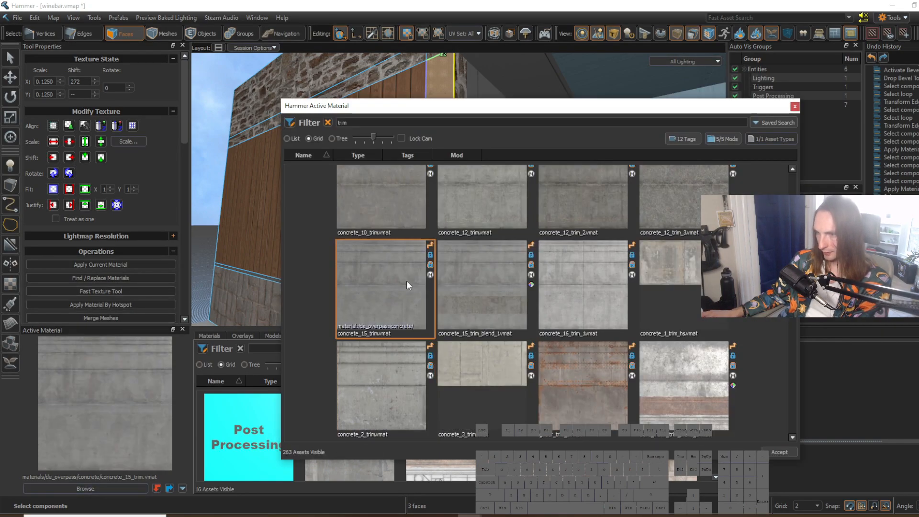
key(ctrl+z)
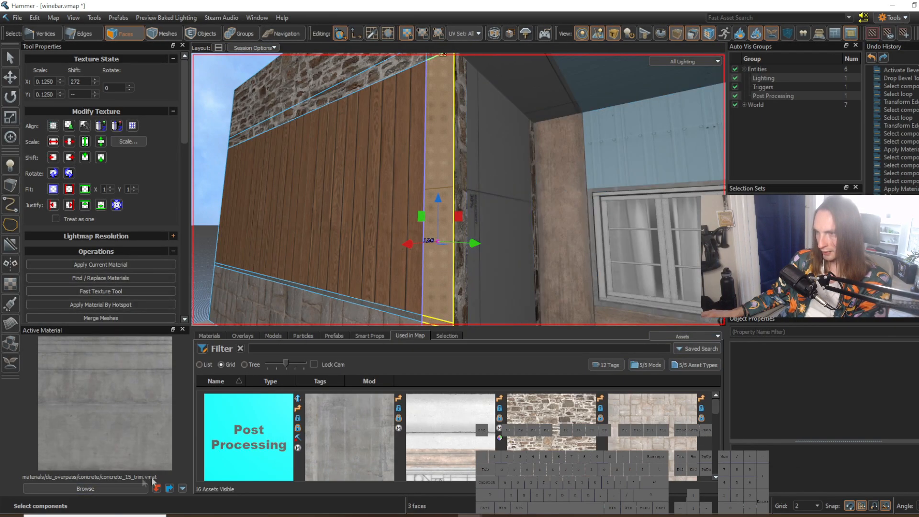
Step: Browse the trim materials, choose italy_archwaykit_concrete_01 and apply it to the pillar's faces by hotspot
click(111, 489)
scroll(497, 312, down, 10)
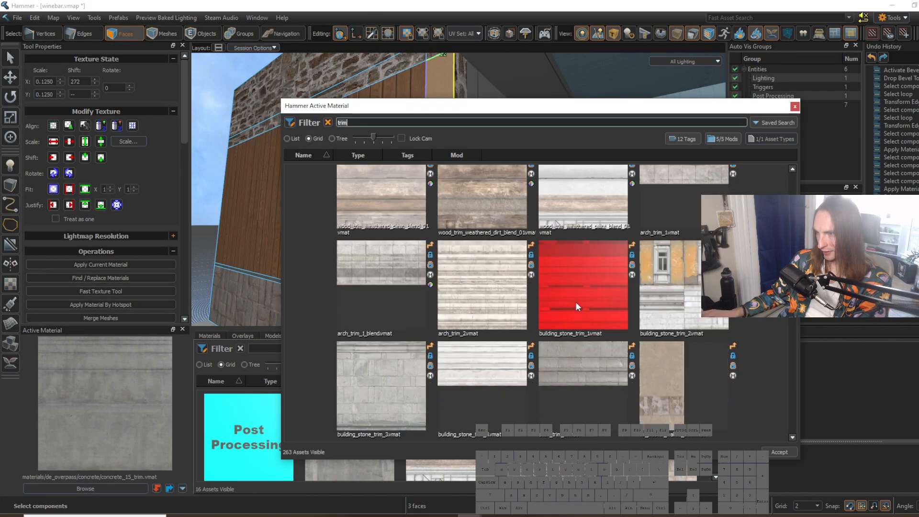
scroll(575, 302, down, 2)
scroll(746, 240, up, 1)
scroll(565, 301, down, 6)
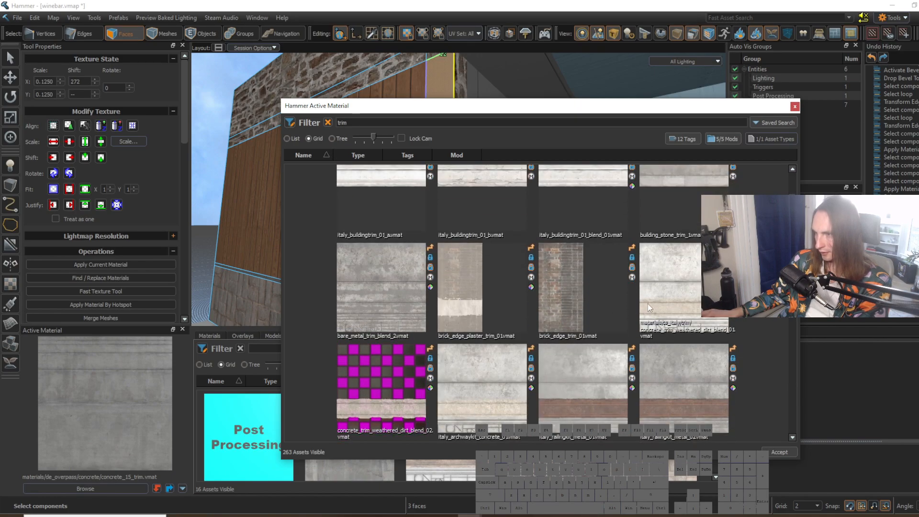
click(671, 293)
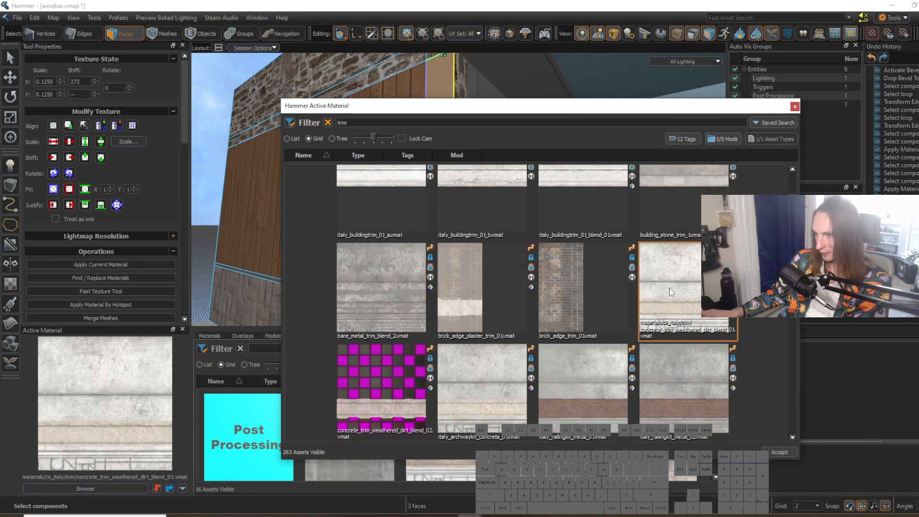
double_click(495, 390)
key(alt+h)
Step: Apply italy_archwaykit_concrete_01 by hotspot to the beam strip above the recess opening
click(499, 261)
right_drag(499, 261, 419, 171)
click(528, 308)
key(w)
key(s)
key(alt+h)
Step: Select the pillar faces on the far side of the recess opening and apply italy_archwaykit_concrete_01 by hotspot
click(461, 246)
right_drag(473, 245, 459, 190)
key(s)
key(w)
key(s)
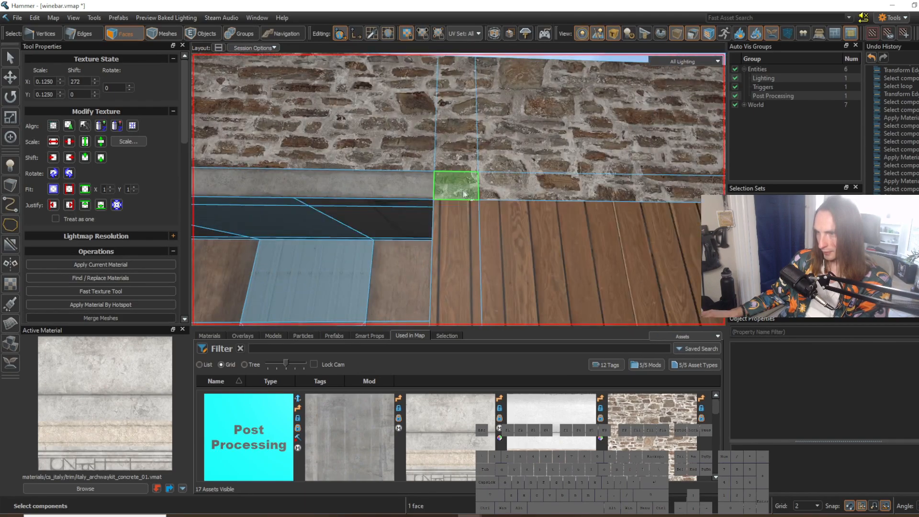
drag(462, 194, 463, 256)
right_drag(525, 257, 458, 188)
key(alt+h)
Step: Select the remaining frame faces around the recess opening and apply italy_archwaykit_concrete_01 to them by hotspot
click(531, 287)
right_drag(531, 287, 459, 188)
key(s)
key(a)
click(522, 274)
right_drag(522, 277, 458, 189)
key(w)
key(2)
key(3)
click(441, 207)
shift+click(426, 165)
shift+click(443, 195)
shift+click(465, 234)
key(d)
right_drag(465, 234, 396, 192)
shift+click(395, 192)
key(w)
right_drag(289, 251, 459, 189)
shift+drag(435, 152, 426, 215)
ctrl+click(472, 226)
right_drag(479, 187, 458, 189)
shift+click(433, 284)
right_drag(433, 283, 458, 190)
key(w)
key(alt+h)
Step: Continue the back wall's brown texture onto the recess's adjoining side wall
click(444, 308)
right_drag(444, 308, 458, 190)
key(w)
right_drag(515, 310, 459, 190)
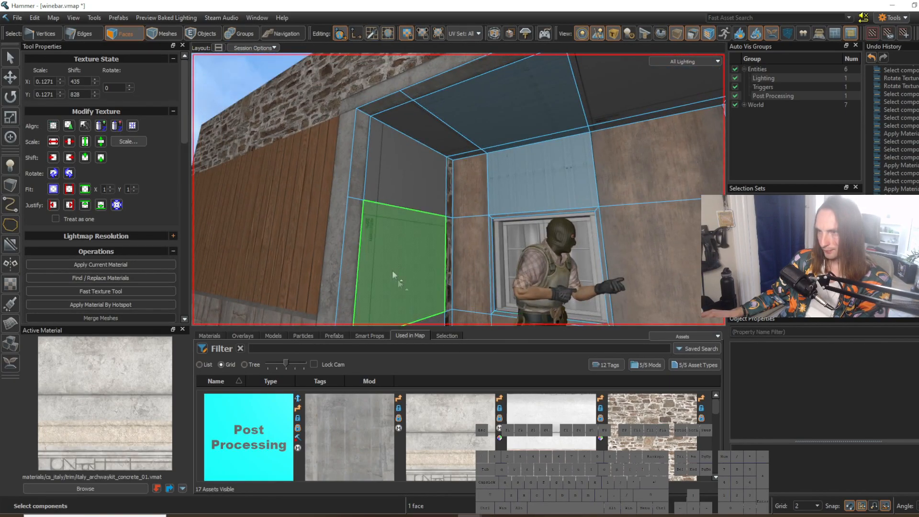
click(538, 243)
key(s)
right_drag(539, 243, 458, 189)
key(a)
right_drag(618, 260, 459, 189)
key(w)
key(s)
key(w)
key(2)
click(471, 209)
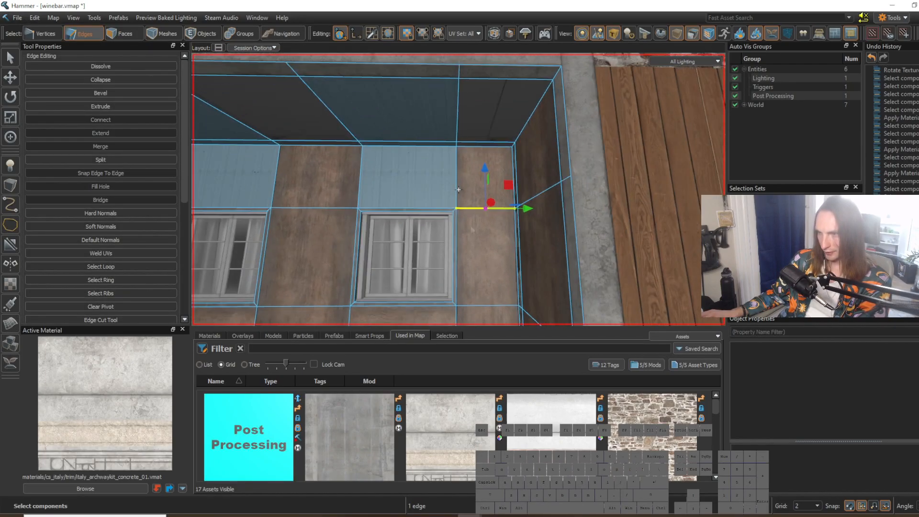
right_drag(472, 234, 458, 190)
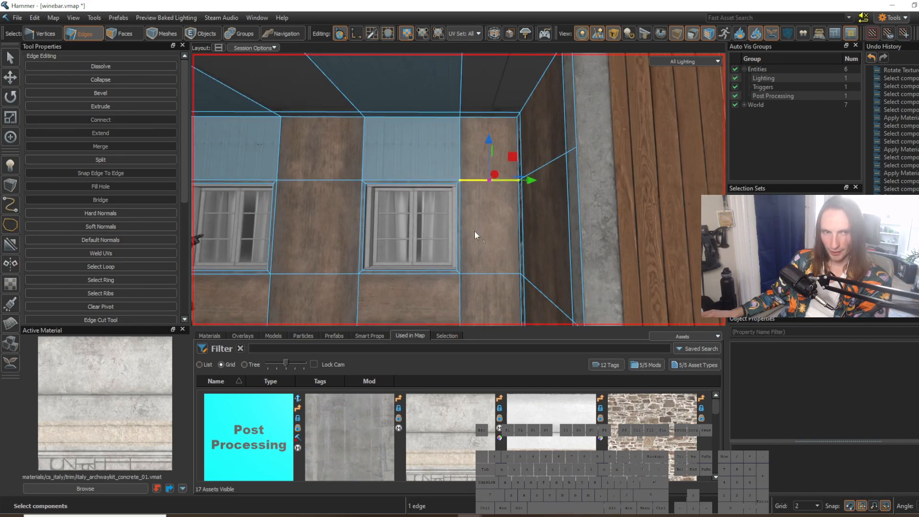
right_drag(472, 207, 459, 189)
key(5)
key(3)
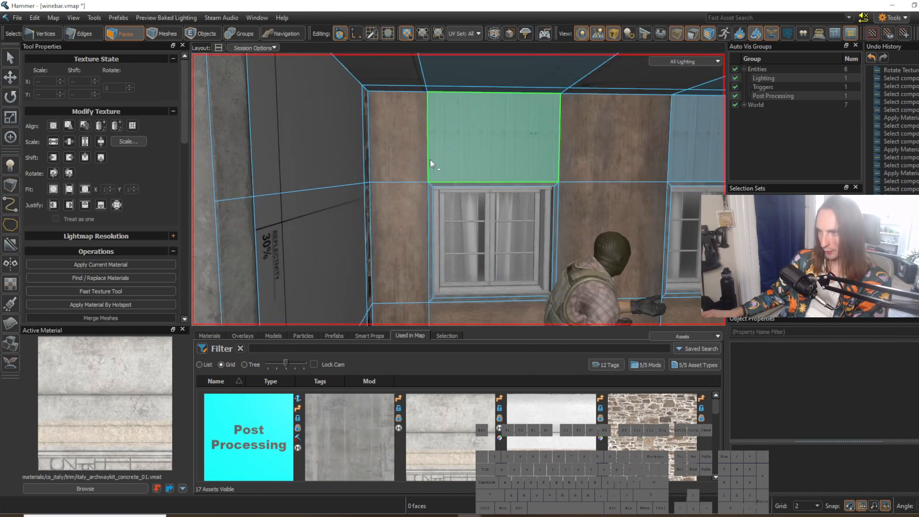
Step: Pick inferno_tile_floor_04 from the existing stone base and apply it to the lower faces of the recess's back wall
click(615, 139)
right_drag(615, 139, 458, 190)
right_drag(488, 242, 458, 190)
shift+right_click(351, 222)
right_drag(469, 253, 459, 189)
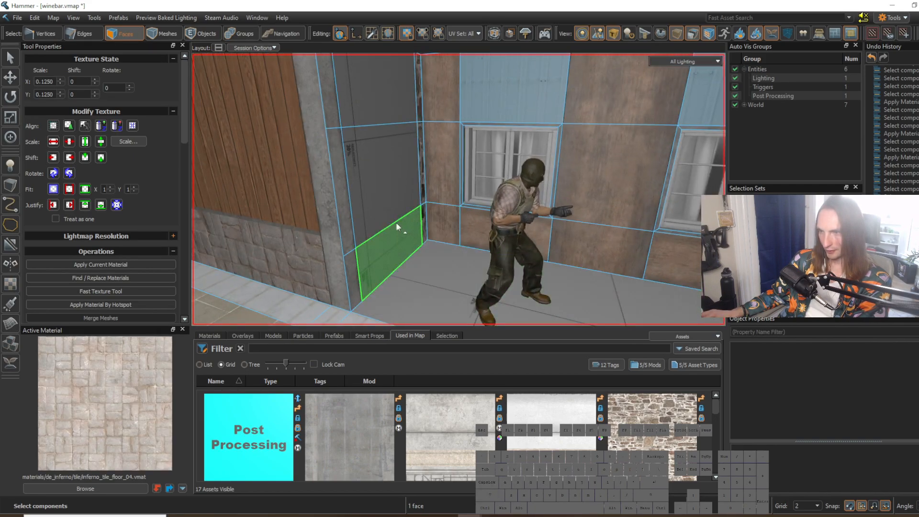
click(469, 229)
right_drag(472, 228, 475, 226)
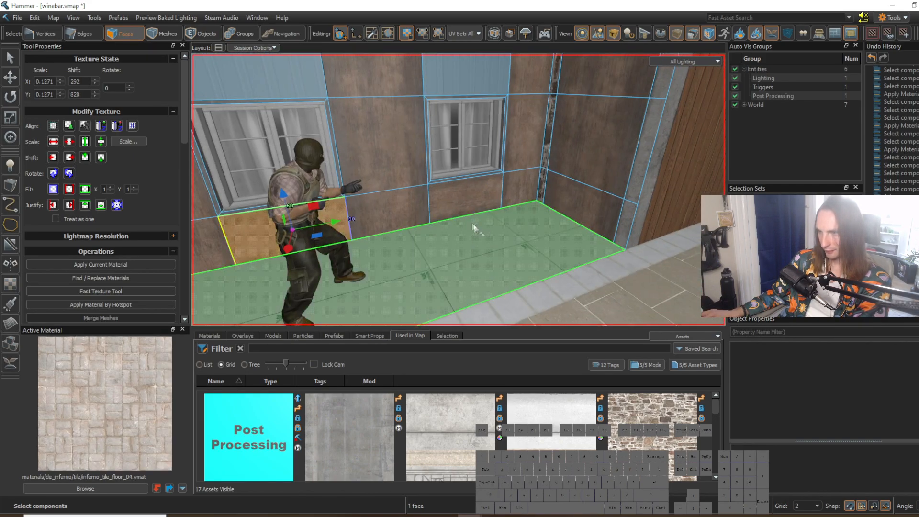
drag(436, 203, 462, 201)
key(shift+t)
Step: Connect the ring of vertical edges around the recess's base and raise the new edge line towards the windowsills
click(539, 226)
right_drag(540, 226, 458, 189)
key(2)
right_drag(540, 275, 458, 190)
click(573, 208)
key(g)
key(v)
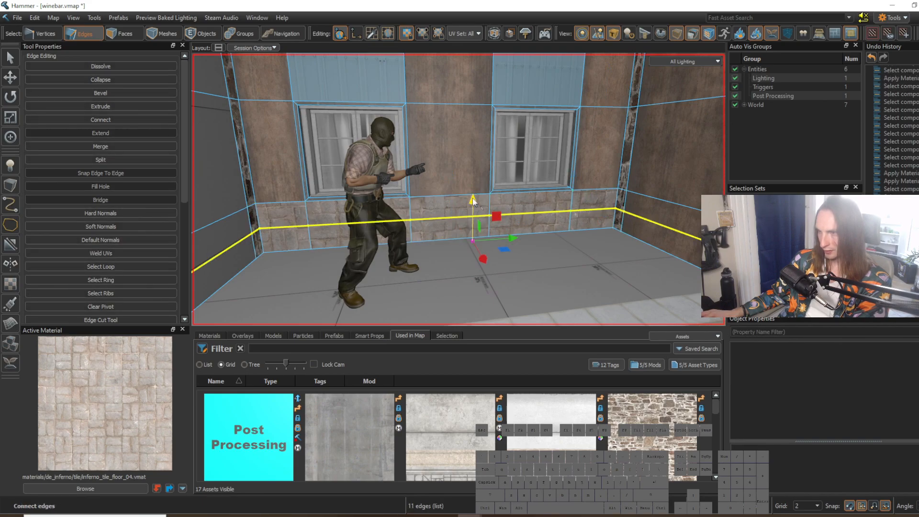
drag(471, 225, 471, 221)
right_drag(471, 220, 459, 190)
Step: Apply concrete_10_trim to the thin strip above the recess's stone base and rotate its texture to 90 degrees
right_drag(410, 222, 459, 190)
click(475, 266)
right_drag(475, 267, 459, 189)
key(3)
shift+right_click(310, 241)
right_drag(310, 240, 458, 189)
key(d)
key(w)
shift+click(431, 200)
key(d)
key(shift+t)
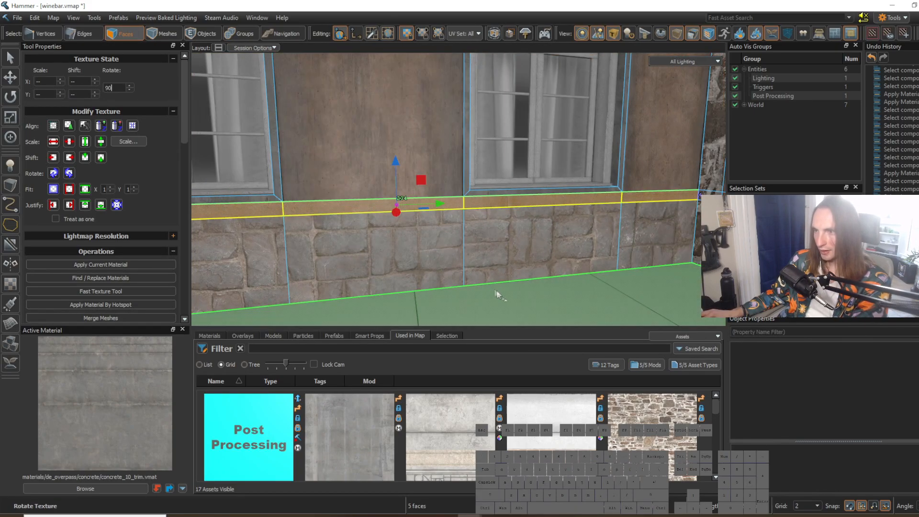
right_drag(459, 189, 458, 189)
Step: Pick inferno_stone_wall_03 from the upper wall and apply it to the bare pillar at the end of the wooden wall
key(s)
click(576, 271)
key(a)
right_drag(576, 270, 458, 190)
key(d)
key(s)
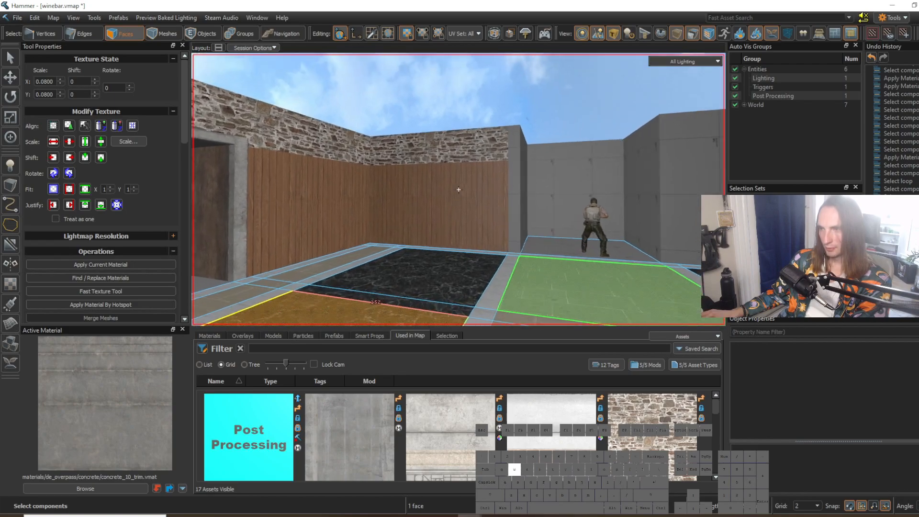
shift+right_click(478, 180)
click(533, 191)
right_drag(533, 192, 458, 189)
key(w)
click(436, 175)
right_drag(530, 129, 459, 189)
key(s)
key(s)
key(w)
right_drag(493, 160, 459, 189)
key(w)
key(s)
key(w)
key(d)
key(w)
key(a)
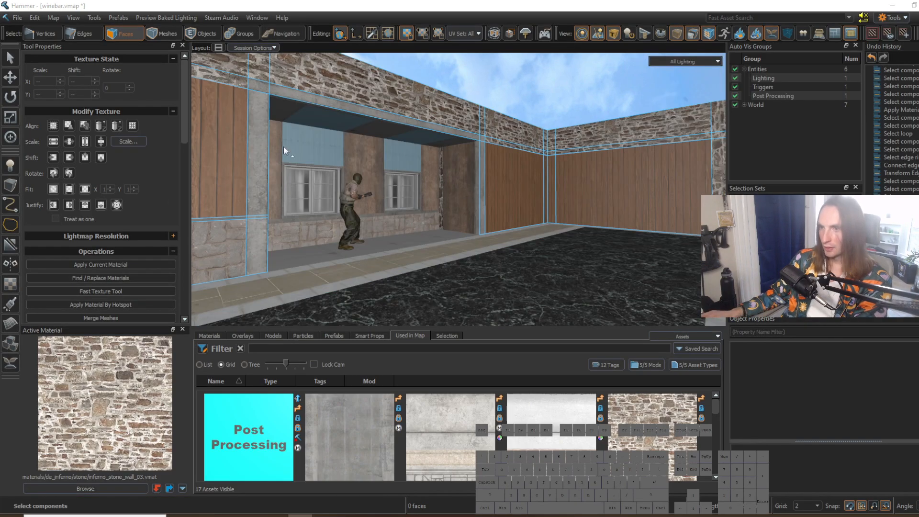
Step: Pick marble_01 from the tiled walkway and apply it to the recess floor
key(w)
right_drag(284, 151, 498, 186)
key(w)
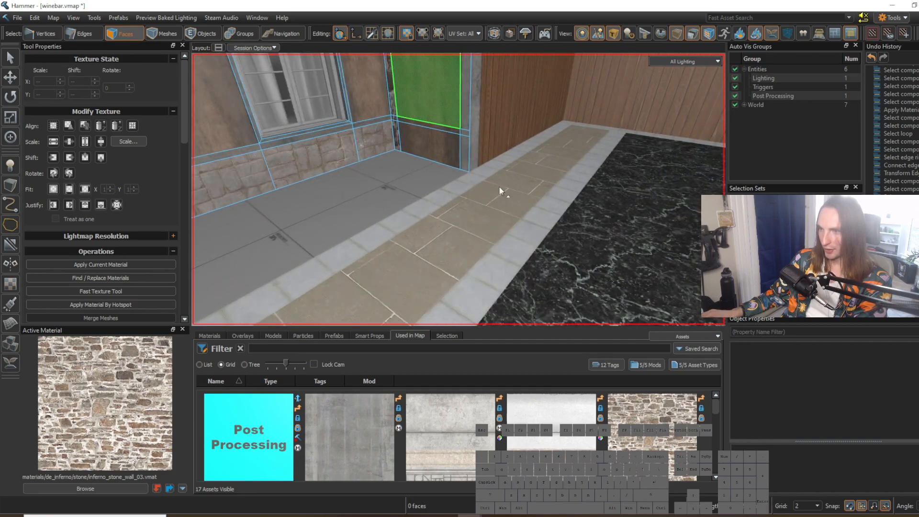
shift+right_click(488, 208)
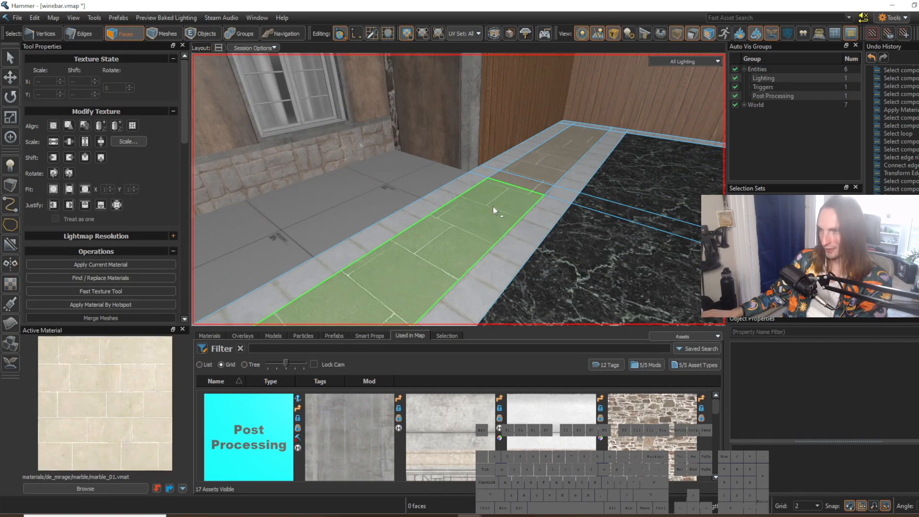
right_drag(492, 206, 495, 204)
key(w)
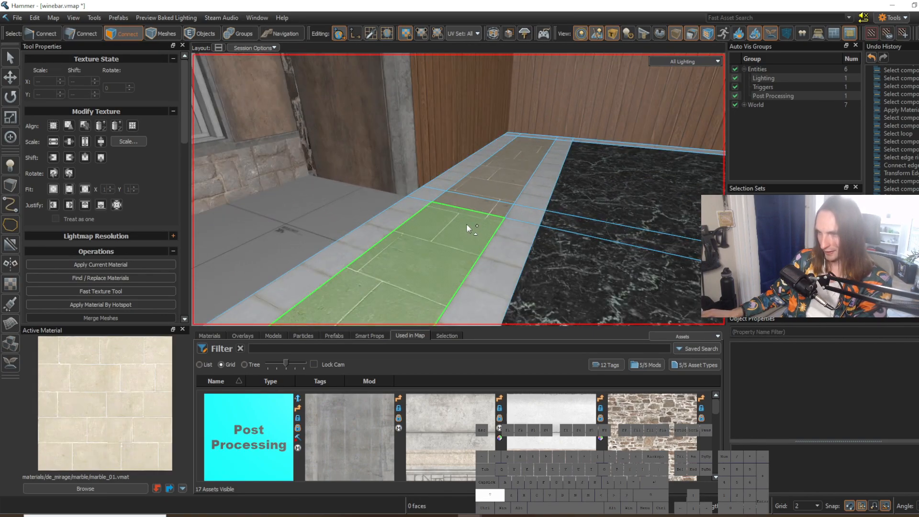
right_drag(466, 223, 468, 197)
click(476, 220)
key(shift+t)
click(447, 283)
key(s)
key(a)
right_drag(447, 283, 479, 319)
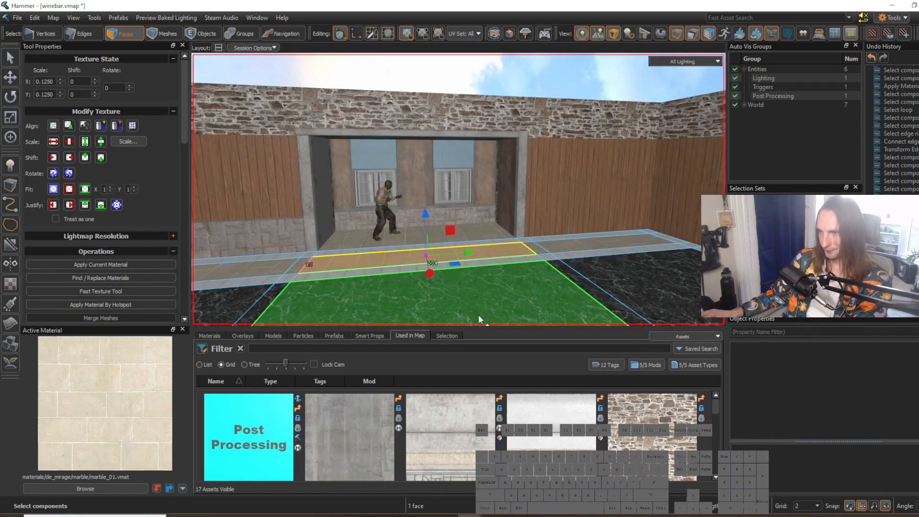
Step: Pick bare_wood_trim_blend_1 from the recess's back wall and apply it to the recess's inner side walls
right_drag(459, 190, 464, 191)
key(w)
key(d)
click(625, 228)
shift+right_click(625, 228)
right_drag(626, 228, 470, 154)
key(w)
click(472, 258)
shift+click(471, 230)
shift+click(471, 163)
key(s)
shift+click(461, 168)
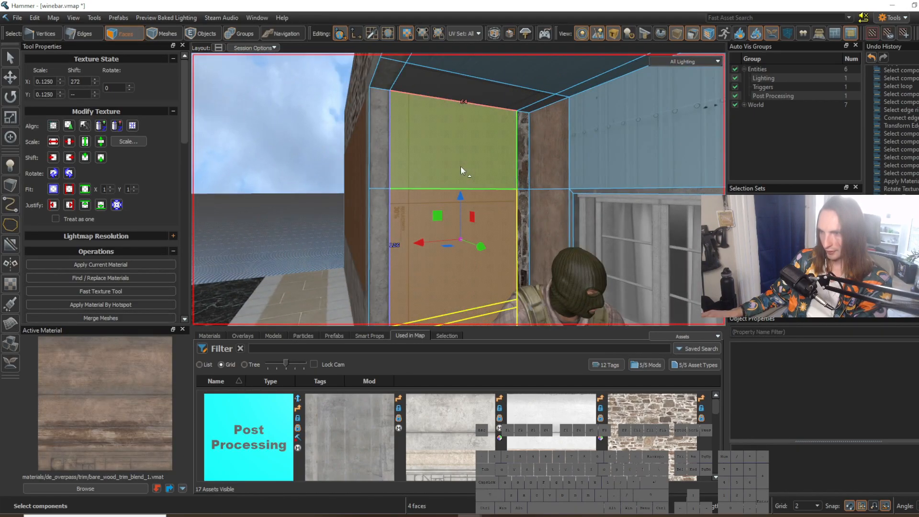
key(alt+h)
click(551, 153)
right_drag(550, 152, 458, 190)
key(s)
click(570, 206)
right_drag(565, 254, 461, 222)
Step: Connect the vertical edges of the wooden wall beside the recess and move the new edge towards the concrete frame
key(a)
key(s)
key(2)
right_drag(458, 189, 402, 191)
key(3)
click(402, 190)
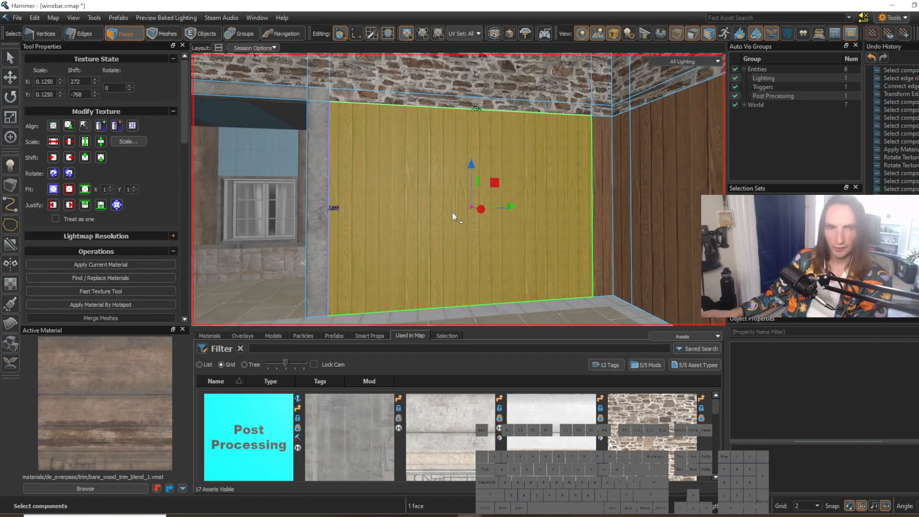
key(2)
click(430, 109)
key(w)
right_drag(430, 109, 459, 189)
key(g)
key(v)
key(s)
mouse_move(507, 168)
right_down()
mouse_move(457, 189)
mouse_move(506, 168)
right_up()
drag(503, 155, 463, 161)
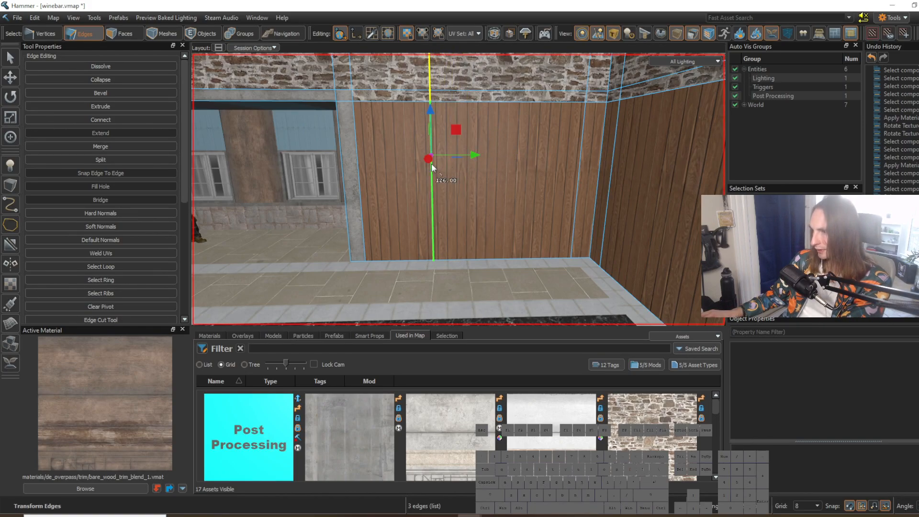
drag(433, 159, 393, 168)
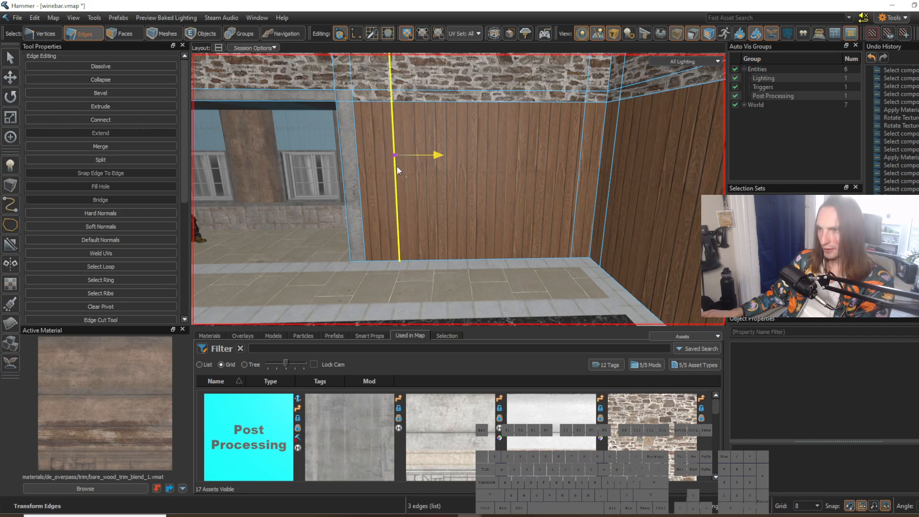
Step: Add a second vertical edge across the wooden wall and shift it towards the first cut to form a wide panel
click(456, 101)
key(g)
key(v)
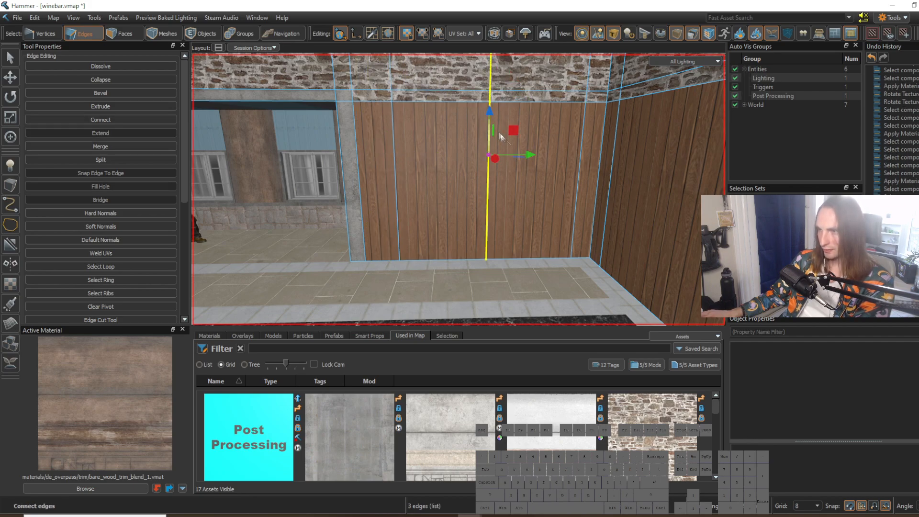
drag(489, 158, 454, 168)
Step: Connect a third vertical edge through the wooden wall and slide it close to the second one
right_drag(468, 184, 466, 139)
click(462, 133)
key(g)
key(v)
drag(475, 183, 438, 191)
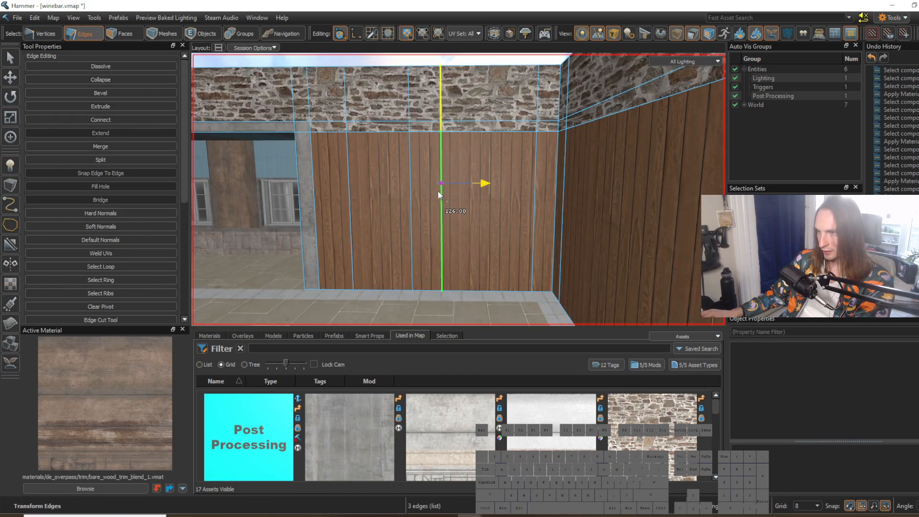
Step: Add a fourth vertical edge between the third cut and the room corner, shifting it slightly away from the corner
click(500, 126)
key(g)
key(v)
drag(535, 187, 513, 199)
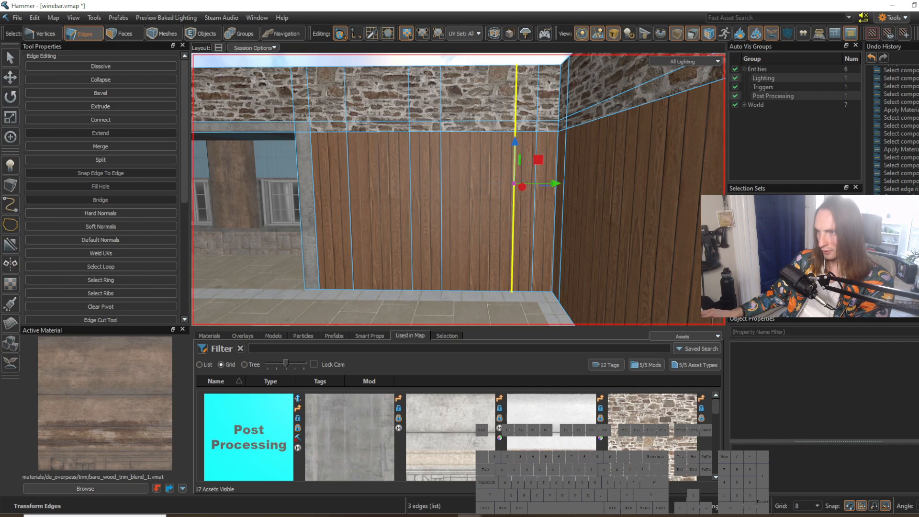
Step: Try to connect a horizontal edge loop around the room's walls and lower it towards the floor
mouse_move(518, 193)
right_down()
mouse_move(524, 207)
mouse_move(514, 200)
mouse_move(519, 192)
right_up()
key(s)
key(w)
drag(507, 164, 500, 165)
right_drag(501, 165, 501, 184)
key(a)
key(s)
key(w)
right_drag(435, 211, 431, 173)
key(w)
click(426, 209)
key(g)
key(v)
key(s)
key(w)
drag(482, 155, 480, 257)
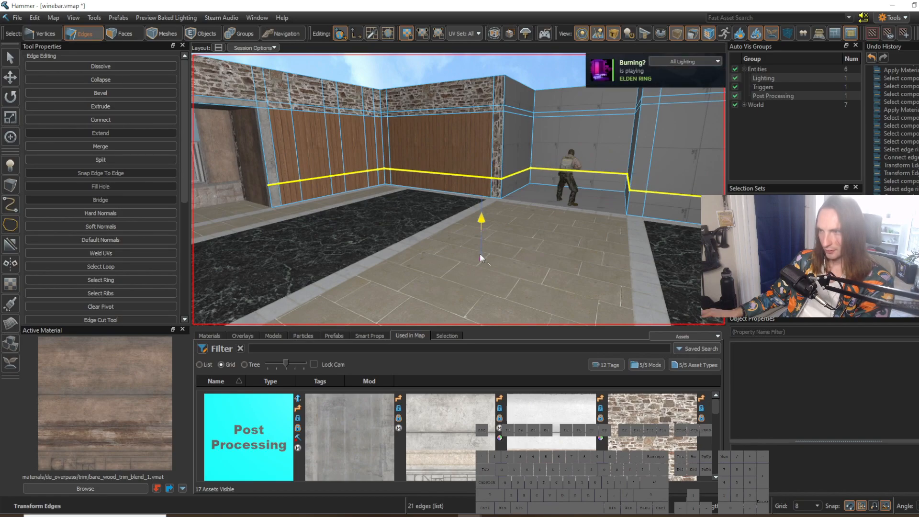
key(w)
right_drag(492, 239, 459, 190)
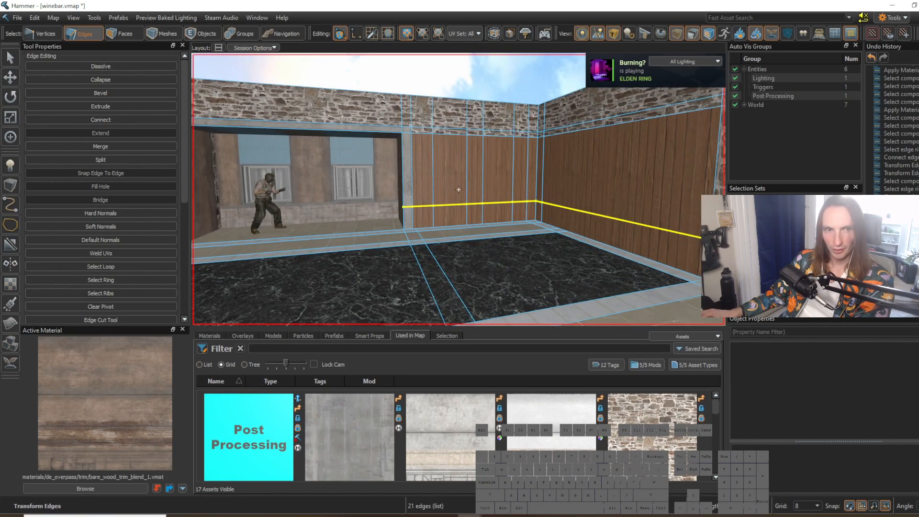
key(ctrl+z)
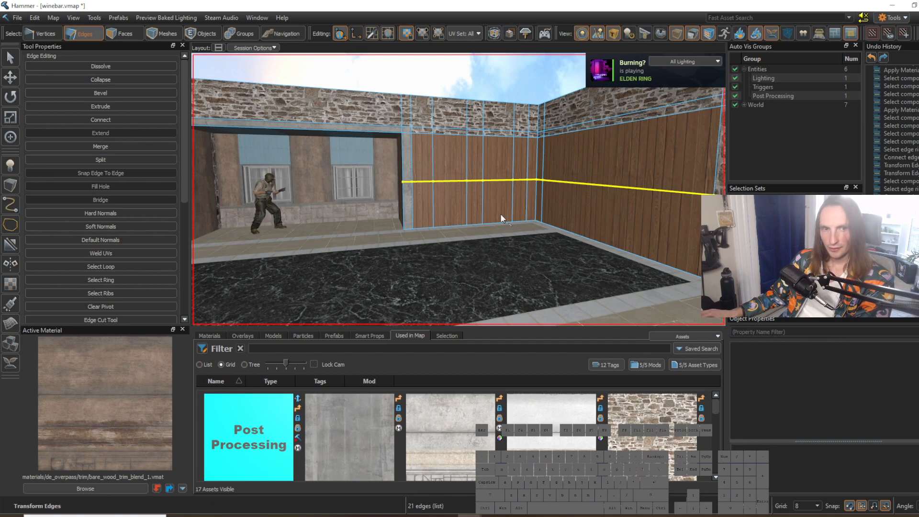
key(ctrl+z)
right_drag(501, 214, 501, 214)
Step: Examine the grey walls across the room and the newly divided wooden wall beside the recess
key(w)
key(3)
mouse_move(355, 175)
mouse_down()
mouse_move(373, 116)
mouse_move(478, 144)
mouse_move(475, 192)
mouse_up()
right_drag(475, 191, 458, 189)
key(s)
key(a)
key(w)
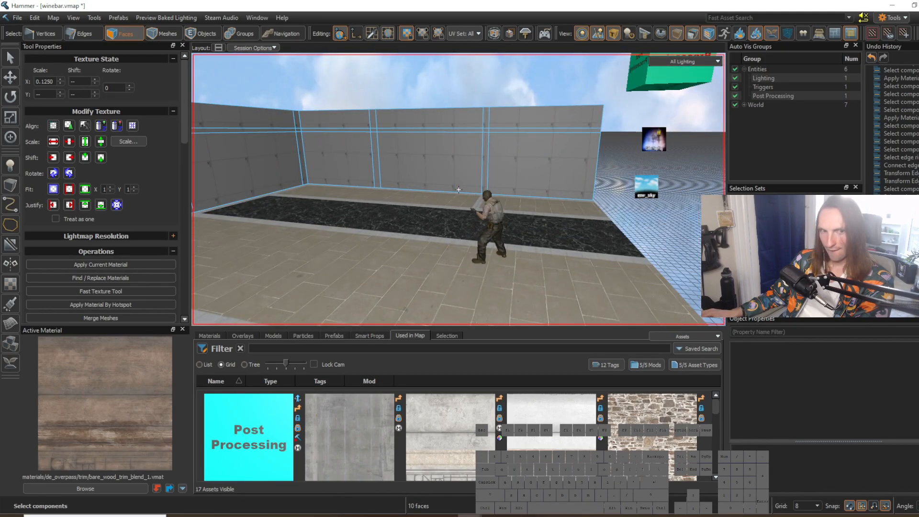
right_drag(459, 189, 459, 190)
key(d)
key(w)
click(417, 140)
right_drag(416, 141, 459, 189)
key(s)
key(a)
key(2)
click(443, 184)
key(3)
click(406, 217)
key(w)
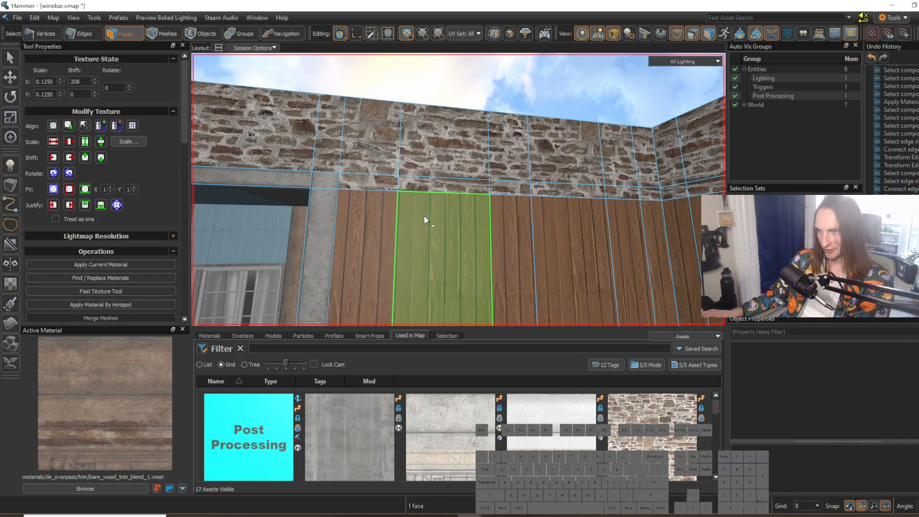
Step: Select all faces of the divided wall between the concrete frame and the room corner and extract them from the mesh
right_drag(424, 214, 458, 189)
key(s)
scroll(411, 211, down, 2)
mouse_move(424, 241)
mouse_down()
mouse_move(443, 147)
mouse_move(543, 144)
mouse_move(596, 169)
mouse_move(473, 202)
mouse_up()
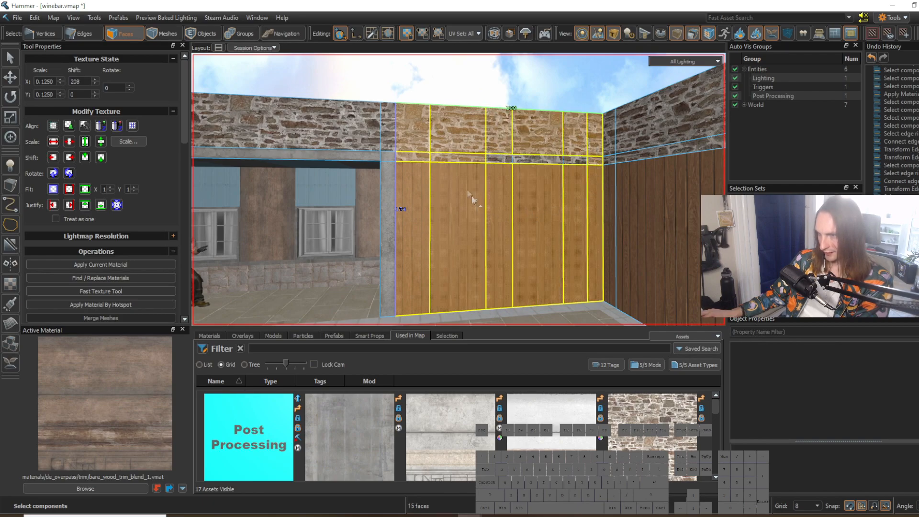
drag(577, 160, 576, 161)
key(alt+n)
Step: Connect the extracted wall's vertical edges with a horizontal edge and lower it to 30 units above the floor
mouse_move(570, 172)
right_down()
mouse_move(459, 190)
mouse_move(424, 238)
right_up()
key(2)
click(415, 238)
key(g)
key(v)
right_drag(416, 238, 459, 189)
key(s)
key(s)
key(d)
key(w)
key(w)
drag(510, 167, 509, 184)
drag(509, 217, 510, 217)
right_drag(510, 217, 459, 189)
key(w)
key(a)
key(w)
right_drag(433, 232, 458, 190)
key(d)
key(w)
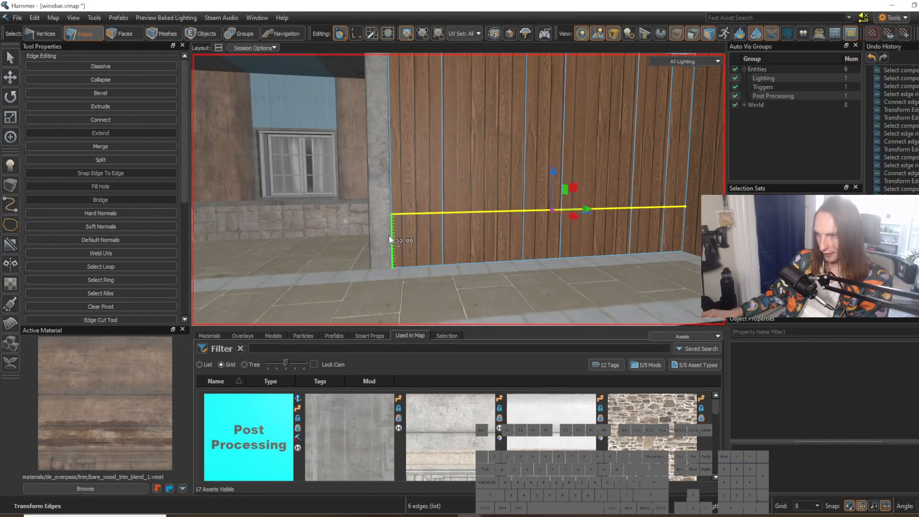
drag(553, 213, 552, 201)
Step: Bevel the extracted wall's horizontal edge with a width of 1.0 to form a thin strip
right_drag(394, 240, 465, 228)
key(s)
key(w)
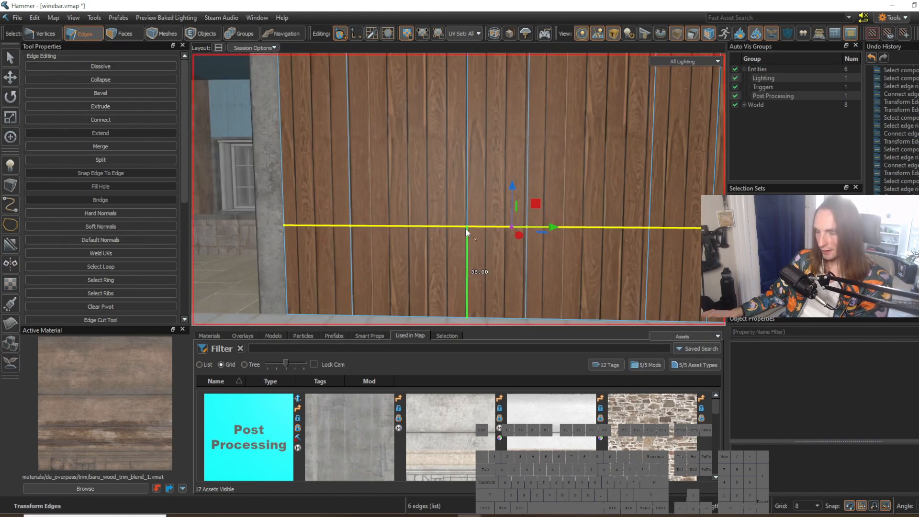
key(ctrl+b)
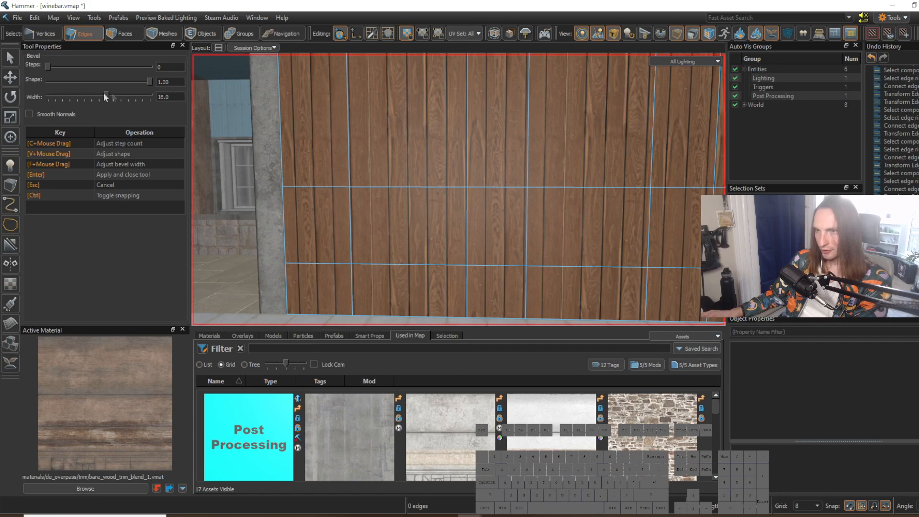
drag(107, 95, 78, 98)
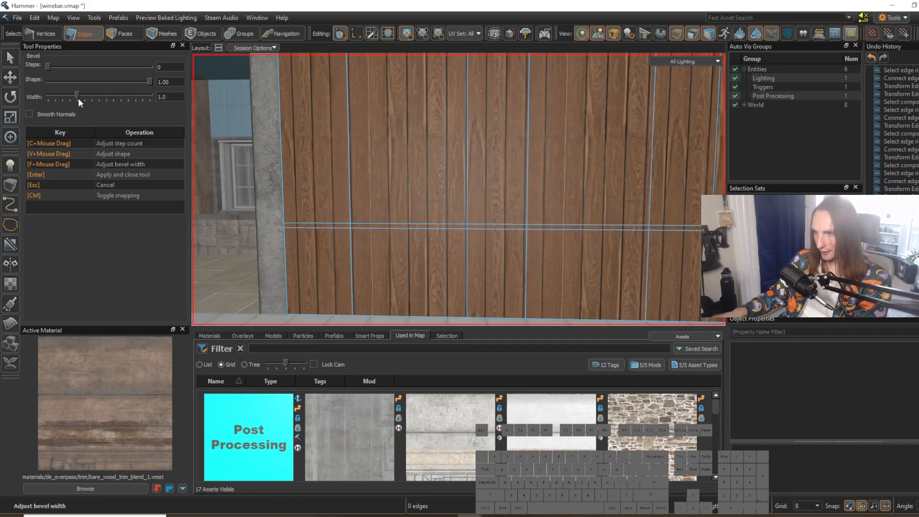
key(Return)
Step: Reduce the grid size to 2 for fine edits on the bevelled wooden wall
double_click(443, 170)
right_drag(434, 188, 471, 178)
mouse_move(482, 192)
mouse_down()
mouse_move(480, 175)
mouse_move(481, 194)
mouse_up()
key(bracketleft)
key(bracketleft)
double_click(464, 195)
right_drag(481, 194, 459, 190)
right_drag(479, 222, 458, 190)
Step: Try to inset the wide upper panel nearest the concrete frame by extruding its face with the Scale tool
click(445, 184)
key(3)
click(447, 196)
key(s)
key(s)
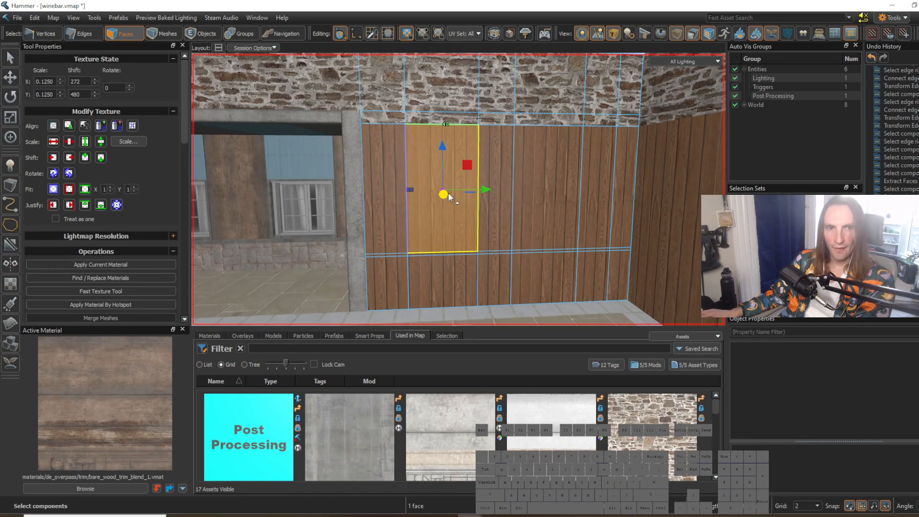
key(s)
right_drag(451, 189, 450, 190)
key(w)
key(w)
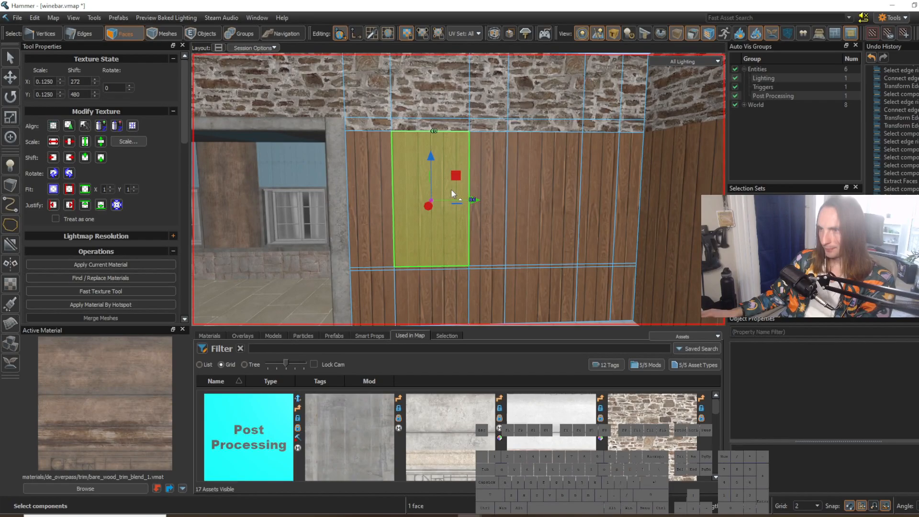
click(10, 118)
right_drag(436, 198, 435, 198)
key(d)
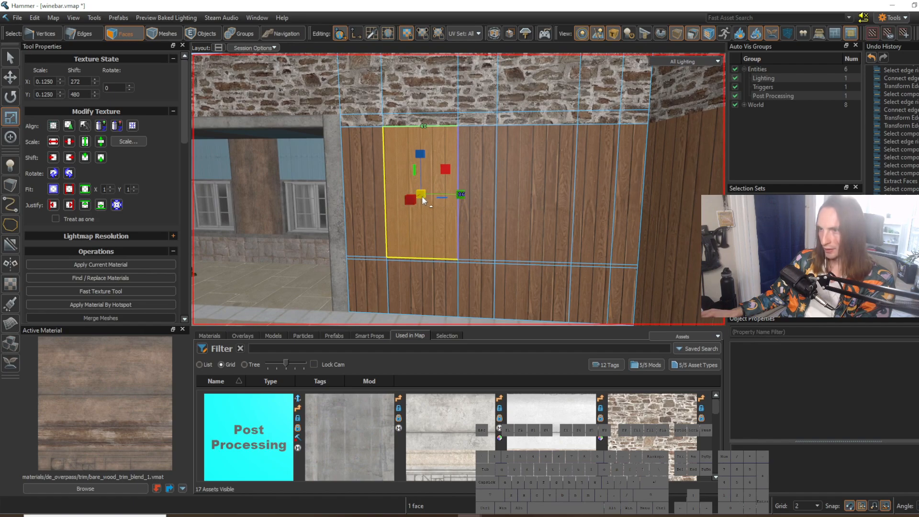
shift+drag(423, 194, 416, 201)
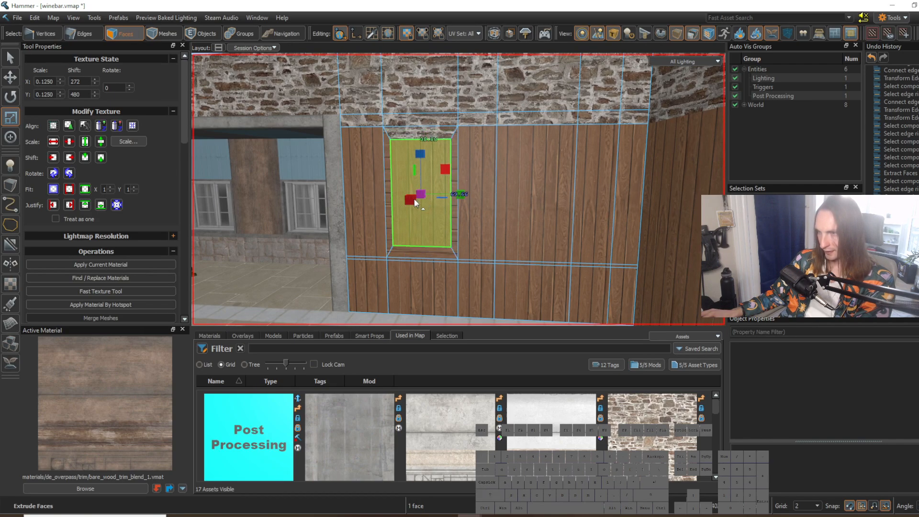
key(t)
right_drag(434, 188, 435, 188)
key(a)
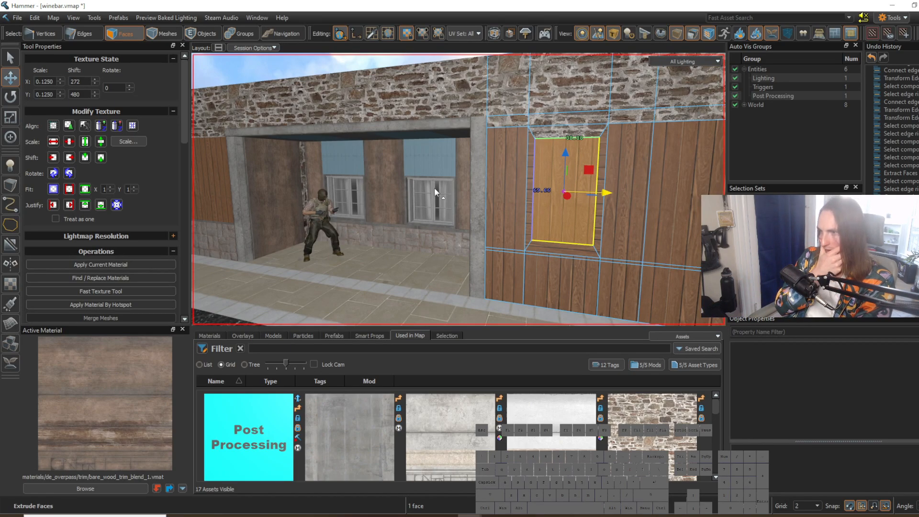
right_drag(518, 191, 476, 190)
key(d)
key(ctrl+z)
Step: Select the edge ring of the upper wooden panel and increase the grid size by one step
key(2)
click(446, 165)
key(g)
key(alt+c)
drag(474, 194, 470, 168)
key(bracketright)
Step: Place a prop_static entity at the wooden wall beside the recess
right_drag(471, 180, 458, 189)
key(s)
key(a)
key(w)
key(d)
key(shift+e)
click(449, 195)
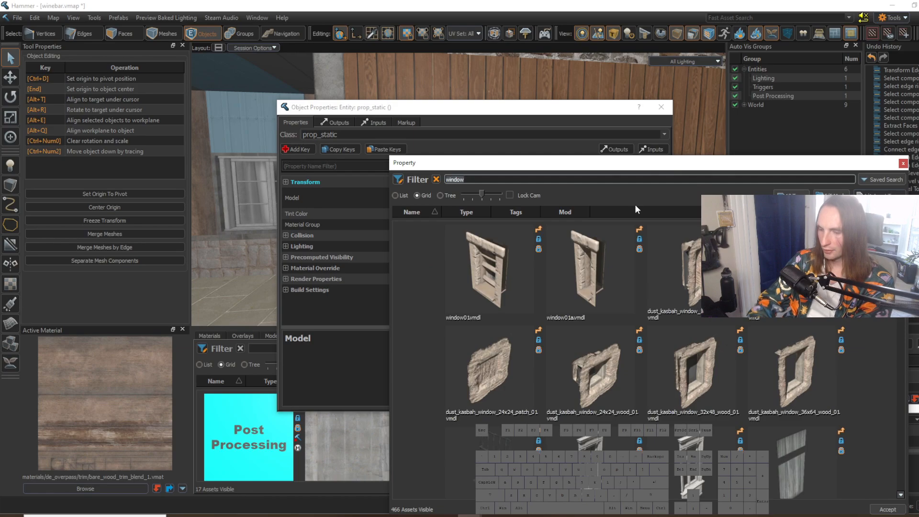
Step: Search the model library for "italy window" and assign italy_windowkit02_window01_a.vmdl to the new prop_static
key(ctrl+a)
text(italy window)
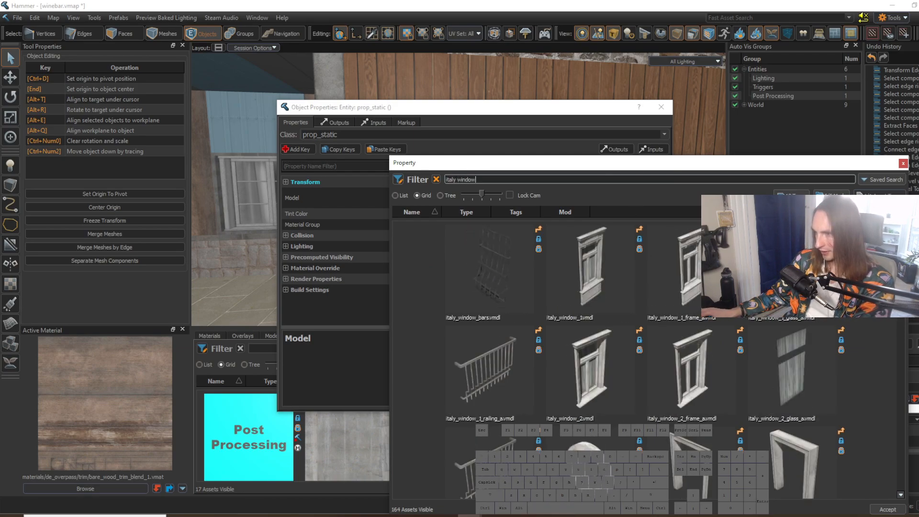
scroll(645, 359, down, 6)
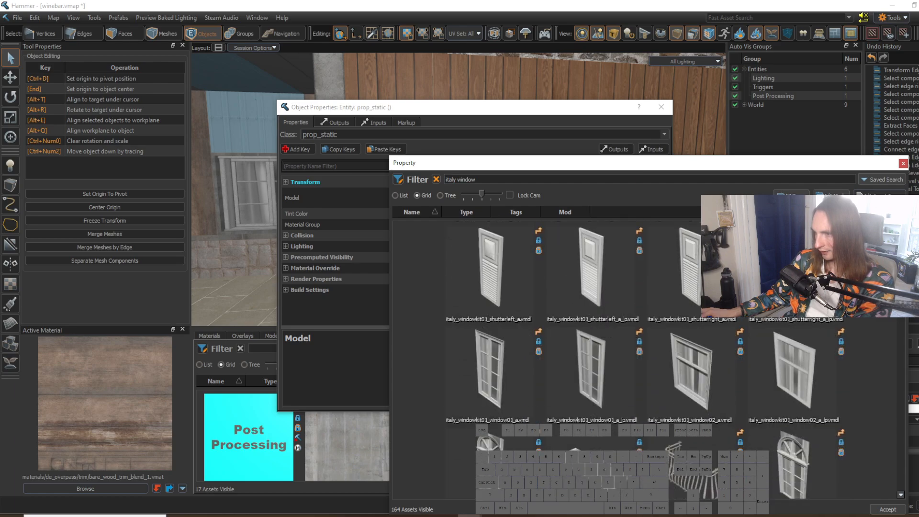
scroll(645, 359, up, 2)
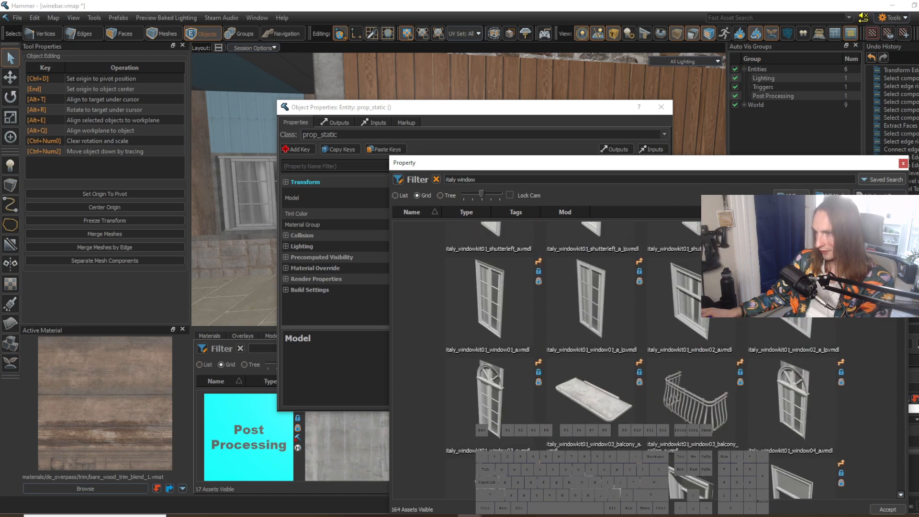
scroll(645, 359, down, 6)
scroll(895, 317, down, 5)
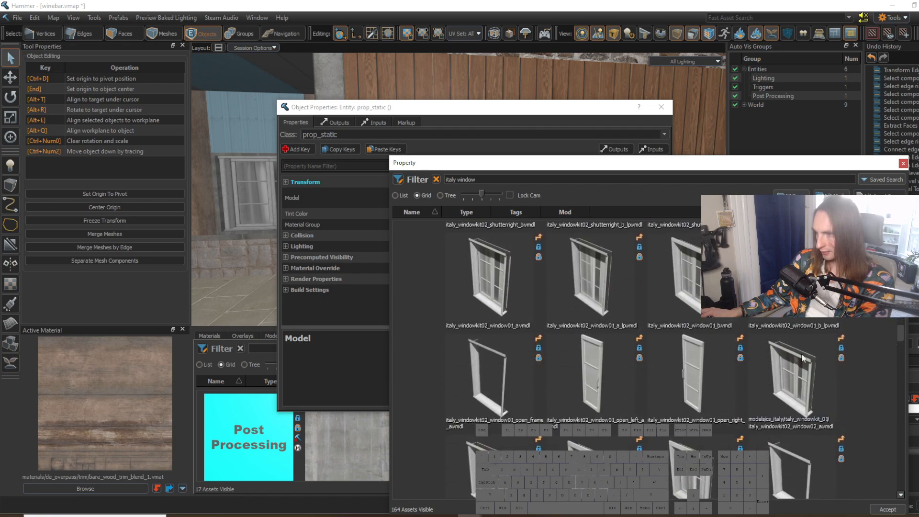
double_click(492, 280)
click(660, 106)
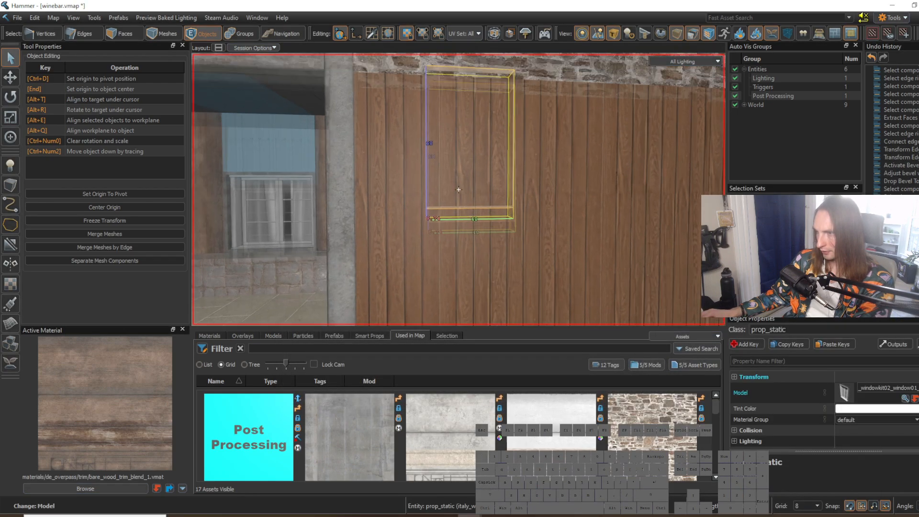
Step: Move the window prop flush onto the wooden wall at the wide upper panel nearest the concrete frame
key(Escape)
key(ctrl+v)
right_drag(431, 206, 461, 218)
key(s)
key(t)
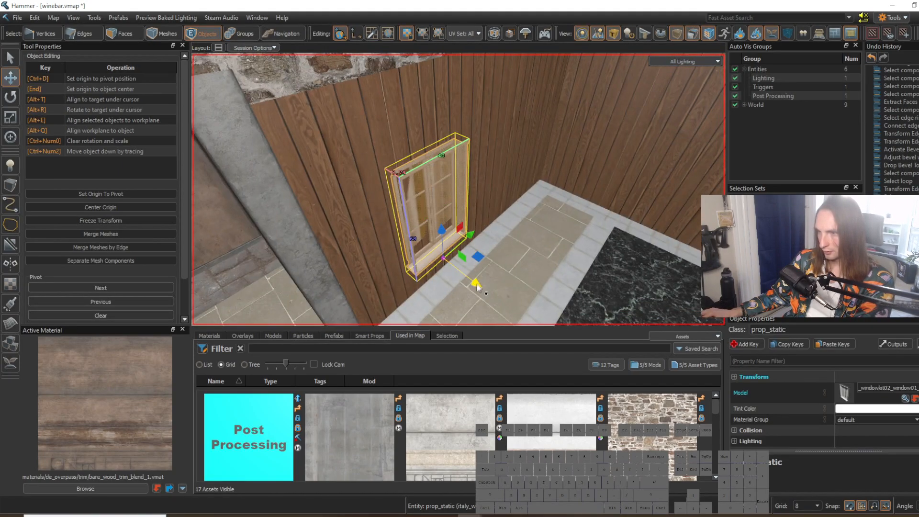
drag(478, 287, 453, 267)
key(w)
right_drag(454, 247, 411, 218)
key(s)
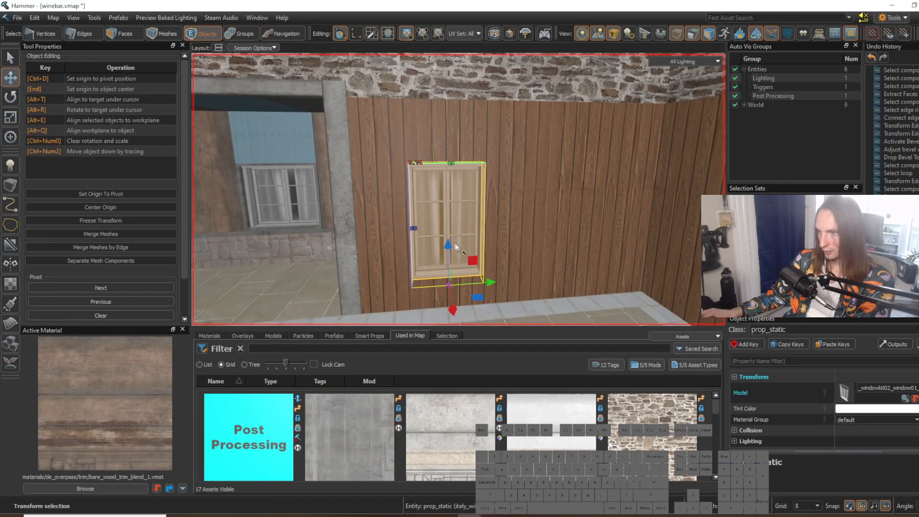
Step: Raise the window prop to line up with the wide upper panel's face
drag(449, 249, 449, 235)
key(3)
right_drag(476, 214, 459, 189)
key(d)
key(w)
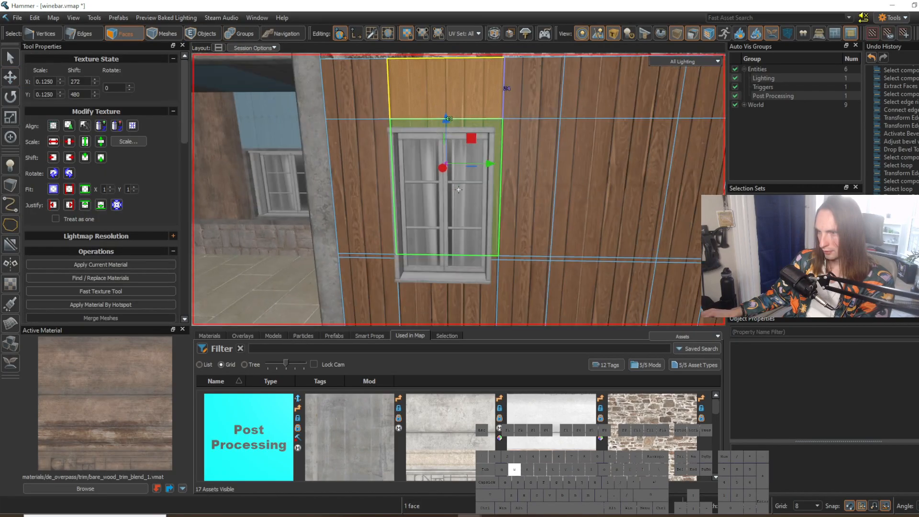
key(5)
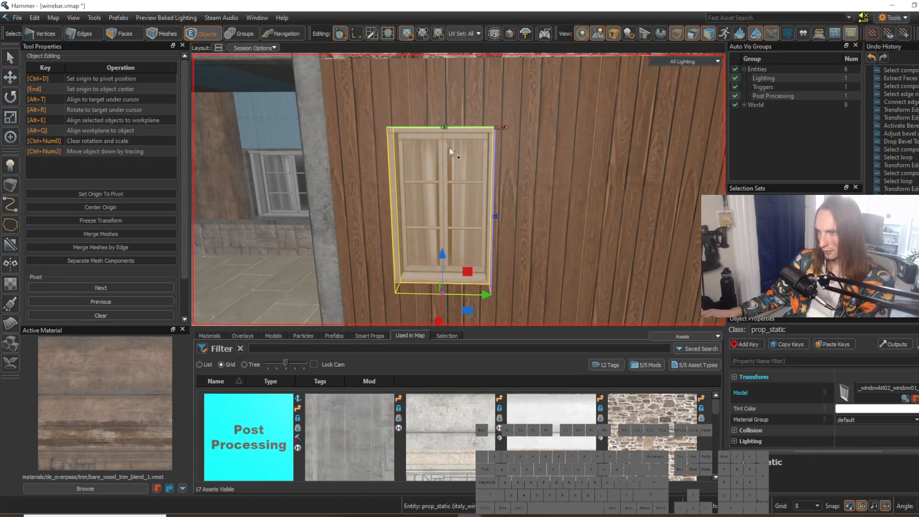
drag(447, 261, 447, 242)
key(3)
right_drag(461, 252, 459, 189)
key(w)
key(s)
Step: Resize the window prop's height and width so it fits inside the panel face
key(5)
click(452, 200)
key(d)
key(w)
key(shift+s)
drag(413, 112, 414, 118)
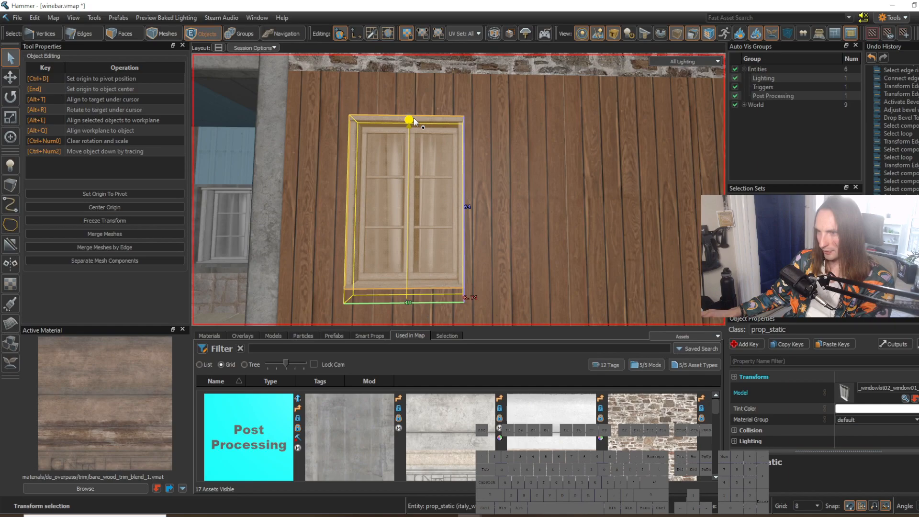
drag(350, 206, 365, 206)
key(3)
right_drag(452, 223, 459, 190)
key(a)
click(425, 215)
Step: Raise the horizontal edge loop at the top of the wooden panels to leave a margin above the window
key(w)
key(s)
key(s)
key(2)
double_click(490, 166)
key(t)
drag(504, 165, 505, 150)
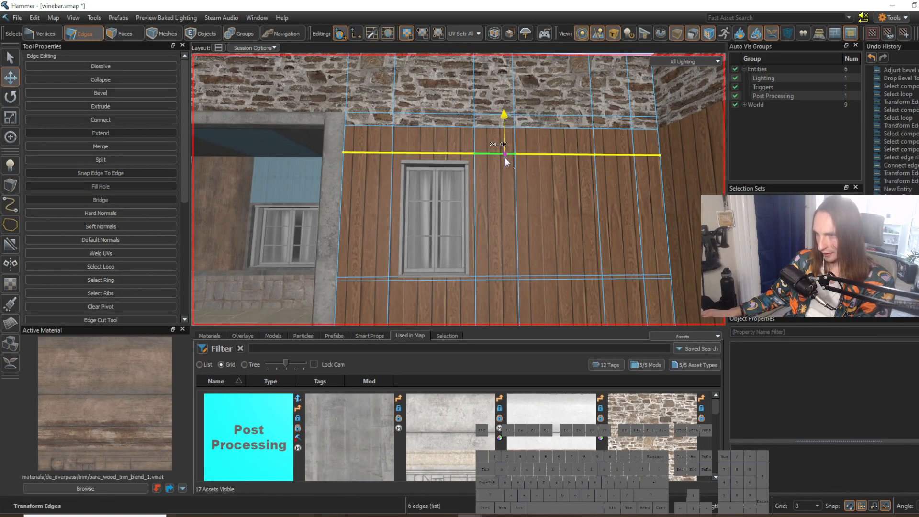
key(w)
right_drag(458, 189, 458, 190)
key(s)
scroll(504, 173, up, 1)
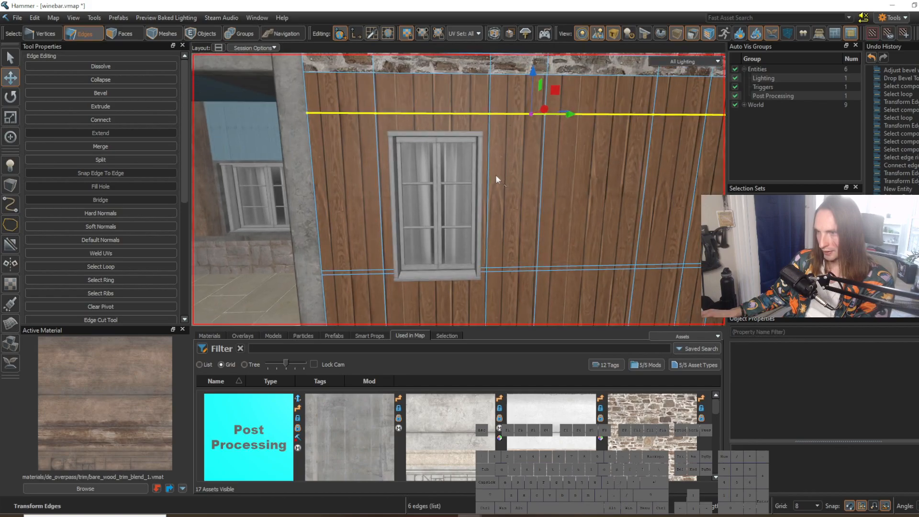
Step: Inset the wall face behind the window by extruding and scaling it inward
key(3)
click(448, 168)
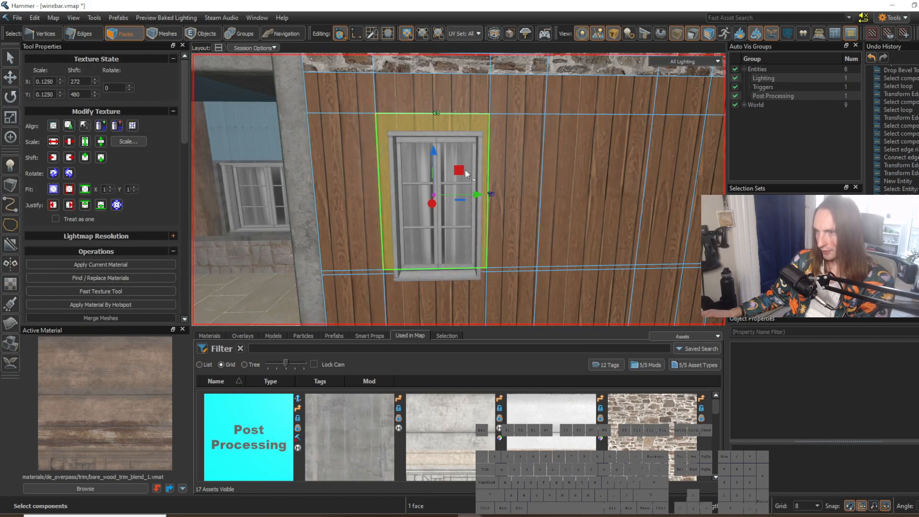
key(e)
shift+drag(436, 196, 429, 194)
scroll(429, 195, up, 1)
right_drag(429, 195, 483, 310)
Step: Align the window prop with the inset wall face, both along the wall and vertically
key(d)
key(5)
click(441, 200)
key(t)
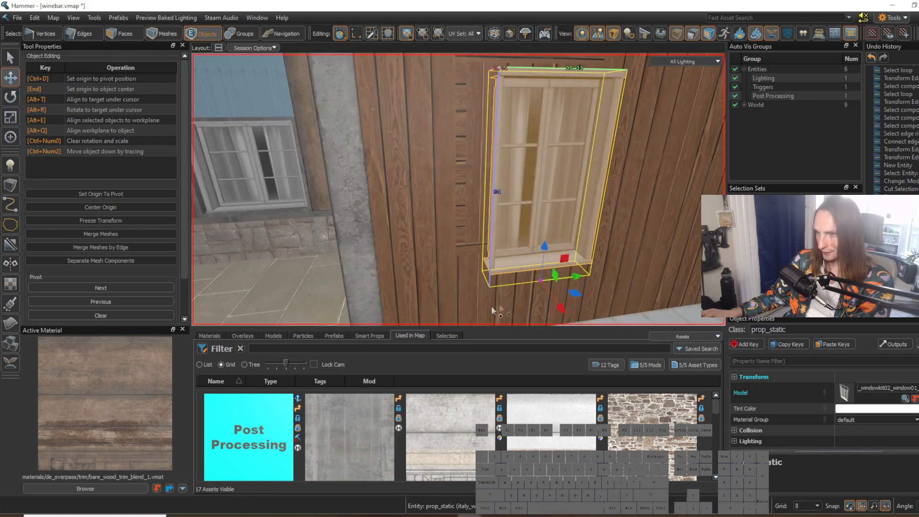
key(ctrl+v)
right_drag(533, 266, 534, 266)
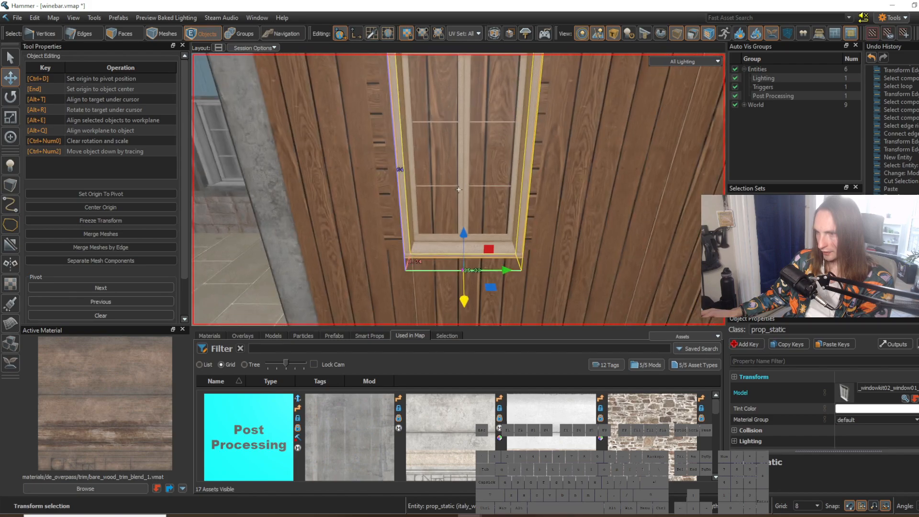
drag(507, 270, 452, 271)
mouse_move(458, 234)
mouse_down()
mouse_move(458, 269)
mouse_move(459, 250)
mouse_up()
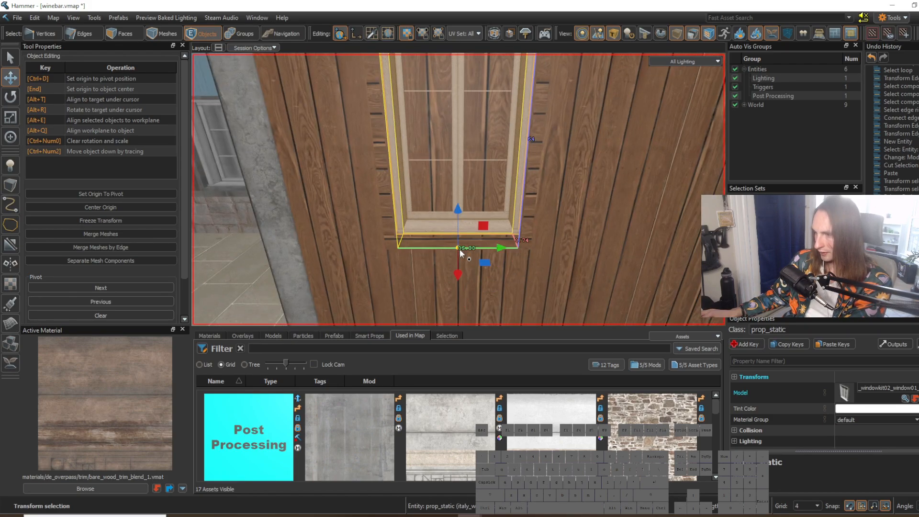
drag(458, 209, 458, 215)
right_drag(458, 216, 458, 216)
Step: Reduce the grid size to 1 and widen the window prop to fit the inset face
key(w)
drag(524, 255, 526, 259)
key([)
right_drag(526, 259, 458, 189)
key(d)
key(d)
key(a)
right_drag(479, 268, 459, 189)
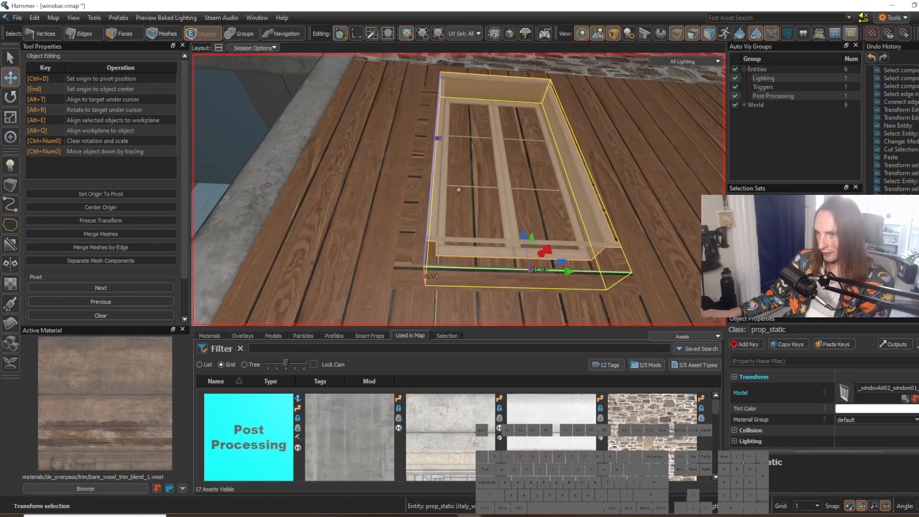
key(shift+s)
drag(435, 152, 426, 151)
right_drag(459, 190, 458, 190)
key(s)
key(5)
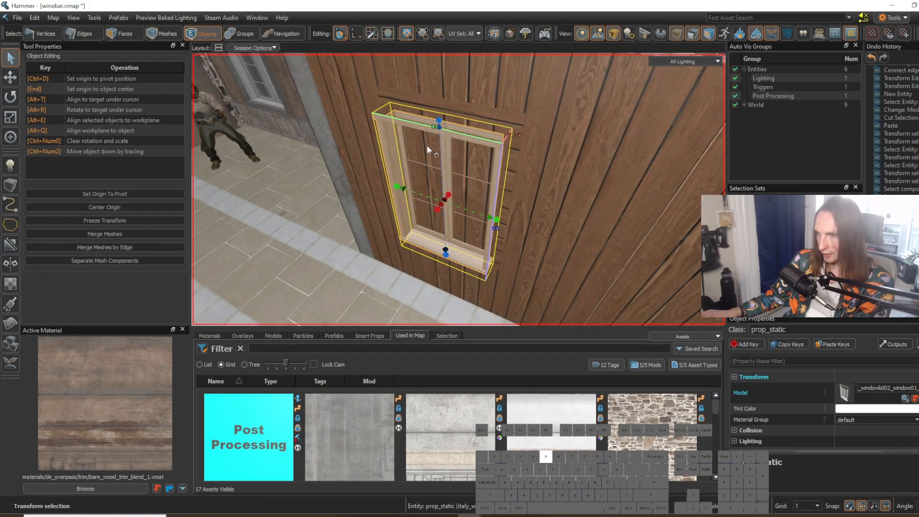
Step: Push the window prop back into the wall and realign it with the inset, restoring the grid size to 8
key(t)
drag(432, 302, 466, 251)
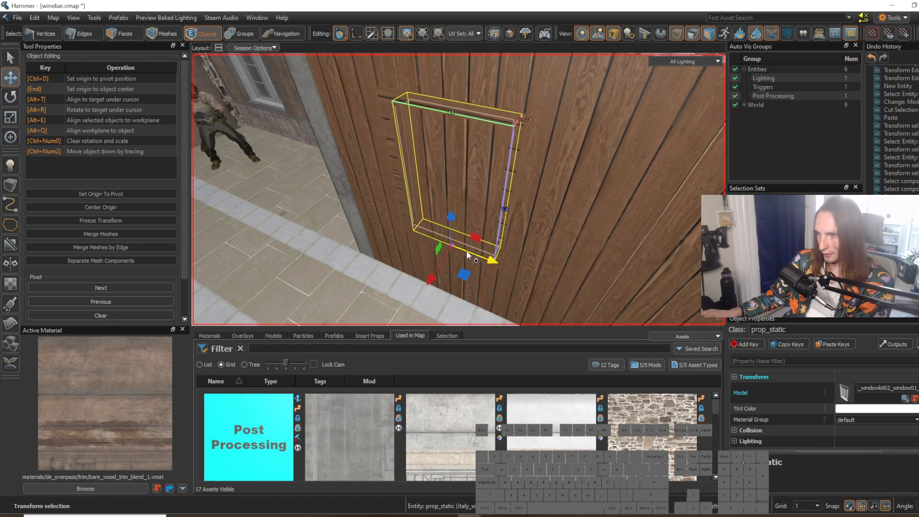
right_drag(467, 251, 467, 251)
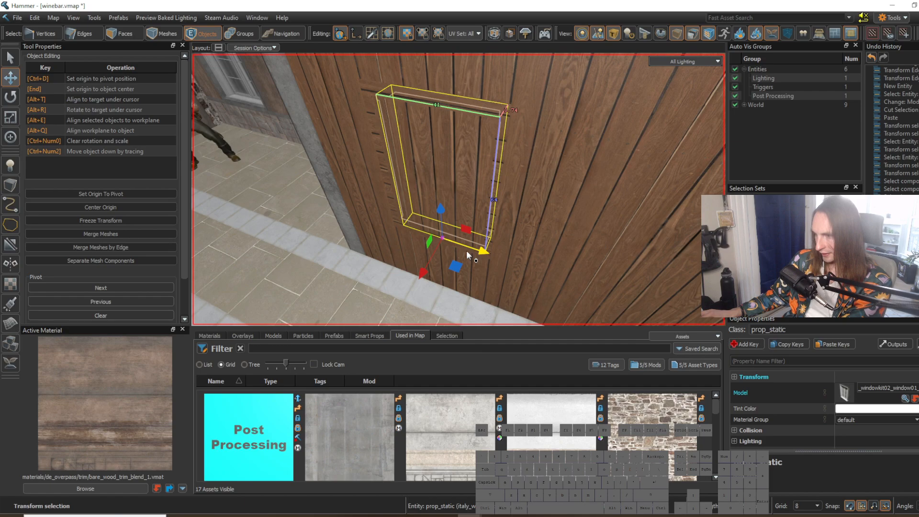
right_drag(466, 251, 466, 251)
key(a)
Step: Extrude the inset face behind the window into the wall so the prop sits in a recess
key(3)
click(434, 189)
key(t)
right_drag(415, 210, 415, 211)
key(w)
shift+drag(415, 239, 469, 163)
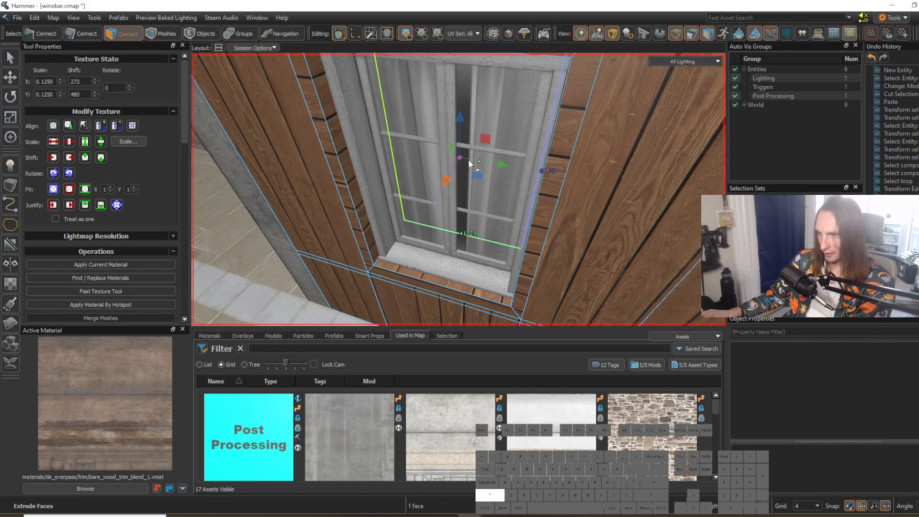
right_drag(469, 163, 469, 164)
key(s)
Step: Pick up the italy_archwaykit_concrete_01 material from the concrete frame of the large recess
click(523, 215)
right_drag(524, 215, 459, 189)
key(w)
key(s)
key(w)
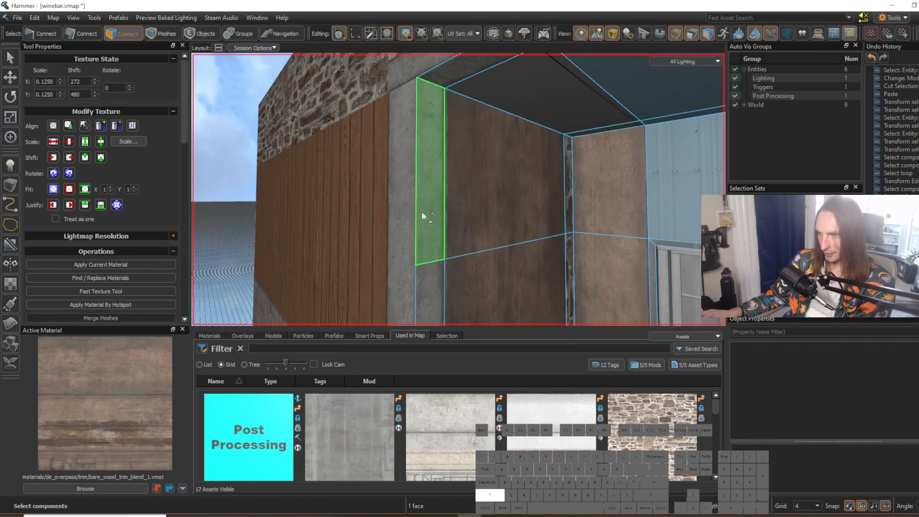
shift+right_click(408, 209)
right_drag(407, 208, 459, 189)
Step: Select the eight faces around the window opening and texture them with the concrete trim using Apply Material By Hotspot
key(d)
key(w)
key(w)
shift+click(453, 79)
shift+click(613, 113)
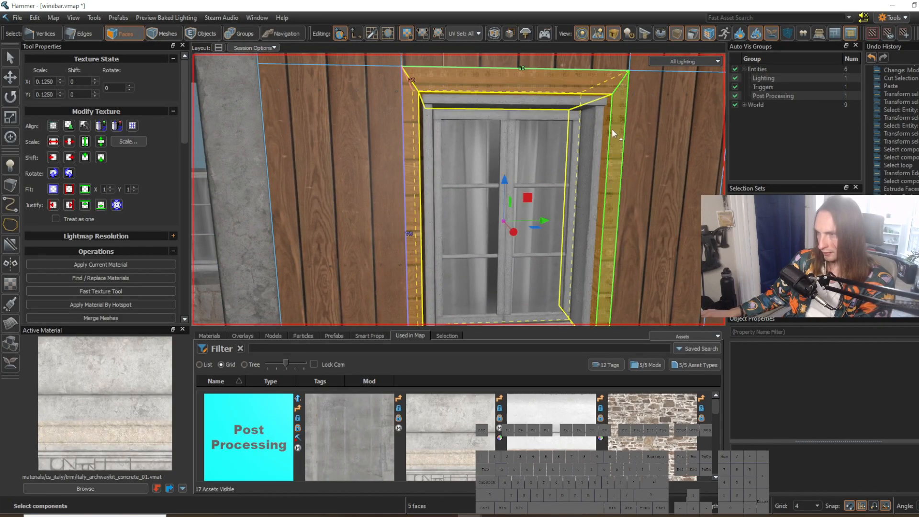
right_drag(613, 128, 613, 133)
shift+click(415, 234)
right_drag(415, 234, 418, 233)
key(alt+h)
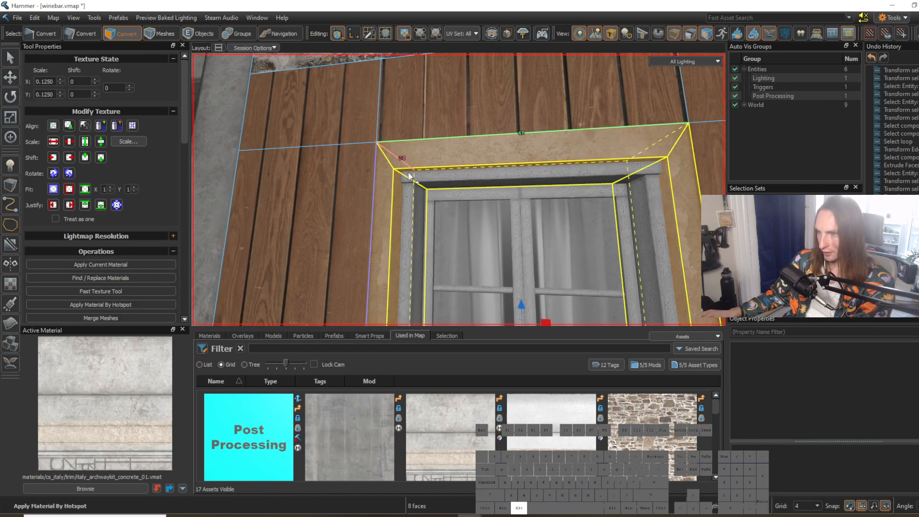
Step: Fine-tune the window prop's position within the concrete surround, checking its fit from several sides
click(482, 112)
right_drag(504, 114, 528, 197)
key(s)
click(524, 316)
right_drag(524, 316, 539, 290)
key(s)
click(560, 293)
key(w)
key(w)
click(432, 233)
right_drag(432, 234, 458, 189)
key(s)
click(570, 306)
key(w)
key(5)
click(350, 200)
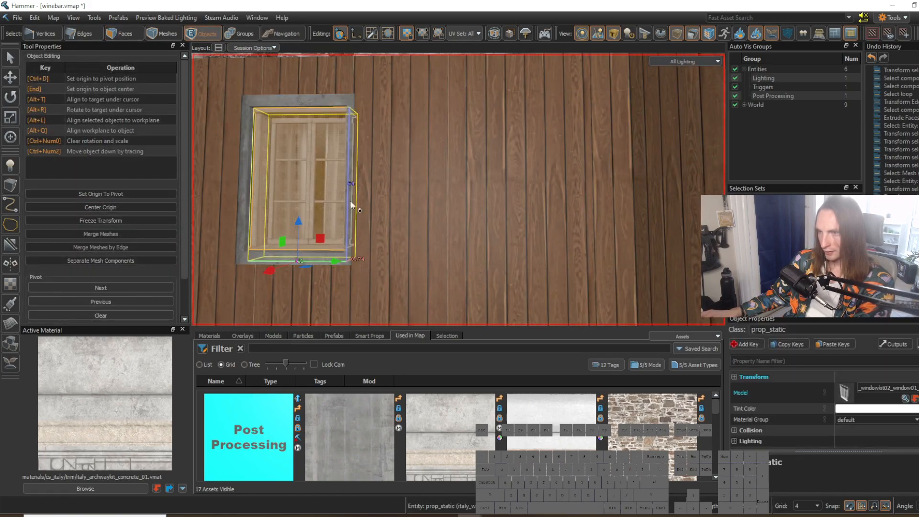
key(s)
right_drag(342, 223, 458, 189)
Step: Clone the window prop along the wall into the second wide upper panel
key(3)
key(w)
click(441, 262)
click(429, 126)
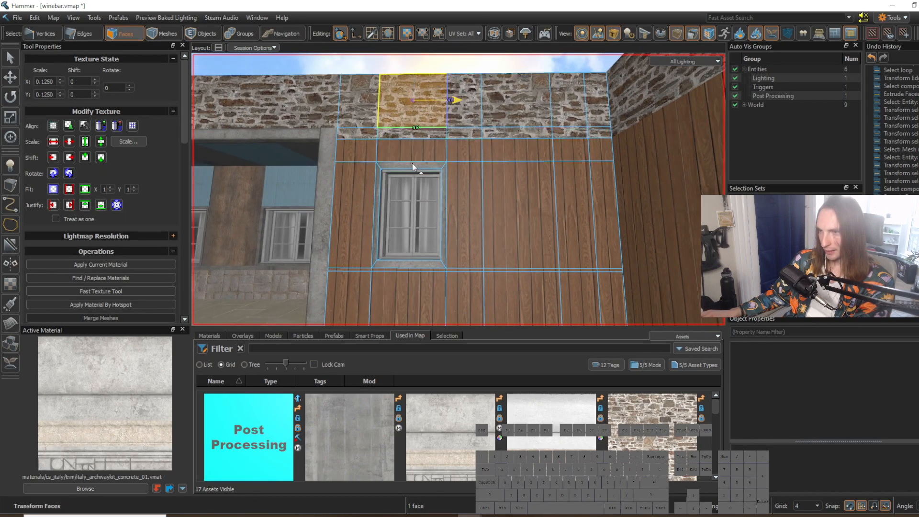
right_drag(545, 225, 459, 189)
click(497, 211)
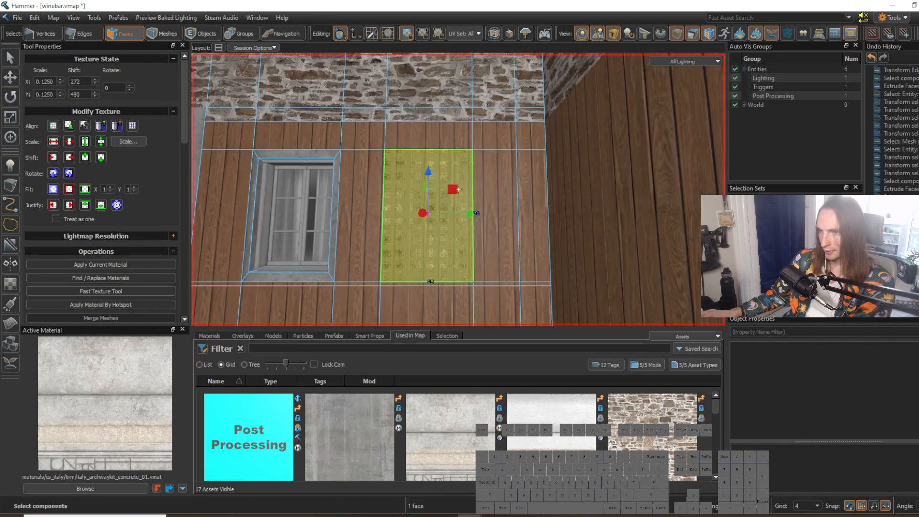
key(5)
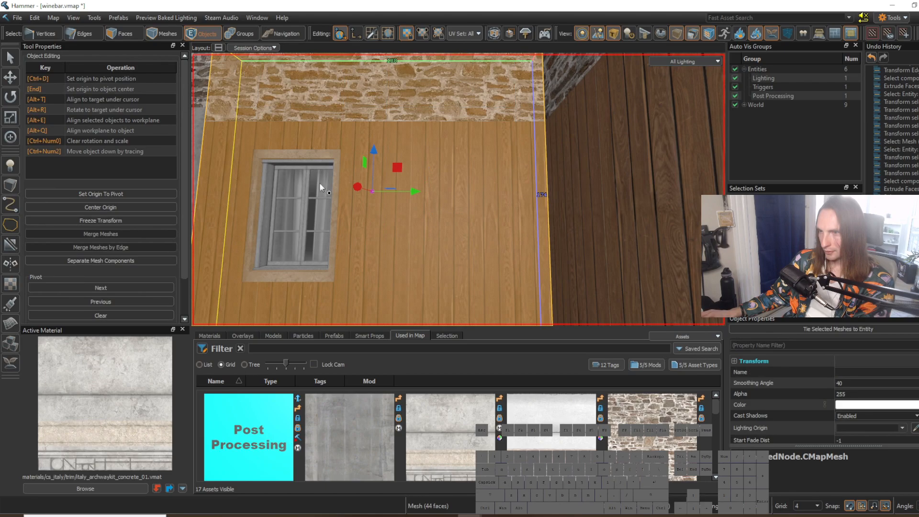
click(321, 189)
shift+drag(319, 277, 426, 303)
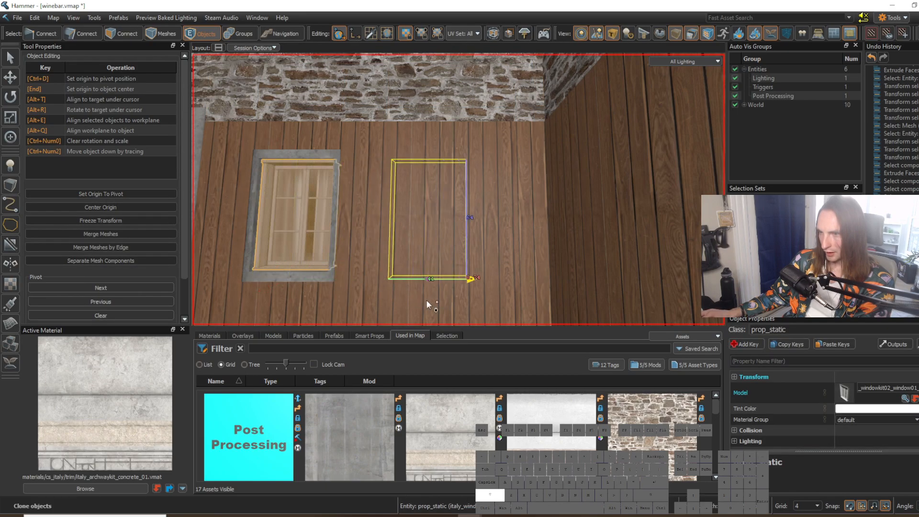
Step: Try to inset the second panel's face by extruding it, and undo this together with the window clone
key(3)
click(435, 217)
right_drag(435, 217, 459, 190)
drag(445, 199, 444, 205)
key(ctrl+z)
key(w)
key(d)
right_drag(444, 205, 396, 179)
key(ctrl+z)
Step: Reselect the finished window prop and clone it again, centred over the second wide upper panel
key(5)
click(395, 182)
shift+drag(449, 230, 498, 239)
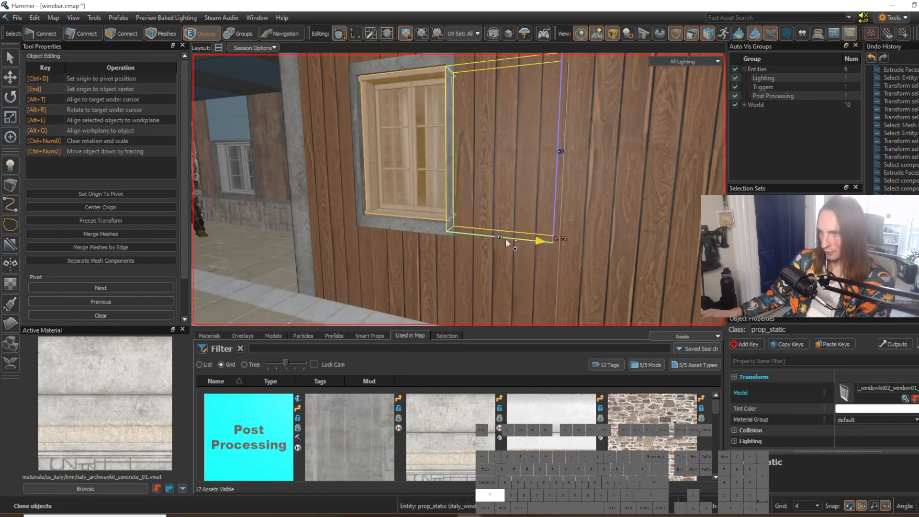
shift+drag(589, 254, 586, 261)
Step: Inset the second wide upper panel's face around the cloned window and push the inner face inward to form a recess
key(3)
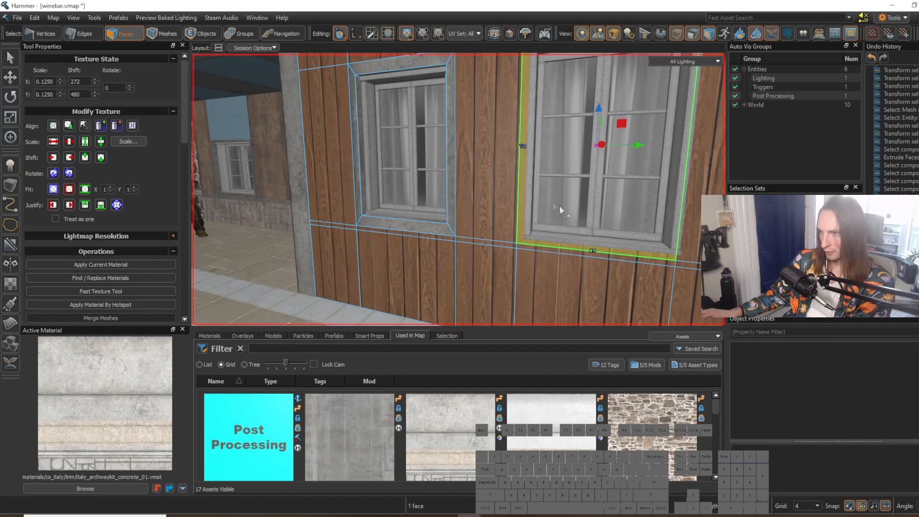
click(544, 199)
right_drag(544, 199, 459, 190)
key(w)
key(s)
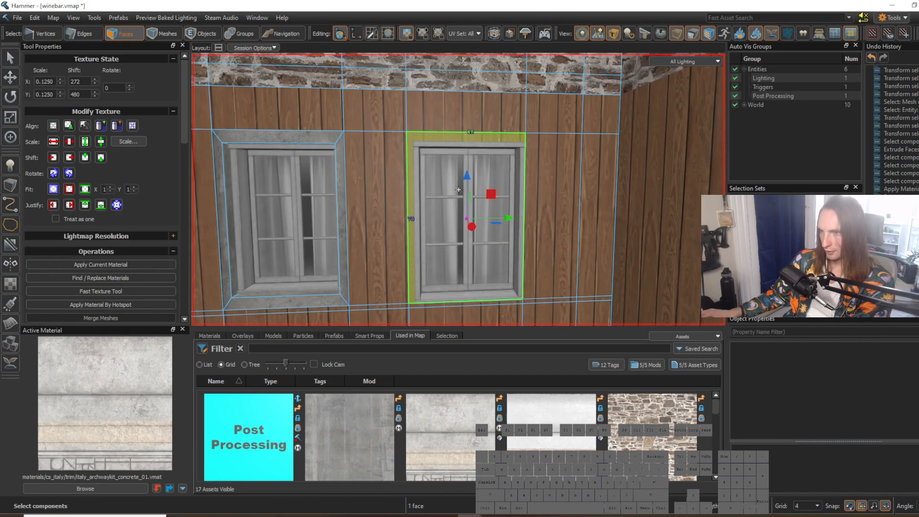
key(r)
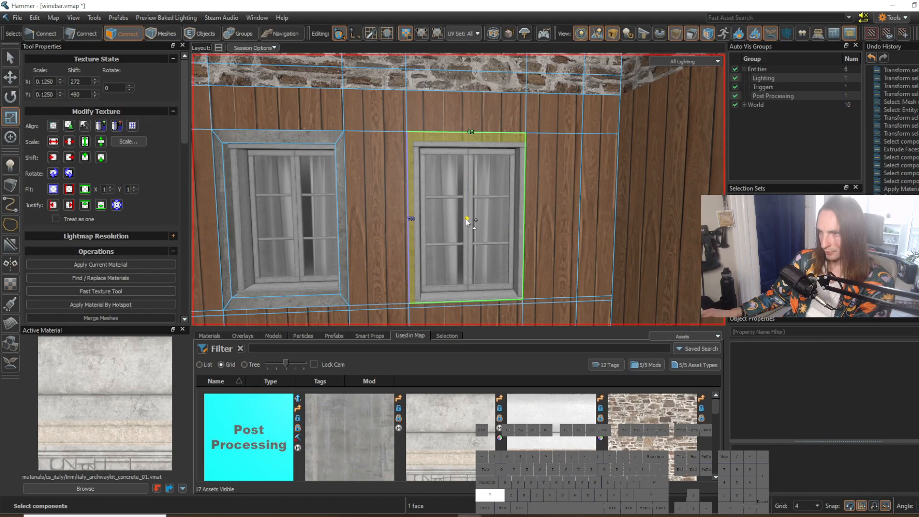
shift+drag(462, 218, 460, 219)
right_drag(470, 226, 458, 189)
key(w)
key(t)
right_drag(390, 204, 474, 226)
Step: Select the second window prop and stretch its lower edge down to meet the concrete surround, using a grid size of 2
key(3)
key(5)
click(462, 256)
key(s)
drag(472, 224, 519, 196)
key(w)
right_drag(545, 215, 511, 148)
key(s)
key(w)
click(510, 149)
key(q)
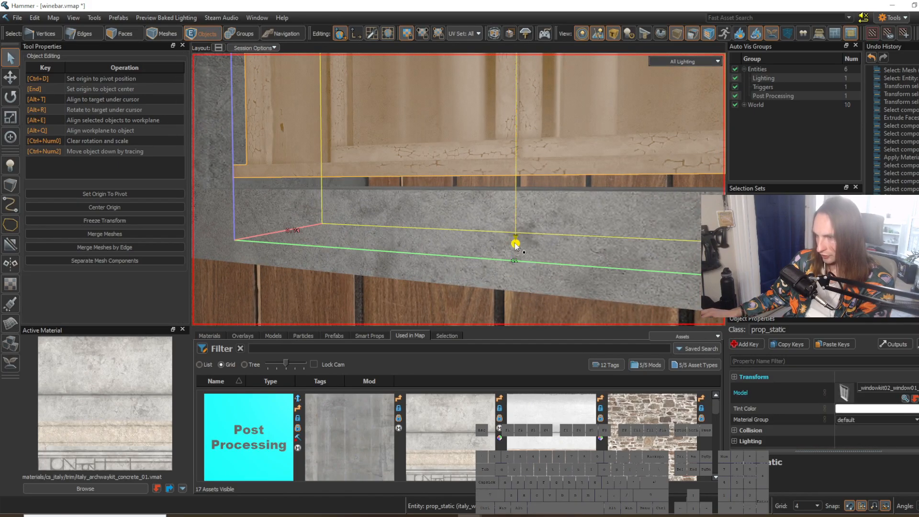
drag(515, 245, 516, 266)
key(s)
right_drag(517, 266, 459, 189)
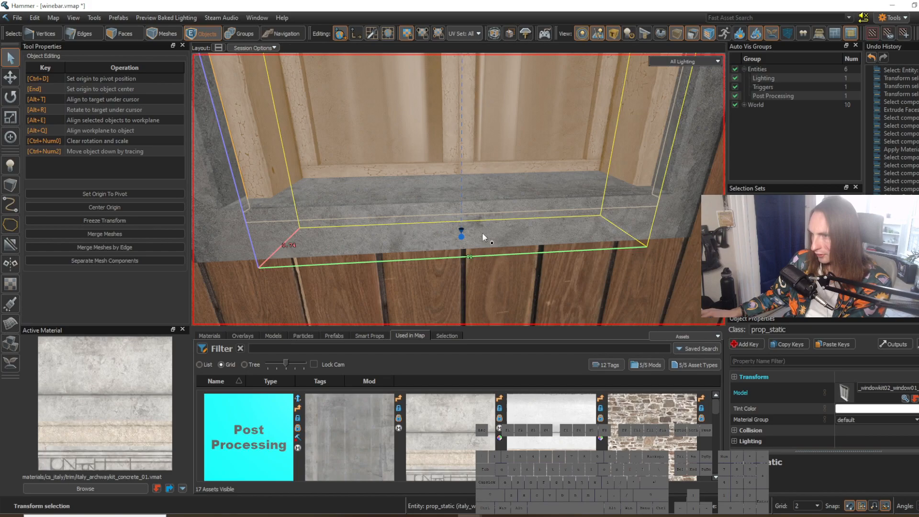
Step: Adjust the second window's lower edge, extend its side to the concrete surround, and reduce the grid size to 1
drag(464, 238, 462, 231)
right_drag(460, 224, 459, 189)
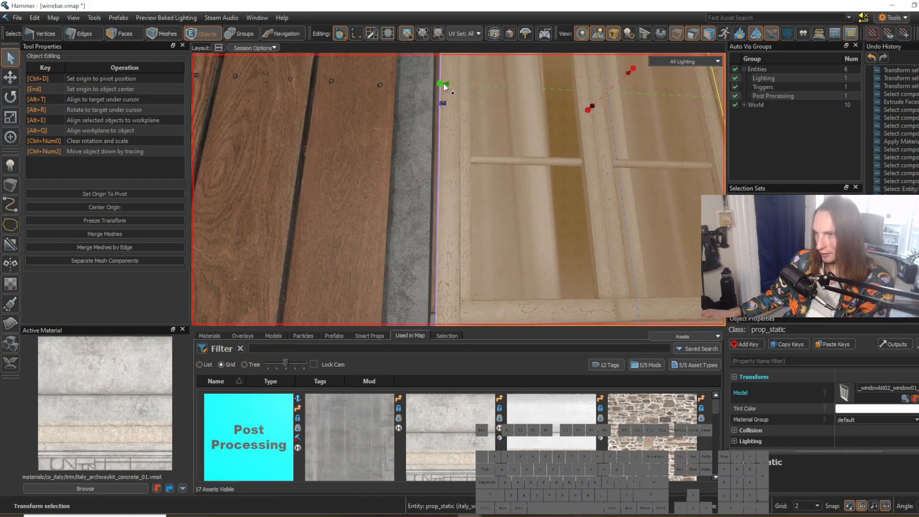
drag(440, 85, 432, 85)
key([)
right_drag(433, 84, 459, 190)
Step: Select the inner wooden face of the second window opening and adjust its recess depth
key(3)
click(421, 228)
right_drag(425, 230, 458, 190)
key(t)
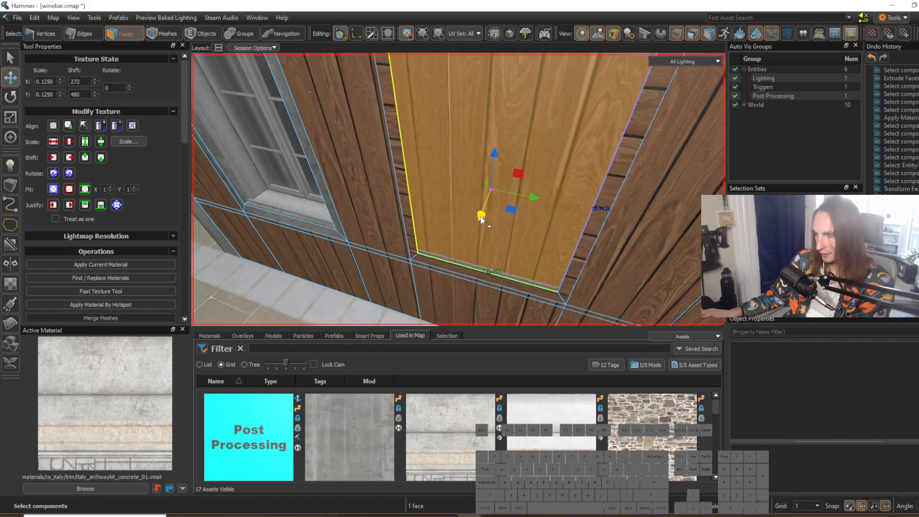
shift+drag(480, 218, 510, 153)
right_drag(509, 154, 459, 189)
key(w)
key(s)
Step: Reselect the second window prop and fine-tune its edges on the 1-unit grid to fit the recess on every side
key(5)
click(492, 199)
key(shift+s)
drag(470, 210, 471, 221)
right_drag(470, 221, 468, 220)
key(w)
drag(432, 109, 430, 109)
right_drag(430, 109, 458, 189)
key(d)
drag(393, 131, 397, 132)
right_drag(397, 132, 459, 189)
key(w)
drag(360, 157, 360, 153)
Step: Select the inner side faces of the second window recess and apply the concrete trim to them by hotspot
right_drag(359, 153, 459, 189)
key(s)
key(3)
right_drag(387, 161, 459, 190)
key(w)
click(386, 160)
shift+click(425, 106)
shift+click(574, 139)
right_drag(574, 141, 459, 190)
key(alt+h)
click(599, 214)
right_drag(599, 215, 458, 190)
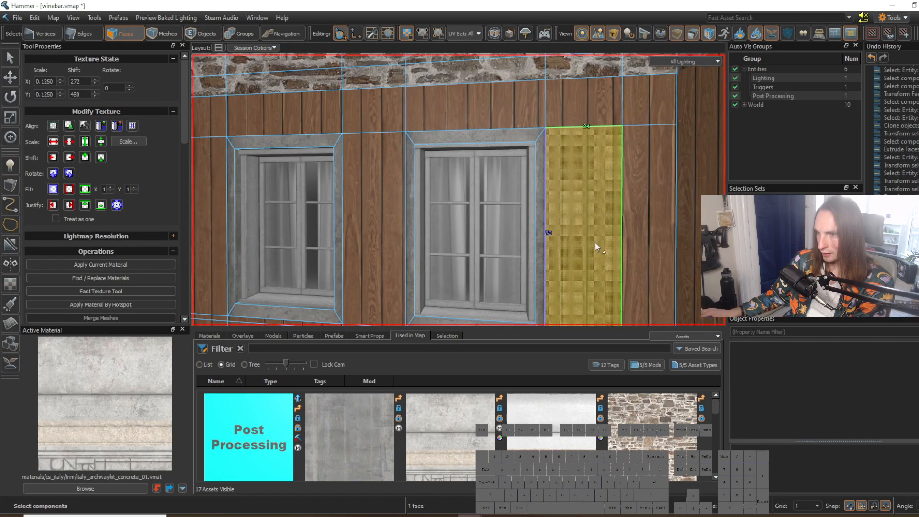
Step: Examine the two framed windows in the wooden wall up close and from across the courtyard
click(222, 219)
right_drag(222, 219, 459, 190)
click(524, 284)
key(s)
click(640, 103)
key(s)
right_drag(640, 104, 458, 190)
key(w)
key(w)
key(w)
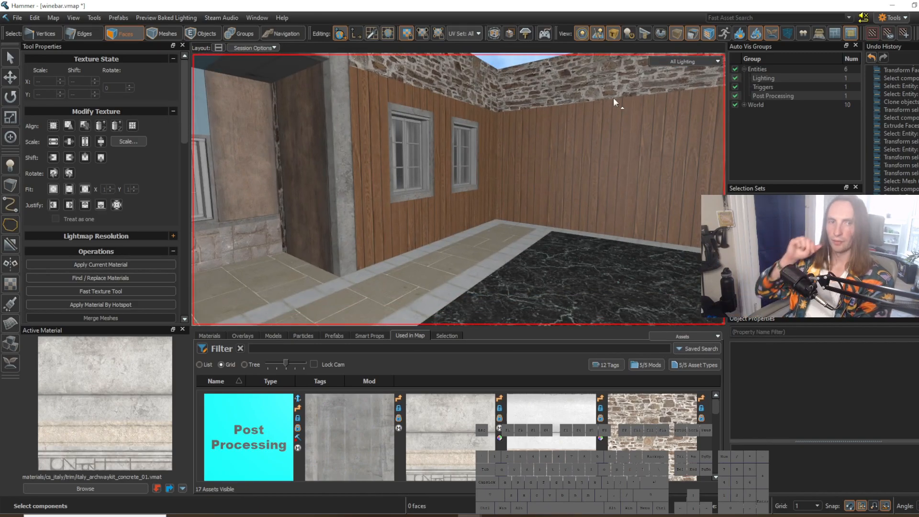
scroll(613, 98, down, 10)
scroll(613, 98, up, 4)
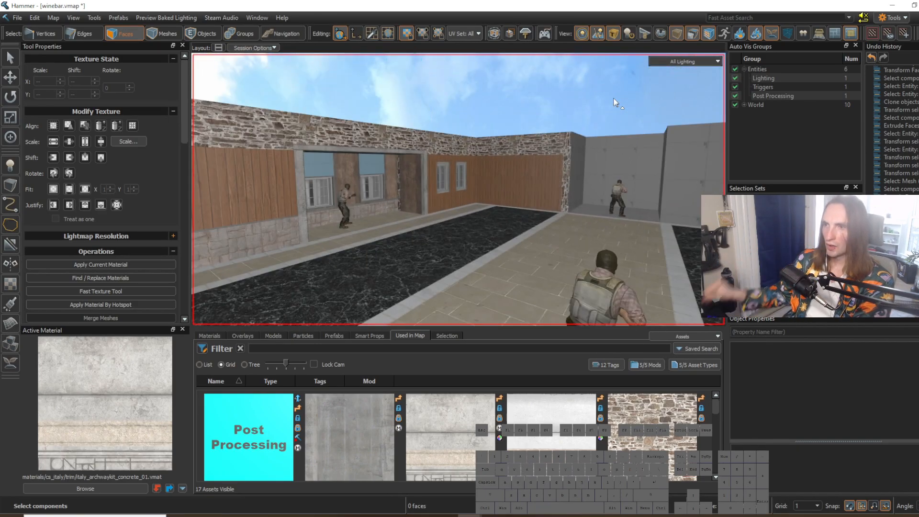
Step: Sample the stone block material and apply it to the lower wall panels beneath the two windows
scroll(613, 97, up, 2)
key(w)
right_drag(564, 137, 458, 190)
shift+right_click(415, 168)
key(d)
mouse_move(430, 220)
right_down()
mouse_move(459, 190)
mouse_move(432, 224)
right_up()
key(w)
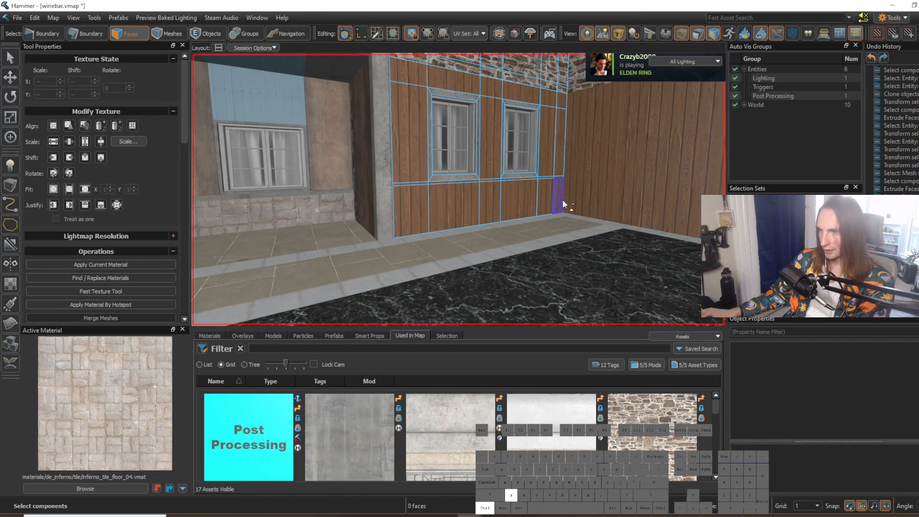
click(548, 198)
key(shift+t)
click(550, 266)
key(s)
mouse_move(568, 266)
right_down()
mouse_move(458, 189)
mouse_move(569, 267)
right_up()
key(w)
Step: Apply concrete_10_trim to the narrow strip between the stone base and the wood, and rotate its texture by 90
click(412, 200)
right_drag(403, 200, 459, 189)
key(w)
click(327, 237)
shift+click(473, 221)
right_drag(474, 221, 458, 189)
key(w)
shift+click(369, 220)
shift+click(575, 200)
shift+click(608, 197)
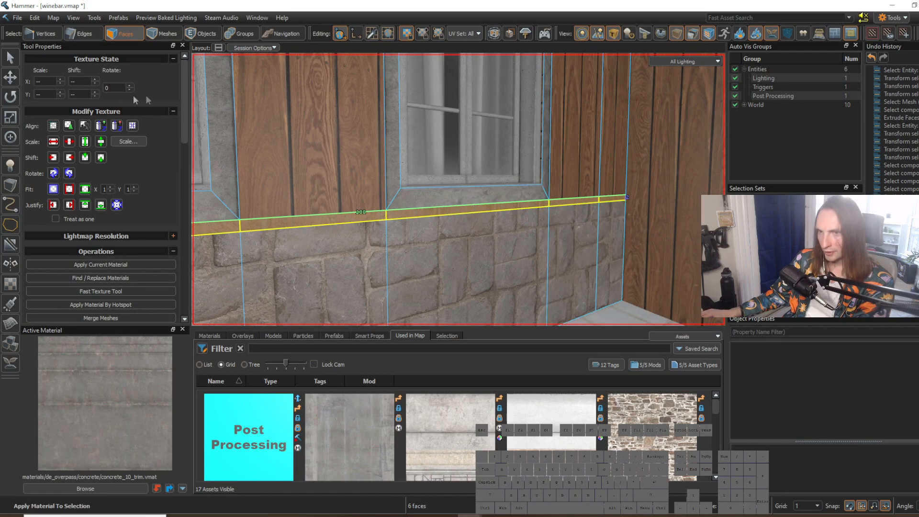
text(90)
click(668, 272)
key(s)
right_drag(669, 272, 458, 189)
click(572, 273)
Step: Sample italy_archwaykit_concrete_01 and apply it by hotspot to the strip faces between the upper stone and the wooden walls
key(w)
right_drag(572, 273, 459, 190)
shift+right_click(307, 136)
key(w)
right_drag(307, 136, 458, 189)
key(s)
click(410, 171)
right_drag(409, 171, 459, 189)
shift+drag(403, 177, 616, 193)
right_drag(616, 193, 458, 190)
key(d)
shift+click(460, 156)
key(alt+h)
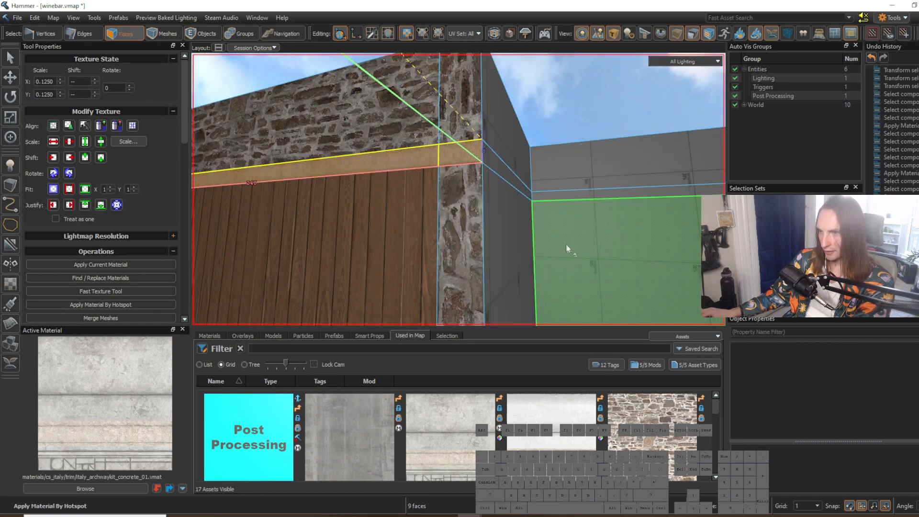
click(585, 253)
key(s)
right_drag(585, 253, 593, 277)
click(593, 277)
key(s)
key(w)
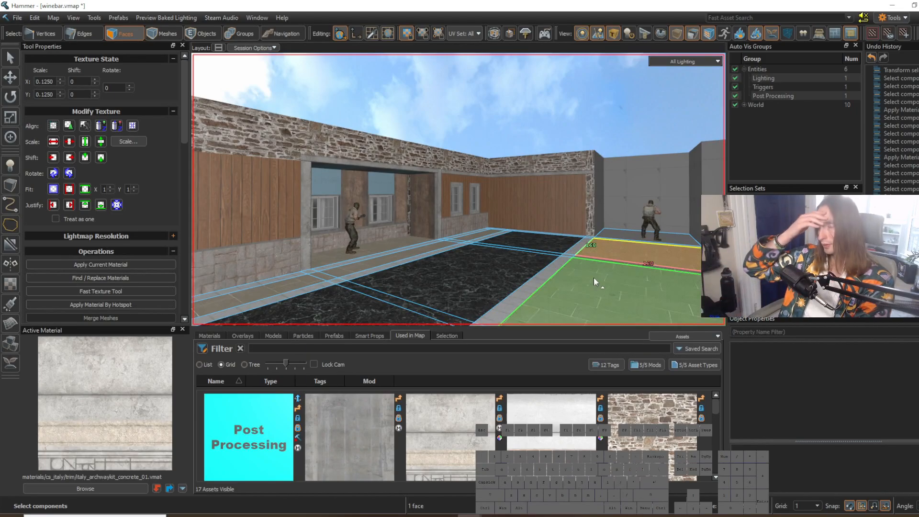
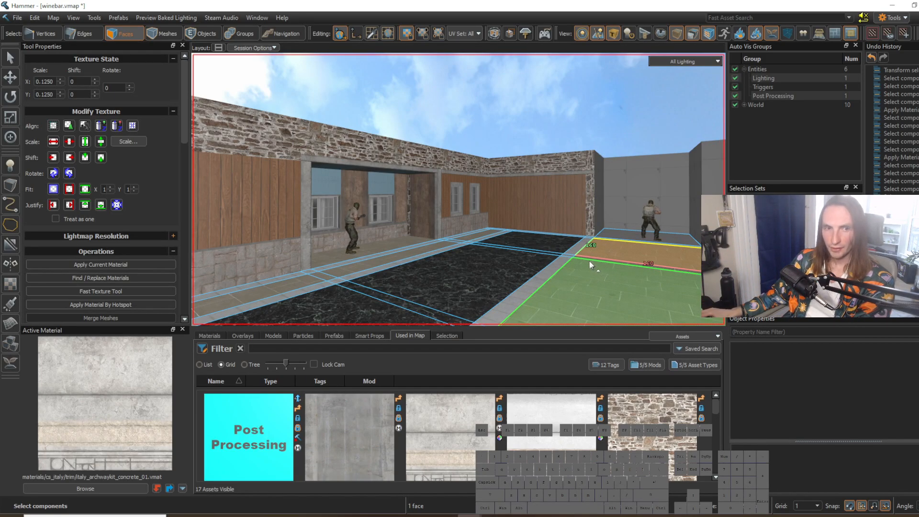
Step: Examine the courtyard's floor pattern and the untextured grey alcove at its far end from several viewpoints
right_drag(536, 247, 536, 247)
key(w)
right_drag(458, 189, 459, 190)
key(w)
right_drag(531, 243, 458, 190)
key(s)
right_drag(532, 244, 459, 190)
click(532, 243)
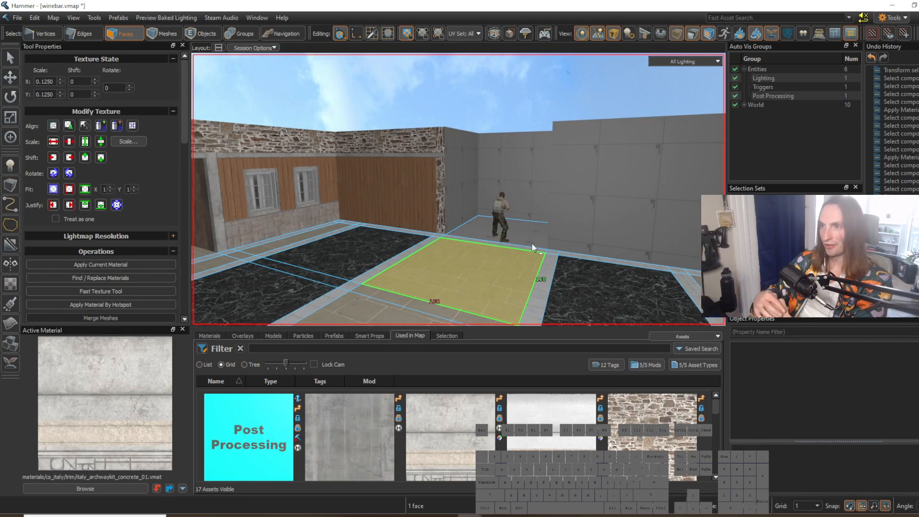
right_drag(532, 243, 458, 190)
key(a)
key(s)
click(549, 219)
key(w)
key(a)
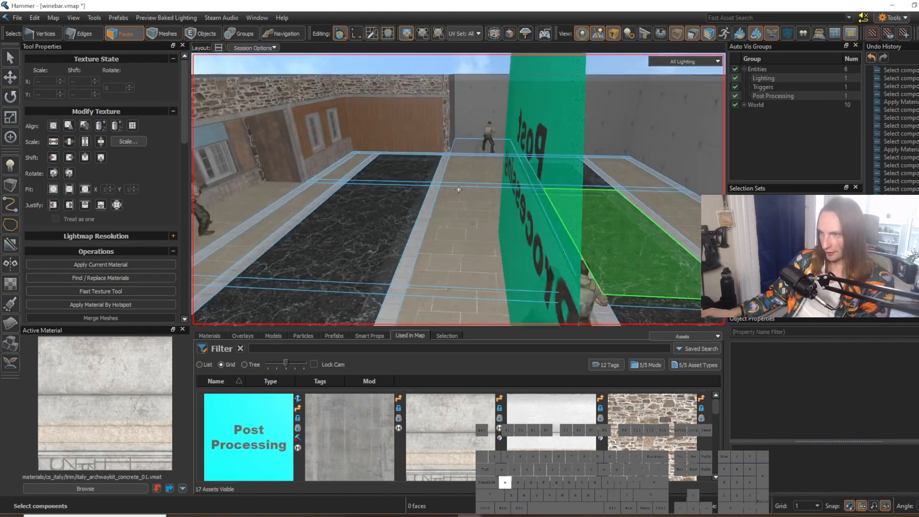
key(s)
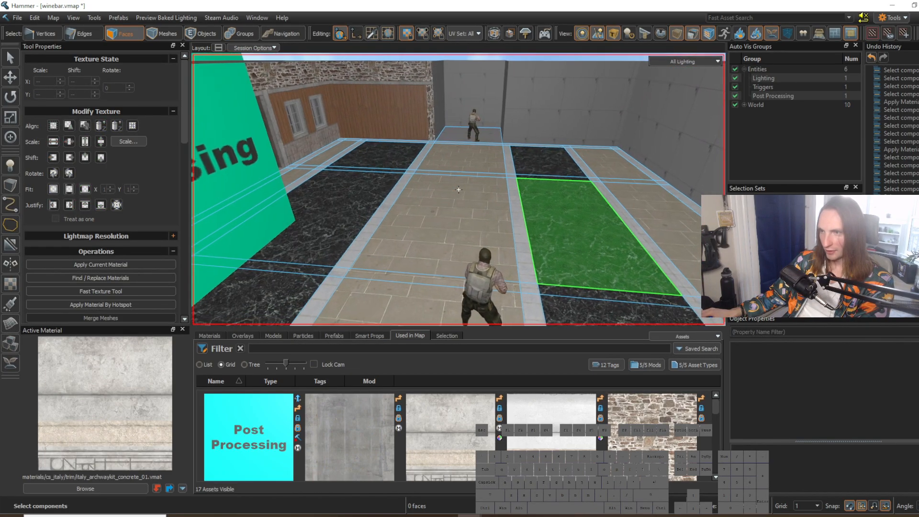
key(w)
key(s)
key(w)
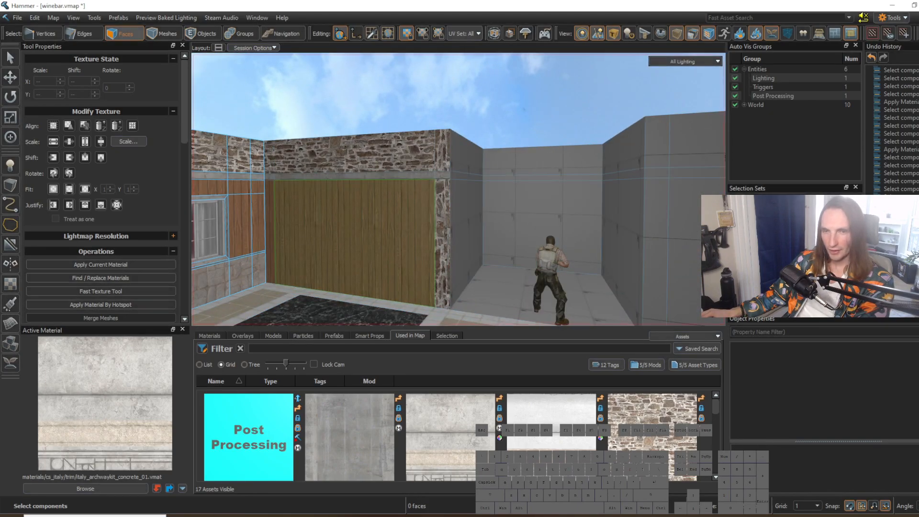
Step: Sample the wood plank material and apply it to the three lower wall faces inside the grey alcove
key(w)
shift+right_click(317, 203)
key(w)
click(445, 220)
mouse_move(446, 220)
right_down()
mouse_move(457, 189)
mouse_move(447, 220)
right_up()
key(w)
shift+click(469, 204)
shift+click(643, 234)
right_drag(570, 238, 458, 189)
key(s)
key(shift+t)
key(s)
Step: Sample inferno_stone_wall_03 and apply it to the three upper wall faces of the alcove
key(w)
shift+right_click(345, 159)
key(w)
mouse_move(346, 160)
right_down()
mouse_move(457, 188)
mouse_move(345, 160)
right_up()
click(355, 160)
shift+click(541, 170)
shift+click(694, 167)
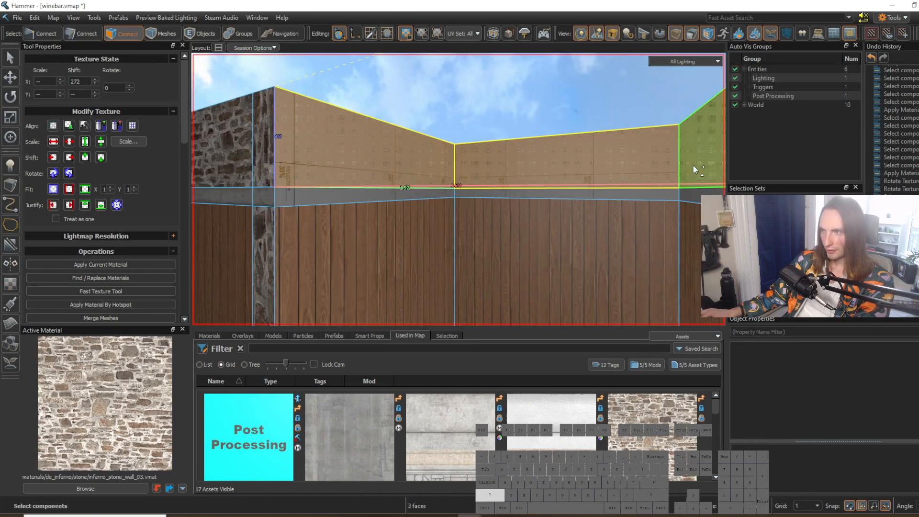
key(shift+t)
click(592, 244)
mouse_move(592, 244)
right_down()
mouse_move(457, 189)
mouse_move(574, 245)
right_up()
Step: Sample italy_archwaykit_concrete_01 and apply it by hotspot to the strip faces running around the alcove walls
key(w)
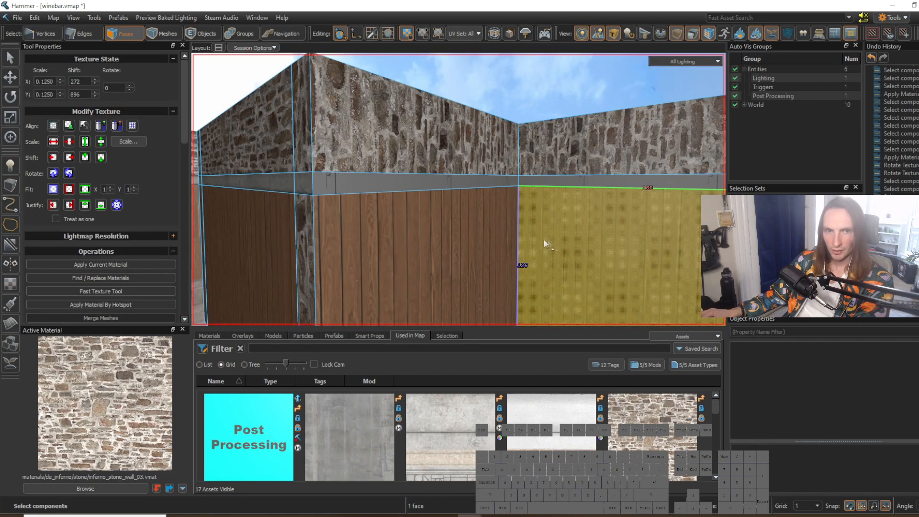
shift+right_click(287, 187)
click(339, 187)
mouse_move(339, 187)
right_down()
mouse_move(459, 189)
mouse_move(339, 188)
right_up()
key(w)
shift+click(417, 188)
shift+click(588, 188)
key(alt+h)
click(441, 92)
right_drag(441, 103, 455, 186)
key(s)
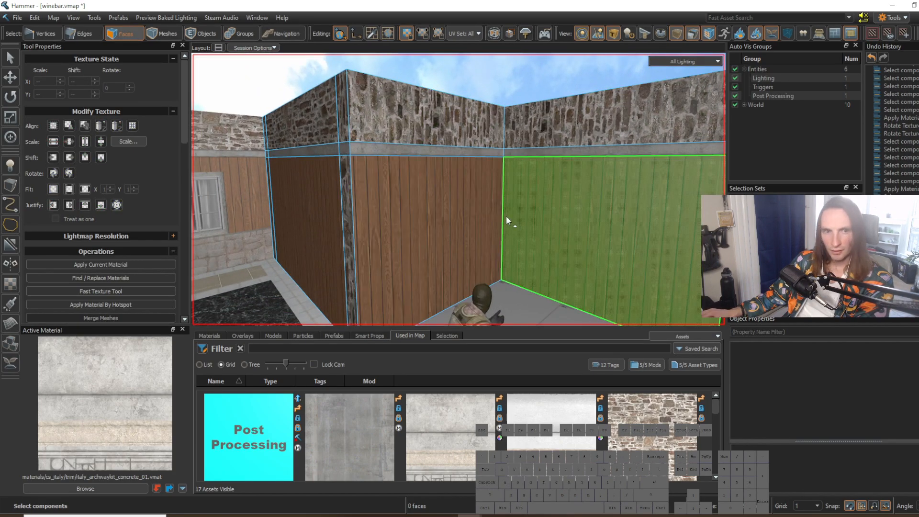
Step: Cut two vertical edges into the alcove's back wall and place one close to each inner corner
right_drag(520, 214, 434, 150)
key(2)
click(430, 147)
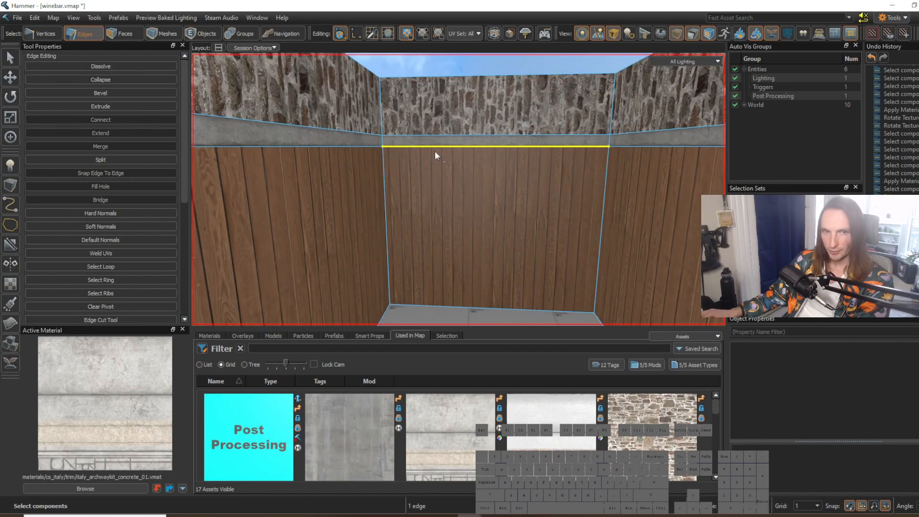
key(g)
key(alt+c)
key(w)
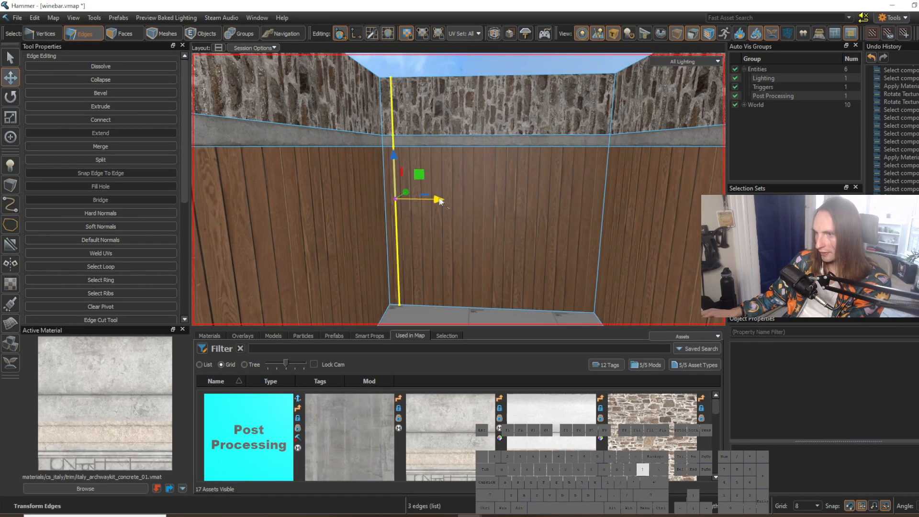
right_drag(396, 203, 503, 156)
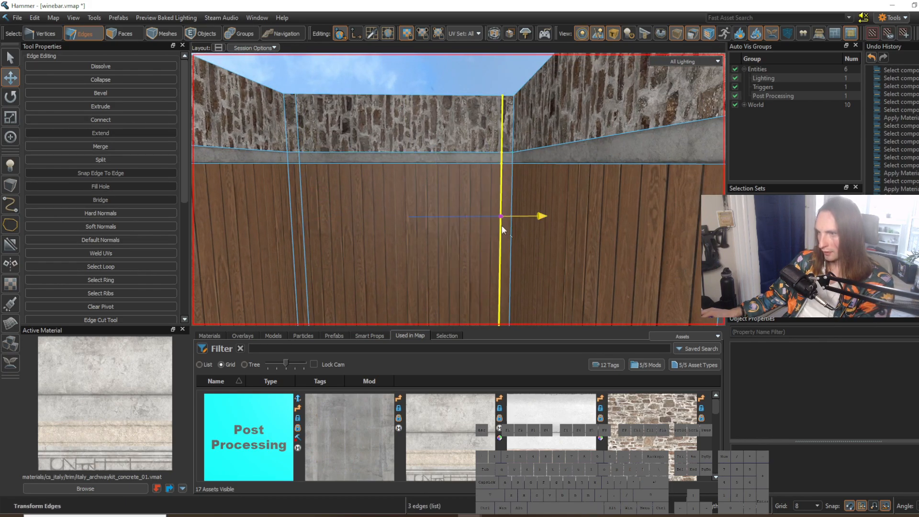
Step: Apply inferno_stone_wall_03 to the two narrow corner strips in the wooden part of the alcove's back wall
key(3)
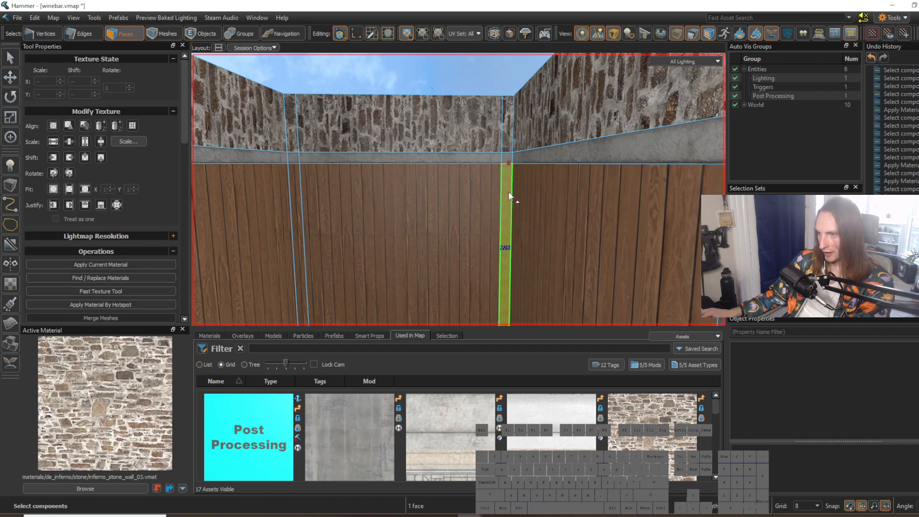
key(shift+t)
click(302, 180)
key(shift+t)
key(Escape)
right_drag(431, 143, 424, 139)
key(s)
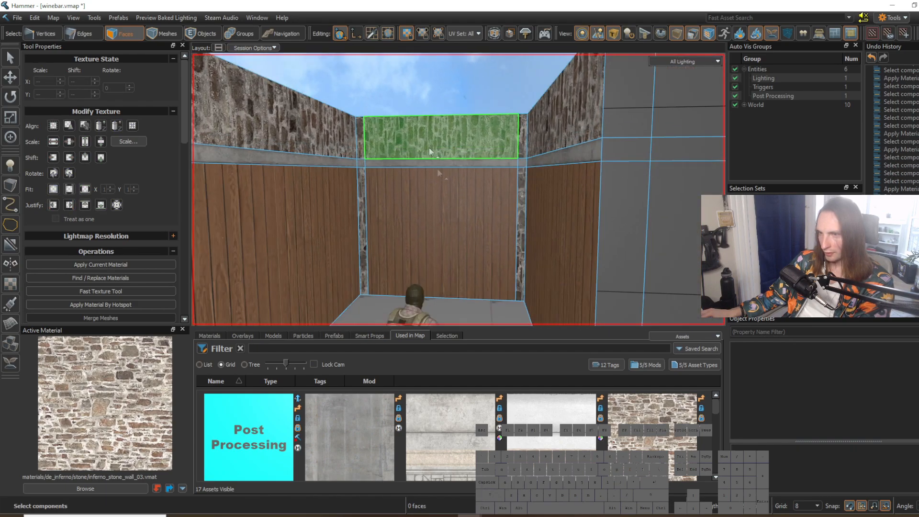
Step: Cut a vertical edge into the alcove's side wall and move it close to the outer corner
right_drag(471, 313, 358, 131)
key(2)
click(358, 131)
key(g)
key(v)
drag(497, 200, 464, 201)
mouse_move(366, 216)
right_down()
mouse_move(458, 190)
mouse_move(366, 216)
right_up()
Step: Apply inferno_stone_wall_03 to the narrow strip of the alcove's side wall next to the outer corner
key(3)
click(428, 214)
key(shift+t)
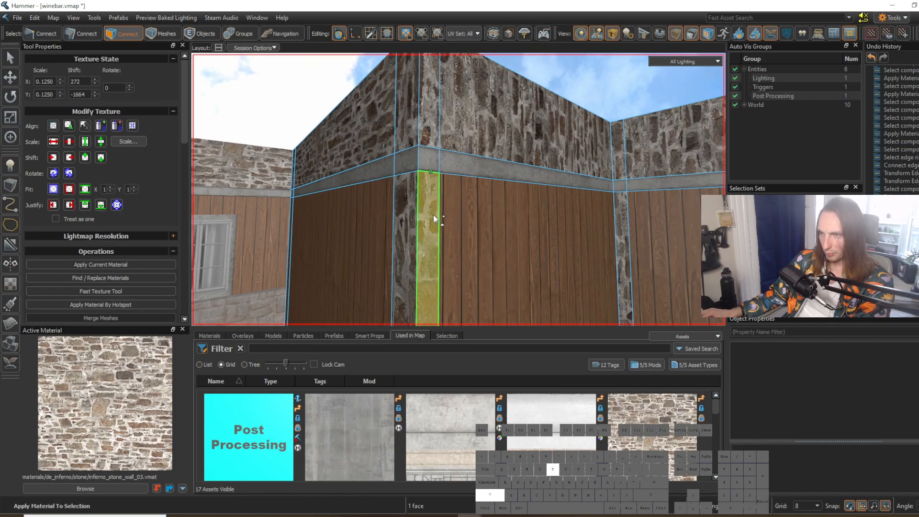
click(496, 229)
right_drag(495, 230, 458, 190)
key(s)
Step: Place a prop_static entity on the alcove floor and assign it the door_frame_1 model, searching for "door frame"
click(470, 287)
right_drag(470, 288, 458, 190)
key(w)
key(w)
key(s)
key(w)
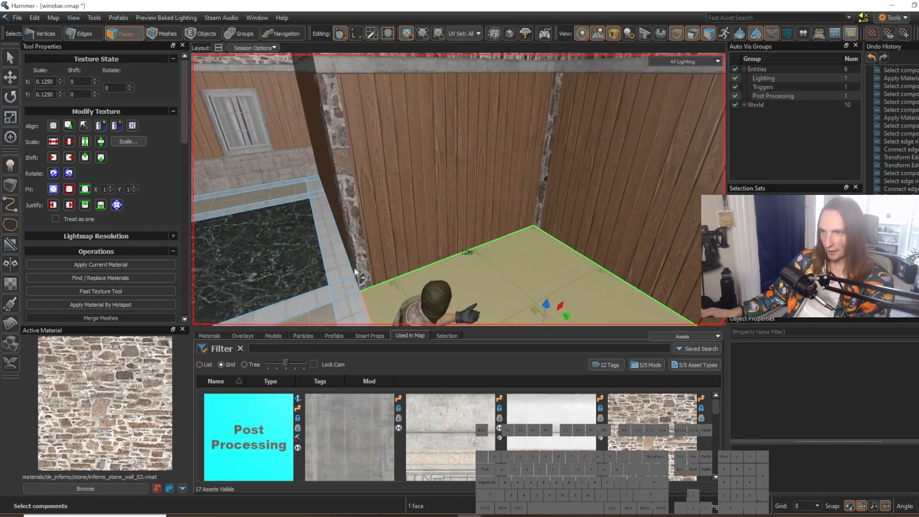
click(11, 165)
click(475, 267)
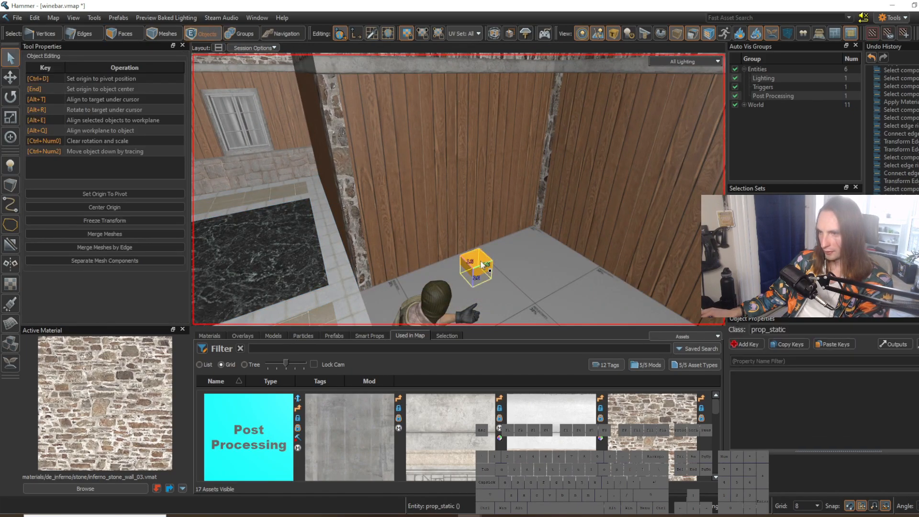
click(634, 204)
text(door frame)
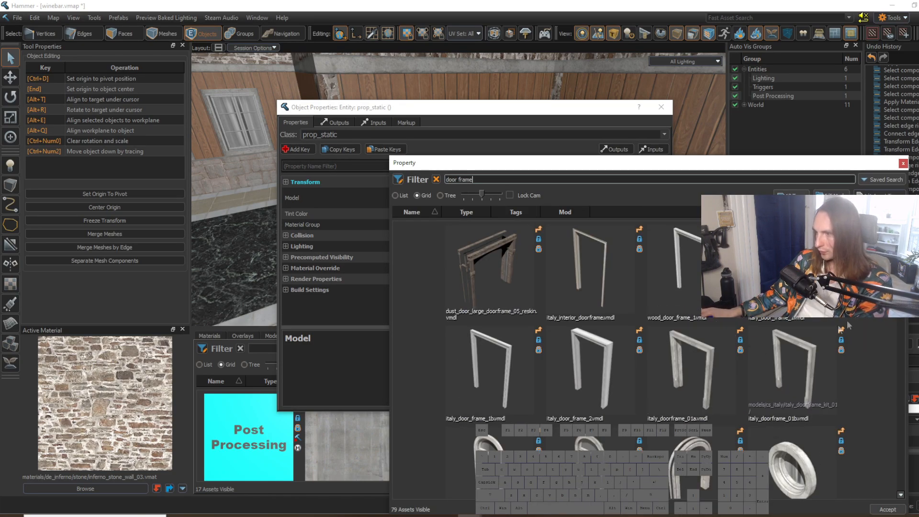
drag(890, 261, 860, 475)
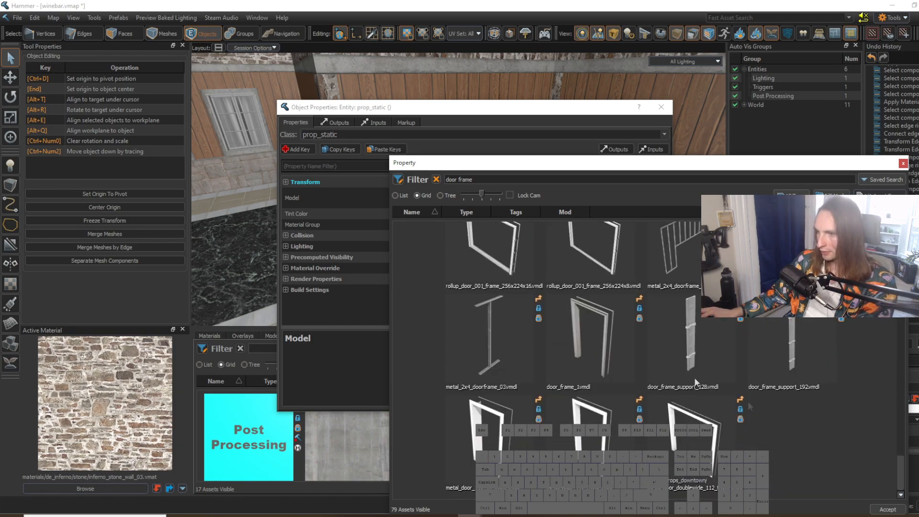
double_click(610, 332)
click(661, 107)
Step: Move the door frame prop against the alcove's wooden side wall
key(w)
right_drag(522, 213, 522, 253)
key(t)
drag(480, 265, 432, 266)
right_drag(402, 269, 415, 269)
key(s)
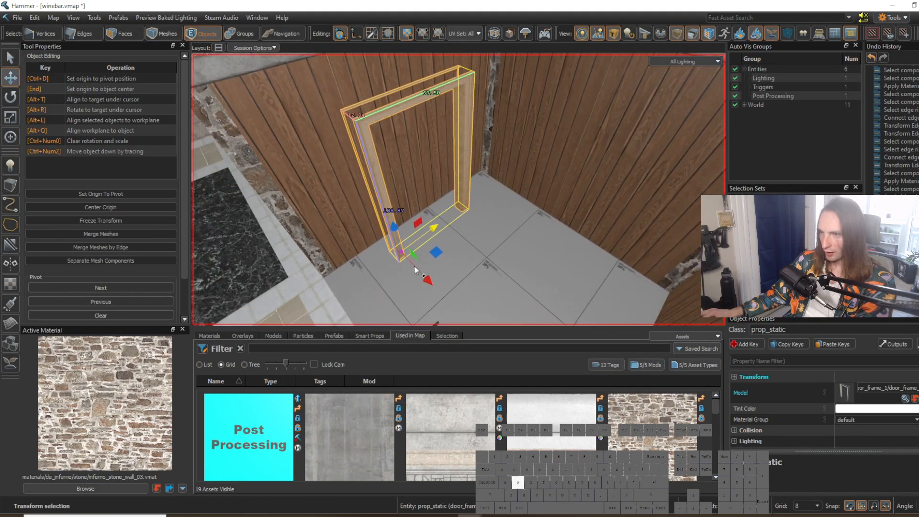
Step: Duplicate the door frame prop beside the original and change the copy's model to break_wooden_door_01
shift+drag(427, 279, 460, 285)
key(alt+Return)
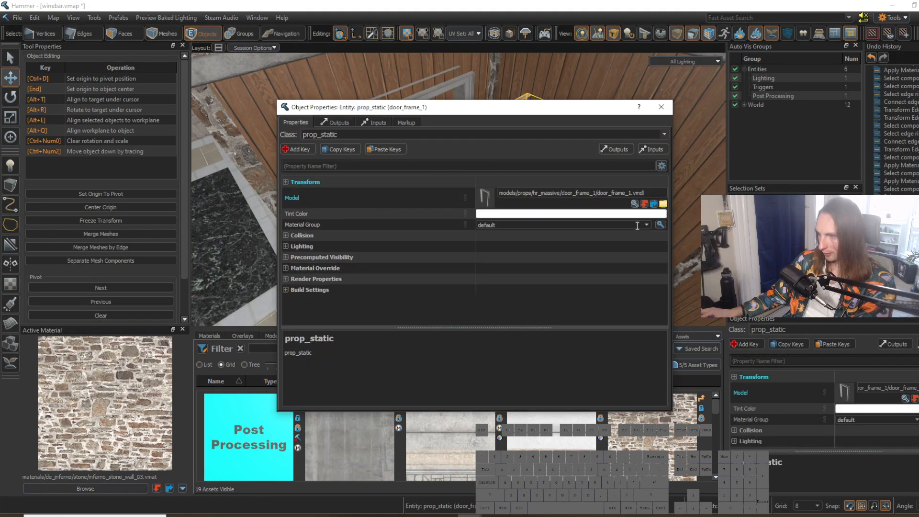
click(635, 203)
scroll(634, 206, down, 10)
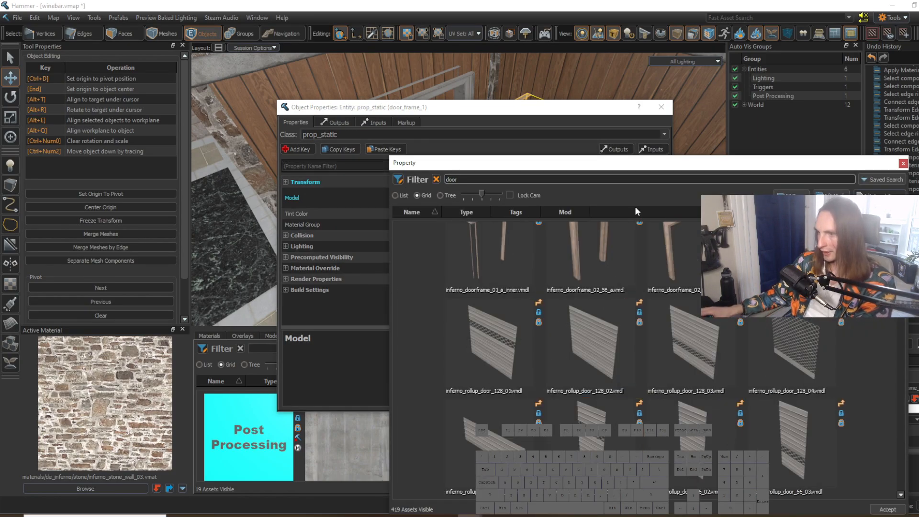
scroll(632, 290, up, 10)
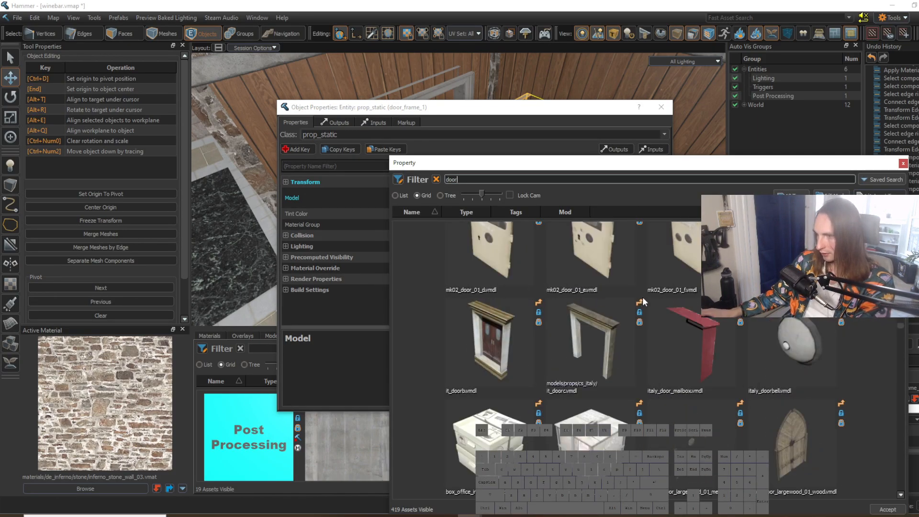
scroll(643, 298, down, 5)
drag(900, 366, 899, 242)
double_click(519, 294)
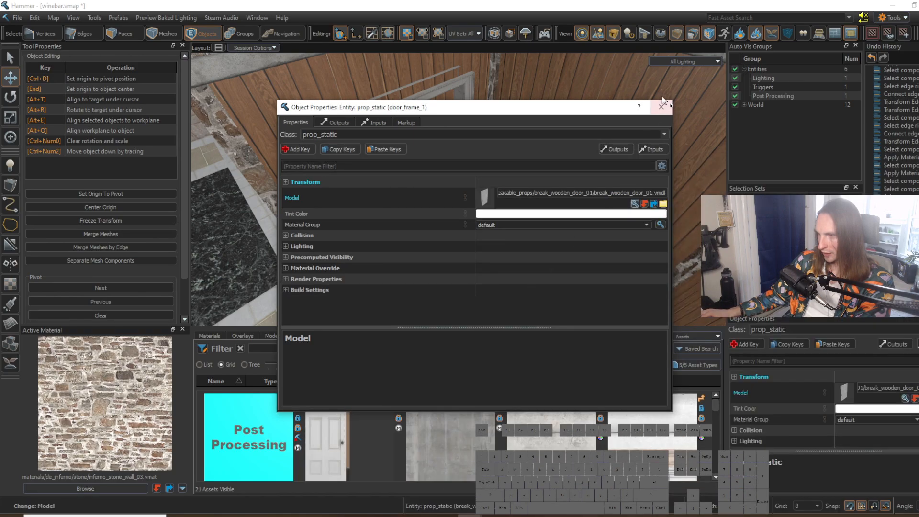
Step: Rotate the wooden door parallel to the side wall and move it into the door frame's opening
key(w)
key(e)
drag(476, 258, 475, 216)
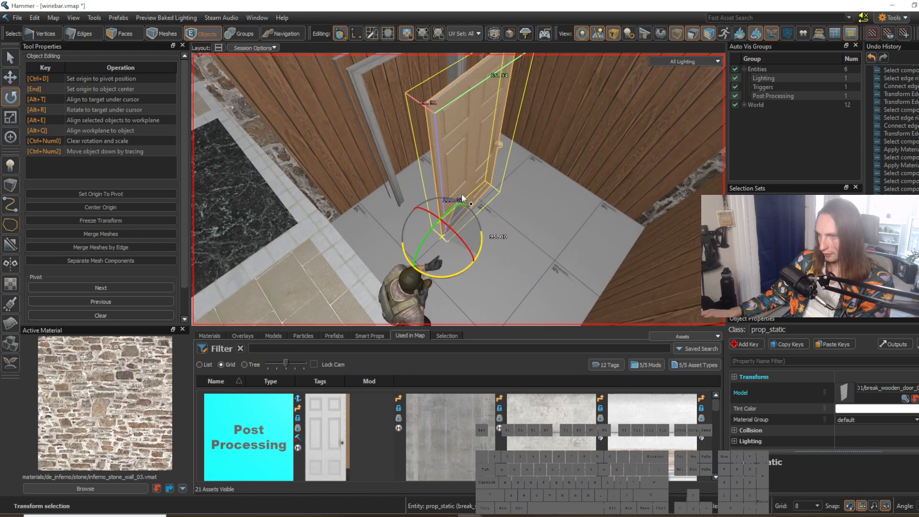
key(w)
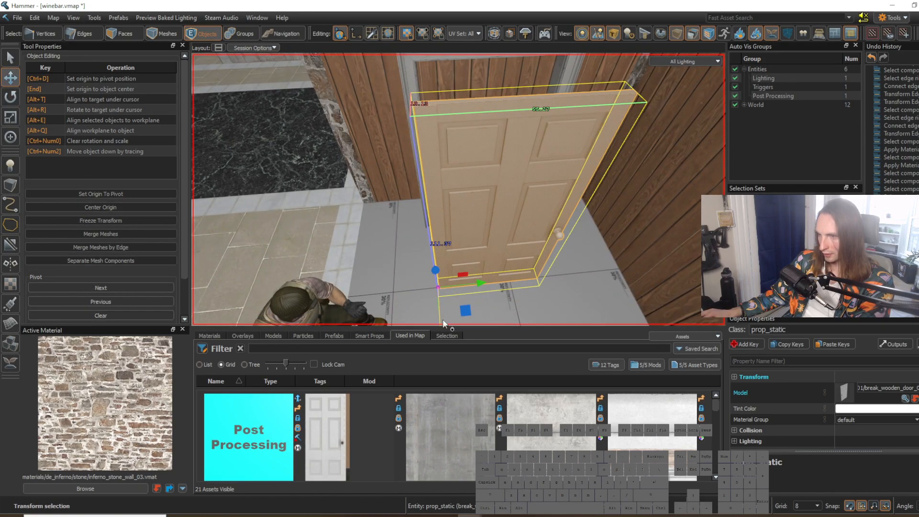
scroll(446, 324, down, 1)
drag(444, 320, 439, 269)
right_drag(440, 270, 525, 257)
key(w)
drag(445, 260, 402, 248)
right_drag(402, 249, 459, 190)
key(d)
key(s)
key(s)
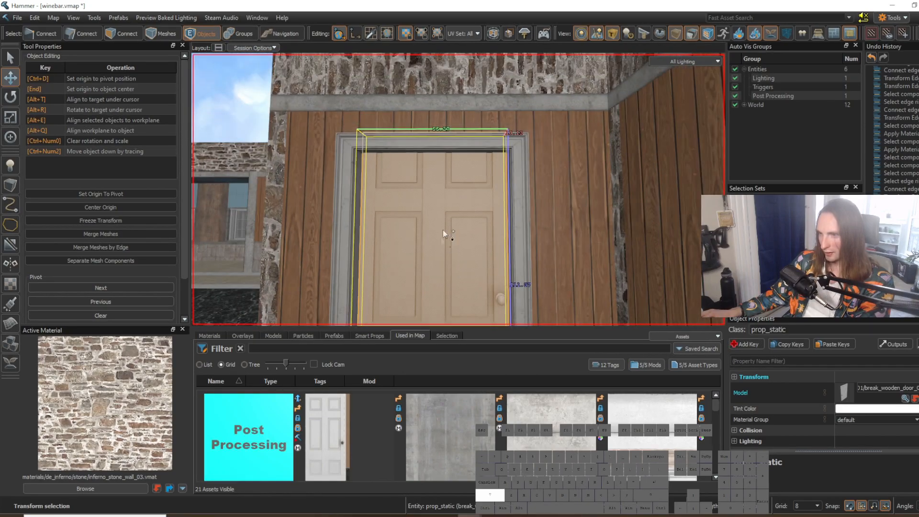
Step: Resize the wooden door in height and width so it fits the opening of the door frame, using a grid size of 2
key(shift+s)
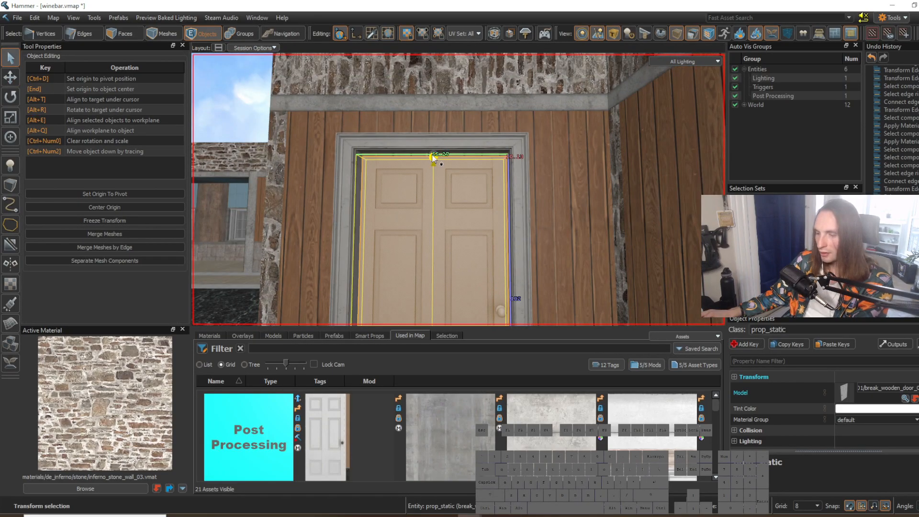
key(bracketleft)
right_drag(433, 153, 460, 162)
key(w)
Step: Select the door and its frame together and push them back into the alcove's wooden side wall
key(w)
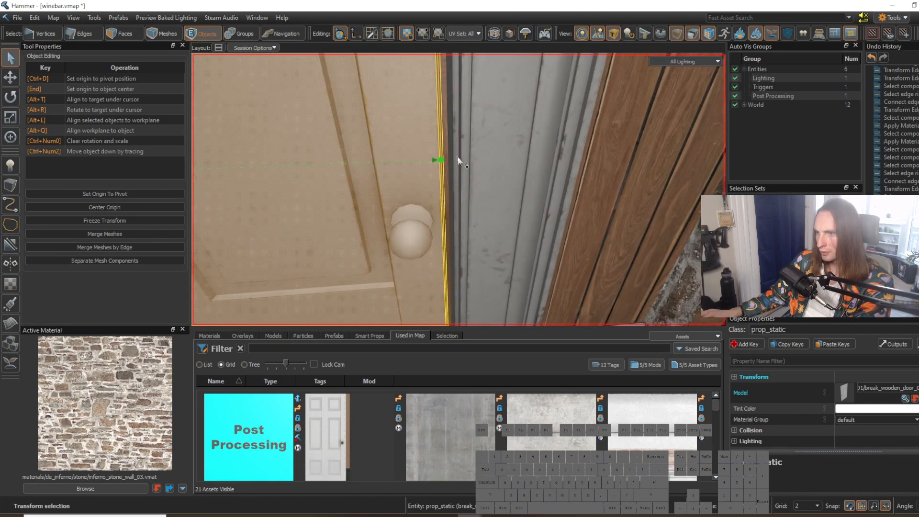
drag(445, 161, 446, 161)
right_drag(446, 162, 458, 189)
key(s)
ctrl+click(542, 192)
right_drag(542, 191, 458, 189)
key(s)
key(w)
drag(445, 320, 374, 284)
right_drag(373, 285, 458, 189)
key(s)
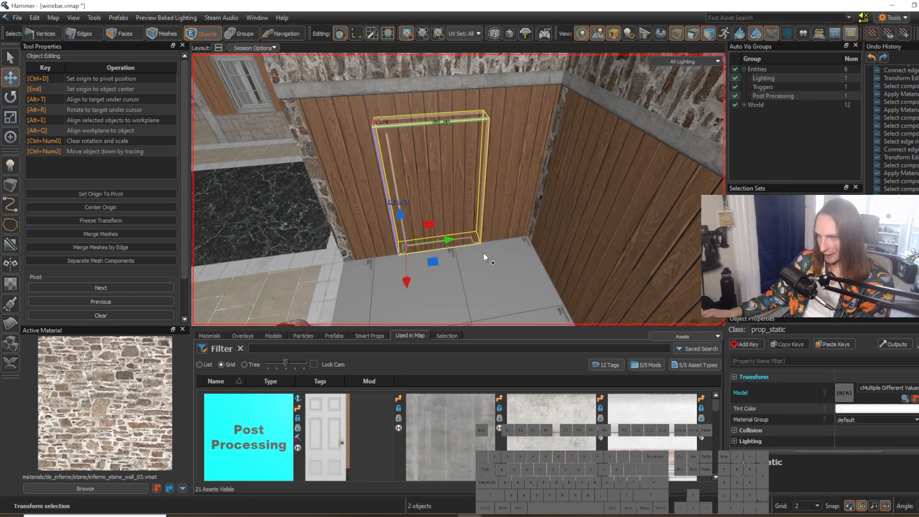
scroll(485, 253, up, 3)
right_drag(486, 258, 478, 240)
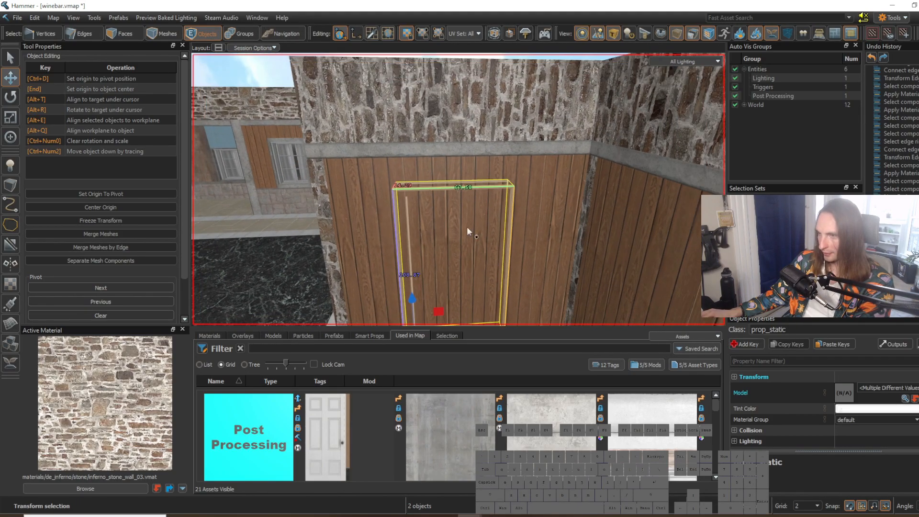
Step: Cut two vertical edges into the alcove's side wall and align them with the two sides of the door frame
key(2)
click(408, 156)
right_drag(407, 156, 427, 184)
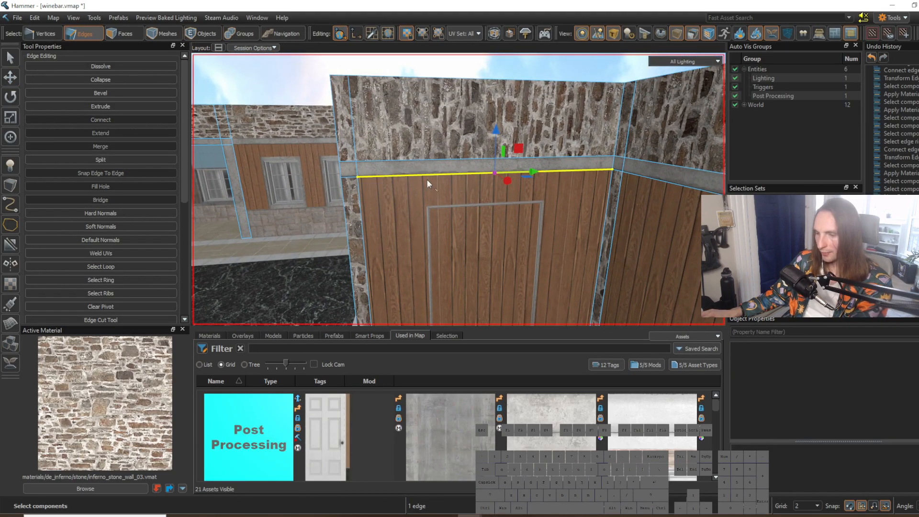
right_drag(465, 214, 465, 214)
key(g)
key(v)
key(bracketright)
drag(497, 255, 495, 256)
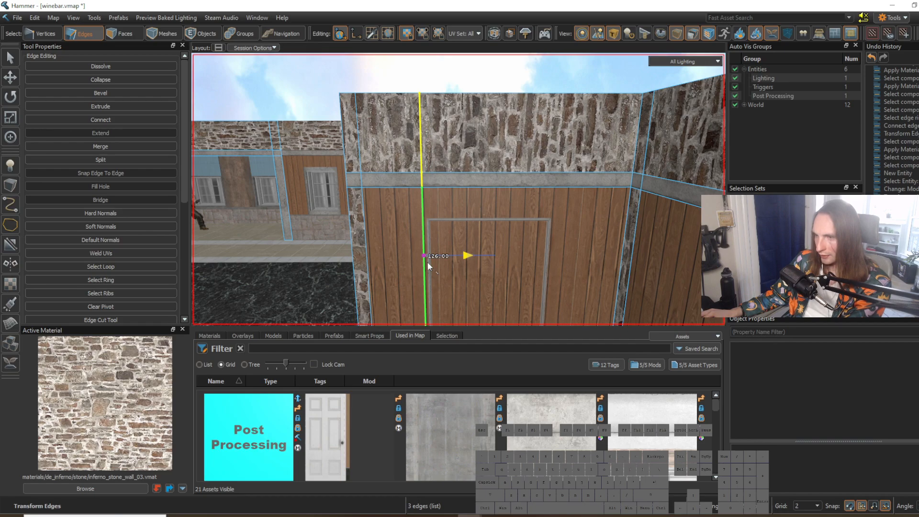
key(w)
right_drag(551, 223, 552, 223)
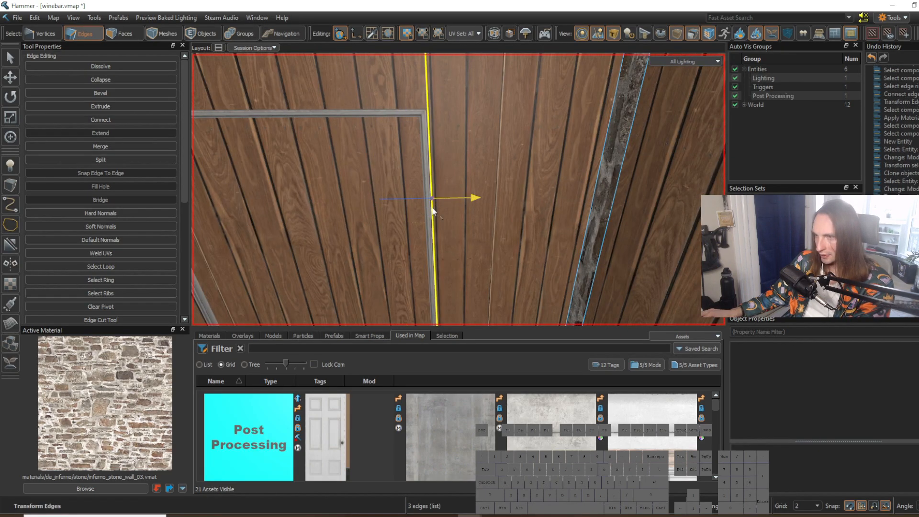
right_drag(455, 223, 455, 223)
Step: Cut a horizontal edge loop across the lower walls and move it vertically to align with the top of the door frame
key(s)
key(3)
click(447, 213)
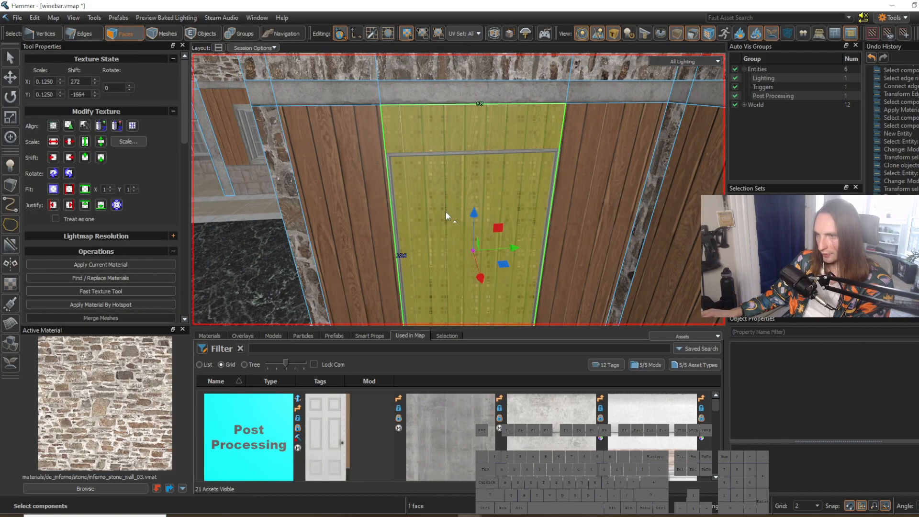
key(2)
click(387, 140)
key(g)
right_drag(387, 142, 437, 234)
key(s)
key(w)
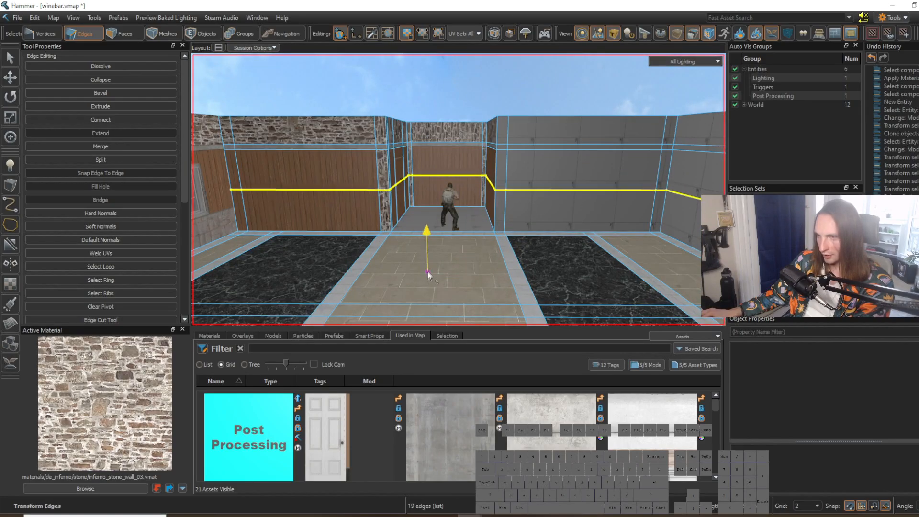
right_drag(439, 201, 458, 190)
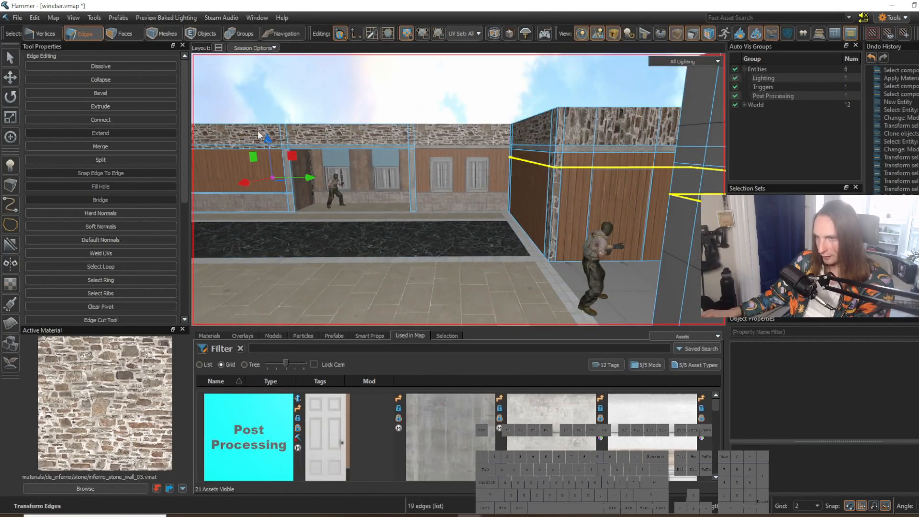
Step: Extrude the alcove side-wall face enclosed by the new cuts inward to form a recessed opening around the wooden door
right_drag(273, 178, 234, 136)
drag(267, 181, 266, 181)
right_drag(266, 181, 458, 189)
key(w)
key(3)
click(516, 260)
key(w)
right_drag(515, 259, 516, 259)
key(s)
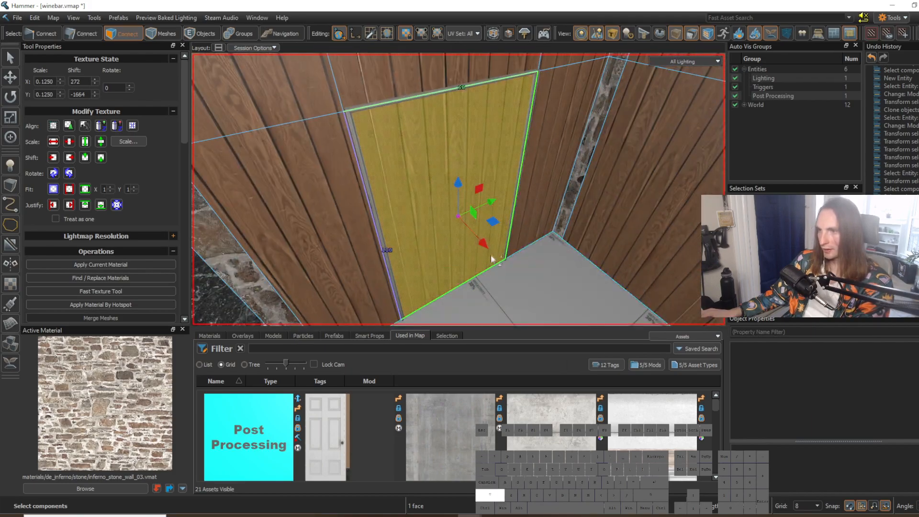
click(554, 290)
right_drag(553, 290, 458, 190)
key(w)
key(s)
key(w)
key(s)
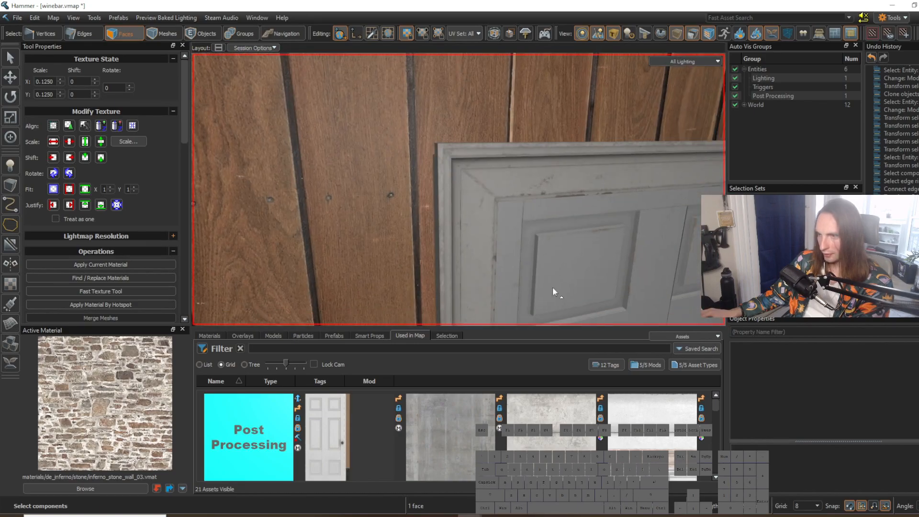
Step: Widen the door frame on both sides to meet the edges of the recessed opening, using a grid size of 2
key(5)
click(479, 244)
key(s)
right_drag(479, 244, 458, 190)
key(d)
right_drag(330, 179, 459, 189)
key(shift+s)
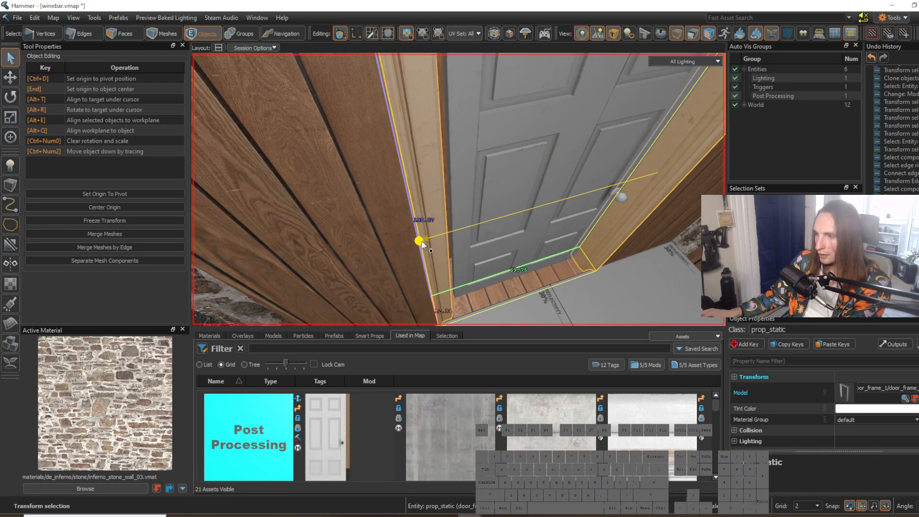
right_drag(445, 250, 459, 190)
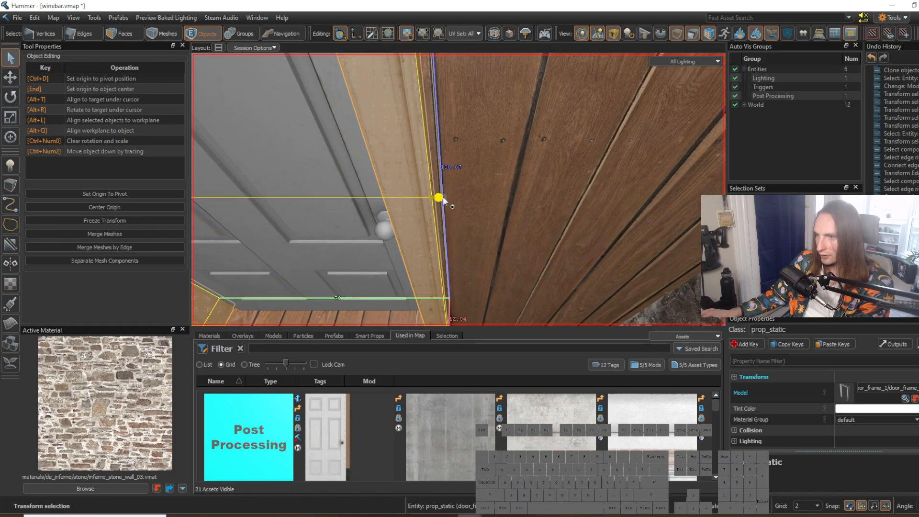
right_drag(443, 201, 459, 189)
key(a)
key(s)
key(s)
Step: Select the wooden door and stretch its width to fit the resized frame
click(443, 185)
click(387, 191)
right_drag(386, 191, 459, 189)
right_drag(516, 252, 458, 190)
click(466, 207)
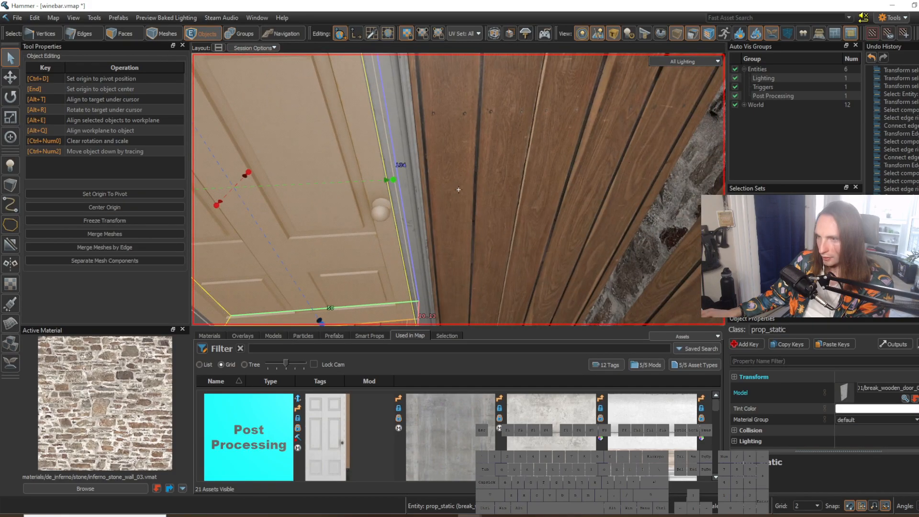
key(a)
right_drag(465, 222, 458, 190)
key(s)
key(a)
Step: Sample the marble_01 floor material and apply it to the recess floor beneath the door
click(498, 270)
right_drag(499, 271, 459, 190)
key(w)
key(3)
click(453, 279)
right_drag(451, 275, 458, 189)
key(s)
key(a)
shift+right_click(432, 296)
right_drag(432, 300, 459, 189)
key(w)
key(shift+t)
right_drag(462, 243, 459, 189)
key(w)
click(401, 227)
key(shift+t)
click(443, 234)
key(s)
right_drag(443, 234, 458, 189)
Step: Examine the floor layout, wood-panelled walls and door alcove from several viewpoints inside the room
click(625, 286)
key(s)
right_drag(626, 285, 458, 189)
key(w)
key(a)
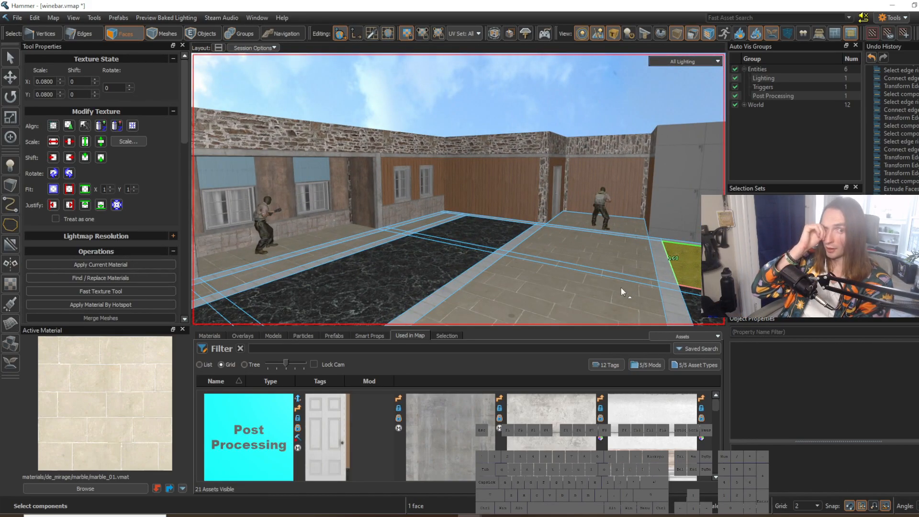
key(w)
key(z)
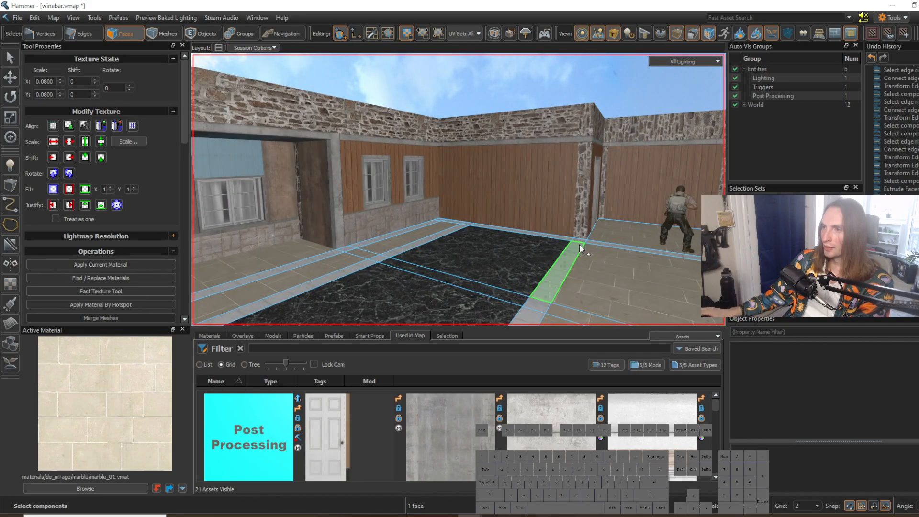
key(s)
key(s)
key(w)
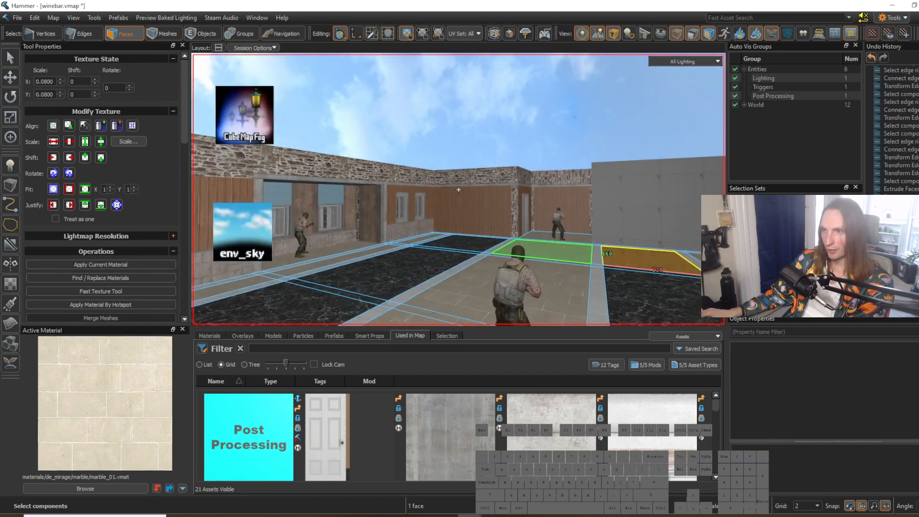
key(z)
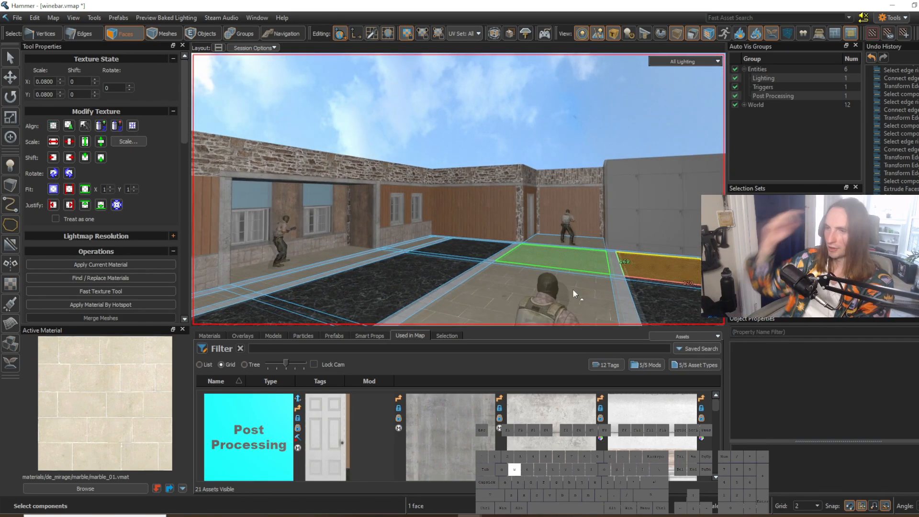
key(z)
key(w)
key(z)
click(490, 228)
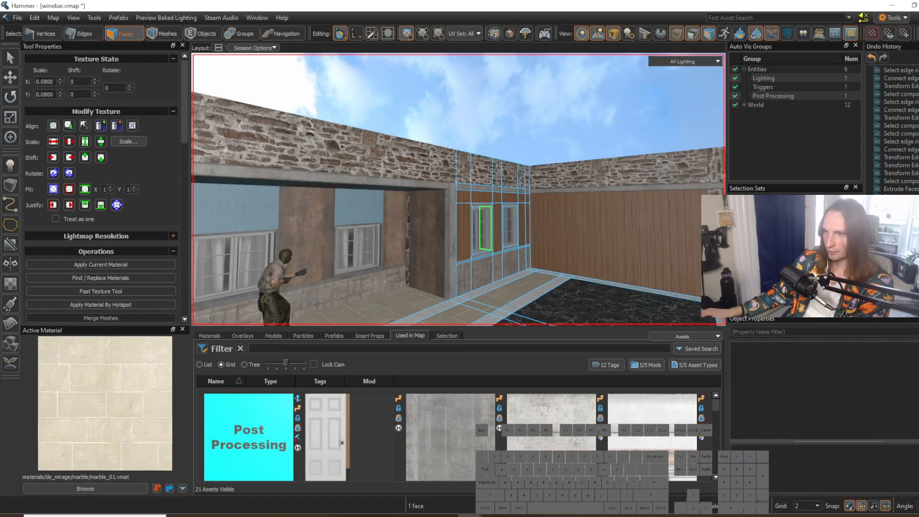
key(z)
key(w)
click(458, 190)
key(d)
key(z)
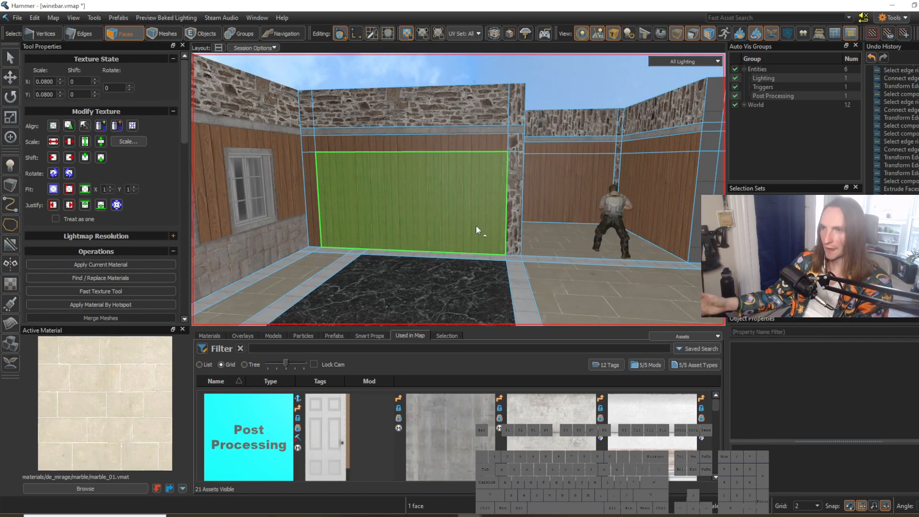
key(z)
key(z)
click(478, 235)
key(z)
key(w)
key(s)
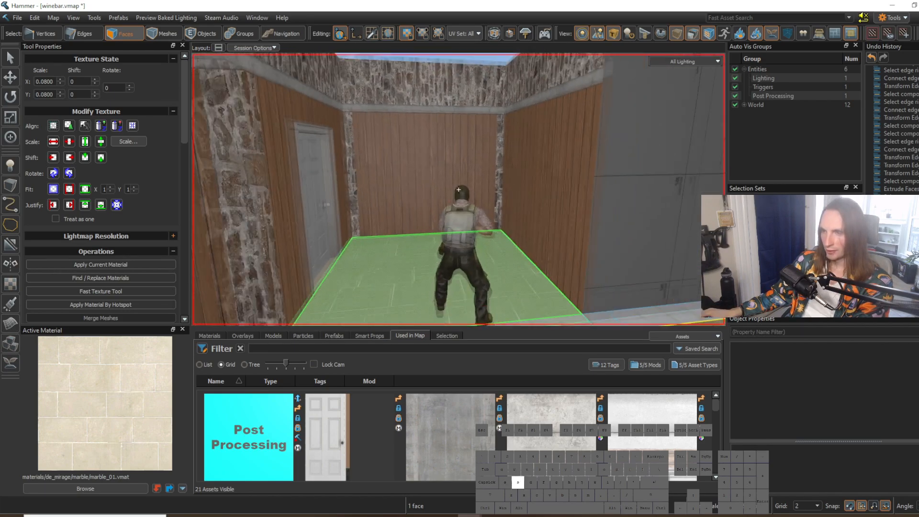
key(z)
click(463, 222)
key(z)
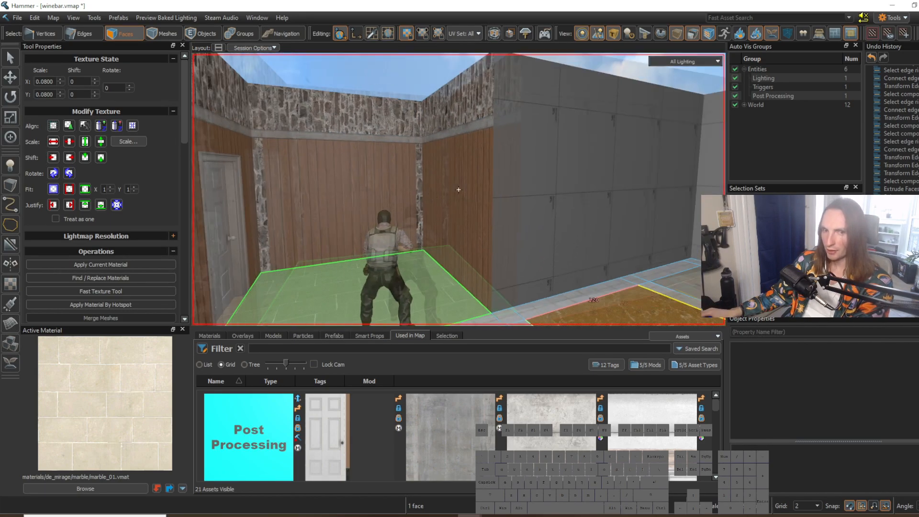
key(s)
key(a)
key(d)
key(s)
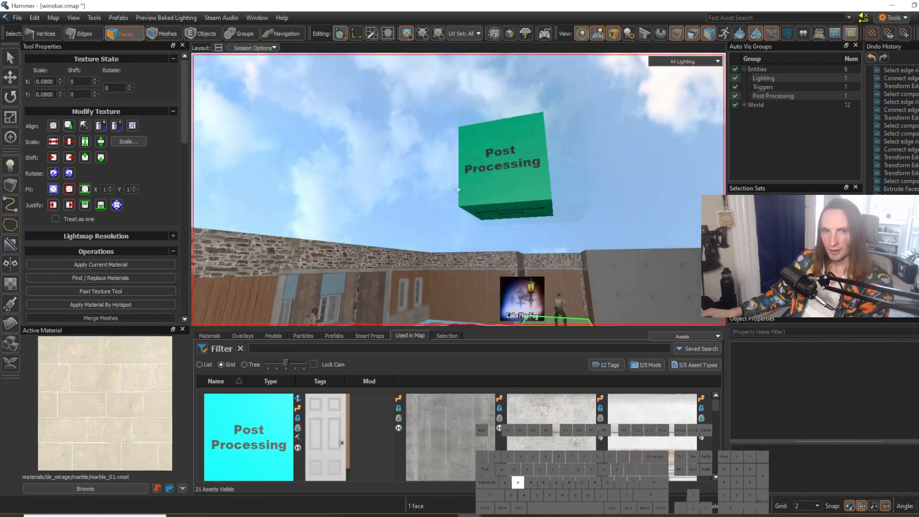
key(w)
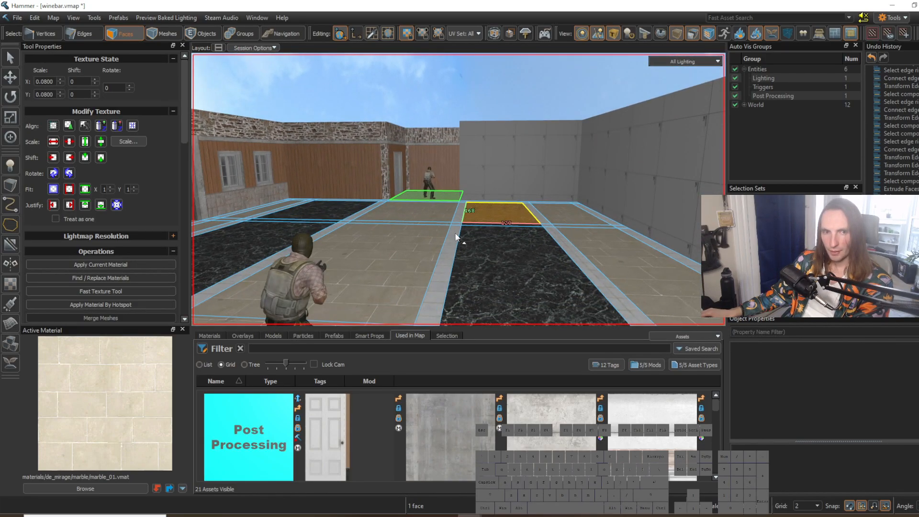
key(z)
key(s)
key(w)
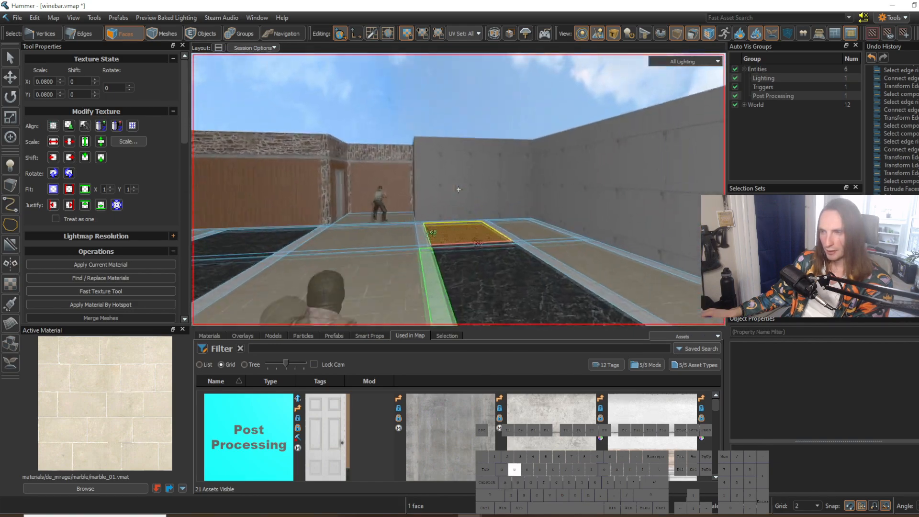
Step: Examine the remaining grey walls and compare them with the textured side from above the room
click(458, 189)
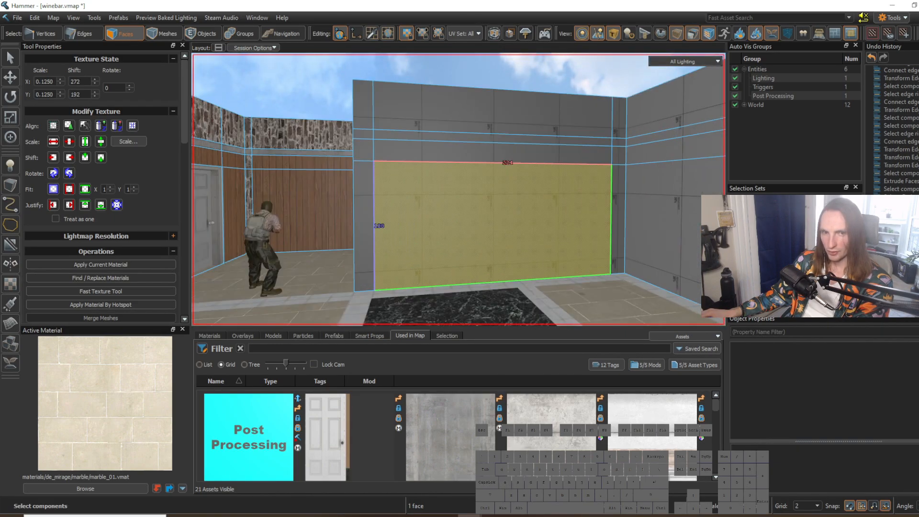
key(w)
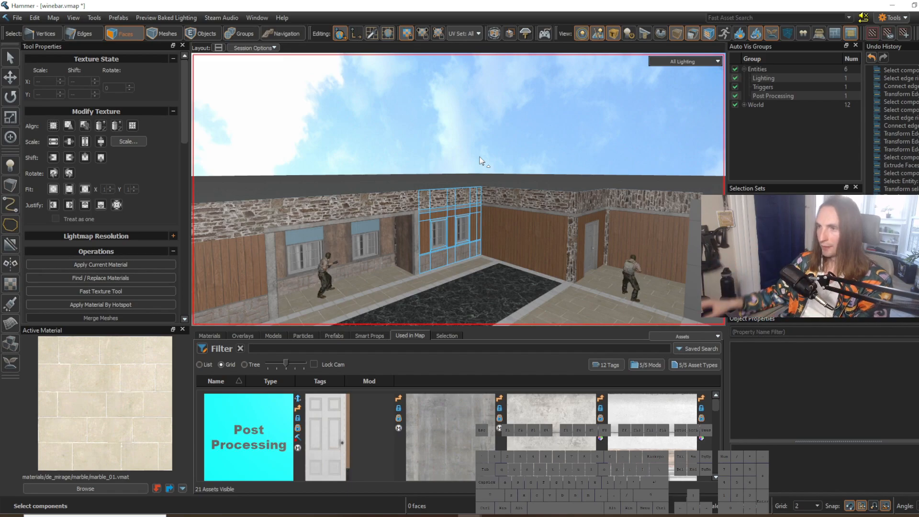
key(z)
key(w)
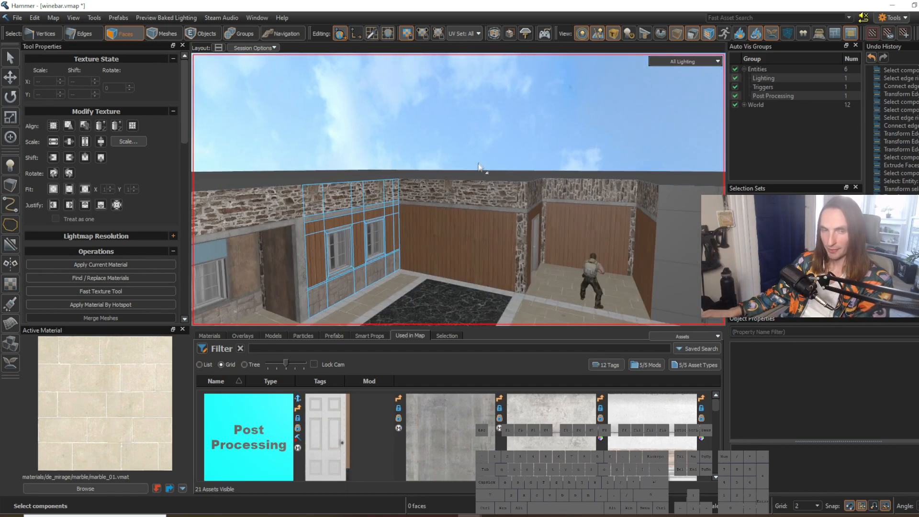
key(z)
key(s)
key(z)
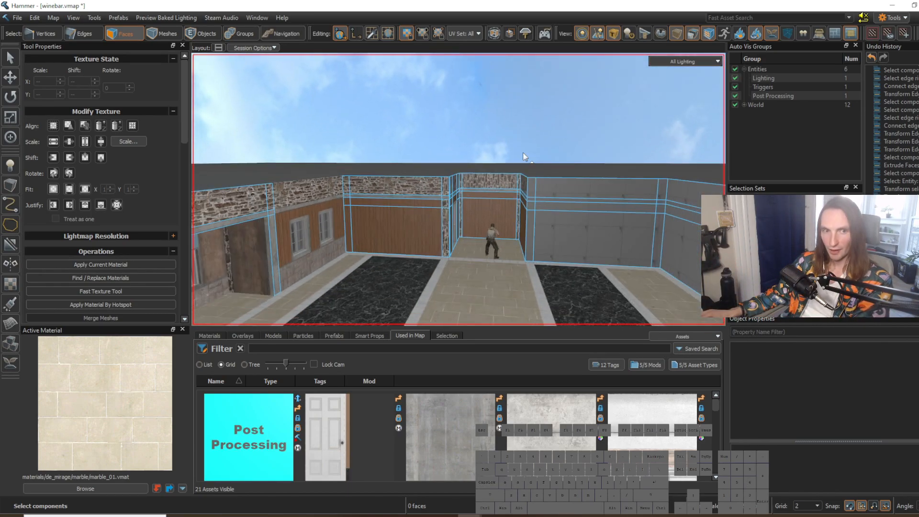
key(z)
key(s)
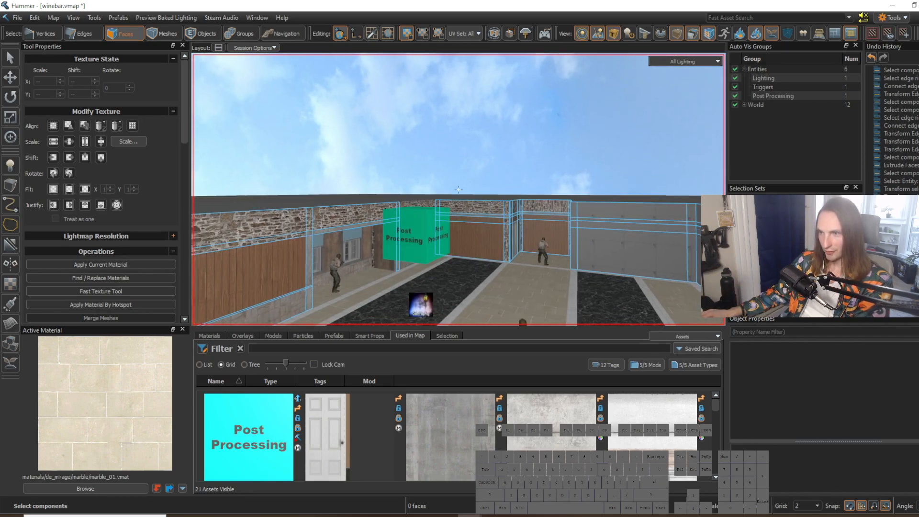
key(w)
right_drag(509, 170, 565, 187)
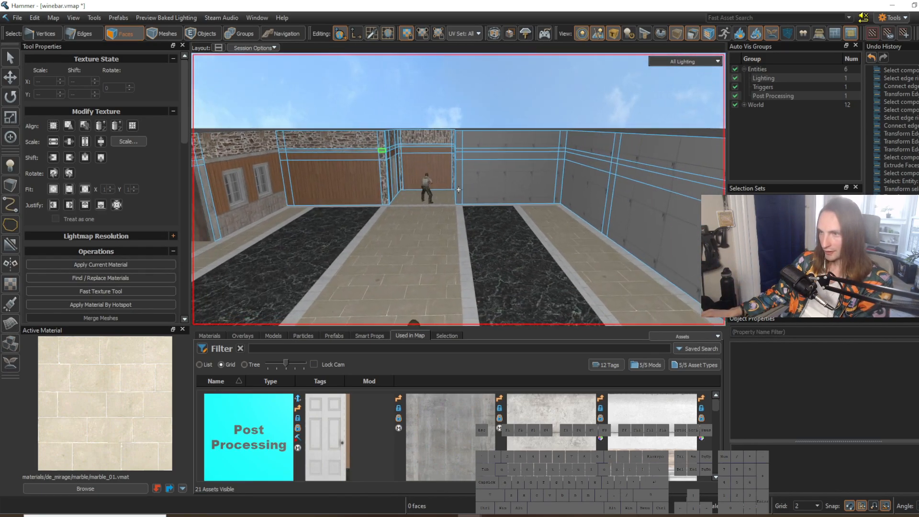
right_drag(479, 182, 458, 189)
key(w)
key(a)
key(w)
Step: Make inferno_stone_wall_03 the active material and switch to face editing on the room mesh, with the grid size at 8
shift+right_click(313, 201)
right_drag(354, 206, 467, 202)
key(w)
key(a)
key(2)
click(473, 170)
key(a)
key(s)
key(g)
key(v)
key(s)
key(t)
drag(368, 182, 470, 206)
right_drag(470, 210, 459, 189)
key(d)
key(3)
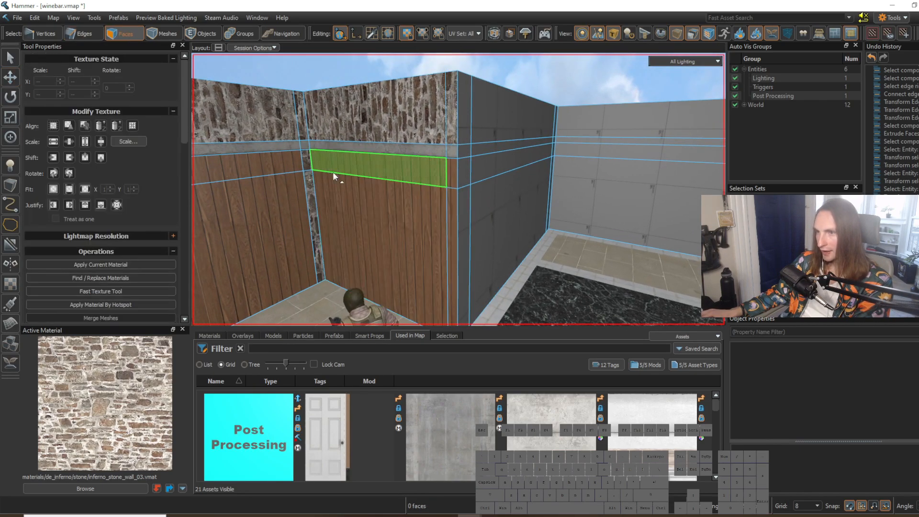
Step: Apply the stone wall material to the narrow vertical corner strips at the alcove entrance
mouse_move(430, 223)
right_down()
mouse_move(459, 190)
mouse_move(431, 226)
right_up()
key(w)
mouse_move(431, 226)
mouse_down()
mouse_move(430, 134)
mouse_move(447, 229)
mouse_up()
key(shift+t)
right_drag(490, 240, 462, 207)
key(d)
drag(444, 183, 427, 186)
key(shift+t)
Step: Select the stone face on the alcove's entrance corner beside the door and align its texture
click(498, 235)
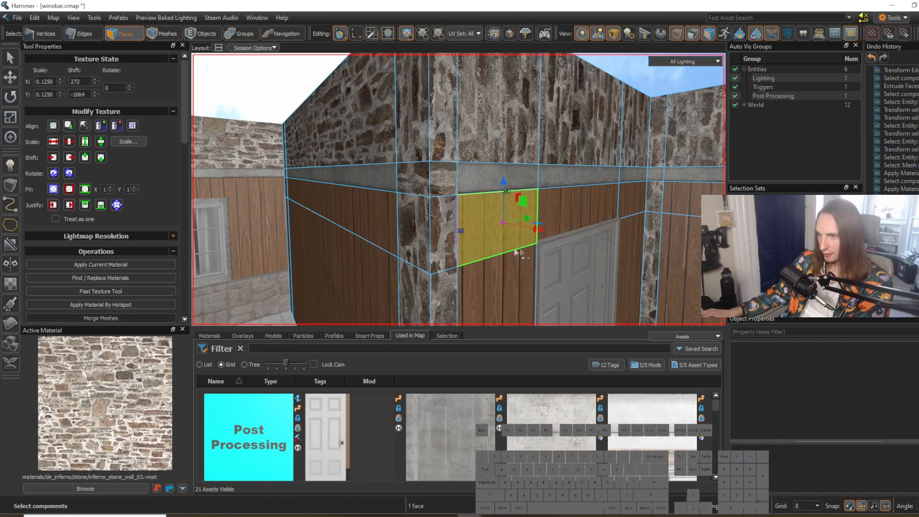
right_drag(509, 252, 459, 190)
key(s)
click(507, 294)
right_drag(550, 303, 459, 190)
key(s)
key(w)
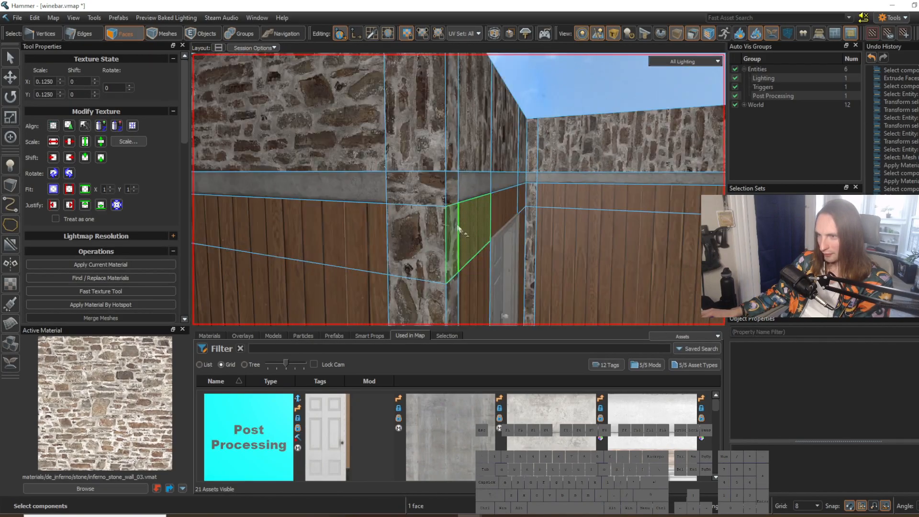
ctrl+click(427, 192)
click(53, 126)
click(492, 243)
Step: Examine the alcove's stone corners and wood panels, along with the blank grey wall beside its entrance
right_drag(531, 278, 554, 291)
key(s)
click(530, 278)
key(s)
key(w)
click(533, 291)
key(w)
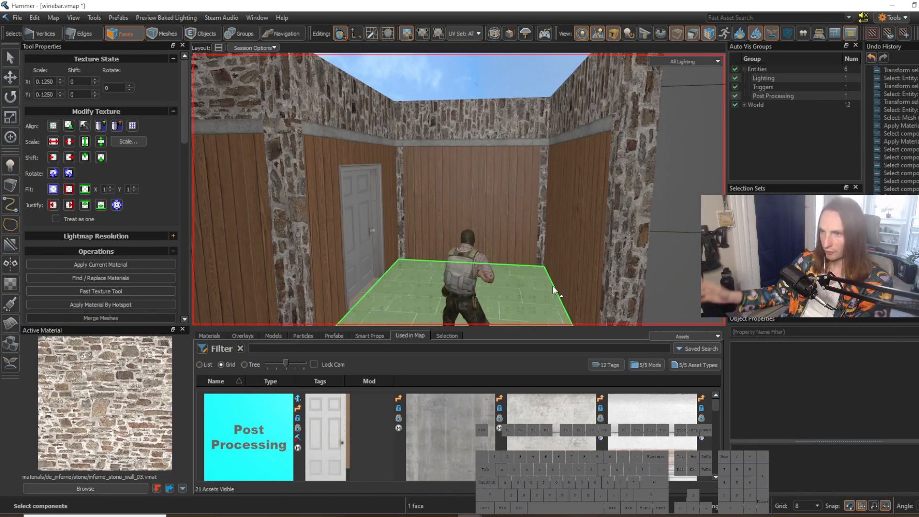
click(422, 222)
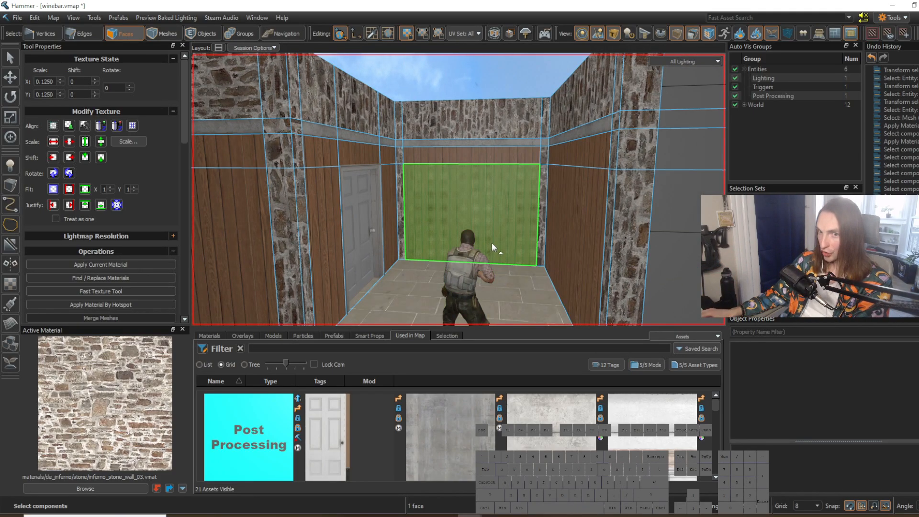
right_drag(489, 242, 543, 255)
key(w)
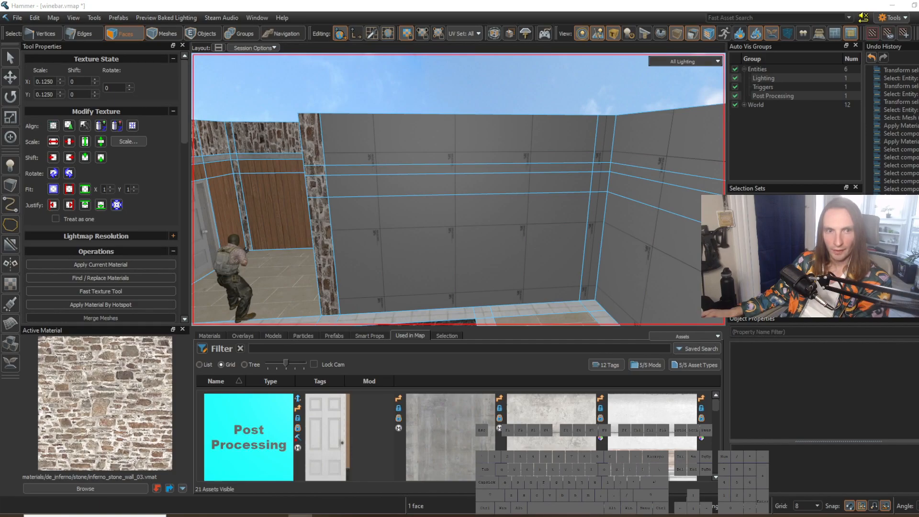
right_drag(466, 196, 459, 189)
key(w)
key(d)
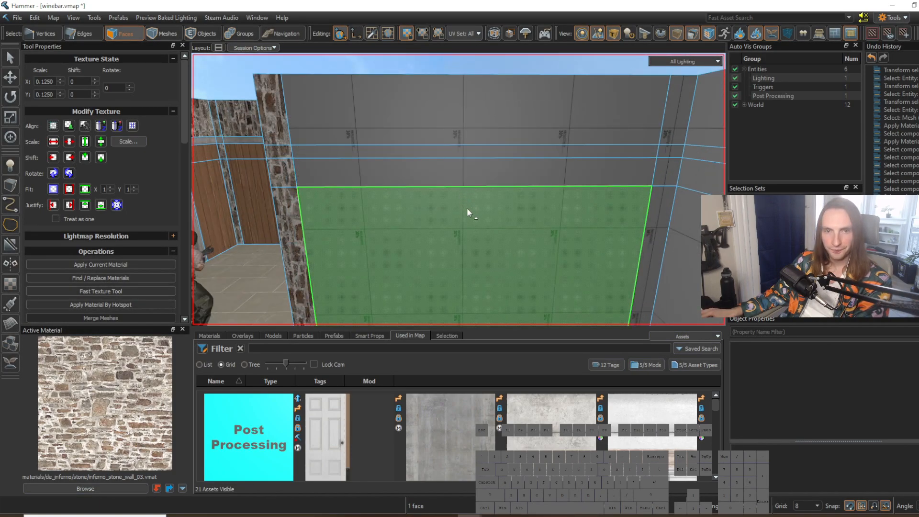
Step: Delete the three upper faces of the grey wall beside the alcove, leaving only the large lower face
right_drag(466, 208, 467, 208)
key(s)
click(458, 197)
click(460, 210)
click(465, 193)
key(w)
right_drag(464, 194, 504, 200)
key(a)
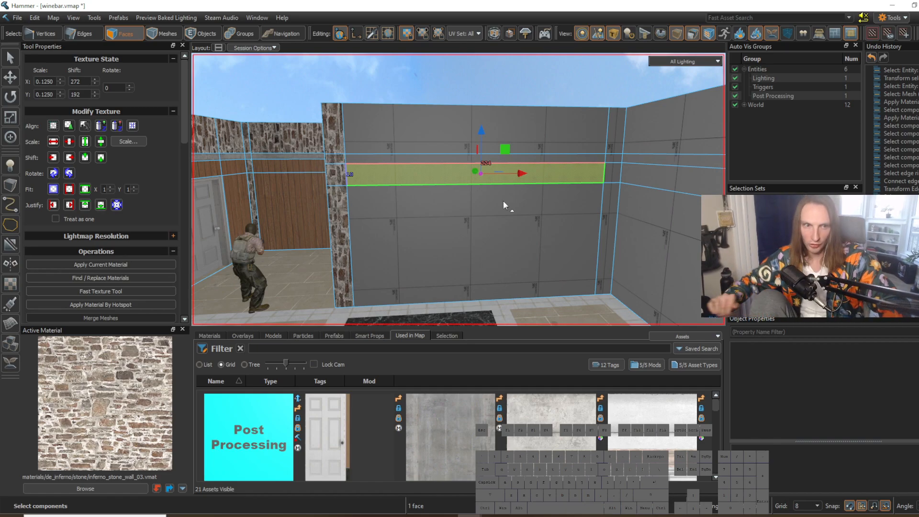
click(504, 200)
right_drag(503, 210, 459, 189)
drag(447, 178, 448, 138)
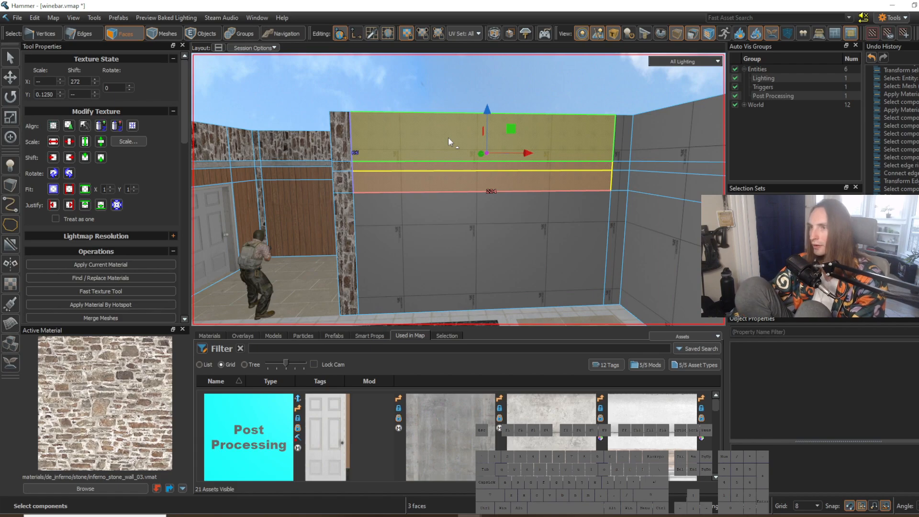
key(Delete)
Step: Extract the remaining lower wall face as its own mesh and cut a vertical edge 40 units from its stone-corner end
right_drag(440, 145, 440, 145)
click(480, 214)
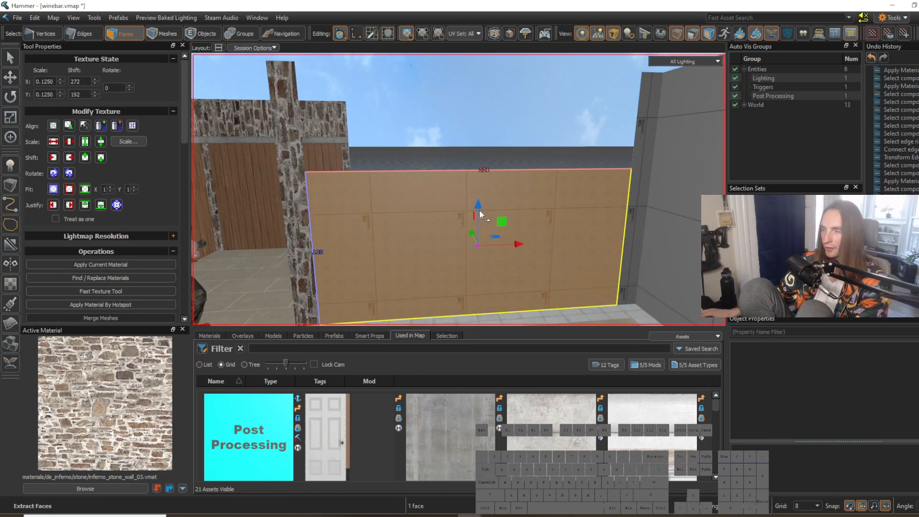
key(2)
click(466, 170)
right_drag(481, 199, 481, 200)
key(2)
click(360, 155)
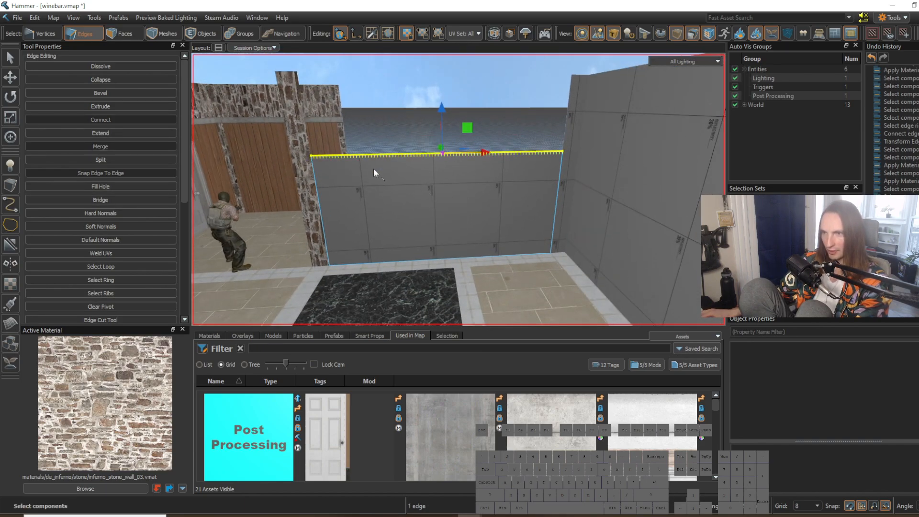
key(g)
key(v)
drag(488, 205, 363, 218)
Step: Cut a matching vertical edge near the opposite end of the extracted wall face
click(529, 153)
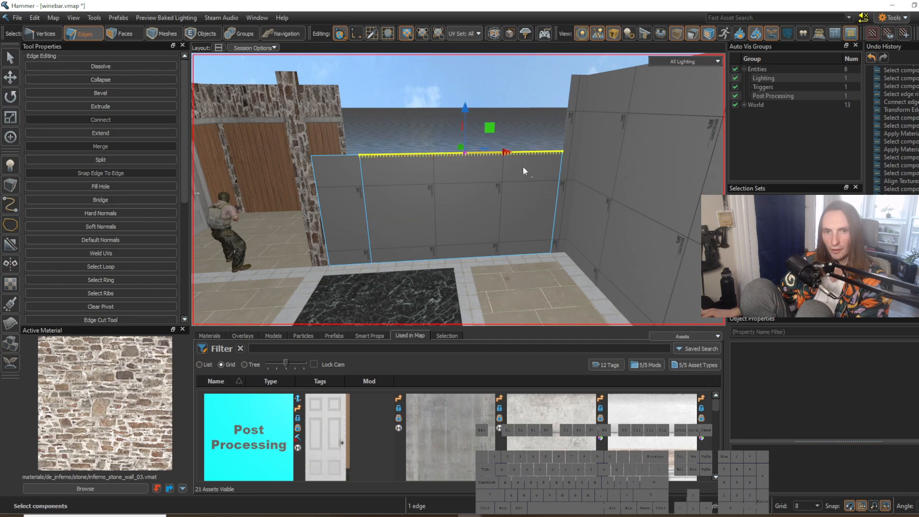
key(g)
key(v)
drag(504, 206, 502, 212)
Step: Turn the middle wall section's top edge into an arc with height 24 and 16 steps, comparing it with the restaurant reference photo
right_drag(517, 217, 453, 197)
key(s)
key(3)
key(2)
click(421, 163)
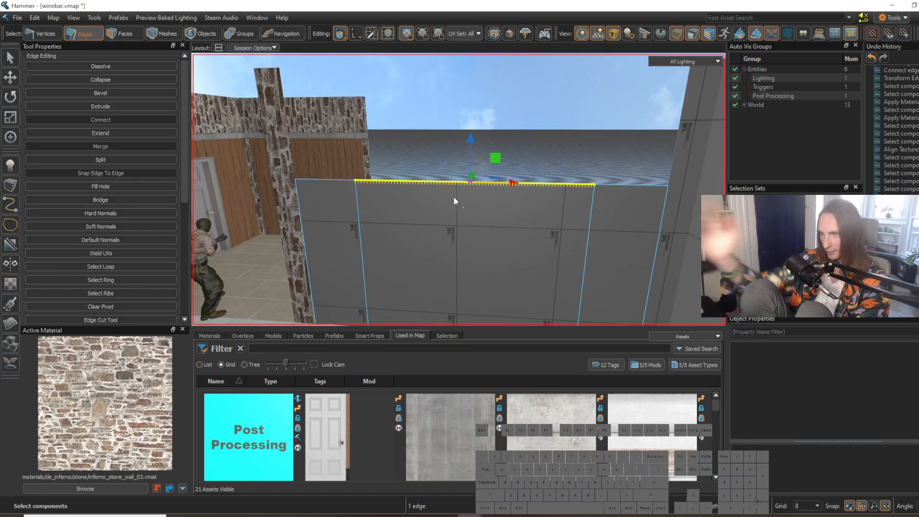
right_drag(453, 197, 484, 200)
key(y)
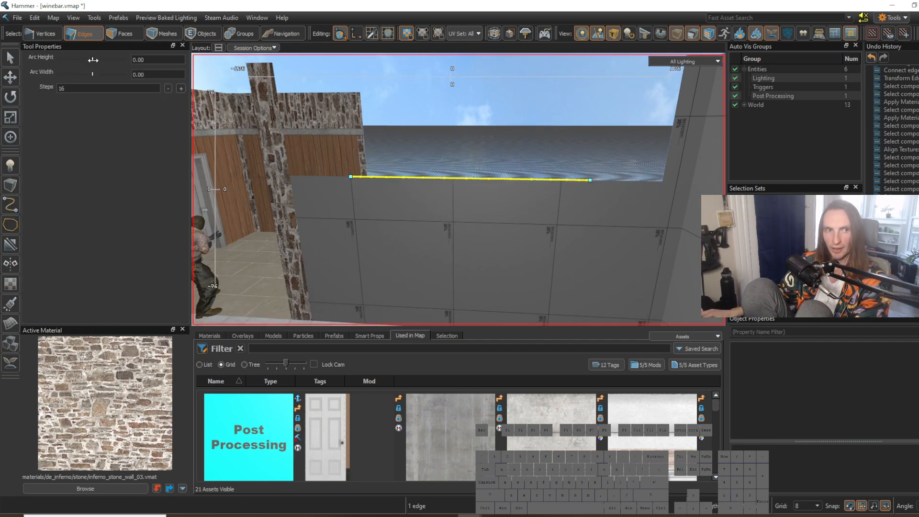
drag(92, 60, 95, 59)
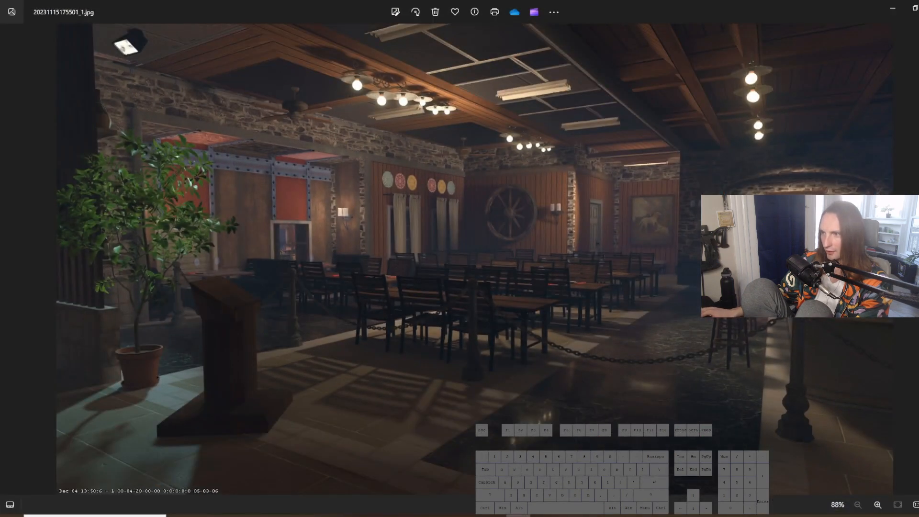
scroll(867, 193, up, 2)
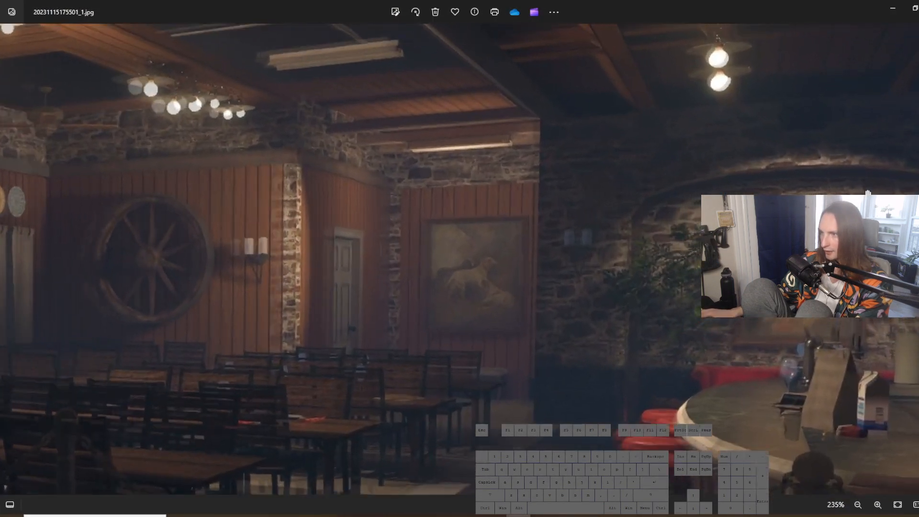
scroll(867, 193, down, 5)
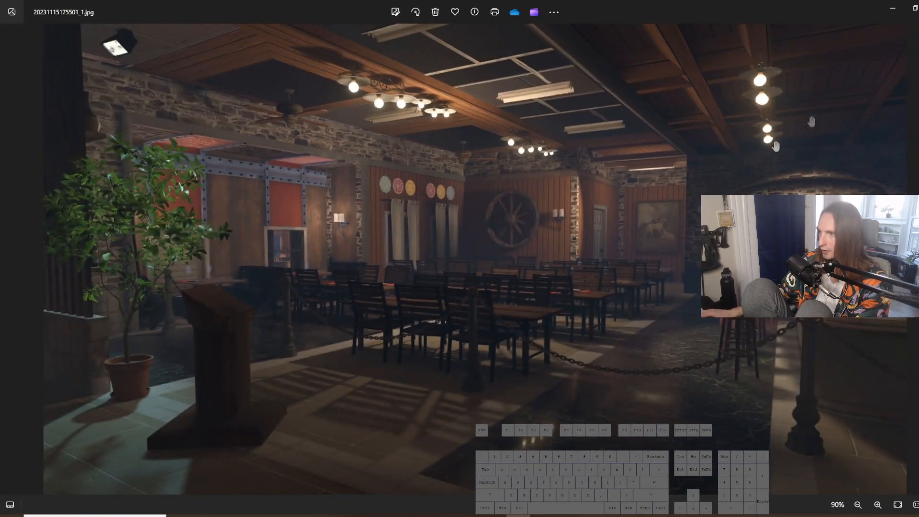
click(890, 14)
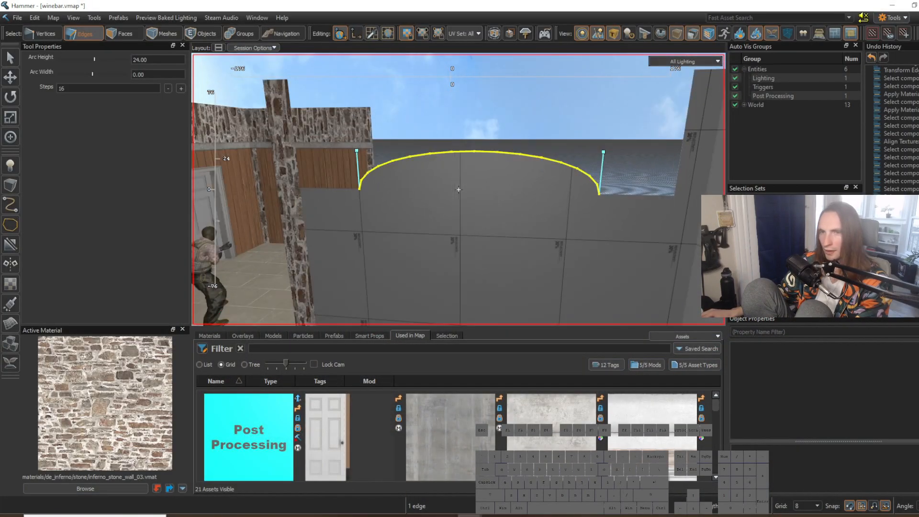
key(Return)
Step: Extrude the top edges of both side strips upward, first to just above the arch and again to the wall's full height
scroll(501, 195, up, 3)
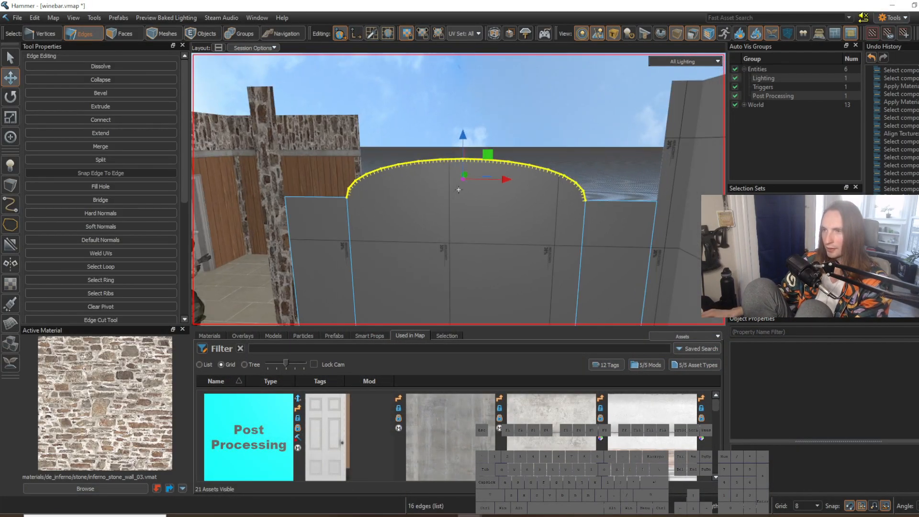
scroll(459, 189, down, 5)
key(3)
click(498, 207)
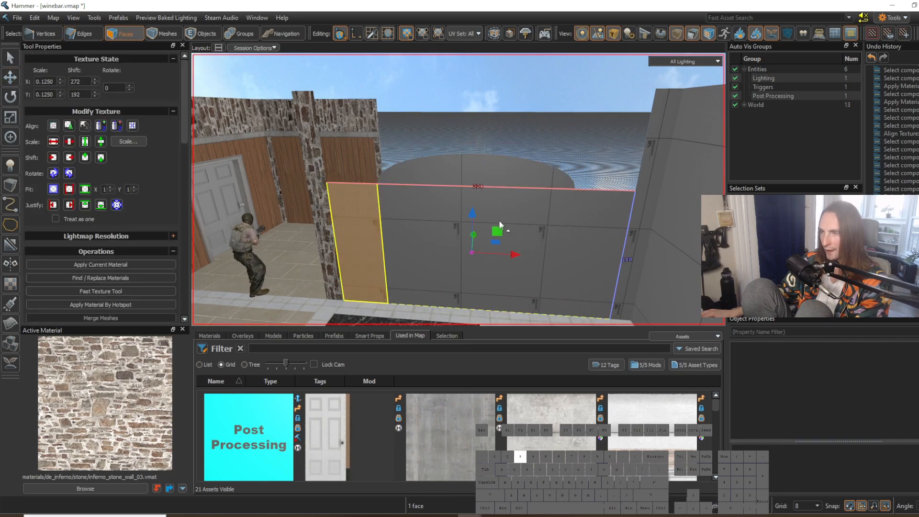
click(510, 209)
key(2)
click(596, 193)
key(w)
mouse_move(570, 245)
right_down()
mouse_move(570, 237)
mouse_move(570, 245)
right_up()
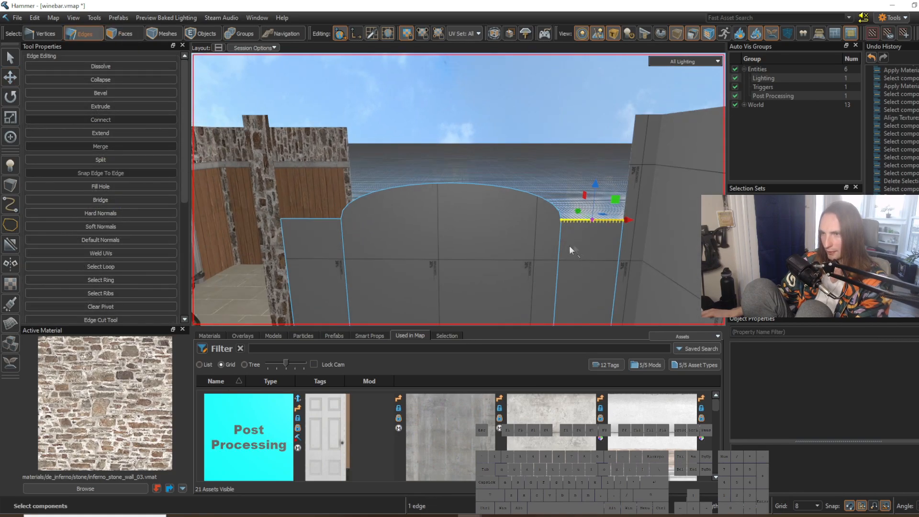
shift+click(322, 221)
right_drag(372, 228, 372, 228)
key(w)
shift+drag(456, 159, 468, 154)
right_drag(469, 153, 458, 189)
key(w)
key(s)
shift+drag(445, 137, 447, 131)
right_drag(447, 130, 459, 190)
key(w)
Step: Bridge the facing inner edges of the two upper side sections to close the wall above the arch
click(613, 180)
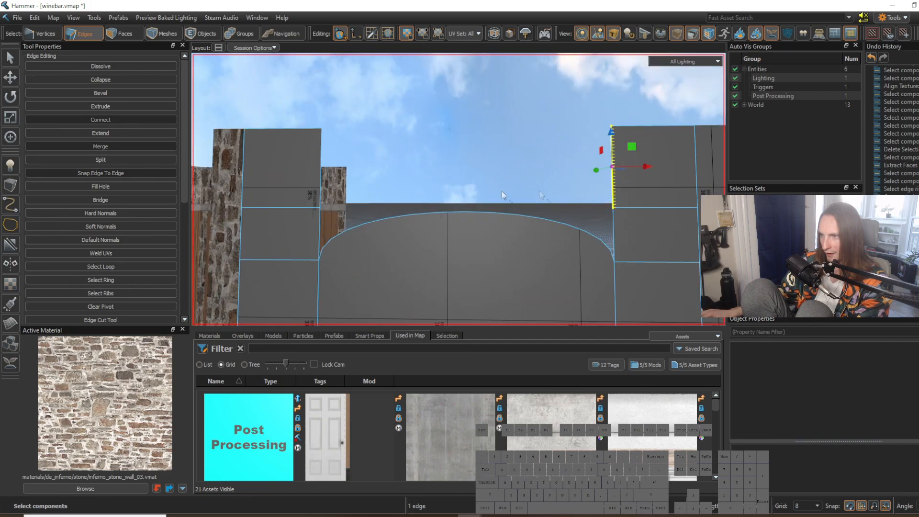
shift+click(321, 180)
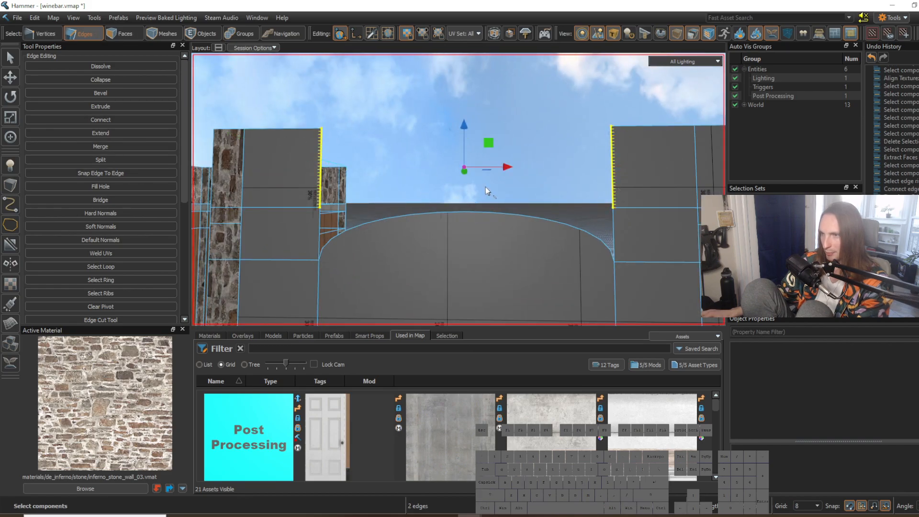
key(alt+b)
right_drag(486, 192, 458, 189)
key(w)
key(s)
key(w)
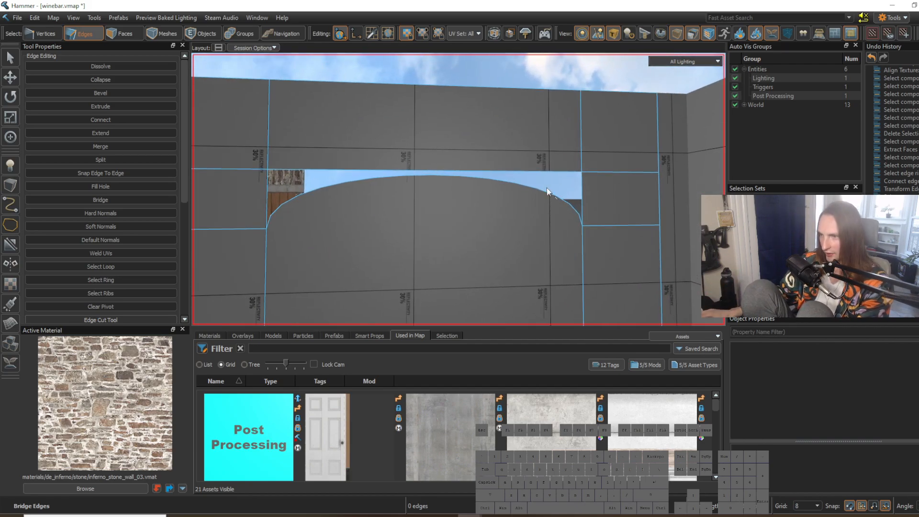
Step: Select the edge loop around the gap above the arch and fill it with a new face
right_drag(543, 183, 458, 190)
key(w)
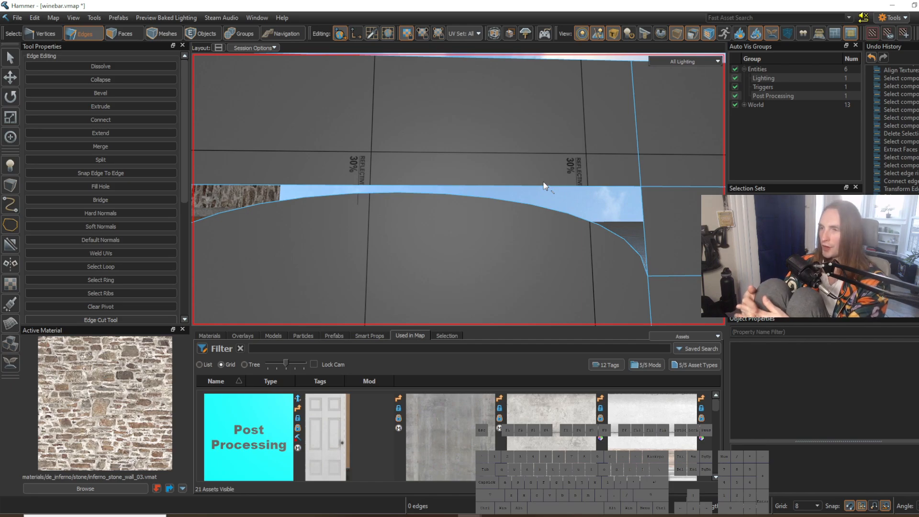
key(s)
right_drag(419, 176, 431, 174)
right_drag(513, 196, 458, 190)
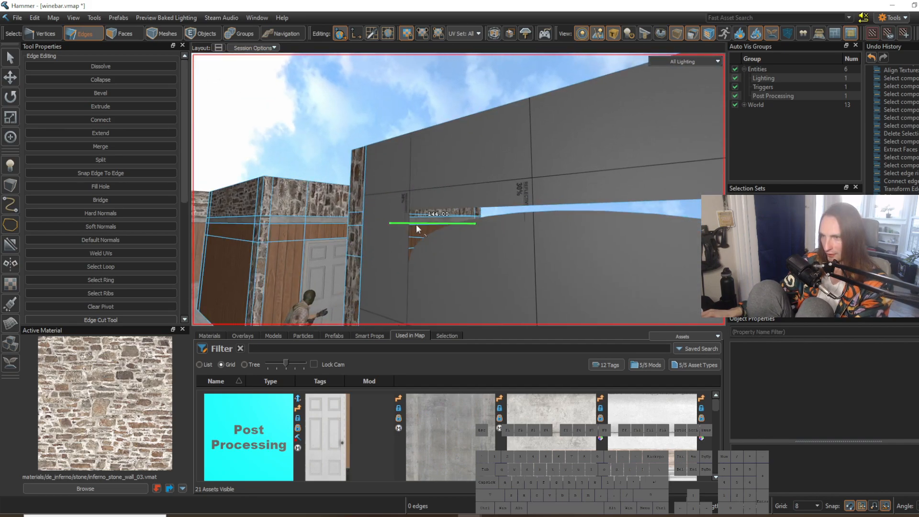
right_drag(420, 220, 471, 234)
key(w)
double_click(469, 231)
key(a)
key(s)
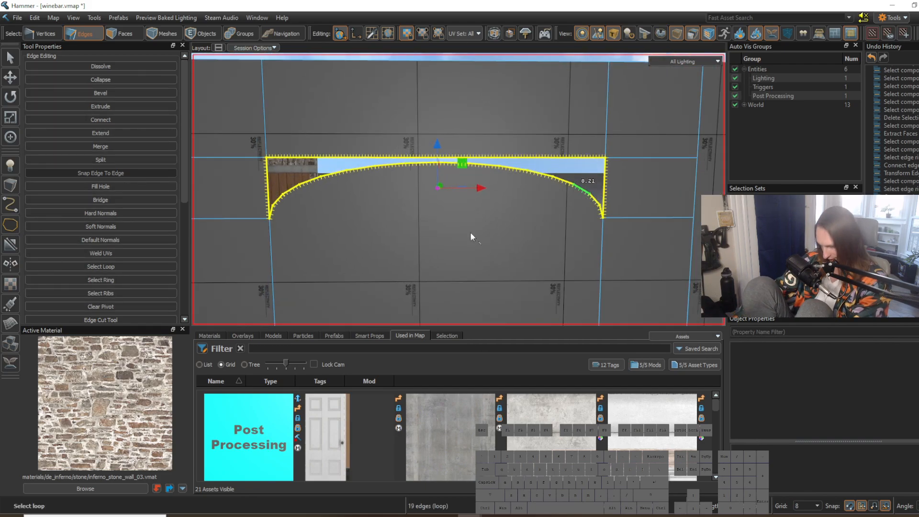
key(p)
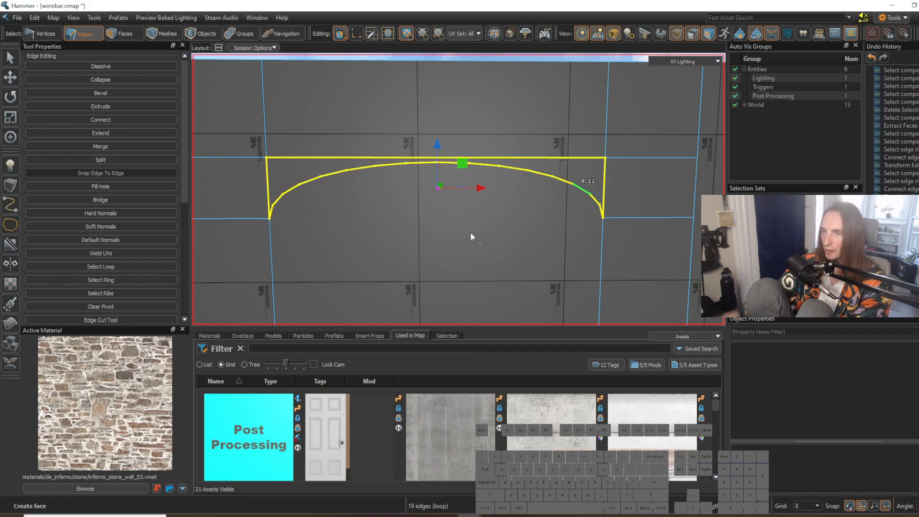
key(w)
right_drag(495, 266, 527, 245)
key(s)
click(527, 243)
key(s)
right_drag(429, 161, 456, 201)
key(w)
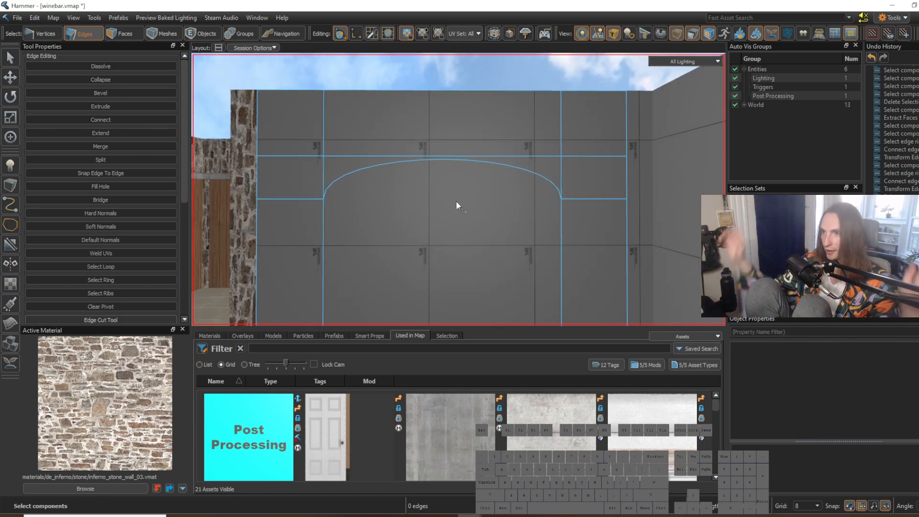
key(3)
click(469, 222)
right_drag(470, 211, 452, 185)
key(d)
shift+drag(436, 227, 453, 222)
key(ctrl+z)
right_drag(465, 261, 458, 190)
Step: Examine the arch's edges and vertices against the new face above it, in vertex and edge selection modes
key(2)
key(1)
key(w)
key(s)
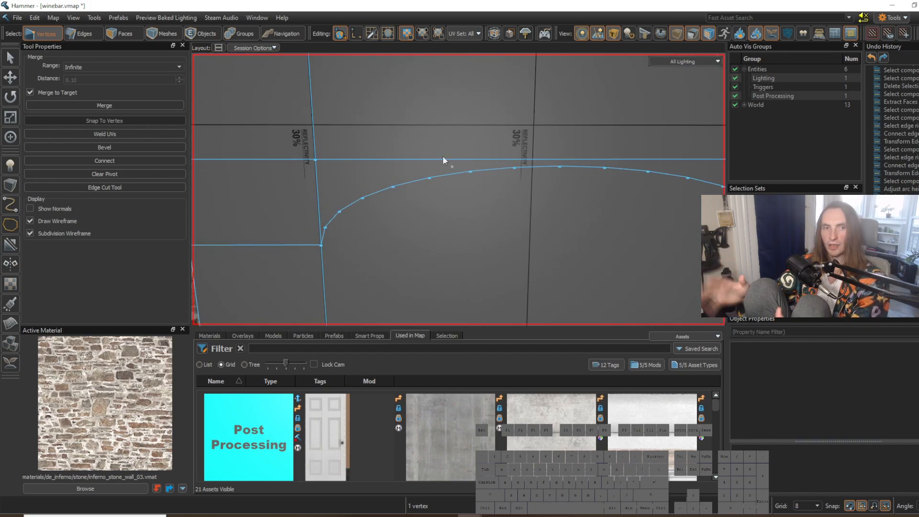
key(2)
double_click(440, 177)
right_drag(441, 176, 459, 189)
key(s)
click(496, 221)
right_drag(495, 222, 445, 214)
key(w)
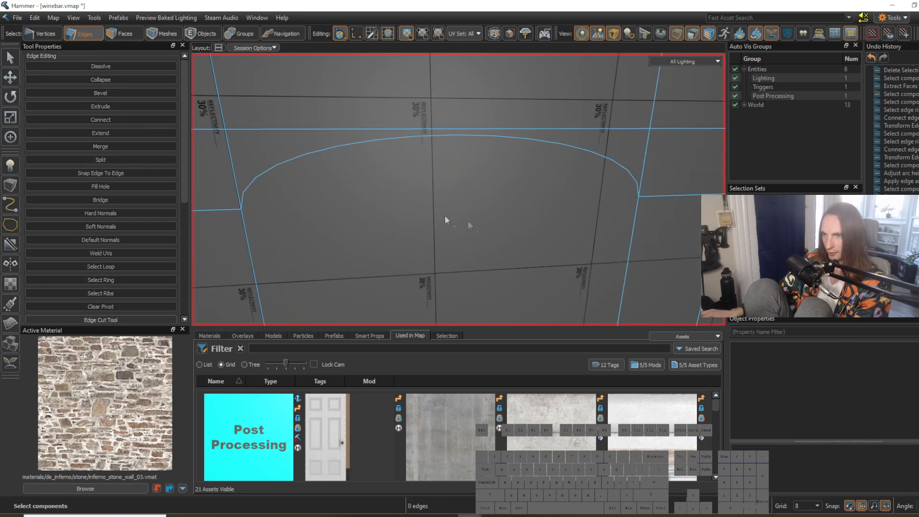
right_drag(616, 185, 549, 173)
key(w)
scroll(453, 162, down, 1)
key(1)
click(503, 153)
key(w)
right_drag(504, 159, 459, 190)
key(a)
key(s)
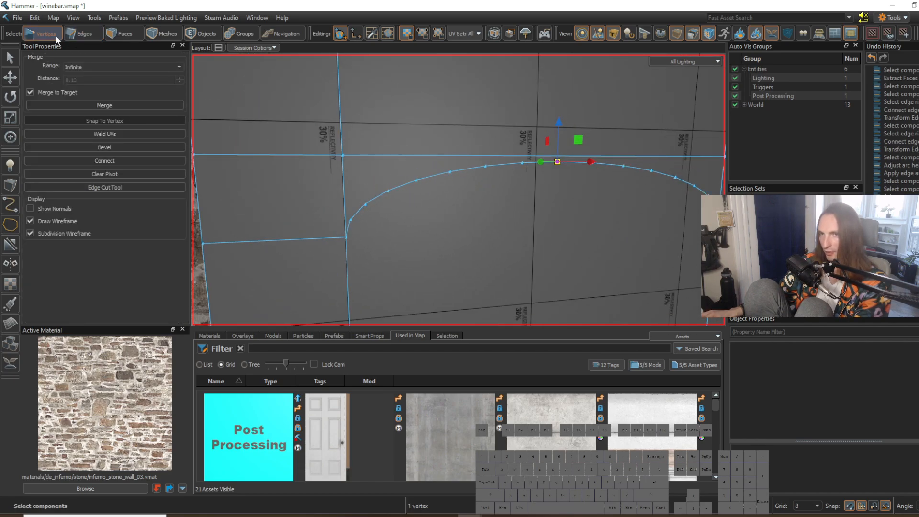
key(w)
right_drag(565, 176, 458, 189)
Step: Connect each arch vertex on the alcove side, up to the peak, to the filled face's upper corner on that side
click(359, 207)
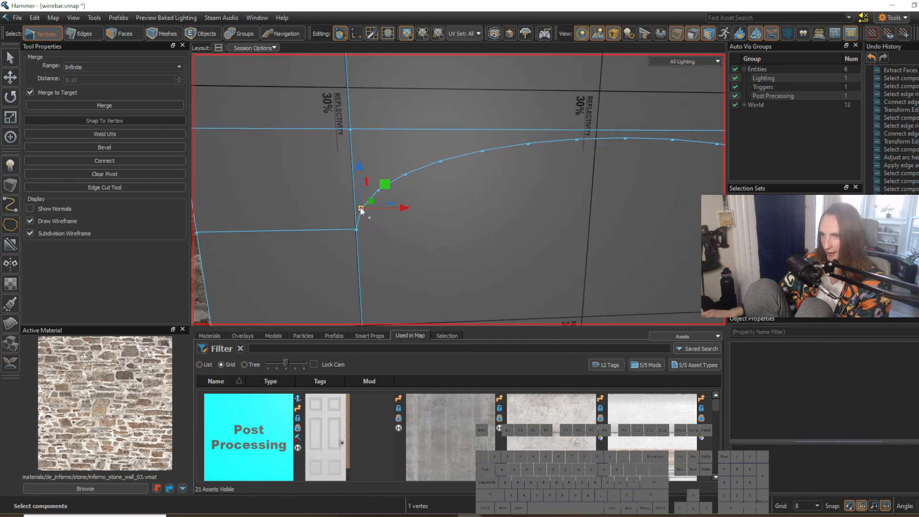
right_drag(360, 207, 459, 190)
shift+click(394, 232)
right_drag(394, 232, 459, 189)
key(s)
key(v)
click(412, 222)
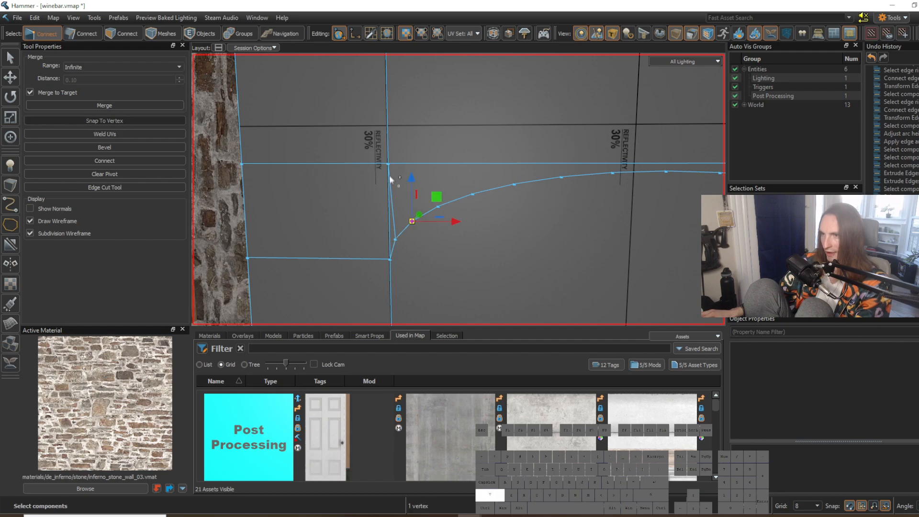
key(v)
click(438, 207)
shift+click(388, 164)
key(v)
click(473, 194)
shift+click(389, 164)
key(v)
click(514, 184)
shift+click(388, 163)
key(v)
click(561, 177)
shift+click(387, 166)
key(v)
key(d)
right_drag(495, 194, 453, 188)
click(492, 180)
shift+click(295, 172)
key(v)
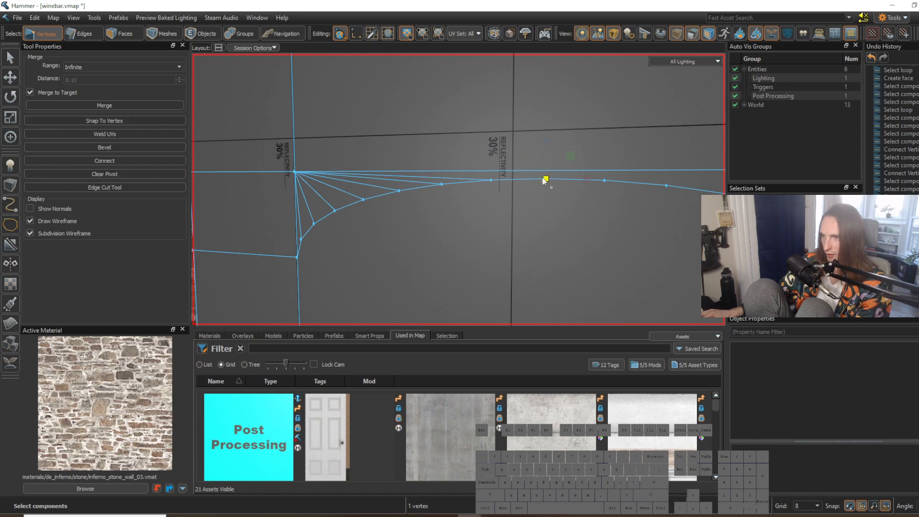
shift+click(296, 173)
key(v)
Step: Connect the arch vertices past the peak, one after another, to the filled face's other upper corner, away from the alcove
right_drag(475, 208, 522, 214)
key(d)
click(439, 185)
click(438, 184)
right_drag(438, 184, 461, 223)
key(d)
shift+click(615, 174)
key(v)
click(440, 182)
shift+click(612, 179)
key(v)
click(475, 185)
shift+click(612, 175)
click(510, 191)
shift+click(612, 176)
key(v)
shift+click(612, 176)
key(v)
click(571, 208)
shift+click(612, 176)
key(v)
Step: Connect the remaining lowest arch vertices on that side to the same upper corner, completing the fan
click(592, 220)
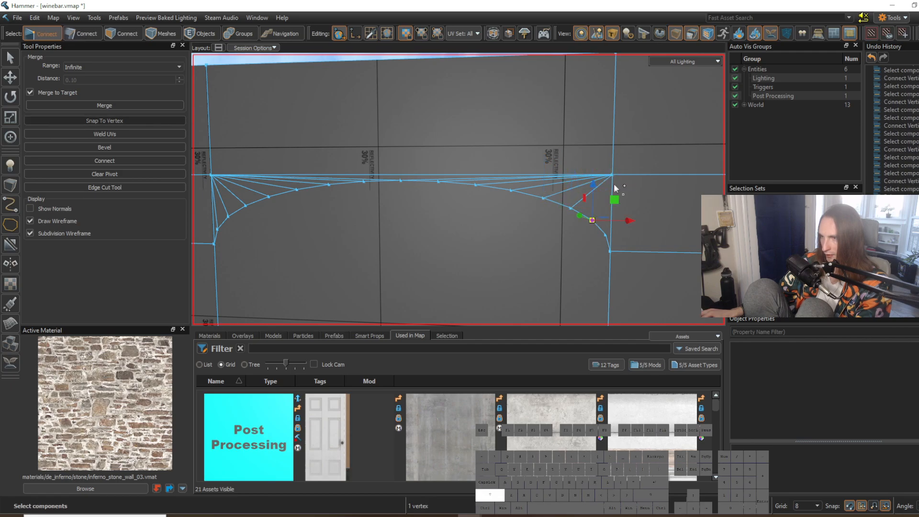
key(shift+v)
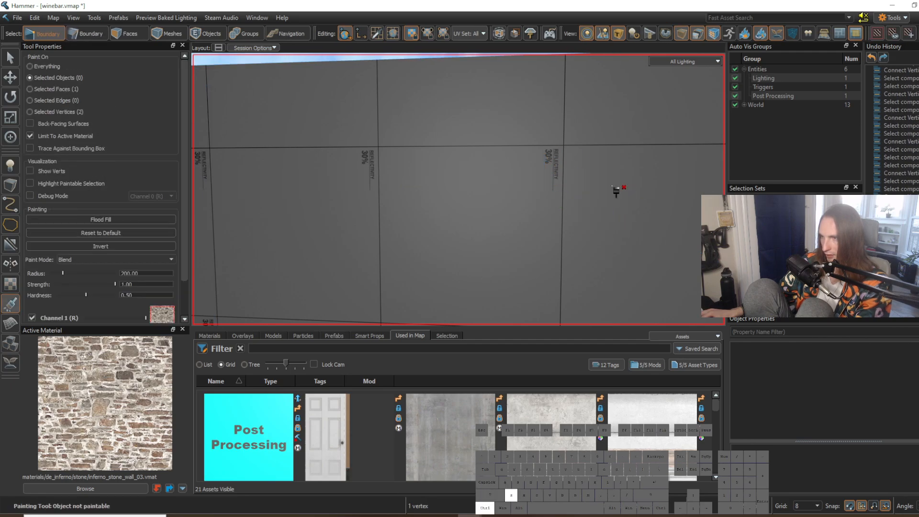
key(3)
key(1)
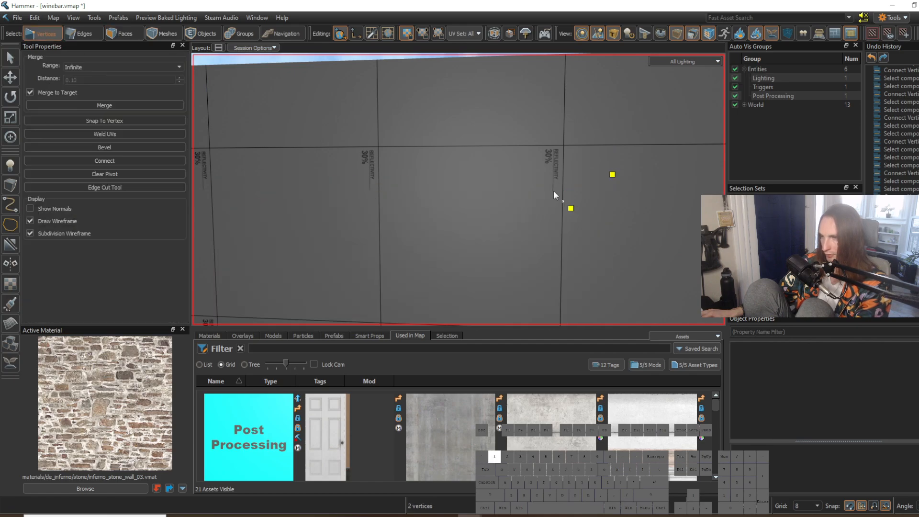
shift+click(612, 176)
key(v)
shift+click(612, 175)
key(v)
Step: Select the large arched face and examine the fanned edges around it from near and far
click(646, 224)
key(s)
right_drag(646, 224, 458, 190)
key(w)
key(3)
click(550, 229)
right_drag(587, 250, 458, 189)
key(w)
right_drag(584, 243, 585, 222)
key(w)
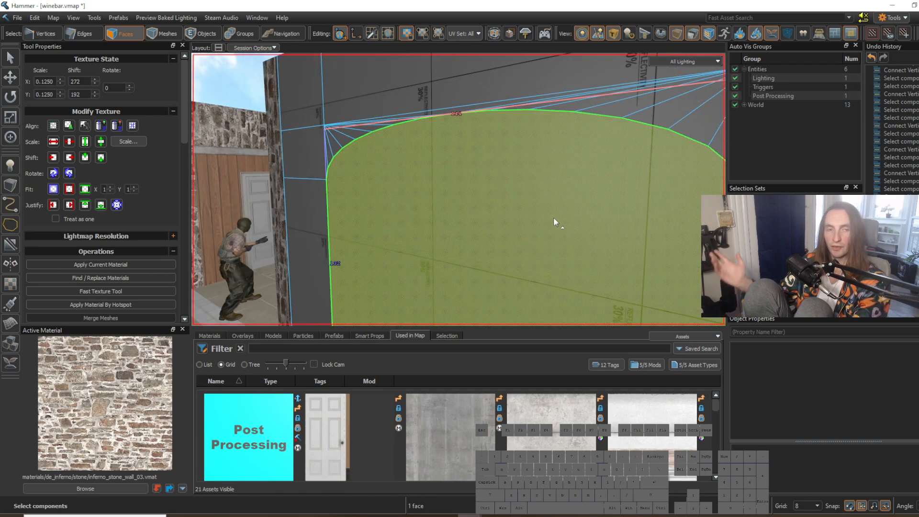
key(w)
right_drag(554, 218, 514, 253)
key(s)
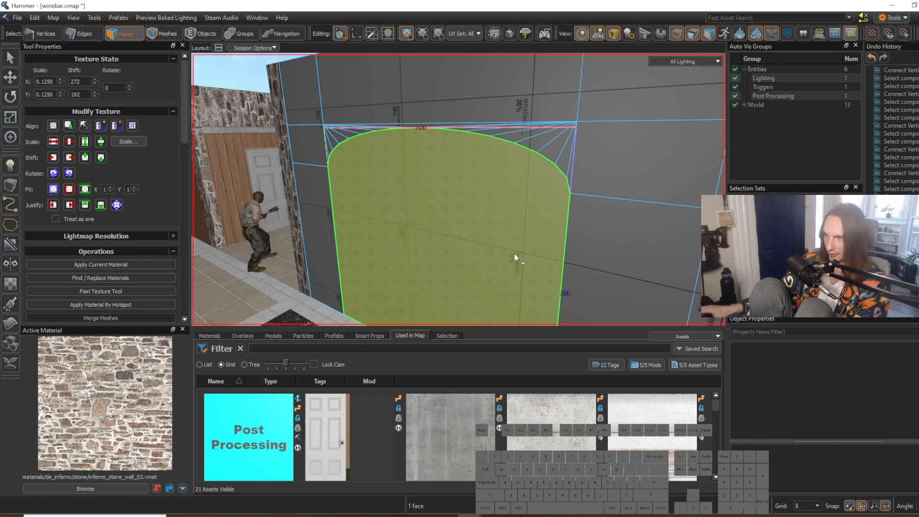
right_drag(499, 230, 458, 189)
key(w)
right_drag(618, 197, 458, 189)
key(w)
key(s)
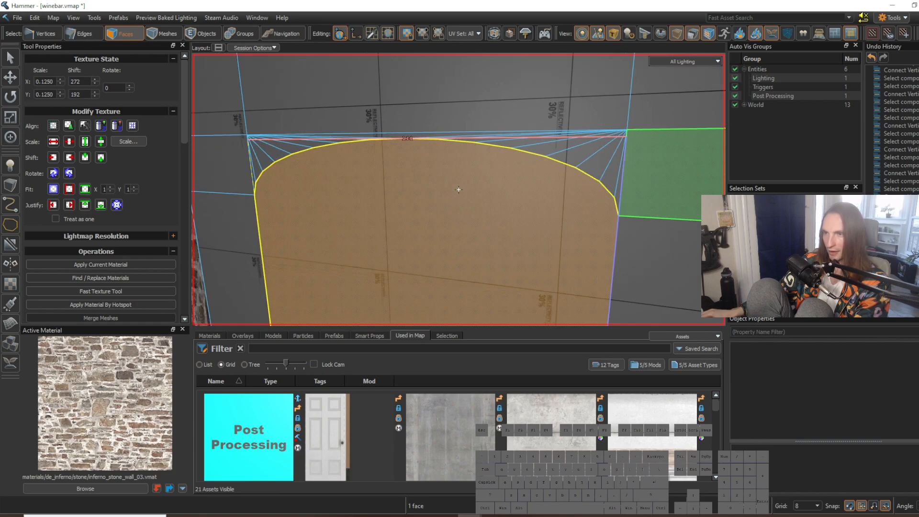
key(a)
right_drag(539, 213, 458, 189)
key(s)
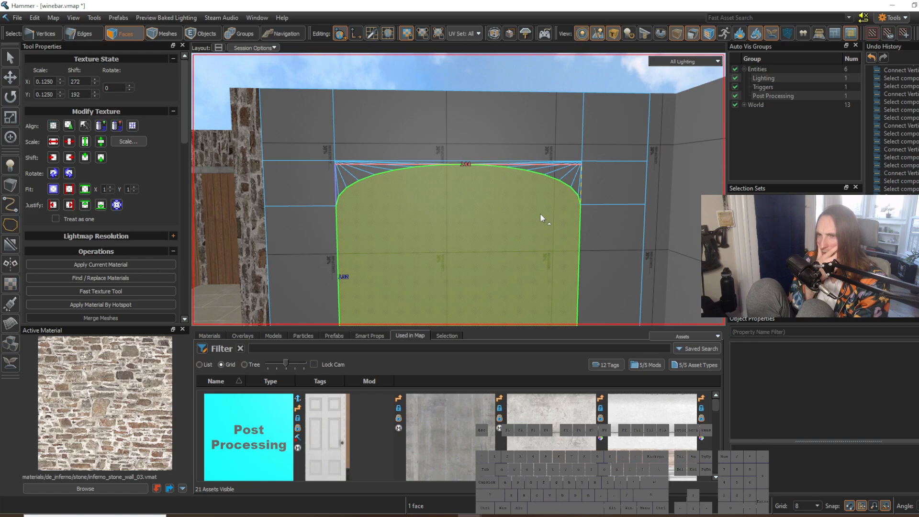
Step: Extrude the arched face back into the wall to form a recess
key(w)
key(t)
right_drag(540, 213, 458, 190)
key(d)
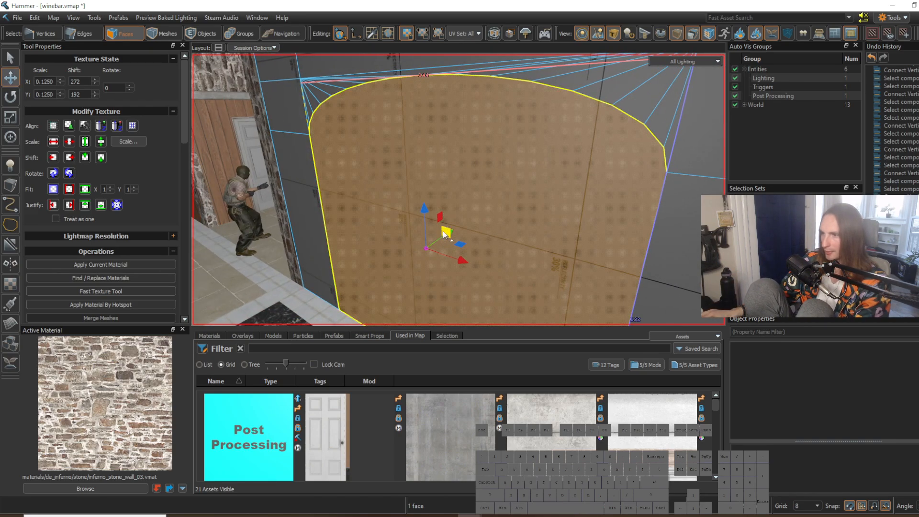
shift+drag(448, 232, 456, 240)
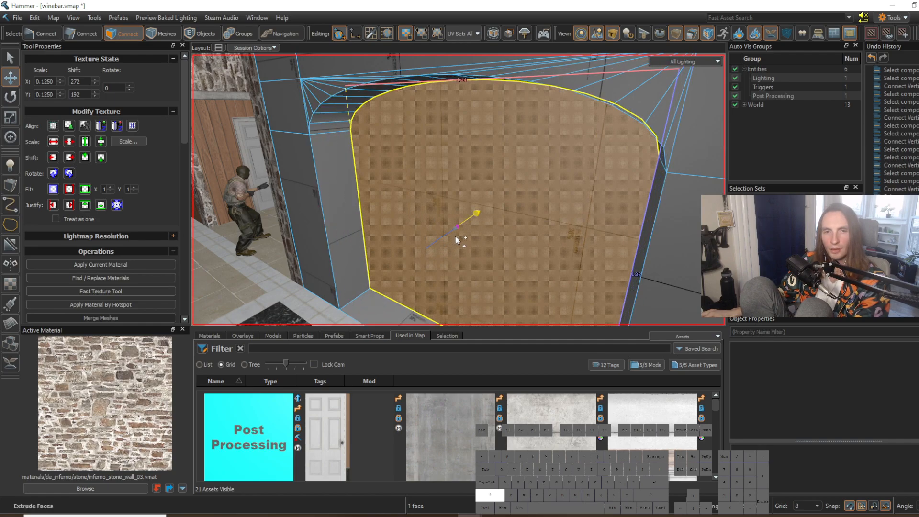
Step: Extrude the recess's back face again by scaling it down slightly, giving it a thin inset border
right_drag(456, 236, 459, 190)
key(a)
key(s)
key(w)
click(19, 118)
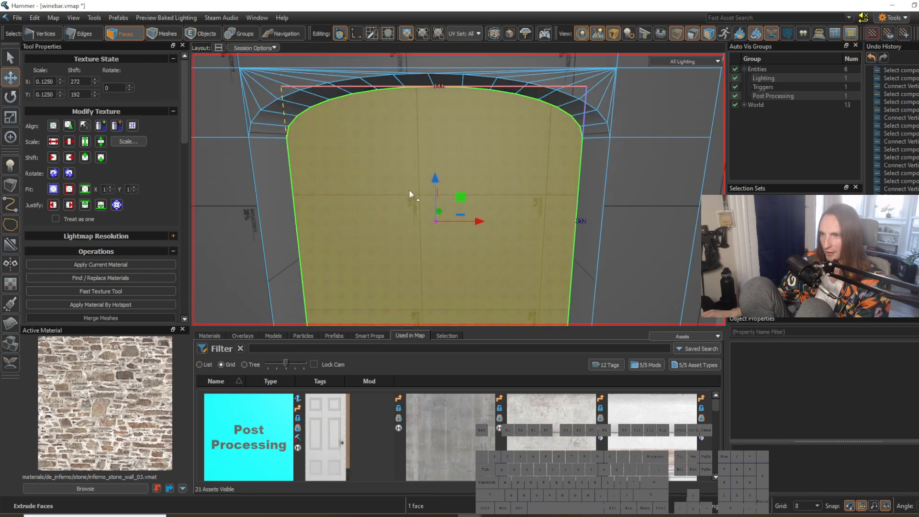
key(s)
key(w)
right_drag(464, 231, 459, 190)
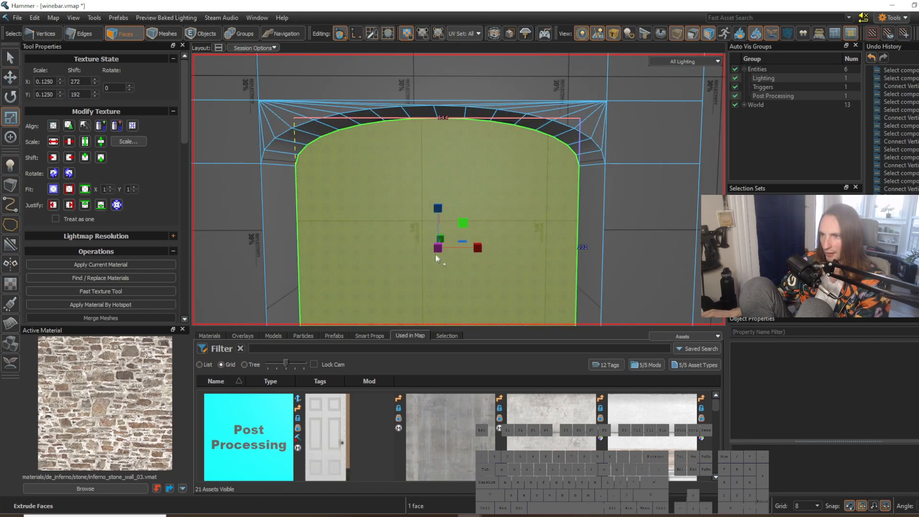
shift+drag(435, 248, 434, 249)
Step: Move the inset back face in depth on a grid of 2 to form a narrow stepped frame around the arch
right_drag(434, 249, 458, 189)
key(s)
key(w)
key(s)
key(w)
key(t)
drag(468, 140, 455, 145)
right_drag(466, 161, 458, 189)
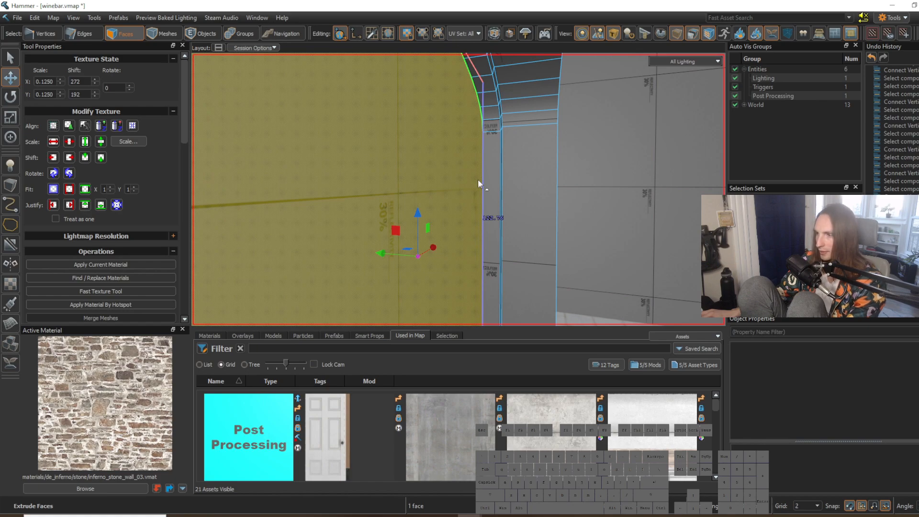
drag(385, 253, 434, 263)
click(576, 257)
Step: Examine the recessed arch, its stepped frame and its floor face from close up and from across the room
right_drag(576, 256, 459, 189)
key(s)
key(d)
key(w)
click(332, 160)
right_drag(354, 175, 458, 189)
key(s)
click(492, 253)
key(w)
right_drag(535, 271, 459, 189)
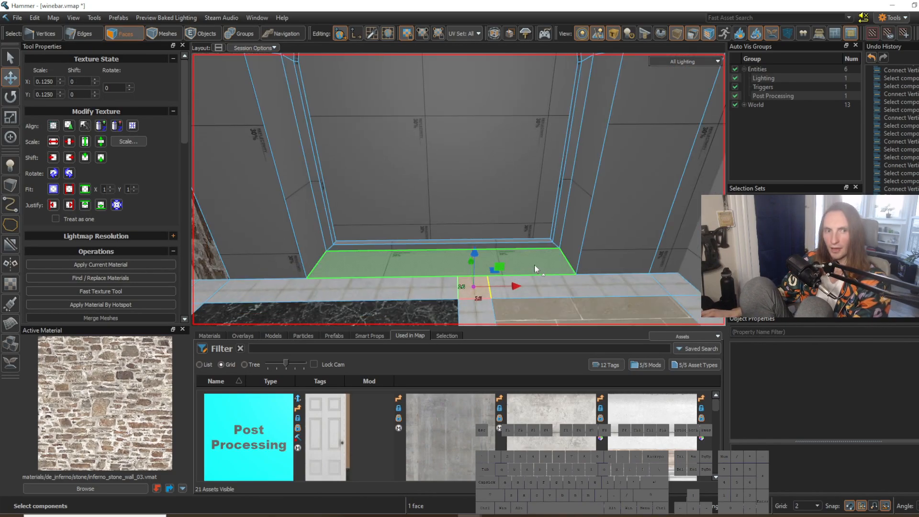
key(s)
right_drag(534, 264, 458, 189)
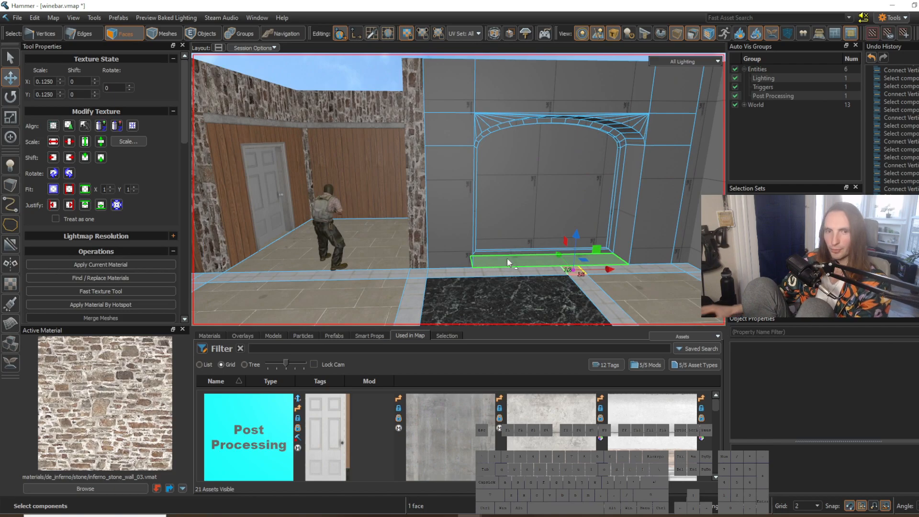
right_drag(517, 261, 458, 190)
key(w)
right_drag(567, 268, 458, 189)
key(w)
key(s)
Step: Apply the inferno_stone_wall_03 material to the arch's back face, one adjacent lower wall section and its reveal, and align the texture
shift+right_click(380, 191)
click(437, 254)
right_drag(438, 254, 458, 189)
key(d)
shift+click(391, 213)
shift+click(462, 214)
key(shift+t)
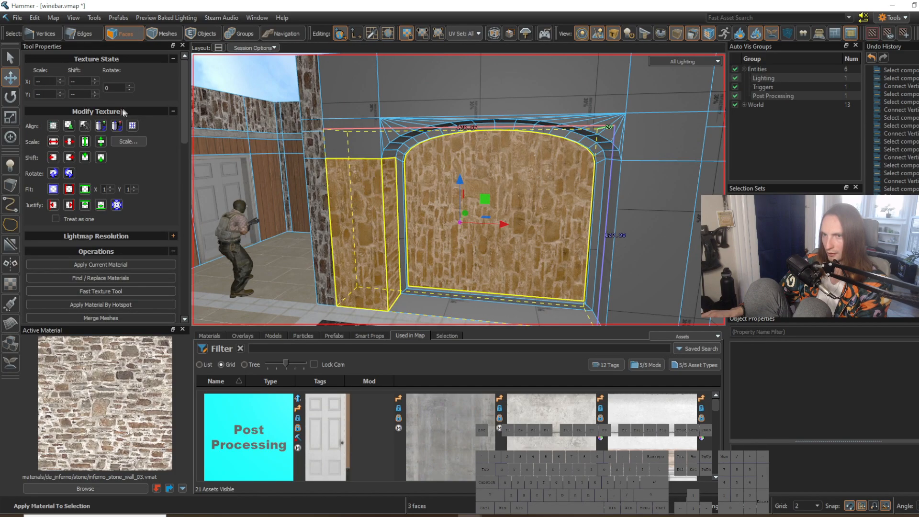
click(53, 127)
Step: Apply the stone material to the wall faces above the arch, the arch's curved reveal and the opposite side section, and align the texture
right_drag(458, 190, 459, 189)
click(355, 188)
shift+click(521, 163)
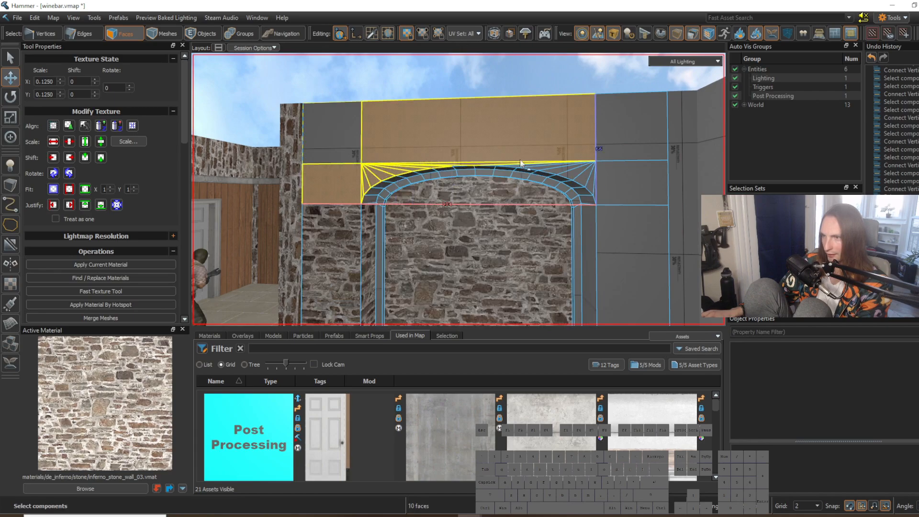
shift+click(597, 158)
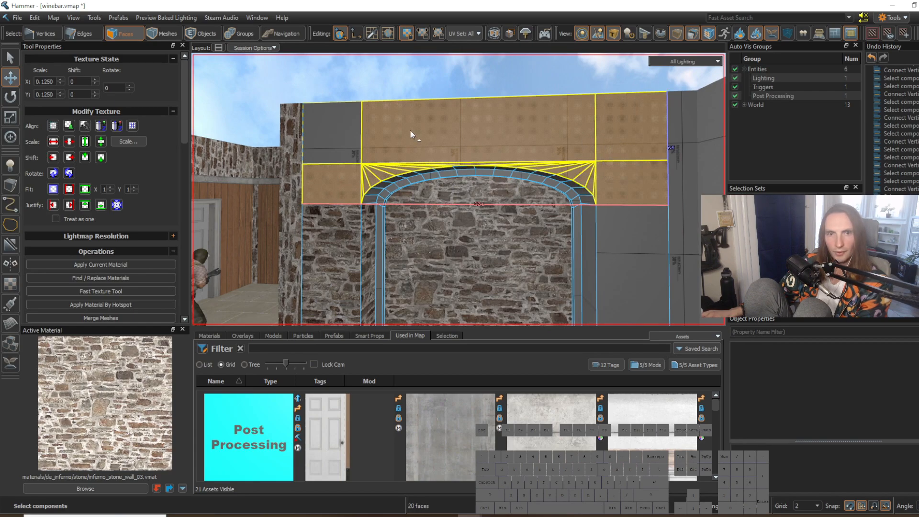
shift+click(358, 135)
right_drag(371, 138, 425, 145)
shift+click(525, 215)
shift+click(489, 230)
key(w)
right_drag(490, 230, 485, 173)
shift+drag(483, 165, 443, 88)
mouse_move(443, 88)
right_down()
mouse_move(458, 188)
mouse_move(546, 168)
right_up()
shift+drag(549, 164, 262, 236)
right_drag(262, 237, 459, 190)
key(s)
key(shift+t)
key(w)
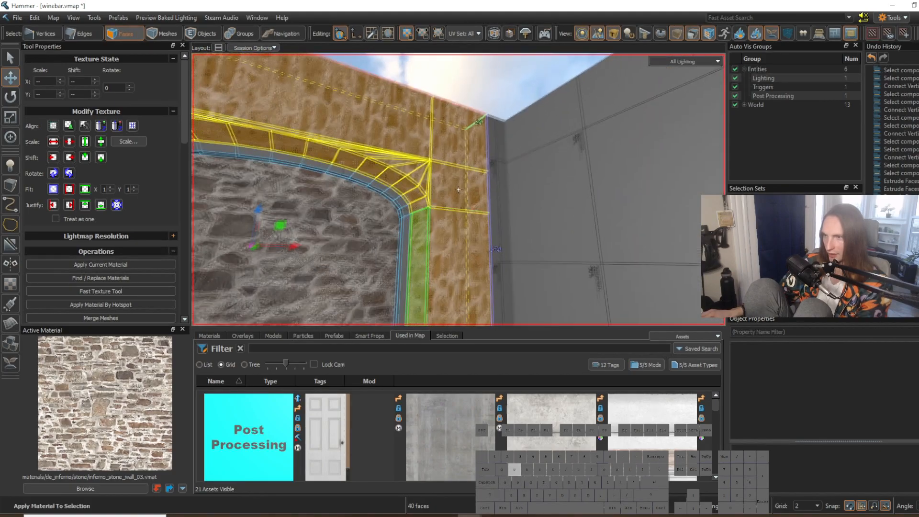
click(54, 126)
Step: Apply the stone material to the narrow wall faces at the room corner beside the arch and align their texture
right_drag(335, 167, 456, 235)
key(d)
key(s)
drag(463, 230, 464, 120)
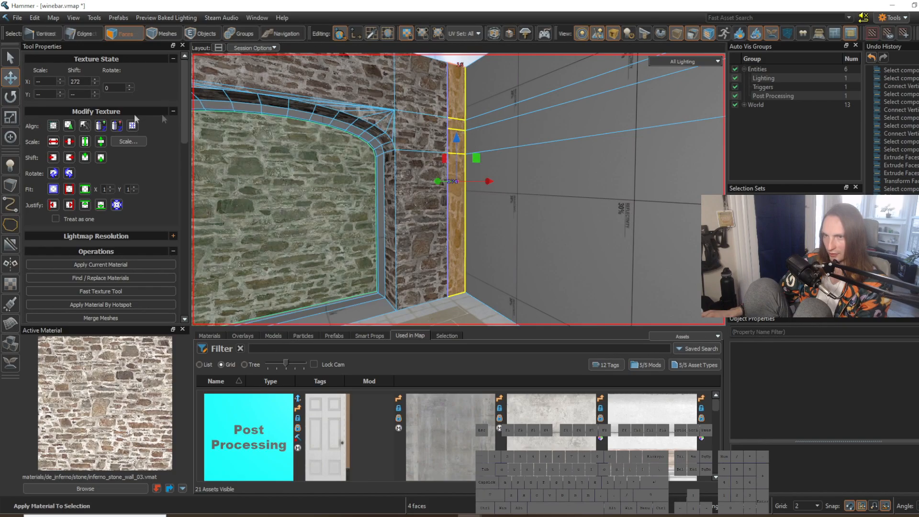
click(53, 126)
Step: Sample the marble_01 floor material and apply it to the floor face inside the arched recess
right_drag(581, 244, 555, 182)
click(495, 134)
key(w)
right_drag(496, 135, 473, 177)
key(w)
key(s)
scroll(487, 163, up, 3)
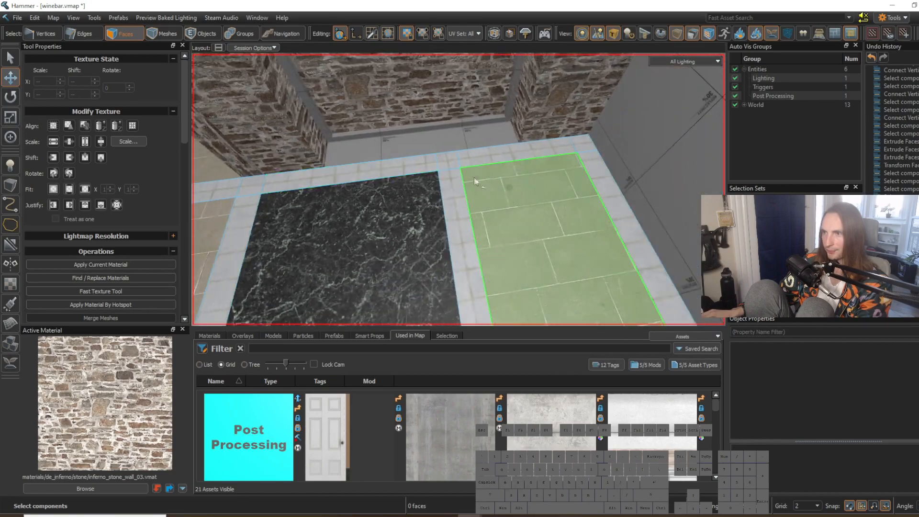
shift+right_click(516, 211)
right_drag(517, 211, 458, 189)
key(w)
click(453, 175)
key(shift+t)
click(597, 275)
right_drag(597, 274, 458, 190)
Step: Select the faces of the frame's bottom strip between the recess floor and the stone back wall
click(384, 228)
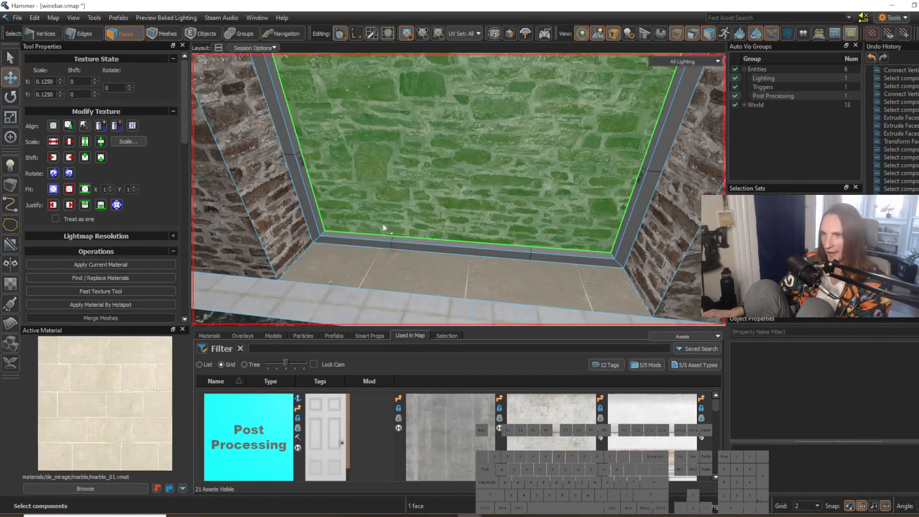
click(401, 242)
click(455, 252)
click(487, 269)
right_drag(489, 268, 458, 190)
Step: Switch to the de_mission map and sample the italy_wood_floor_blend_1 material from its arch trim
key(ctrl+Tab)
right_drag(487, 269, 458, 190)
click(597, 260)
right_drag(597, 260, 488, 204)
click(488, 204)
click(543, 234)
right_drag(543, 234, 458, 190)
click(440, 183)
shift+right_click(474, 159)
right_drag(474, 159, 458, 190)
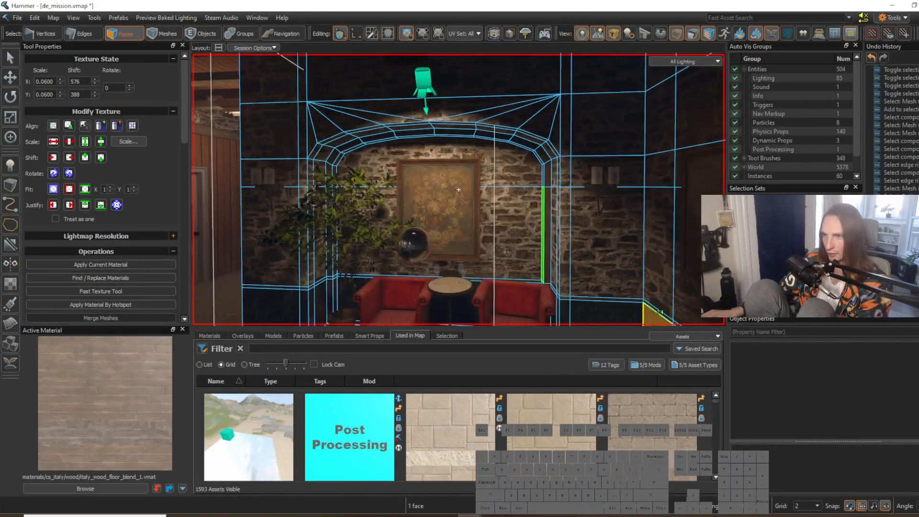
click(523, 203)
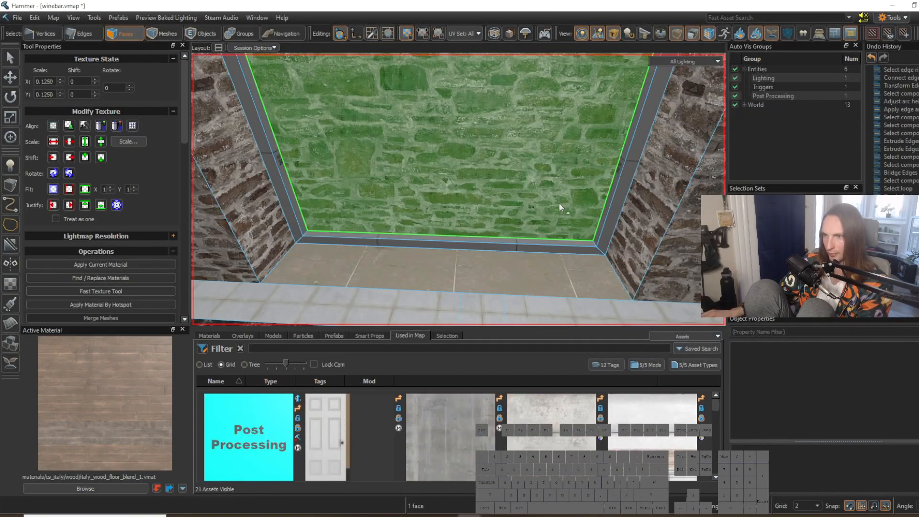
right_drag(560, 207, 551, 199)
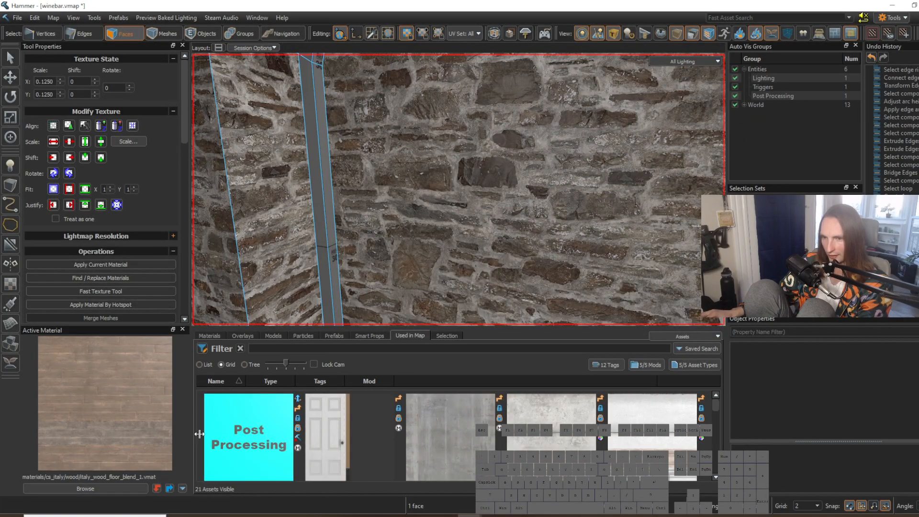
Step: Select the trim faces around the arched stone back wall and apply the italy_wood_floor_blend_1 material to them
click(330, 254)
shift+click(324, 237)
right_drag(323, 237, 368, 245)
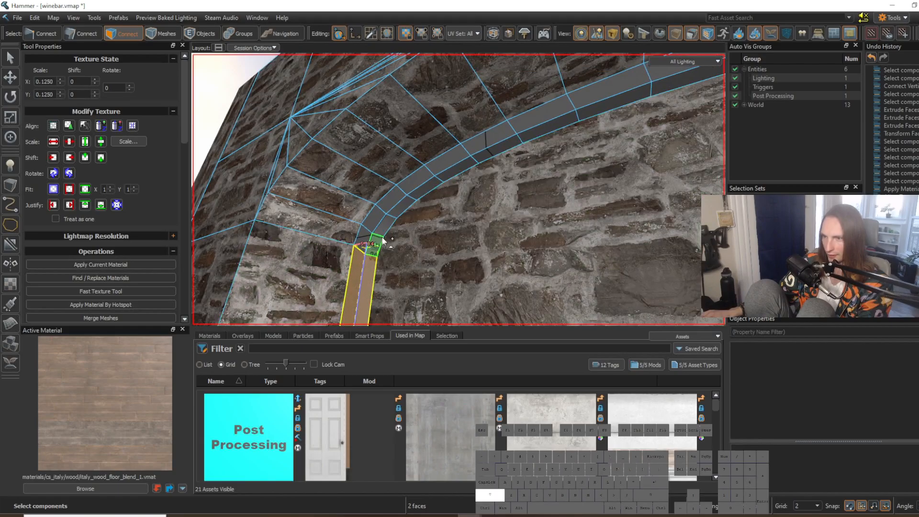
shift+click(372, 230)
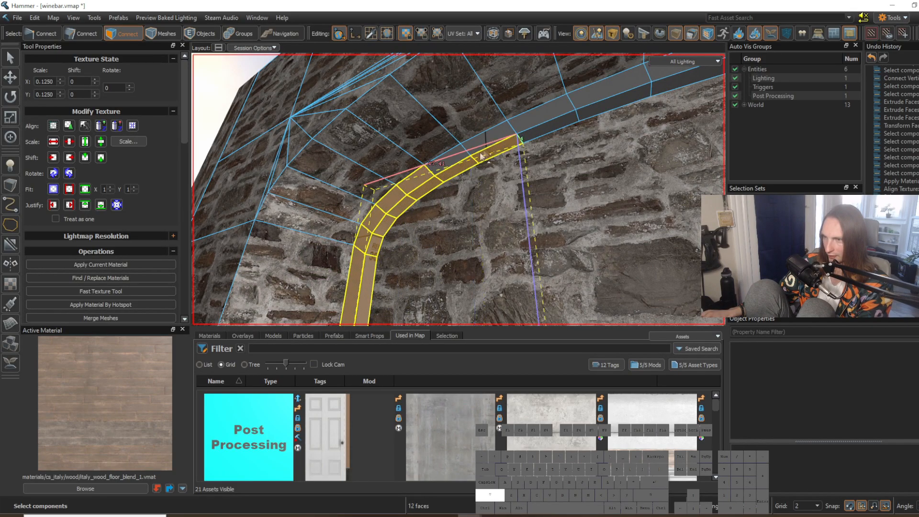
right_drag(604, 98, 622, 97)
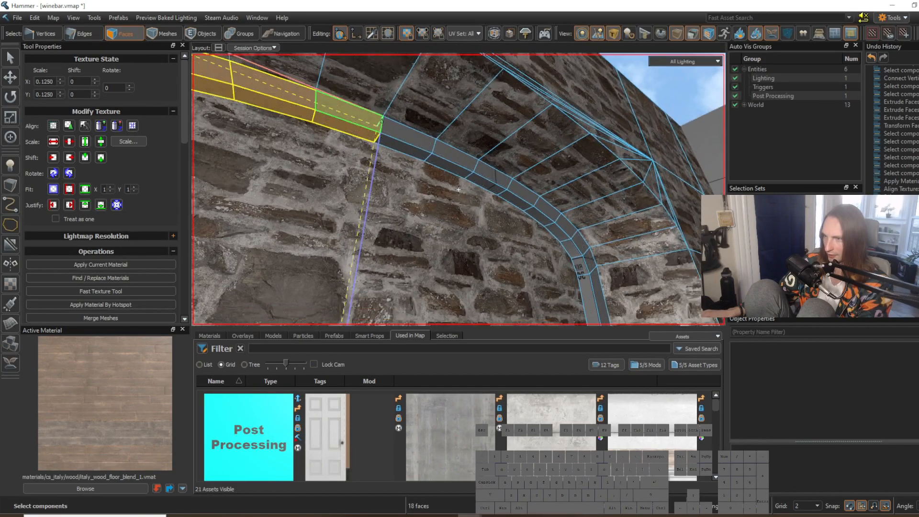
shift+drag(416, 156, 493, 179)
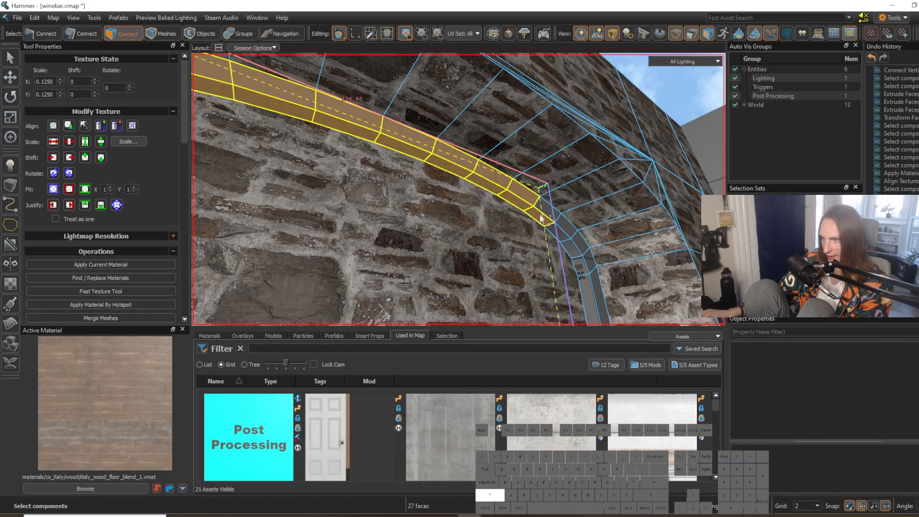
right_drag(591, 284, 595, 296)
key(w)
right_drag(492, 279, 374, 283)
key(w)
key(shift+t)
Step: Examine the wood on the arch trim and search the material library for "wood" alternatives
click(461, 295)
key(w)
right_drag(460, 295, 459, 189)
click(567, 275)
key(w)
right_drag(567, 274, 459, 190)
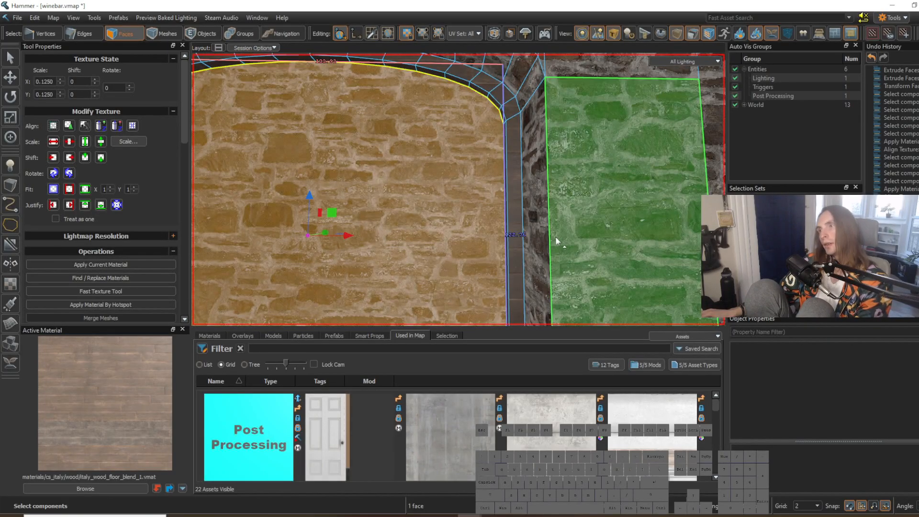
right_drag(504, 178, 458, 190)
click(105, 487)
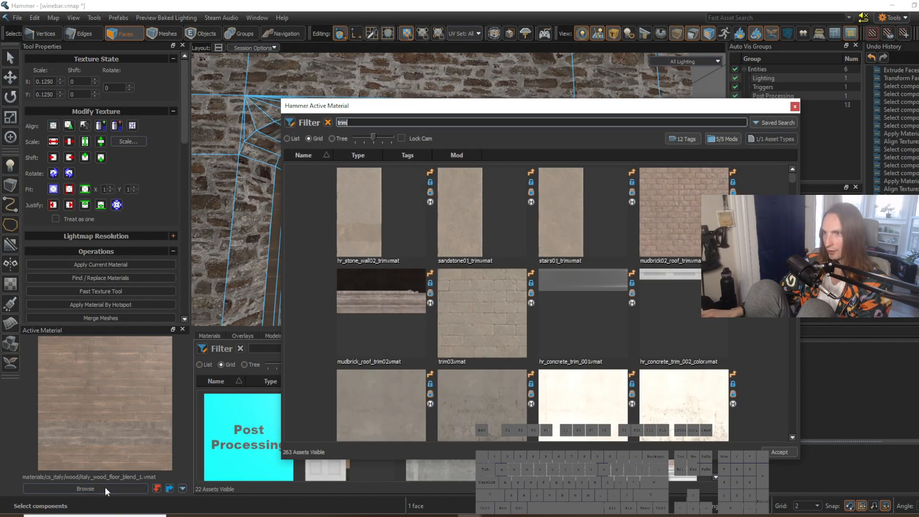
text(wood)
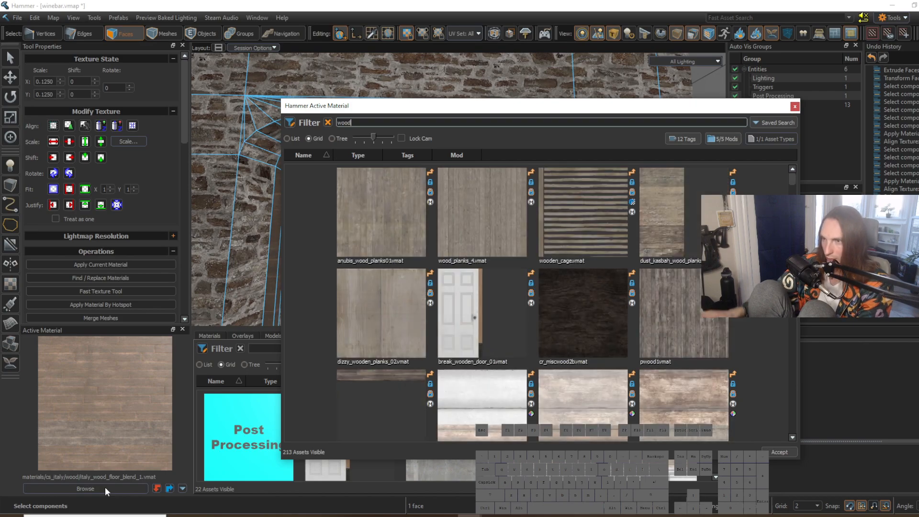
drag(792, 179, 793, 196)
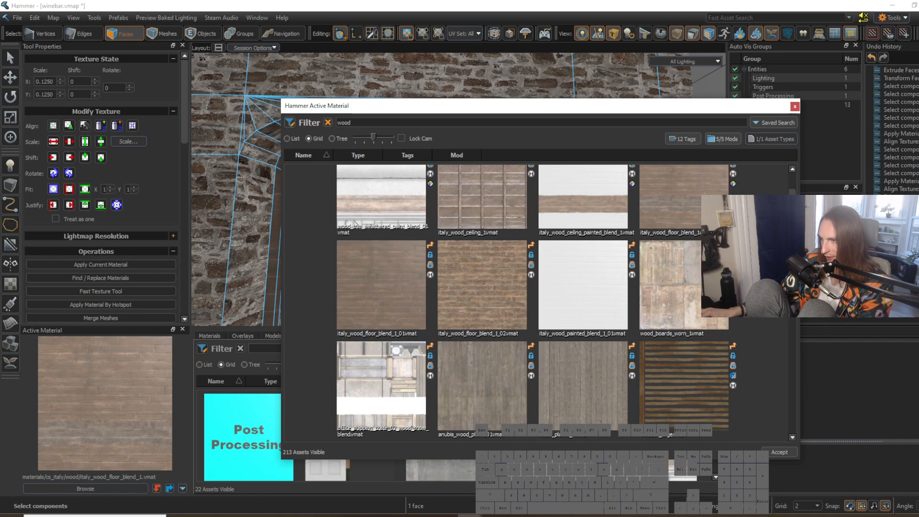
click(794, 109)
Step: Sample the bare_wood_trim_blend_1 material and select the trim faces along both sides and the curve of the arch
key(w)
right_drag(501, 180, 461, 189)
shift+right_click(461, 205)
key(d)
key(w)
key(d)
key(w)
right_drag(366, 199, 458, 192)
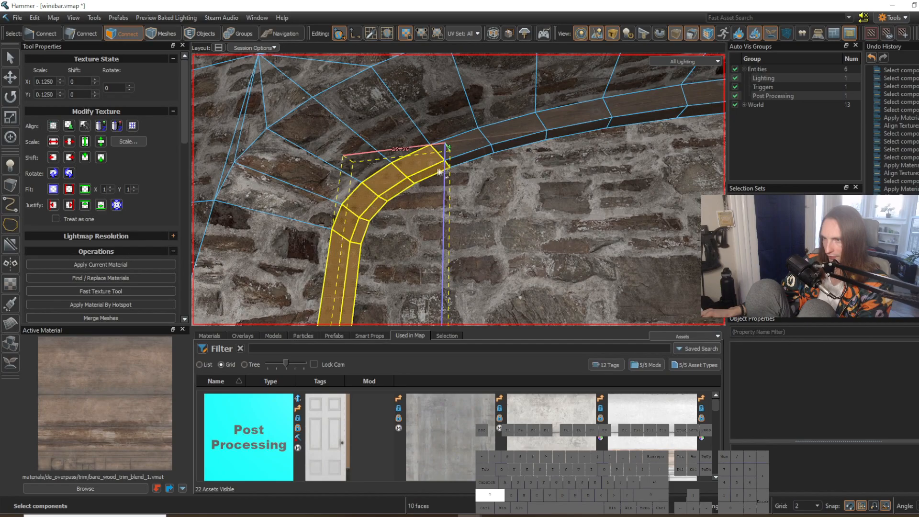
shift+drag(488, 149, 694, 110)
right_drag(694, 110, 459, 191)
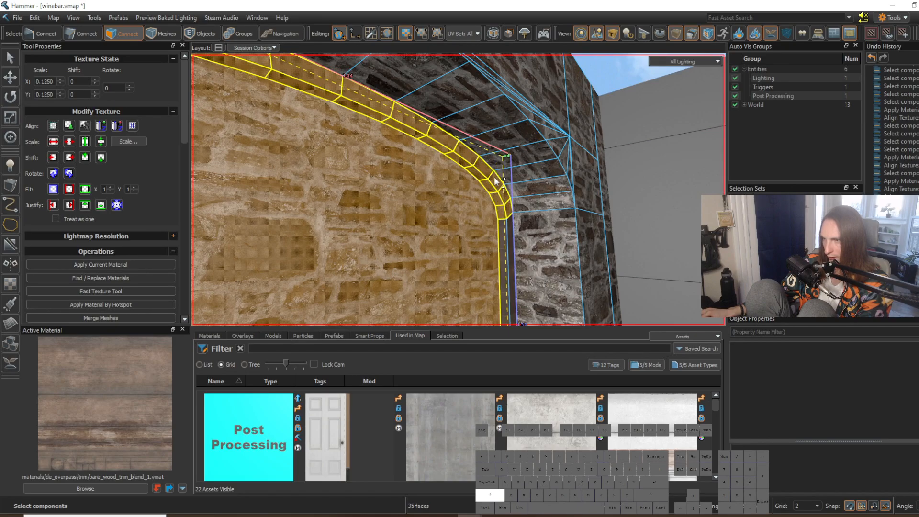
shift+drag(508, 239, 509, 241)
right_drag(509, 241, 459, 193)
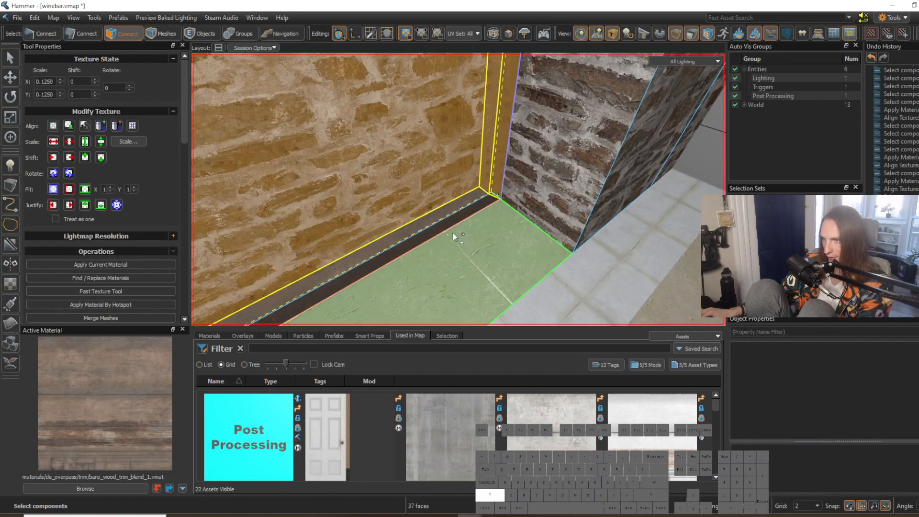
Step: Exclude the stone back wall from the selection and apply bare_wood_trim_blend_1 to the arch's trim faces
shift+drag(454, 220, 457, 206)
ctrl+click(429, 159)
key(s)
right_drag(430, 159, 459, 189)
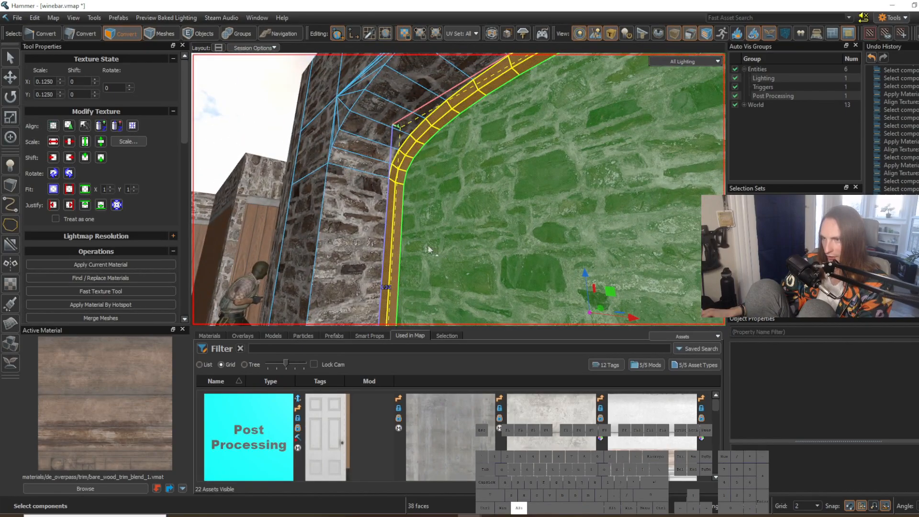
click(357, 245)
right_drag(357, 245, 459, 190)
click(435, 68)
right_drag(435, 68, 459, 189)
key(d)
key(w)
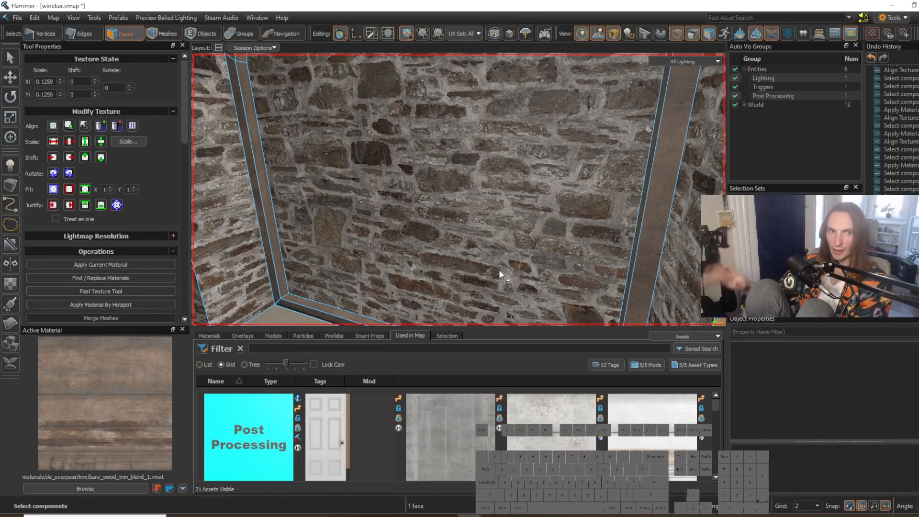
Step: Connect a new edge loop through the depth of the arch's inner reveal and move it toward the front edge
right_drag(467, 283, 458, 190)
key(s)
click(458, 259)
right_drag(510, 285, 458, 189)
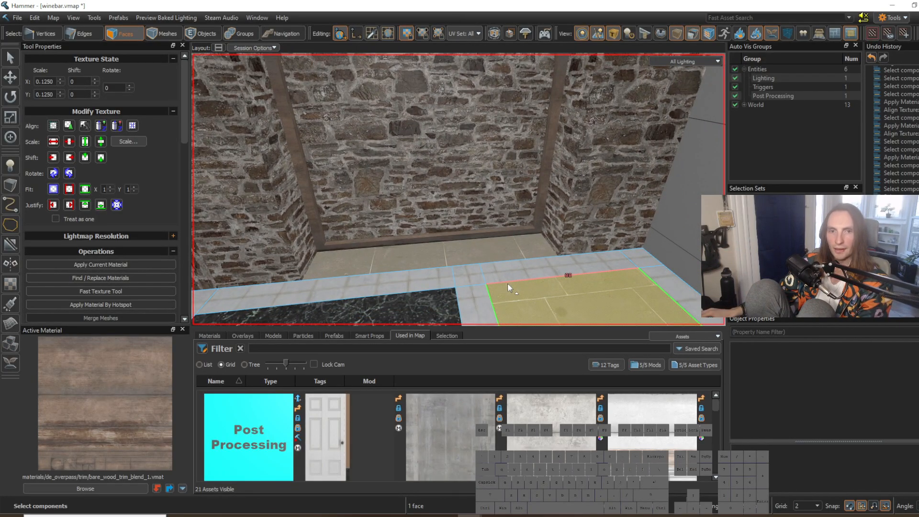
right_drag(504, 281, 458, 190)
key(2)
click(494, 195)
key(g)
key(s)
key(w)
key(v)
key(a)
drag(407, 197, 414, 203)
click(570, 269)
right_drag(570, 268, 458, 189)
right_drag(513, 246, 459, 189)
key(d)
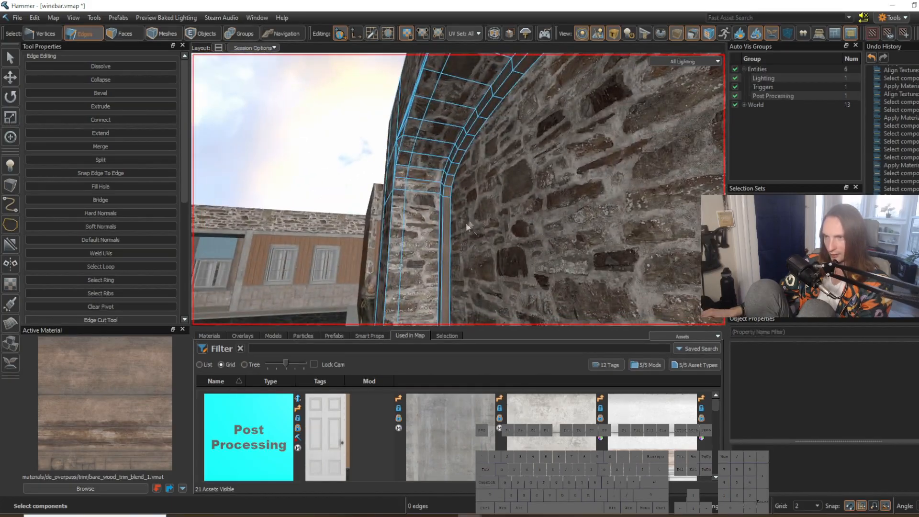
Step: Select the whole front outer edge of the arch opening and give it soft normals
key(w)
right_drag(456, 260, 458, 189)
key(s)
key(w)
click(367, 149)
click(331, 230)
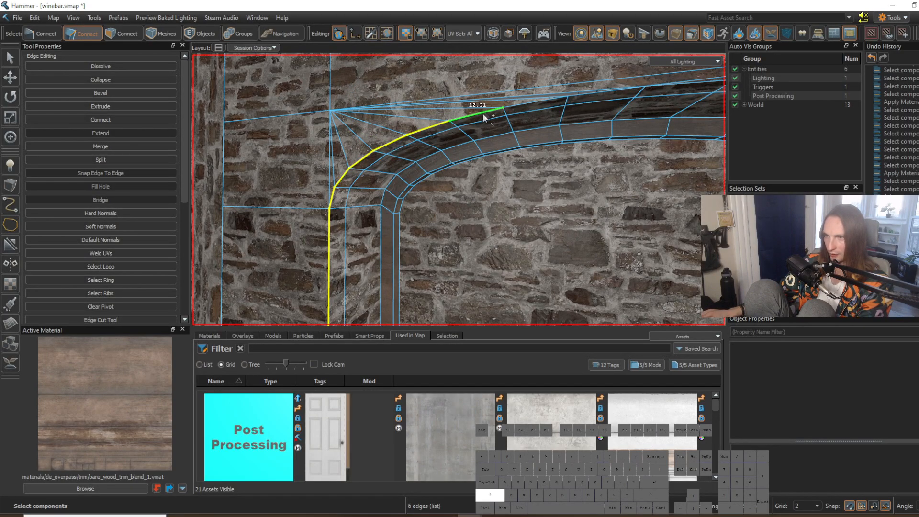
right_drag(486, 115, 459, 189)
double_click(472, 157)
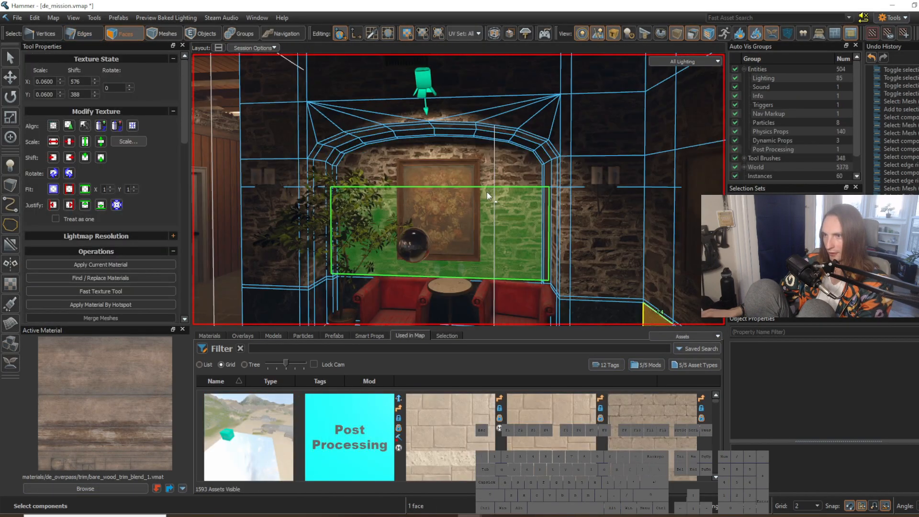
right_drag(458, 189, 477, 150)
key(w)
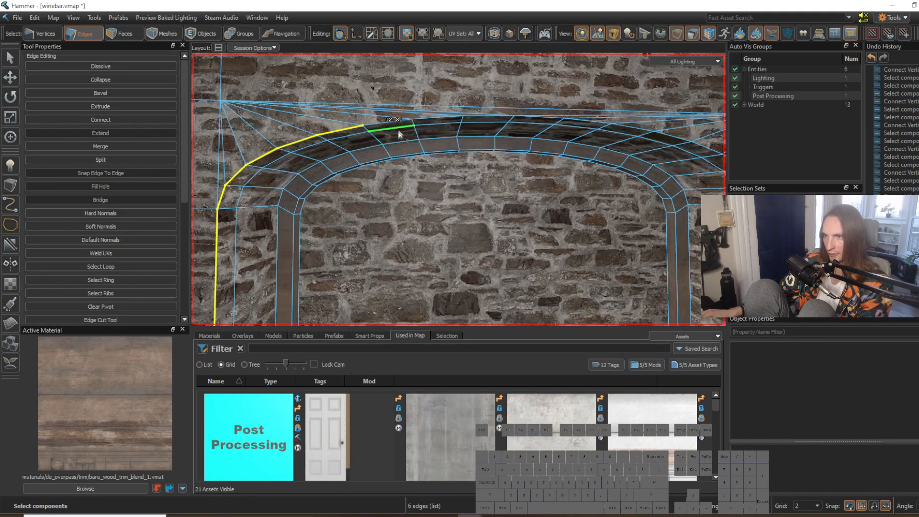
shift+click(540, 116)
right_drag(580, 118, 636, 113)
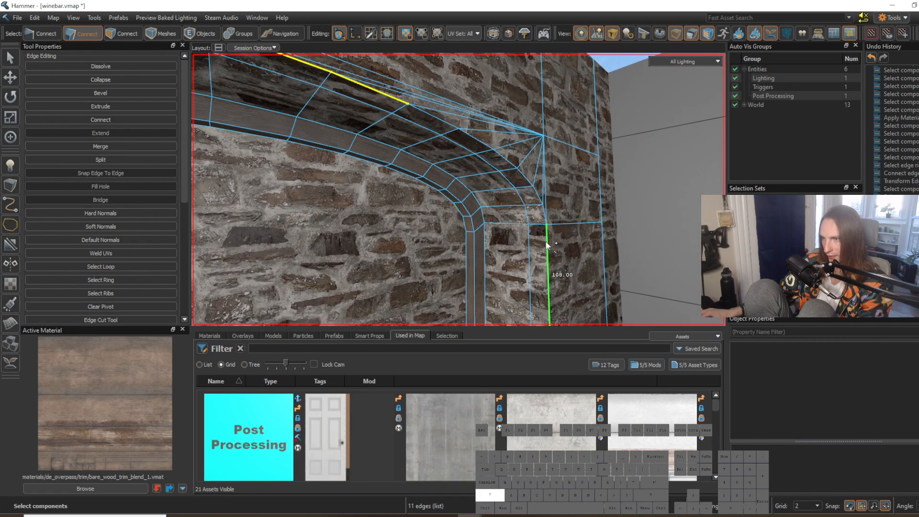
key(s)
right_drag(544, 216, 317, 235)
key(w)
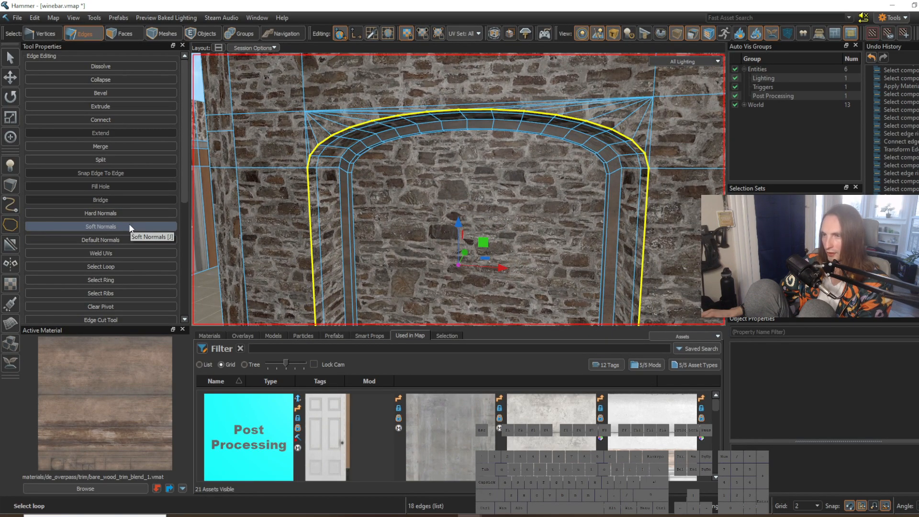
click(129, 227)
Step: Examine the shading of the arch edge and the surrounding room from several viewpoints
click(362, 90)
right_drag(363, 90, 546, 263)
key(s)
right_drag(459, 189, 517, 177)
key(w)
key(s)
key(d)
key(w)
key(s)
key(w)
key(a)
key(d)
key(s)
key(w)
key(d)
key(w)
key(s)
key(w)
Step: Try to connect a horizontal edge across the stone wall beside the arch and lower it, and undo the attempt
key(w)
key(s)
right_drag(556, 297, 455, 304)
key(w)
click(332, 233)
key(g)
key(d)
right_drag(331, 233, 299, 227)
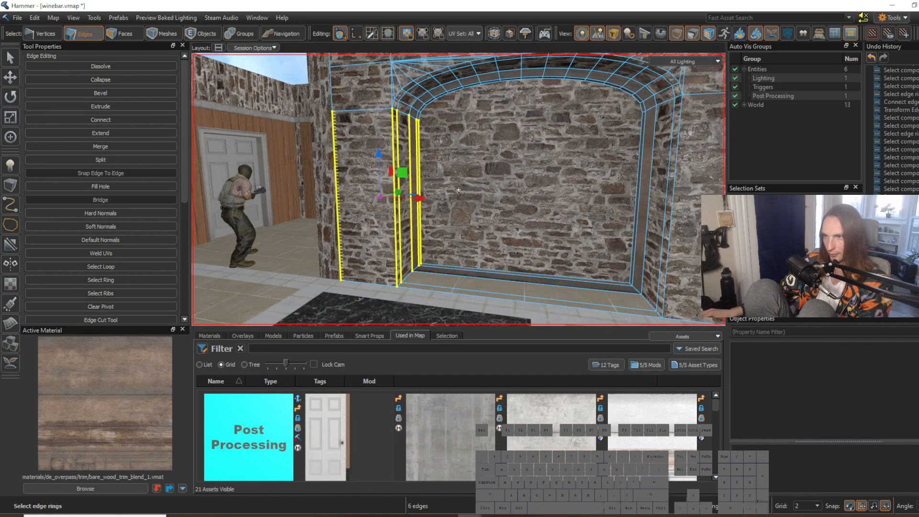
key(alt+c)
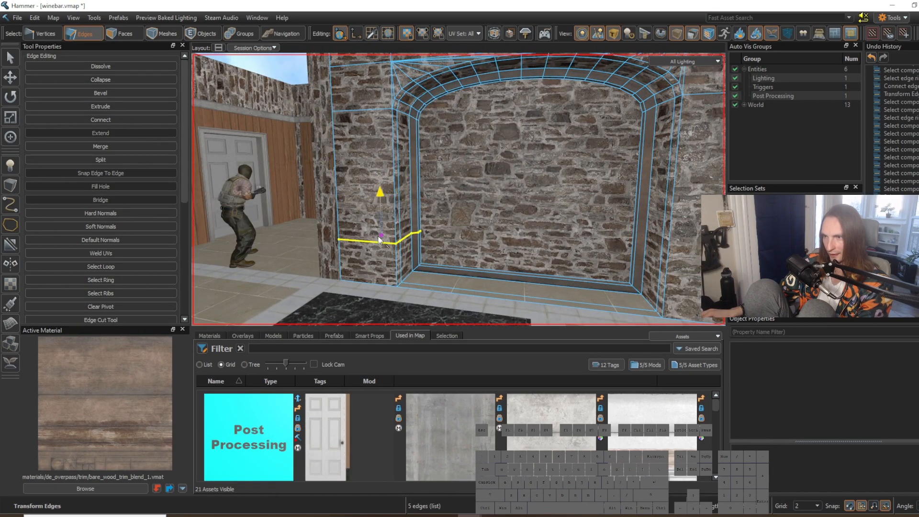
right_drag(399, 198, 459, 216)
key(a)
key(w)
key(ctrl+z)
right_drag(381, 206, 268, 209)
key(ctrl+z)
right_drag(502, 233, 458, 190)
Step: Connect a horizontal edge loop along the long untextured grey wall and move it down to its lower part
key(s)
click(458, 194)
key(s)
click(461, 200)
key(g)
key(d)
key(a)
key(w)
right_drag(482, 244, 459, 190)
key(w)
key(v)
drag(533, 150, 530, 202)
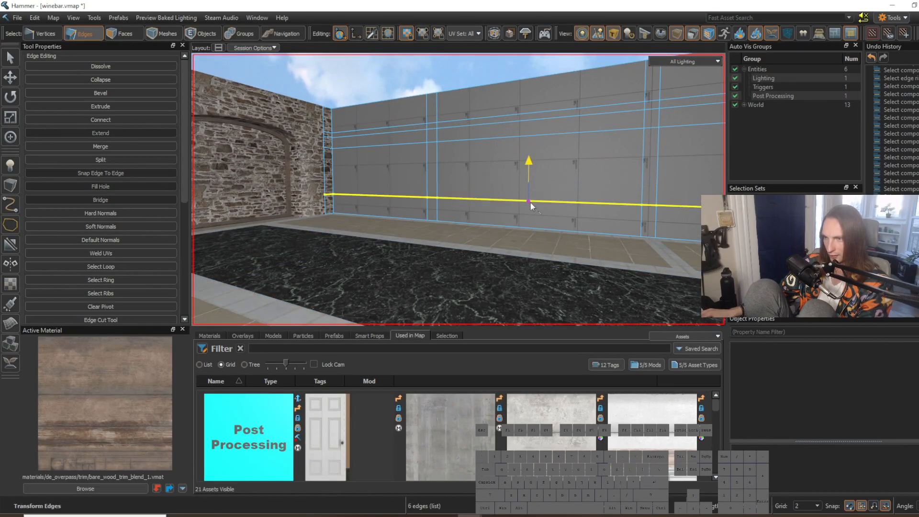
Step: Bevel the grey wall's horizontal edge loop with 0 steps and a width of 1.0
right_drag(444, 217, 459, 190)
key(w)
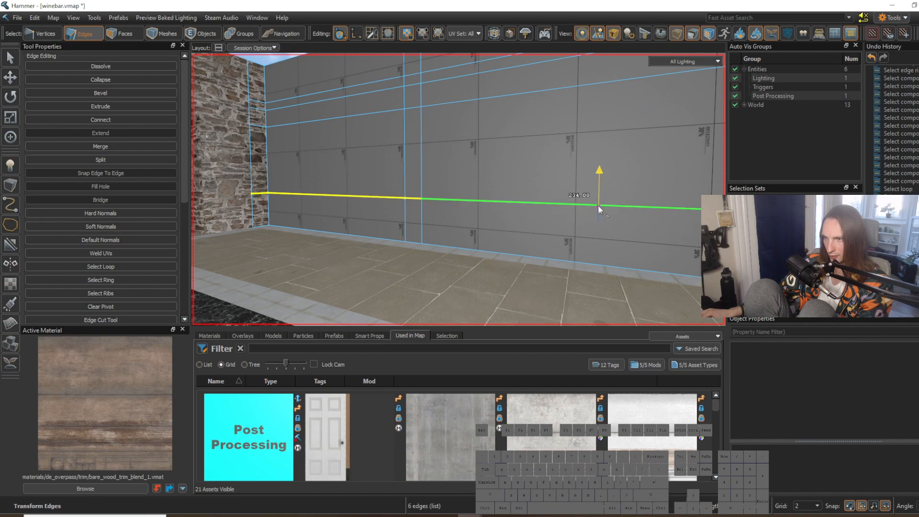
double_click(598, 202)
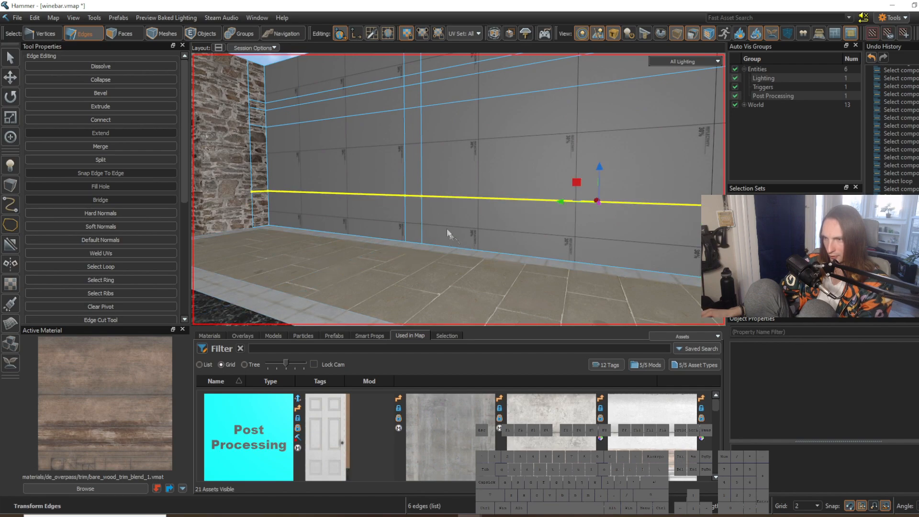
key(w)
mouse_move(426, 216)
right_down()
mouse_move(458, 191)
mouse_move(426, 217)
right_up()
key(f)
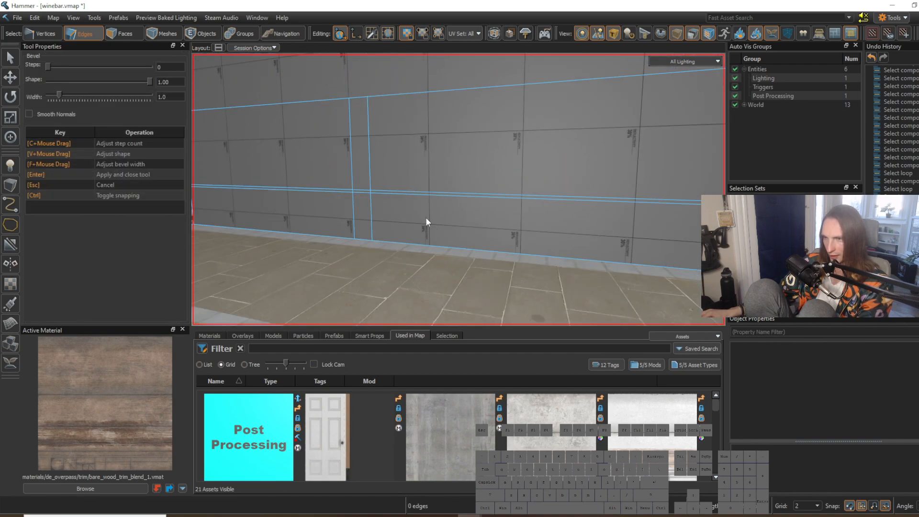
key(Return)
Step: Raise the upper edge loop of the grey wall's narrow strip slightly and select its lower edge loop
click(371, 209)
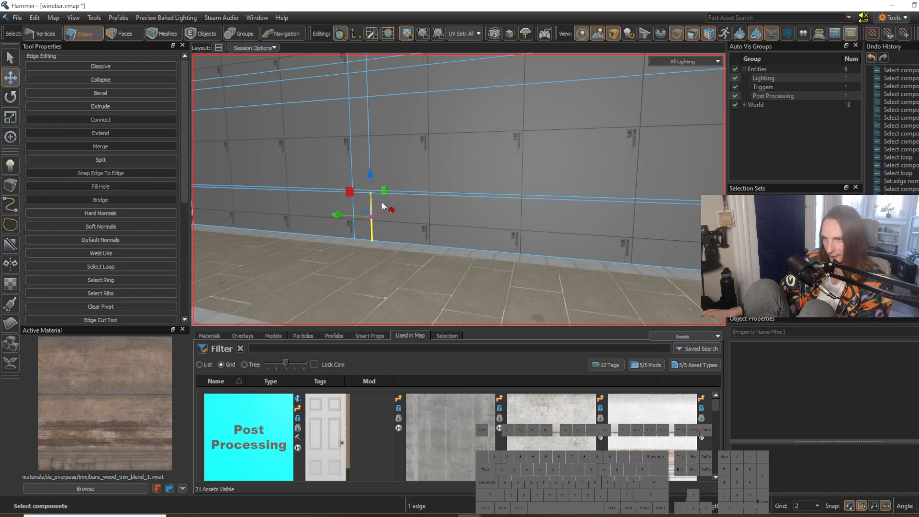
double_click(390, 197)
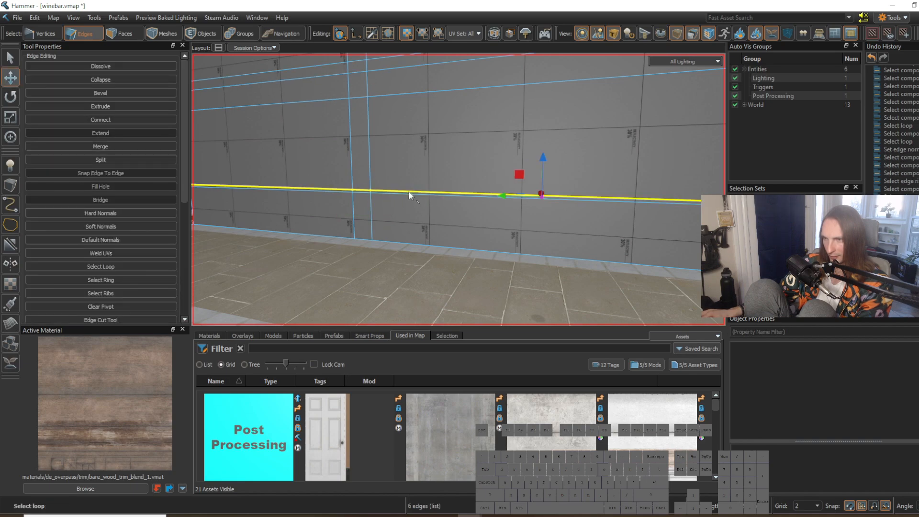
drag(544, 156, 544, 154)
double_click(444, 196)
right_drag(444, 195, 458, 190)
scroll(624, 197, down, 3)
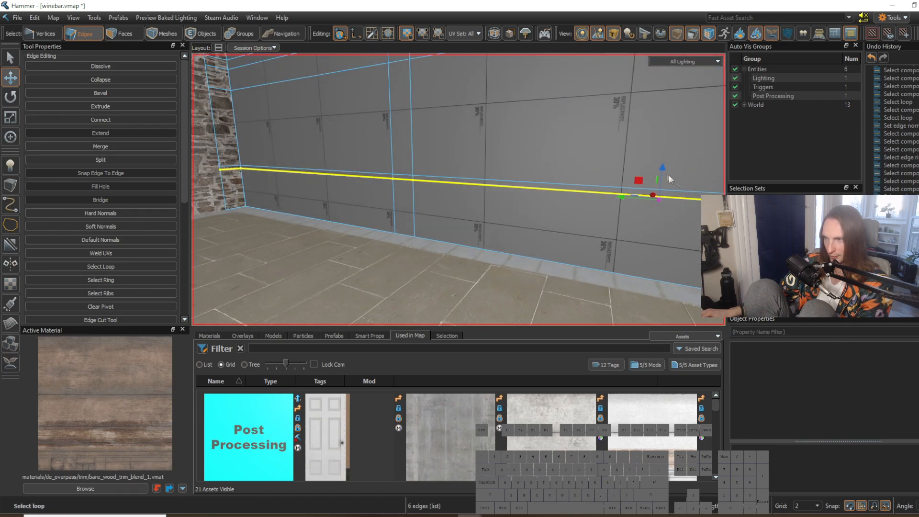
double_click(659, 197)
Step: Apply the concrete_10_trim material to the faces of the grey wall's narrow horizontal strip
right_drag(412, 198, 459, 189)
scroll(437, 217, up, 3)
key(s)
key(w)
key(3)
shift+right_click(430, 189)
key(w)
right_drag(484, 224, 459, 189)
key(shift+t)
Step: Rotate the concrete texture on the grey wall's narrow strip so it runs along the strip
right_drag(609, 267, 604, 257)
click(602, 255)
key(ctrl+z)
click(114, 89)
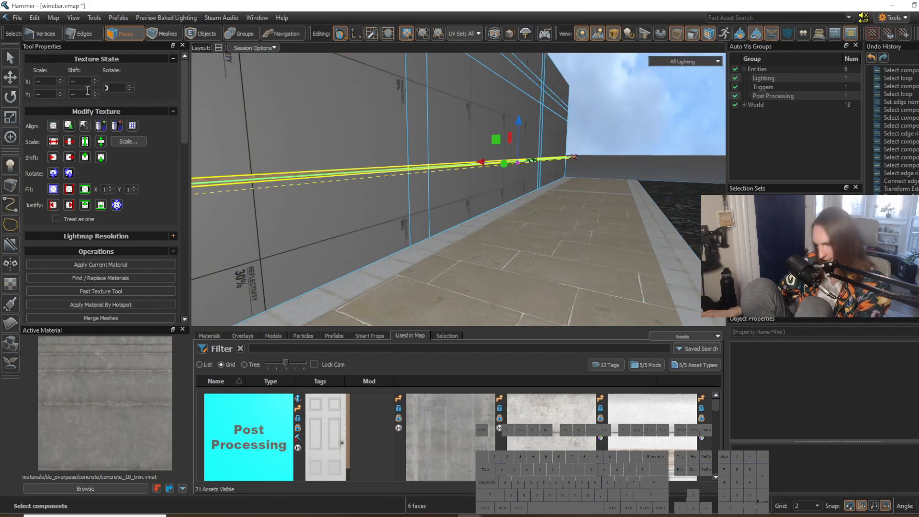
click(448, 242)
right_drag(447, 242, 458, 190)
Step: Apply the inferno_tile_floor_04 material to the grey wall's faces below the narrow strip
key(w)
shift+right_click(558, 232)
right_drag(558, 232, 458, 189)
key(w)
drag(372, 209, 689, 235)
key(d)
right_drag(647, 233, 459, 189)
shift+click(484, 219)
key(d)
key(shift+t)
right_drag(623, 232, 458, 190)
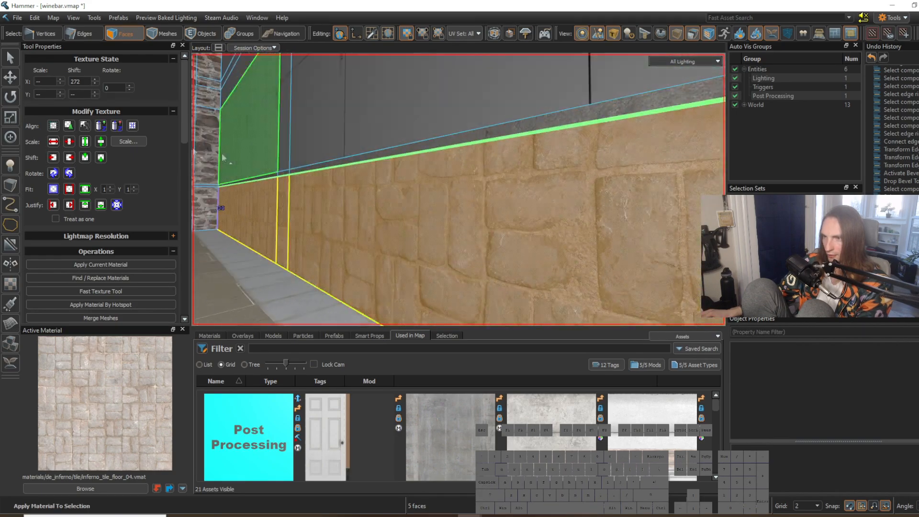
Step: Align the stone tile texture on the lower wall faces and set its Y shift to 14
click(54, 126)
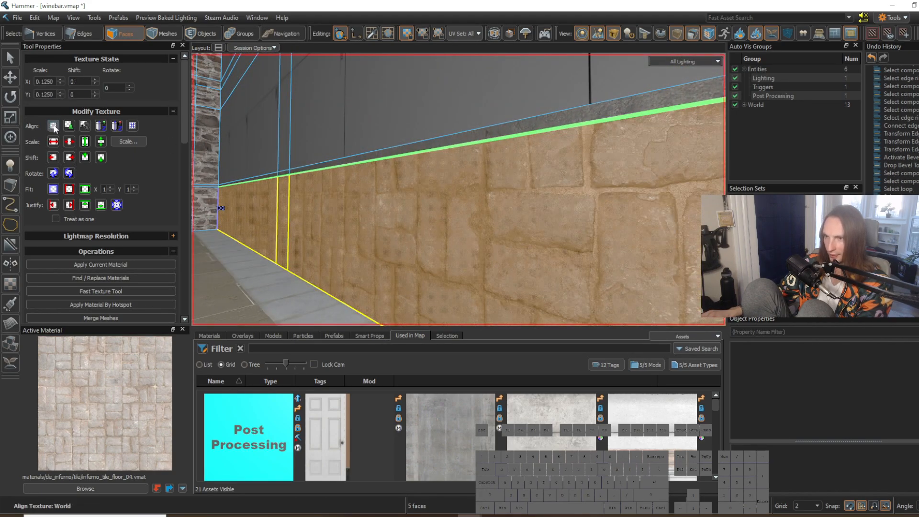
click(92, 91)
click(92, 91)
click(91, 91)
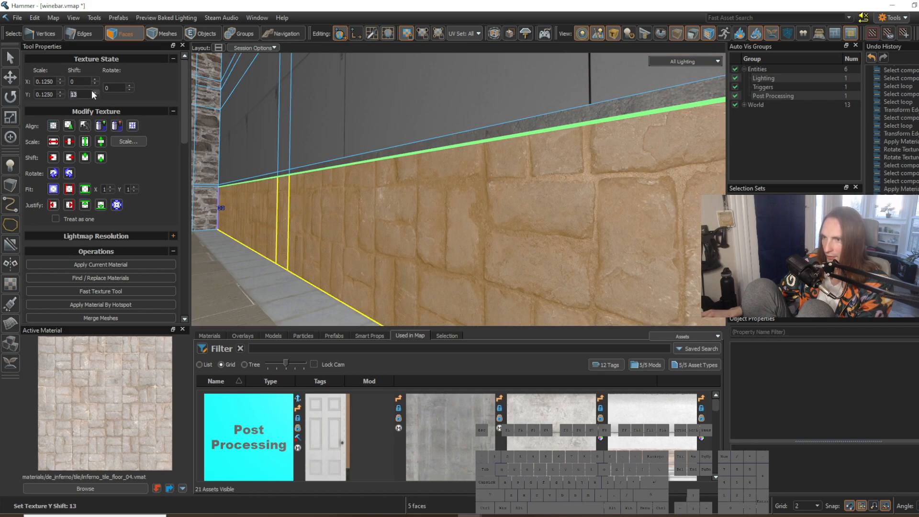
click(92, 91)
key(ctrl+z)
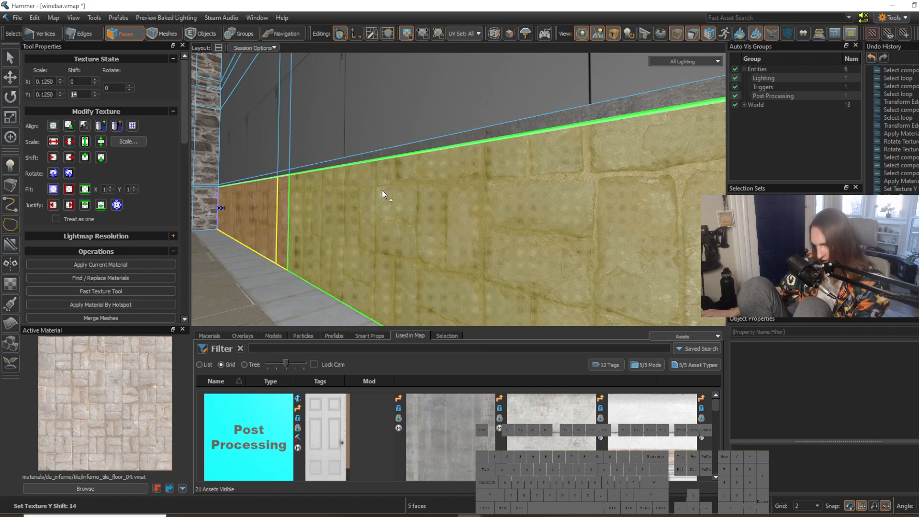
Step: Switch to the de_mission map and examine the dark lower wall panels beside the red seating in its reference room
click(243, 277)
key(a)
right_drag(243, 277, 458, 190)
click(444, 309)
key(w)
key(s)
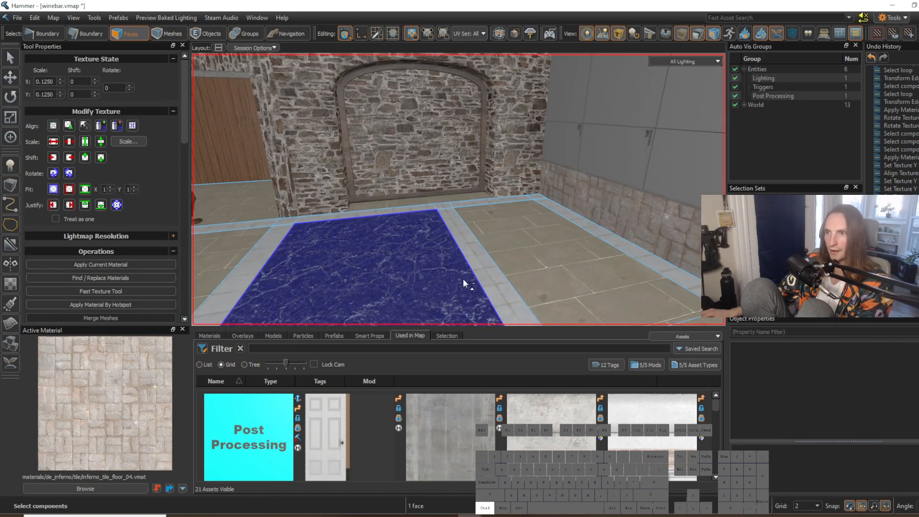
click(463, 278)
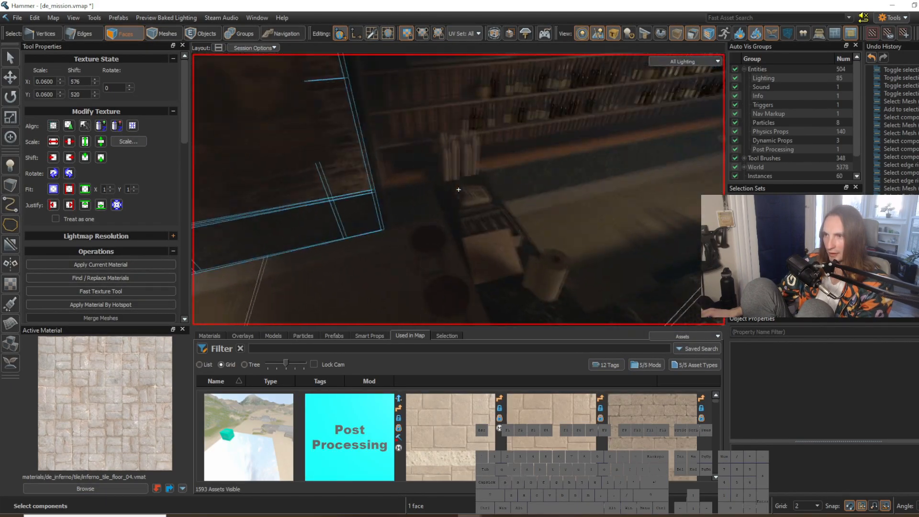
key(d)
right_drag(459, 190, 459, 189)
key(d)
key(w)
key(ctrl+Tab)
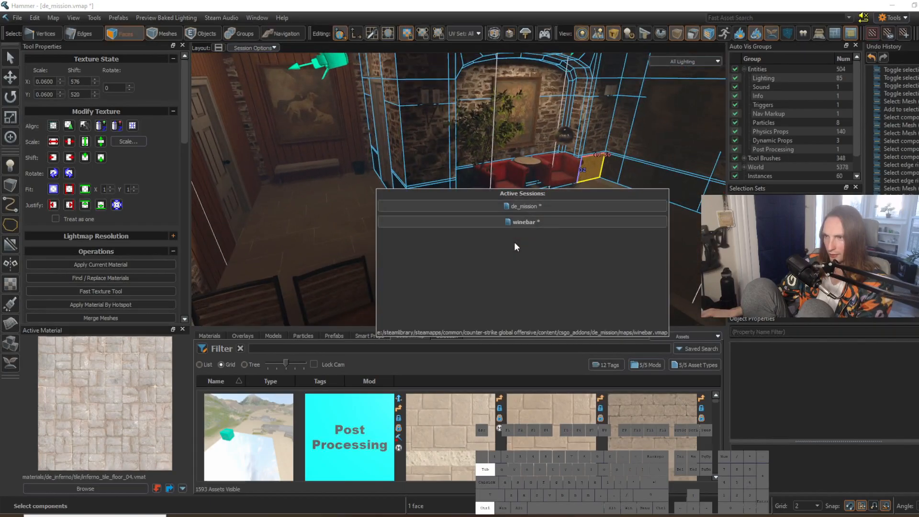
Step: Return to the winebar map and apply the roja_marble_01 material to the long wall's faces below the concrete strip
shift+right_click(406, 267)
key(w)
right_drag(406, 266, 406, 266)
key(a)
right_drag(349, 240, 349, 239)
drag(326, 228, 594, 226)
key(d)
right_drag(459, 190, 458, 189)
shift+drag(473, 205, 492, 211)
key(shift+t)
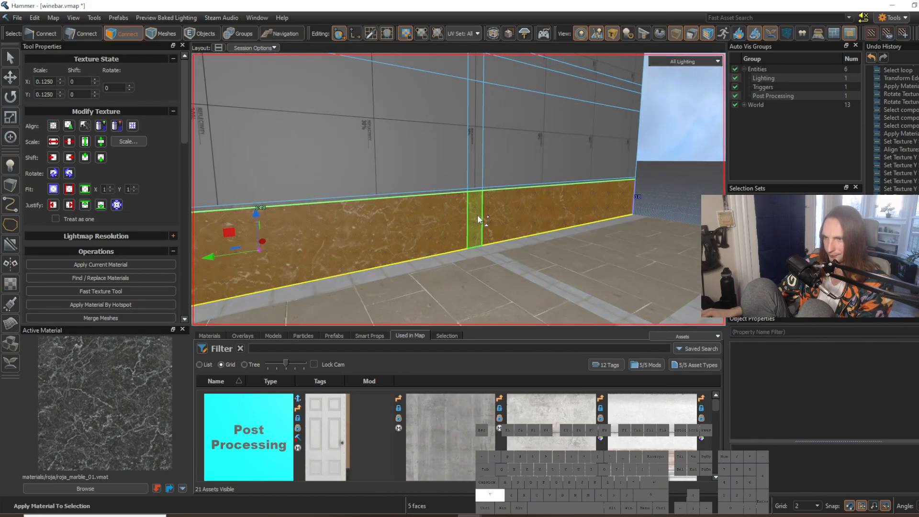
Step: Set the marble texture's X and Y scale to 0.08 on the long wall's lower faces
click(41, 84)
text(0.08)
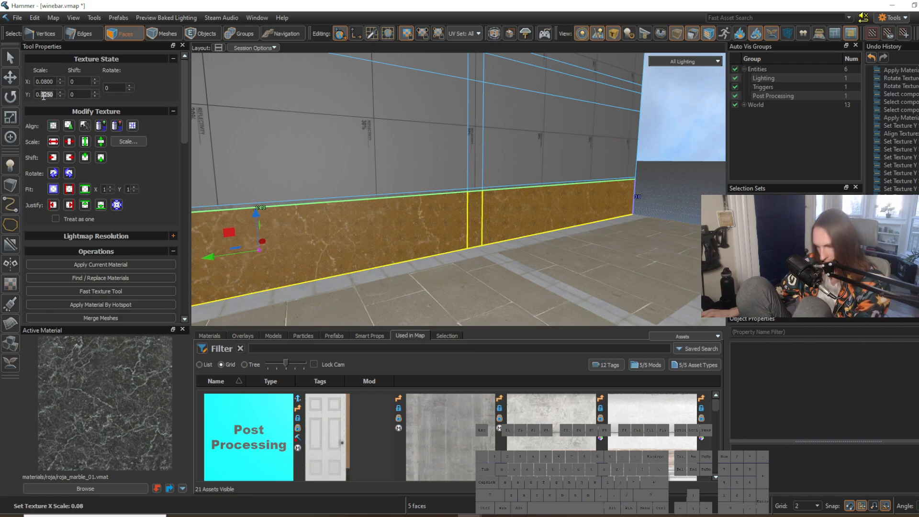
text(8)
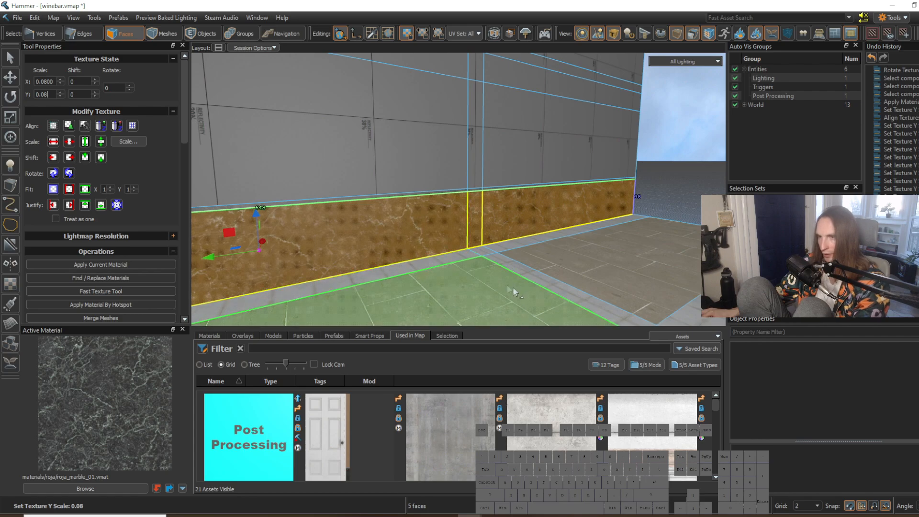
click(513, 291)
key(z)
key(w)
click(493, 208)
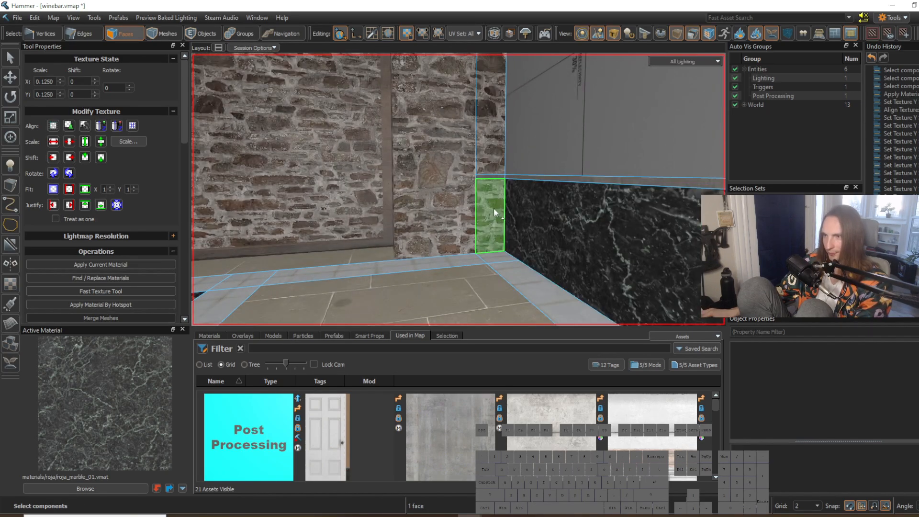
scroll(493, 208, up, 5)
click(490, 212)
key(2)
click(447, 209)
key(s)
right_drag(440, 187, 459, 190)
key(g)
key(a)
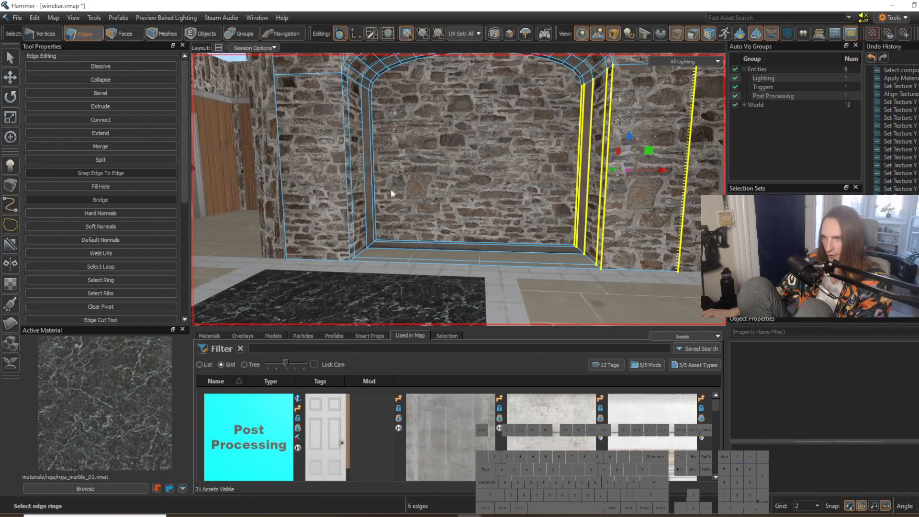
key(w)
right_drag(416, 207, 459, 189)
key(g)
key(s)
key(Escape)
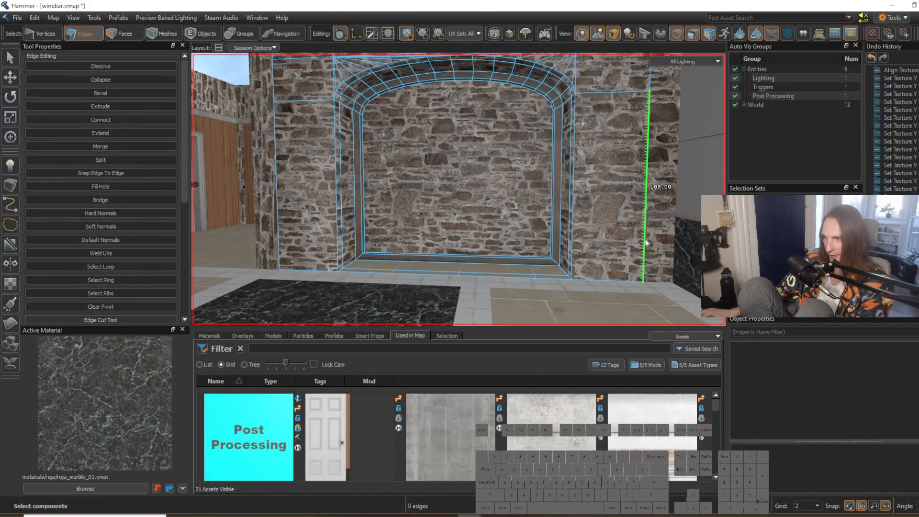
Step: Connect a horizontal edge loop across the stone arch wall and move it vertically to about the marble panel's top height
click(578, 228)
key(g)
right_drag(578, 229, 579, 229)
key(g)
right_drag(401, 201, 459, 189)
key(w)
key(v)
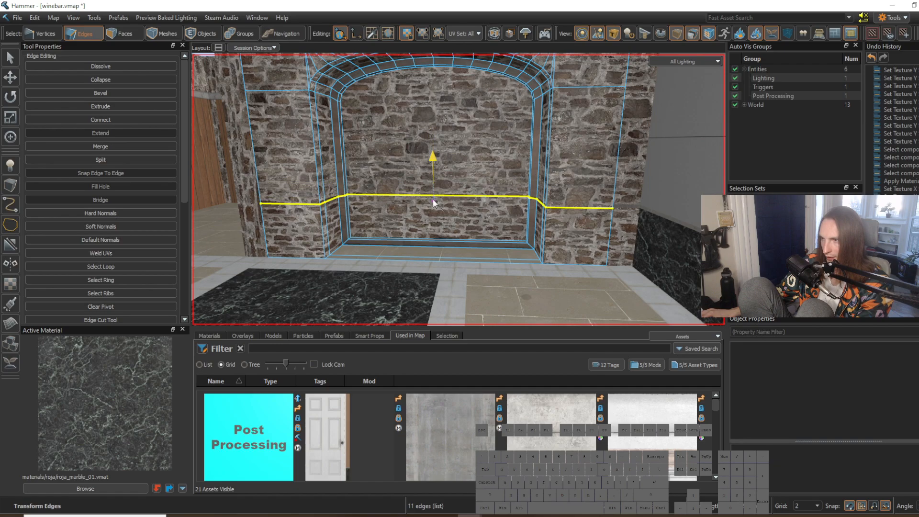
right_drag(609, 241, 458, 189)
key(w)
key(d)
key(s)
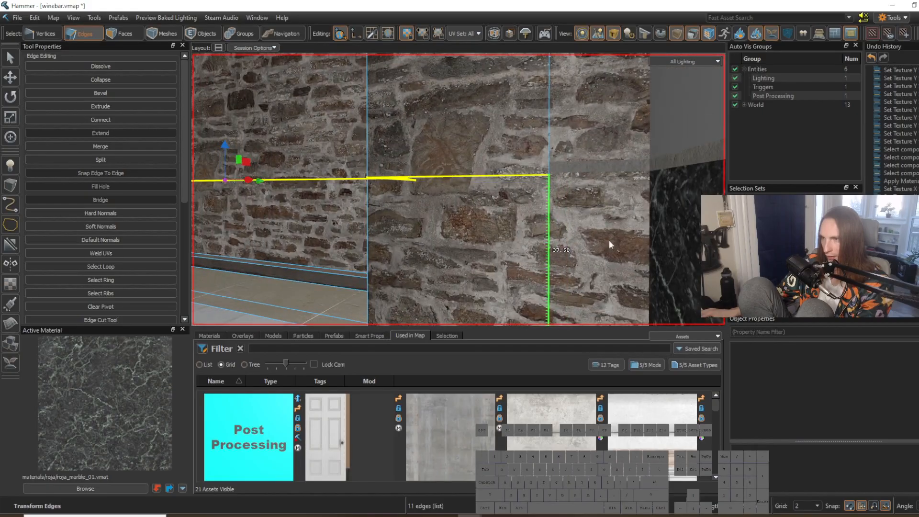
Step: Move the loop's vertex on the stone reveal right of the arch vertically to level it with its neighbours
right_drag(599, 245, 480, 227)
key(w)
key(w)
key(s)
key(w)
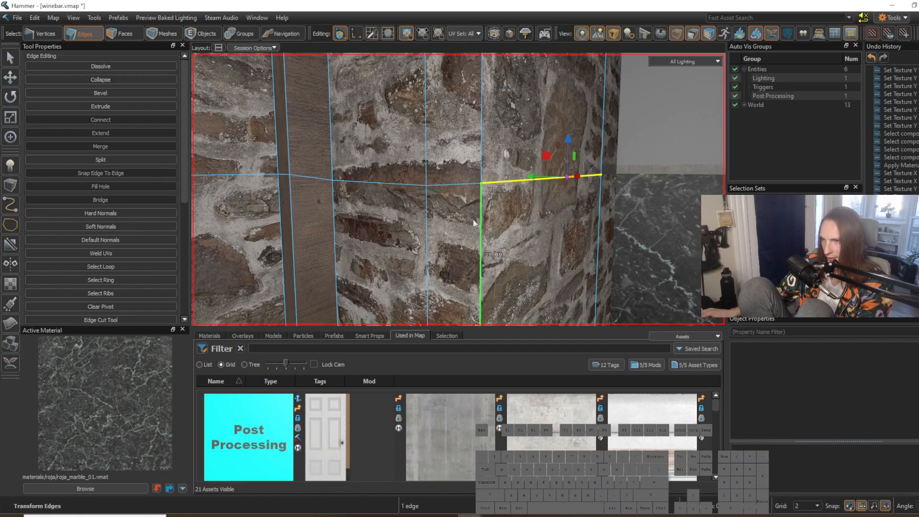
key(1)
click(426, 186)
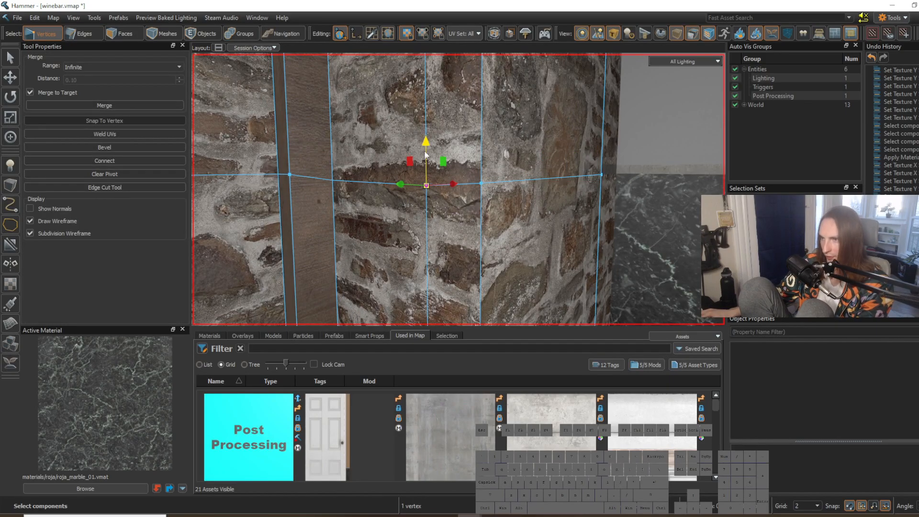
right_drag(408, 153, 398, 182)
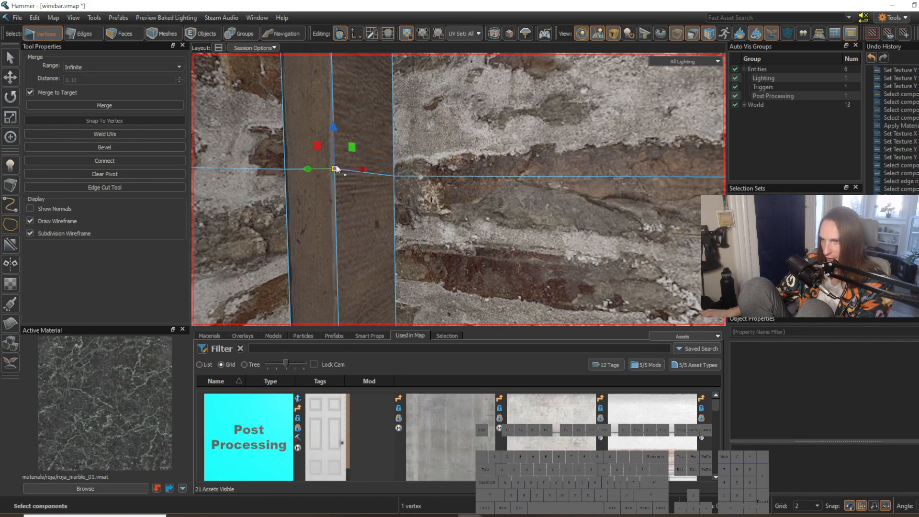
Step: Move the loop's vertex on the right wood trim vertically to straighten the horizontal line
drag(335, 176, 336, 177)
right_drag(336, 177, 336, 177)
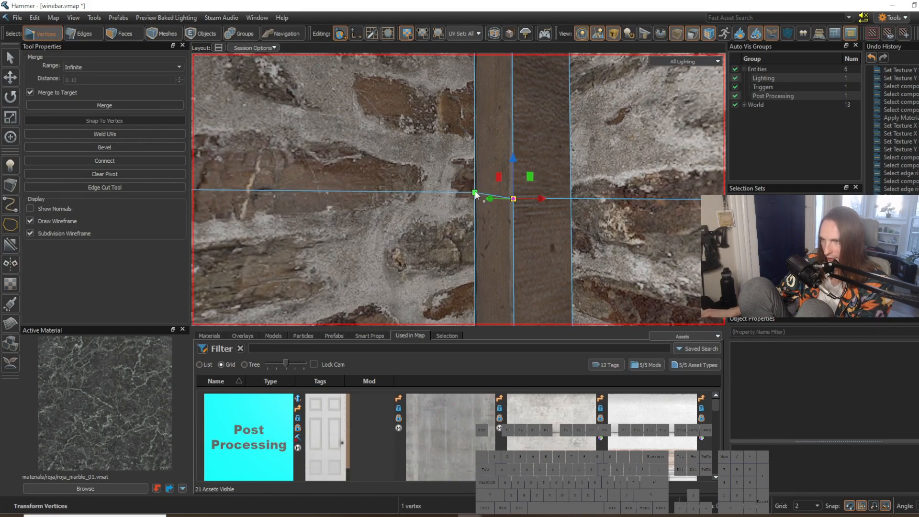
key(a)
right_drag(479, 203, 459, 190)
key(w)
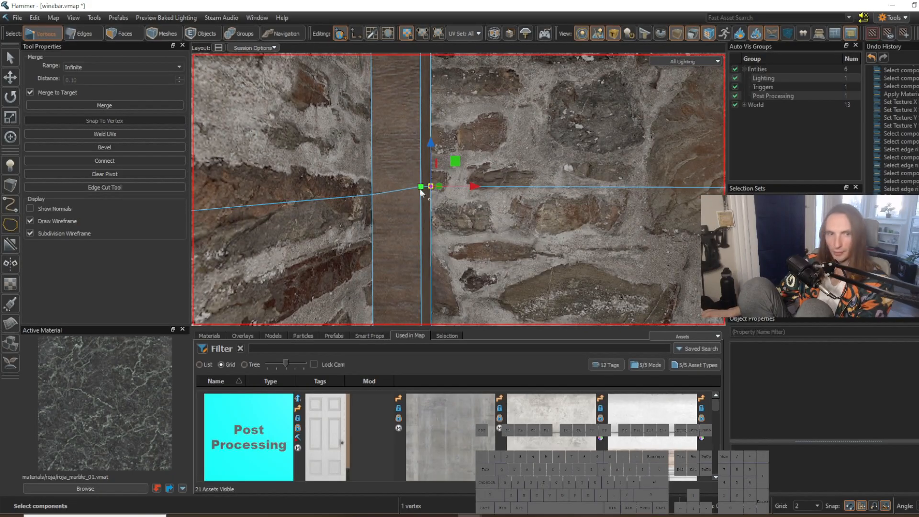
Step: Select the two loop vertices at the inner edges of the arch's left wood trim and lower them slightly
shift+click(422, 187)
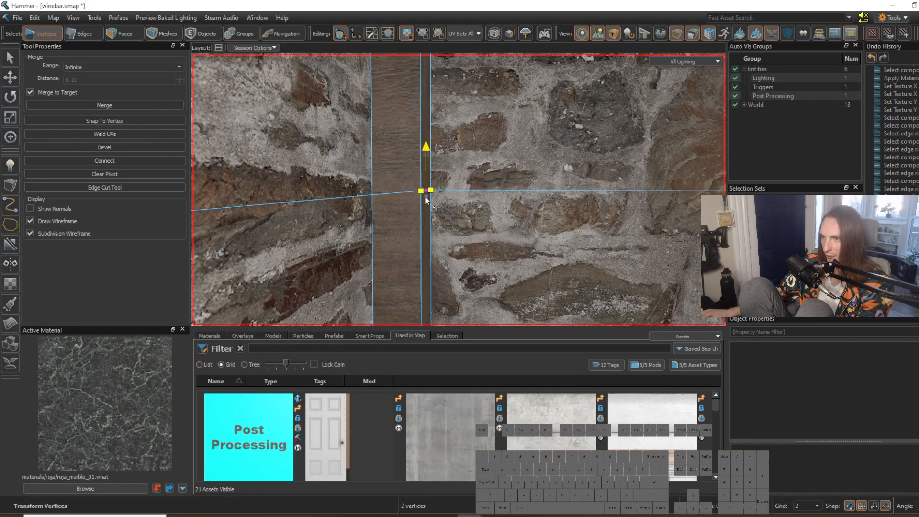
drag(424, 196, 424, 196)
right_drag(424, 196, 458, 190)
key(w)
Step: Move the loop vertices on the left wood trim's outer edge and the adjoining stone reveal vertically to level them
key(w)
key(2)
right_drag(389, 200, 458, 190)
key(w)
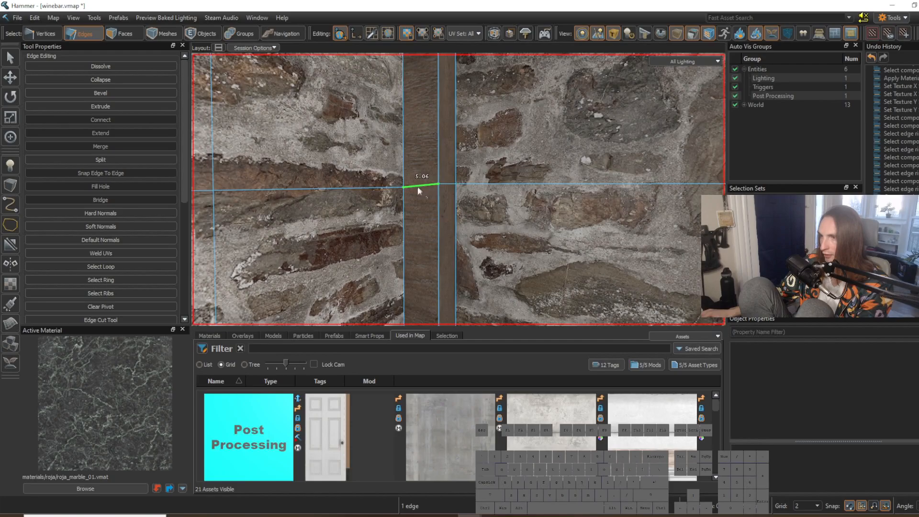
key(1)
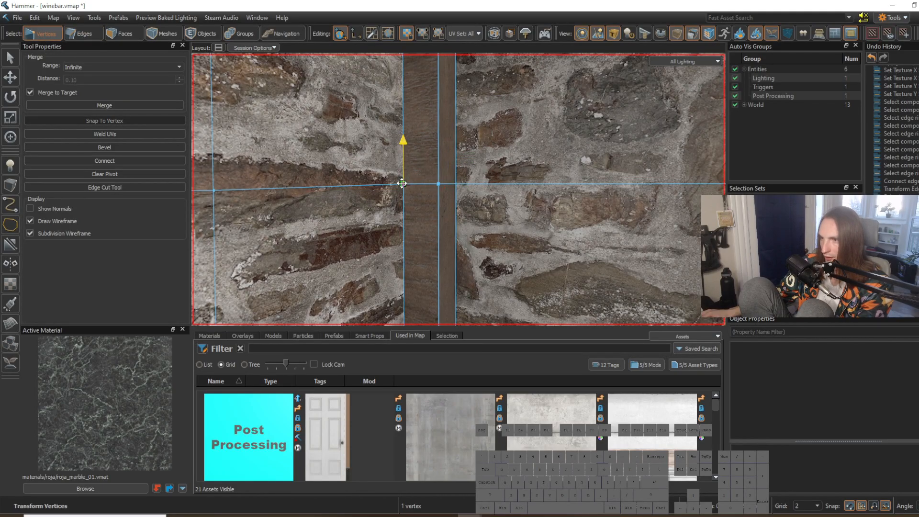
right_drag(459, 190, 458, 189)
key(a)
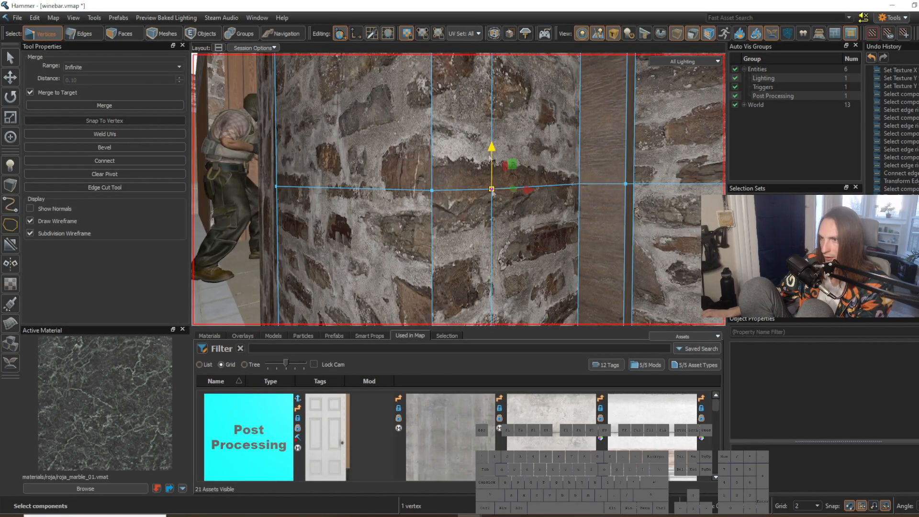
Step: Move the loop's end vertex at the stone wall's far left corner vertically to level the line
right_drag(455, 200, 407, 175)
key(2)
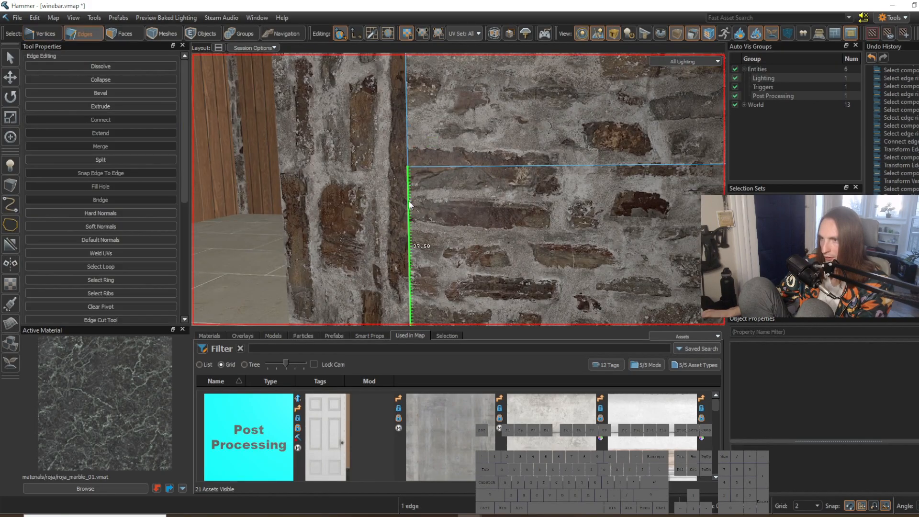
key(1)
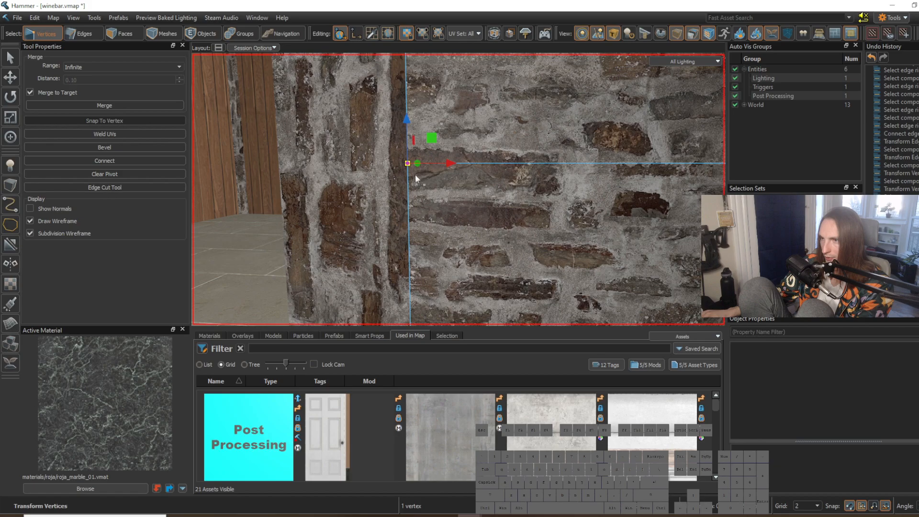
key(2)
Step: Select the horizontal edge loop across the stone arch wall and bevel it into a narrow strip
right_drag(415, 175, 406, 185)
double_click(296, 168)
key(w)
right_drag(331, 186, 383, 194)
key(s)
key(f)
key(w)
right_drag(522, 179, 458, 190)
key(Return)
Step: Raise the upper and lower edge loops of the stone wall's strip slightly to match the concrete strip's height
double_click(471, 183)
drag(260, 188, 261, 185)
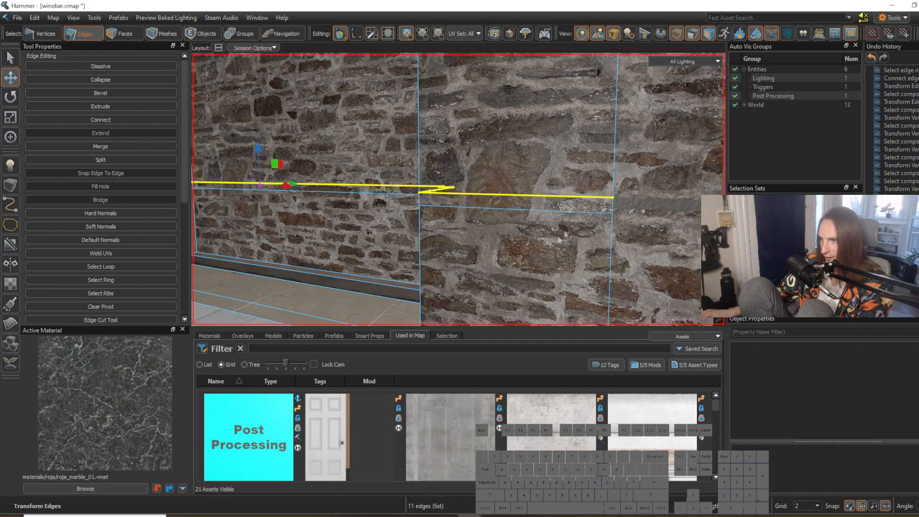
double_click(585, 217)
drag(261, 193, 262, 191)
Step: Pick up the concrete_10_trim material and apply it to the strip's end face beside the grey wall
right_drag(451, 234, 459, 189)
key(w)
key(s)
key(3)
shift+right_click(470, 194)
right_drag(470, 223, 470, 223)
key(s)
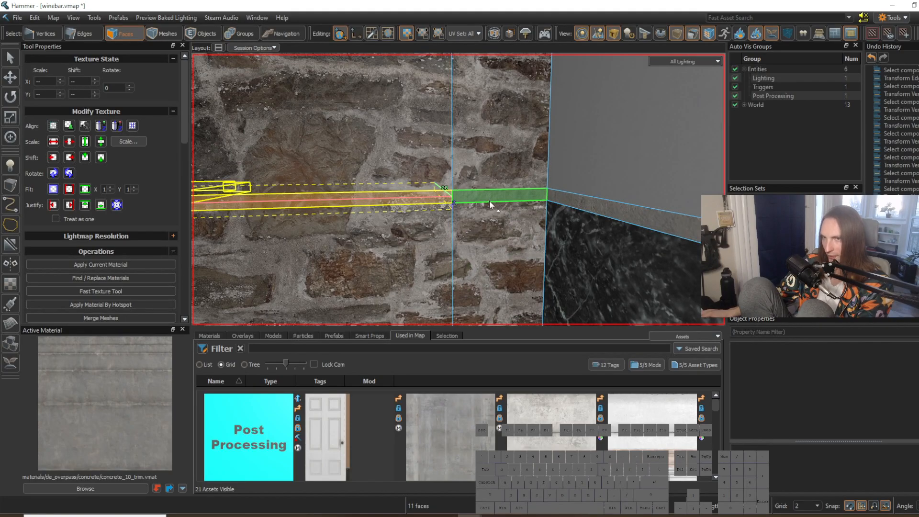
click(494, 196)
key(shift+t)
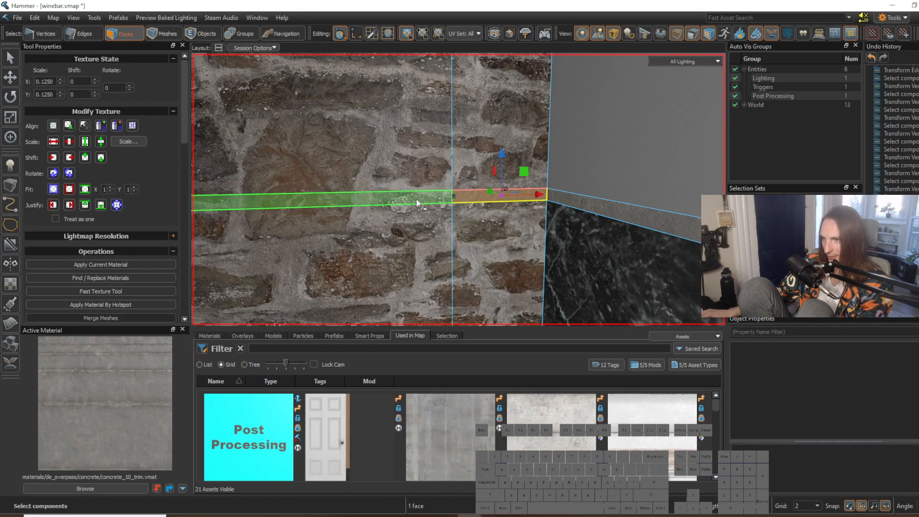
Step: Apply concrete_10_trim to the remaining strip faces across the stone arch wall, skipping the wood trim
click(416, 199)
key(a)
mouse_move(415, 199)
right_down()
mouse_move(458, 190)
mouse_move(411, 183)
right_up()
key(w)
shift+click(399, 192)
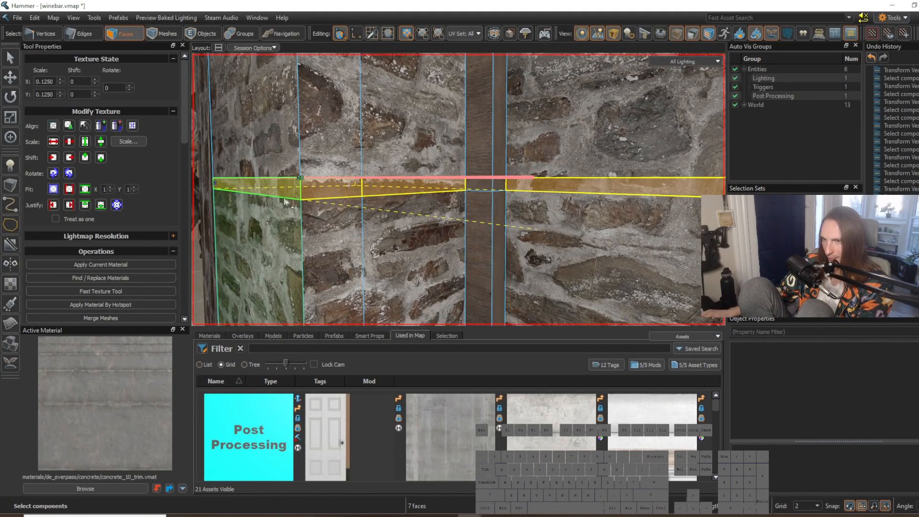
key(shift+t)
key(s)
right_drag(412, 216, 458, 189)
Step: Set the texture rotation of the selected arch wall strip faces to 90
click(118, 88)
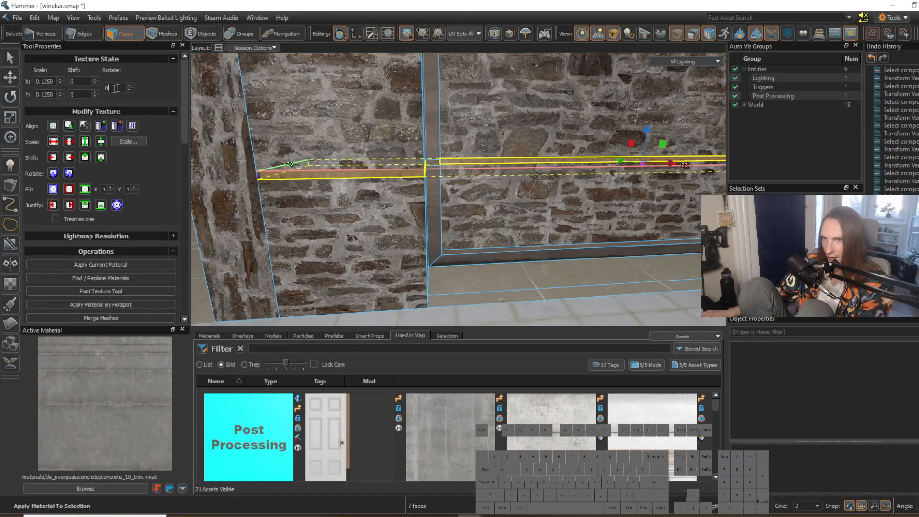
text(90)
click(599, 298)
right_drag(599, 297, 459, 189)
Step: Set the texture rotation to 90 on the strip face of the stone wall left of the arch opening
key(w)
right_drag(533, 264, 458, 189)
click(391, 196)
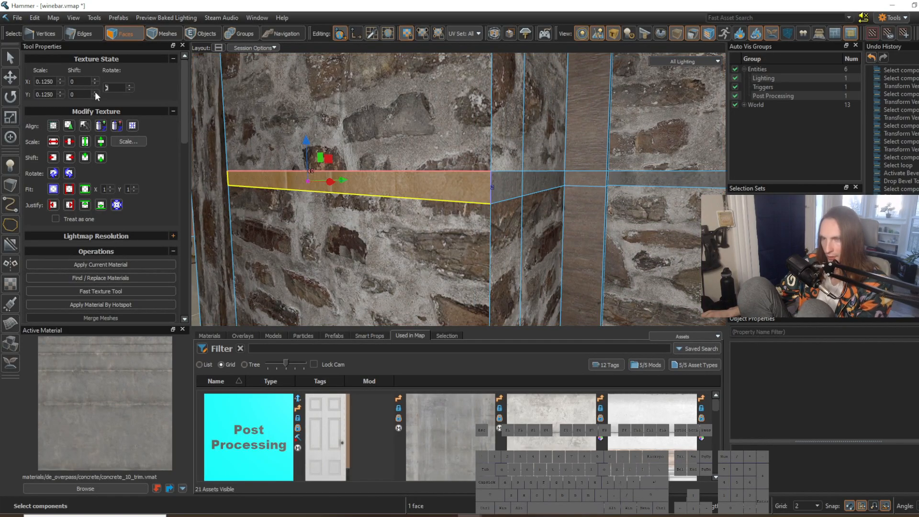
text(90)
click(544, 234)
Step: Set the texture rotation to 90 on the long strip face leading up to the arch's wood trim
right_drag(574, 234, 538, 225)
key(d)
click(469, 195)
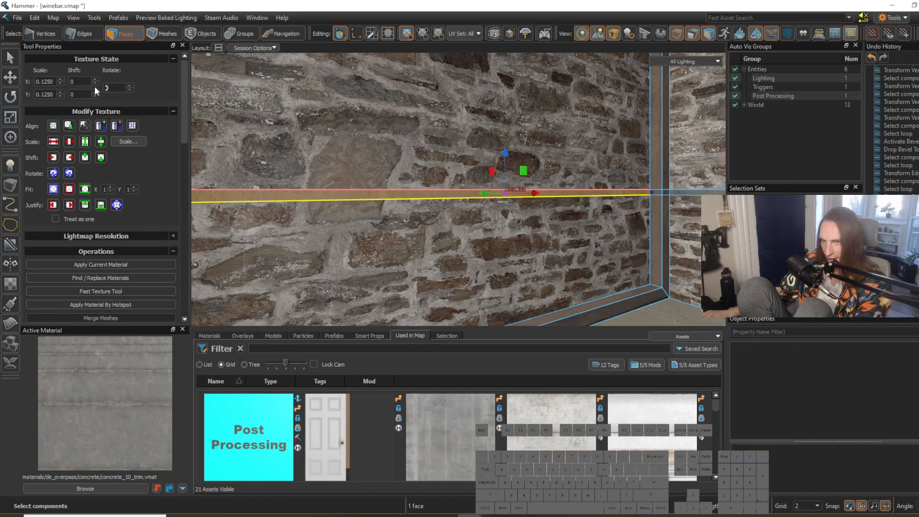
text(90)
click(511, 250)
Step: Set the texture rotation to 90 on the three strip faces around the stone pillar beside the arch's wood trim
mouse_move(513, 253)
right_down()
mouse_move(459, 189)
mouse_move(514, 254)
right_up()
key(w)
key(a)
click(490, 193)
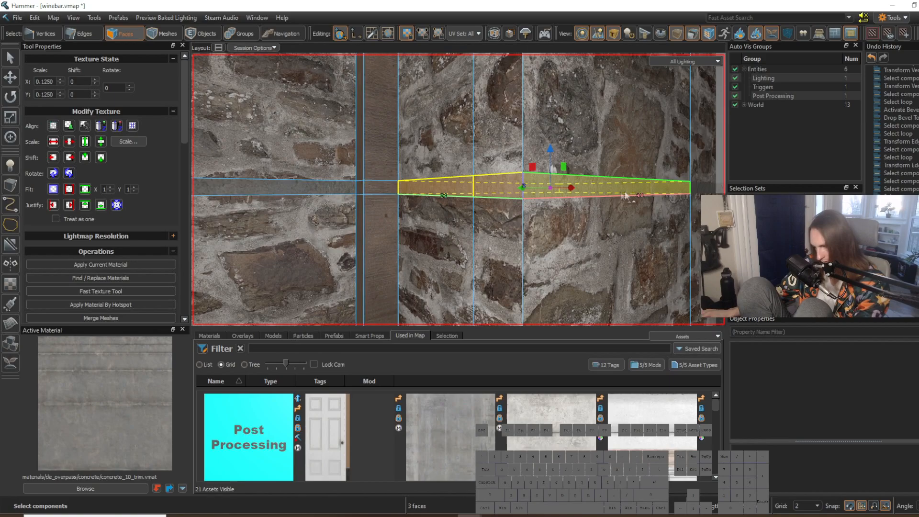
text(90)
click(481, 248)
Step: Pick up roja_marble_01 and apply it to the lower faces of the stone pillar beside the arch
key(s)
right_drag(572, 281, 507, 249)
click(586, 298)
key(s)
key(w)
shift+right_click(540, 229)
key(w)
click(426, 219)
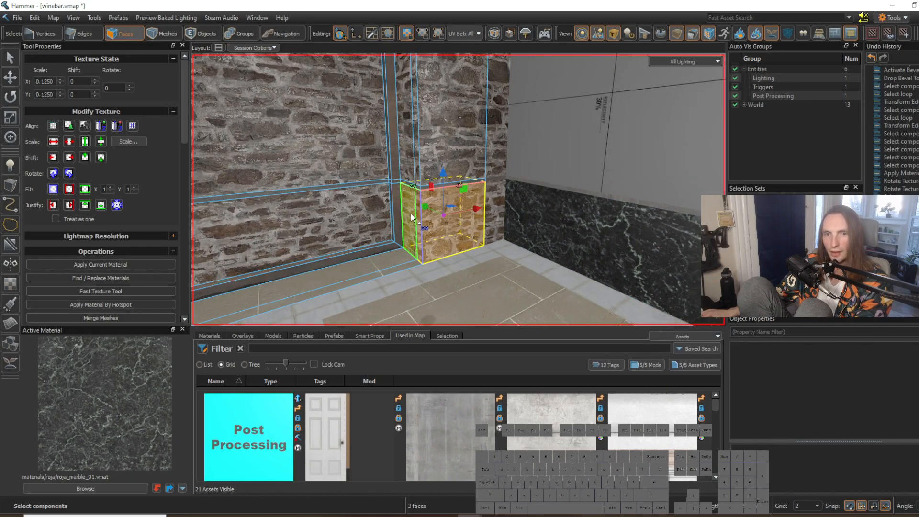
key(shift+t)
Step: Apply roja_marble_01 to the lower back wall of the arch recess and the lower faces of the opposite pillar
click(503, 266)
click(506, 233)
click(496, 225)
key(shift+t)
click(509, 268)
right_drag(508, 268, 461, 234)
click(462, 235)
key(shift+t)
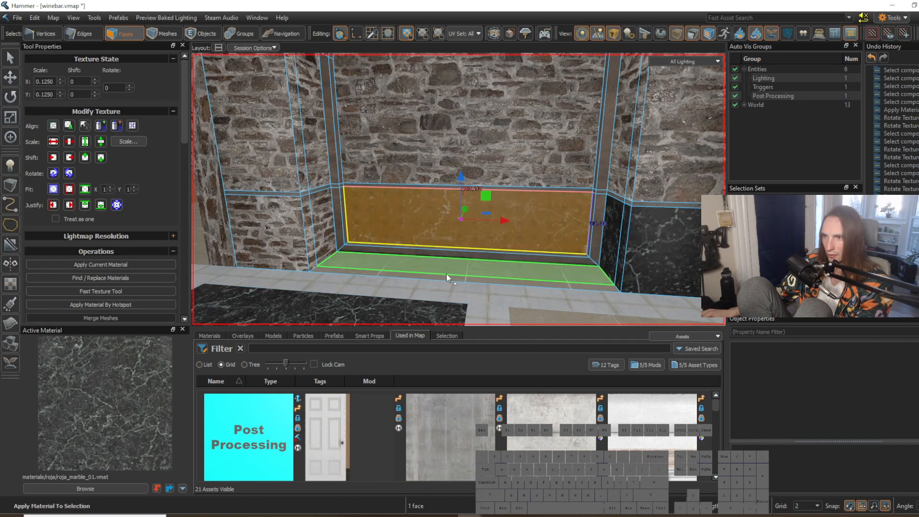
click(448, 278)
drag(322, 223, 277, 229)
key(shift+t)
Step: Select the eight lower marble faces around the arch and adjust their texture scale, setting X to 0.08
click(389, 288)
right_drag(390, 288, 447, 192)
drag(269, 247, 300, 237)
shift+click(462, 235)
shift+drag(559, 237, 586, 237)
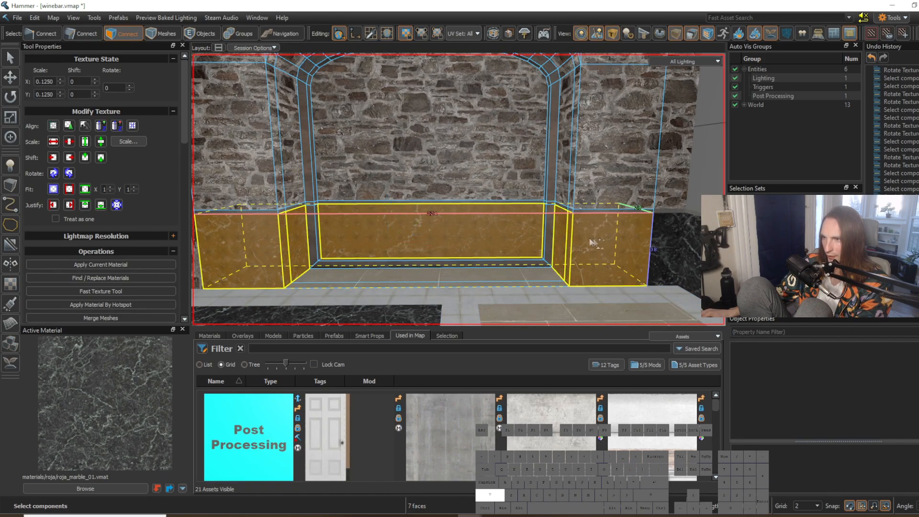
shift+click(651, 247)
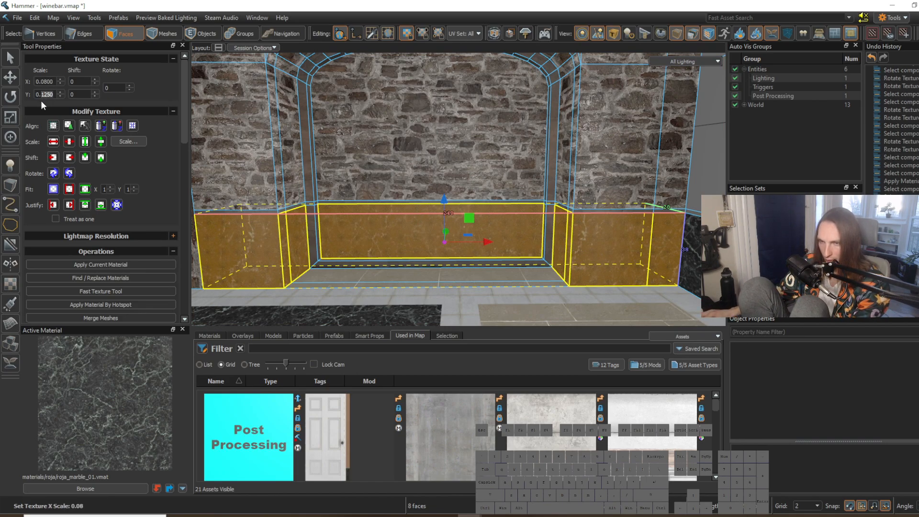
click(424, 82)
right_drag(424, 82, 458, 190)
Step: Apply inferno_stone_wall_03 to the upper grey wall faces nearest the arch corner, above the marble panel
click(519, 205)
key(s)
key(w)
key(s)
click(571, 271)
key(a)
right_drag(550, 271, 458, 190)
key(d)
key(w)
key(s)
right_drag(509, 244, 459, 189)
key(w)
key(a)
shift+right_click(374, 194)
key(a)
key(s)
click(371, 219)
drag(372, 218, 379, 159)
key(shift+t)
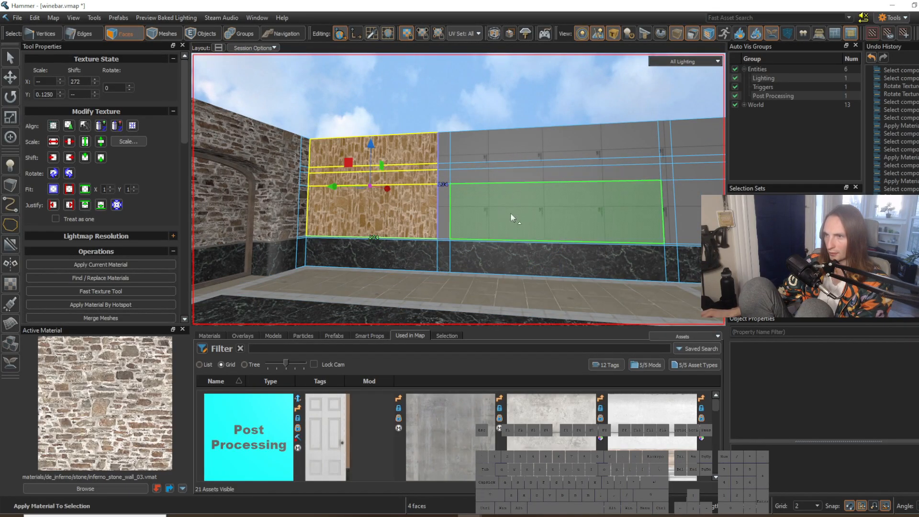
Step: Apply inferno_stone_wall_03 to the remaining upper sections of the same wall, leaving the narrow vertical pillars grey
drag(511, 213, 515, 157)
key(shift+t)
right_drag(515, 157, 483, 191)
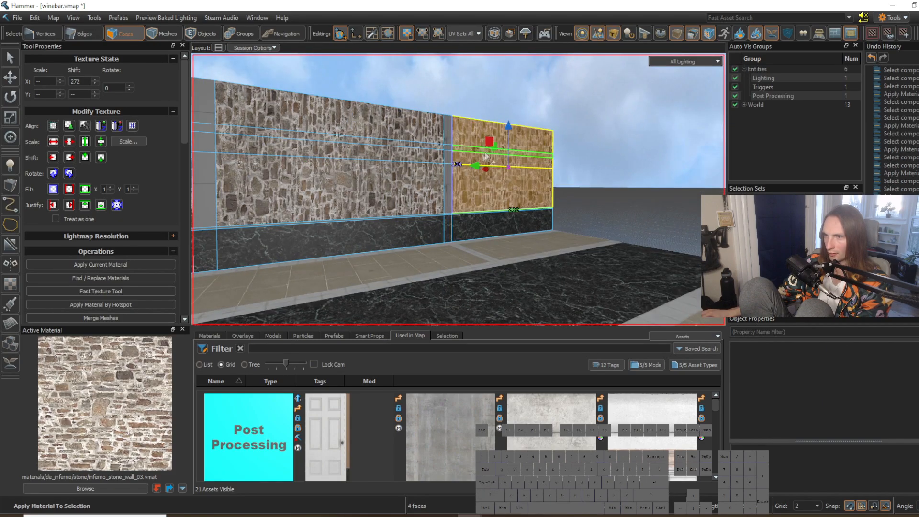
Step: Align the stone texture to the world on the upper wall sections above the marble panels
click(55, 127)
drag(353, 187, 349, 115)
click(53, 126)
right_drag(335, 191, 311, 218)
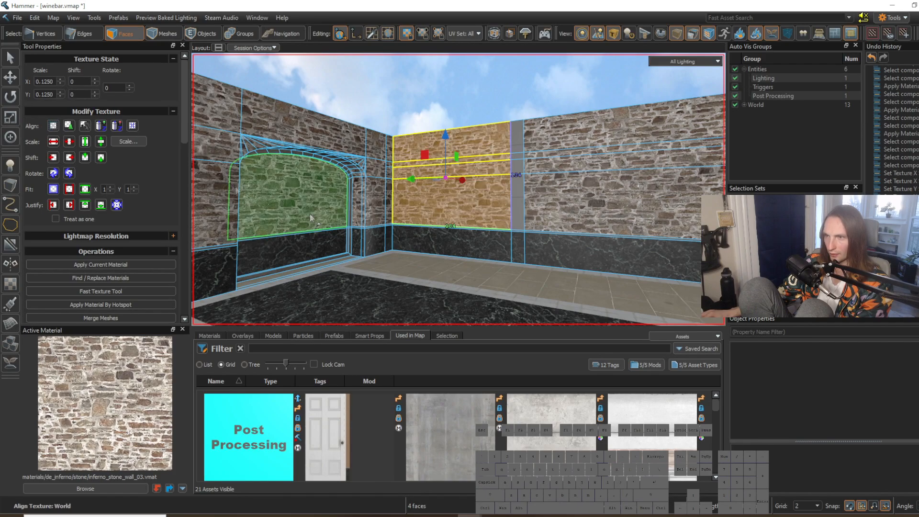
Step: Review the textured room, then examine the restaurant reference photo, zooming in on the bar and the far wall
click(459, 273)
key(s)
right_drag(585, 293, 566, 271)
key(a)
click(584, 293)
key(w)
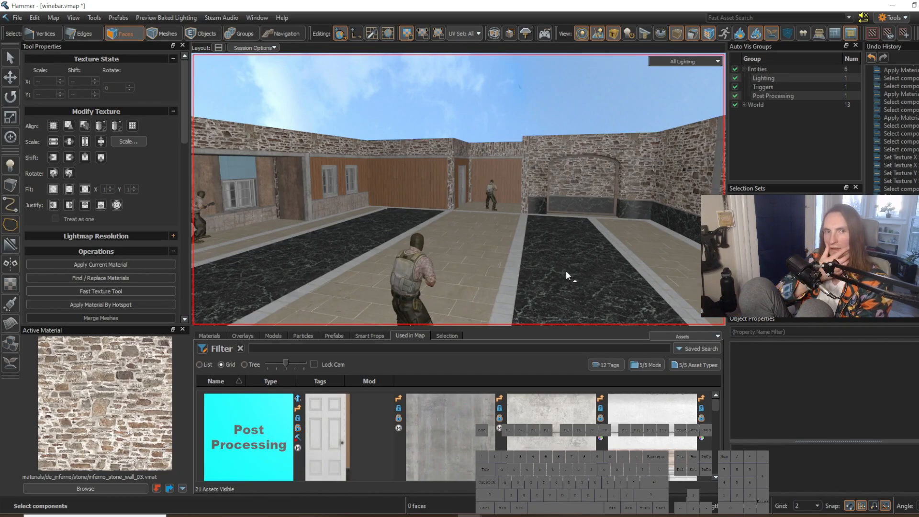
click(518, 515)
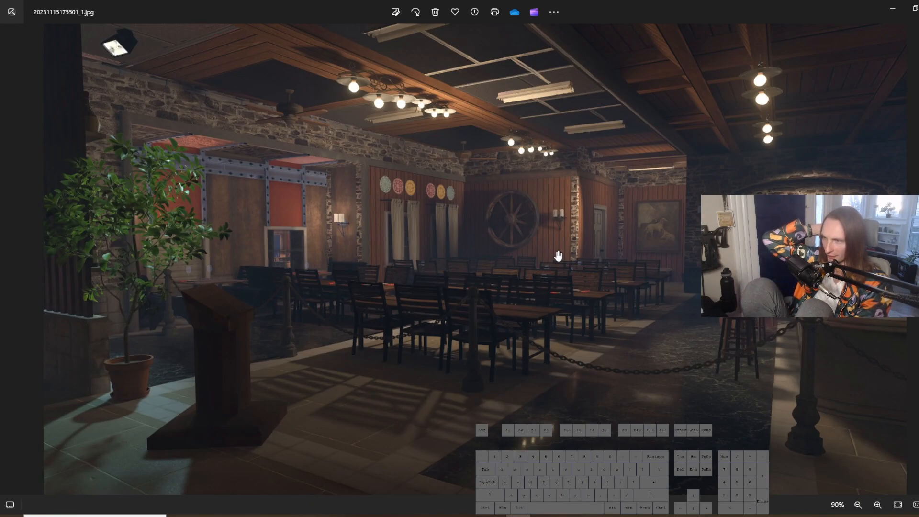
scroll(766, 307, up, 6)
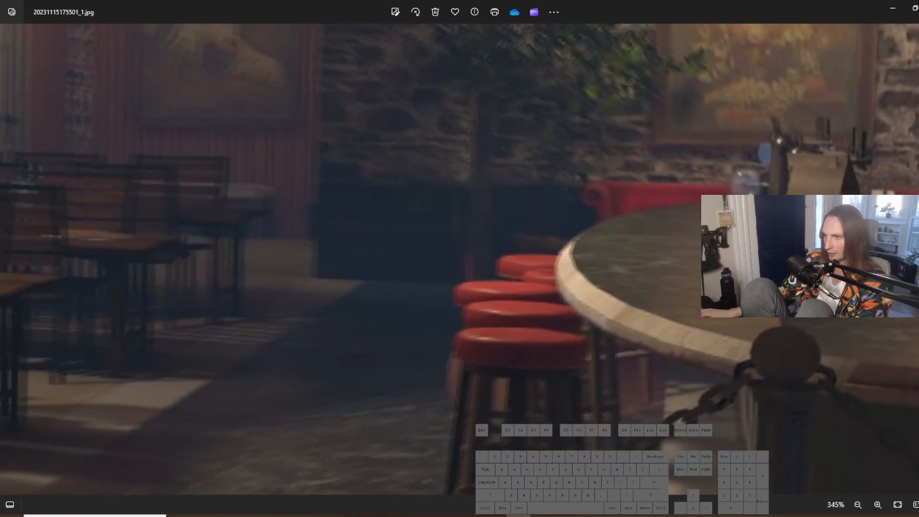
scroll(565, 320, down, 5)
scroll(567, 317, down, 1)
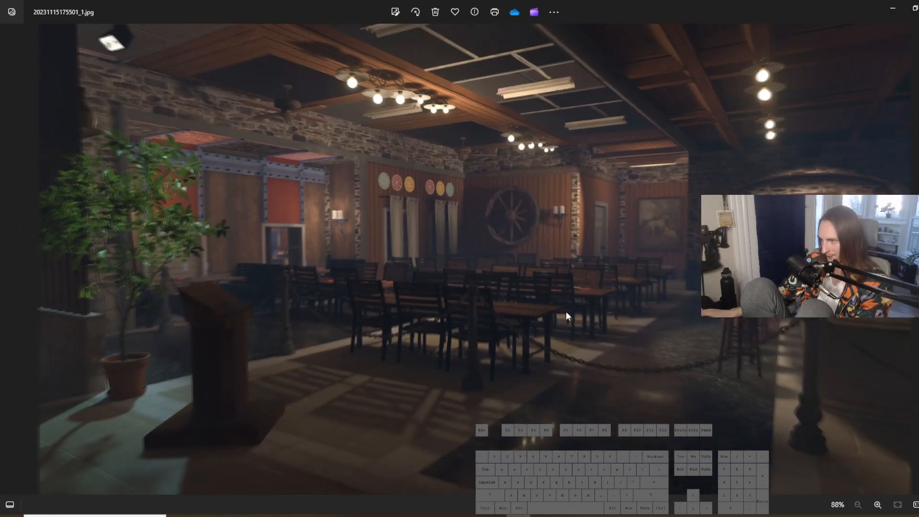
scroll(568, 316, up, 1)
click(892, 9)
Step: Pick up marble_01 from the floor tiles and apply it to the first vertical grey pillar on the stone wall
right_drag(617, 192, 459, 189)
key(a)
key(w)
shift+right_click(390, 215)
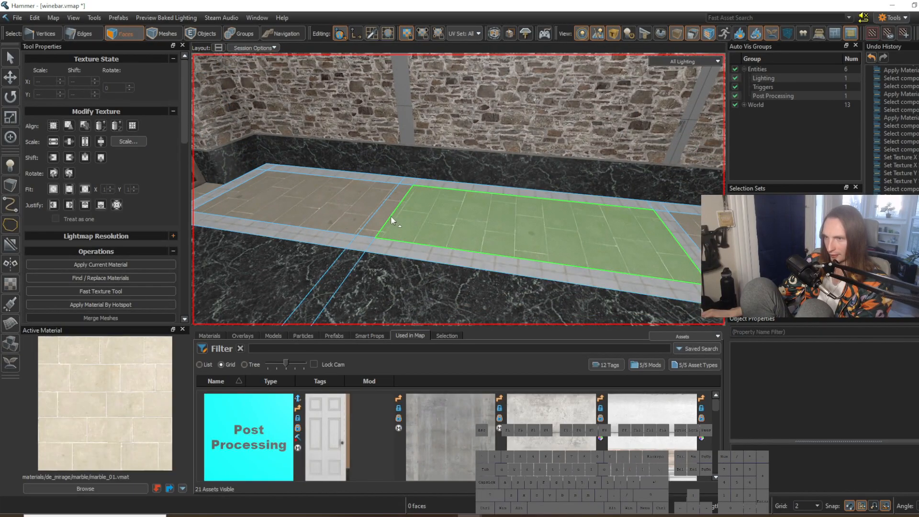
key(w)
key(a)
right_drag(391, 215, 459, 190)
click(462, 198)
drag(463, 197, 464, 123)
key(shift+t)
Step: Apply marble_01 to the faces of the next vertical grey pillar along the stone wall
key(d)
key(w)
right_drag(480, 125, 458, 190)
drag(512, 194, 513, 123)
key(shift+t)
right_drag(513, 125, 459, 189)
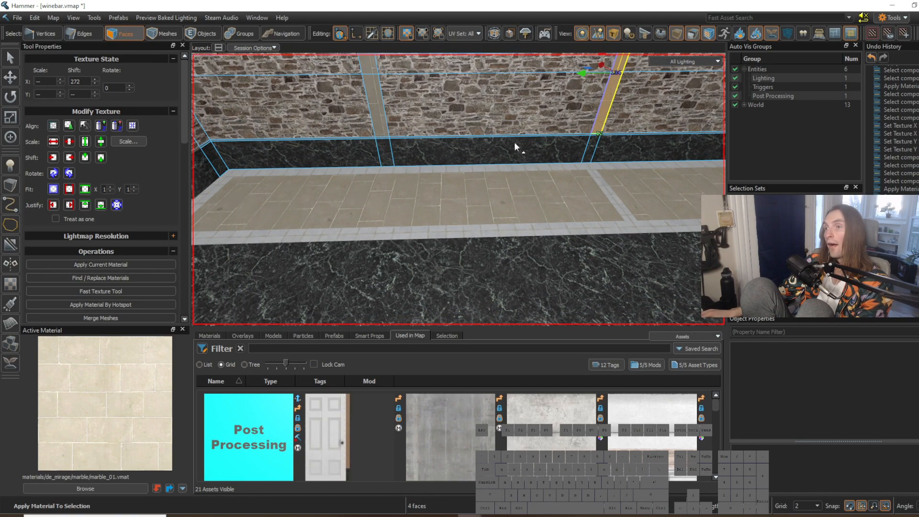
Step: Pick up concrete_10_trim and look through the concrete materials in the material browser
right_drag(520, 165, 459, 189)
key(w)
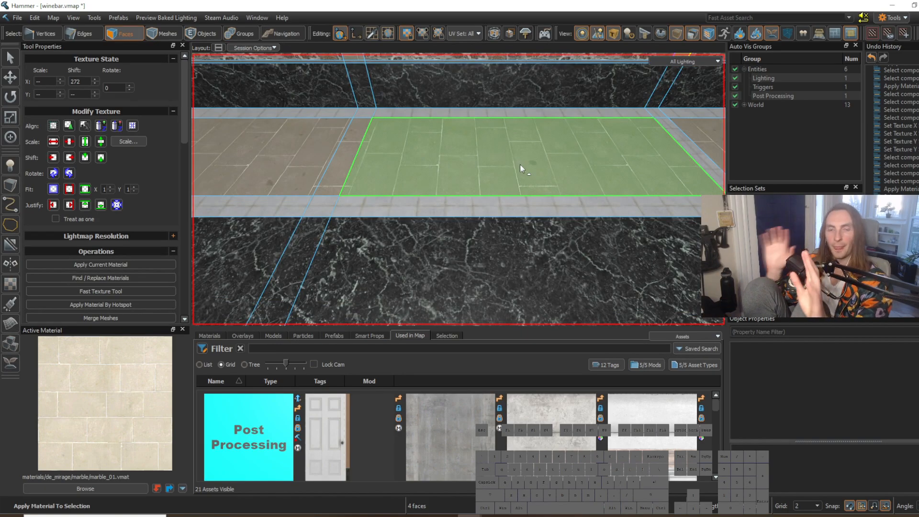
key(s)
right_drag(502, 182, 459, 190)
key(w)
key(w)
right_drag(458, 190, 458, 189)
shift+right_click(448, 203)
key(w)
click(87, 487)
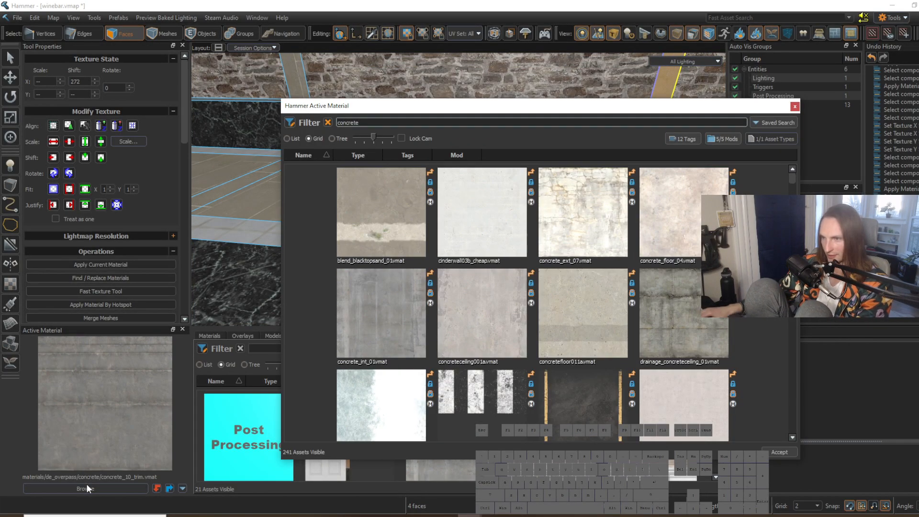
scroll(794, 182, down, 5)
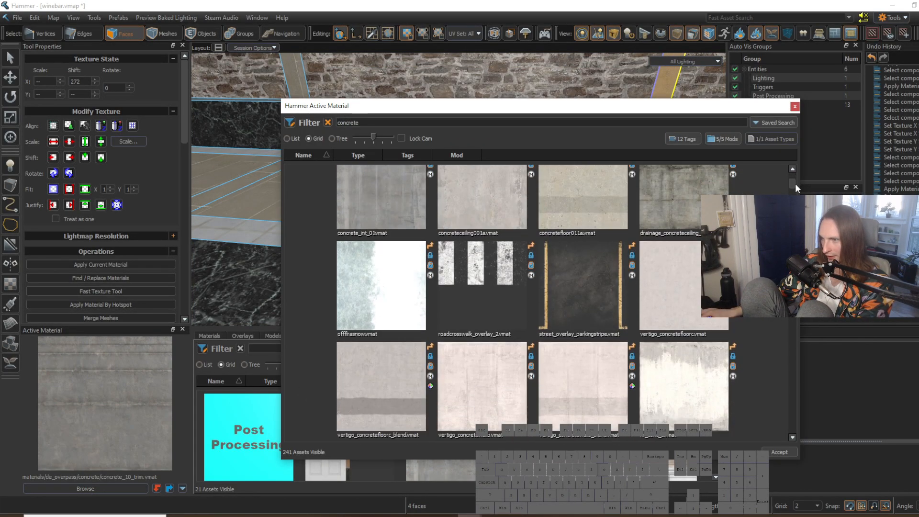
scroll(798, 182, up, 4)
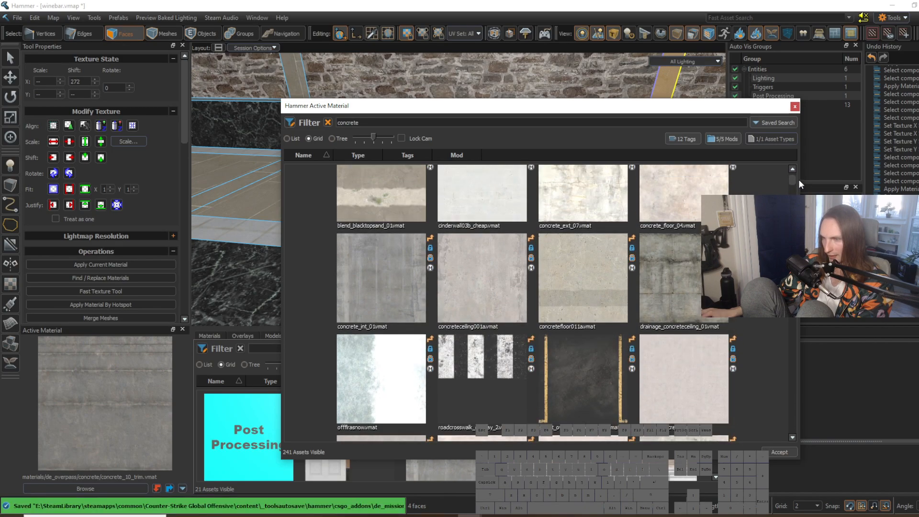
scroll(798, 179, up, 1)
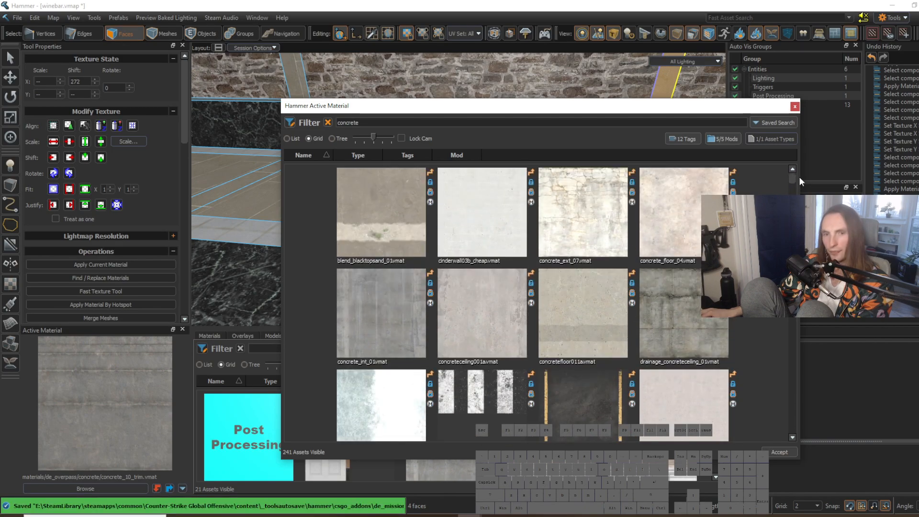
scroll(799, 177, down, 10)
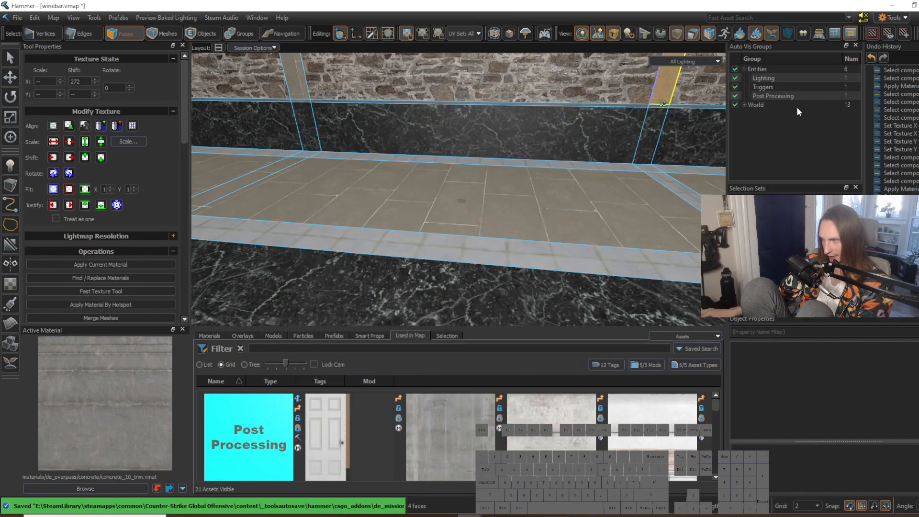
click(538, 156)
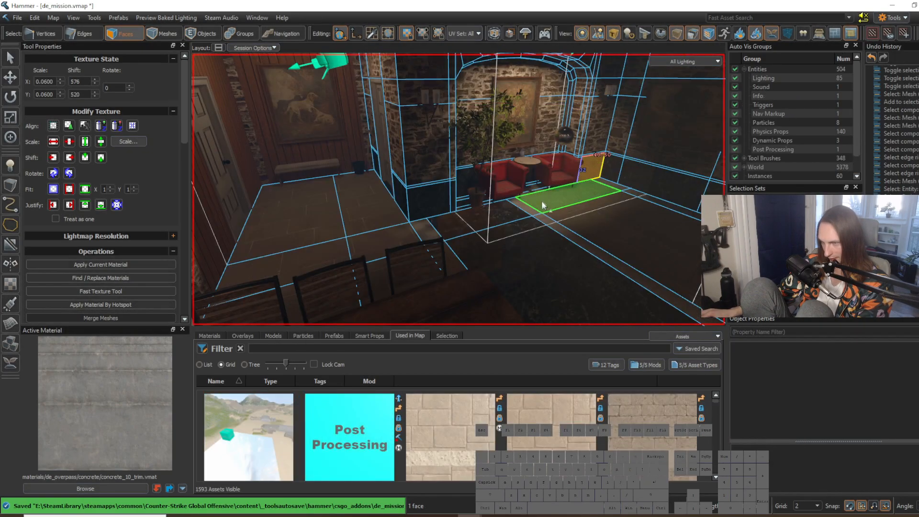
Step: Make hr_concrete_wall_006 the active material and switch to the bar counter in de_mission.vmap
right_drag(542, 200, 210, 224)
key(w)
shift+right_click(258, 223)
key(a)
key(s)
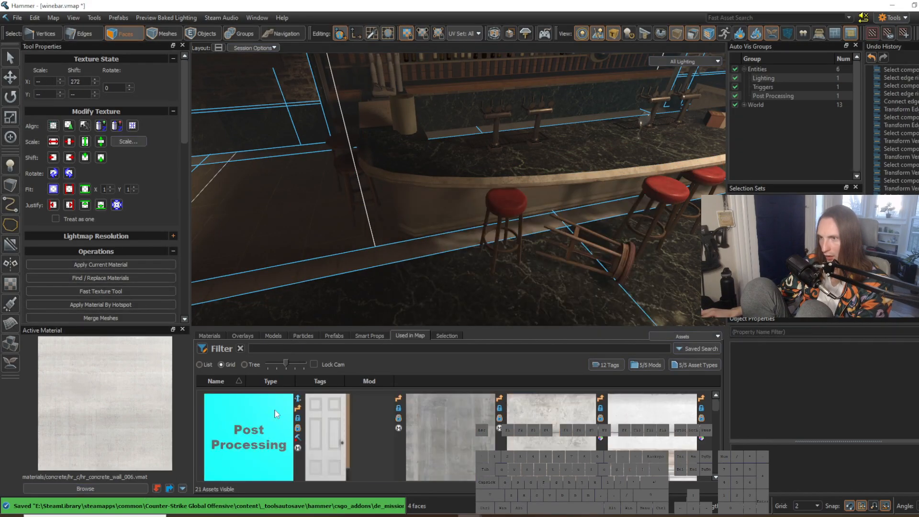
right_drag(459, 190, 459, 190)
key(Escape)
click(10, 186)
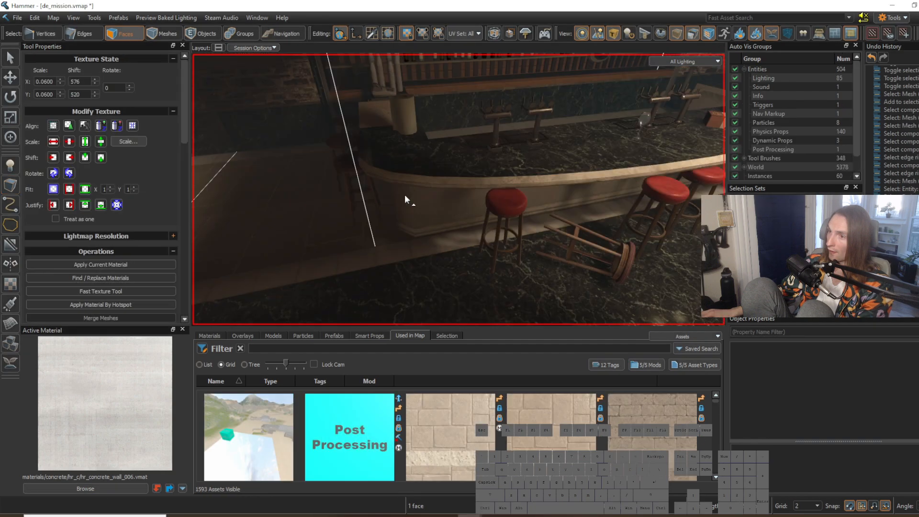
Step: Examine how the front and rim faces of the curved bar counter are built in the de_mission map
click(428, 204)
right_drag(428, 199, 459, 189)
key(3)
click(450, 198)
key(s)
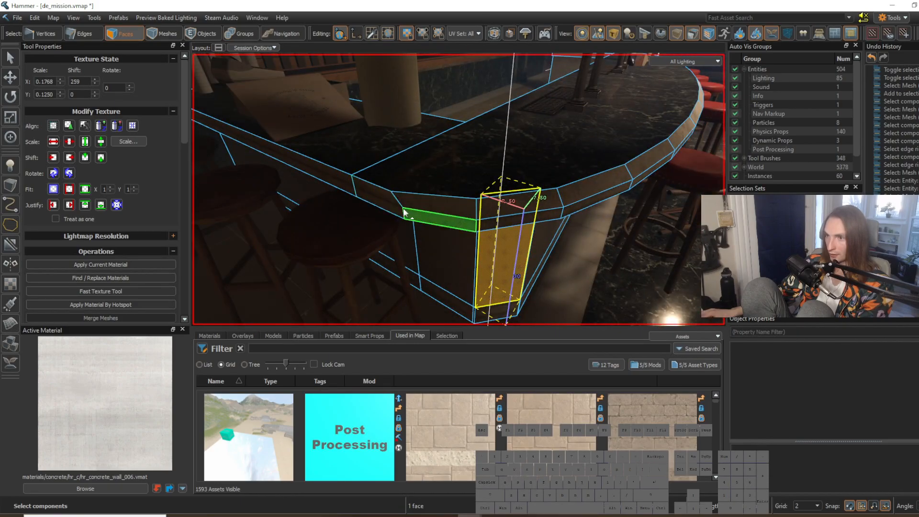
click(426, 219)
right_drag(426, 219, 468, 196)
key(s)
click(412, 206)
Step: Select the whole curved bar counter mesh as an object for copying and switch back to winebar.vmap
key(w)
key(2)
key(s)
key(5)
key(w)
key(w)
key(w)
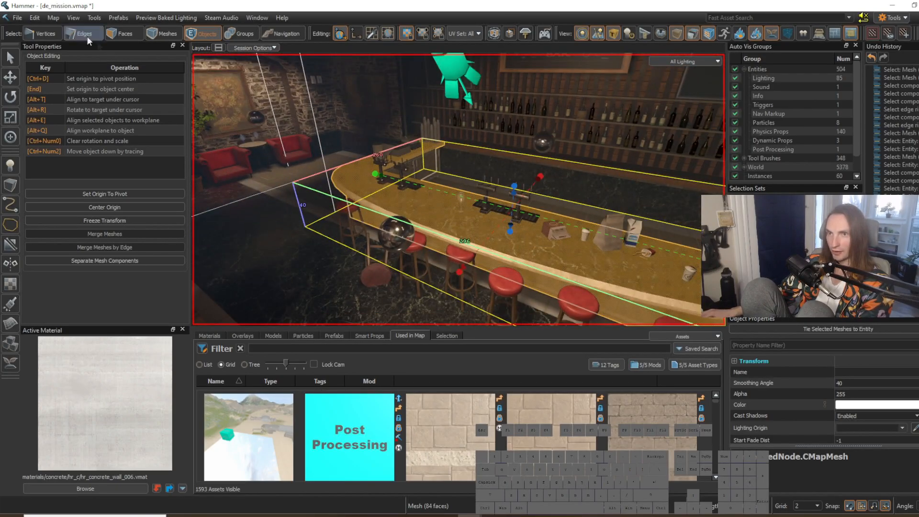
click(17, 17)
mouse_move(122, 73)
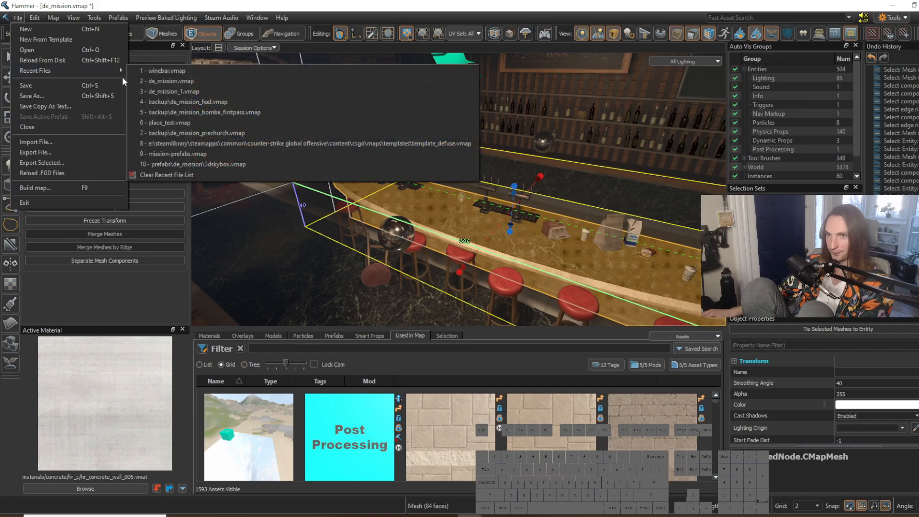
click(182, 84)
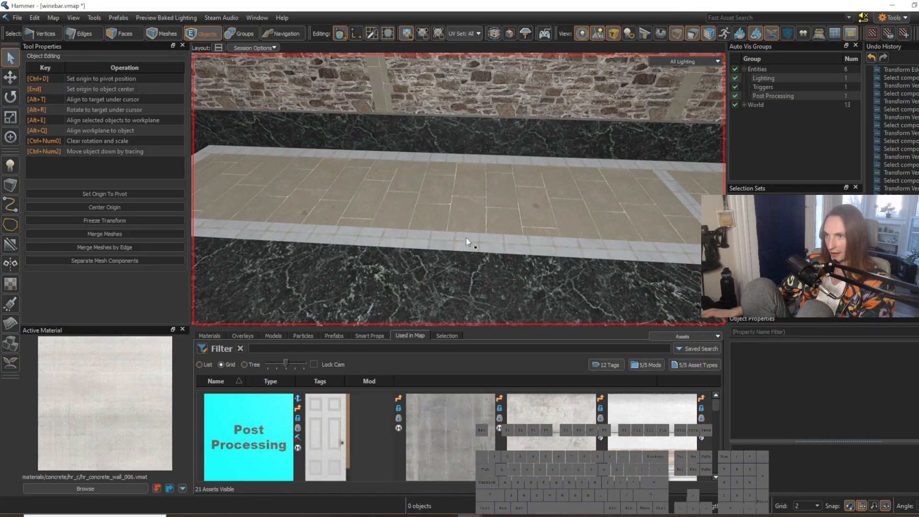
Step: Paste the copied bar counter into the wine bar map and rotate it so its curved front faces into the room
key(ctrl+v)
key(w)
right_drag(456, 206, 479, 207)
key(r)
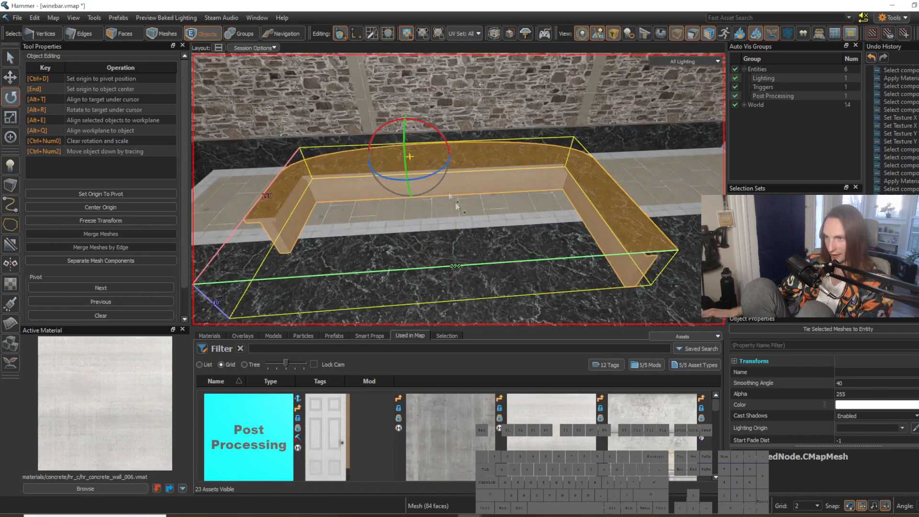
drag(435, 178, 512, 198)
Step: Move the counter into place on the floor in front of the stone wall and clear the selection
key(t)
right_drag(511, 168, 512, 168)
key(w)
key(a)
key(s)
drag(510, 168, 555, 159)
right_drag(556, 160, 564, 163)
key(d)
key(Escape)
Step: Switch to face selection and examine the counter's front panel and base trim up close
key(w)
key(d)
key(w)
right_drag(459, 190, 459, 190)
key(s)
key(3)
key(w)
right_drag(522, 215, 505, 235)
key(s)
key(2)
key(3)
click(506, 210)
key(w)
key(2)
click(505, 234)
key(3)
click(441, 149)
key(d)
mouse_move(441, 150)
right_down()
mouse_move(458, 189)
mouse_move(441, 149)
right_up()
drag(441, 148, 436, 287)
drag(427, 322, 428, 315)
key(a)
mouse_move(445, 263)
right_down()
mouse_move(459, 190)
mouse_move(446, 266)
right_up()
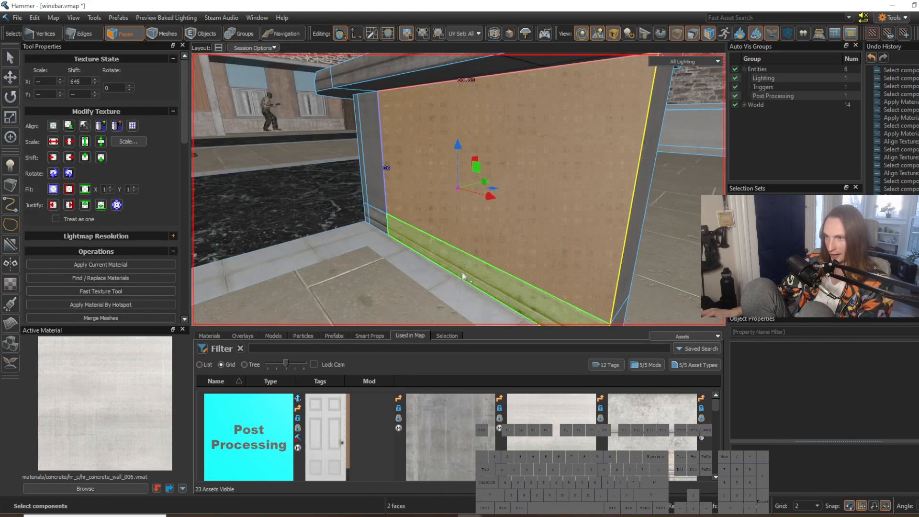
Step: Inspect the counter's base trim, front panel and countertop rim faces one by one
click(461, 274)
click(434, 163)
right_drag(434, 163, 434, 188)
key(a)
click(432, 280)
click(416, 119)
click(412, 95)
mouse_move(411, 106)
right_down()
mouse_move(458, 190)
mouse_move(415, 119)
right_up()
key(w)
key(s)
right_drag(439, 180, 400, 194)
key(d)
right_drag(456, 280, 458, 189)
key(a)
key(w)
key(a)
key(w)
key(w)
Step: Examine the curved marble countertop and its position against the surrounding floor pattern
key(w)
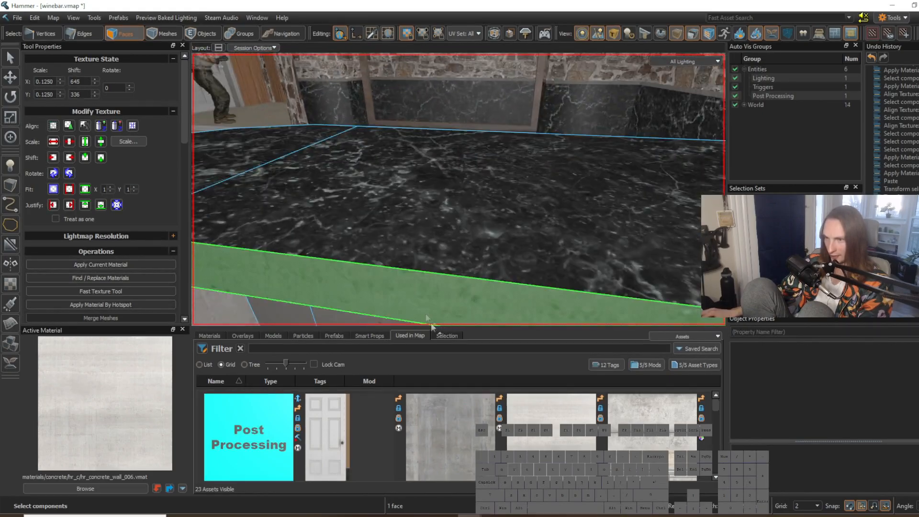
right_drag(433, 324, 405, 214)
key(s)
click(481, 157)
right_drag(481, 157, 440, 164)
key(s)
mouse_move(386, 228)
right_down()
mouse_move(458, 189)
mouse_move(386, 229)
right_up()
key(w)
key(s)
right_drag(450, 224, 459, 190)
key(d)
click(532, 230)
key(d)
key(w)
click(501, 183)
key(s)
scroll(476, 234, up, 3)
mouse_move(481, 241)
right_down()
mouse_move(458, 189)
mouse_move(481, 240)
mouse_move(458, 189)
mouse_move(475, 232)
right_up()
key(a)
key(s)
key(w)
key(w)
key(s)
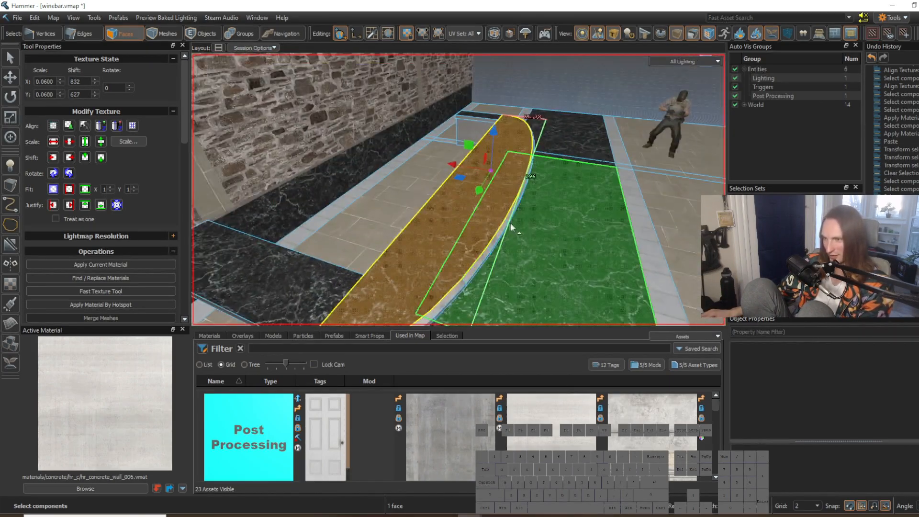
Step: Inspect the faces beneath the countertop overhang, including the front panel
key(2)
key(3)
click(508, 199)
key(w)
right_drag(507, 199, 459, 190)
click(323, 152)
right_drag(322, 152, 459, 190)
click(398, 200)
right_drag(398, 200, 459, 190)
click(458, 190)
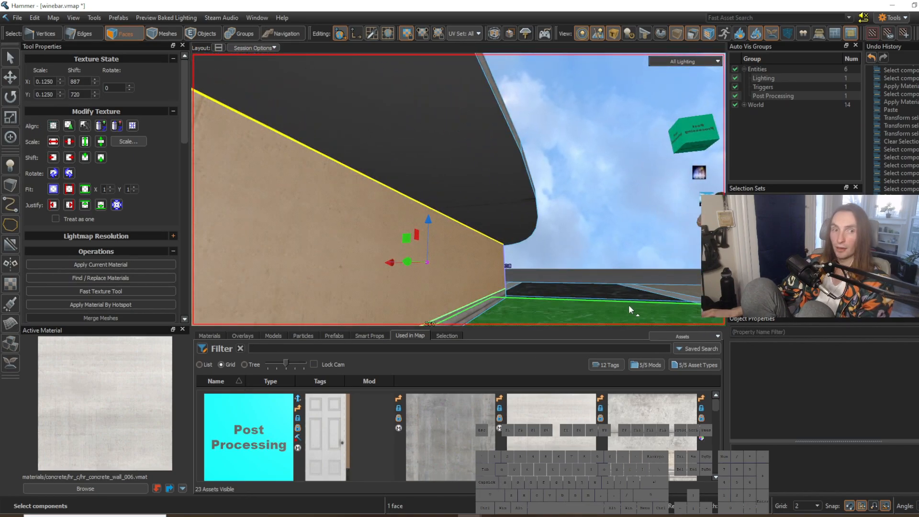
Step: View the room towards the arched stone wall and compare it with the restaurant reference photo
right_drag(628, 304, 459, 190)
click(605, 132)
key(w)
right_drag(606, 132, 459, 190)
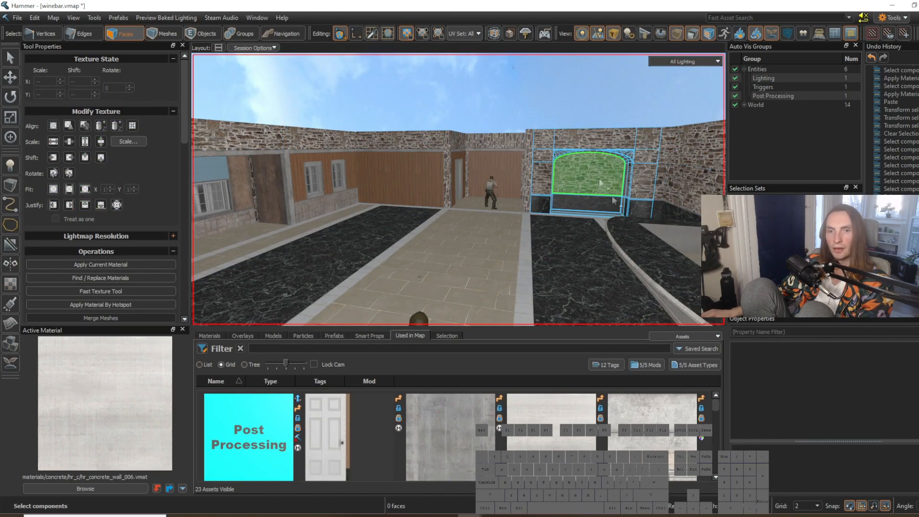
key(s)
right_drag(496, 157, 458, 190)
click(505, 130)
click(518, 516)
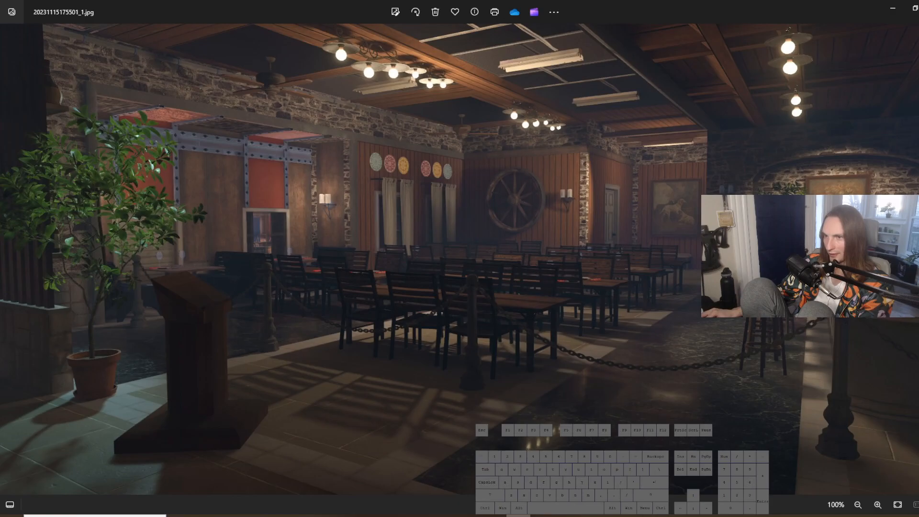
click(519, 516)
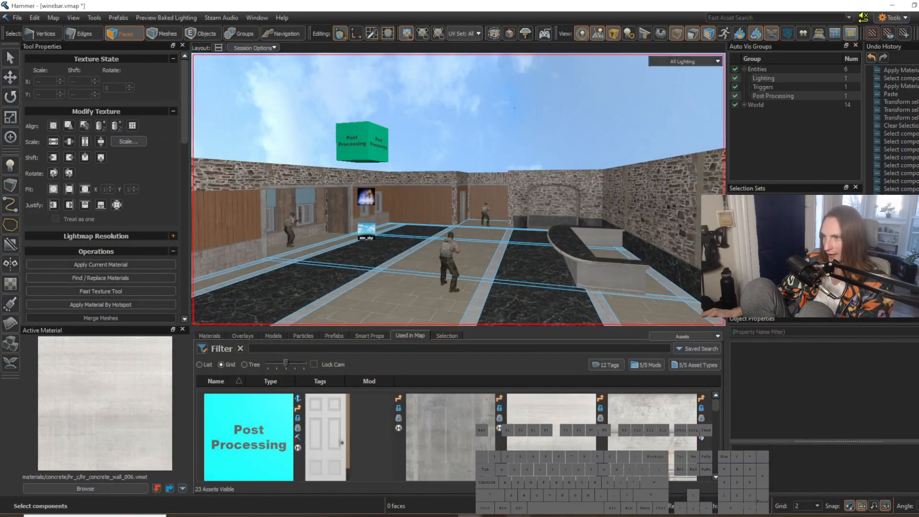
Step: Pick up italy_archwaykit_concrete_01 from the concrete trim above the wood panelling as the active material
right_drag(495, 189, 458, 190)
key(w)
key(w)
shift+right_click(372, 194)
click(437, 200)
key(shift+t)
click(543, 229)
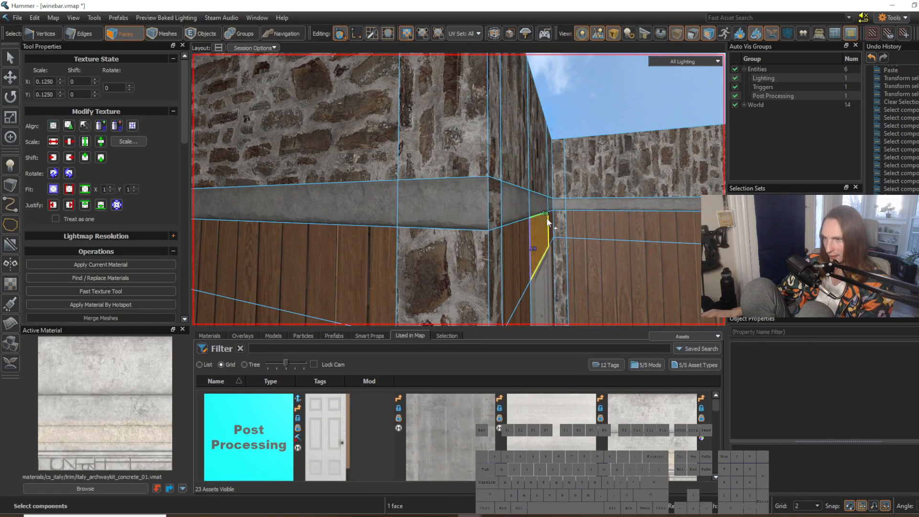
Step: Select the frame faces around the windowed alcove's opening and apply the concrete trim material by hotspot
key(d)
right_drag(519, 236, 459, 189)
key(w)
click(447, 160)
shift+click(447, 136)
shift+click(505, 131)
right_drag(510, 133, 416, 217)
shift+click(417, 152)
shift+click(417, 178)
key(s)
key(w)
key(a)
shift+click(432, 230)
key(w)
key(d)
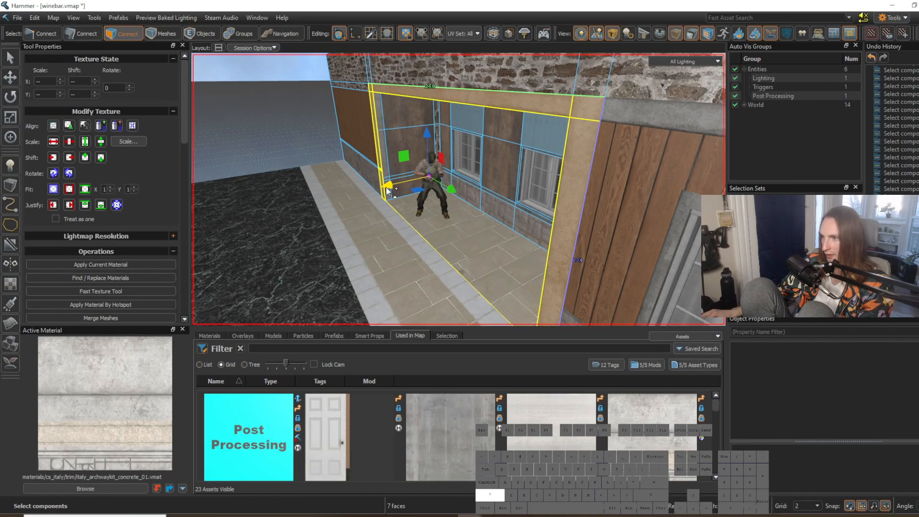
shift+drag(428, 181, 427, 181)
key(w)
right_drag(428, 181, 526, 169)
right_drag(480, 115, 481, 119)
click(476, 222)
key(w)
mouse_move(476, 221)
right_down()
mouse_move(459, 190)
mouse_move(476, 222)
right_up()
click(477, 198)
key(alt+h)
Step: Apply the material by hotspot to another face at the windowed alcove
click(504, 182)
right_drag(505, 183, 458, 190)
key(a)
click(538, 178)
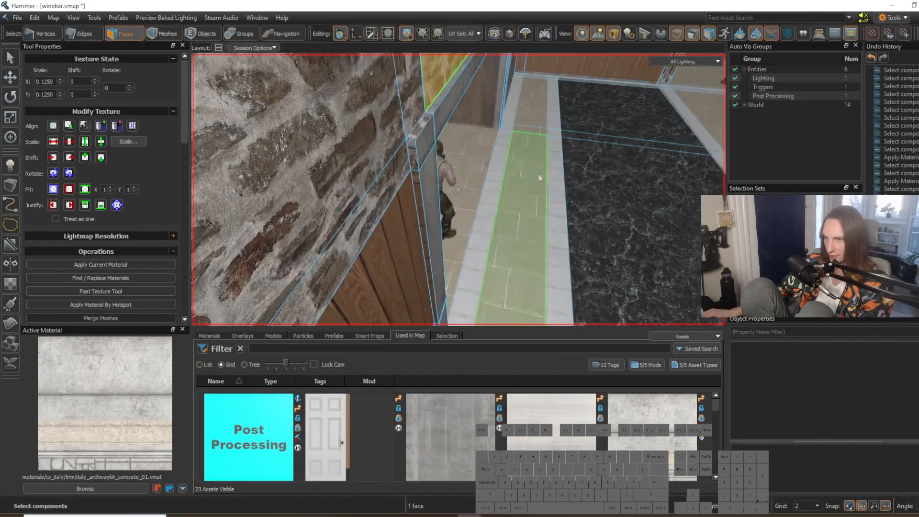
key(w)
mouse_move(417, 189)
right_down()
mouse_move(459, 190)
mouse_move(417, 189)
right_up()
key(alt+h)
click(565, 219)
Step: Switch to the reference photo and study the alcove's riveted framing, the ceiling beams and the lamps
key(s)
key(d)
right_drag(566, 220, 458, 190)
key(w)
click(587, 281)
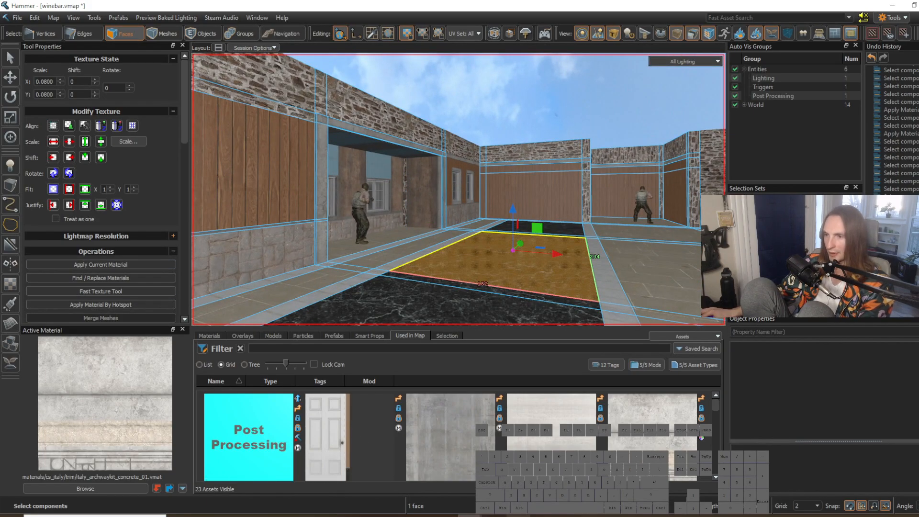
click(519, 516)
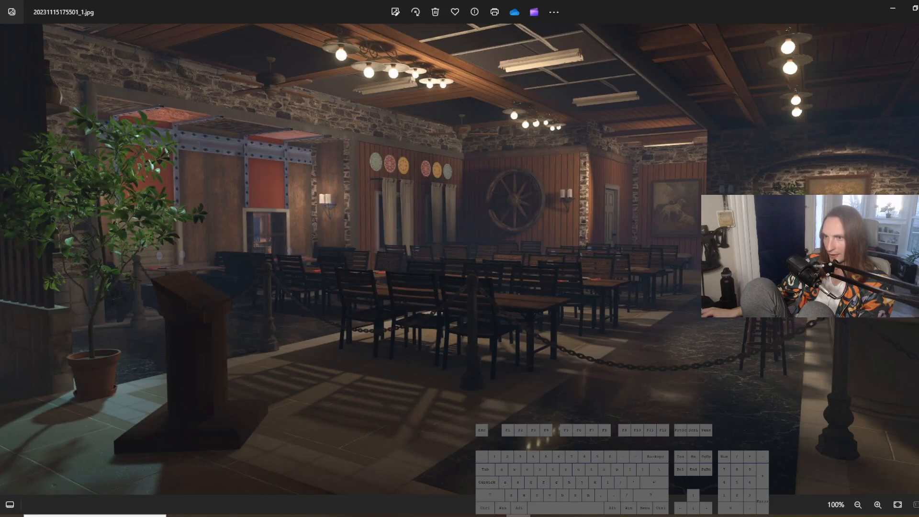
scroll(246, 156, up, 6)
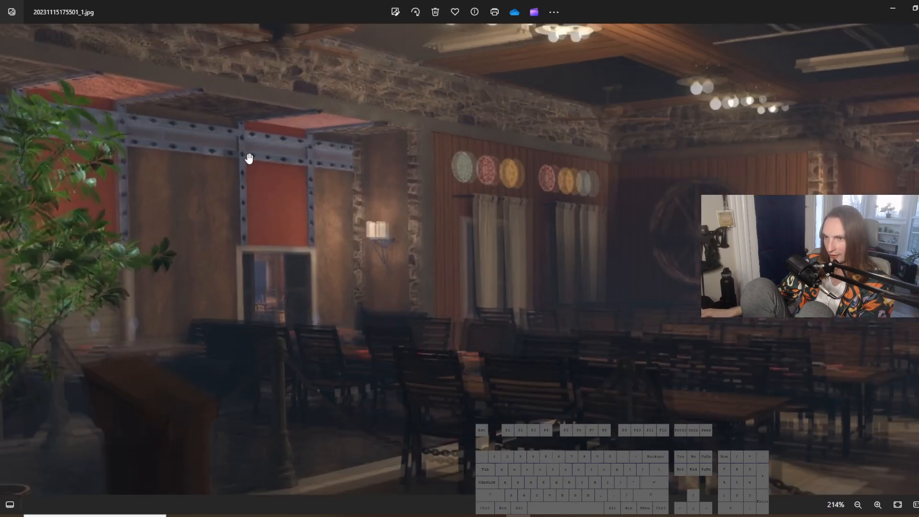
scroll(306, 189, down, 7)
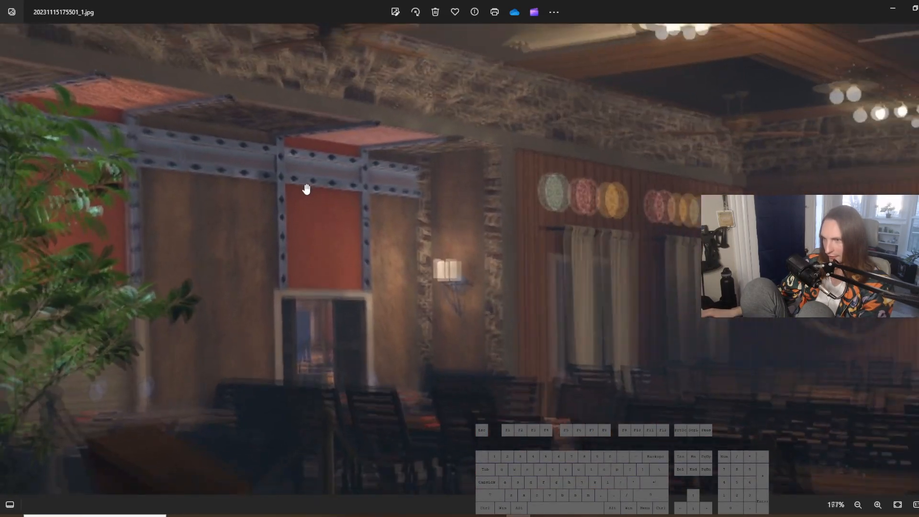
scroll(571, 254, up, 3)
scroll(516, 323, down, 2)
scroll(751, 64, up, 5)
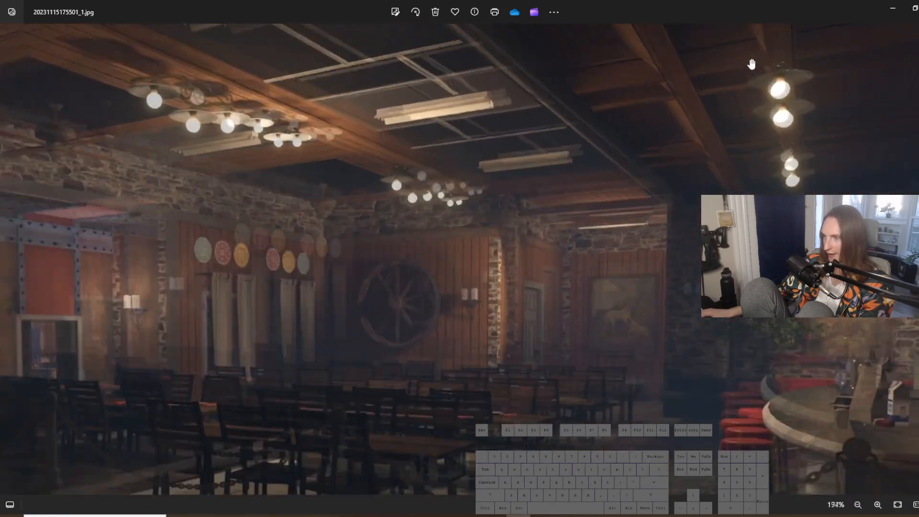
scroll(660, 199, down, 5)
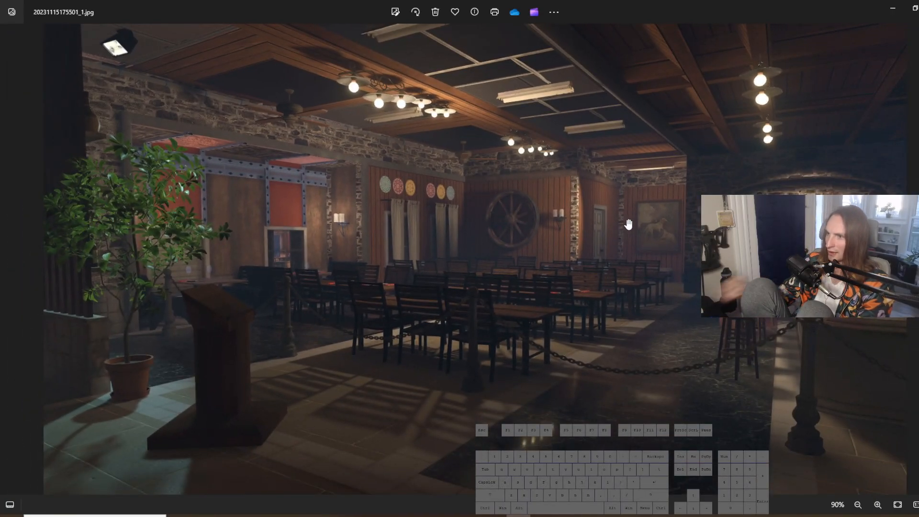
Step: Return to the map in Hammer and look over the whole room from the floor area
click(909, 6)
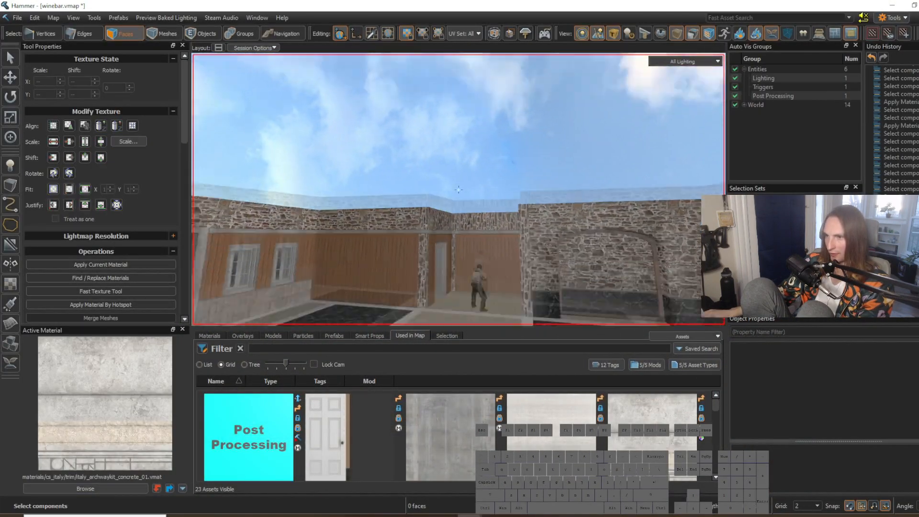
key(w)
right_drag(459, 190, 511, 204)
key(s)
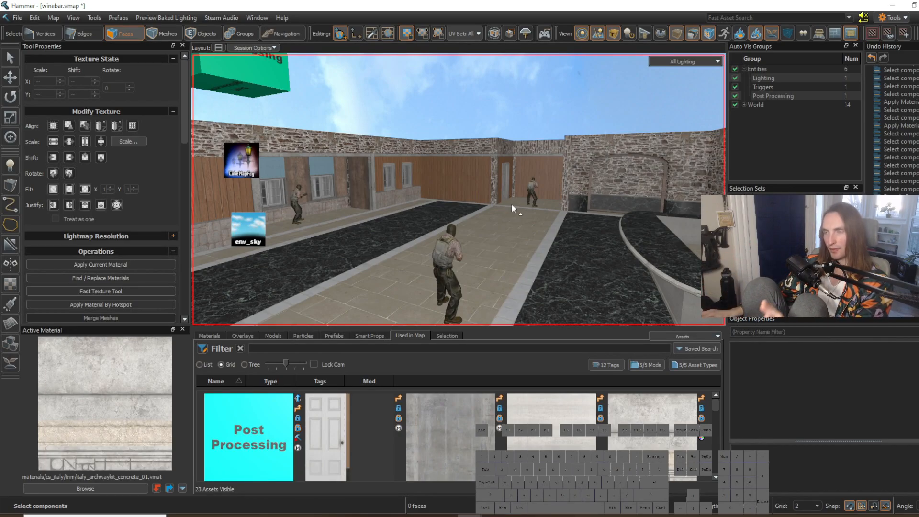
Step: Select the band of stone faces above the door recess at the room's far end and clear the selection
click(521, 97)
right_drag(522, 98, 458, 190)
key(w)
key(s)
right_drag(458, 190, 458, 189)
right_drag(518, 269, 459, 190)
key(w)
key(w)
mouse_move(331, 127)
mouse_down()
mouse_move(398, 148)
mouse_move(558, 148)
mouse_up()
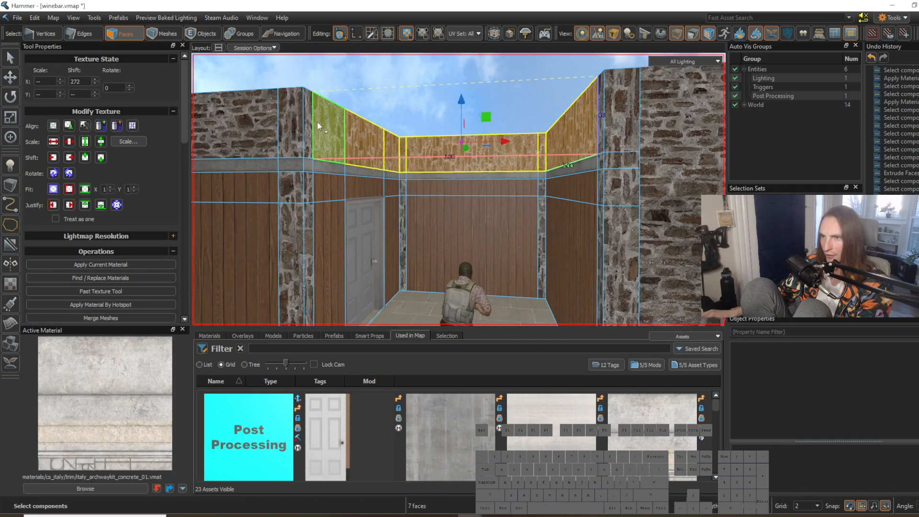
click(416, 119)
Step: Select a stone face at the upper corner of the door recess and carry its texture over to the adjoining face
key(s)
right_drag(438, 123, 427, 123)
key(a)
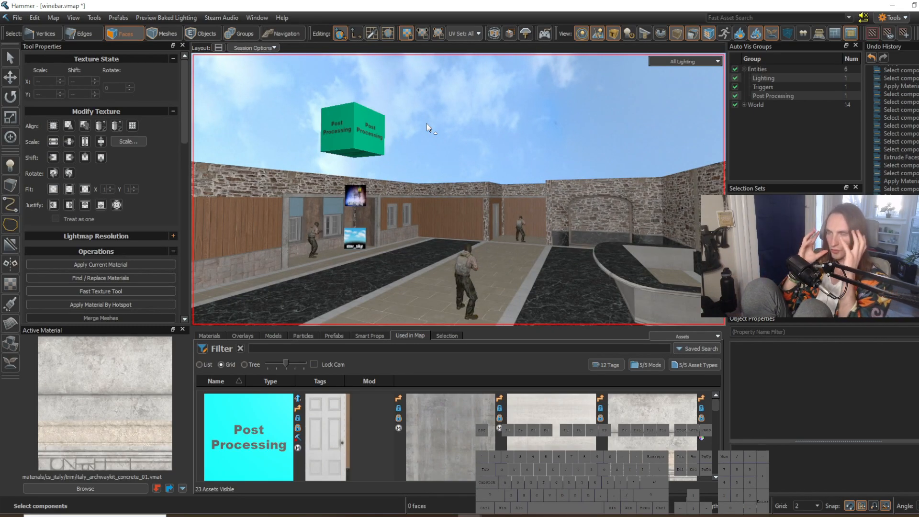
right_drag(455, 173, 458, 190)
key(w)
key(w)
click(303, 116)
alt+right_click(327, 122)
click(408, 145)
Step: Examine the whole room from above, including the stone walls, the door recess, the floor strips and the bar counter
right_drag(408, 145, 458, 189)
key(s)
key(d)
click(414, 146)
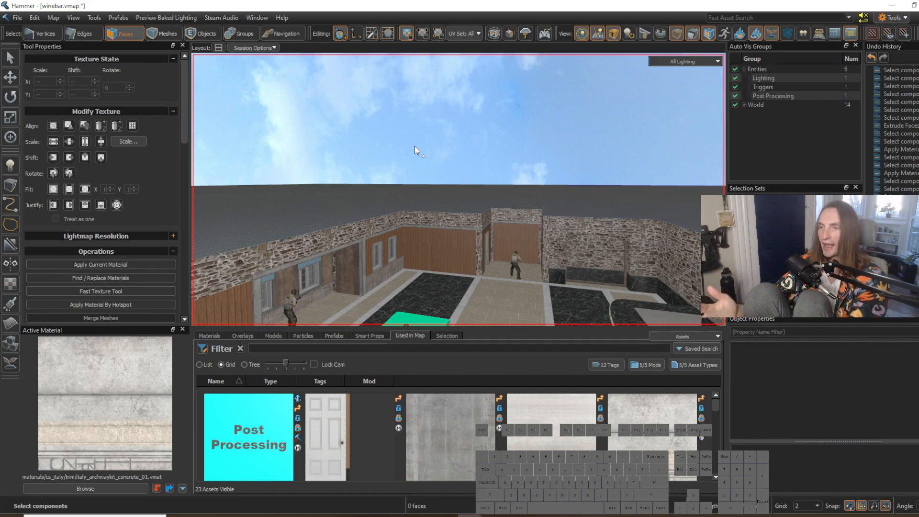
key(s)
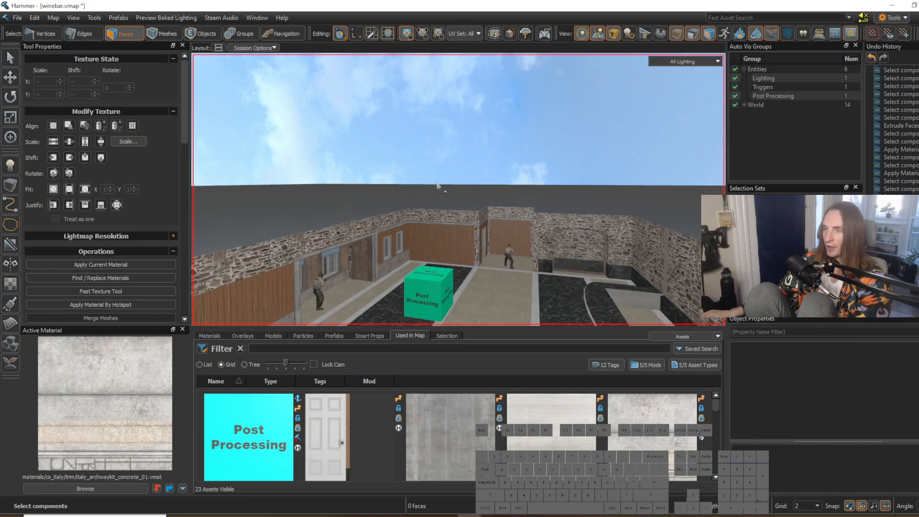
right_drag(435, 181, 436, 182)
key(w)
key(w)
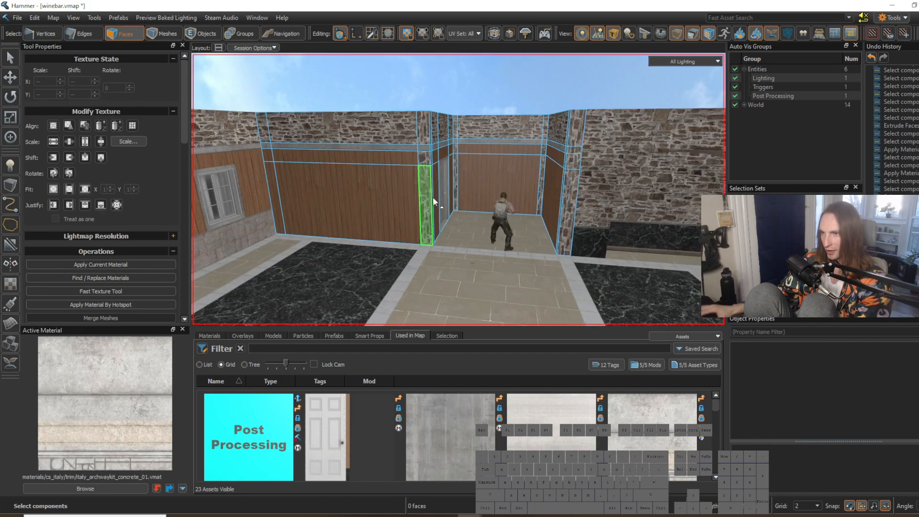
right_drag(518, 219, 519, 219)
key(s)
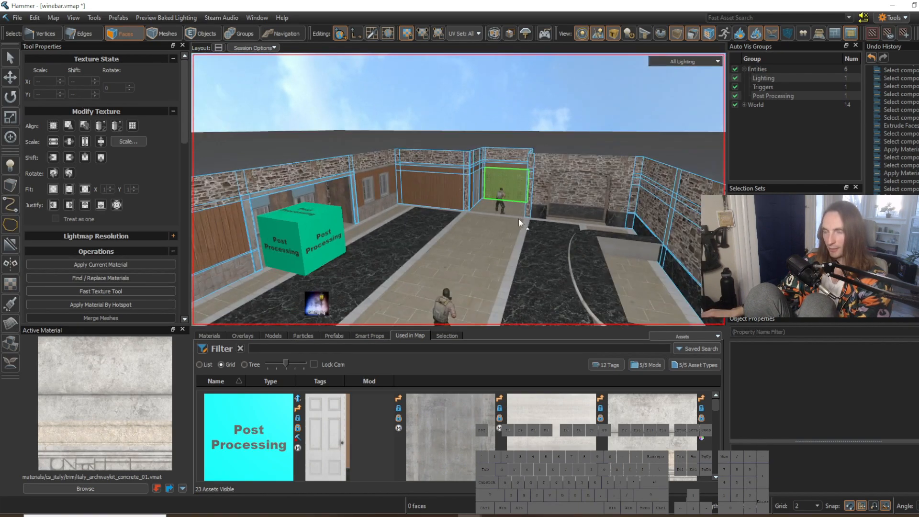
key(w)
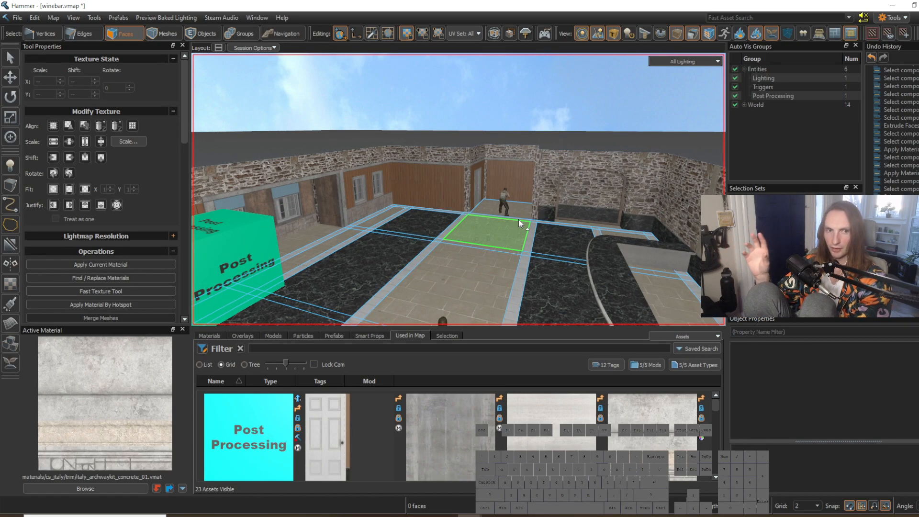
key(w)
right_drag(533, 227, 533, 227)
key(s)
key(s)
key(w)
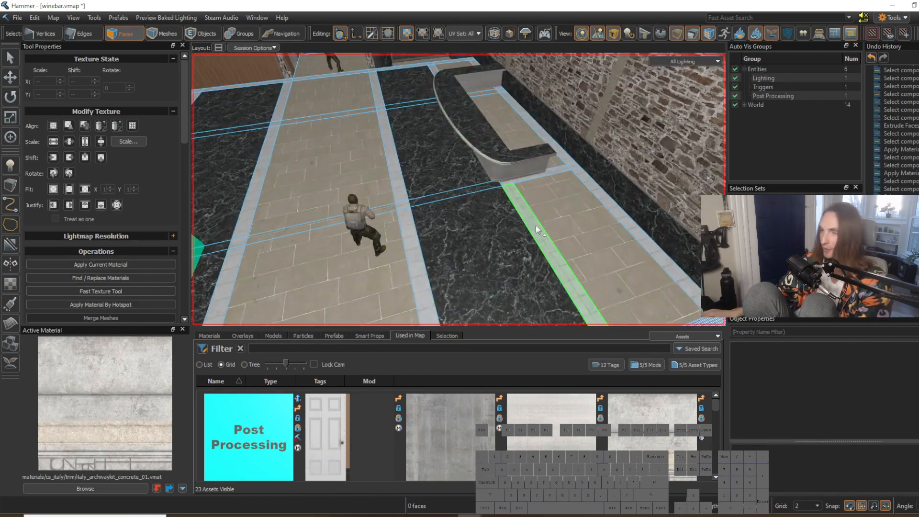
Step: Switch to edge selection and select a floor edge crossing the dark marble strip near the bar counter
key(2)
click(542, 229)
click(476, 194)
right_drag(475, 194, 459, 189)
key(w)
key(s)
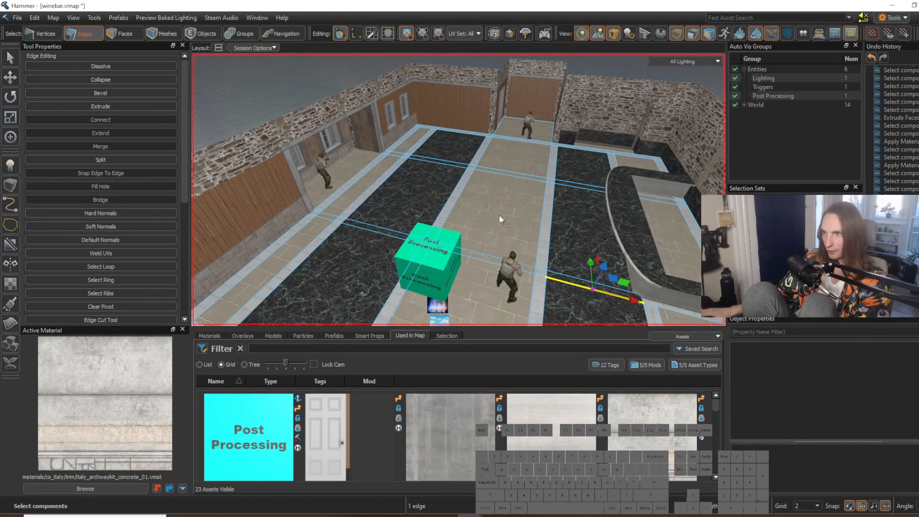
Step: Clear the edge selection and look over the room from floor level towards the far wall and door recess
scroll(498, 214, up, 4)
right_drag(499, 214, 459, 189)
key(w)
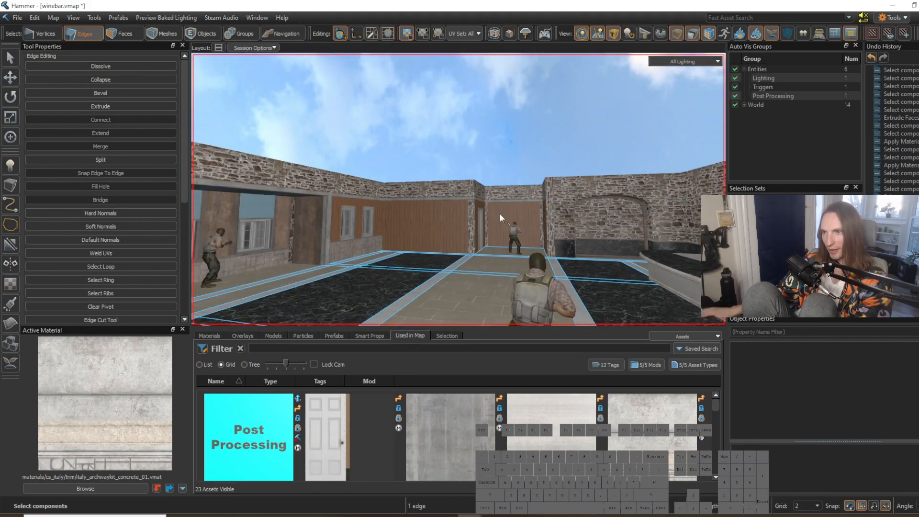
right_drag(498, 214, 458, 189)
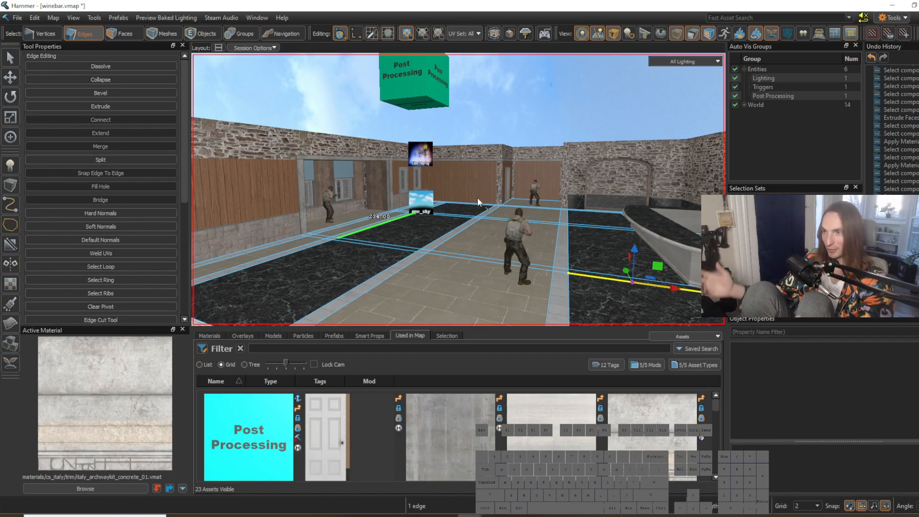
scroll(533, 111, up, 5)
click(532, 111)
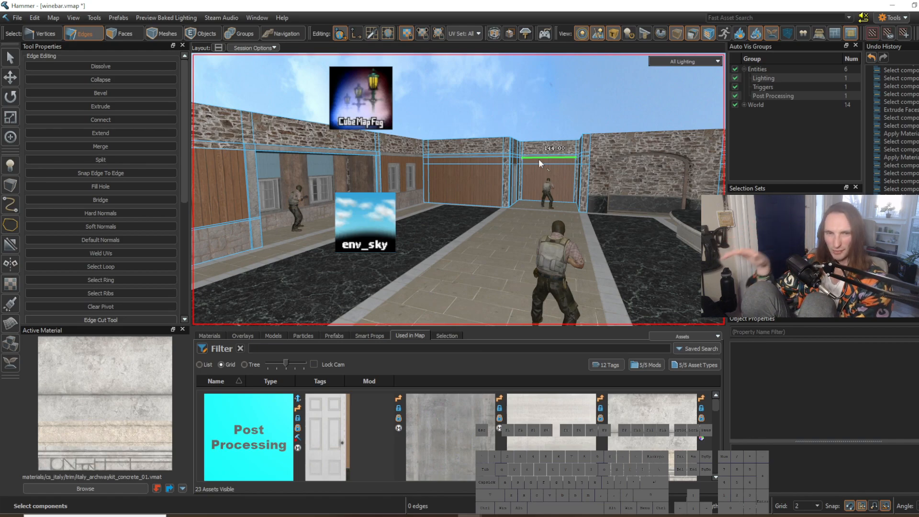
right_drag(542, 159, 536, 141)
key(w)
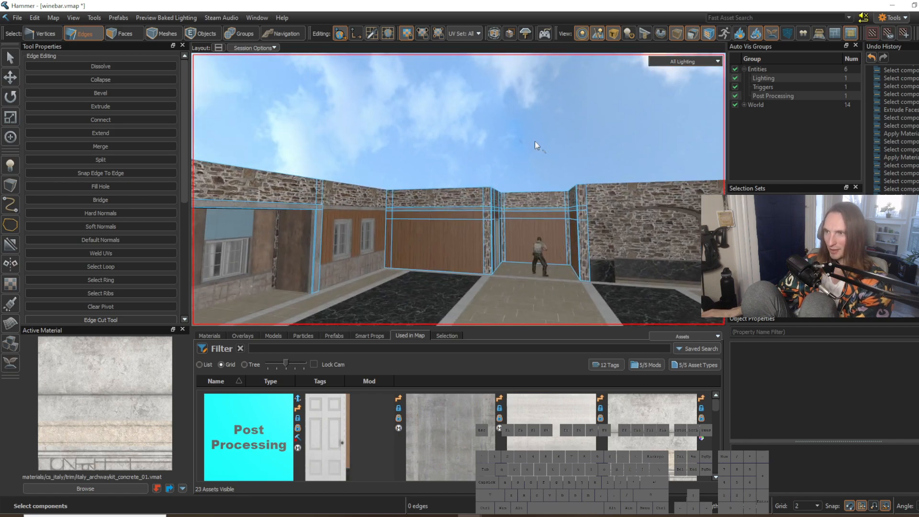